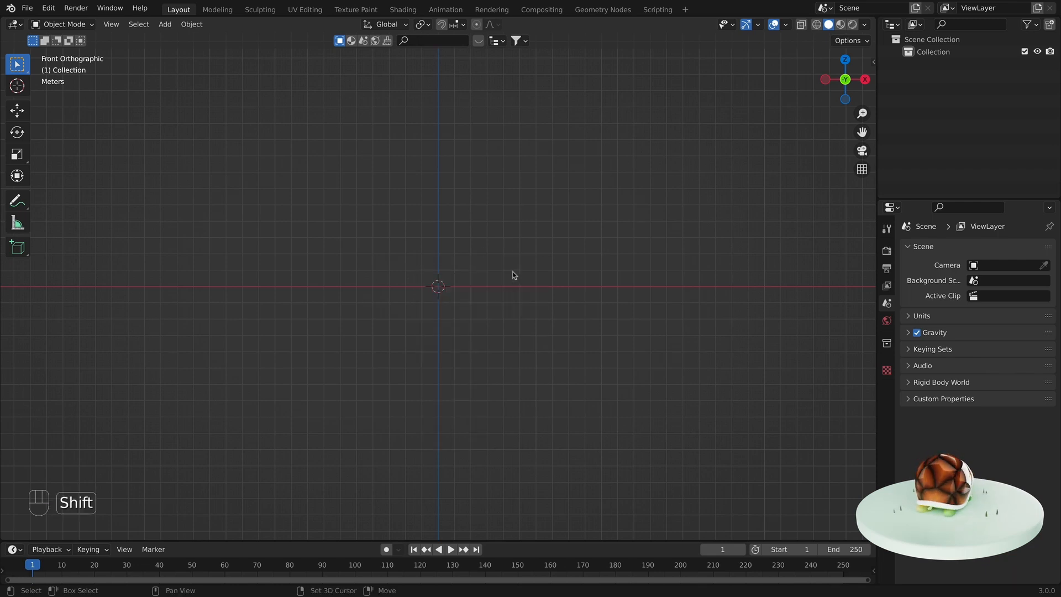
Step: Add Front Turtle.png as a reference image in the front view and shift it along X to centre the turtle on the vertical axis
mouse_move(512, 271)
shift+middle_down()
mouse_move(504, 317)
mouse_move(508, 287)
shift+middle_up()
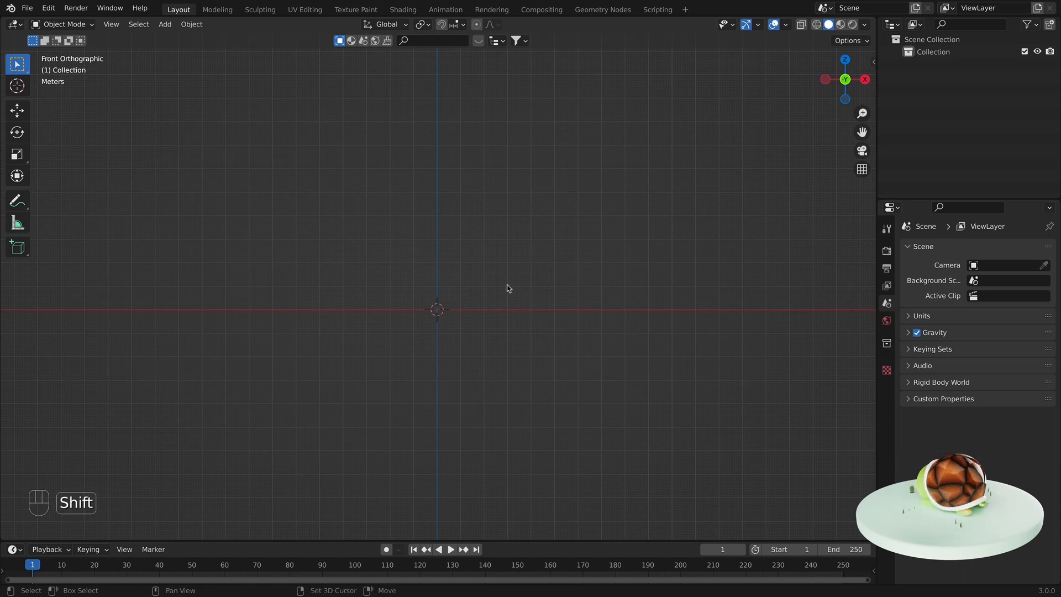
key(shift+a)
mouse_move(508, 288)
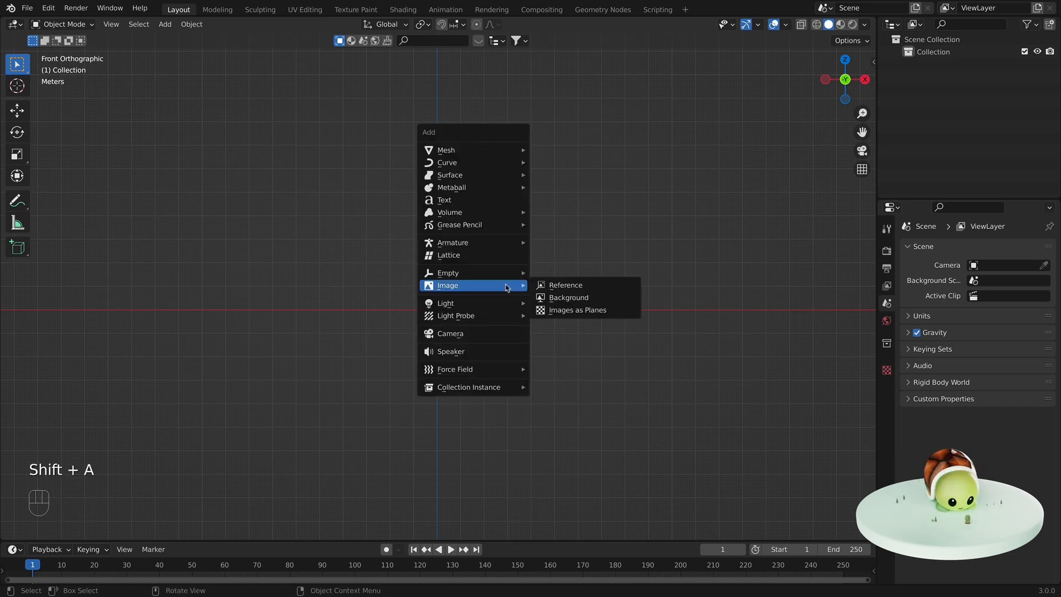
click(545, 285)
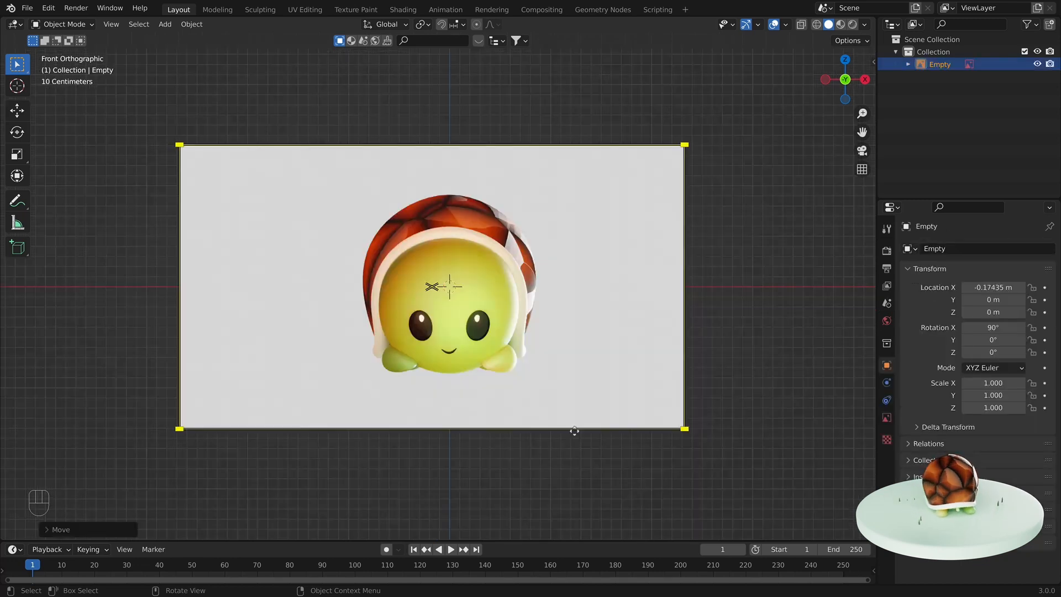
Step: Add Side Turtle.png as a reference image in the right view and move it along Y about 0.12 m
key(KP_3)
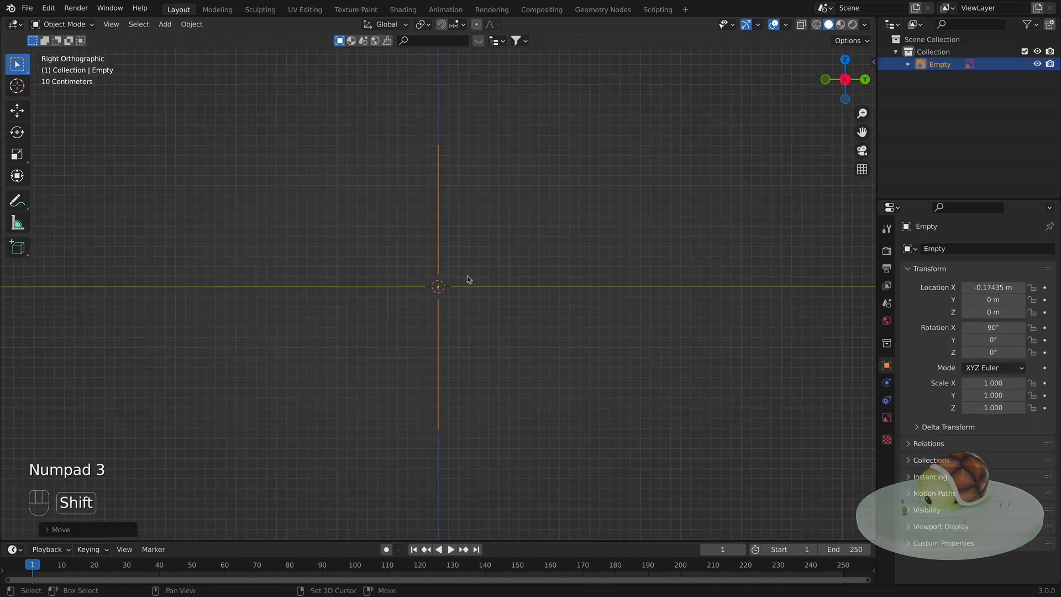
key(shift+a)
mouse_move(467, 276)
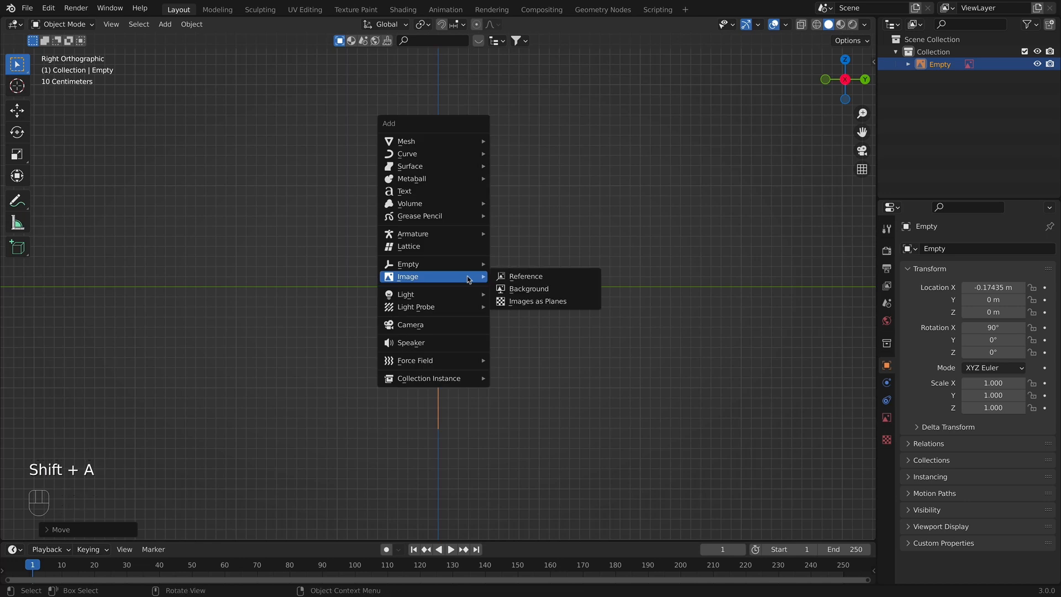
click(519, 274)
click(420, 219)
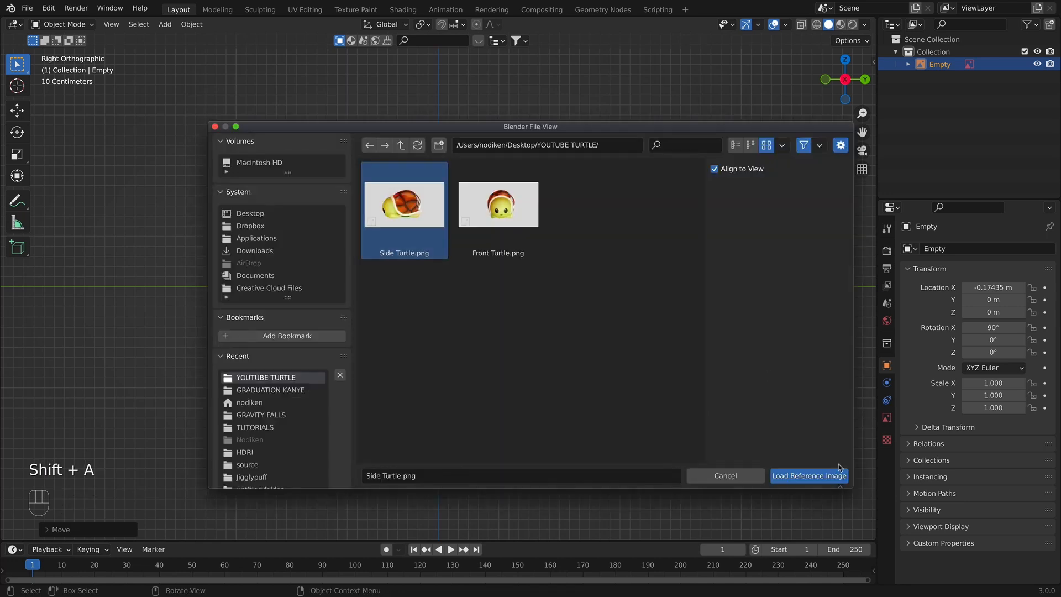
click(808, 475)
key(g)
click(595, 309)
key(KP_1)
key(KP_3)
key(KP_1)
key(KP_3)
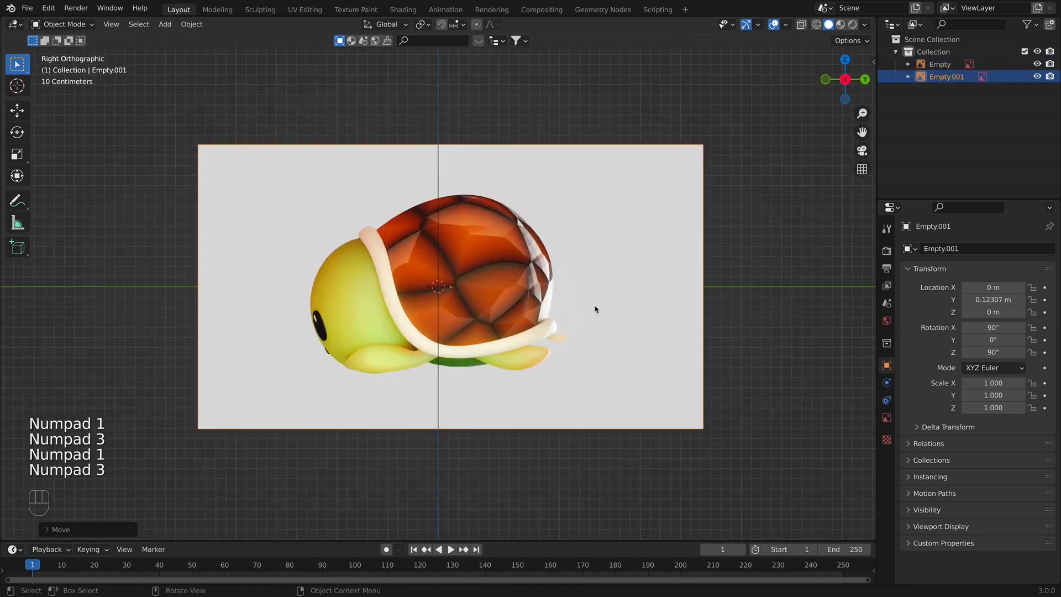
Step: Set the display depth of the front turtle reference image to Back
key(KP_1)
click(519, 209)
key(KP_3)
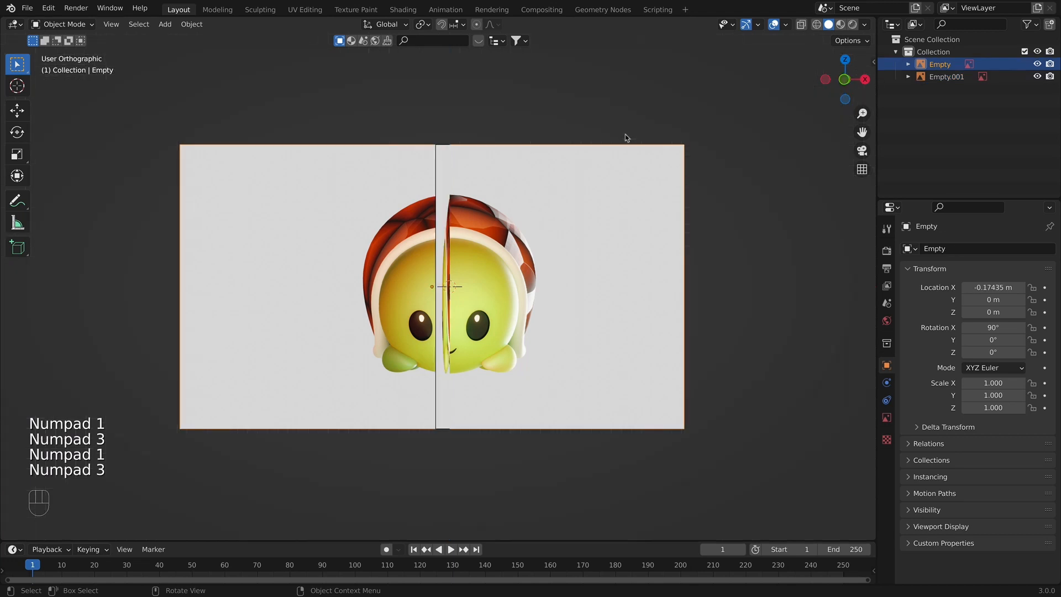
key(KP_1)
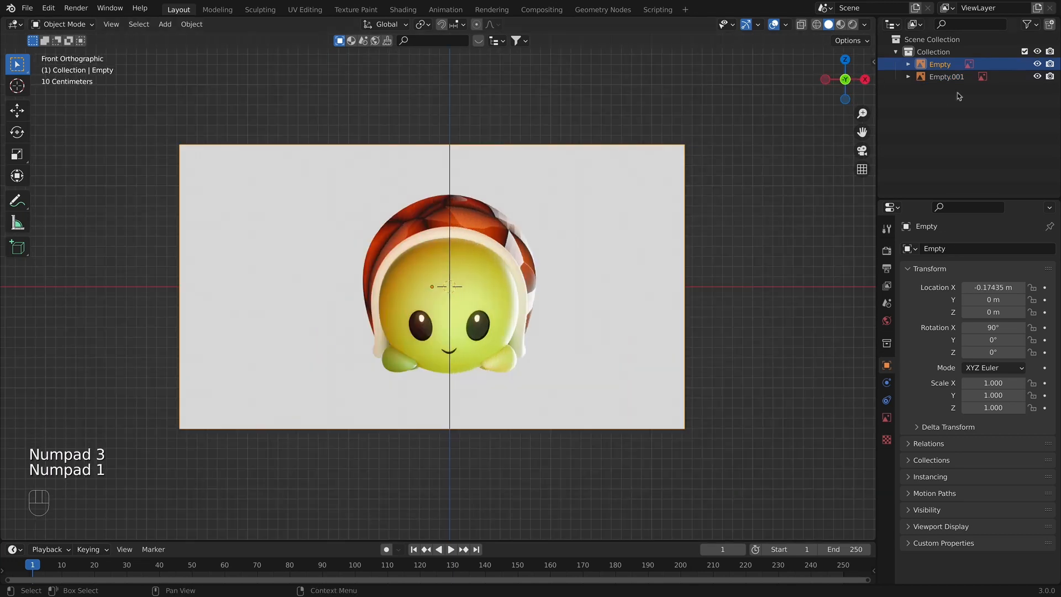
click(886, 417)
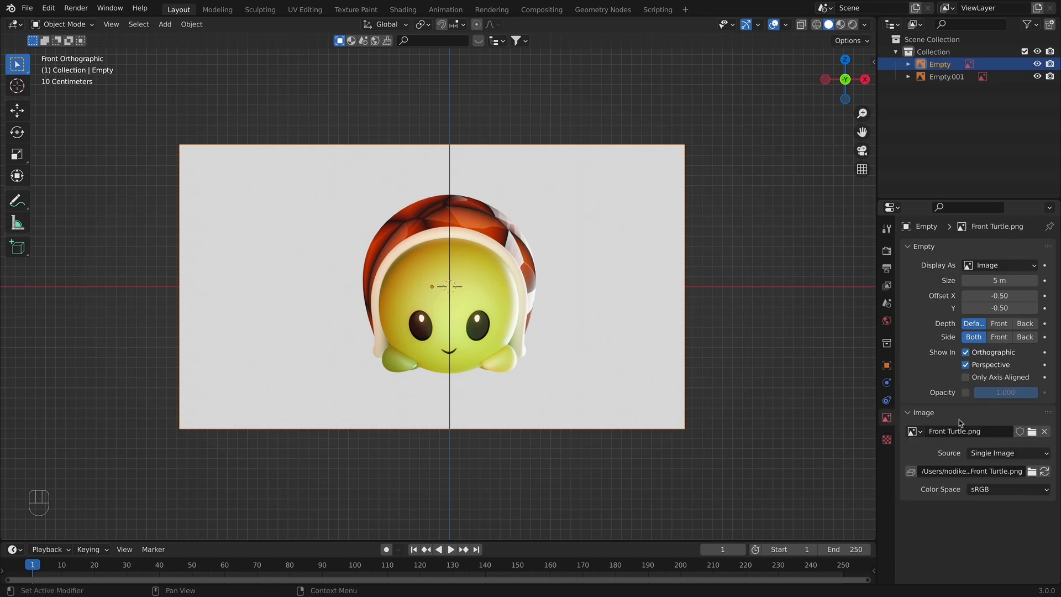
click(1026, 324)
scroll(409, 285, down, 3)
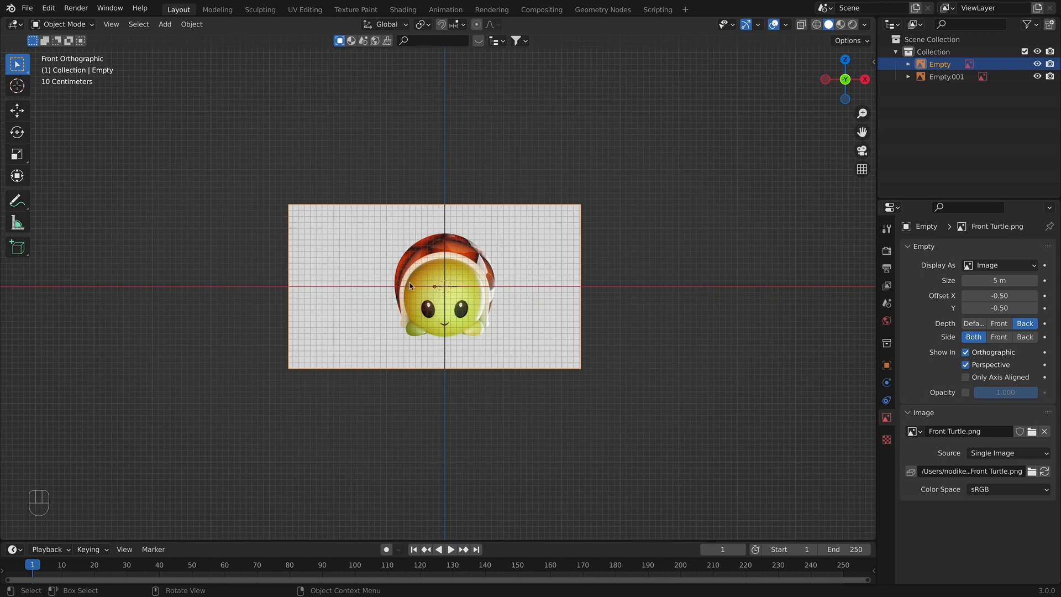
Step: Add a cube mesh at the world origin in the front view
key(shift+a)
mouse_move(364, 140)
click(469, 154)
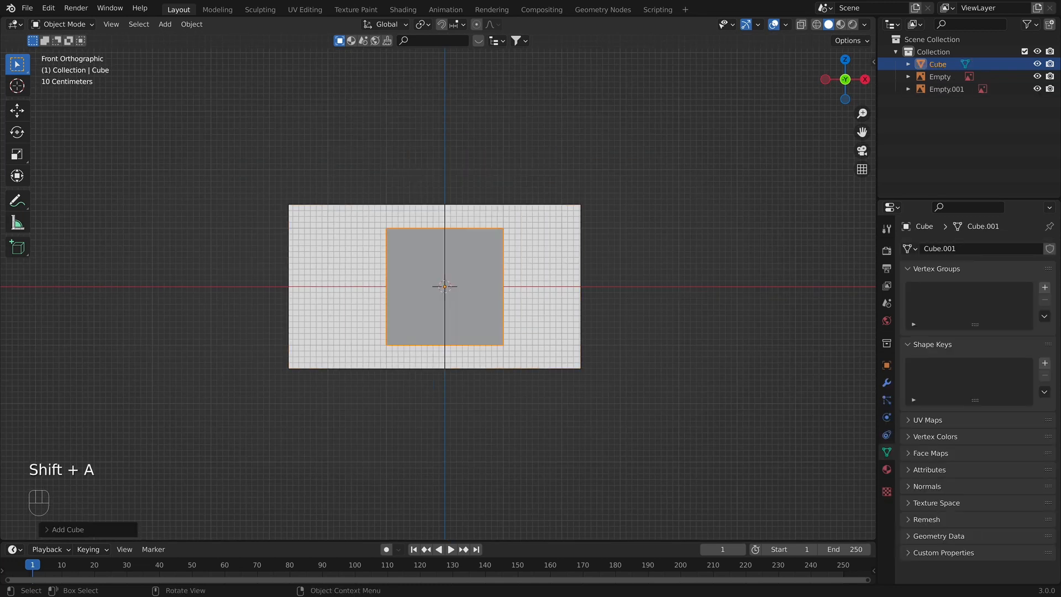
key(s)
click(575, 300)
key(super+z)
Step: Turn on X-ray display to see the turtle reference through the cube
scroll(535, 303, up, 2)
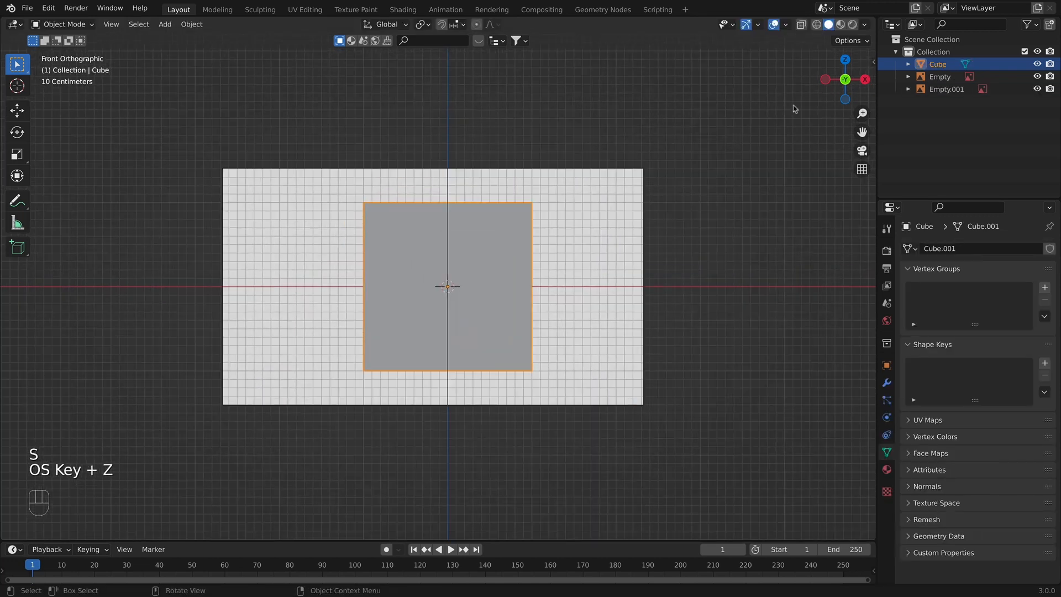
click(801, 25)
scroll(628, 346, up, 2)
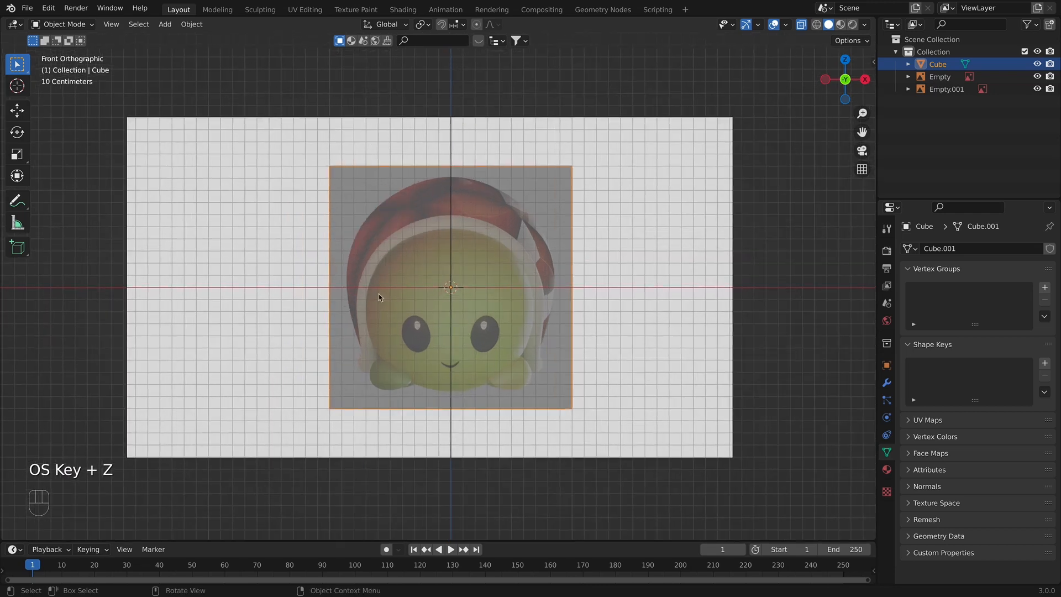
Step: Set the display depth of the side turtle reference image to Back
key(KP_3)
click(628, 212)
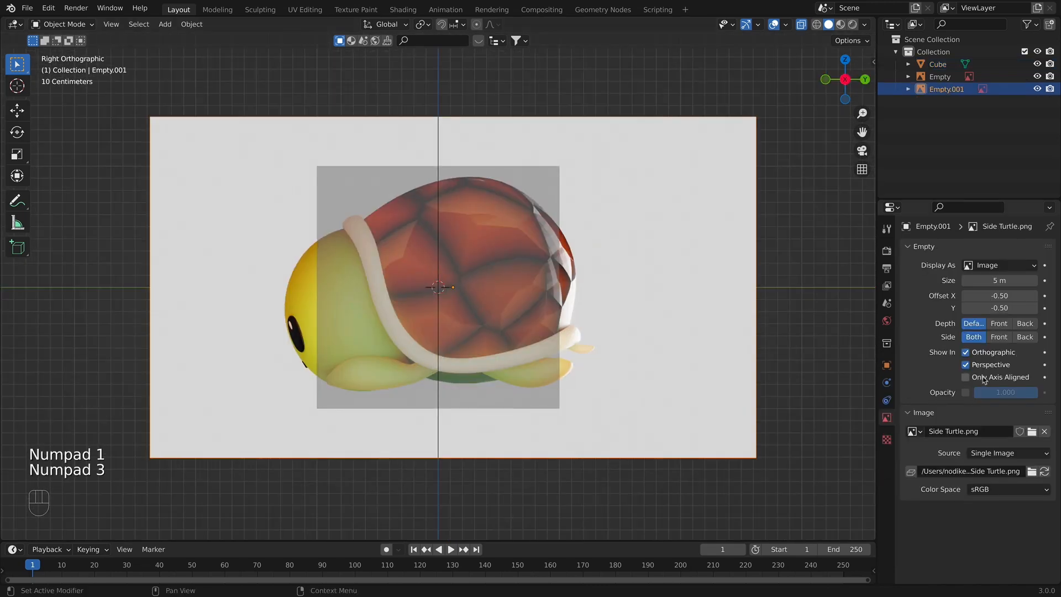
click(1024, 323)
key(KP_1)
middle_drag(639, 355, 740, 376)
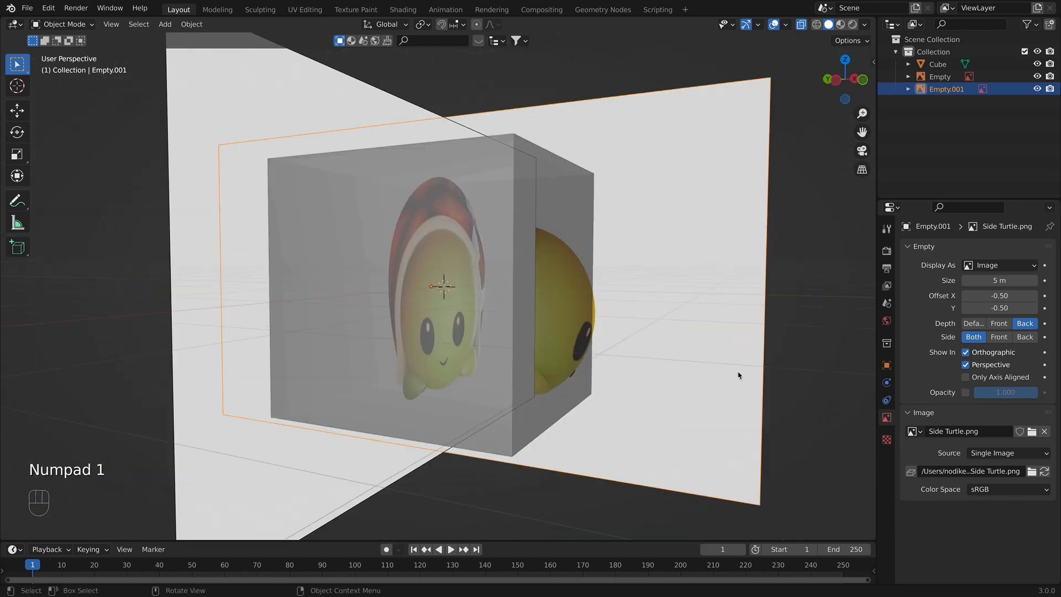
Step: Show the selectability toggles in the outliner and make both turtle reference images unselectable
key(KP_1)
click(1027, 26)
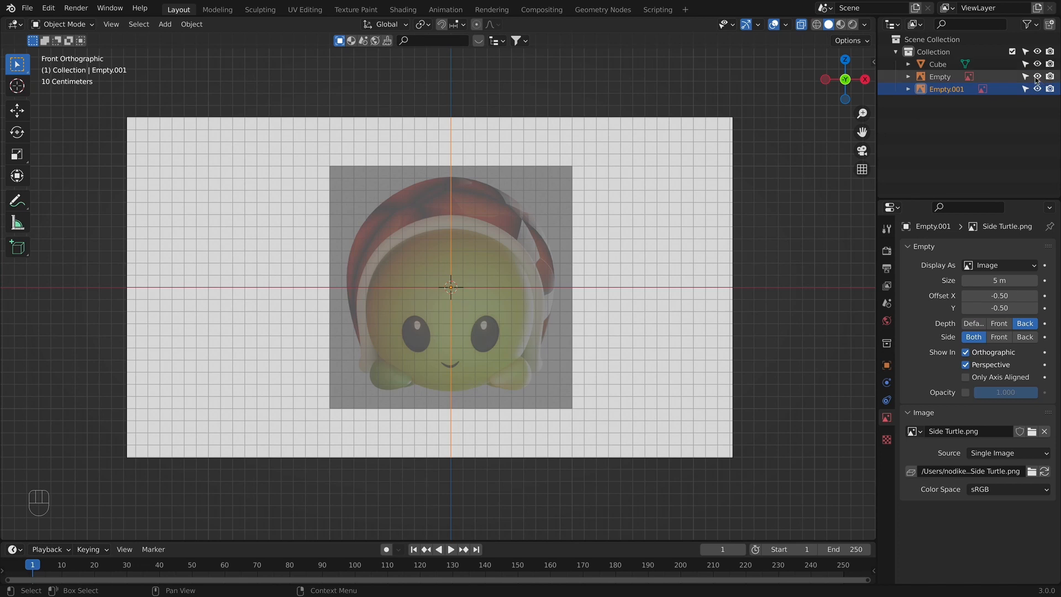
click(1025, 77)
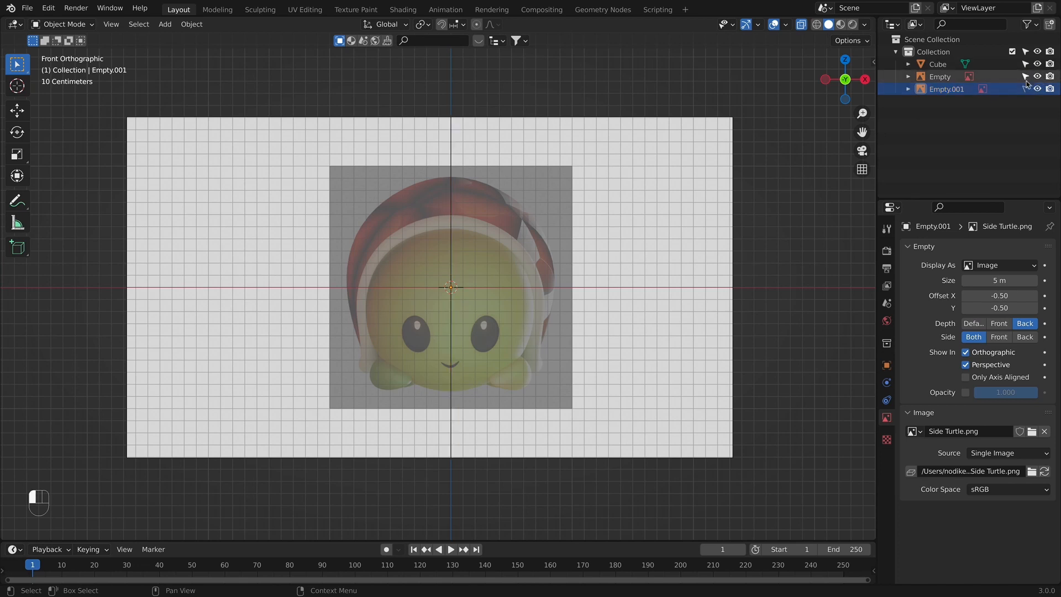
click(1025, 88)
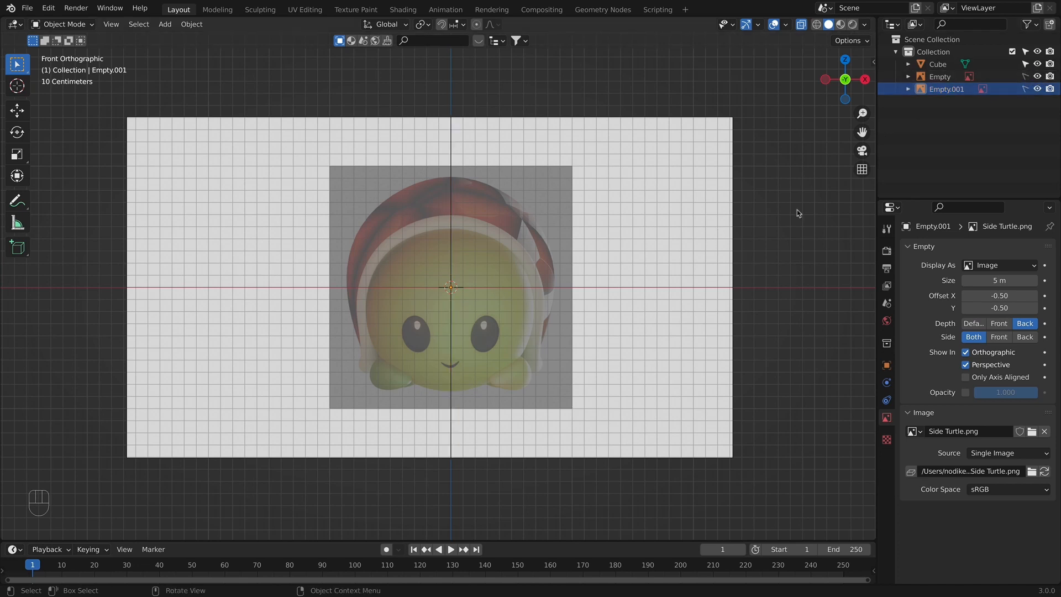
drag(663, 79, 686, 178)
middle_drag(687, 178, 525, 82)
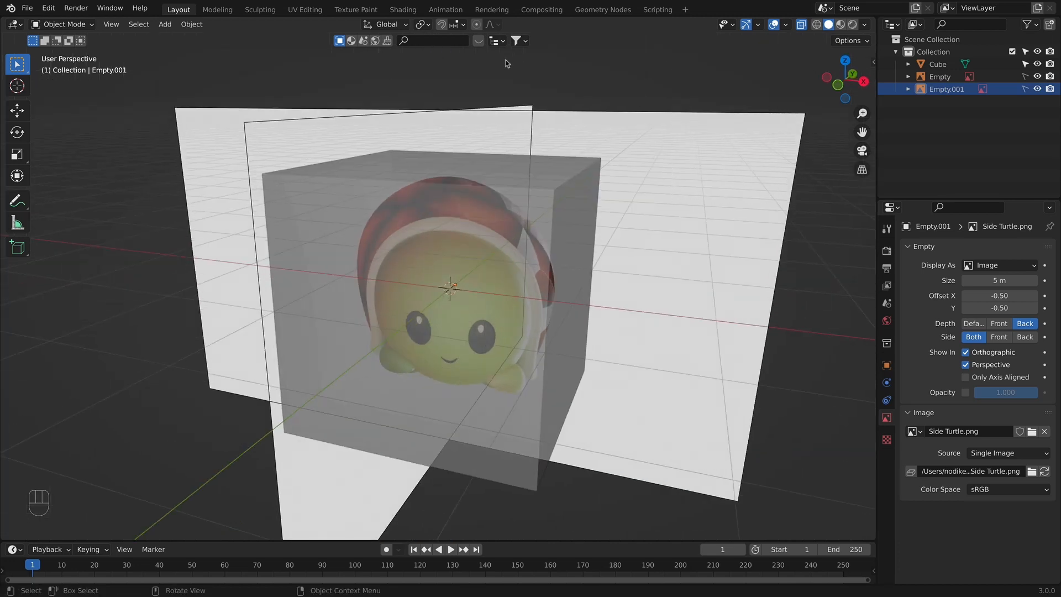
key(KP_1)
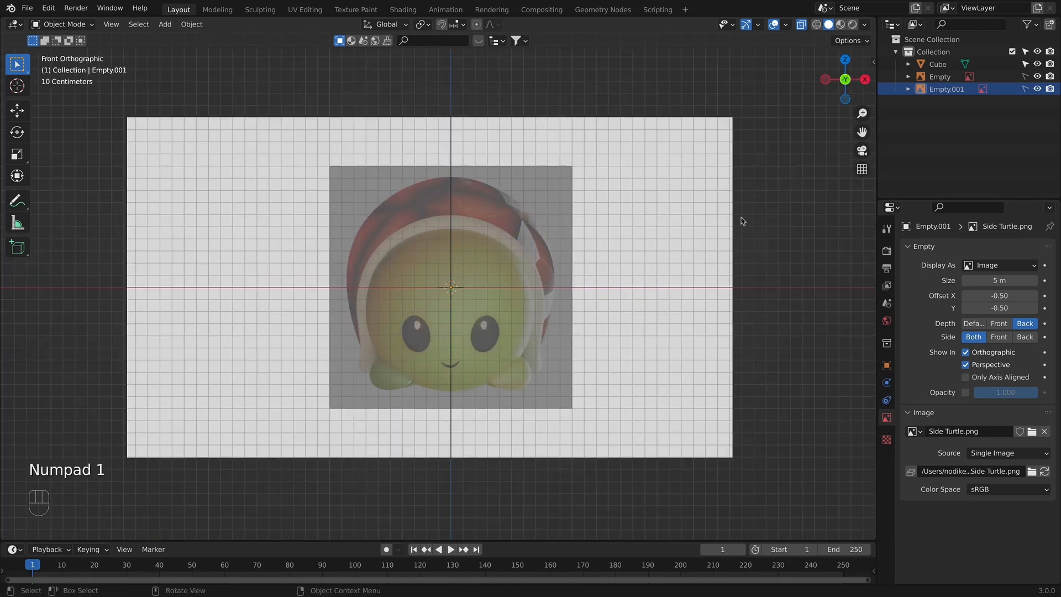
Step: Scale the cube down over the turtle's face in the front view
shift+middle_drag(747, 302, 781, 231)
click(604, 292)
shift+middle_drag(657, 353, 646, 389)
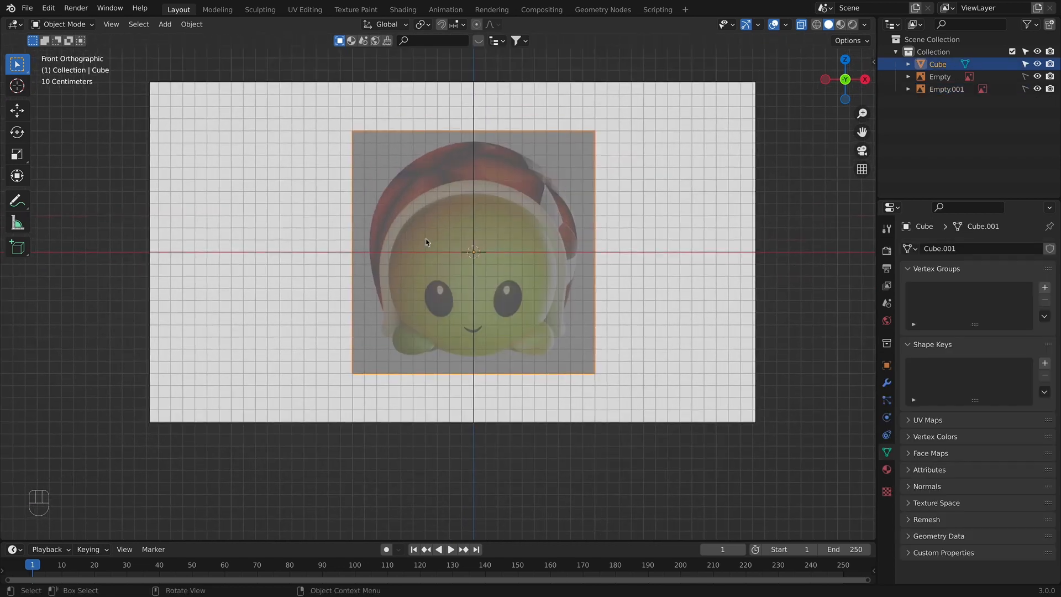
key(s)
click(678, 237)
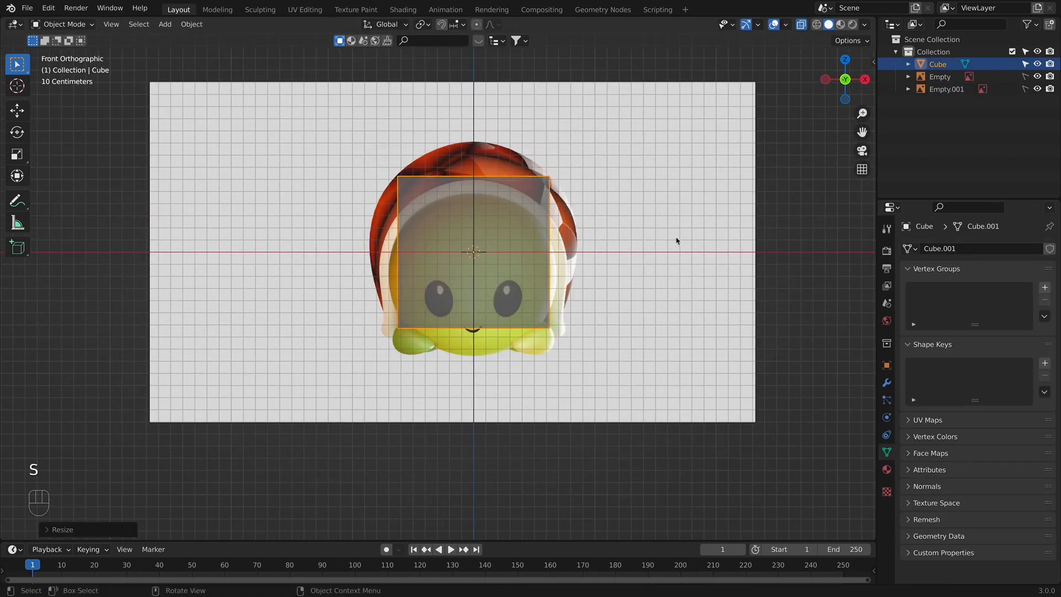
Step: Add a Subdivision Surface modifier to the cube with 2 viewport levels
click(884, 385)
click(933, 249)
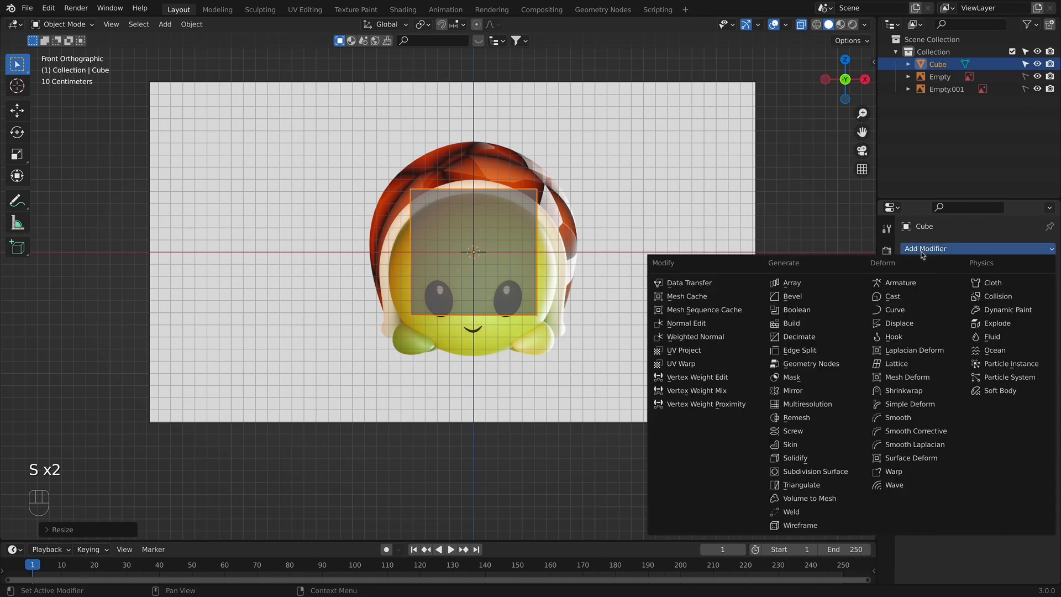
click(821, 472)
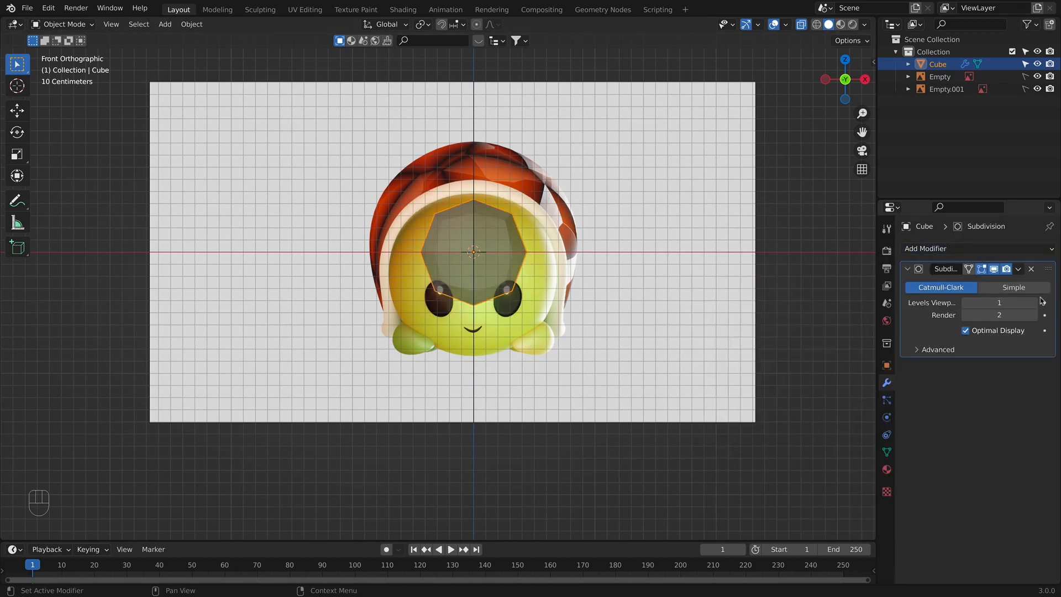
drag(967, 302, 968, 299)
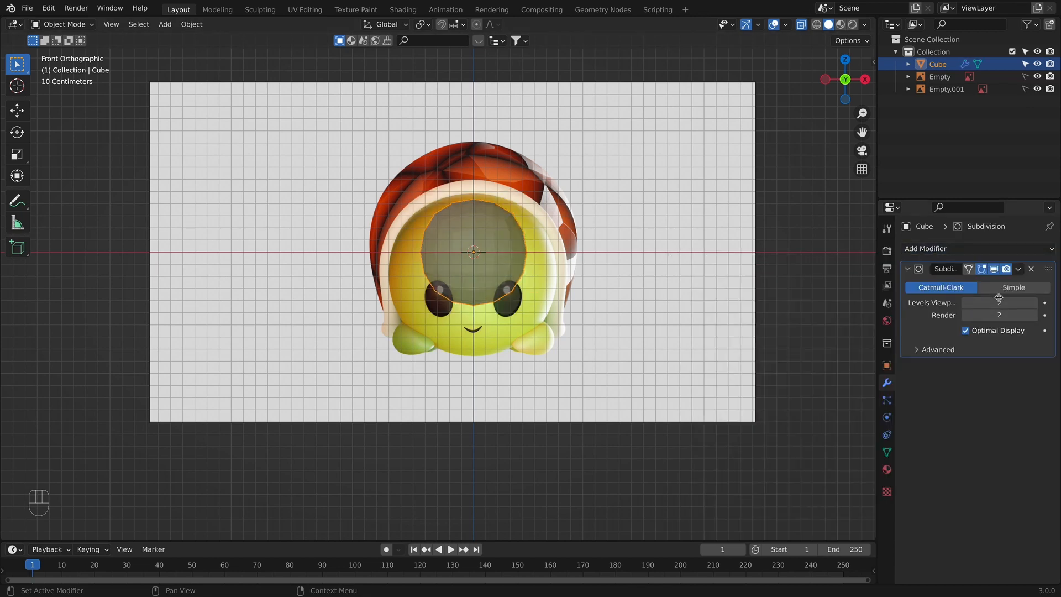
Step: Scale the subdivided cube up and raise it to match the turtle's shell outline in the front view
key(s)
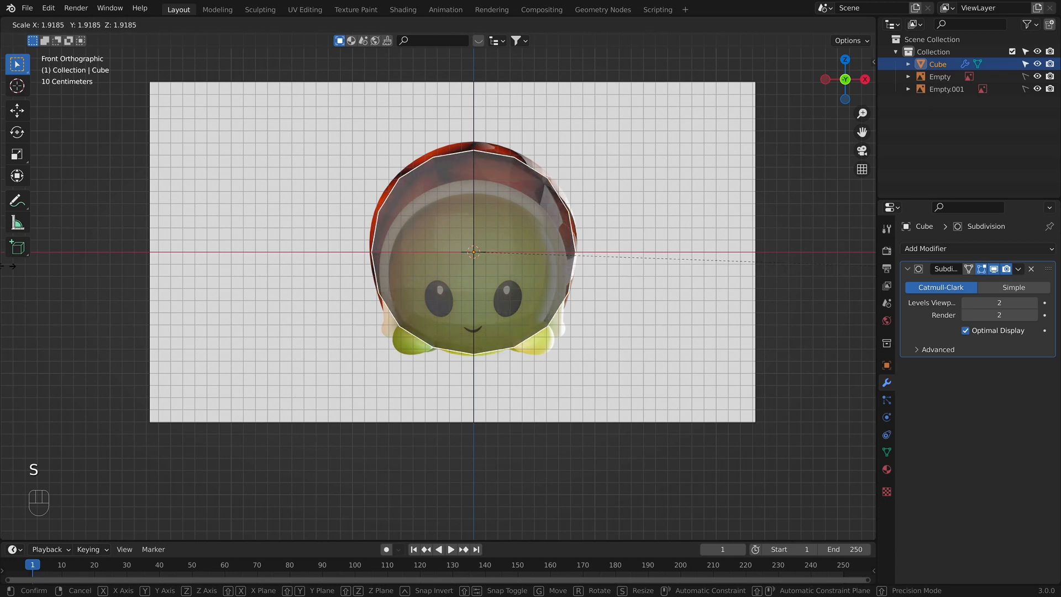
click(56, 254)
key(g)
click(78, 232)
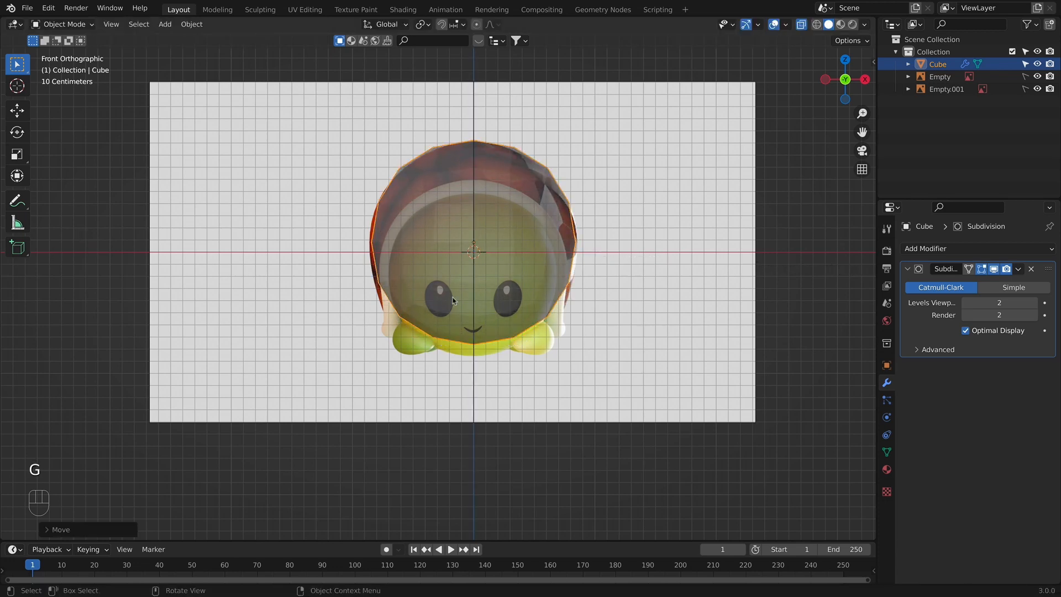
key(s)
click(594, 298)
Step: Move the shell mesh about 0.28 m along Y over the shell in the right view
key(KP_3)
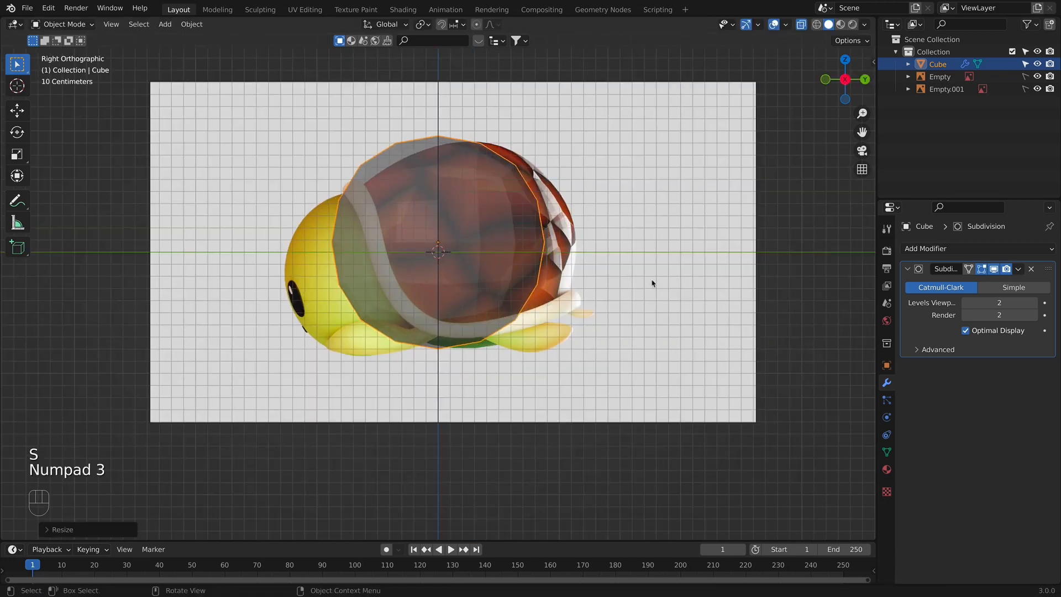
key(g)
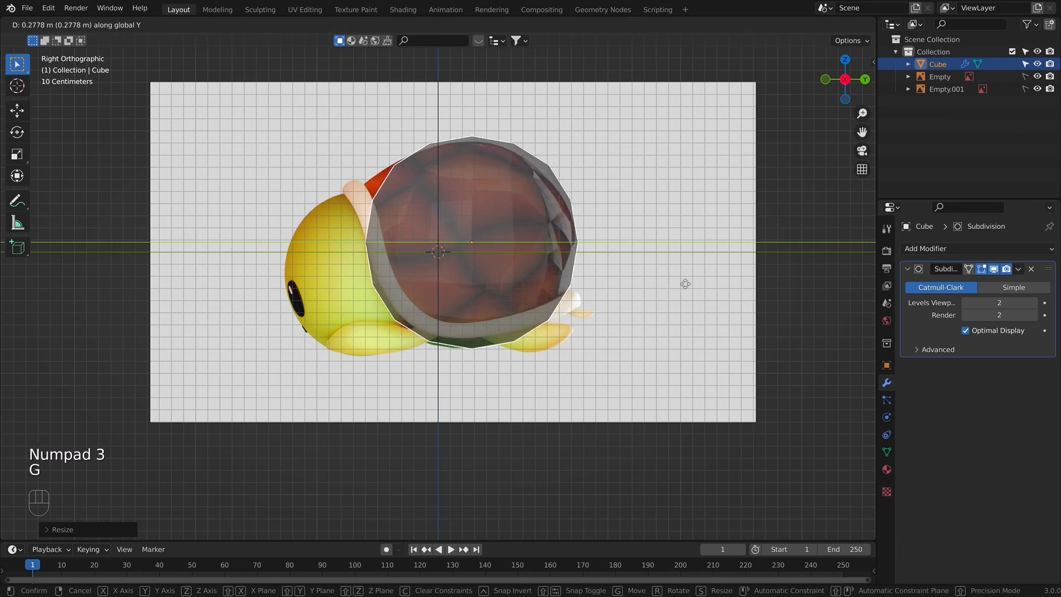
click(685, 284)
Step: Set the shell's Subdivision Surface viewport and render levels to 1 and apply the modifier
key(Tab)
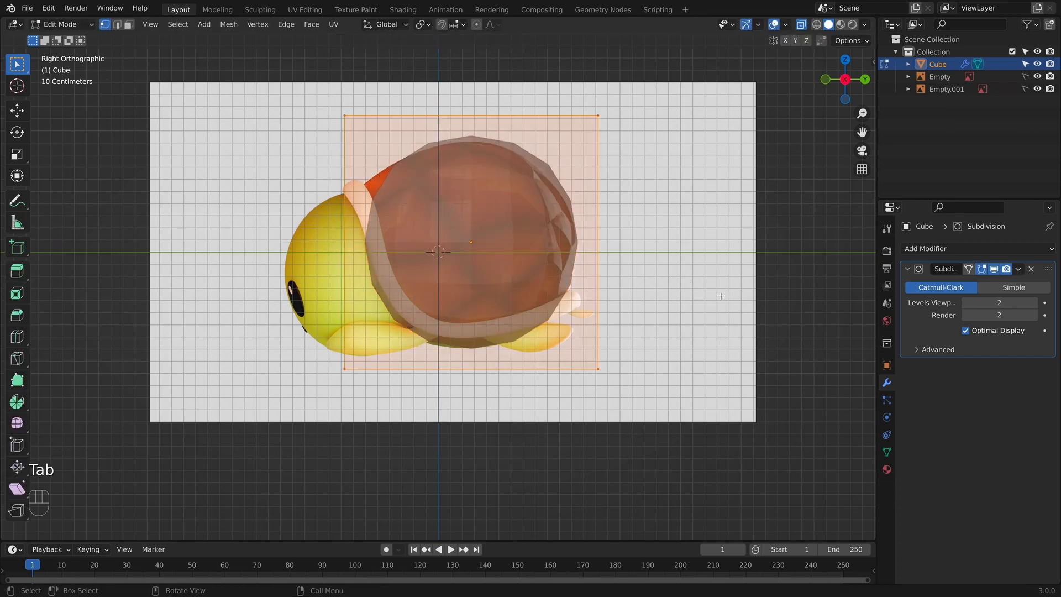
key(Tab)
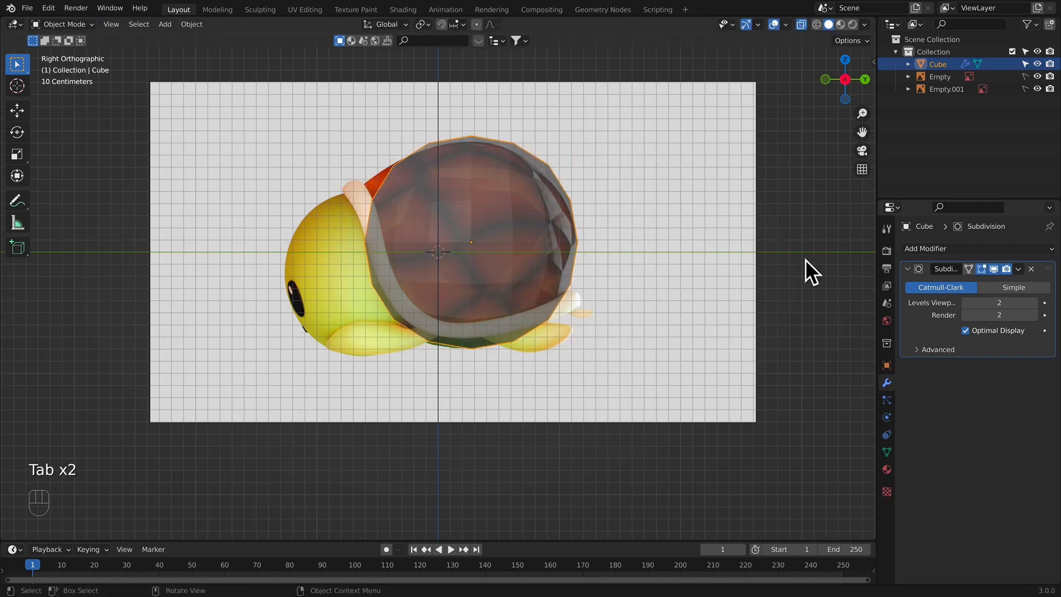
click(966, 303)
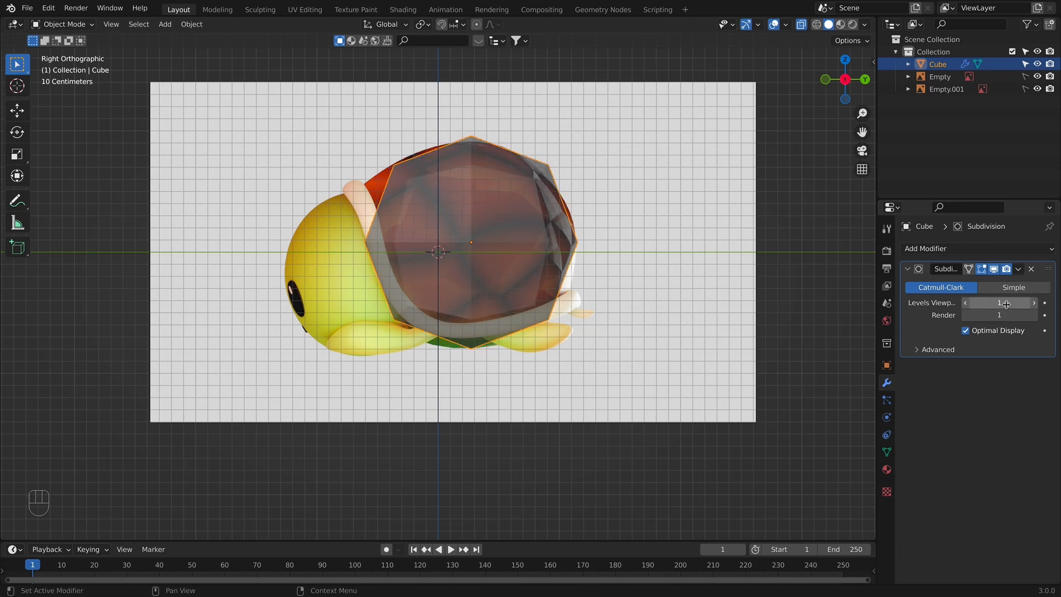
click(1020, 270)
click(946, 287)
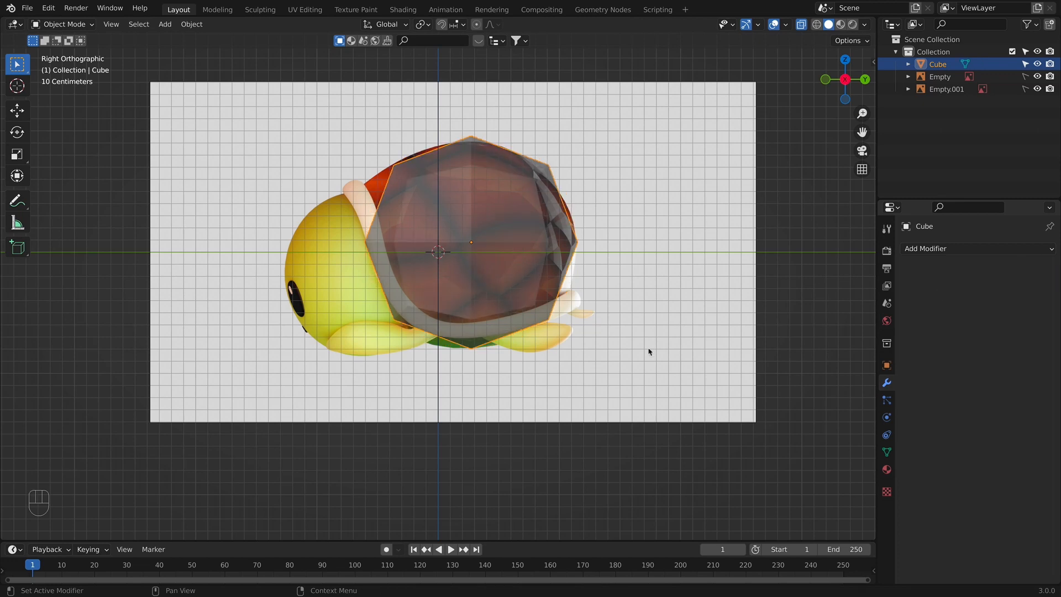
Step: Add a Subdivision Surface modifier with 2 viewport levels to the shell and scale it up to fill the reference shell outline
click(950, 250)
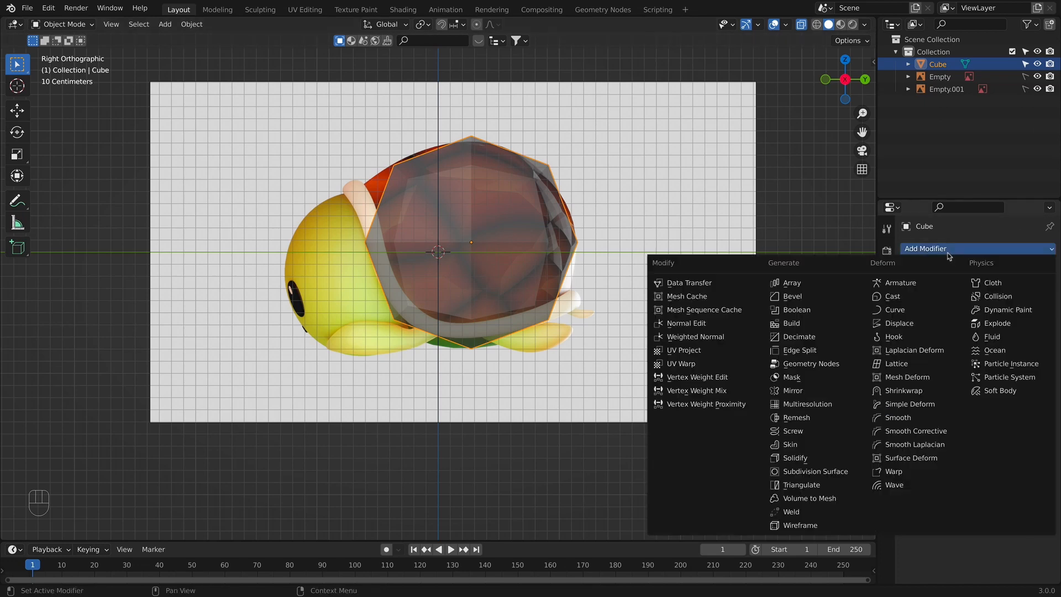
click(832, 476)
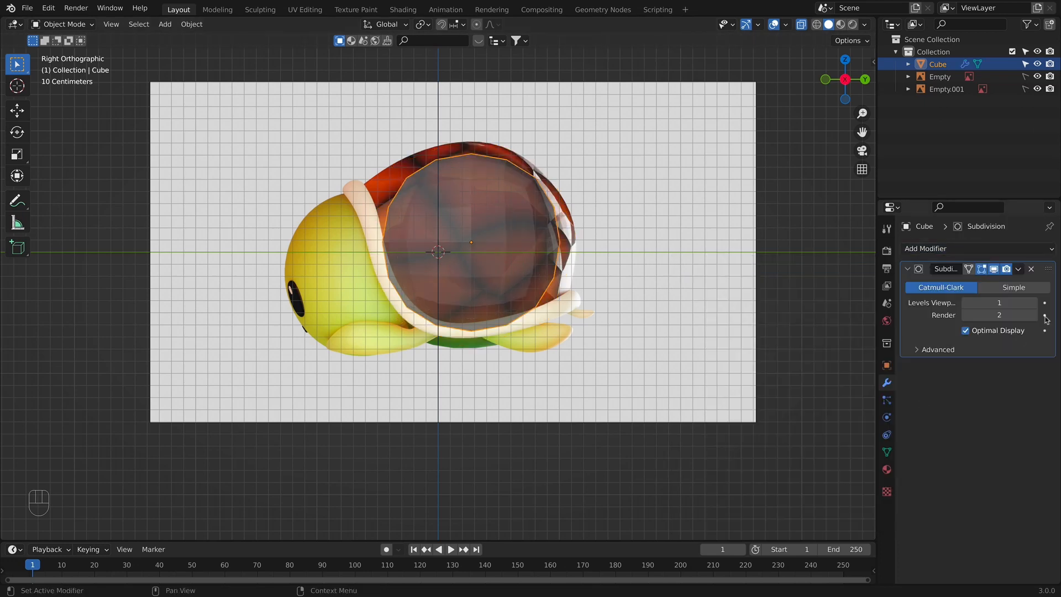
click(1033, 304)
key(s)
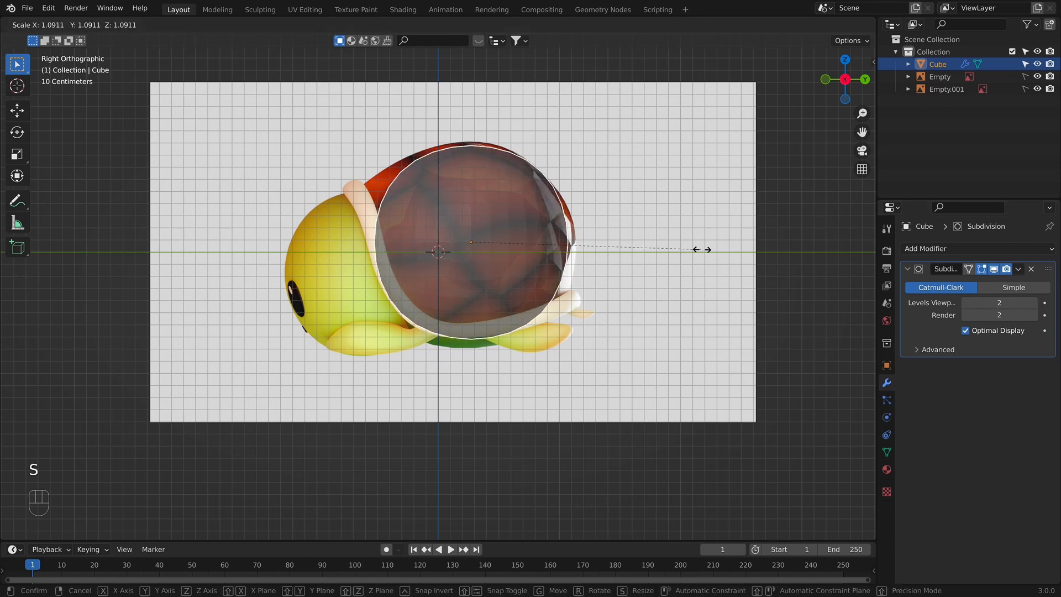
click(705, 251)
Step: In the side view, rotate and move the shell's front vertices to follow the slanted front rim of the reference shell
key(Tab)
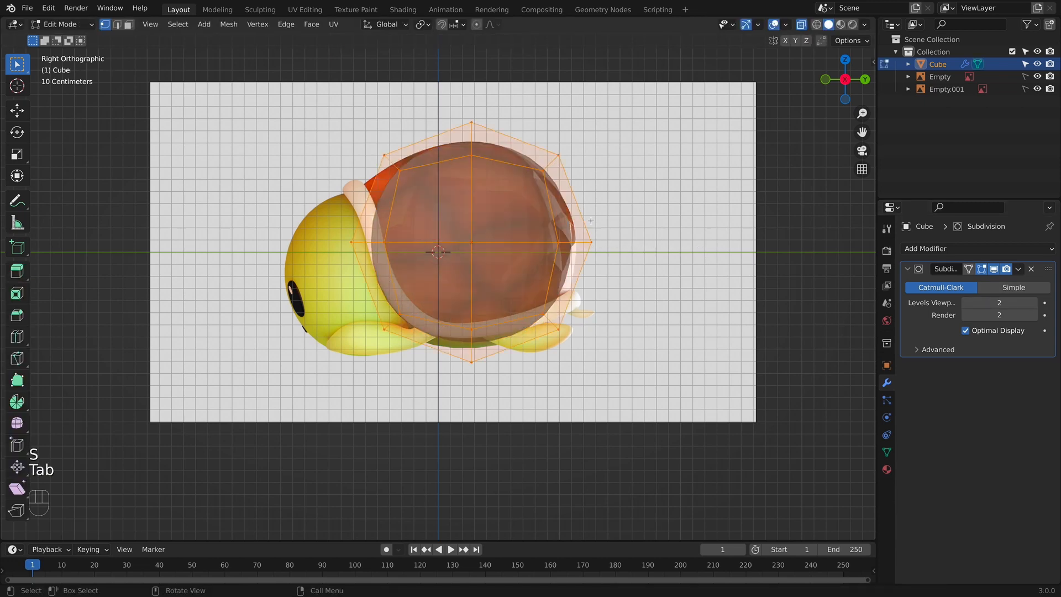
scroll(586, 246, up, 2)
shift+middle_drag(586, 246, 588, 253)
drag(202, 59, 309, 184)
drag(454, 454, 454, 454)
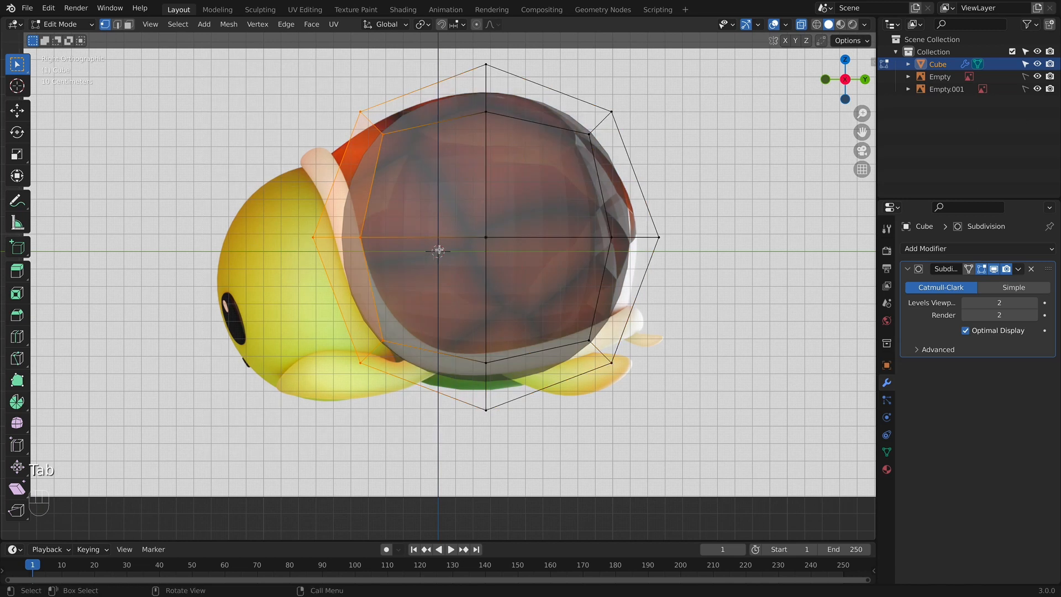
key(r)
click(409, 173)
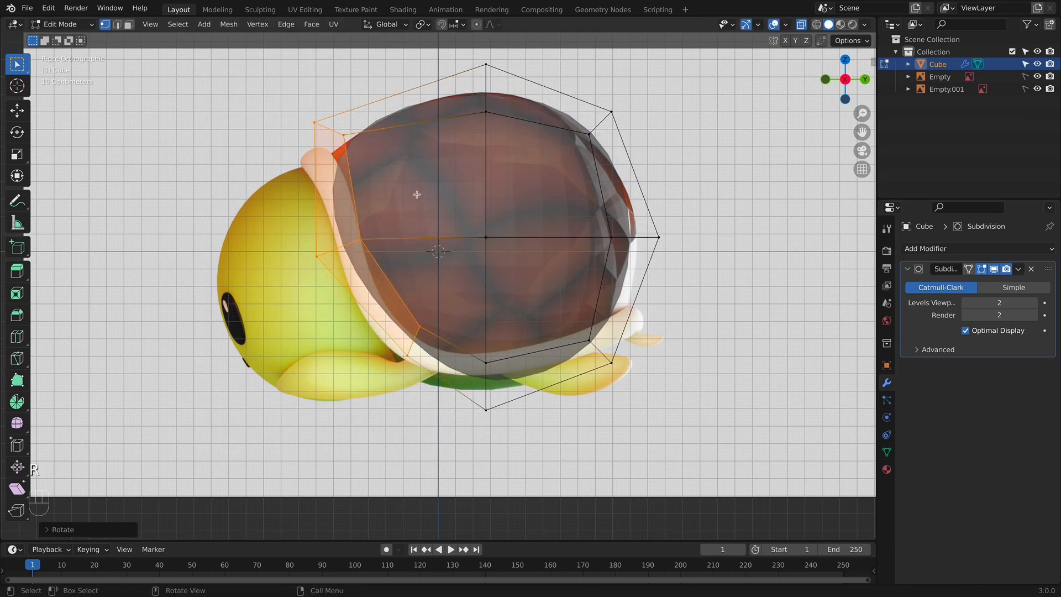
key(g)
click(408, 188)
Step: Raise the shell's bottom and lower rear vertices toward the reference shell's lower edge in the side view
drag(456, 346, 567, 455)
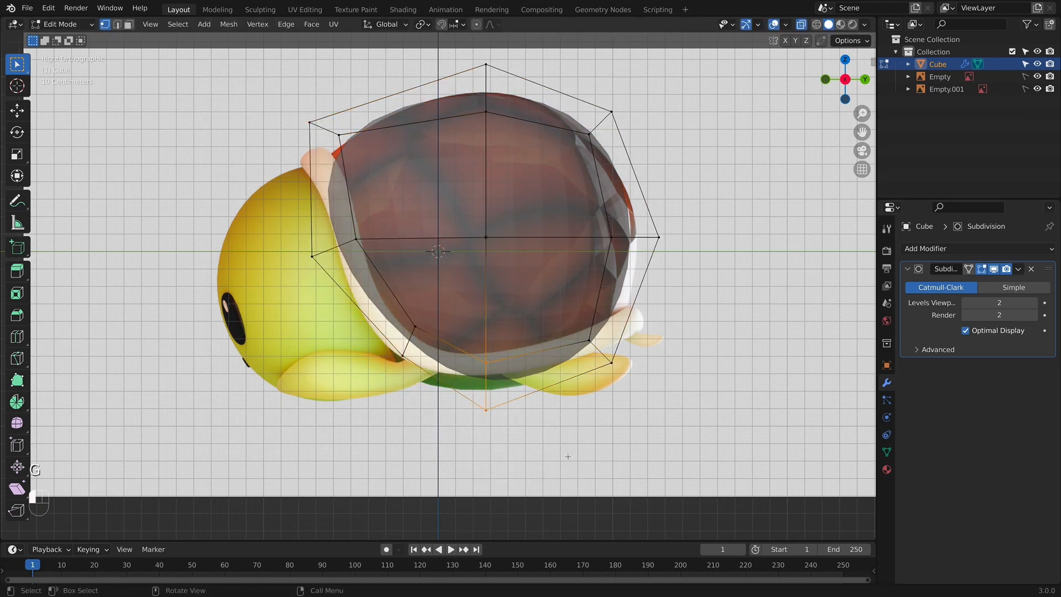
key(g)
click(569, 447)
drag(571, 277, 674, 394)
Step: In the front view, scale the shell's lower vertices outward and move them down along Z
key(Tab)
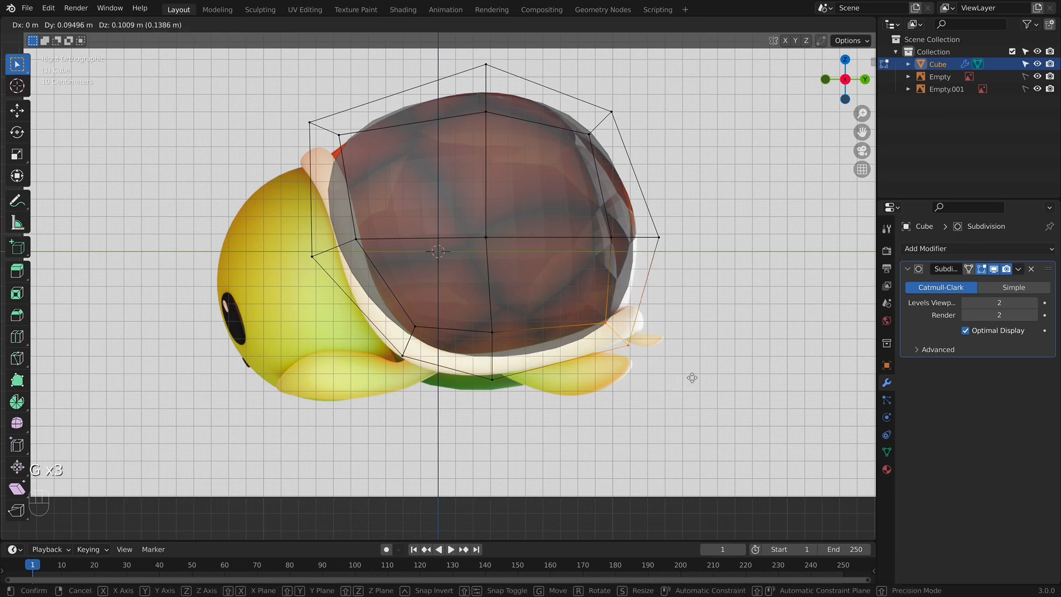
key(KP_1)
key(Tab)
drag(304, 299, 747, 396)
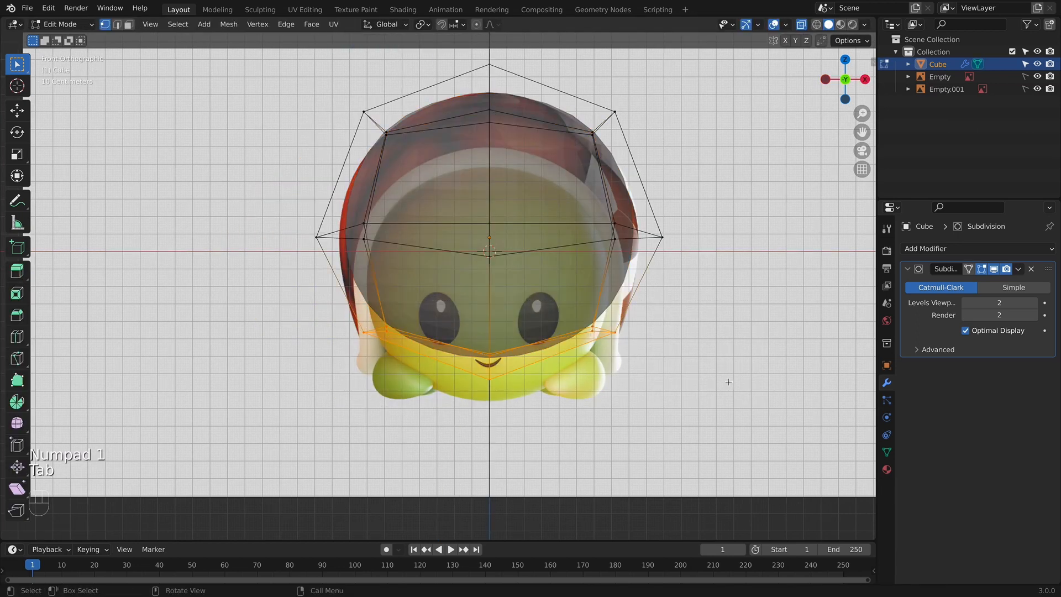
key(s)
click(758, 391)
key(g)
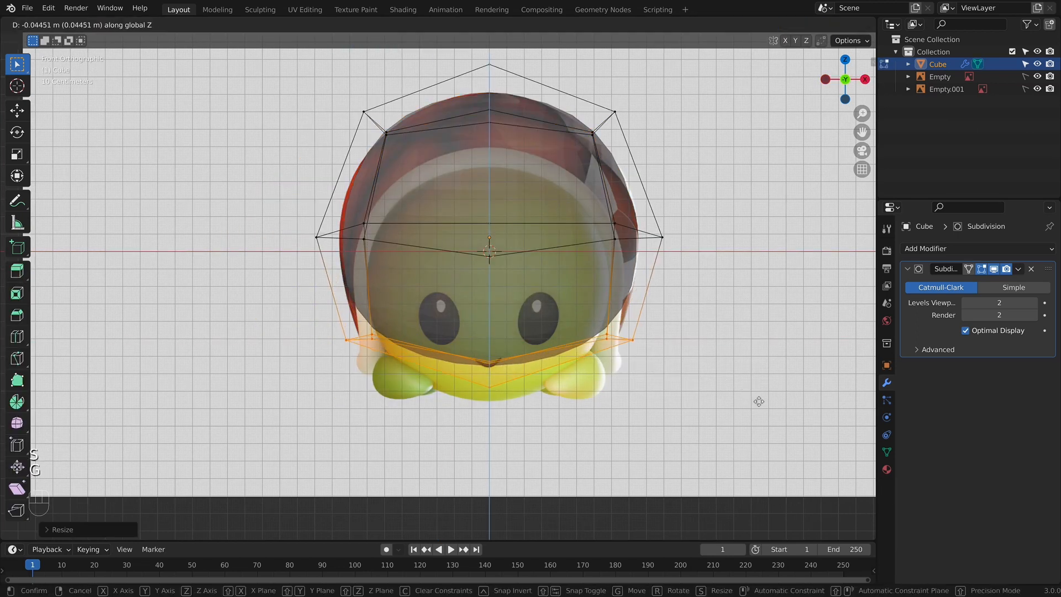
click(687, 371)
Step: Delete the selected faces on the shell's underside to leave it open
key(KP_3)
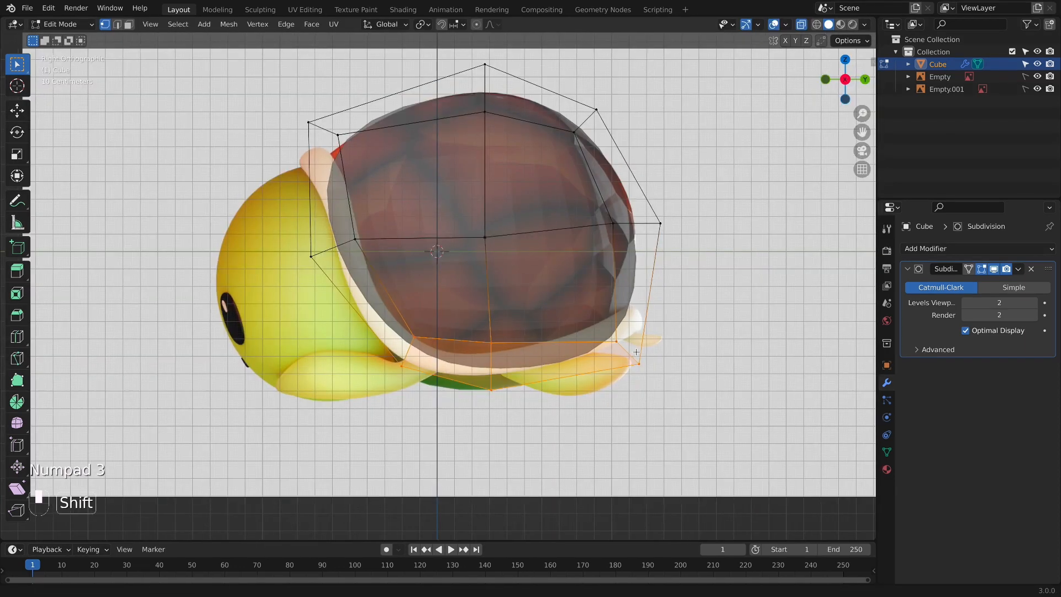
shift+middle_drag(446, 322, 441, 321)
key(x)
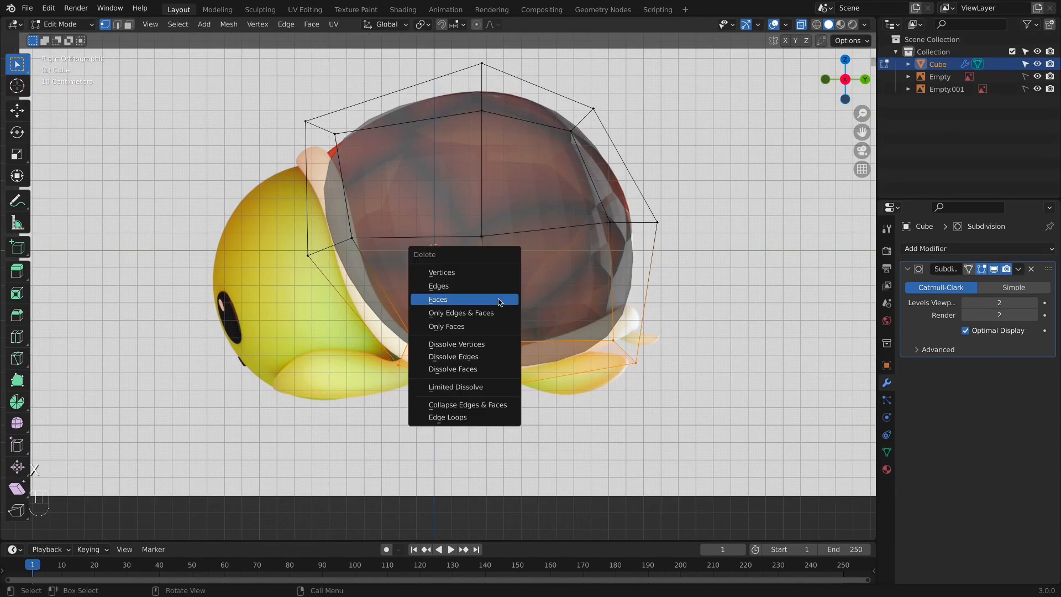
click(474, 312)
shift+middle_drag(640, 348, 613, 358)
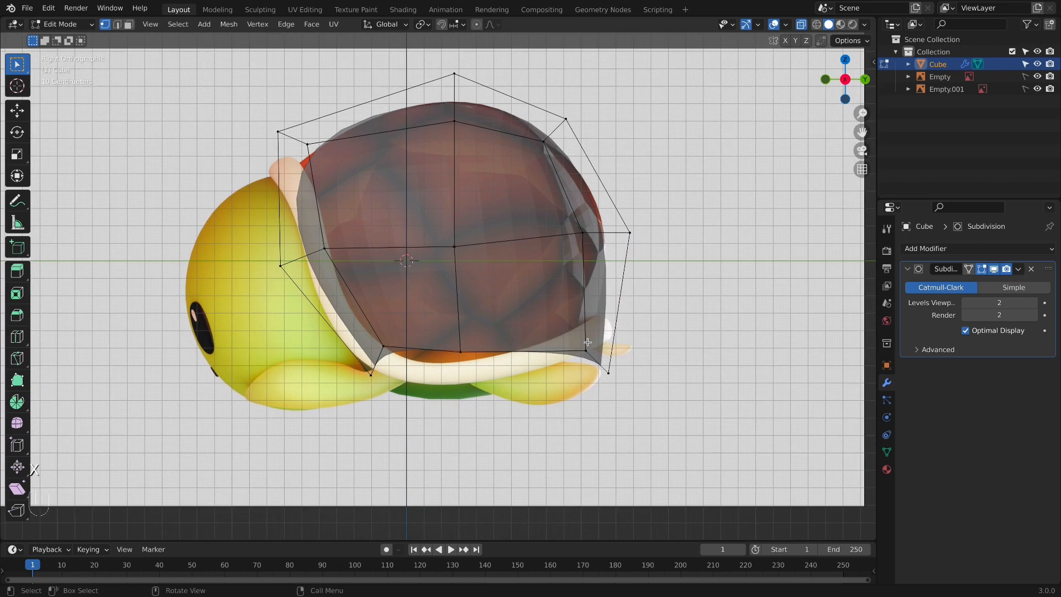
Step: Shift the lower rear side vertices forward and raise the rear centre vertex to follow the reference shell's back rim
click(585, 350)
key(g)
click(547, 369)
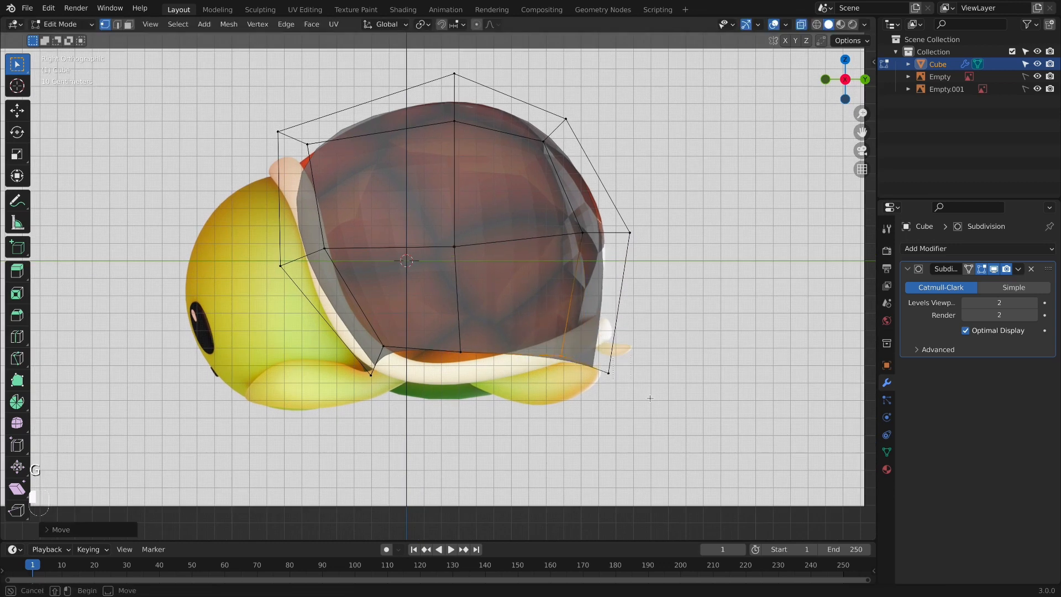
click(607, 372)
key(g)
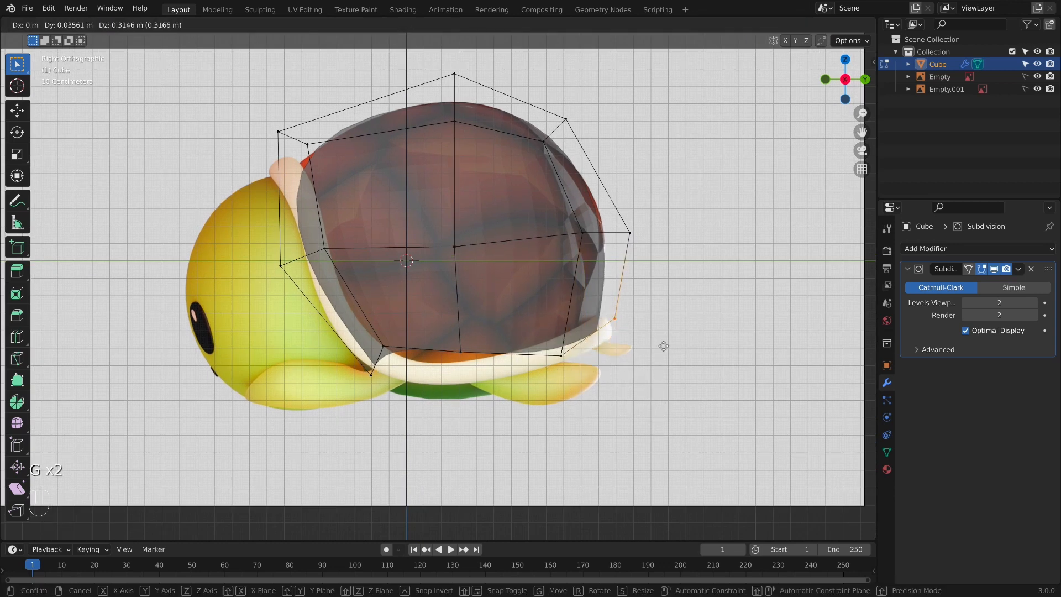
click(662, 339)
Step: Lower the middle and front side rim vertices onto the reference rim and raise the lower front centre vertex about 0.28 m
drag(449, 327, 500, 383)
key(g)
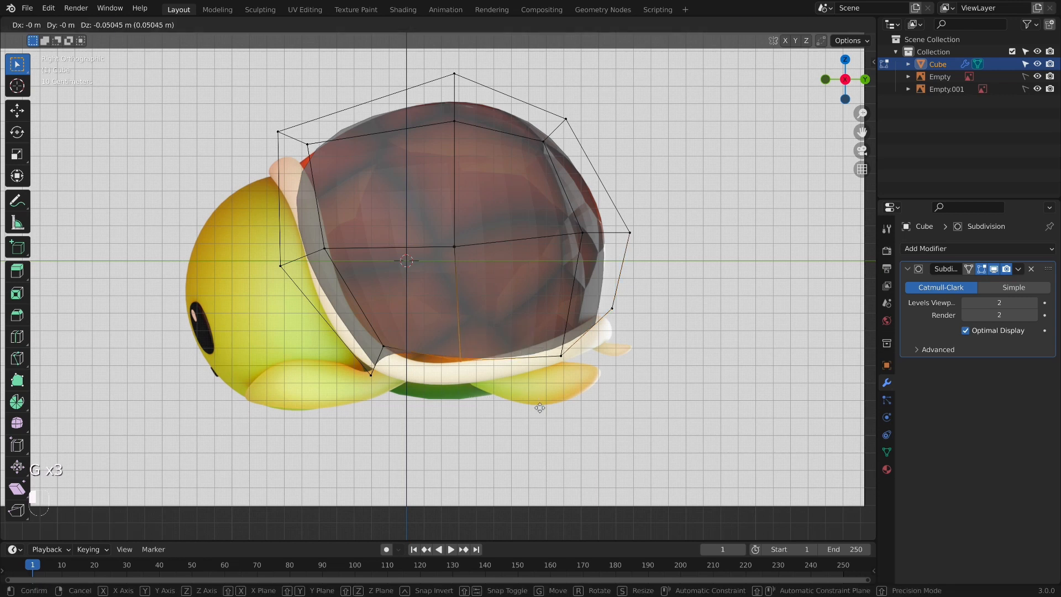
click(540, 414)
drag(378, 328, 410, 381)
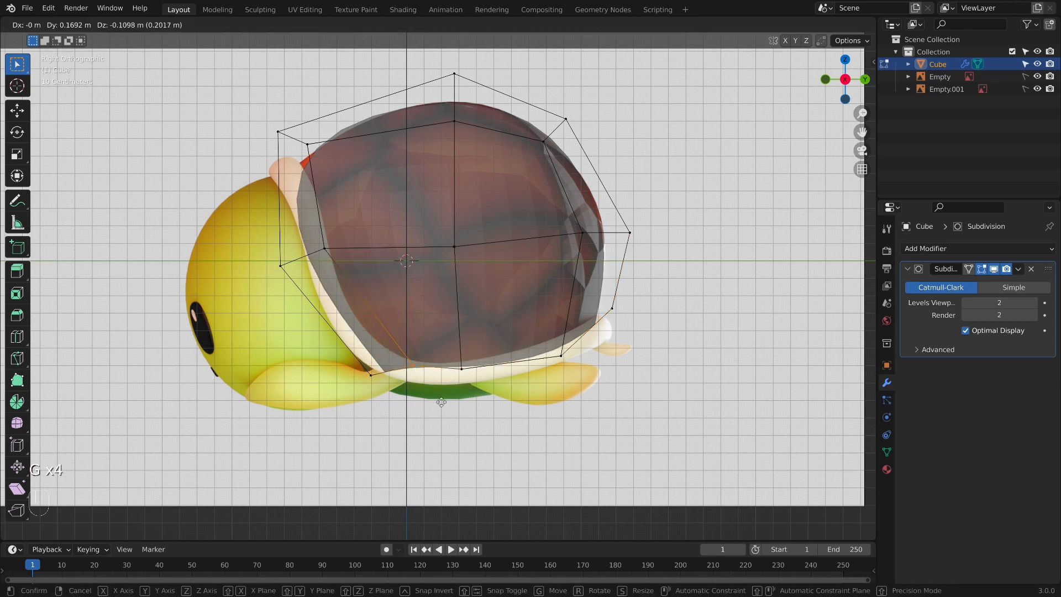
key(g)
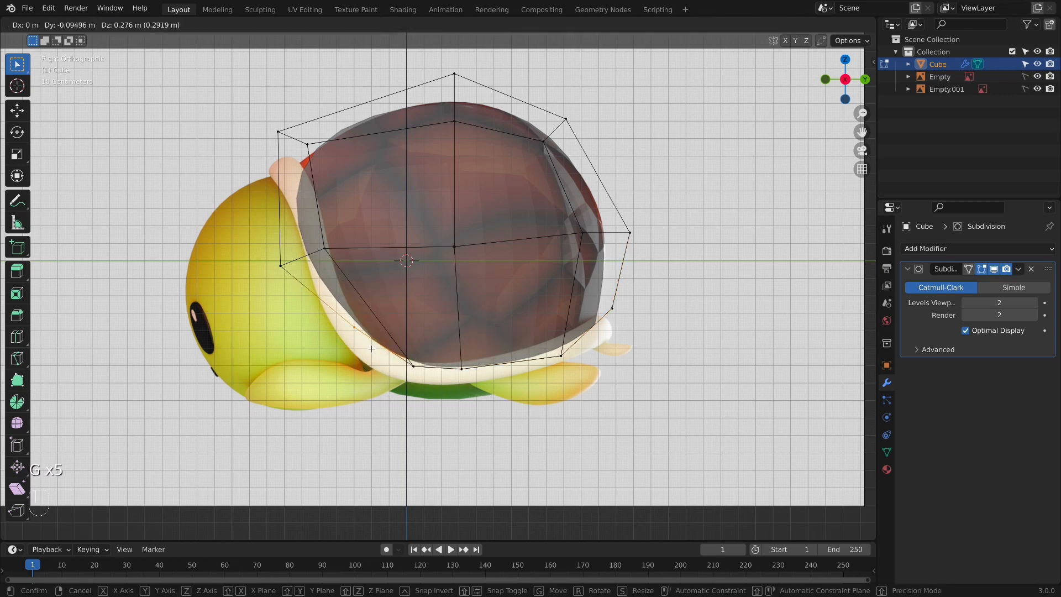
click(372, 348)
Step: Select the shell's lower front vertices, leaving out the upper front ones, and delete the faces between them
drag(237, 123, 280, 276)
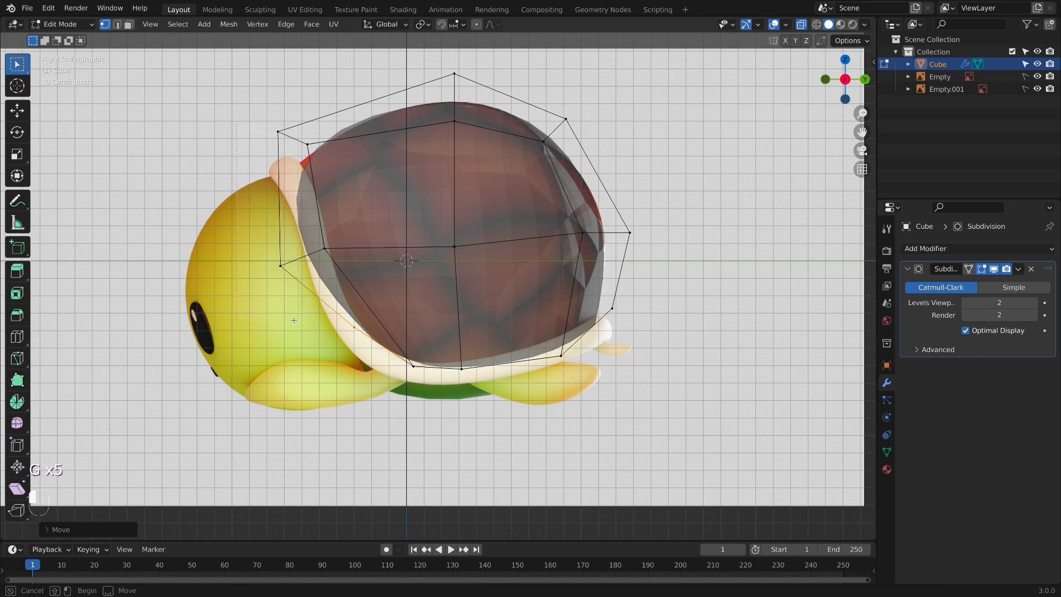
drag(355, 347, 356, 348)
shift+drag(313, 288, 372, 352)
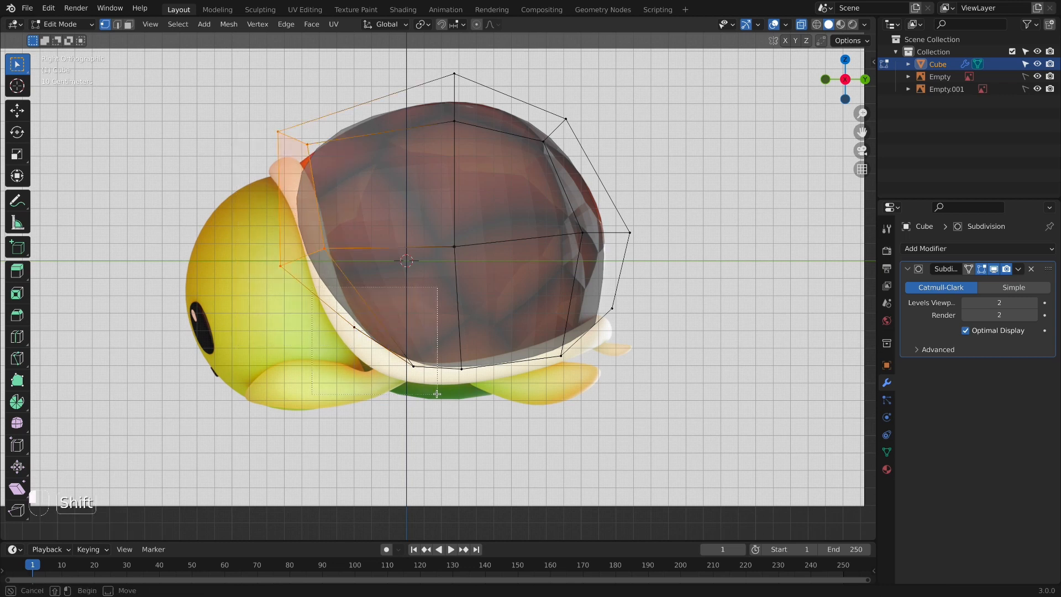
shift+drag(437, 394, 437, 393)
key(KP_1)
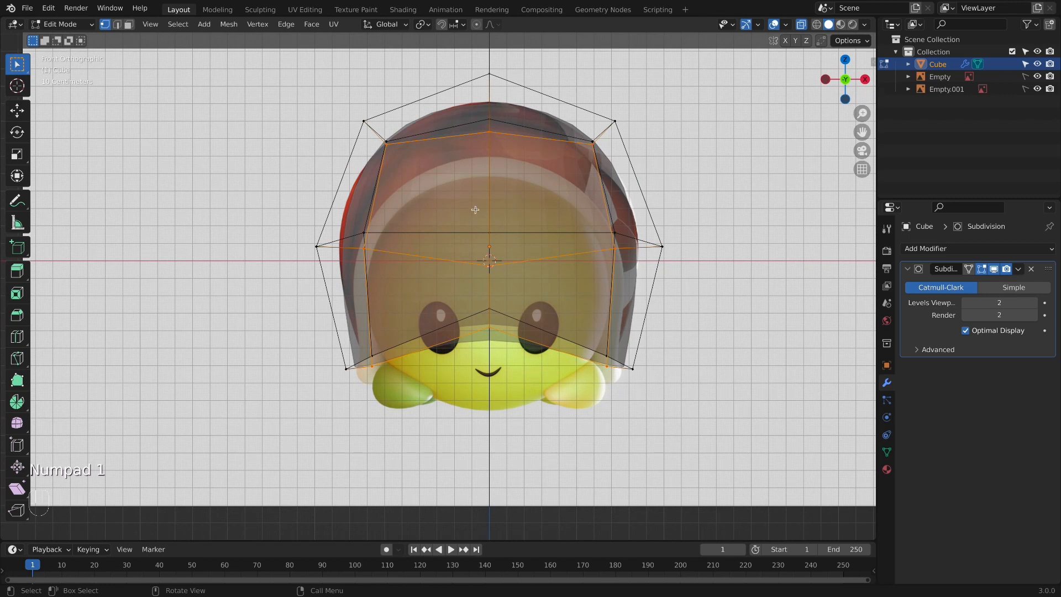
middle_drag(475, 209, 338, 126)
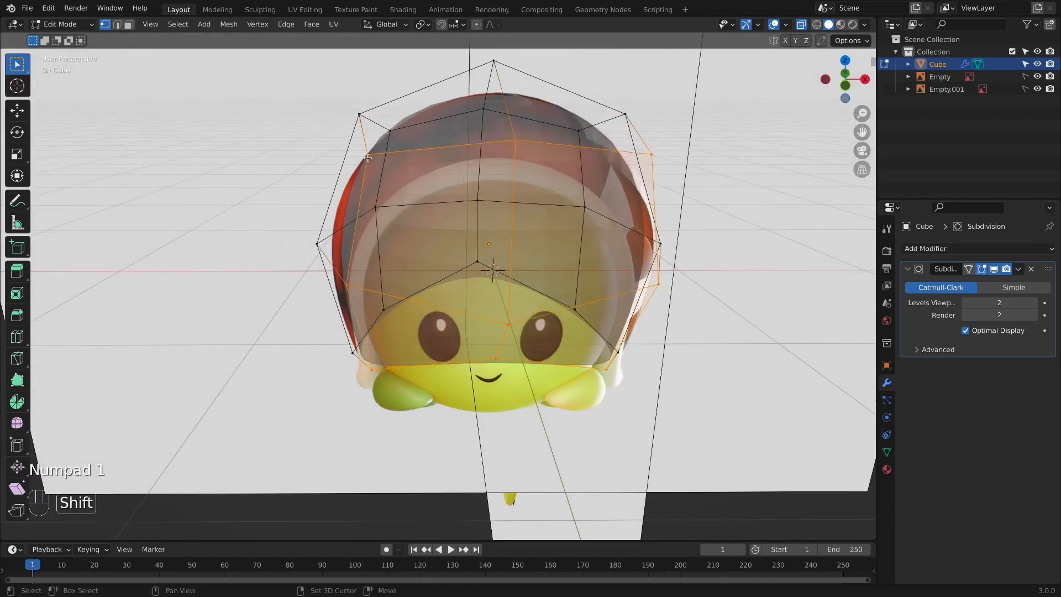
shift+click(517, 140)
key(KP_1)
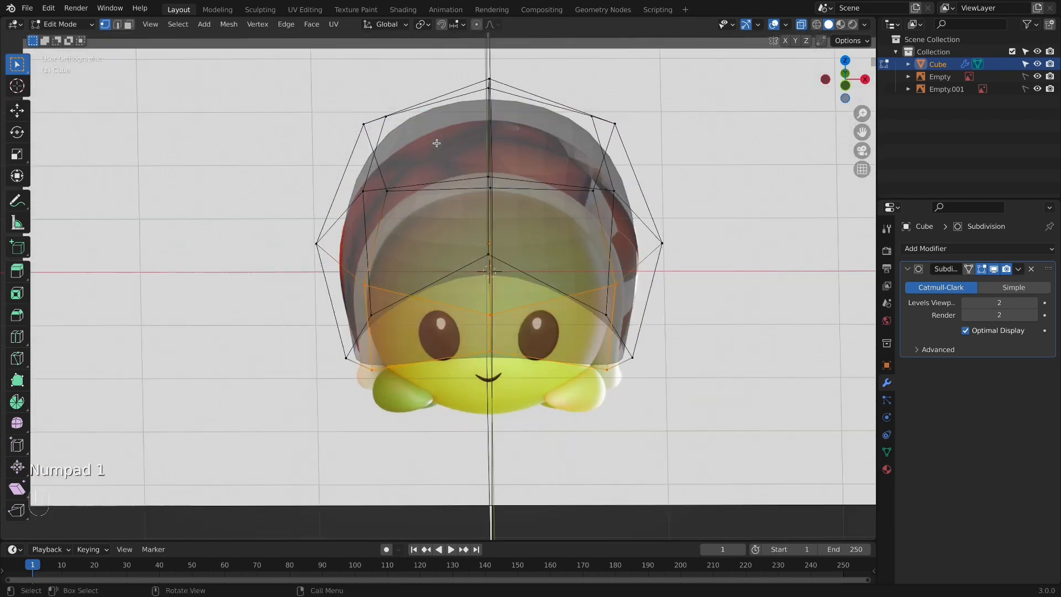
key(x)
click(574, 301)
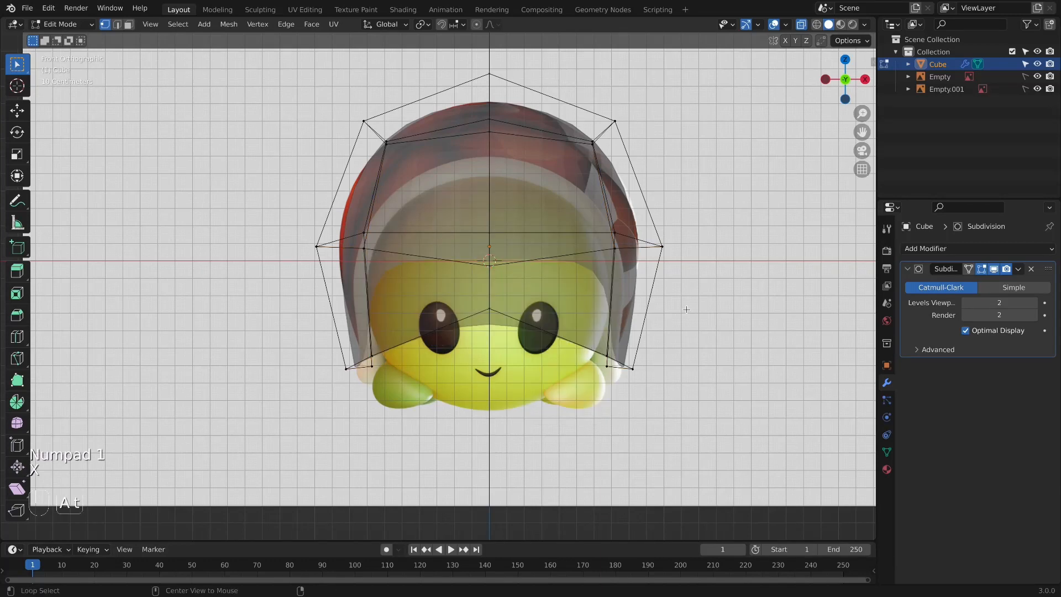
Step: In the side view, lower the upper front vertices along Z to the top of the reference shell's front rim
key(alt+z)
key(KP_3)
key(alt+z)
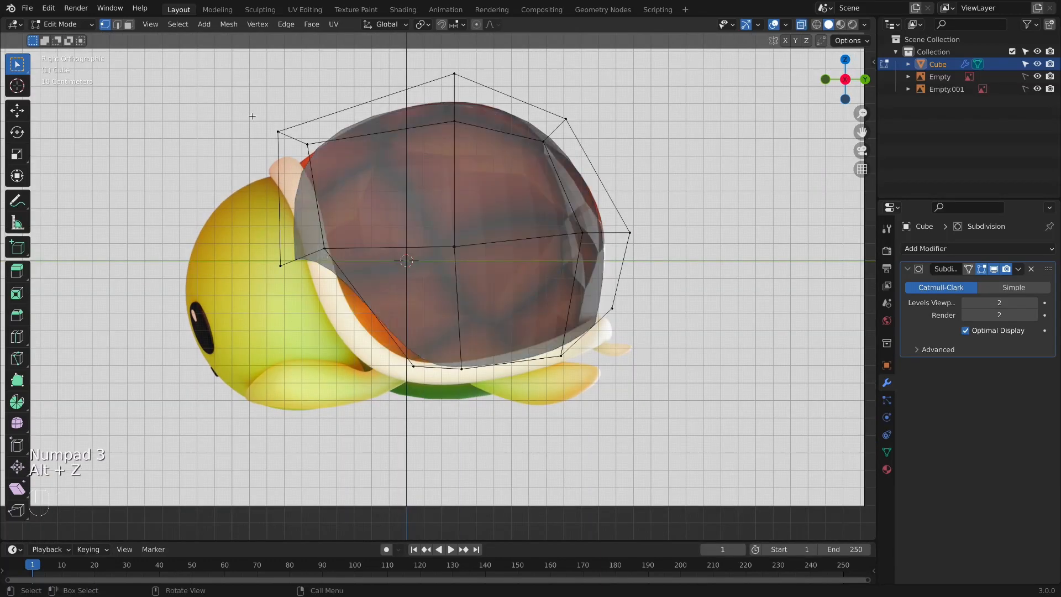
drag(252, 116, 350, 173)
key(g)
key(z)
click(357, 203)
Step: Delete the remaining front faces so the shell is open where the turtle's head sits
key(KP_1)
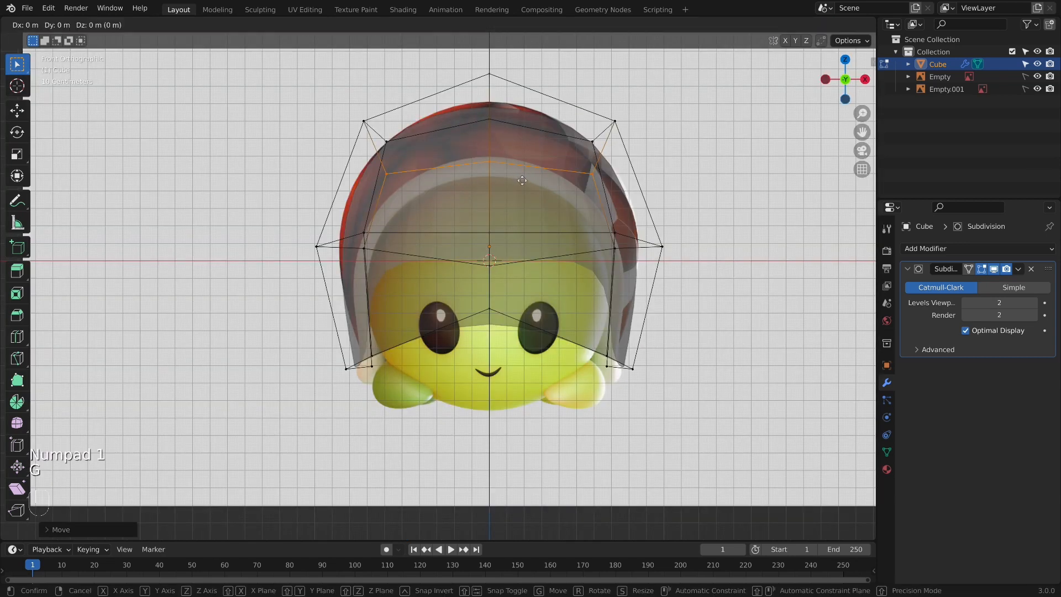
middle_drag(512, 201, 201, 138)
key(KP_3)
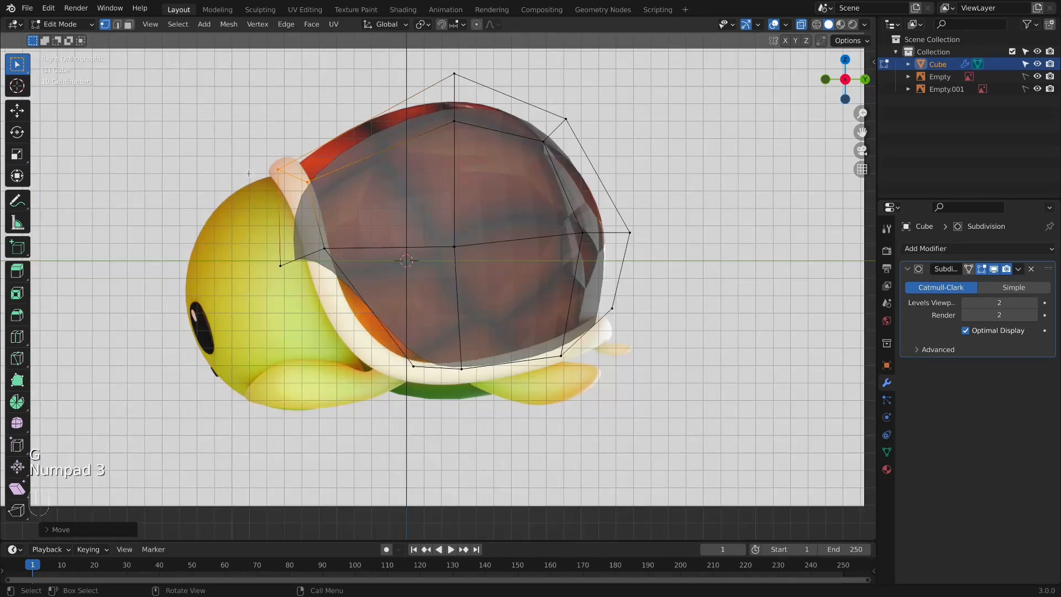
key(x)
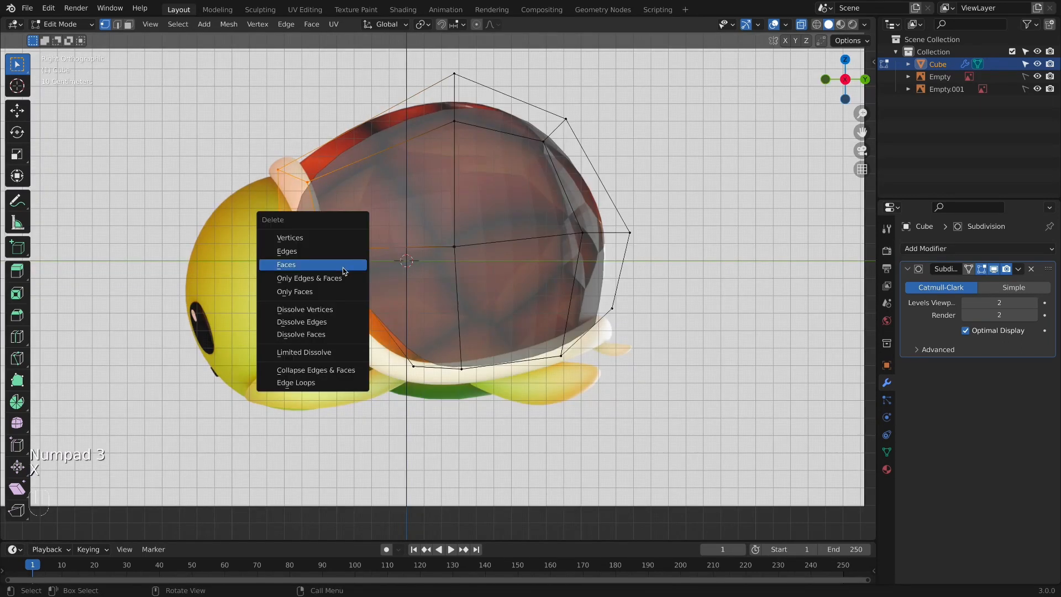
click(346, 268)
Step: Add a centred vertical loop cut across the shell's front half and move its upper vertices out to the reference outline
key(super+r)
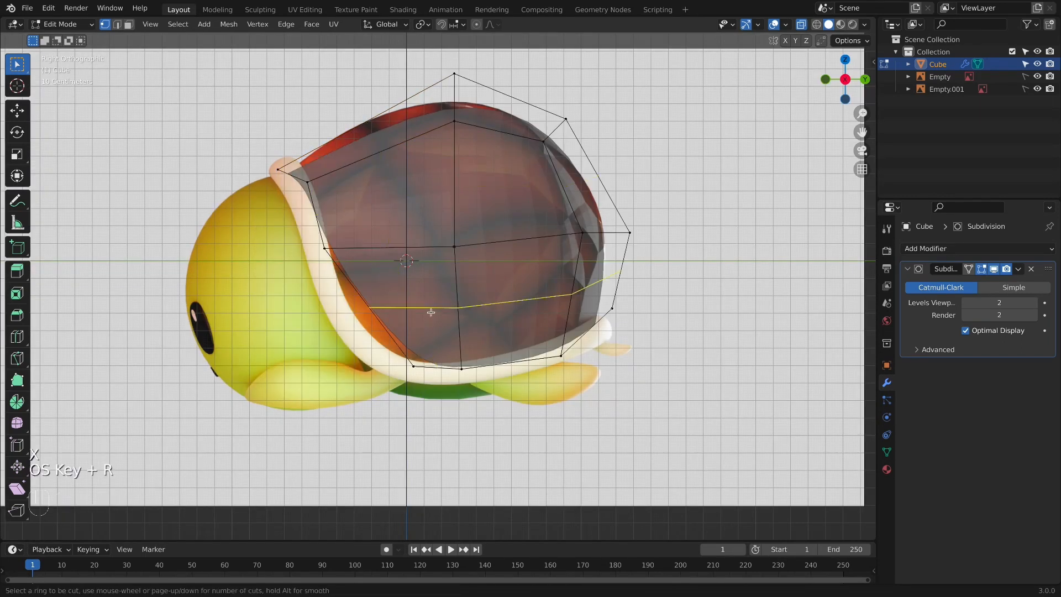
click(410, 251)
right_click(409, 248)
drag(348, 77, 424, 196)
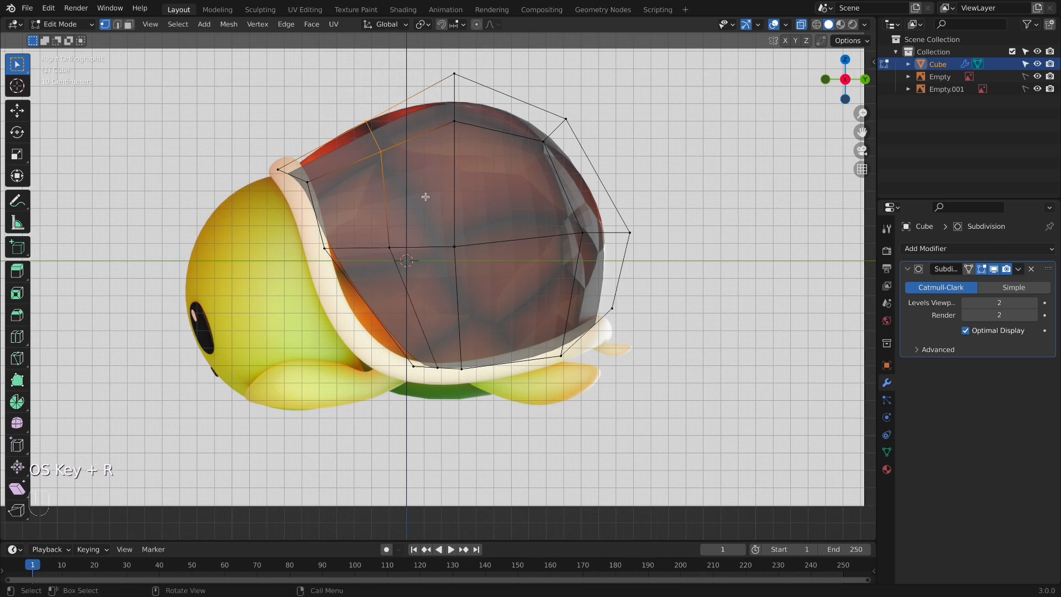
key(g)
click(396, 189)
Step: Adjust the upper rear vertices to the outline and move the lower front rim vertices about -0.33 m in Y and 0.10 m in Z
drag(512, 90, 601, 182)
key(g)
click(604, 185)
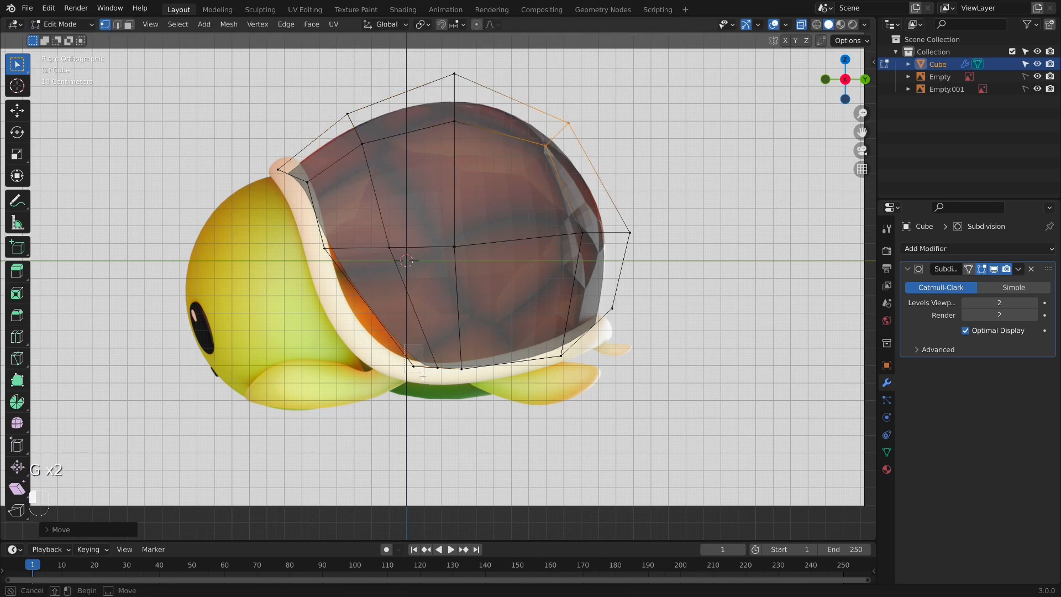
click(419, 370)
key(g)
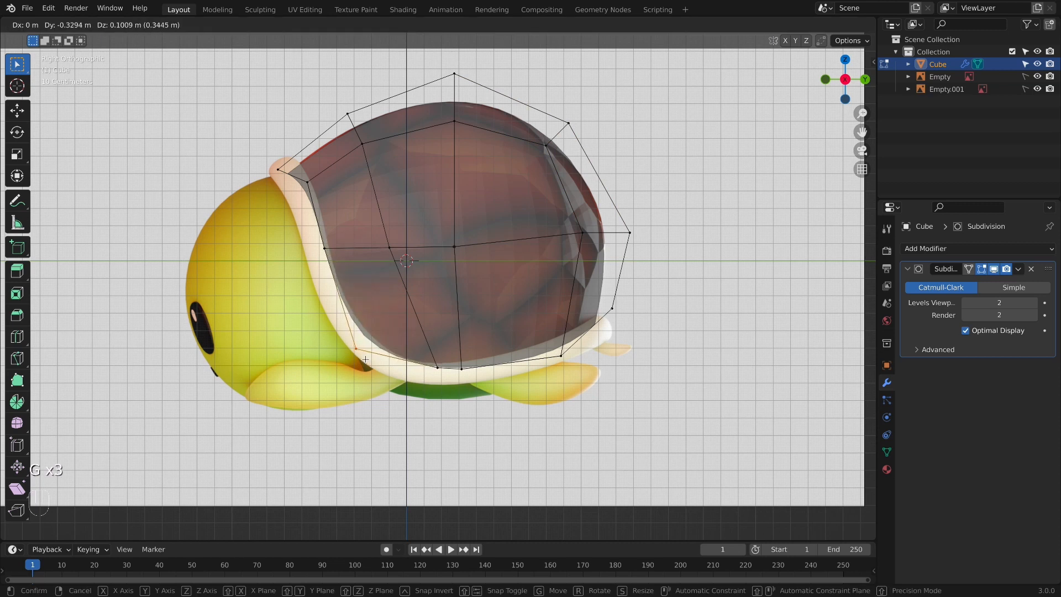
click(365, 359)
Step: Reposition the upper front side and centre vertices so the opening's top follows the reference shell's front rim
drag(260, 124, 352, 208)
key(g)
click(298, 174)
key(g)
click(357, 205)
drag(271, 144, 309, 174)
key(g)
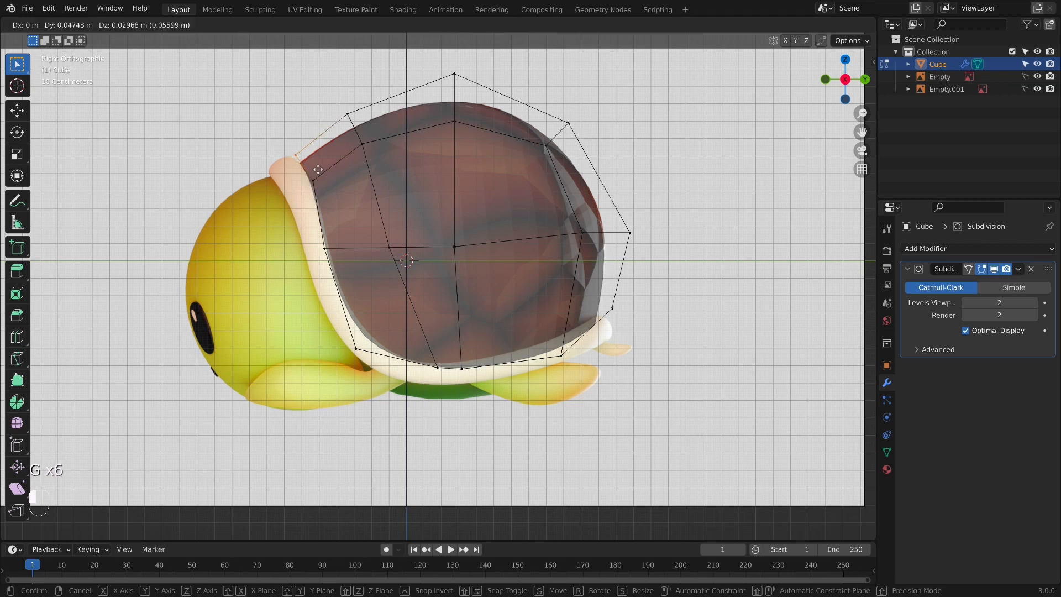
click(310, 168)
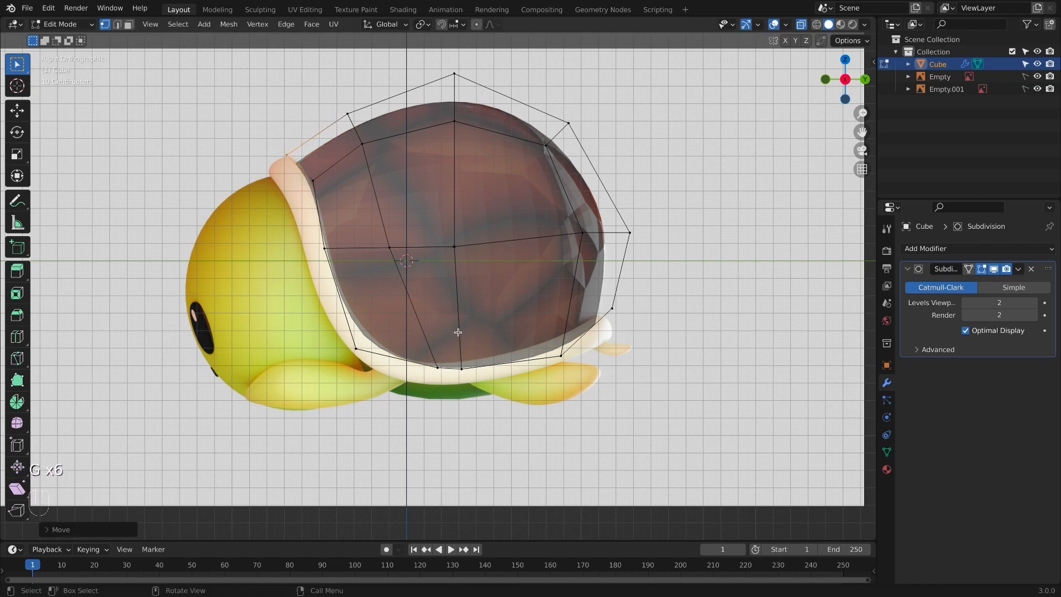
Step: Reposition the shell's lower middle and rear rim vertices so the bottom edge follows the side reference
drag(421, 351, 450, 380)
key(g)
click(441, 377)
drag(535, 327, 601, 374)
key(g)
click(606, 378)
drag(451, 358, 489, 378)
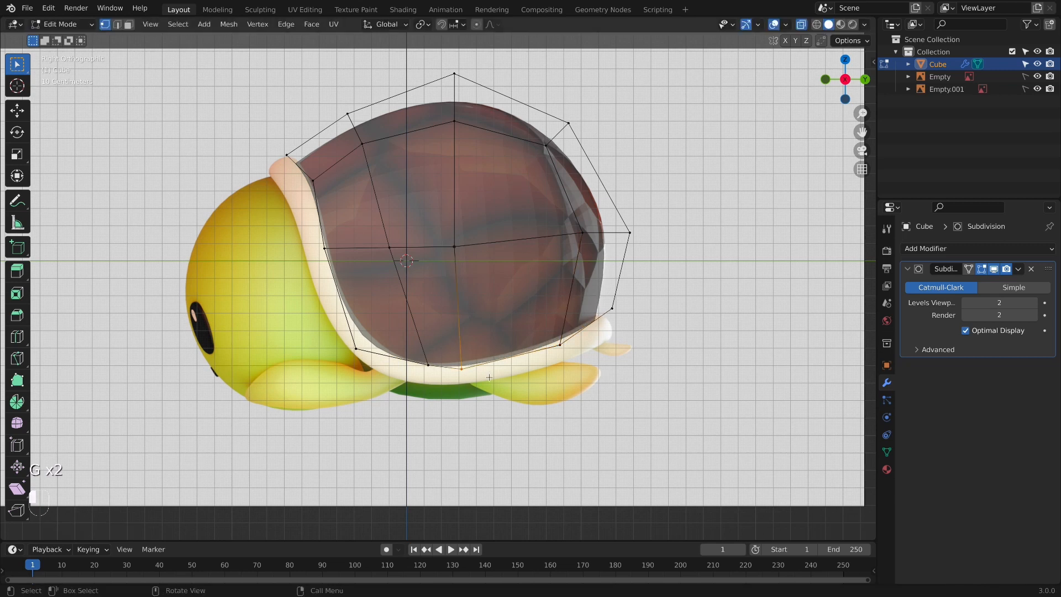
key(g)
click(497, 375)
Step: Narrow the shell's lower rim vertices along X to about 0.92 so the sides match the front reference
key(Tab)
key(KP_1)
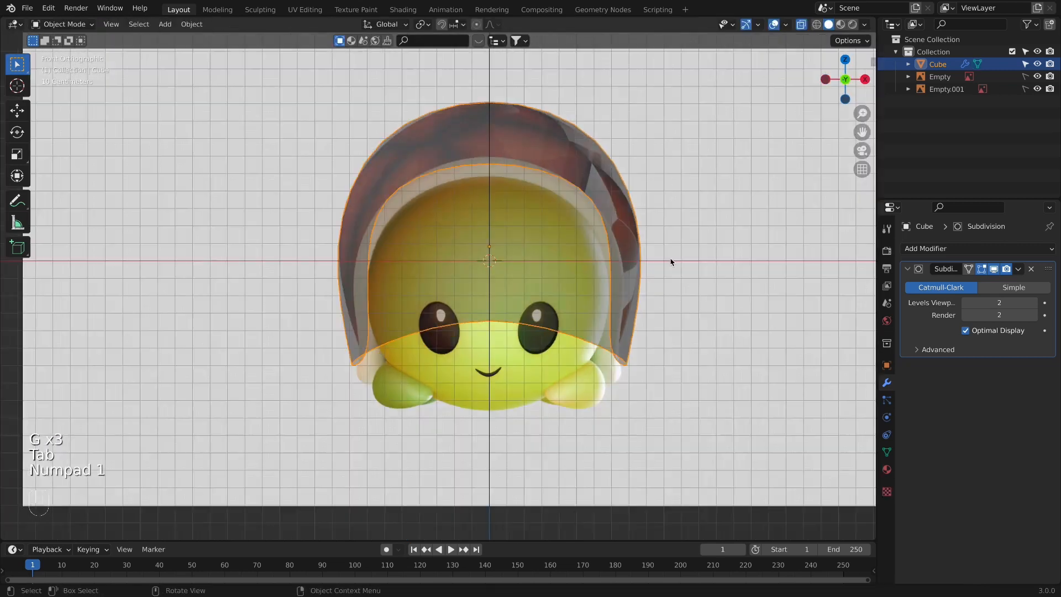
key(Tab)
shift+middle_drag(736, 375, 675, 355)
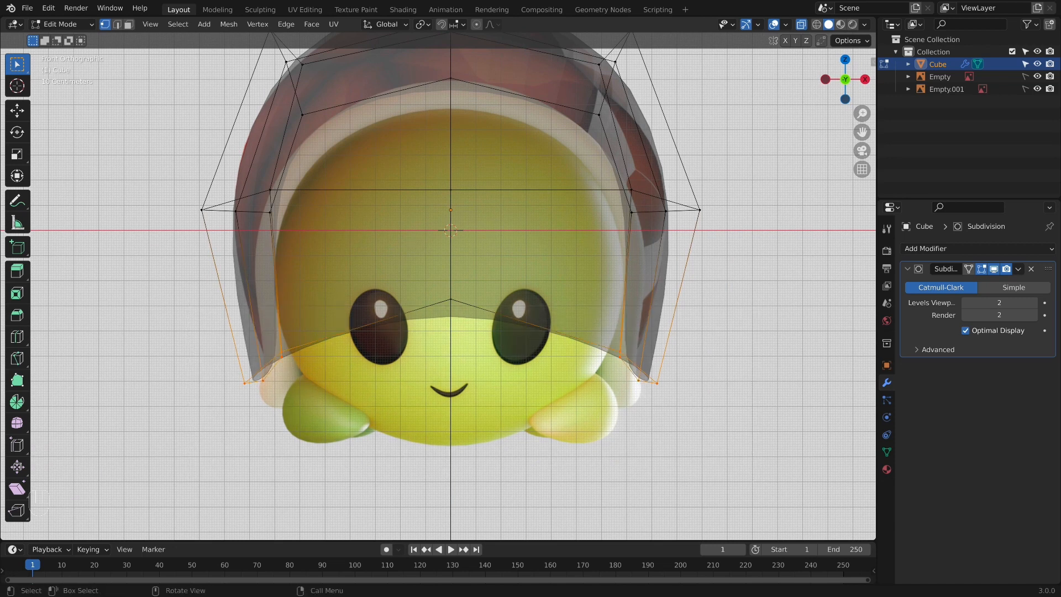
key(s)
key(x)
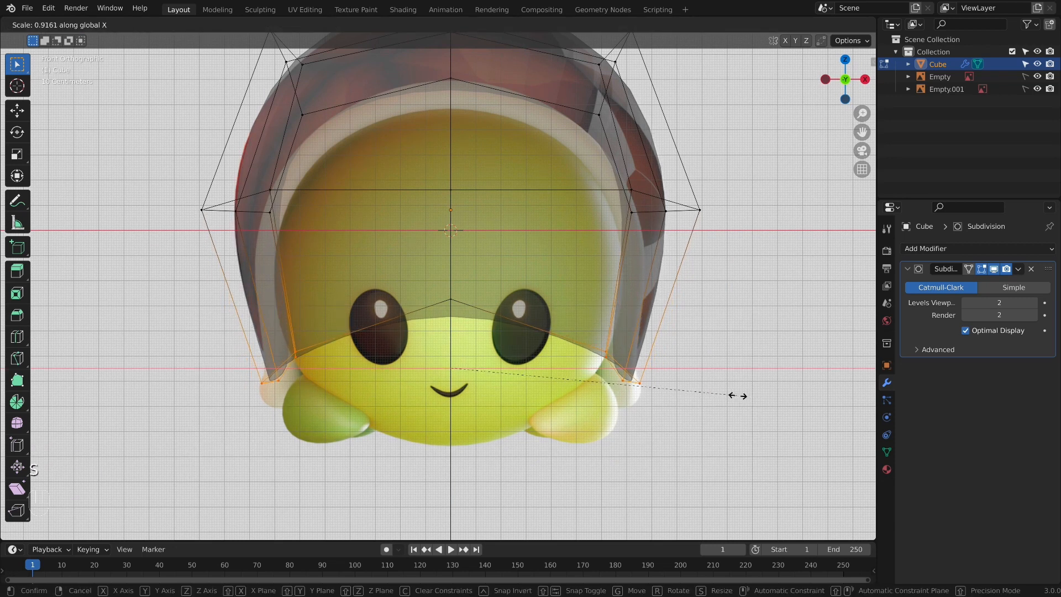
click(738, 396)
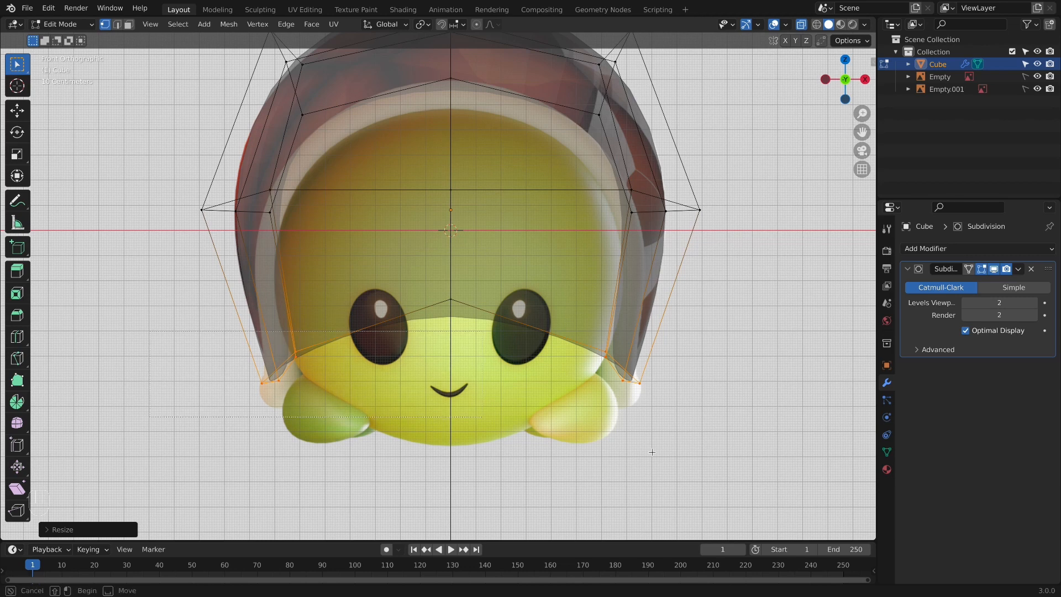
key(s)
key(x)
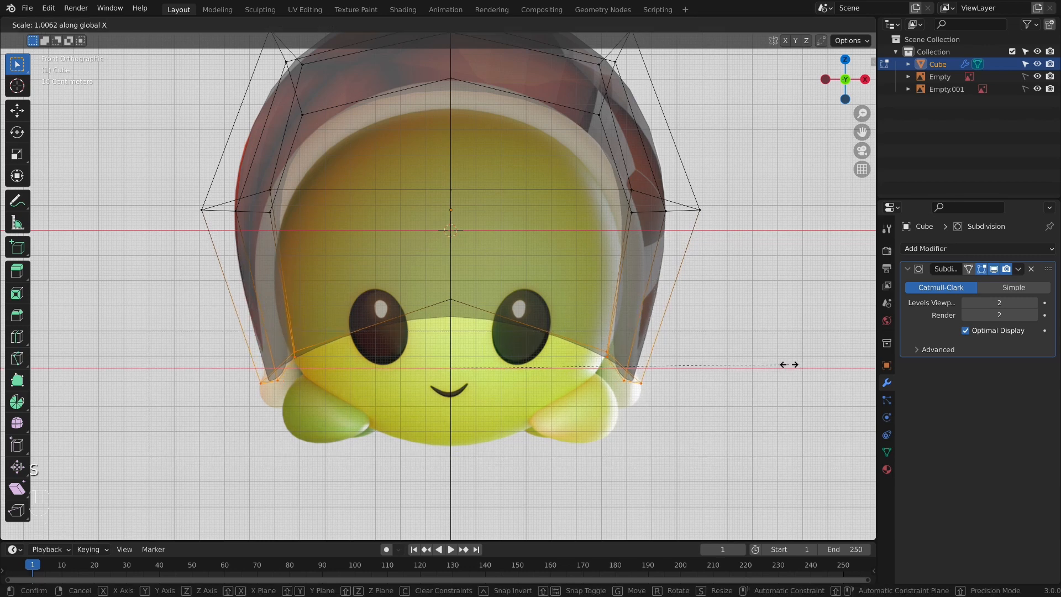
click(788, 364)
Step: Apply smooth shading to the shell in Object Mode with see-through display turned off
scroll(741, 298, down, 4)
key(Tab)
key(alt+z)
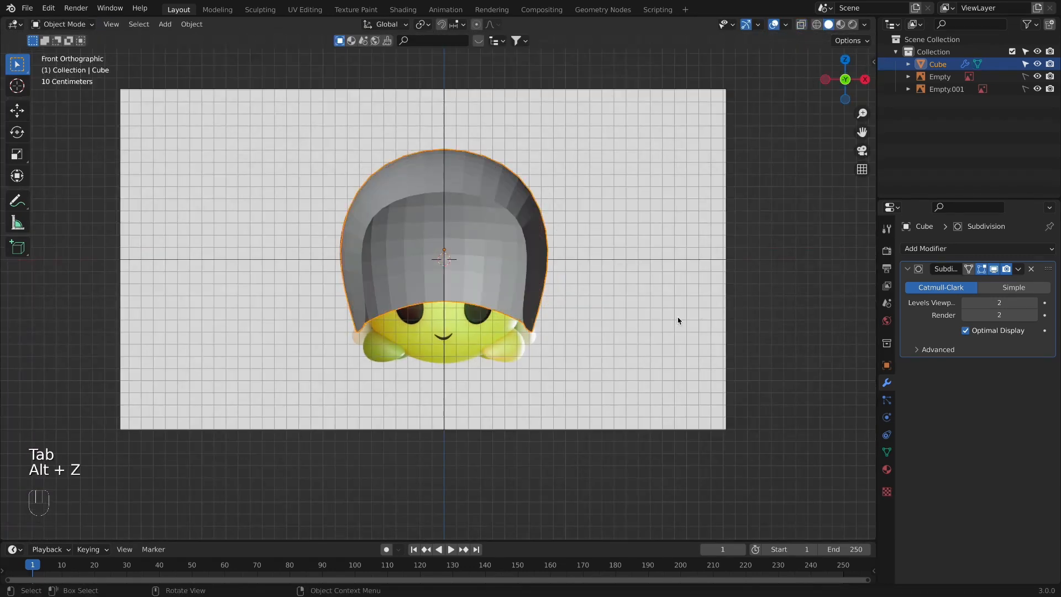
middle_drag(620, 315, 450, 275)
right_click(453, 253)
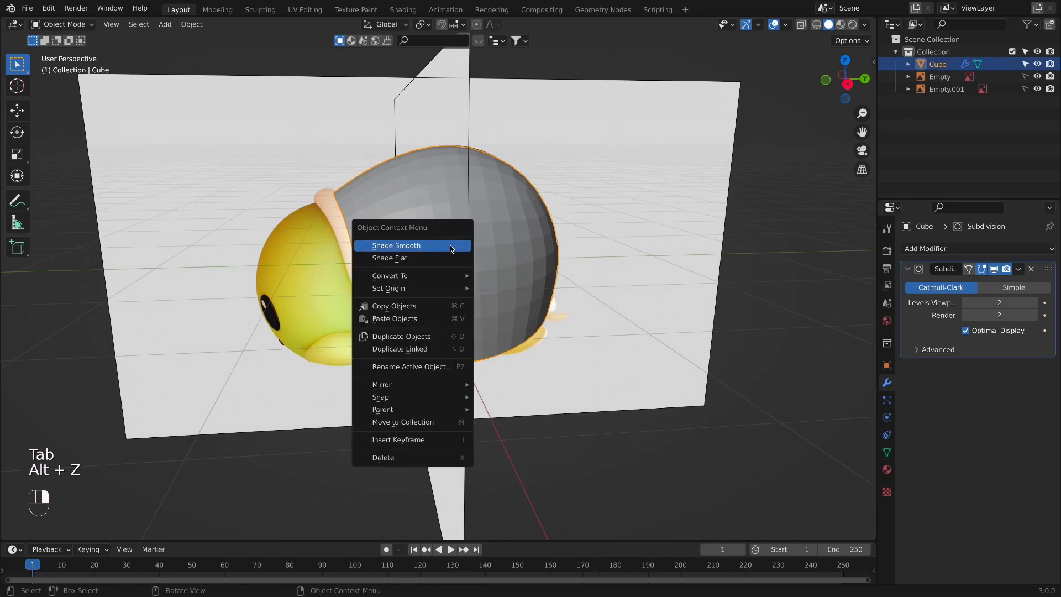
Step: Duplicate the edge loop around the shell's opening in place and separate the copy into its own object
key(KP_1)
key(KP_3)
key(Tab)
scroll(442, 199, up, 2)
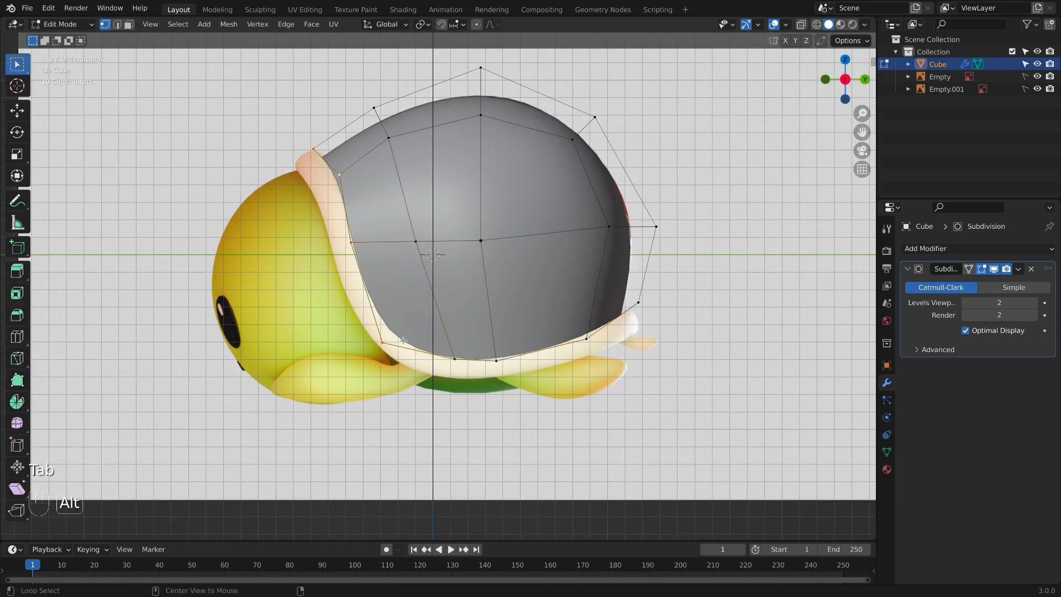
key(alt+z)
key(KP_1)
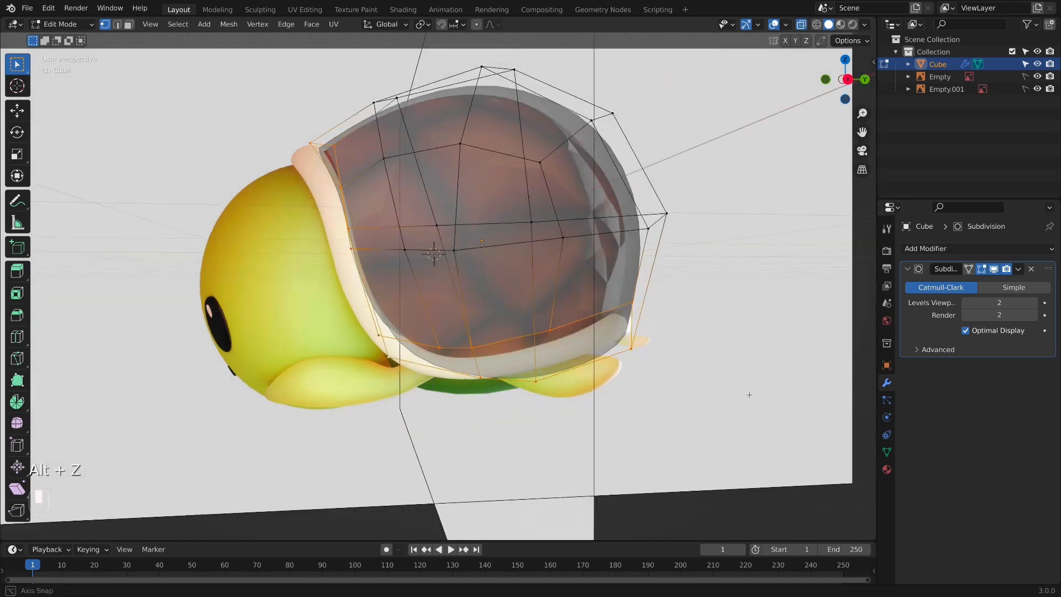
key(shift+d)
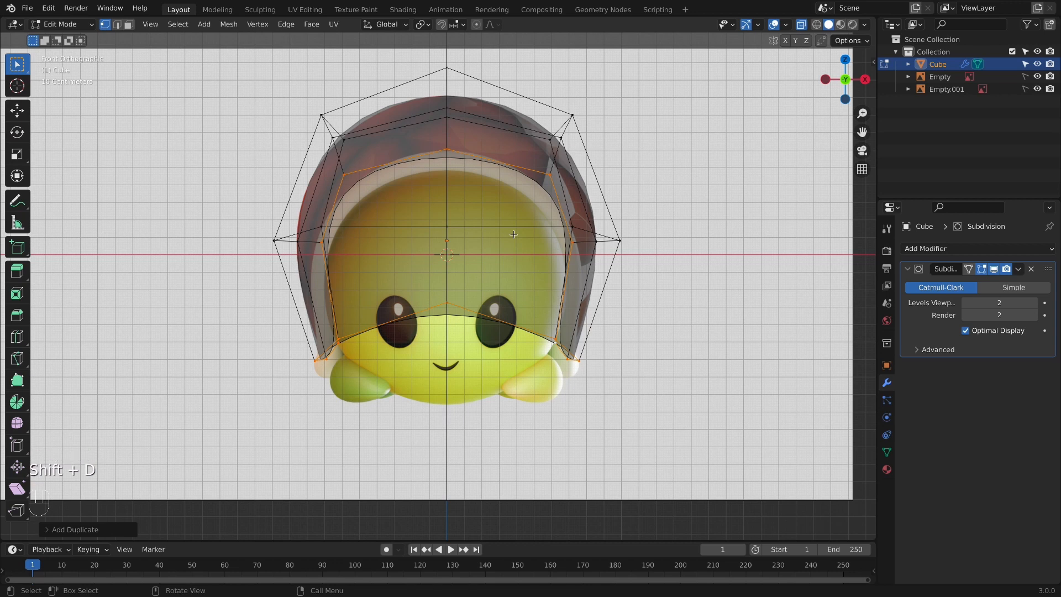
key(p)
click(513, 234)
key(Tab)
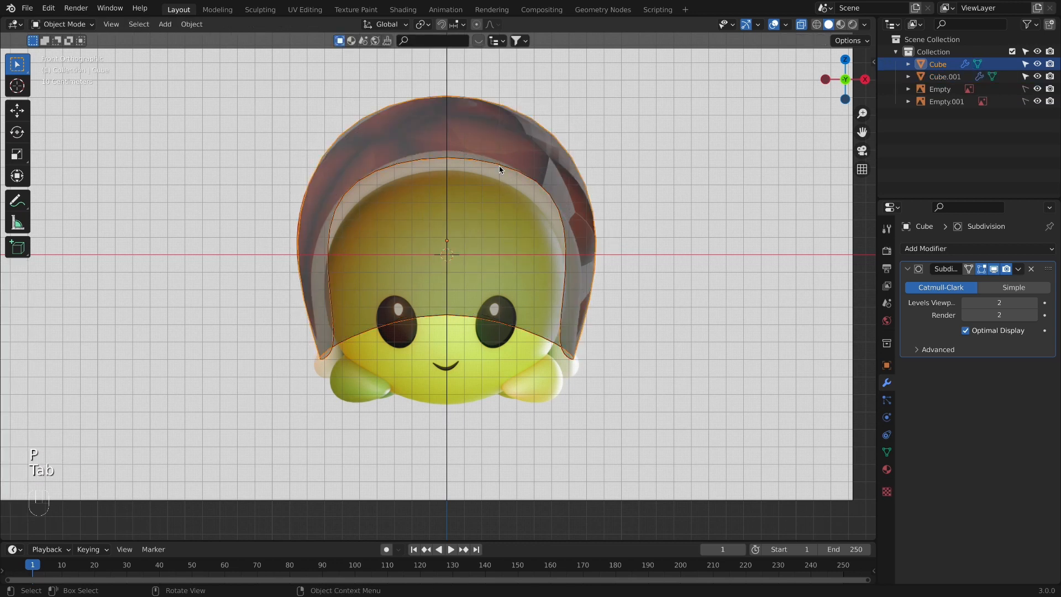
Step: Extrude the separated rim's whole edge loop and scale it slightly inward to form a narrow flat band
middle_drag(496, 187, 369, 204)
key(KP_1)
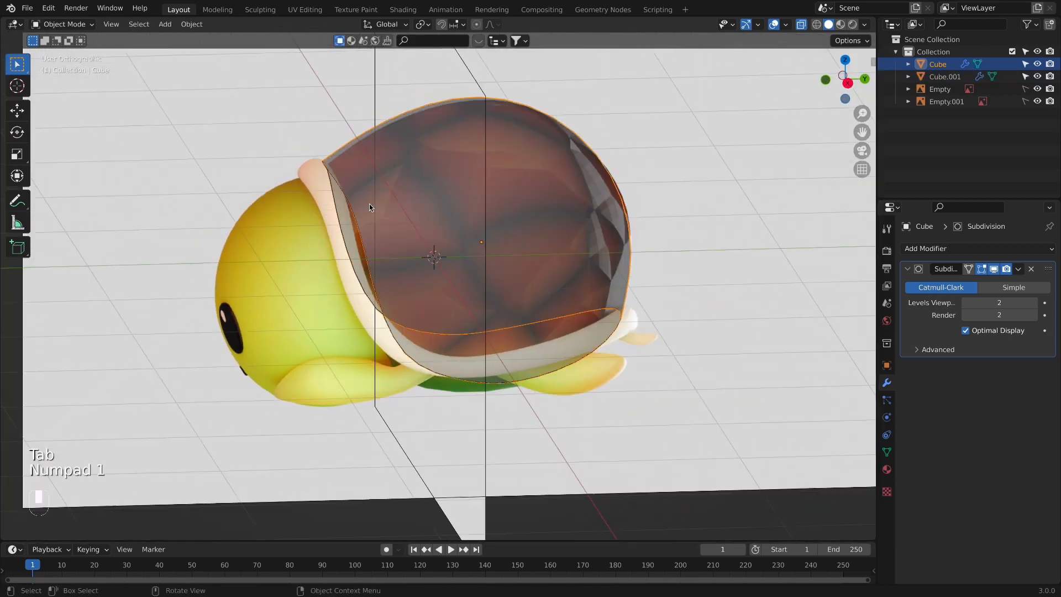
key(KP_3)
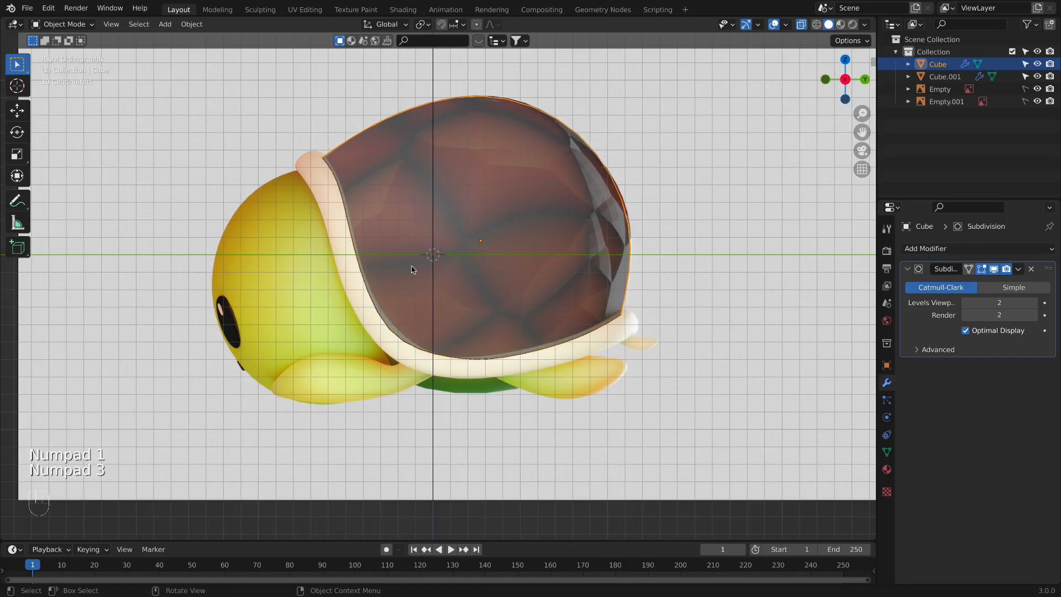
key(Tab)
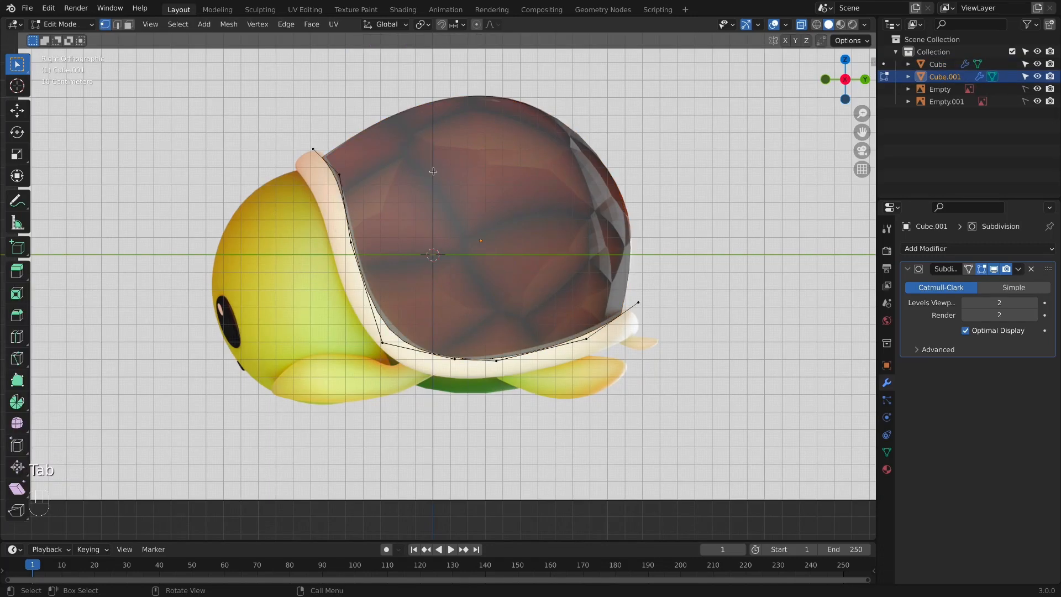
drag(270, 121, 756, 371)
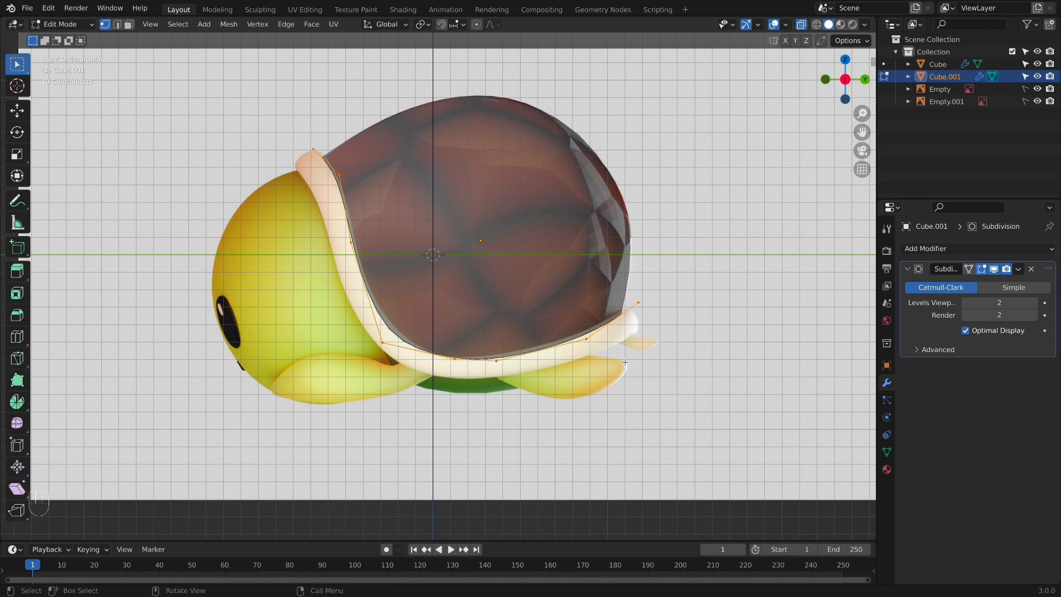
middle_drag(624, 362, 776, 387)
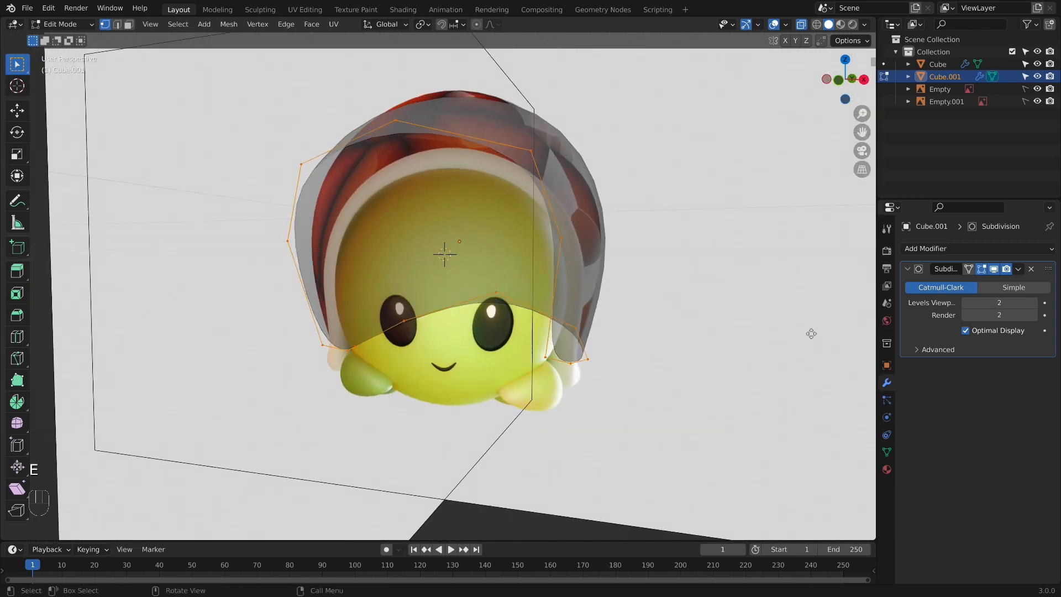
click(781, 329)
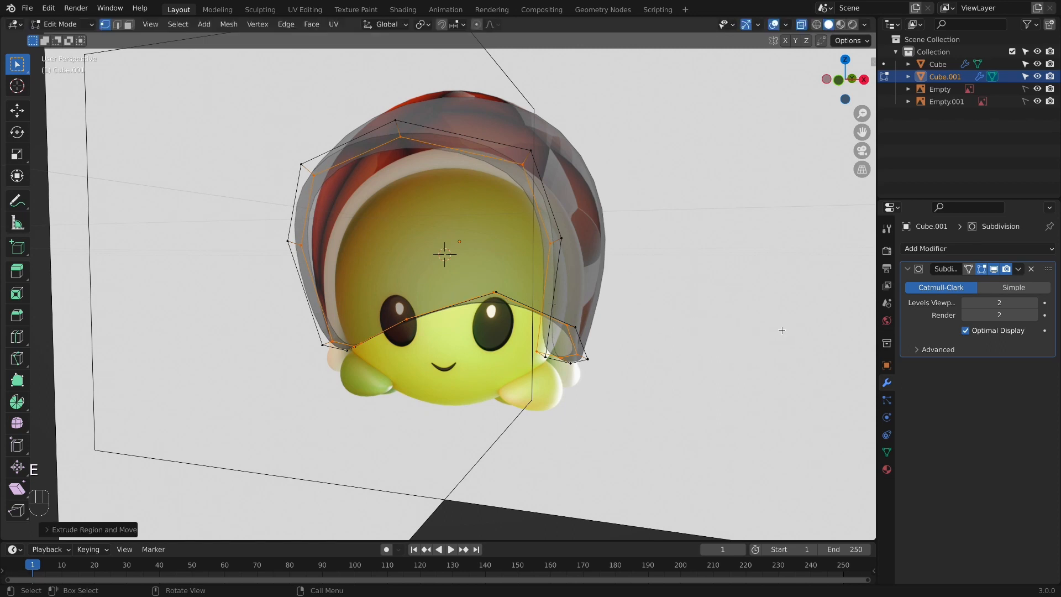
key(KP_1)
key(s)
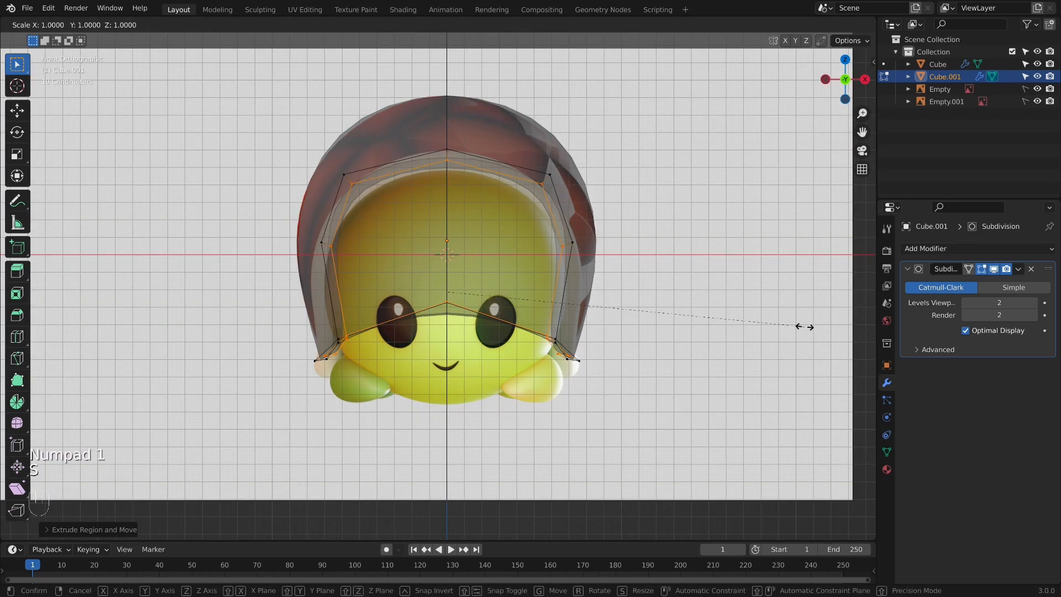
click(797, 324)
Step: Add a Solidify modifier above the rim's Subdivision modifier and set its thickness to 0.13 m
key(alt+z)
middle_drag(611, 372, 655, 326)
key(Tab)
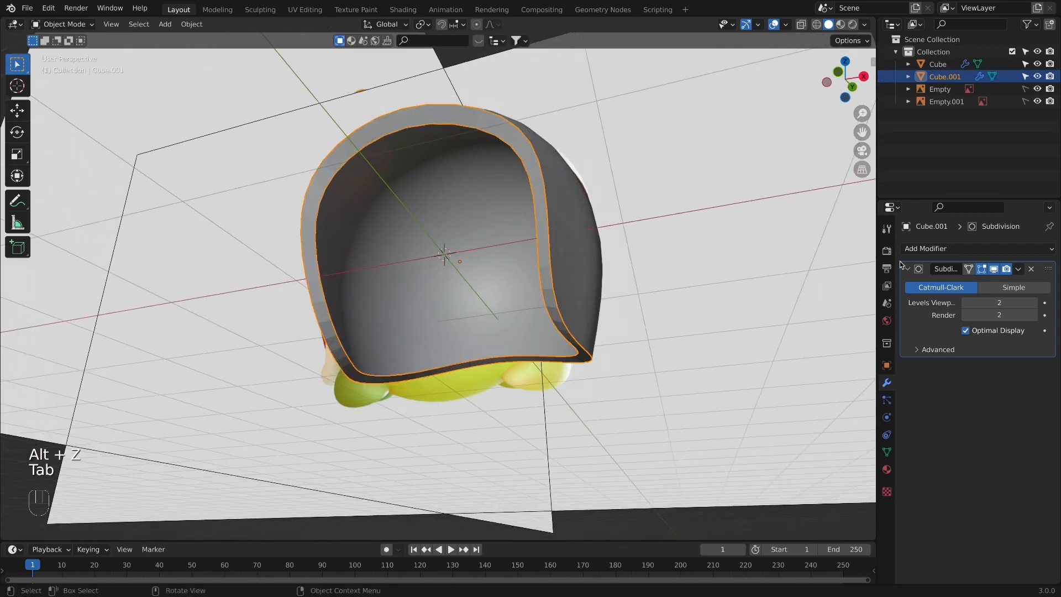
click(947, 250)
click(810, 457)
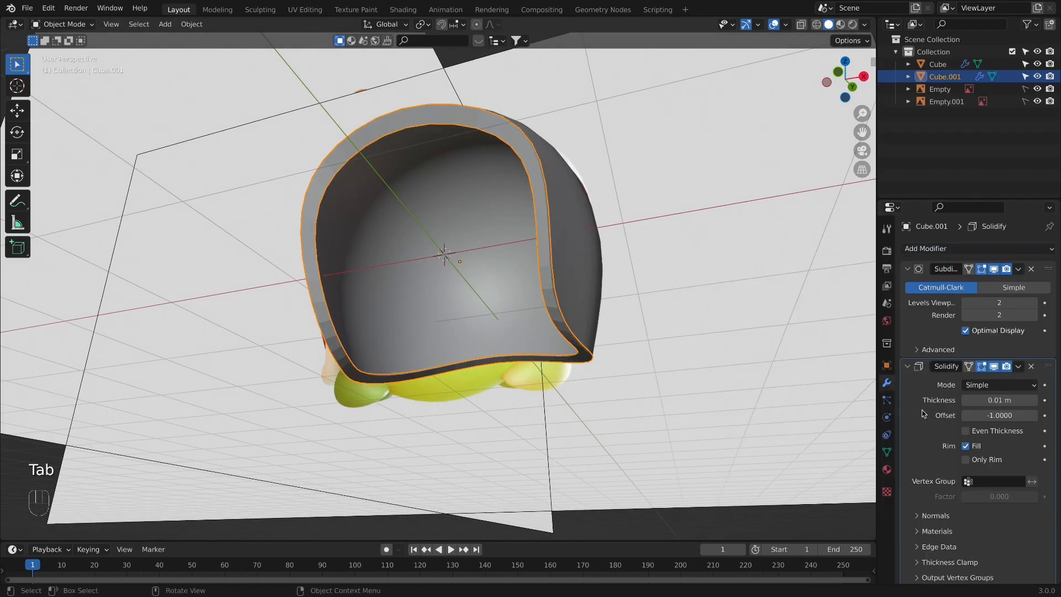
drag(1048, 366, 1042, 260)
drag(999, 300, 1025, 301)
Step: Move the rim forward along Y toward the head and set its Solidify thickness to 0.17 m
key(KP_3)
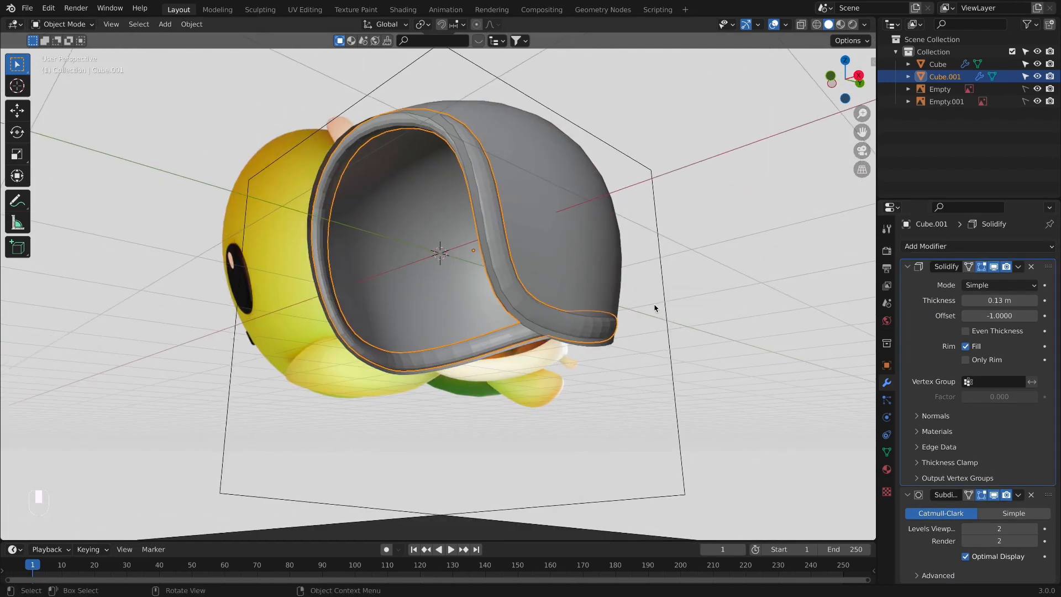
key(g)
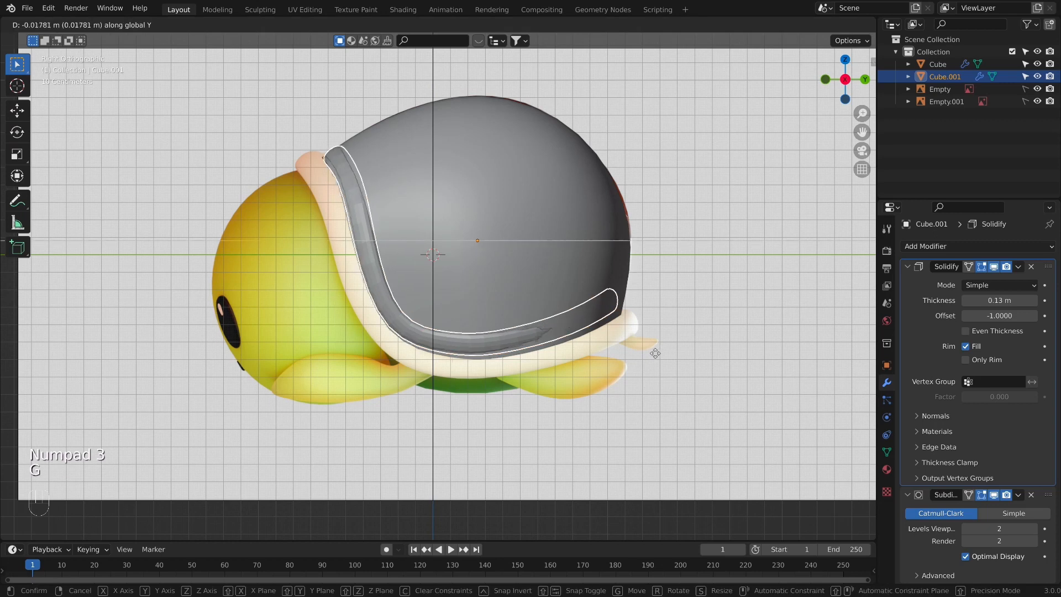
click(734, 338)
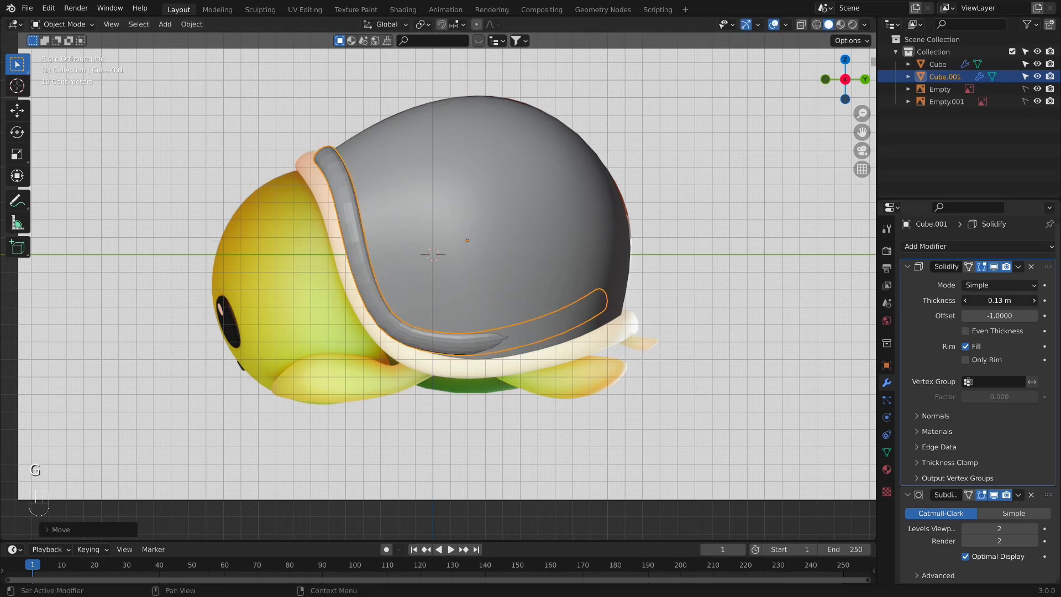
mouse_move(999, 301)
mouse_down()
mouse_move(1026, 301)
mouse_move(986, 301)
mouse_move(1008, 301)
mouse_up()
Step: Scale the rim up to about 1.13 and move it about 0.05 m in Y and -0.08 m in Z
key(s)
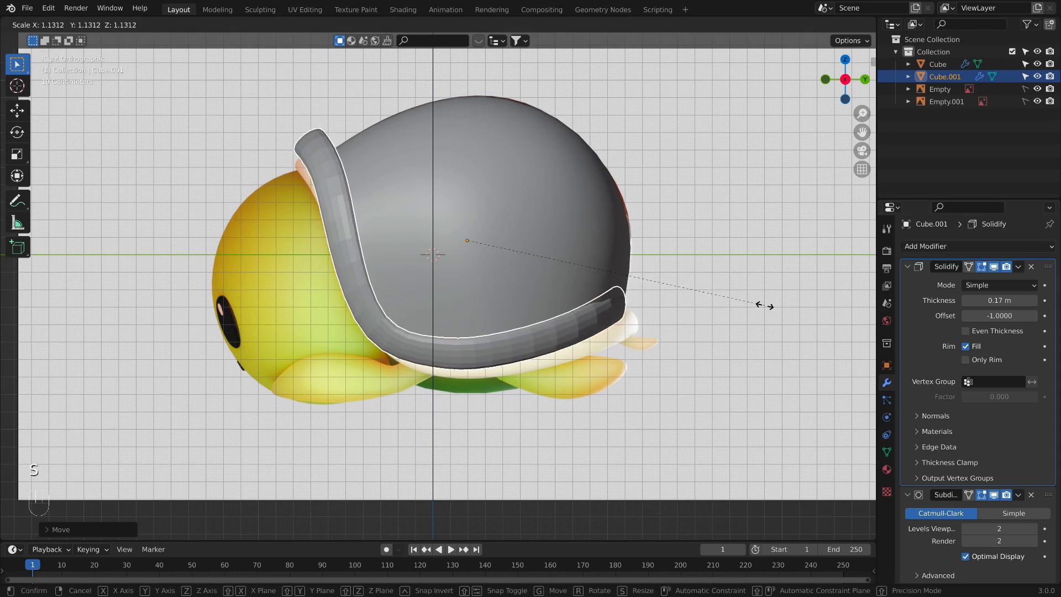
click(765, 306)
key(g)
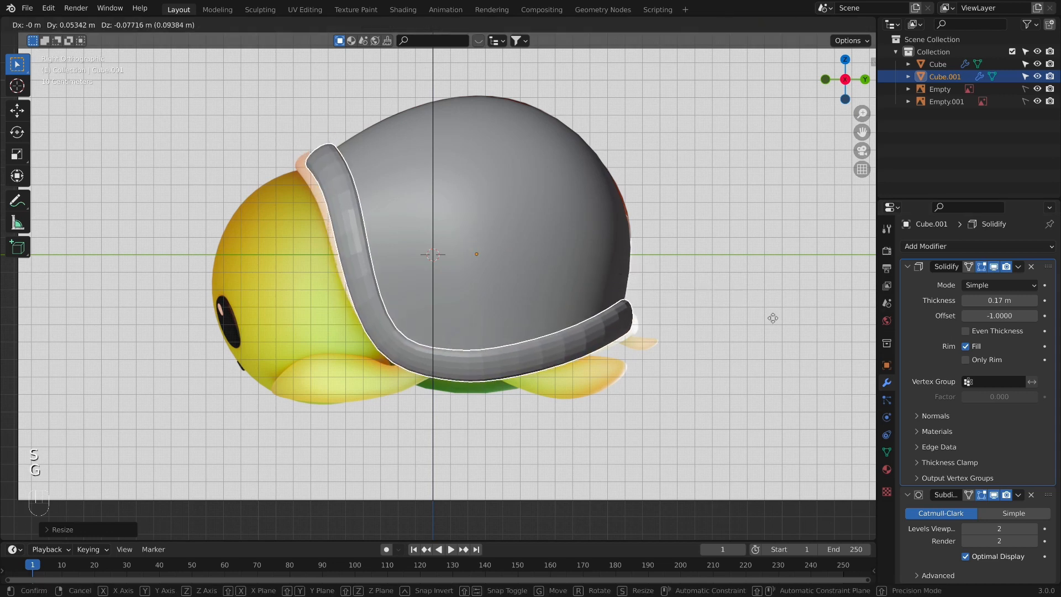
click(773, 318)
Step: Move the rim's upper front vertices about -0.06 m in Y onto the side reference, keeping the Solidify thickness at 0.17 m
key(Tab)
key(alt+z)
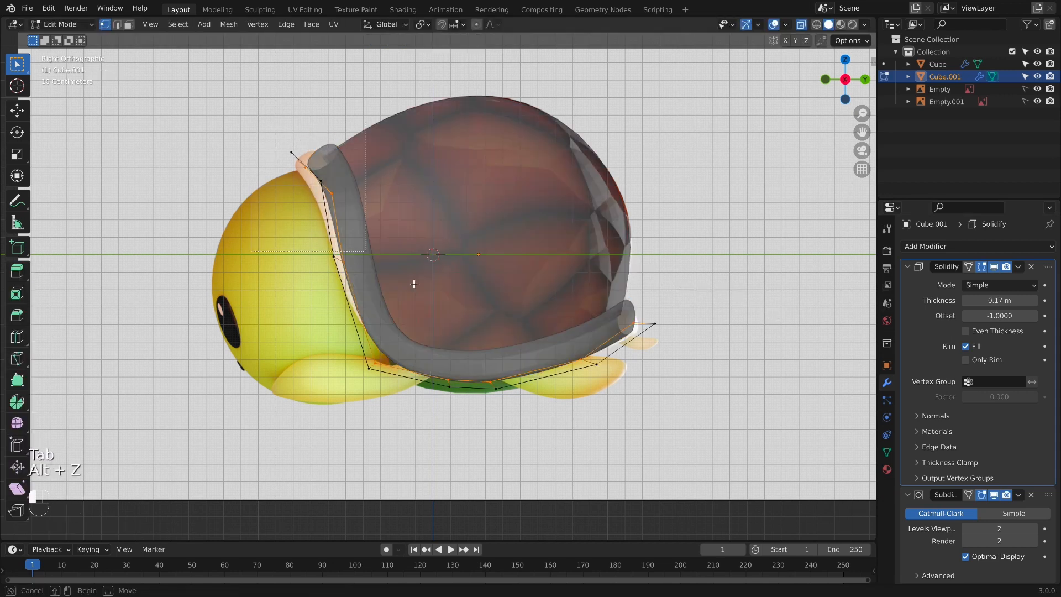
drag(414, 284, 451, 318)
key(g)
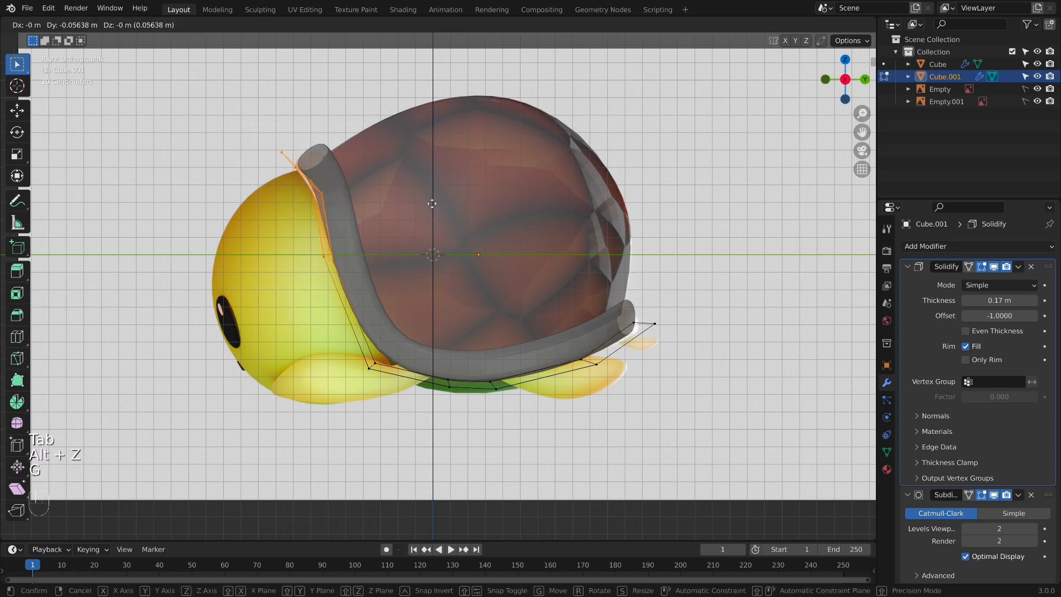
click(432, 205)
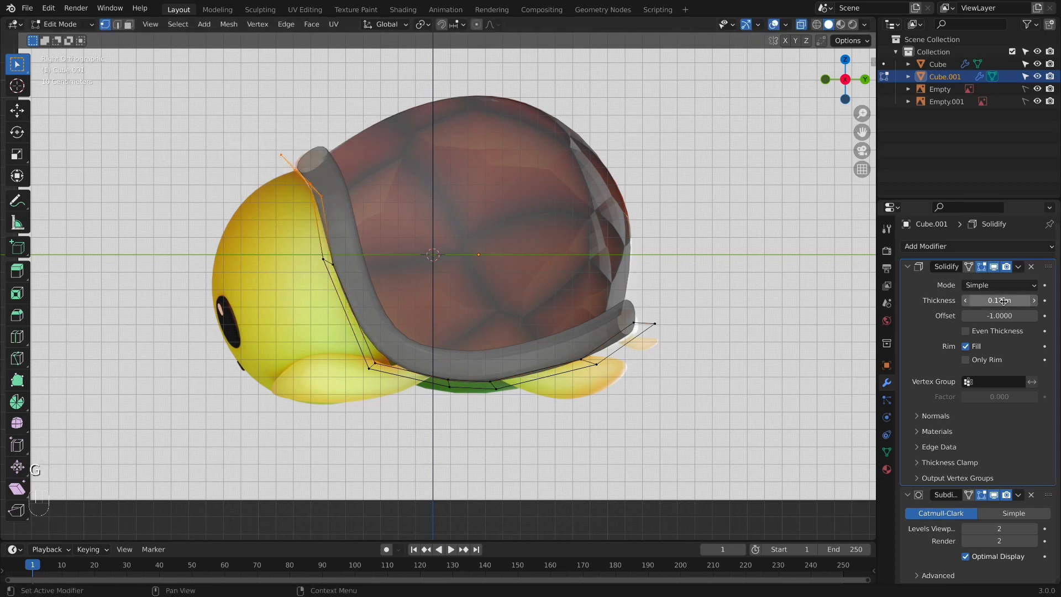
mouse_move(999, 300)
mouse_down()
mouse_move(978, 301)
mouse_move(1010, 301)
mouse_up()
key(Tab)
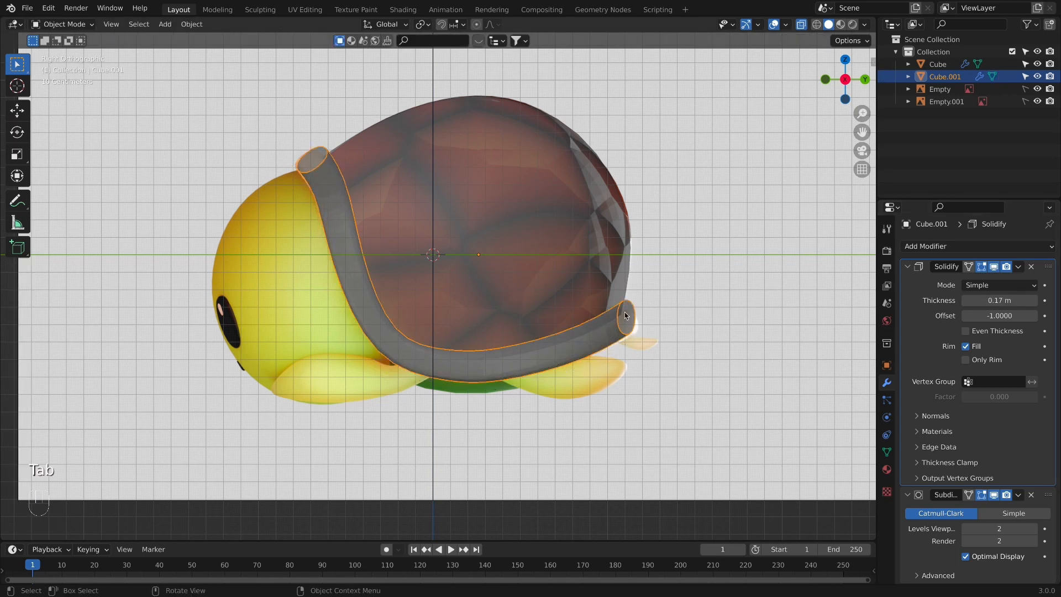
Step: Narrow the whole rim along X to about 0.93 to match the front reference
key(KP_1)
key(alt+z)
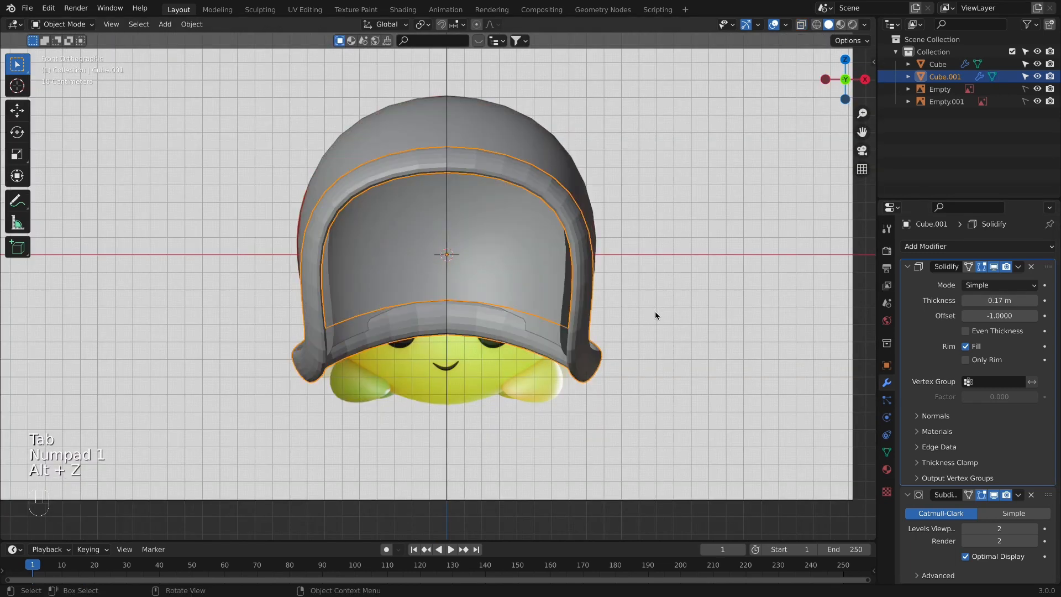
key(alt+z)
key(s)
key(x)
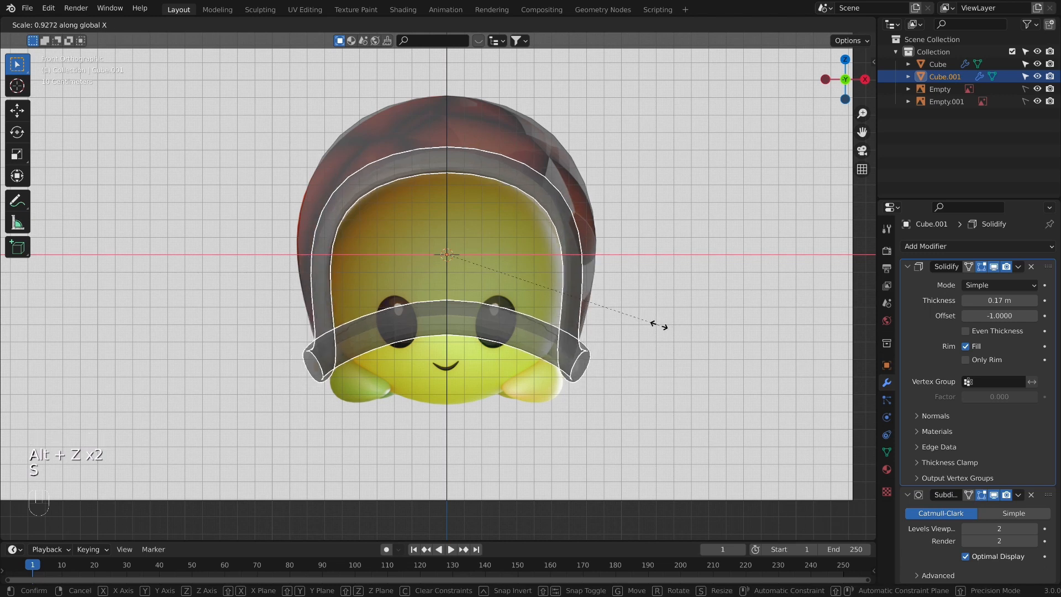
click(656, 323)
key(Tab)
key(Tab)
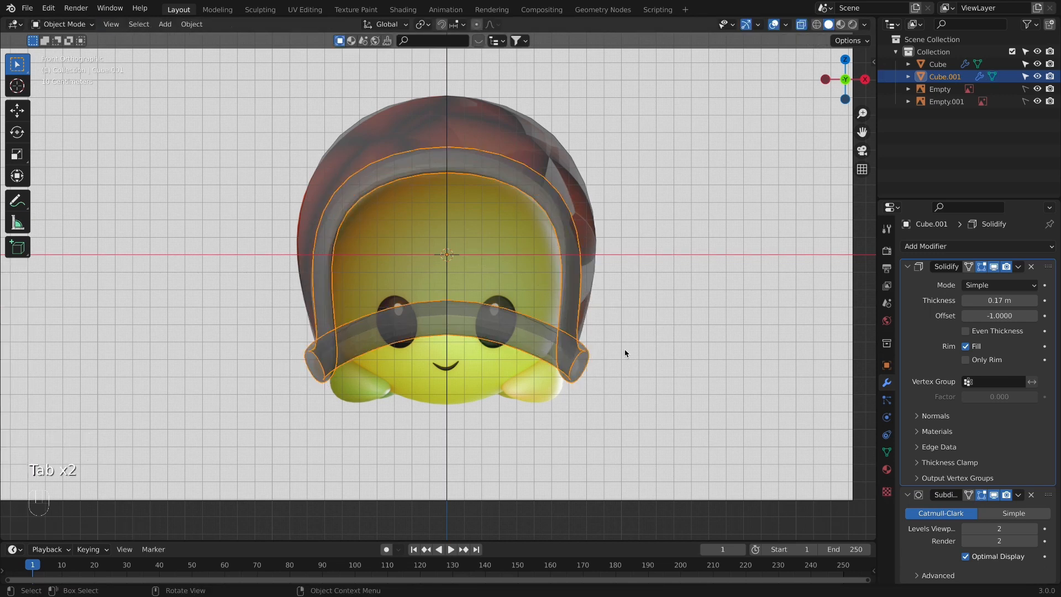
Step: Fine-tune the rim's overall scale and lower it slightly along Z to fit the front reference
scroll(658, 324, up, 2)
key(s)
click(688, 348)
key(g)
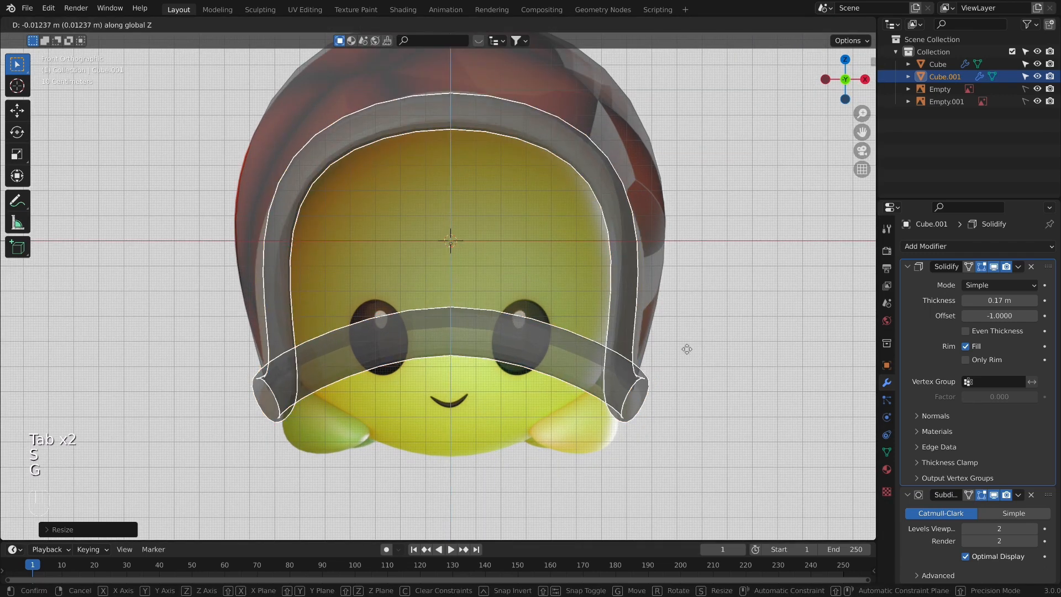
click(690, 352)
Step: Set the rim's Solidify thickness to 0.11 m and compare it with the side reference
drag(1006, 301, 998, 300)
key(KP_3)
key(KP_3)
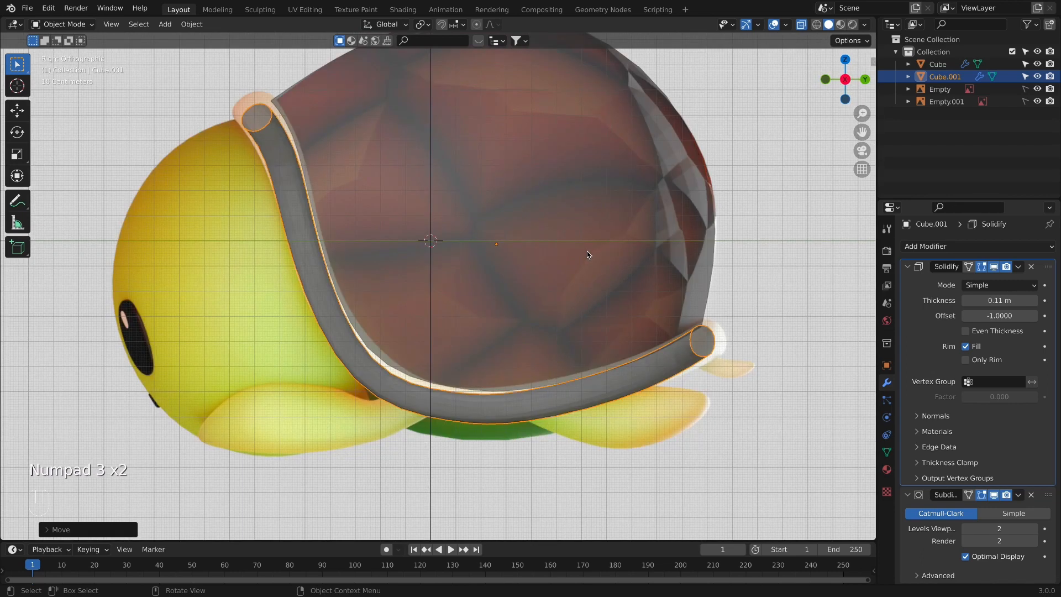
Step: Set the rim's Solidify thickness to 0.14 m
click(1033, 300)
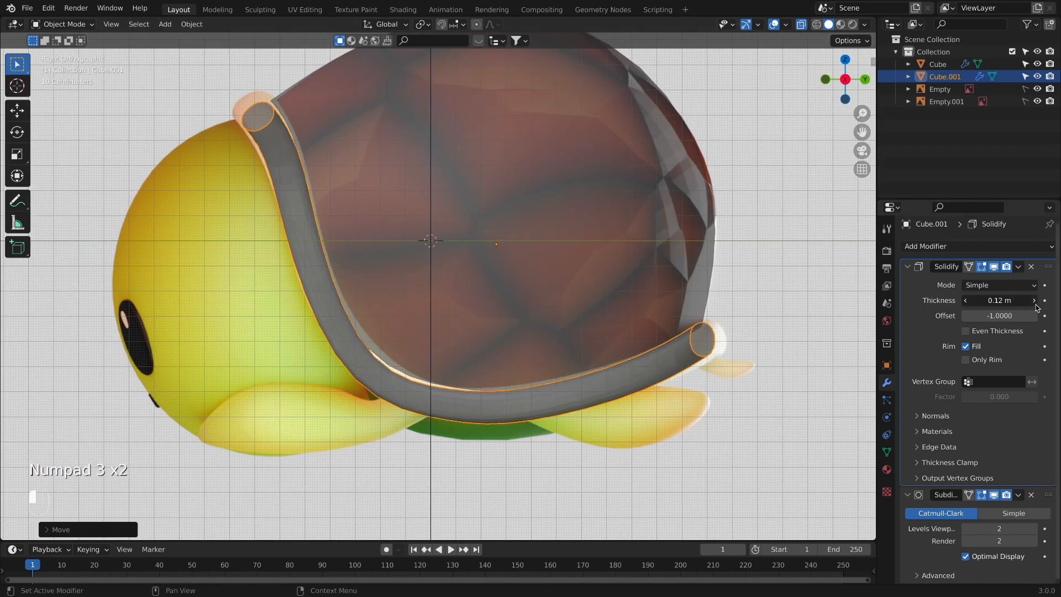
click(1033, 300)
click(1034, 300)
key(Tab)
key(Tab)
Step: Stretch the rim along Z to about 1.03 and shift it slightly upward to match the side reference
key(s)
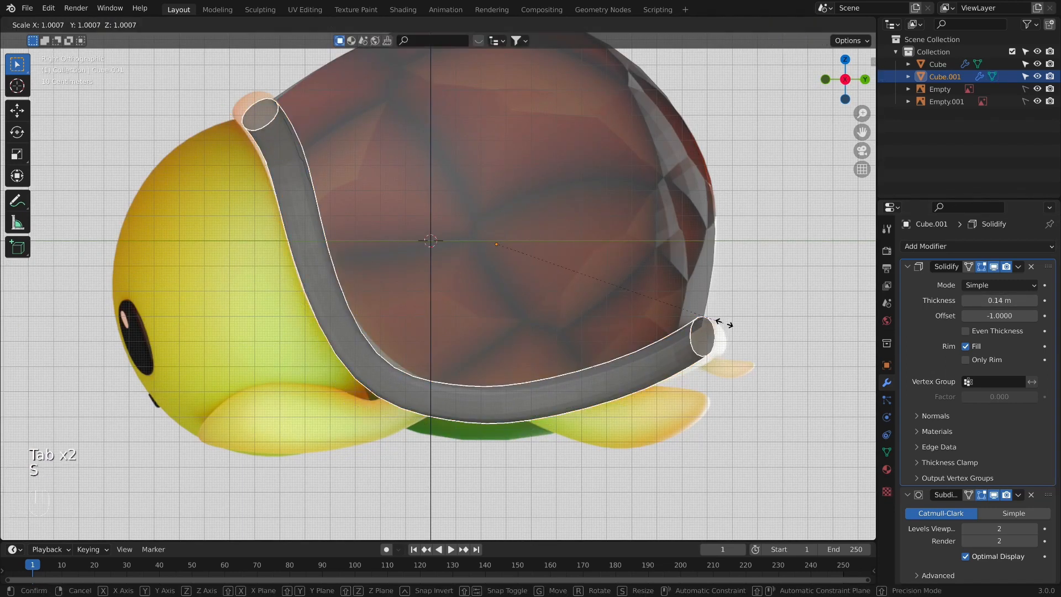
right_click(727, 325)
key(s)
key(z)
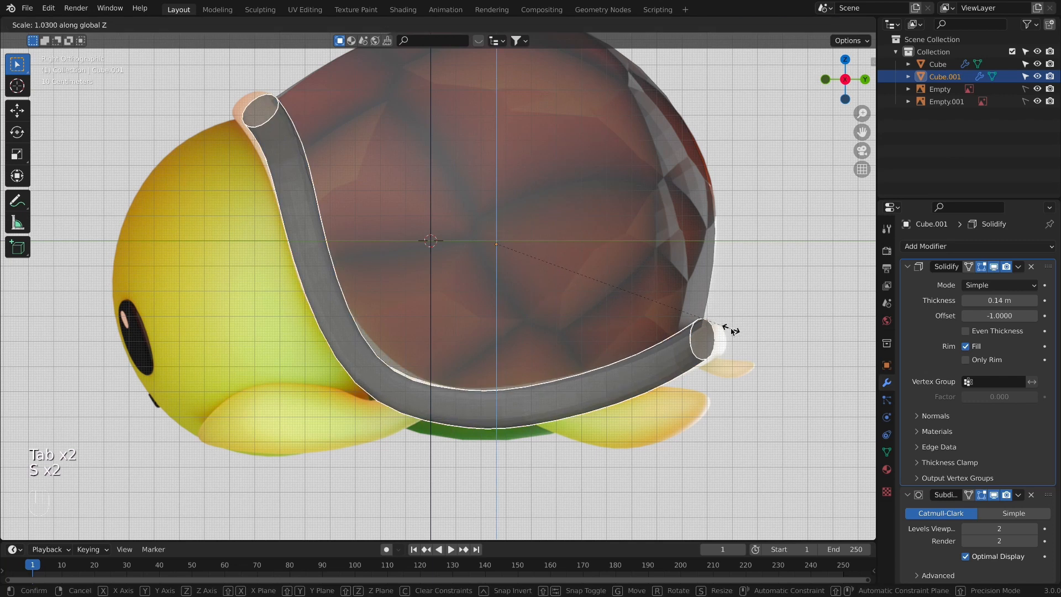
click(730, 329)
key(g)
click(730, 307)
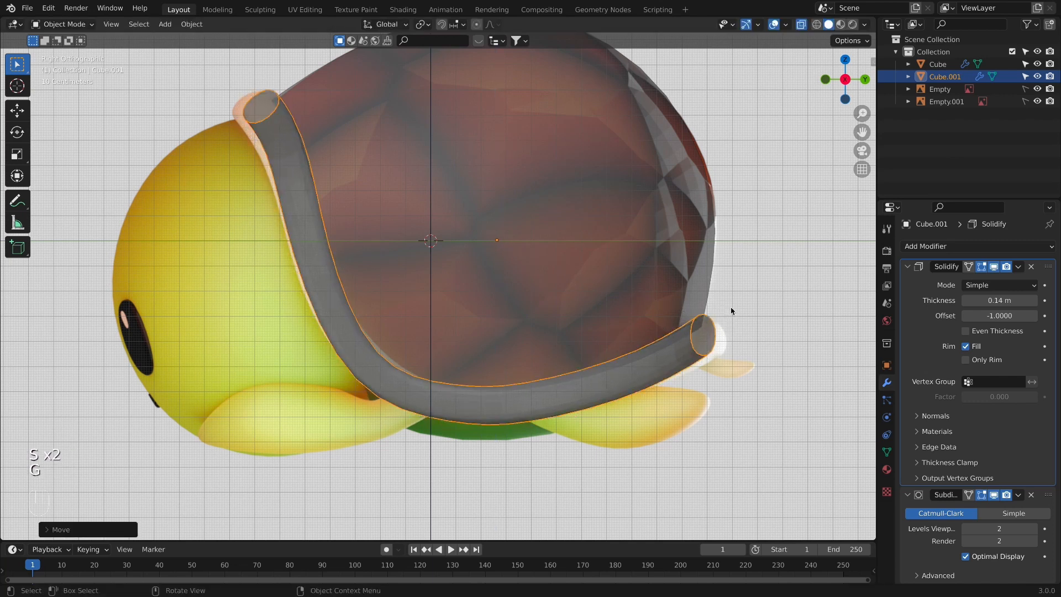
Step: Move the rim's upper front vertices forward along Y in small adjustments onto the side reference
key(Tab)
key(g)
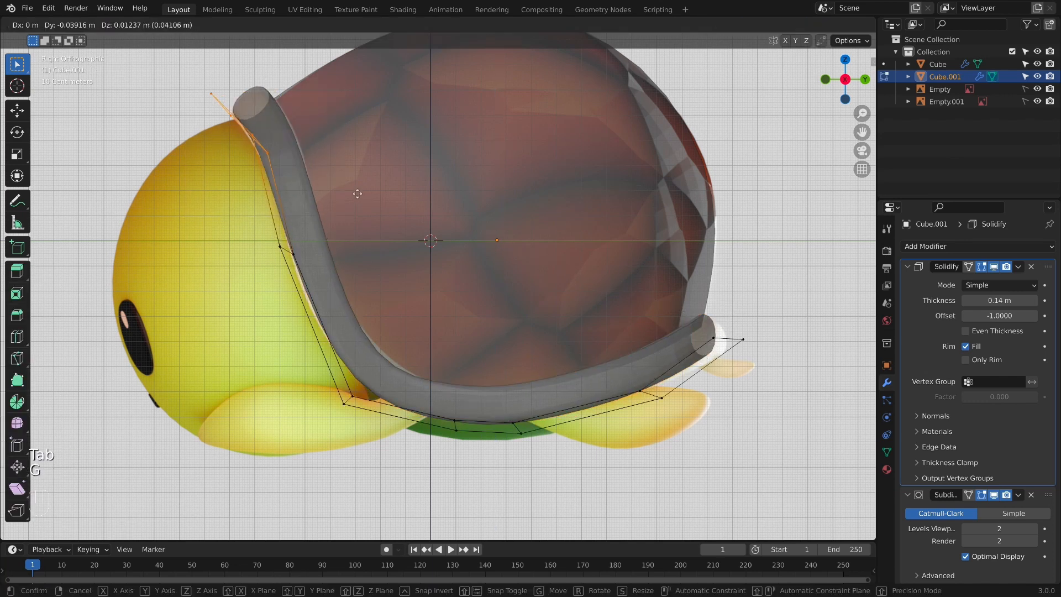
click(360, 197)
key(g)
drag(323, 186, 317, 165)
click(261, 141)
key(g)
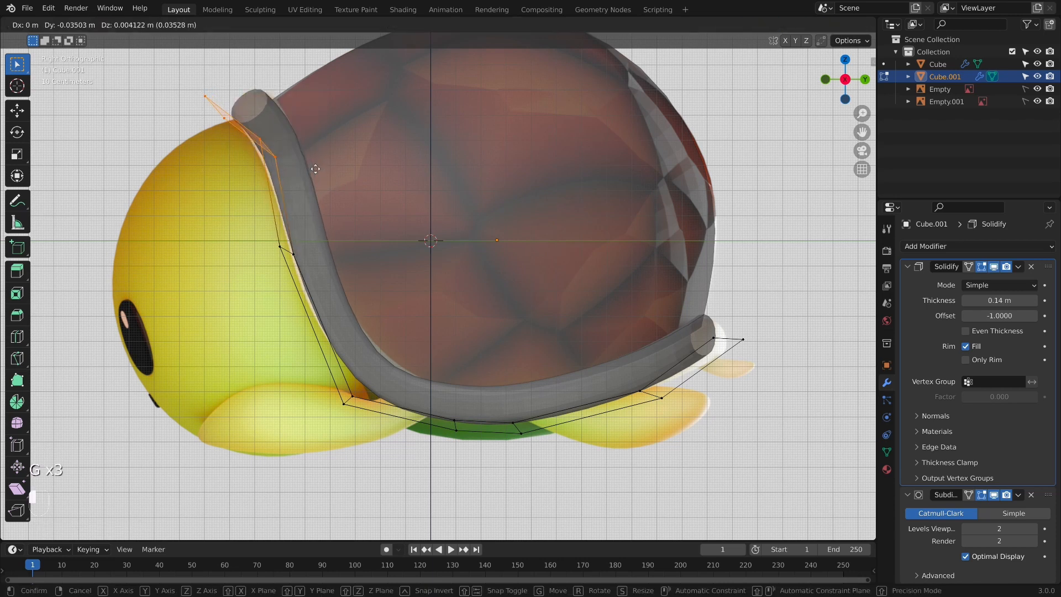
click(309, 165)
Step: Move the rim's rear end vertices about 0.06 m in Y and -0.02 m in Z toward the tail
drag(642, 299, 814, 374)
key(g)
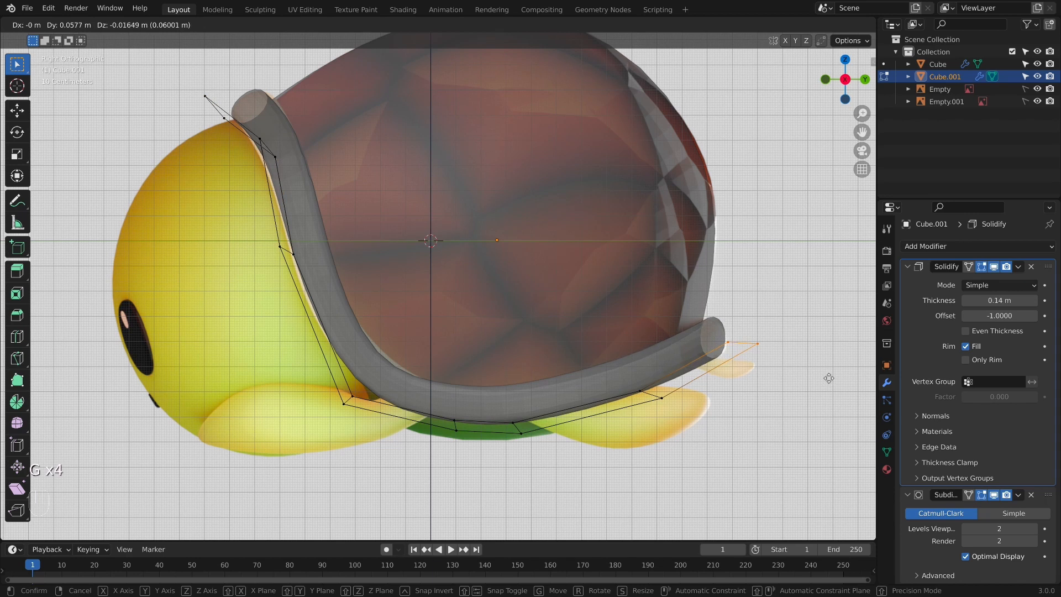
click(829, 378)
key(Tab)
Step: Nudge the rim's lower front corner and middle front vertices onto the side reference, and compare the rim with the front reference
scroll(471, 370, down, 2)
key(Tab)
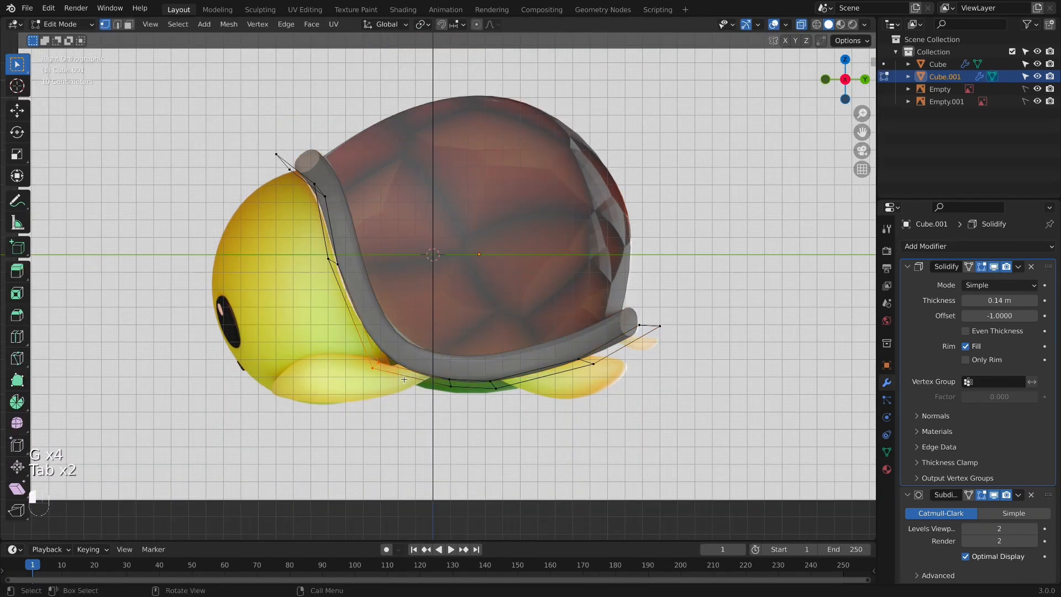
key(g)
click(404, 374)
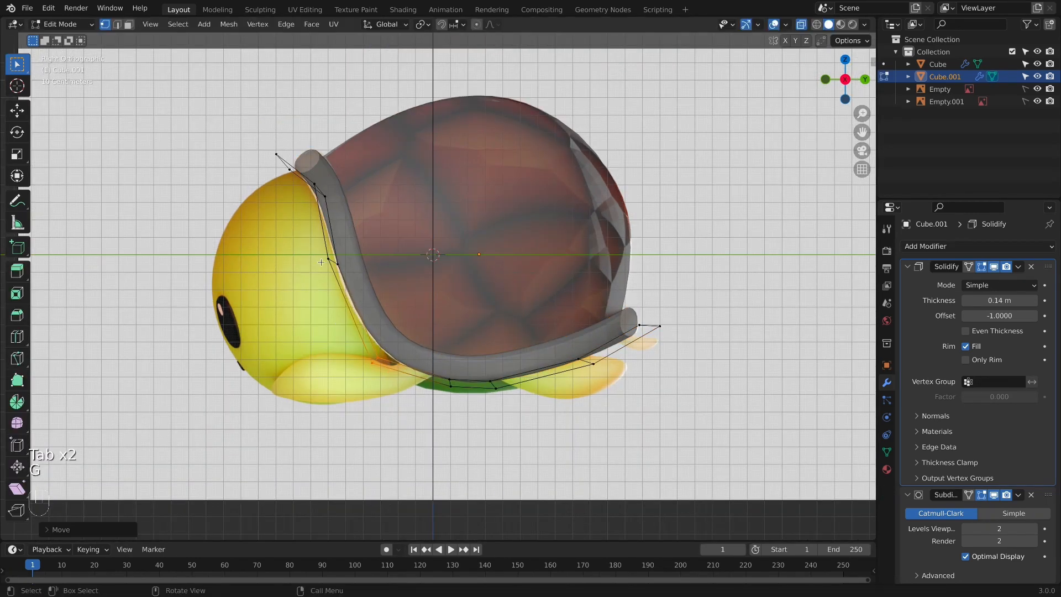
drag(315, 246, 368, 285)
key(g)
click(326, 270)
key(KP_1)
key(Tab)
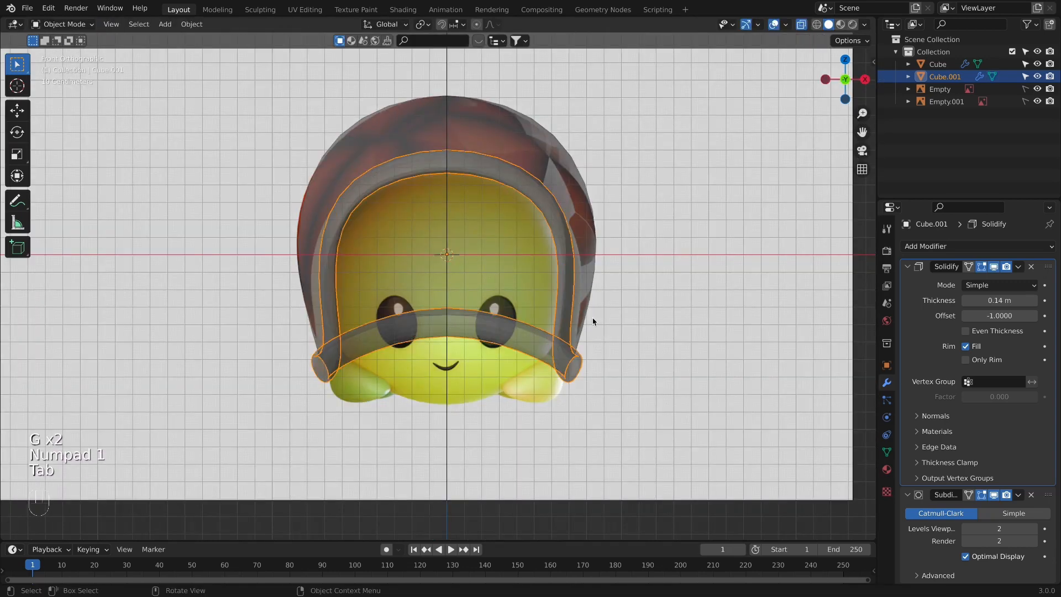
Step: Turn off X-ray display and shade the rim smooth
key(alt+z)
middle_drag(555, 194, 353, 345)
right_click(354, 345)
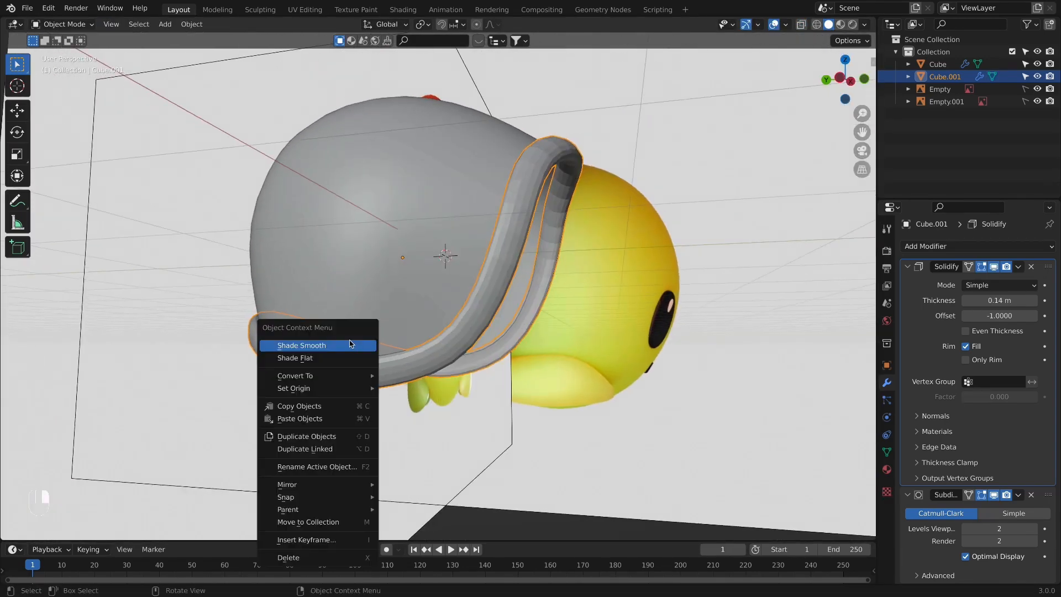
key(KP_1)
Step: Inspect the join between shell and rim, and scale the shell's front opening edge loop to fit the rim
middle_drag(668, 438, 722, 525)
scroll(546, 438, down, 5)
scroll(718, 519, up, 5)
click(452, 349)
middle_drag(453, 349, 469, 313)
scroll(391, 321, up, 3)
middle_drag(252, 305, 218, 290)
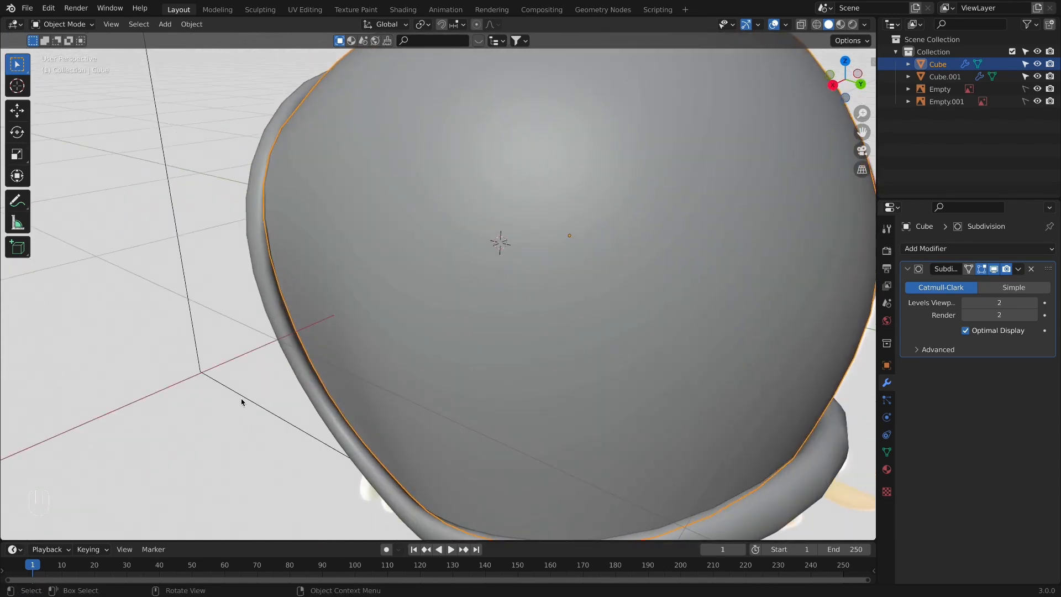
click(241, 401)
click(284, 313)
key(Tab)
key(KP_1)
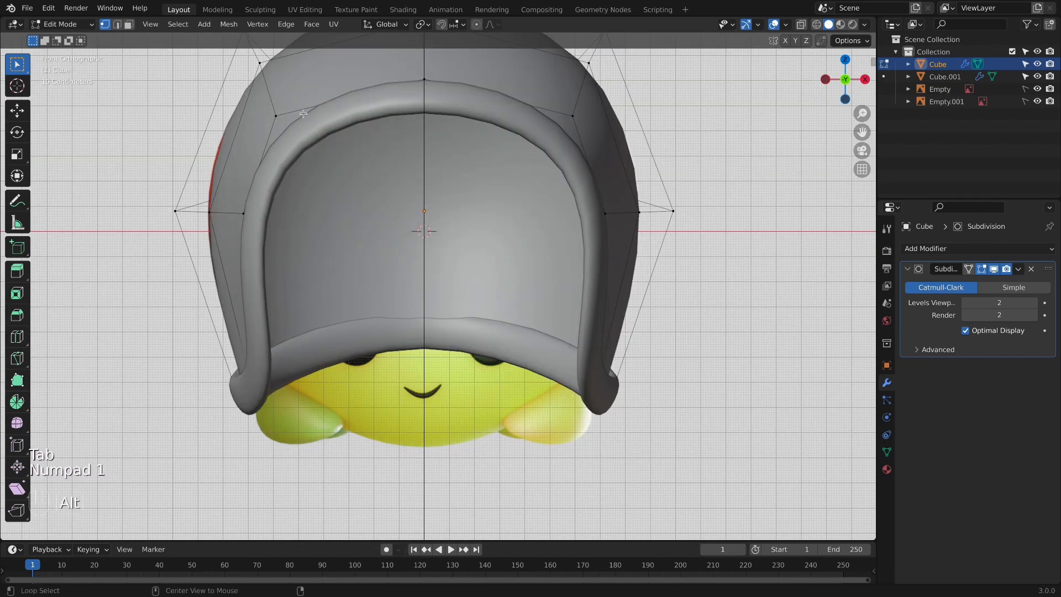
key(s)
key(Tab)
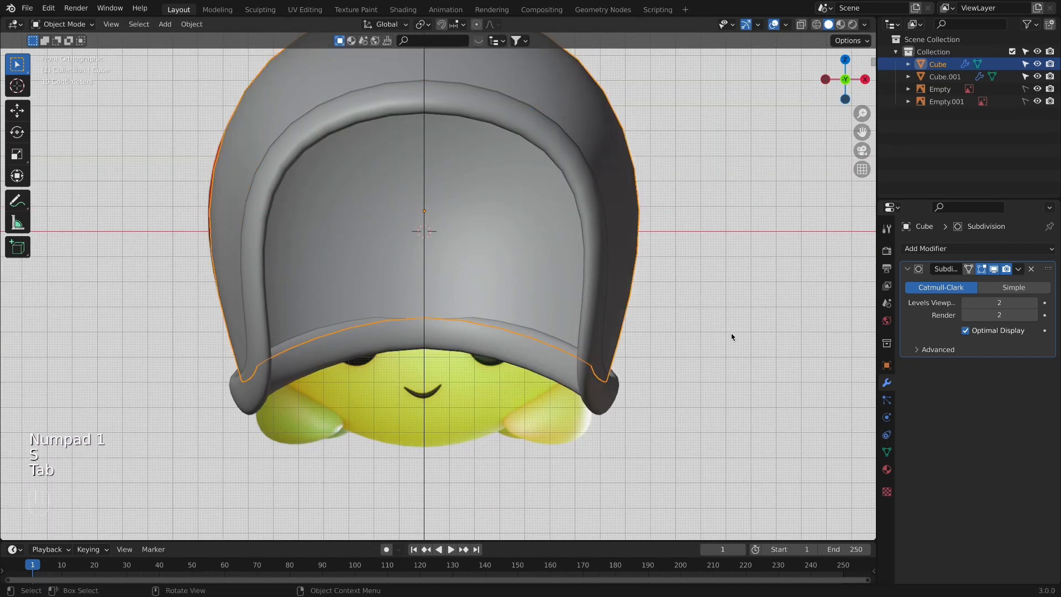
Step: Move the shell's front edge vertices toward the rim to close the gap seen from above
middle_drag(731, 333, 492, 385)
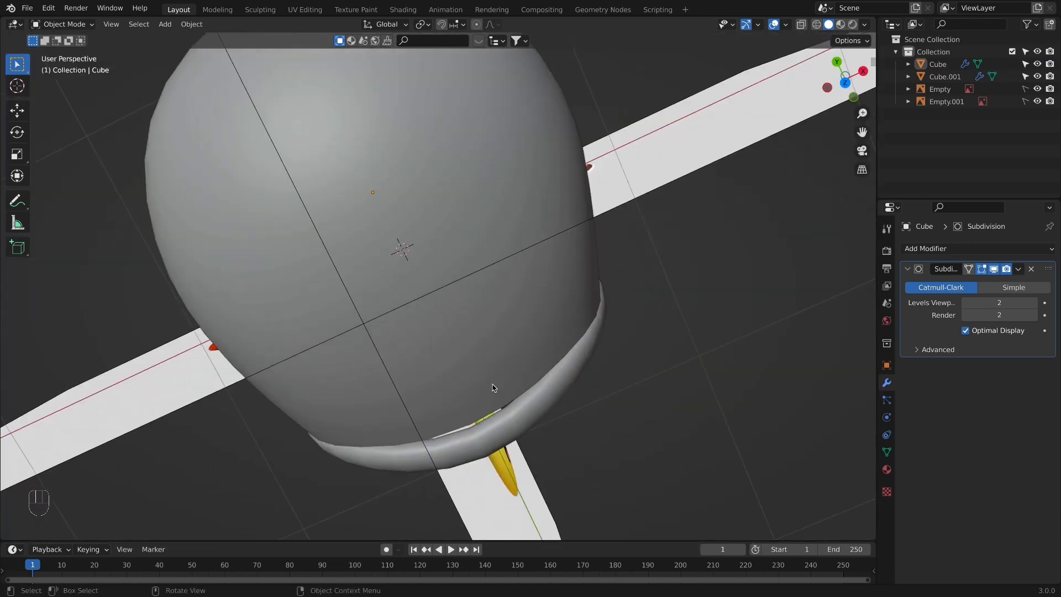
key(Tab)
middle_drag(550, 430, 722, 457)
key(g)
key(Tab)
key(KP_1)
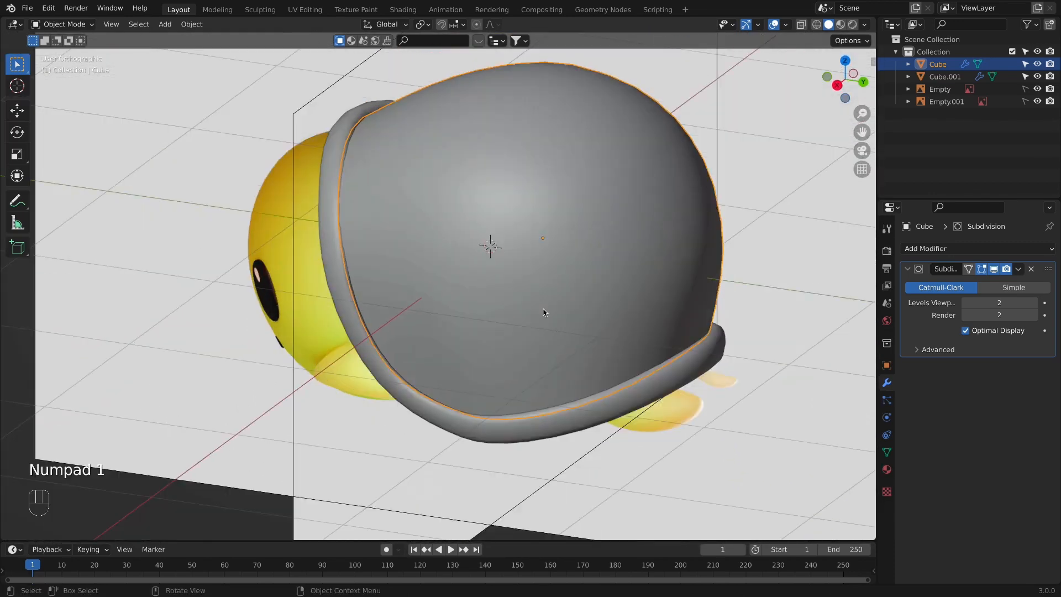
Step: Apply the rim's Solidify modifier and set its Subdivision levels to 3 for viewport and render
click(480, 141)
right_click(480, 139)
key(Escape)
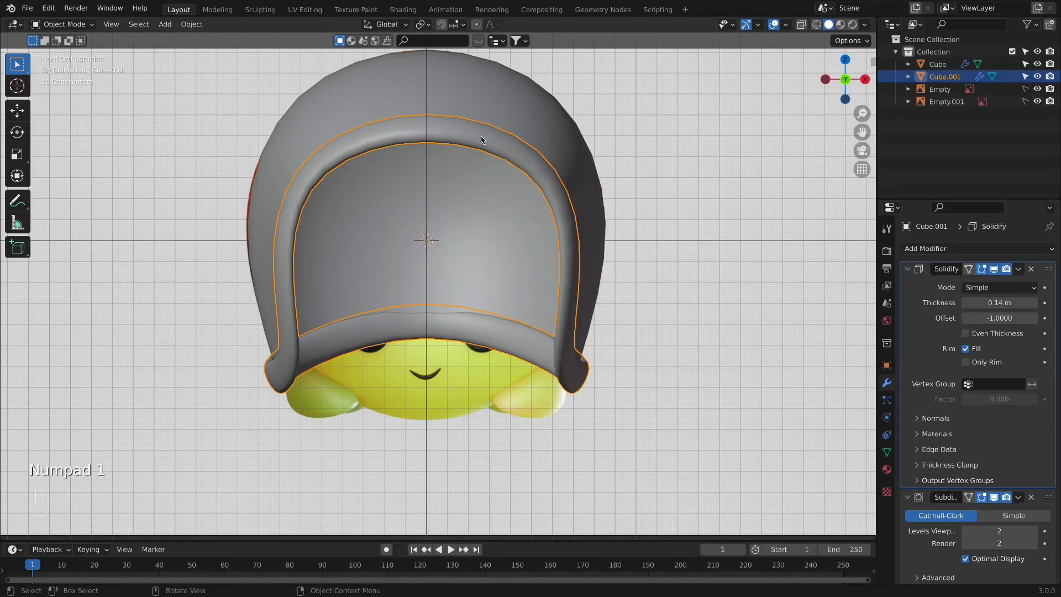
key(super+a)
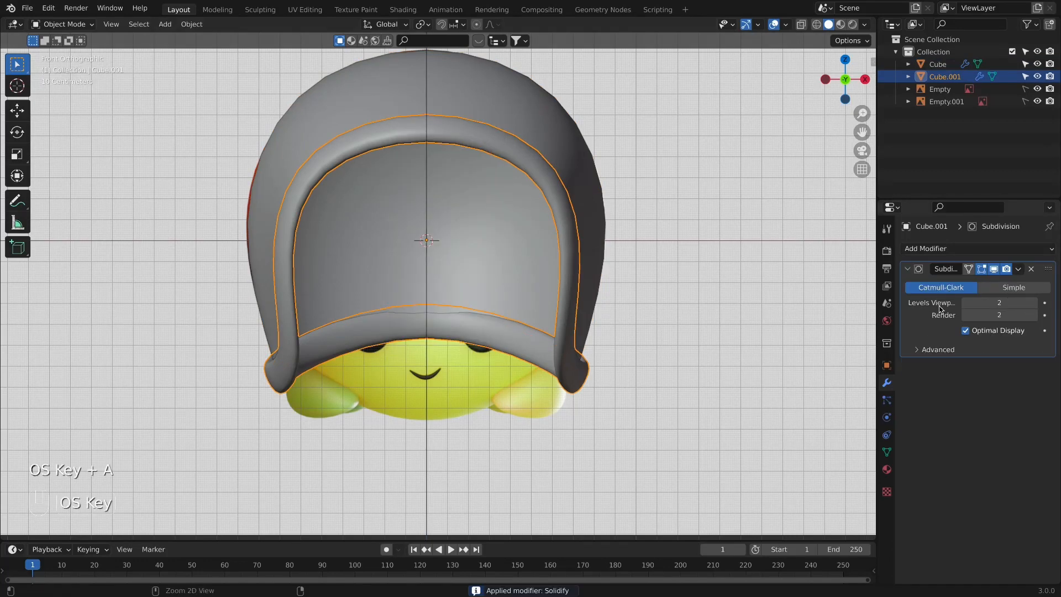
click(1033, 303)
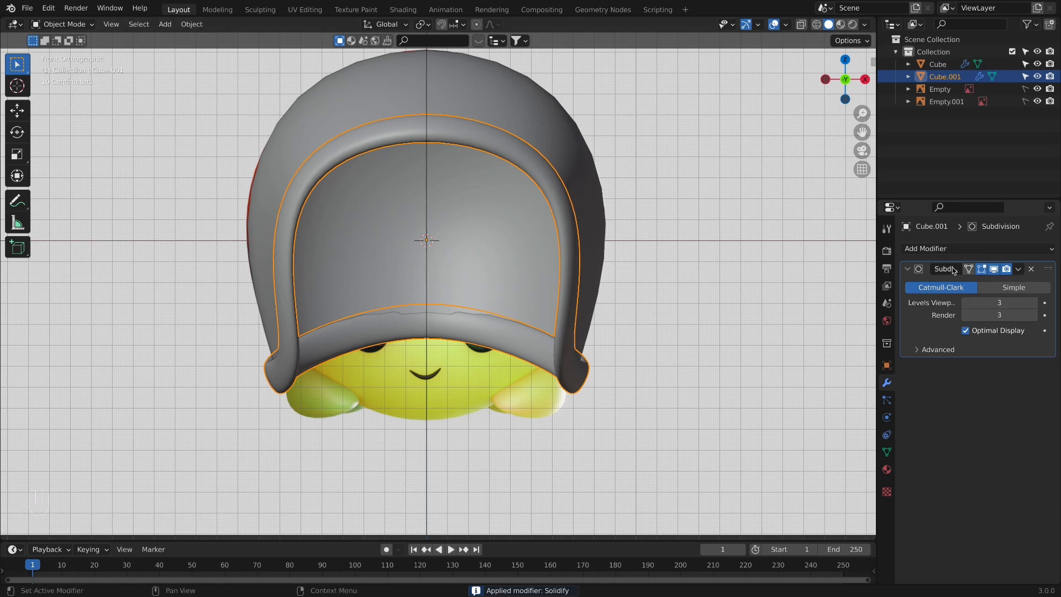
click(717, 329)
Step: Add a cube for the body and scale it down in front view to fit inside the shell's opening
scroll(539, 193, down, 4)
key(KP_3)
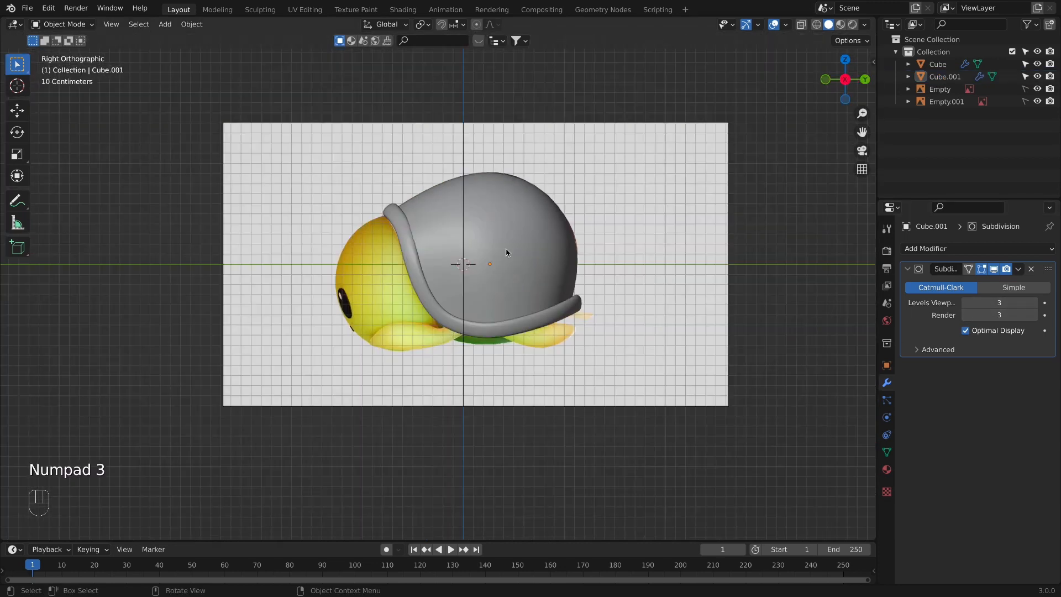
key(KP_1)
key(KP_3)
key(KP_1)
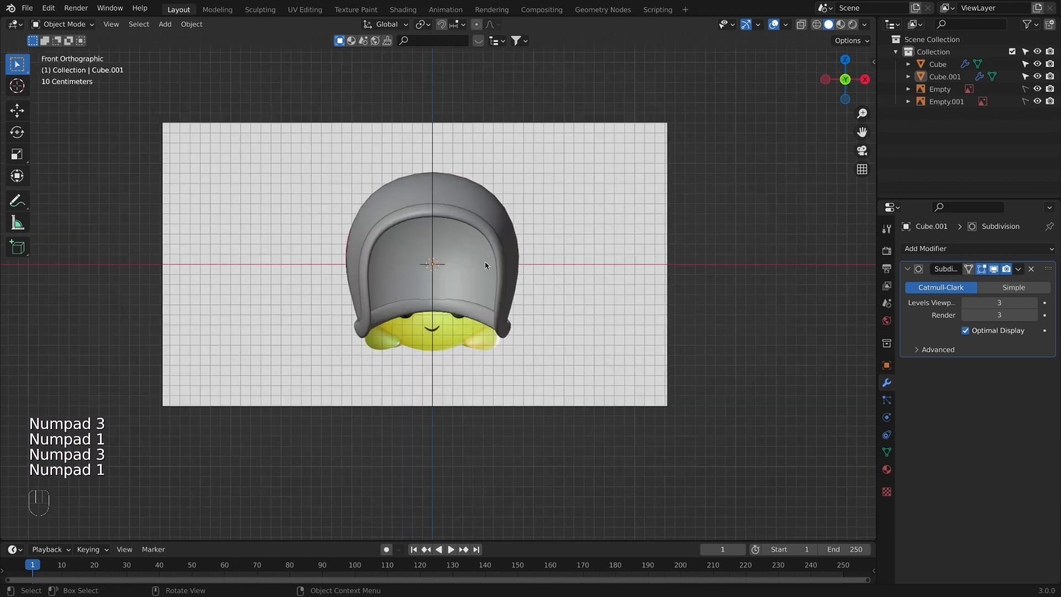
key(shift+a)
mouse_move(442, 265)
click(497, 276)
key(s)
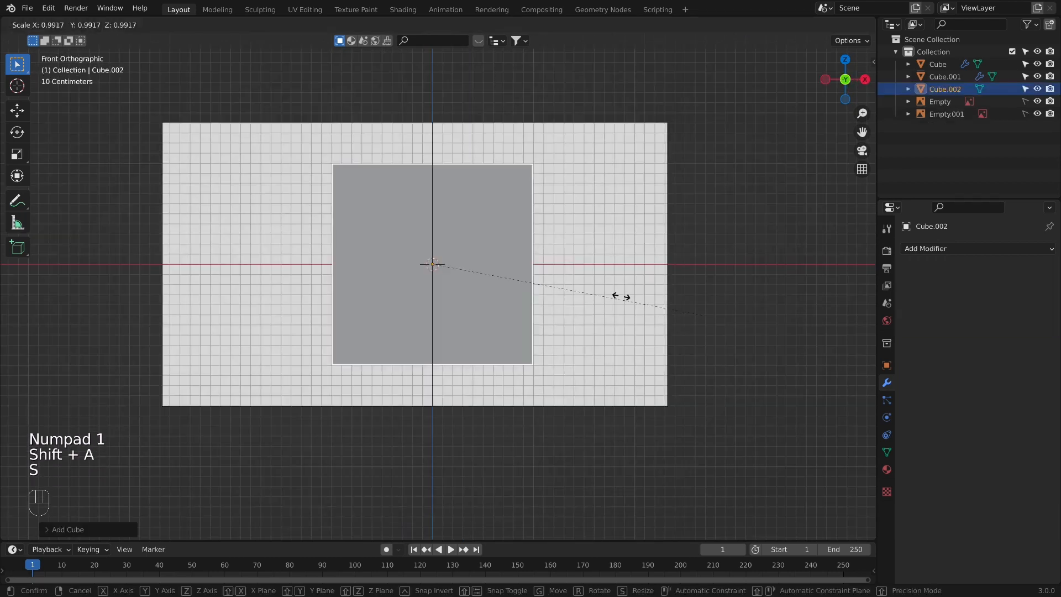
click(521, 269)
click(926, 249)
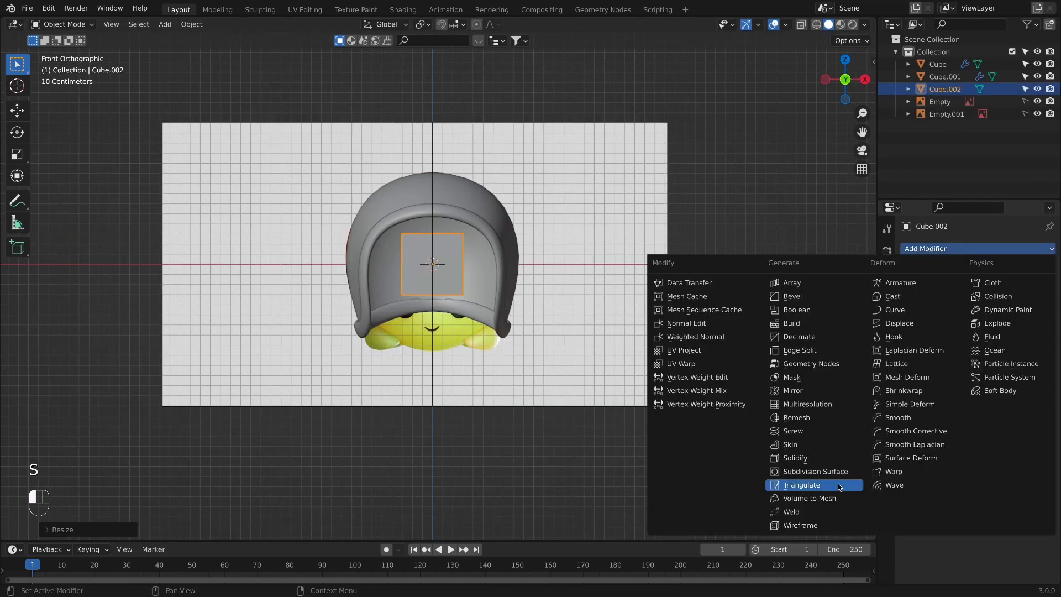
click(806, 462)
click(1031, 269)
Step: Add a Subdivision Surface modifier with viewport level 2 to the new cube and enlarge it to about twice its size
click(998, 250)
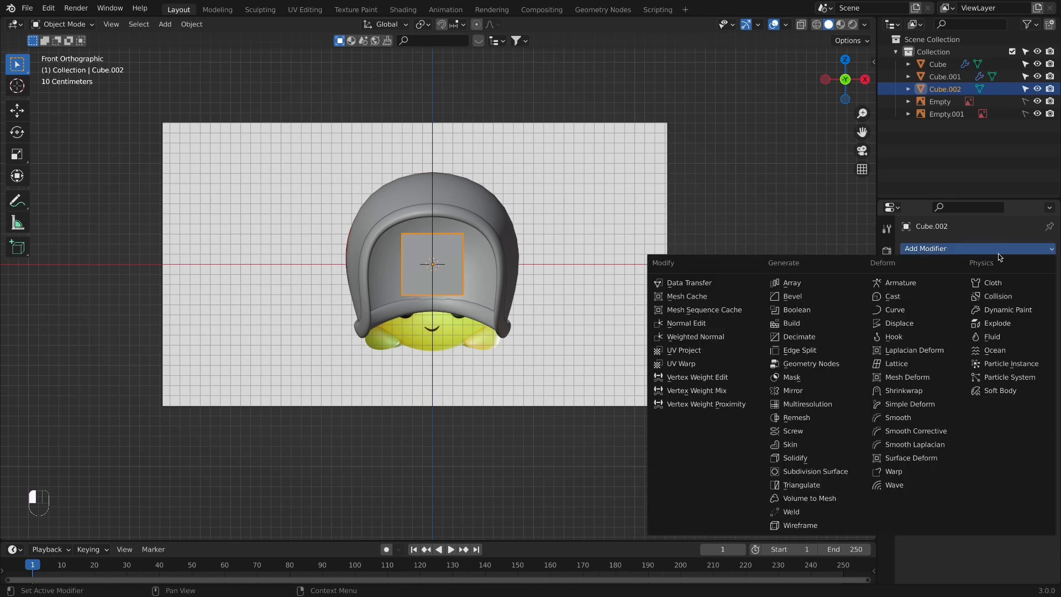
click(817, 471)
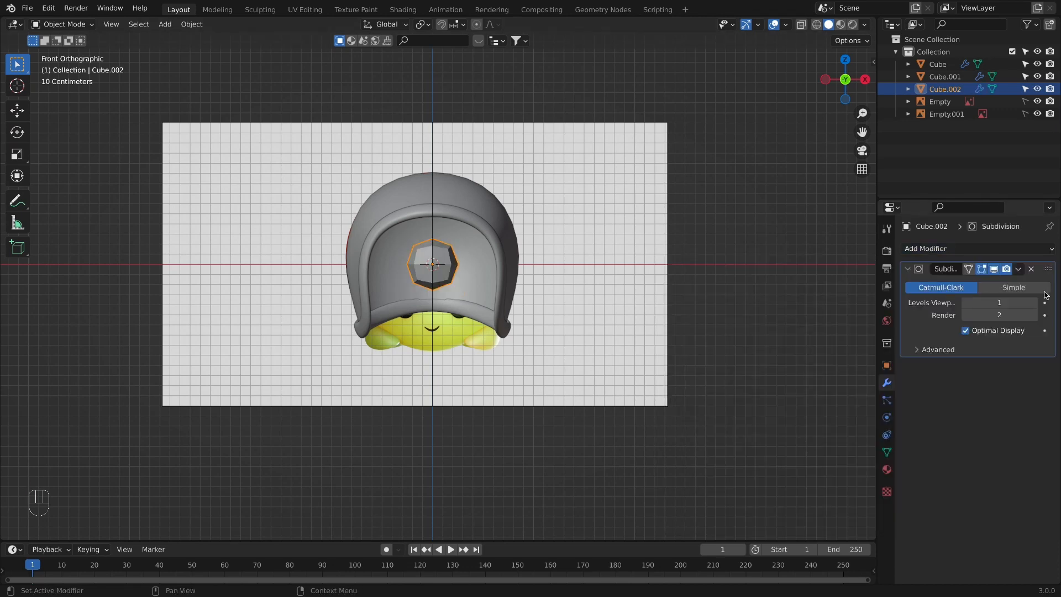
key(s)
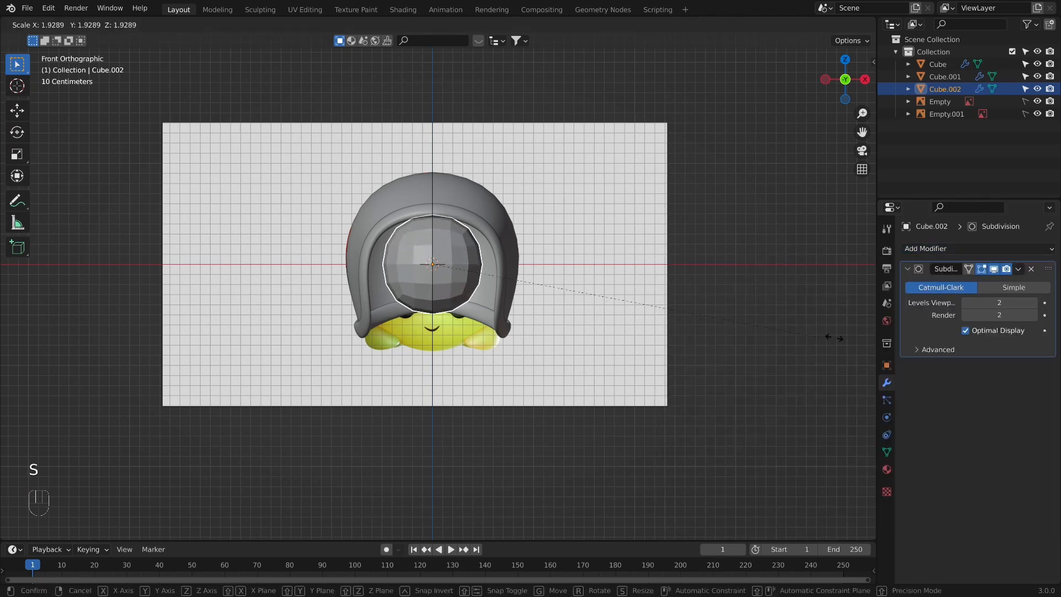
click(762, 333)
Step: Position the body inside the shell in side view, enlarge it, and stretch it along Y to the shell's length
key(KP_3)
key(g)
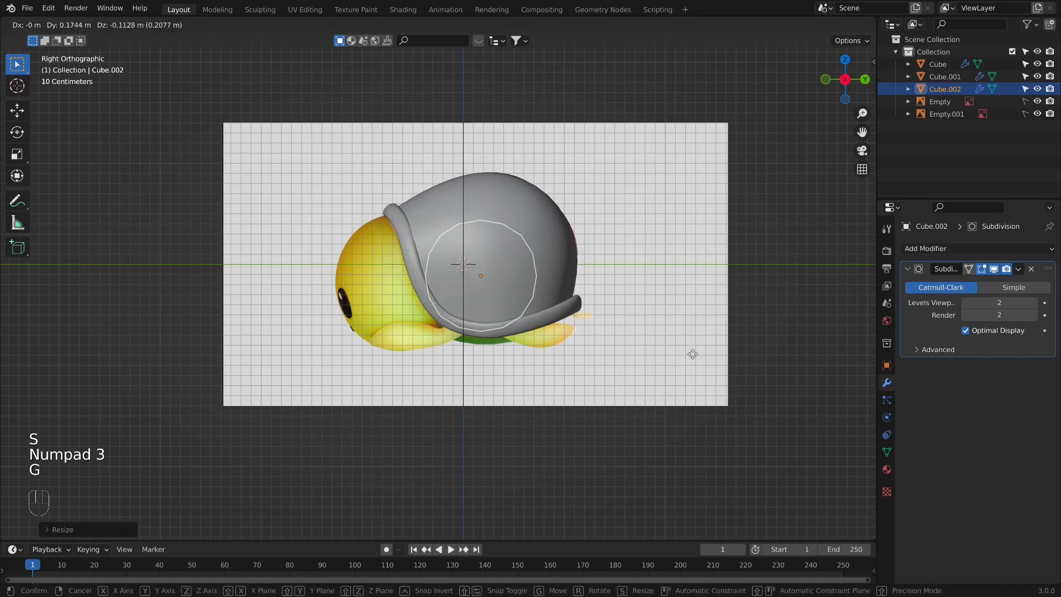
key(s)
key(s)
key(x)
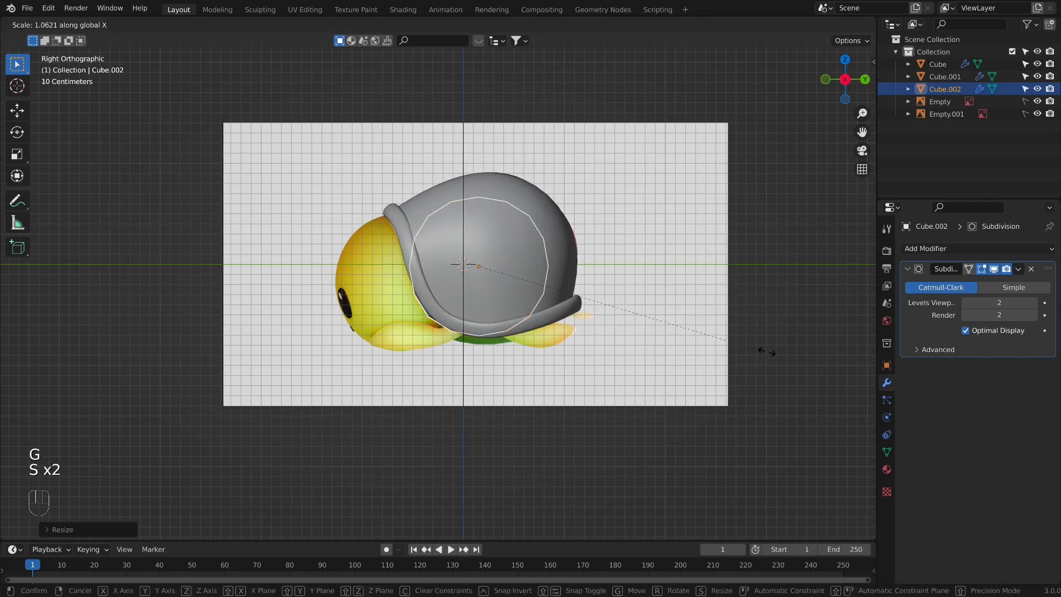
right_click(12, 355)
key(s)
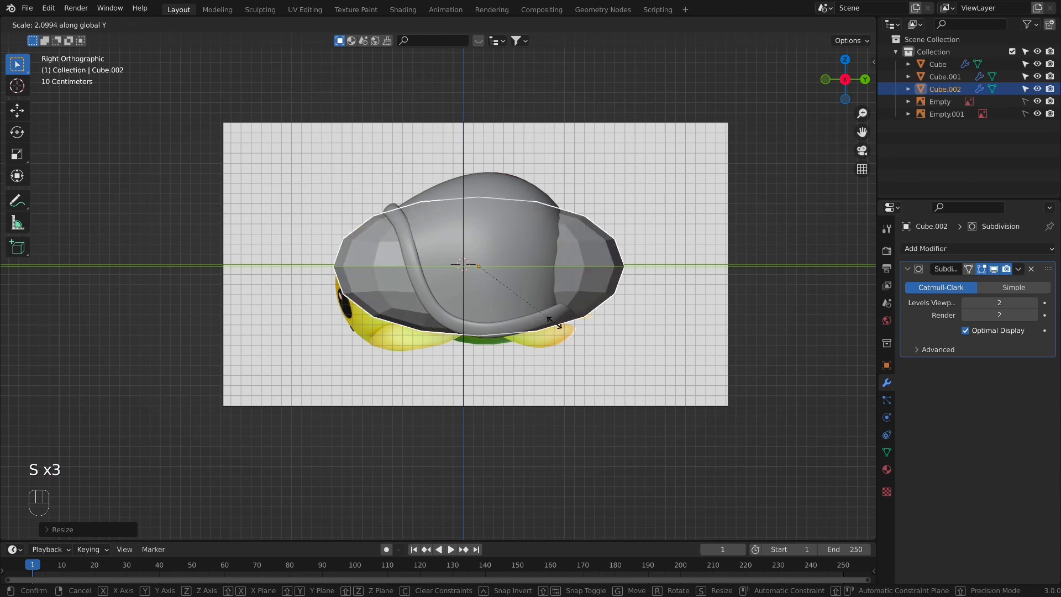
click(497, 338)
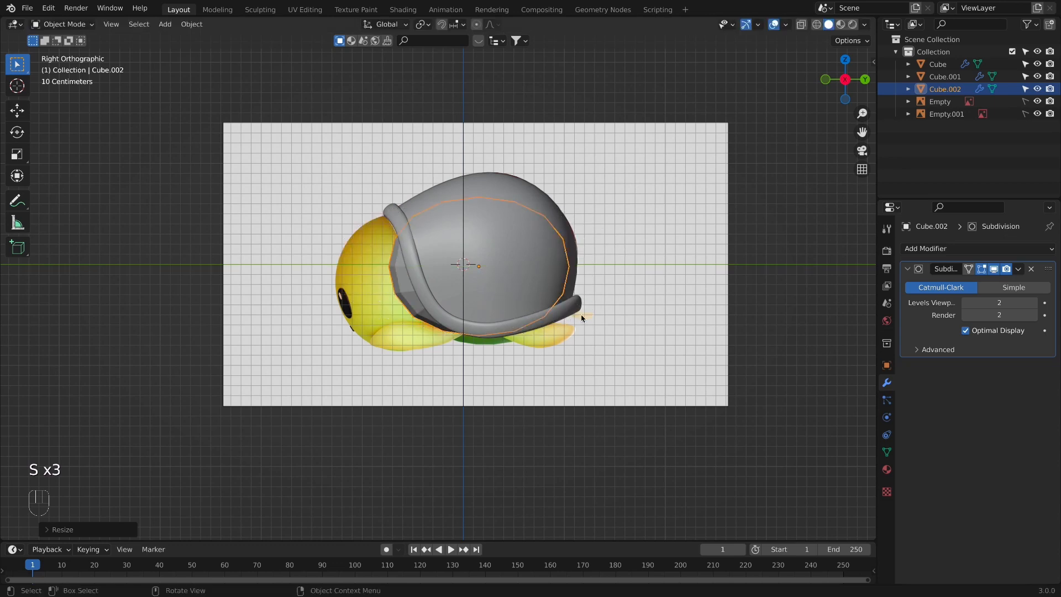
Step: Shift the body toward the shell's rear, scale it to about 0.91, and lower it about 0.09 m along Z
key(g)
key(s)
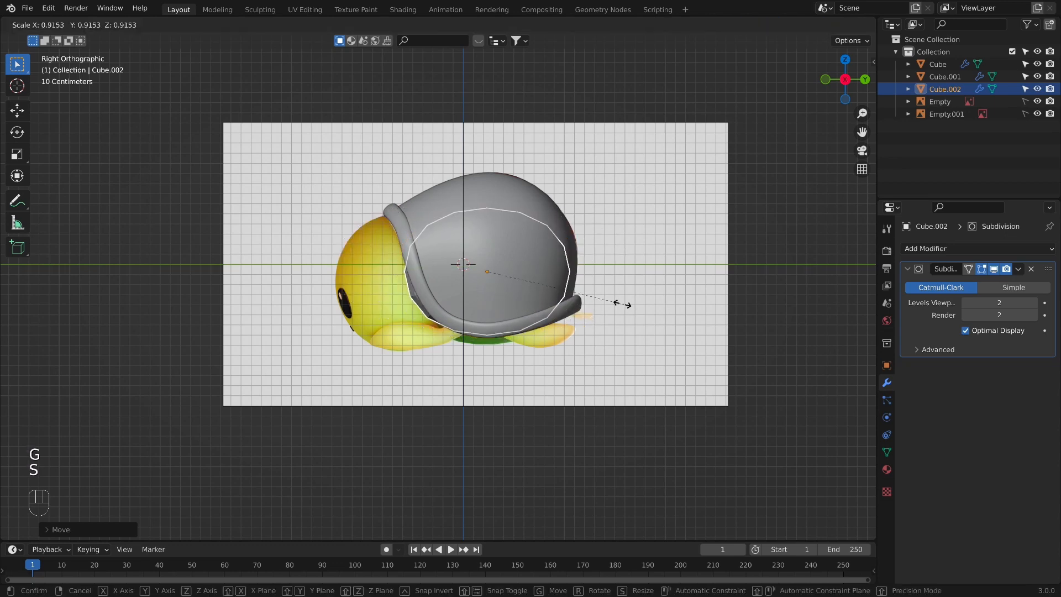
click(627, 307)
key(g)
key(z)
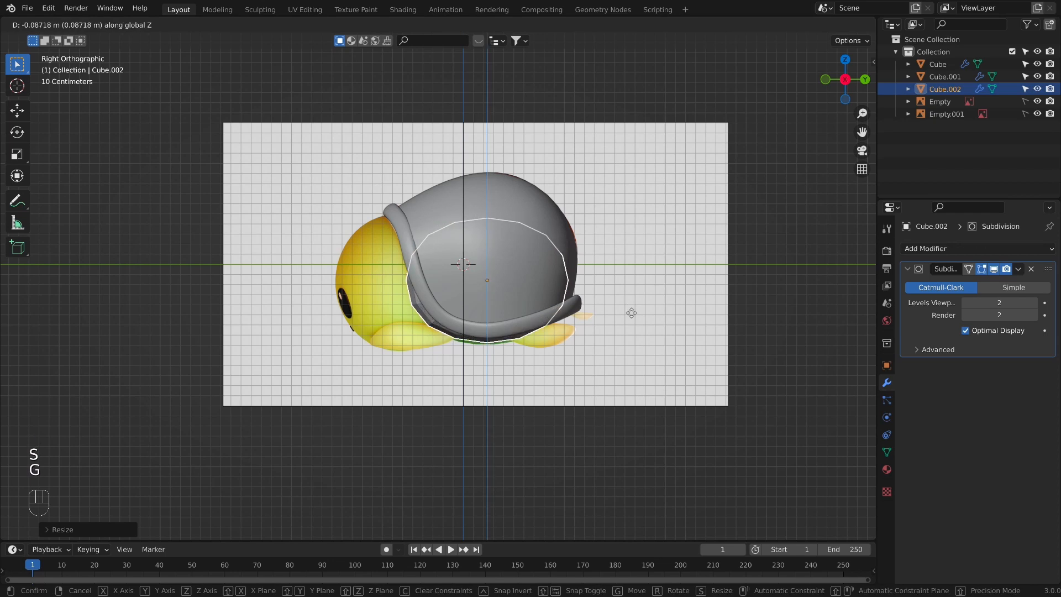
click(631, 314)
Step: Check the body from front and side, shade it smooth, and set its Subdivision levels to 3 for viewport and render
key(Tab)
key(Tab)
key(KP_1)
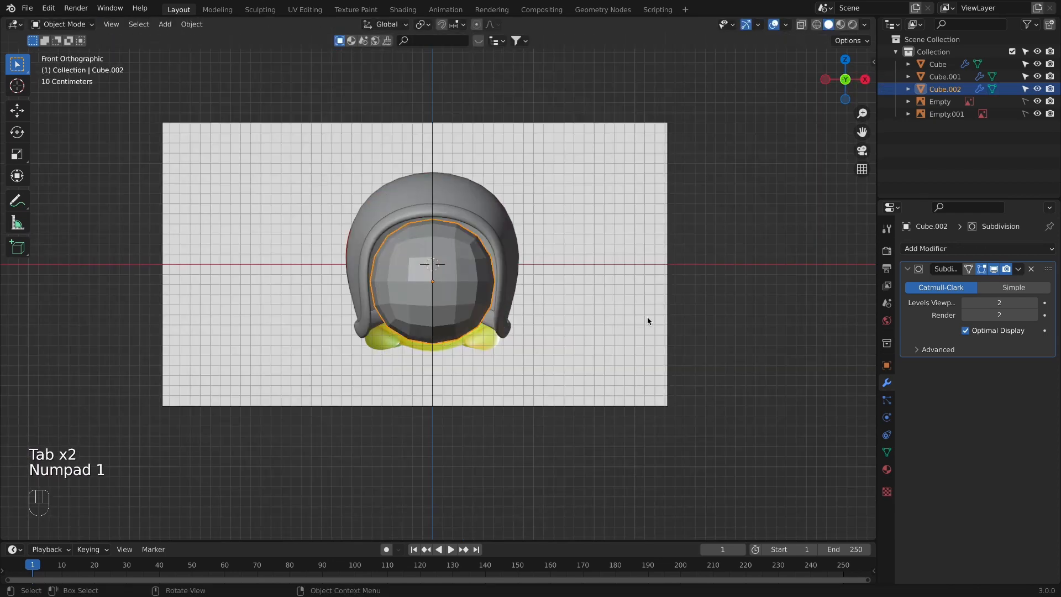
key(KP_3)
click(636, 312)
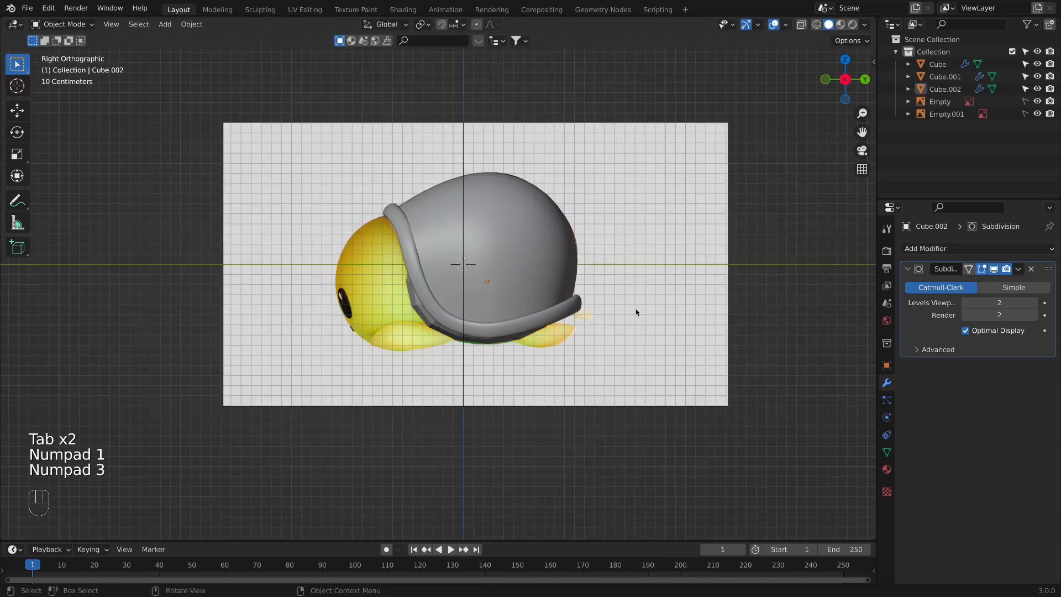
click(453, 343)
right_click(431, 325)
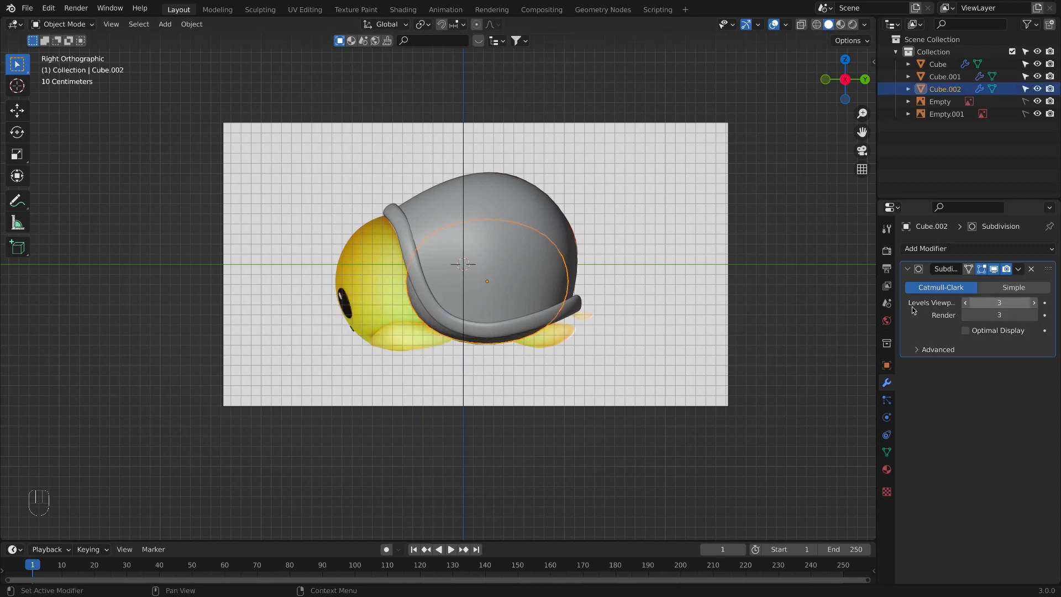
Step: Add a cube for the head, scale it to about two-thirds size, and move it over the reference head in side view
key(KP_1)
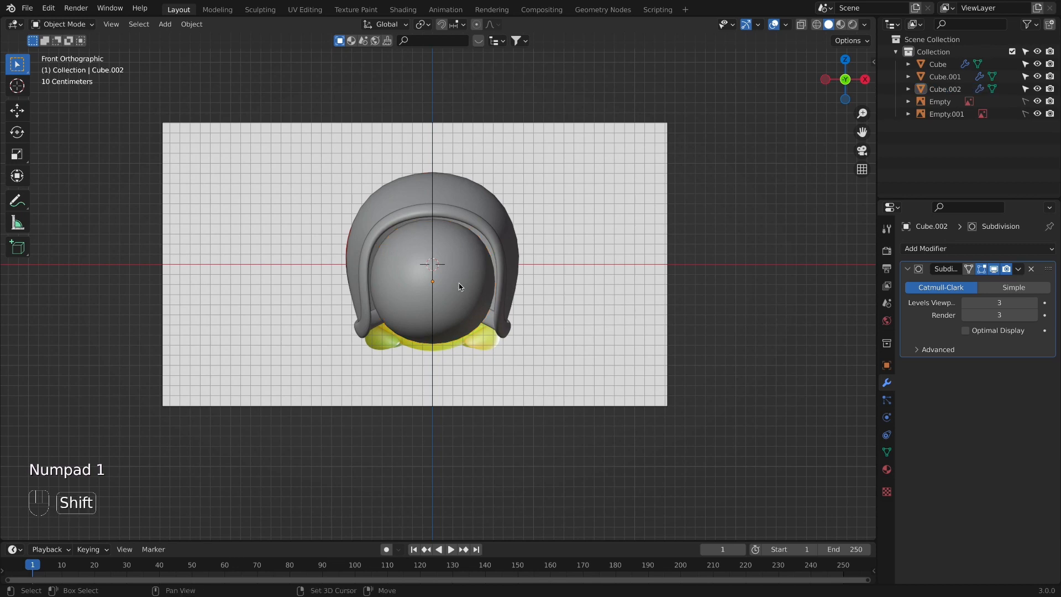
key(shift+a)
click(536, 296)
key(s)
click(630, 287)
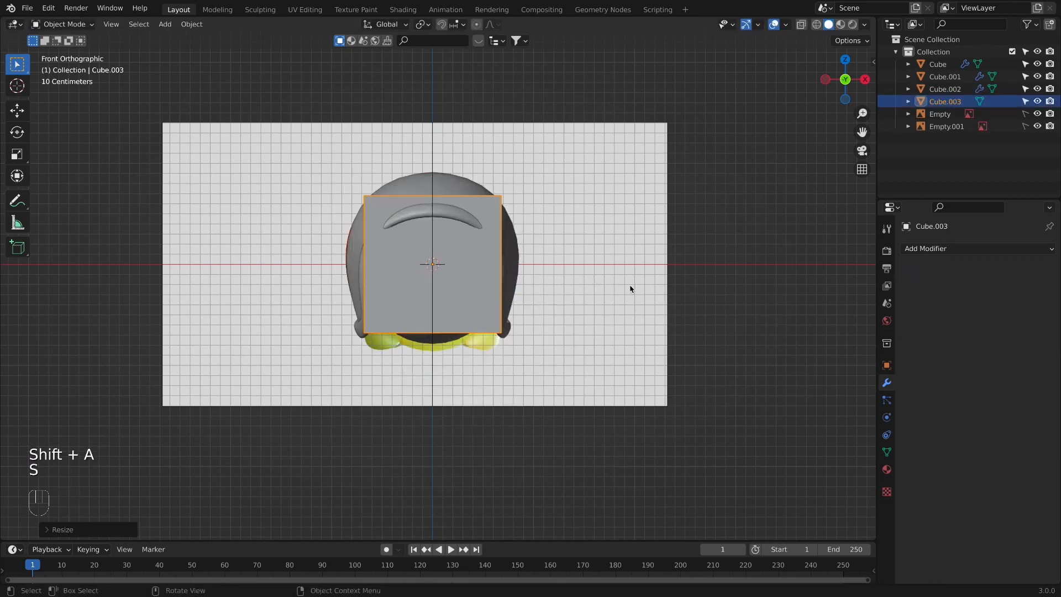
key(KP_3)
key(g)
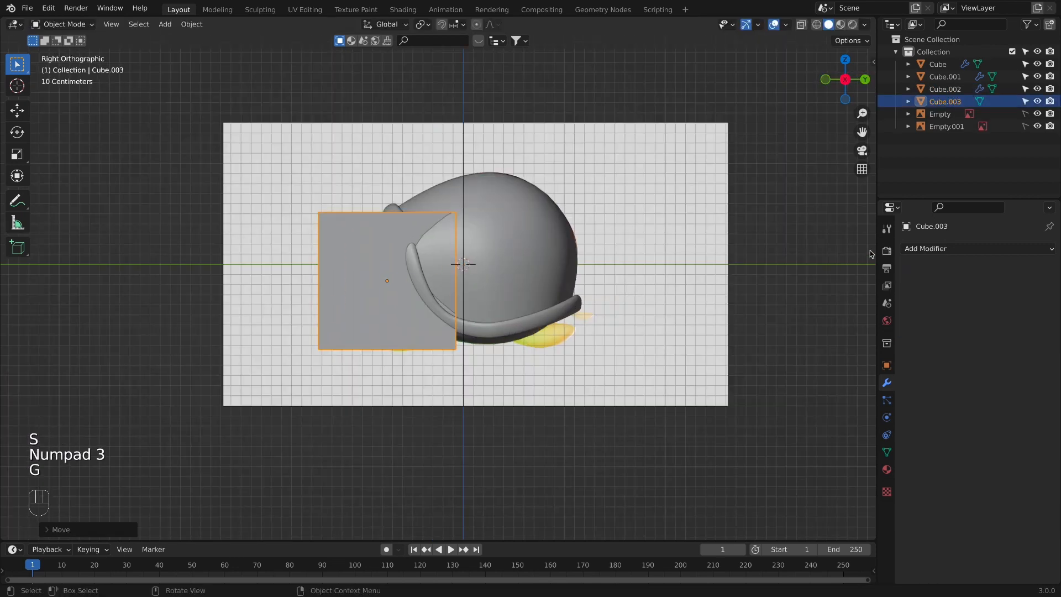
click(546, 308)
click(941, 248)
click(805, 459)
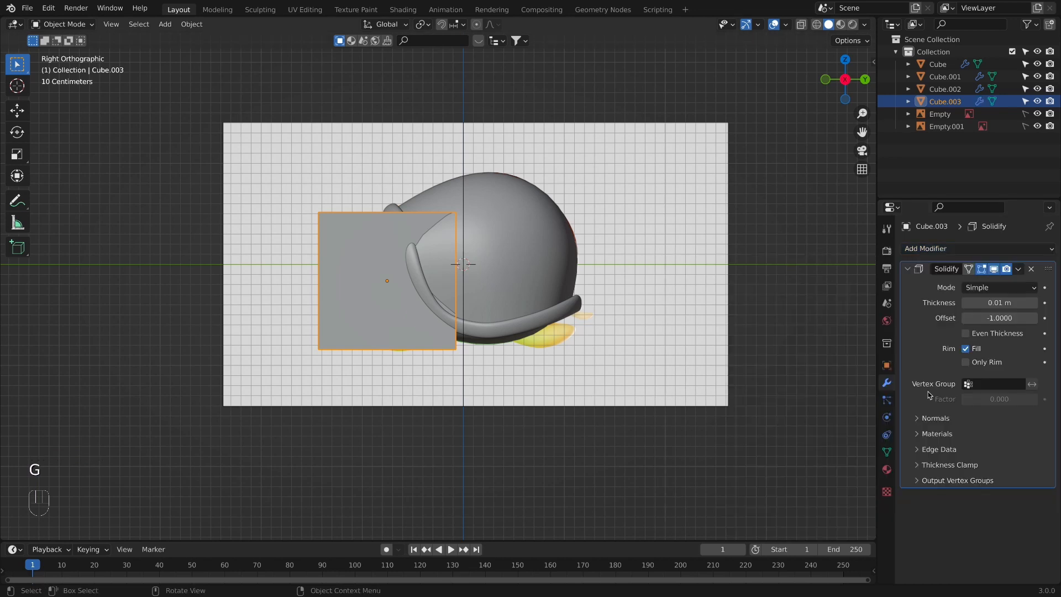
click(1031, 269)
Step: Add a Subdivision Surface modifier with viewport level 2 to the head cube and shade it smooth
click(971, 251)
click(825, 473)
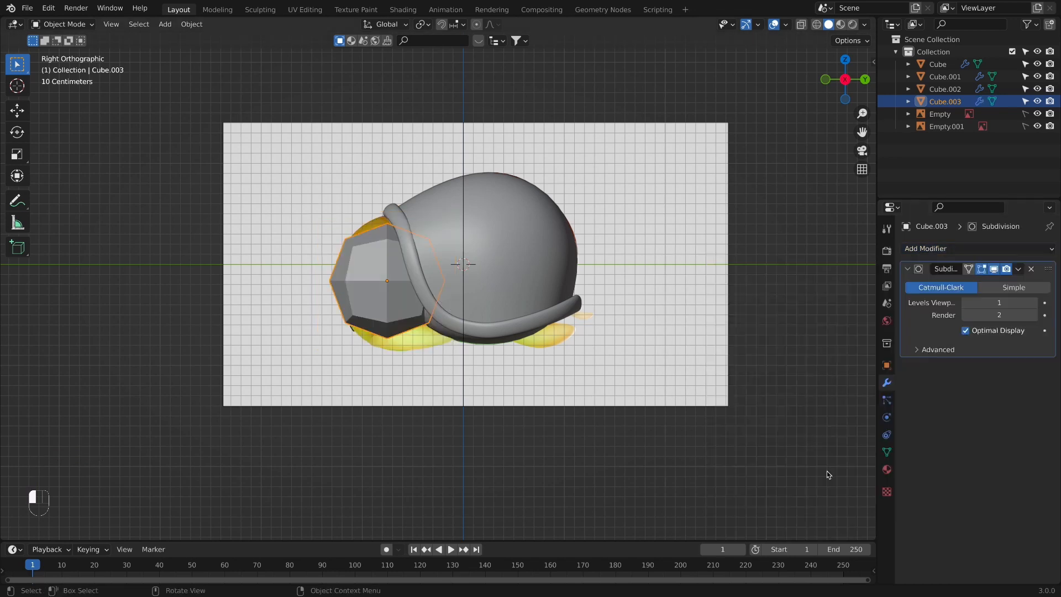
click(1033, 302)
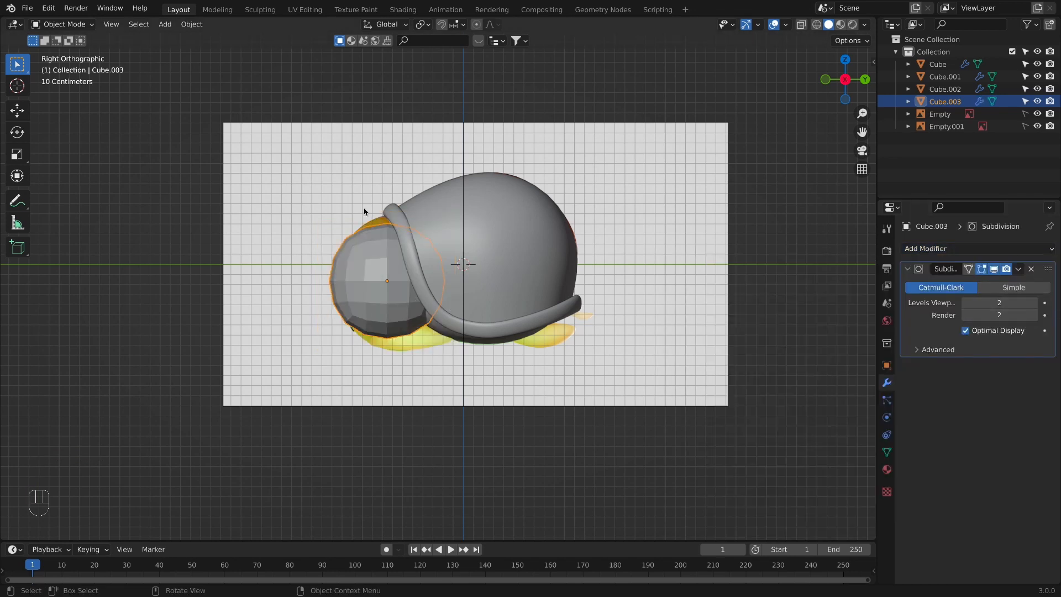
right_click(379, 270)
click(380, 271)
Step: Scale the head up to about 1.10, shift it onto the reference head, and turn on X-ray display
key(s)
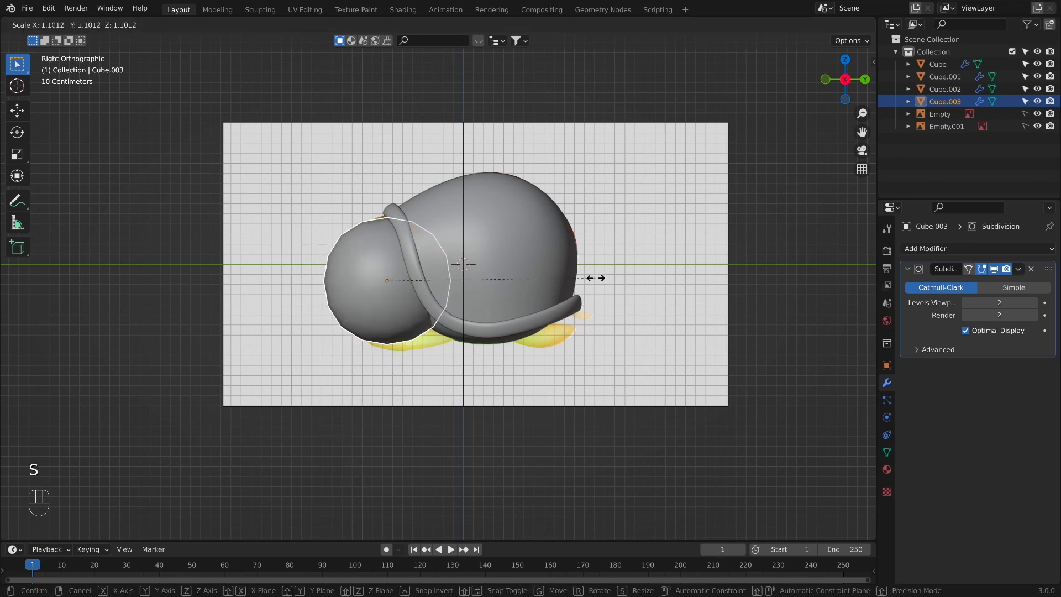
click(596, 278)
key(g)
click(604, 282)
key(alt+z)
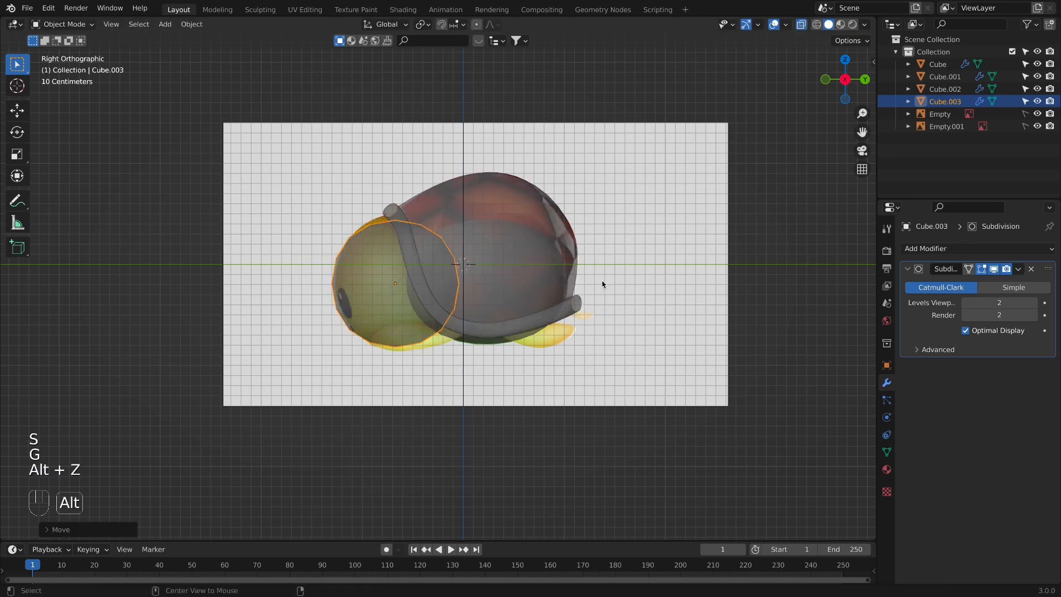
Step: Enlarge the head and move it about 0.09 m along Y to meet the reference's front outline
scroll(602, 284, up, 1)
shift+middle_drag(581, 245, 584, 250)
scroll(580, 243, up, 2)
key(s)
click(601, 245)
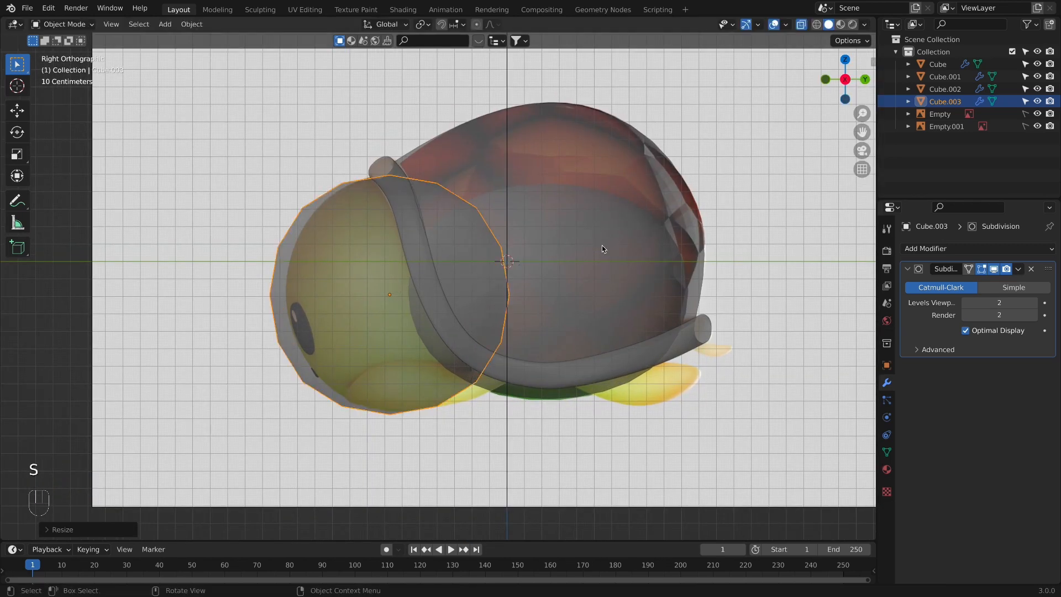
key(g)
key(x)
key(y)
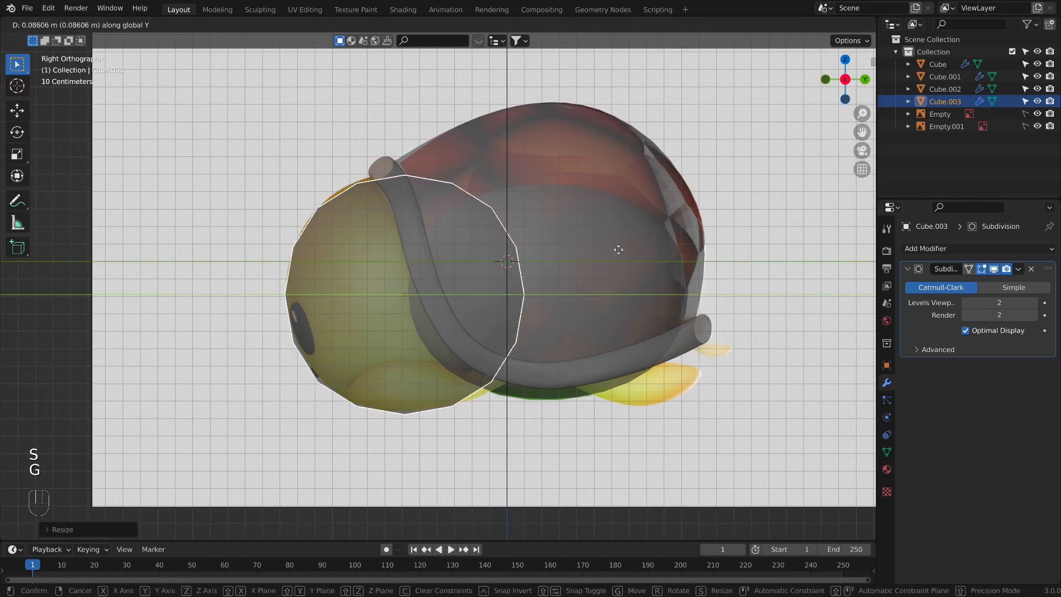
click(619, 249)
Step: Raise the head slightly along Z and fine-tune its scale against the side reference
key(g)
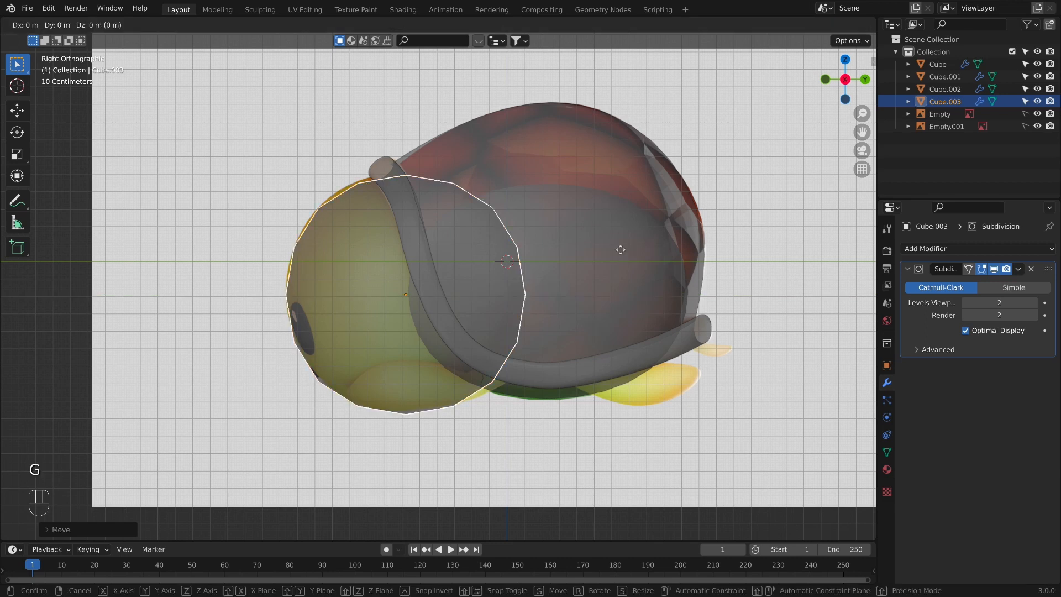
key(z)
click(619, 247)
key(s)
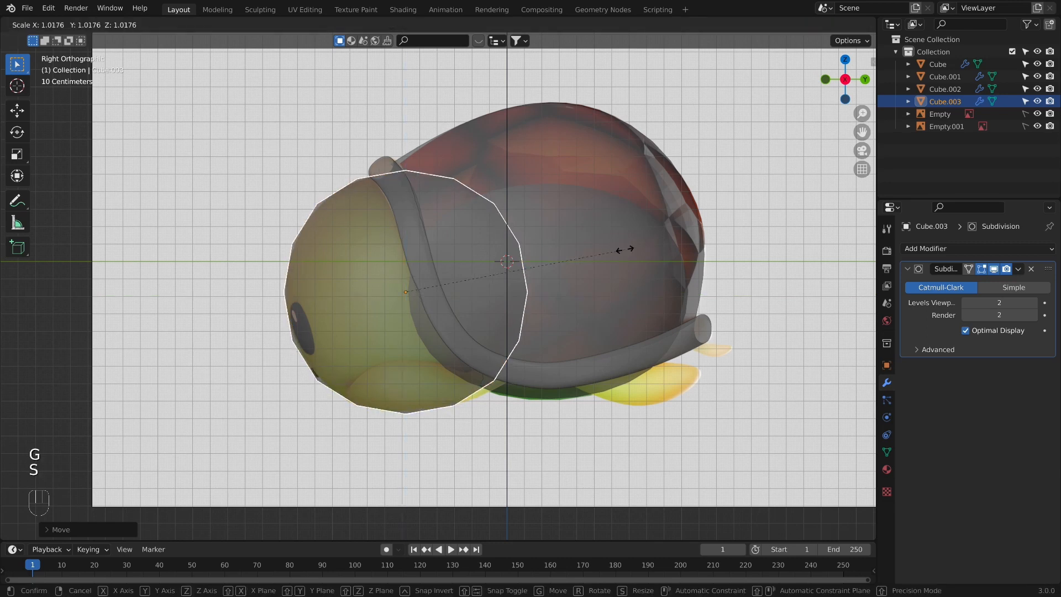
click(620, 246)
right_click(449, 292)
click(447, 290)
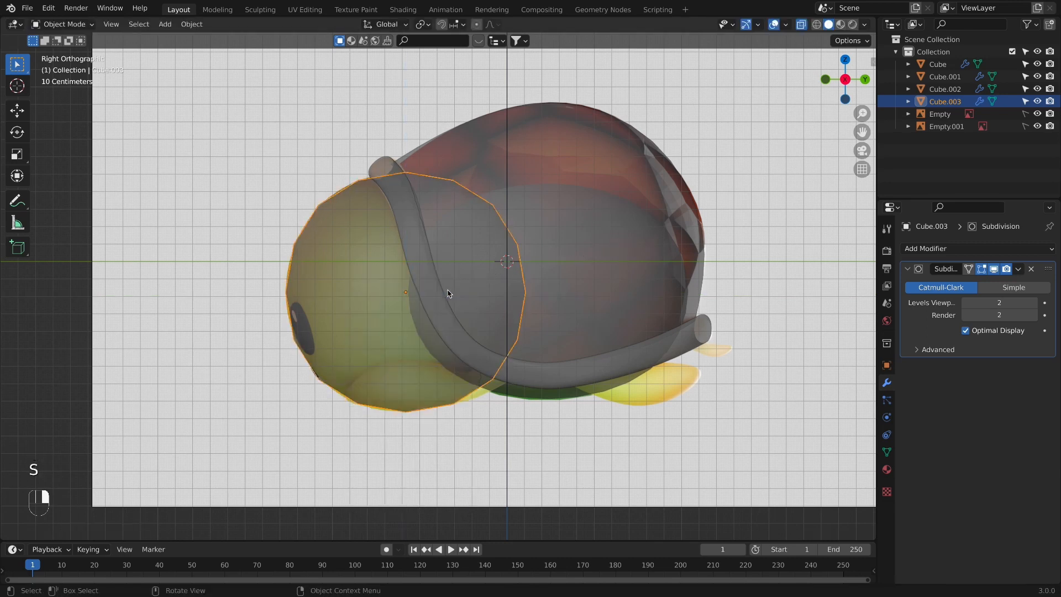
Step: Check the head in front and side views and nudge the body slightly in side view
click(531, 424)
key(KP_1)
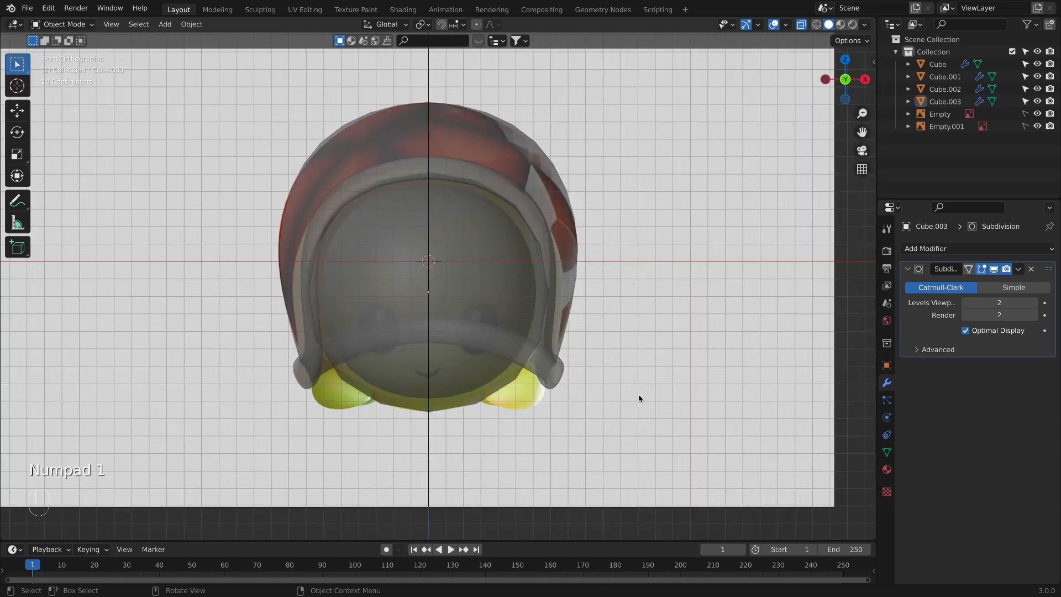
key(KP_3)
click(522, 395)
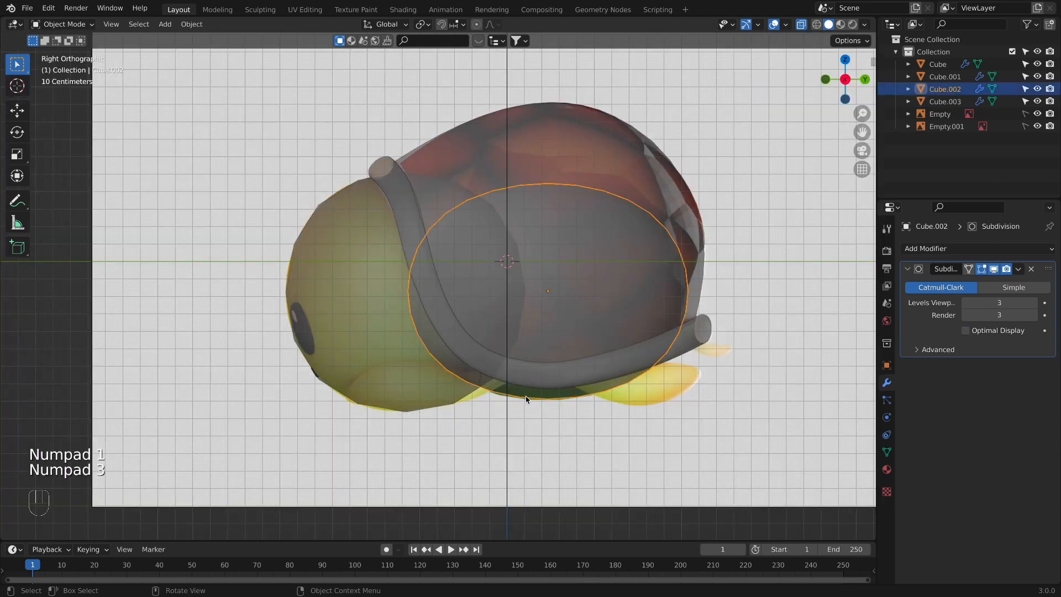
key(g)
click(526, 399)
Step: Set the head's Subdivision levels to 3 for viewport and render
click(366, 362)
key(KP_1)
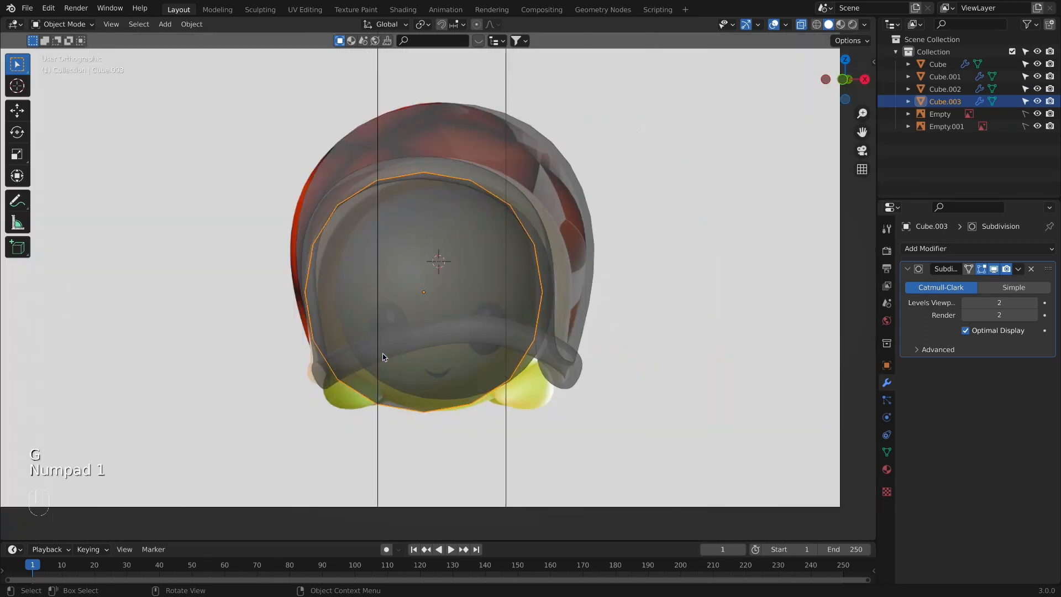
click(1033, 303)
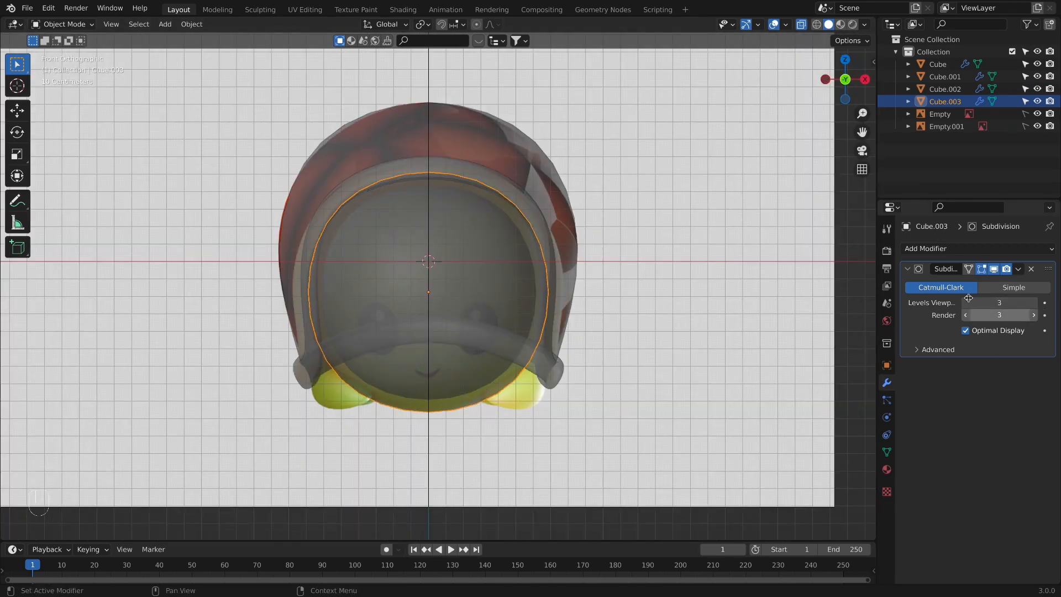
right_click(310, 386)
scroll(607, 370, down, 4)
Step: Inspect the head and body in solid display, and compare the front and side views with the references in X-ray
key(alt+z)
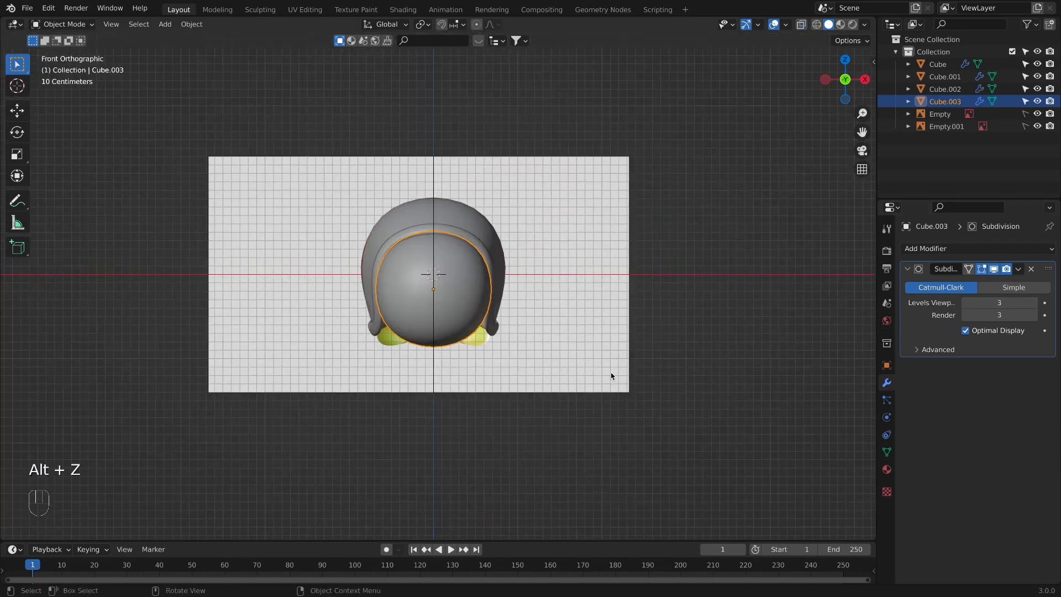
middle_drag(611, 375, 691, 381)
click(721, 352)
key(KP_1)
scroll(552, 329, up, 2)
key(alt+z)
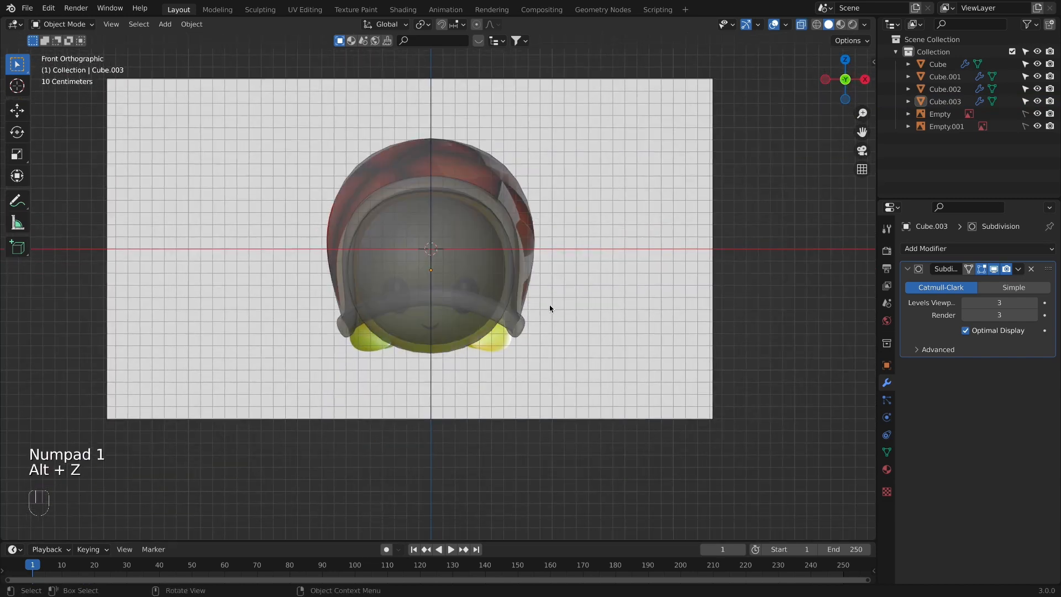
key(KP_3)
shift+middle_drag(553, 310, 540, 289)
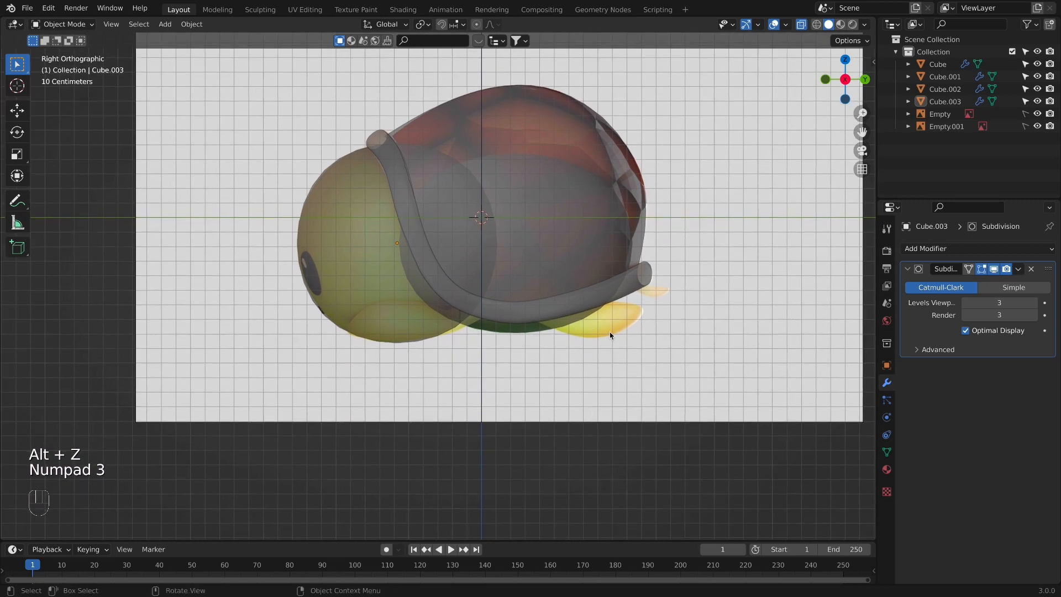
scroll(609, 332, up, 2)
shift+middle_drag(565, 336, 563, 333)
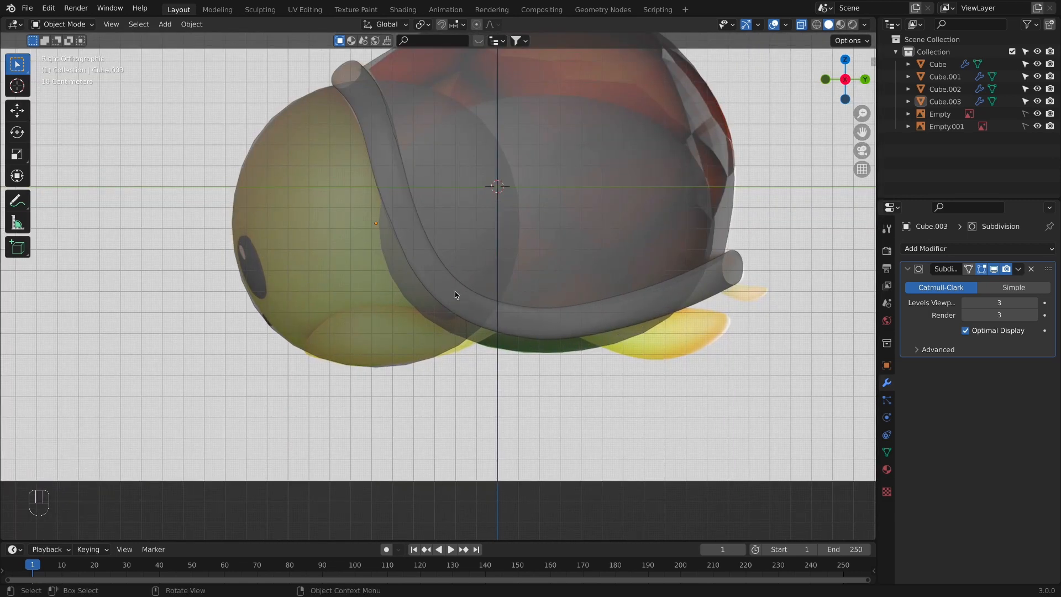
Step: Add another cube for a leg and shrink it to about 0.19 of its size
key(shift+a)
mouse_move(506, 345)
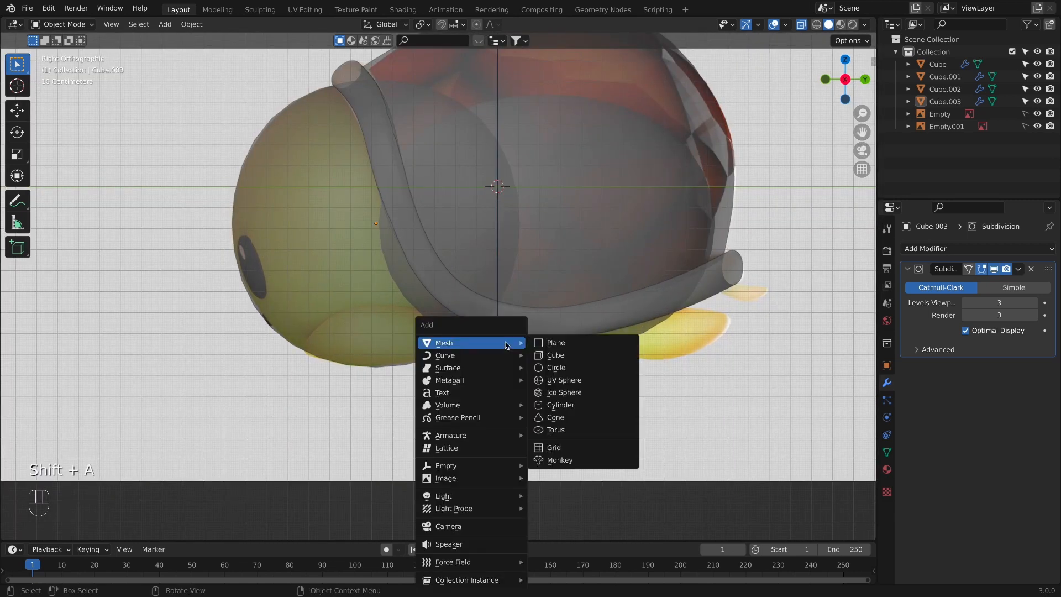
click(539, 356)
scroll(735, 325, down, 4)
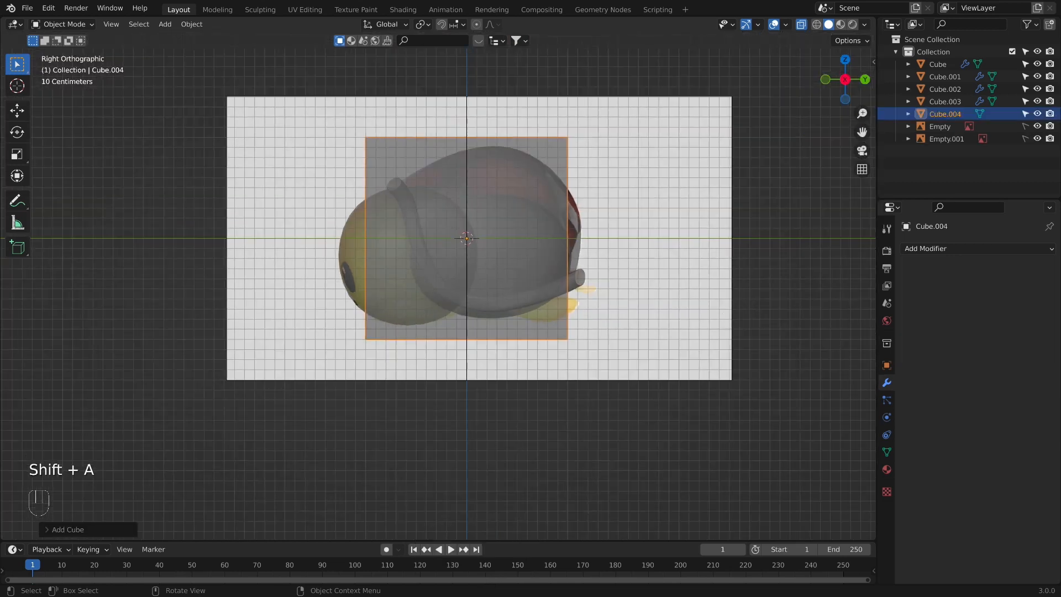
key(s)
click(562, 256)
Step: Move the leg cube along X clear of the shell, lower it to foot height, and shrink it to about 0.65
key(g)
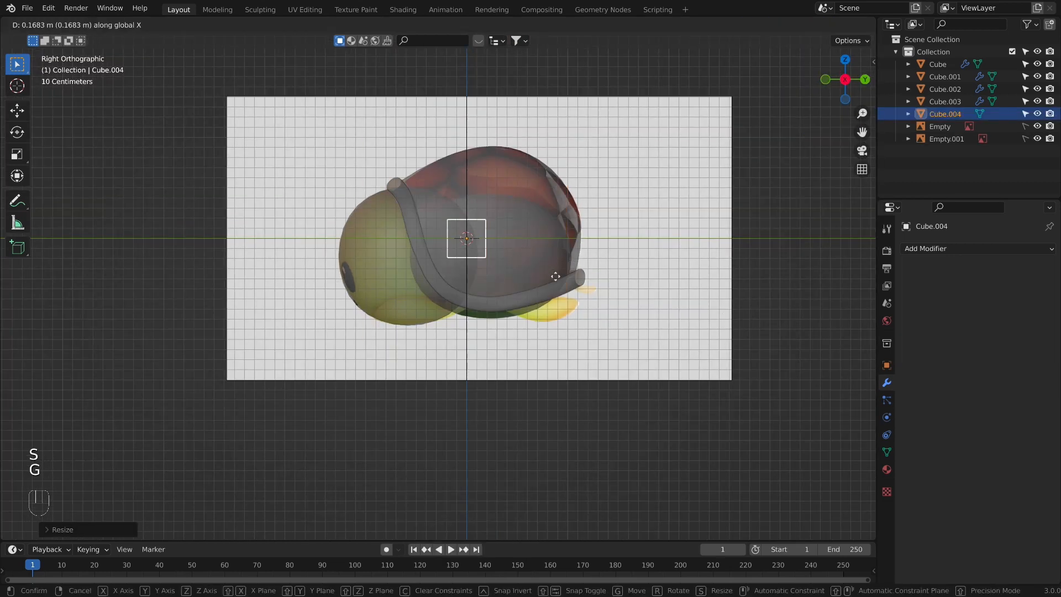
click(558, 285)
key(KP_1)
key(g)
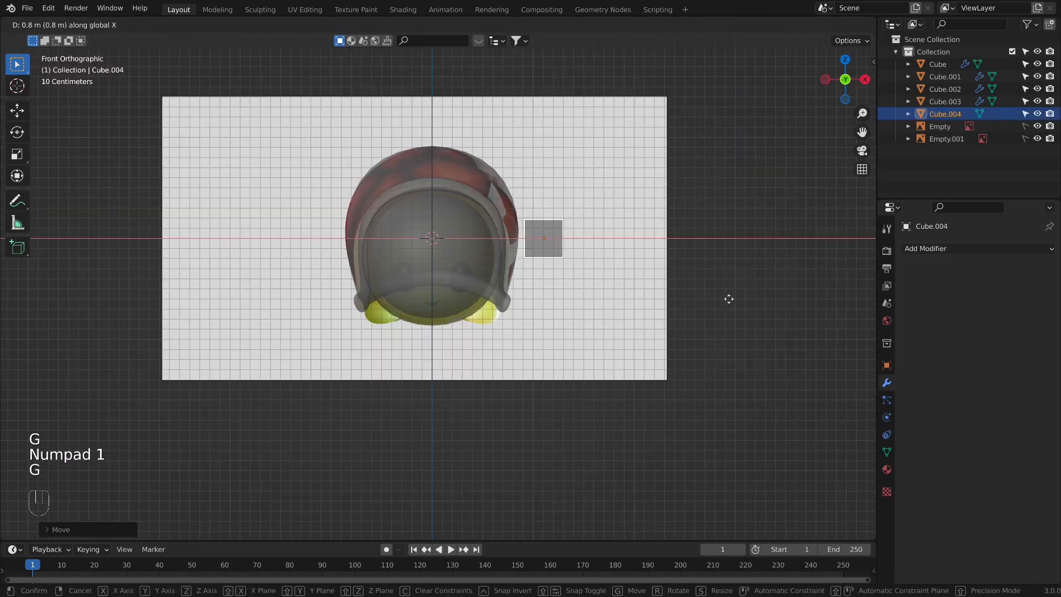
click(735, 302)
key(g)
click(708, 362)
scroll(715, 360, up, 2)
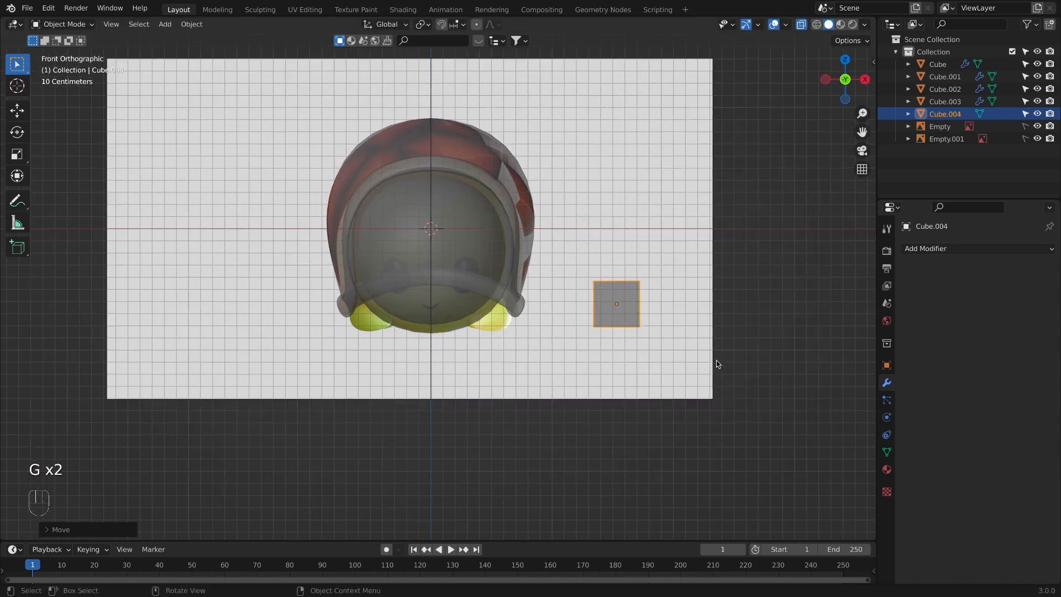
key(s)
click(740, 345)
shift+middle_drag(671, 350, 545, 324)
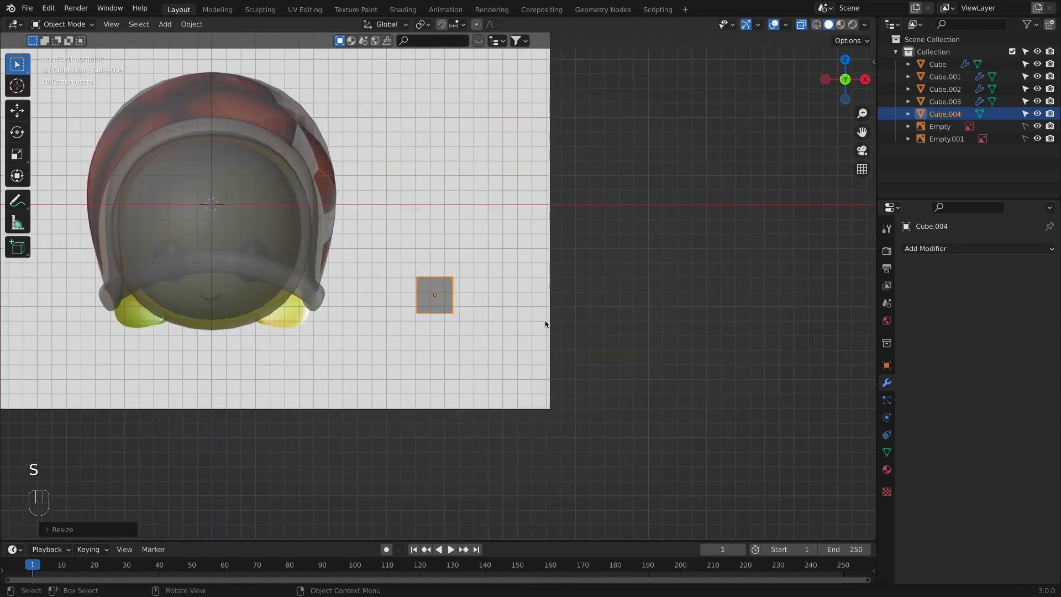
Step: Add a Subdivision Surface modifier with viewport level 2 to the leg cube and enlarge it
click(1013, 248)
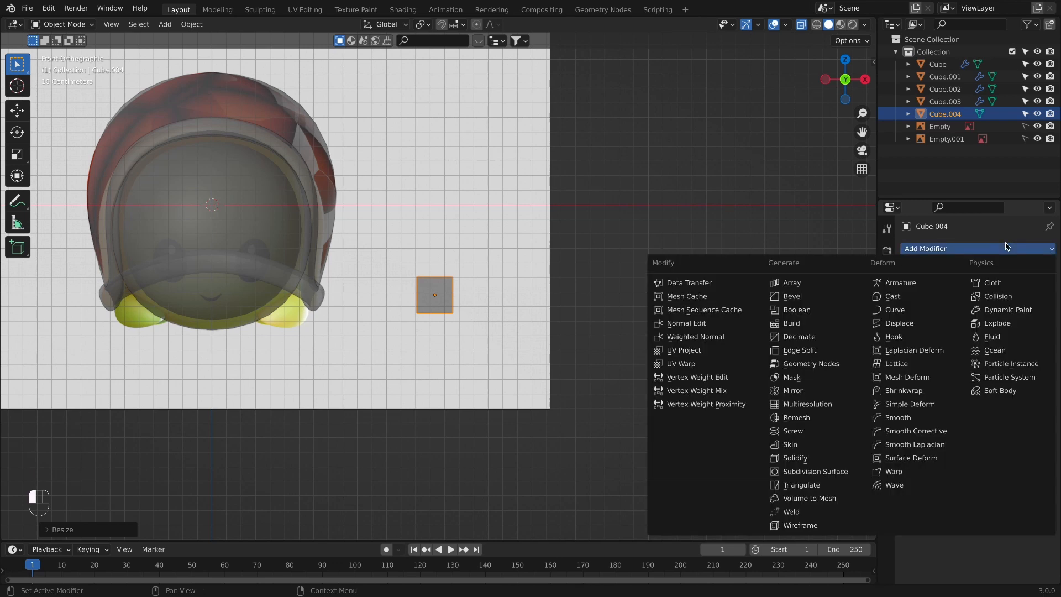
click(809, 470)
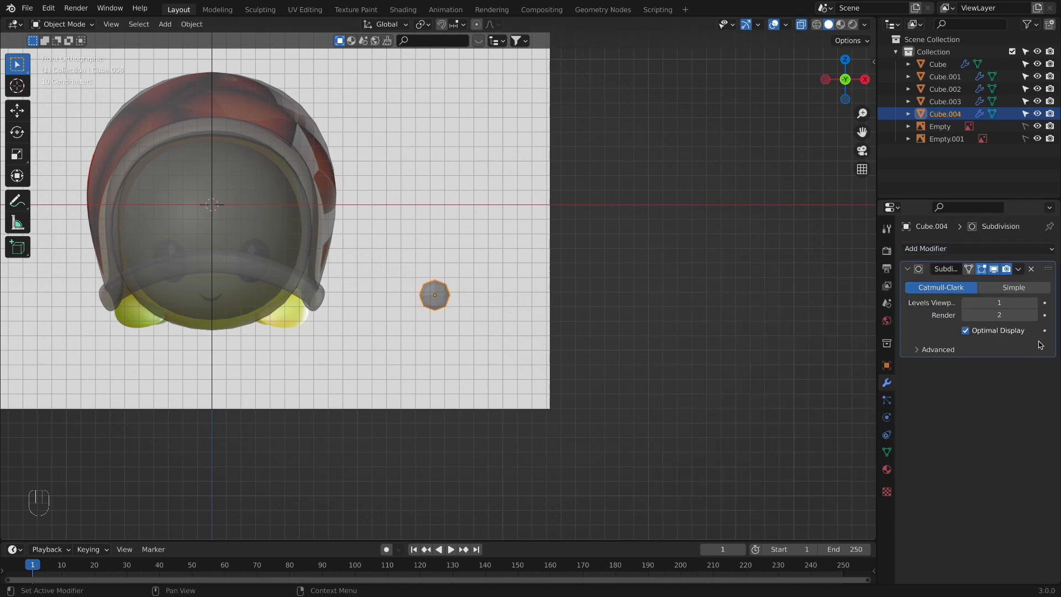
click(1033, 302)
key(s)
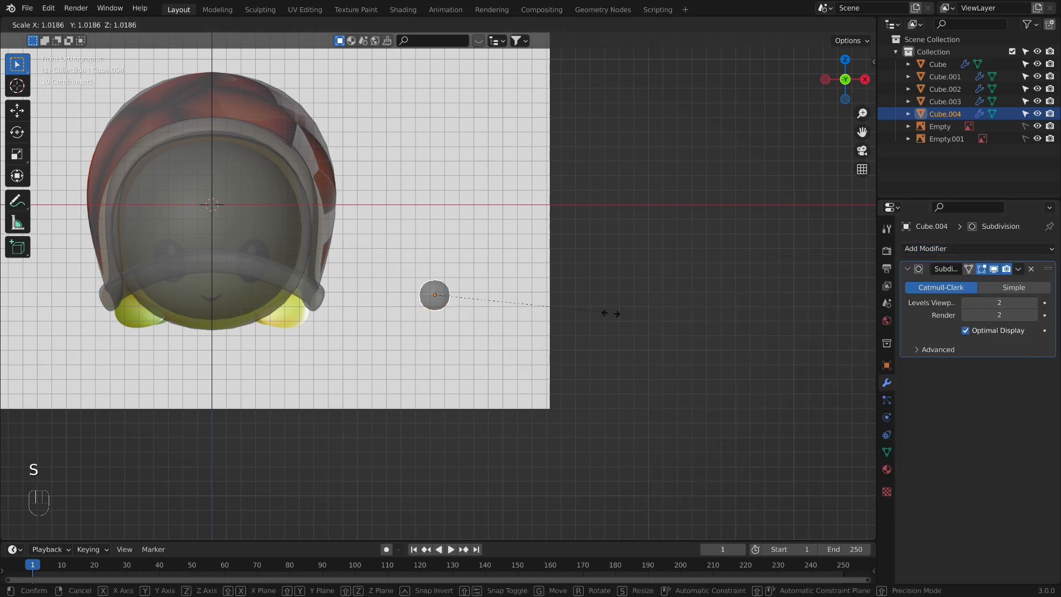
click(633, 321)
Step: In Edit Mode from the side, shrink the leg mesh to about 0.76 and rotate it about 15° to tilt it
middle_drag(632, 321, 481, 338)
key(KP_3)
scroll(601, 271, up, 3)
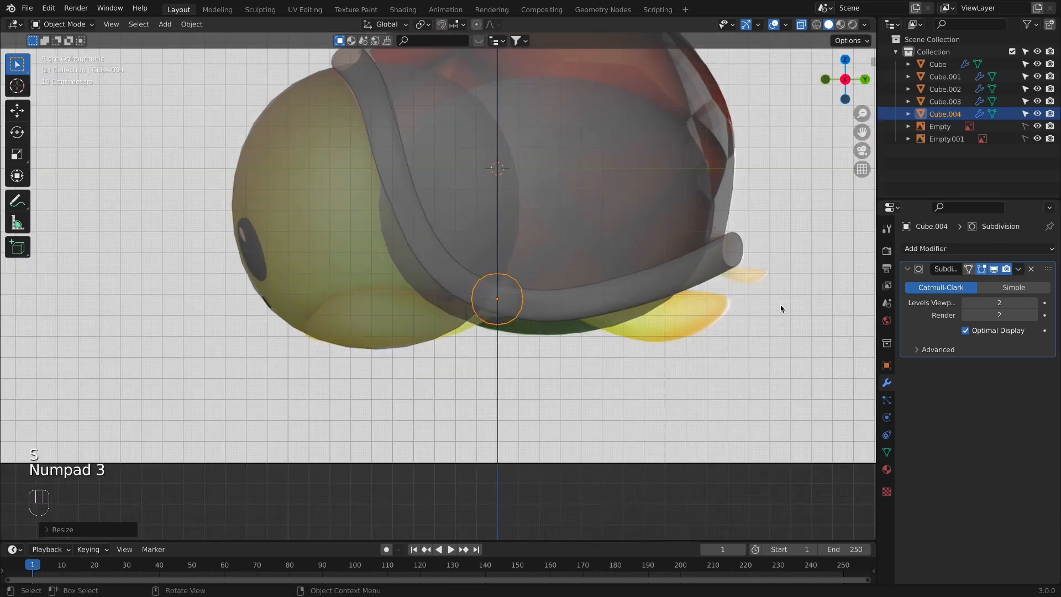
shift+middle_drag(725, 314, 724, 296)
scroll(645, 276, up, 2)
key(Tab)
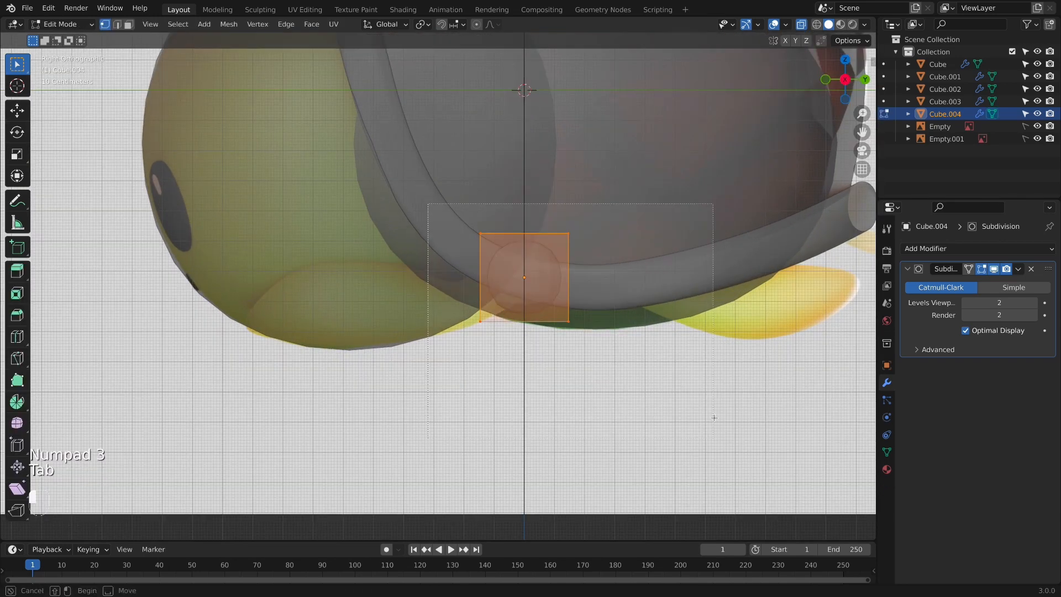
key(s)
click(668, 289)
key(r)
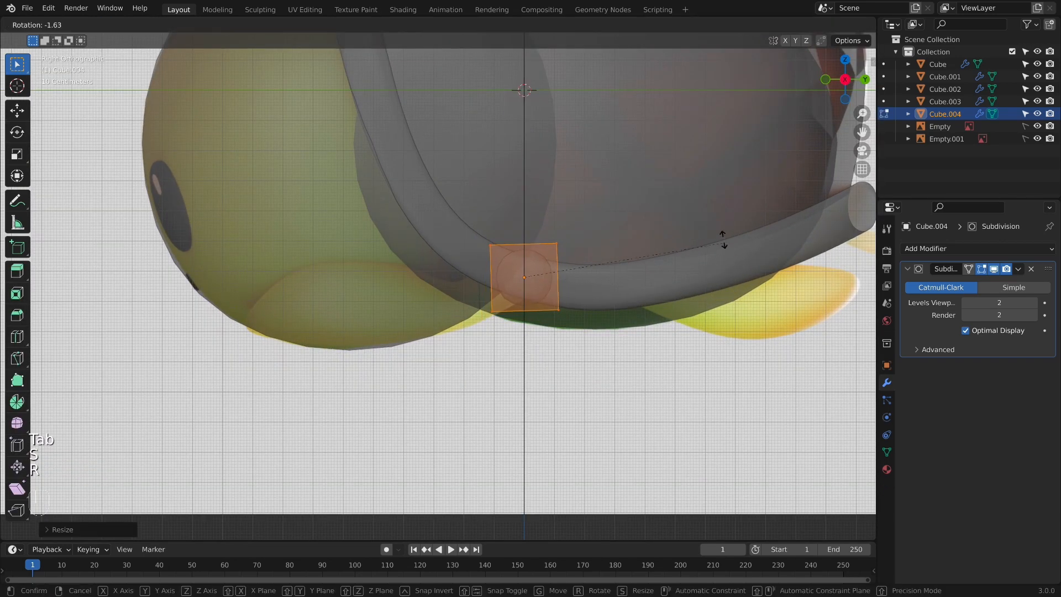
click(685, 207)
Step: Extrude the leg cube's head-side face toward the head, shrink it to about 0.7, and reposition it to form the ankle
drag(430, 232, 508, 379)
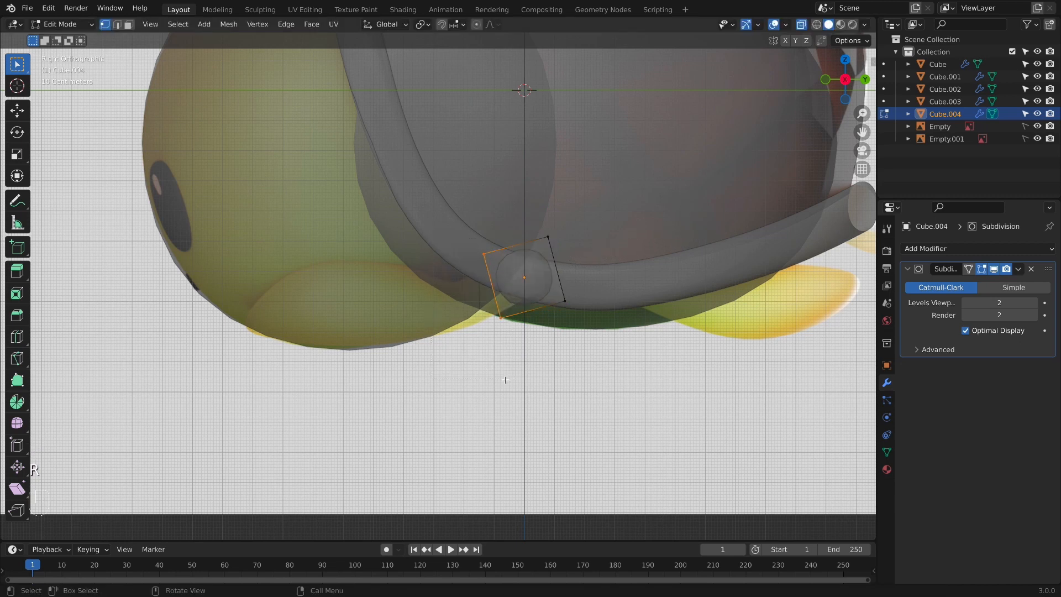
key(e)
click(467, 395)
key(s)
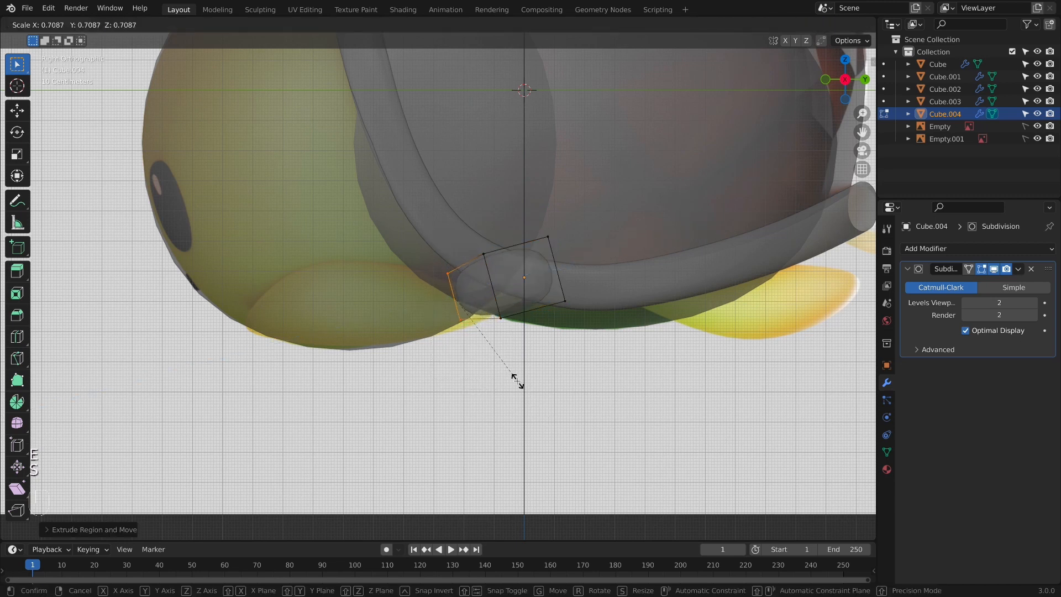
click(512, 359)
key(g)
click(511, 361)
Step: Extrude the ankle face another roughly 0.25 m toward the head, rotate it nearly upright, and shift it along the reference foot
key(e)
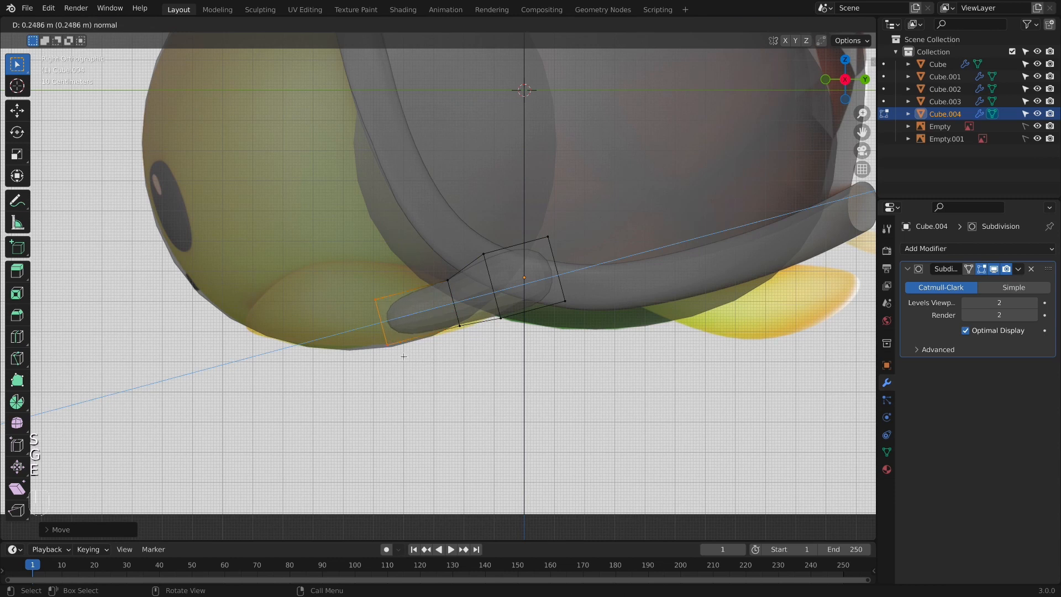
click(403, 356)
key(r)
click(519, 232)
key(g)
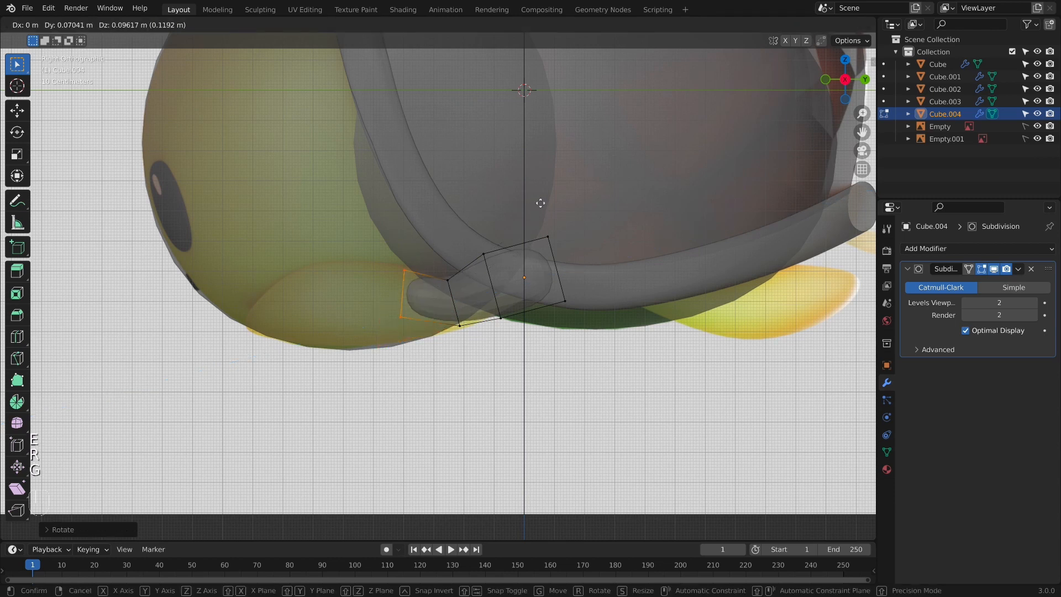
click(525, 213)
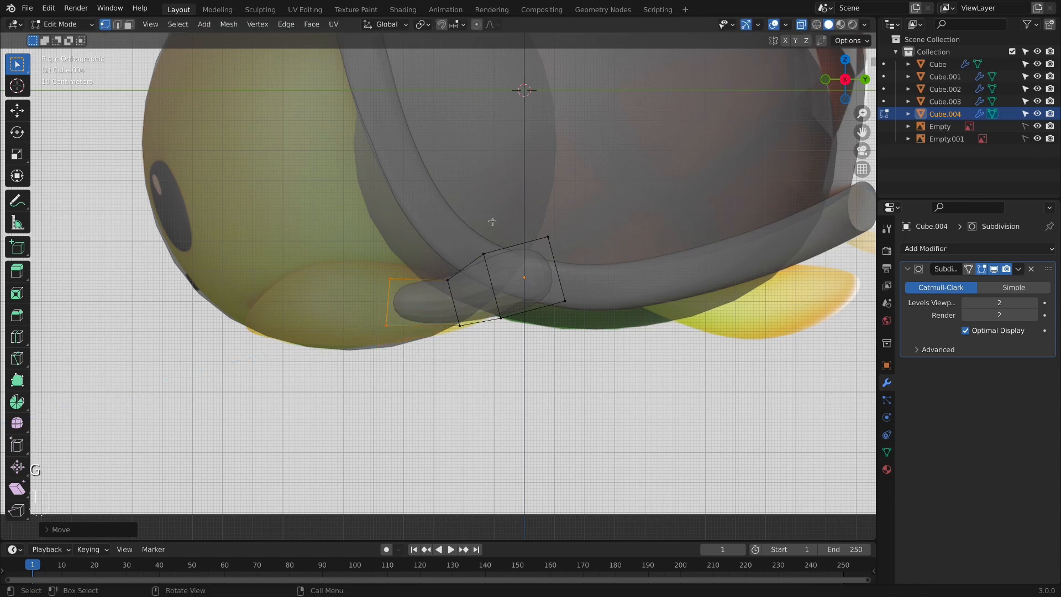
Step: Enlarge the new end face to the height of the reference foot and adjust its position
key(s)
click(511, 182)
key(g)
click(505, 191)
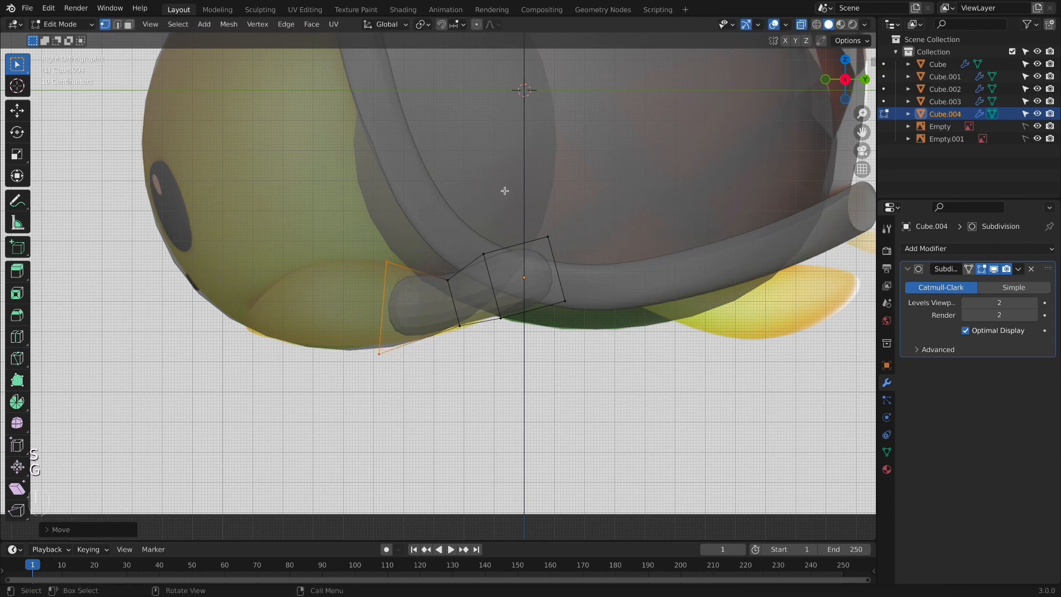
Step: Extrude the foot's end face farther forward inside the reference outline and rotate it to stand vertical
key(e)
click(419, 217)
key(g)
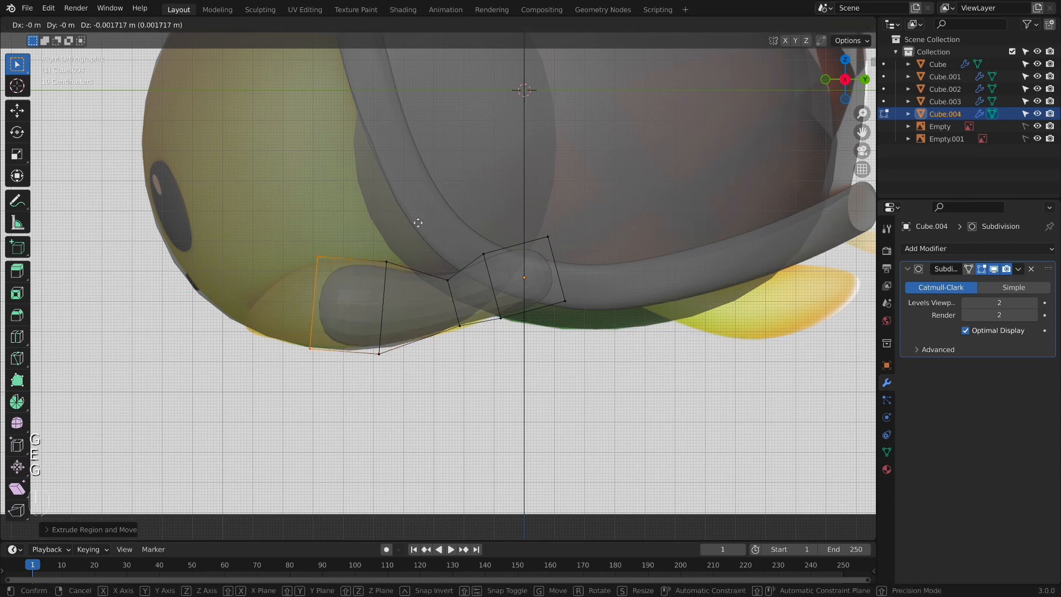
click(418, 221)
key(r)
click(446, 203)
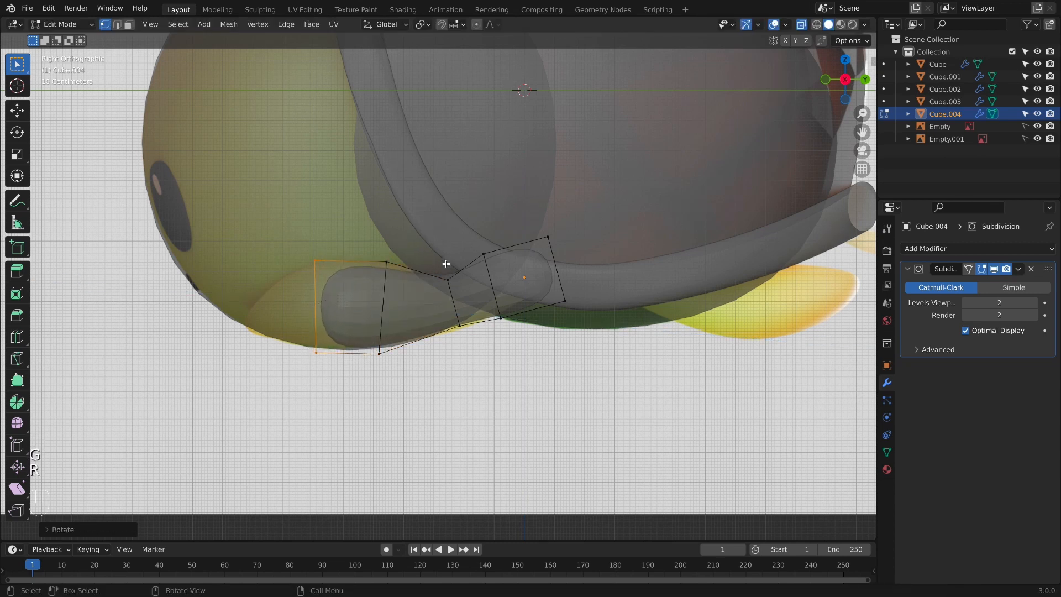
Step: Extrude the foot's front face to the reference tip, shrink it to about 0.17, and lower it onto the outline
key(e)
click(367, 267)
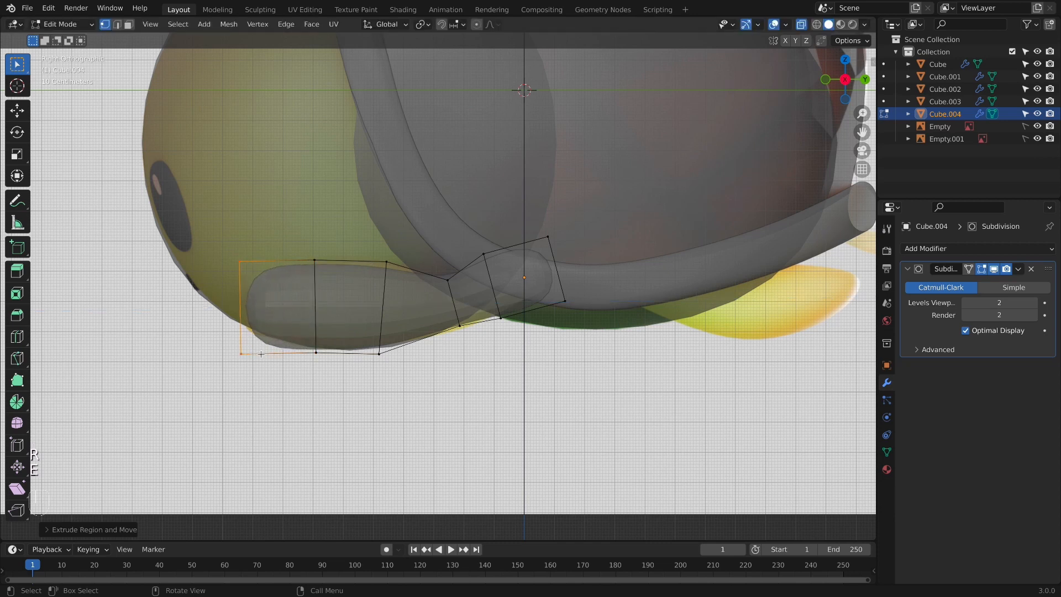
key(s)
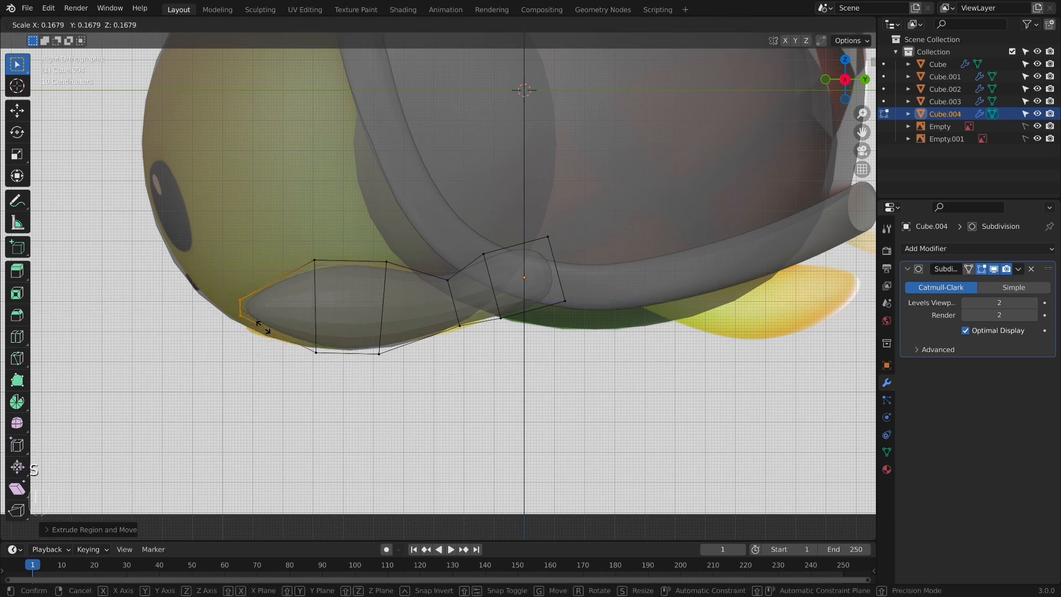
click(322, 323)
key(g)
click(324, 341)
Step: Raise the upper vertices of the two middle foot loops to the reference outline and adjust the ankle's lower vertices
drag(295, 238, 399, 298)
key(g)
click(395, 344)
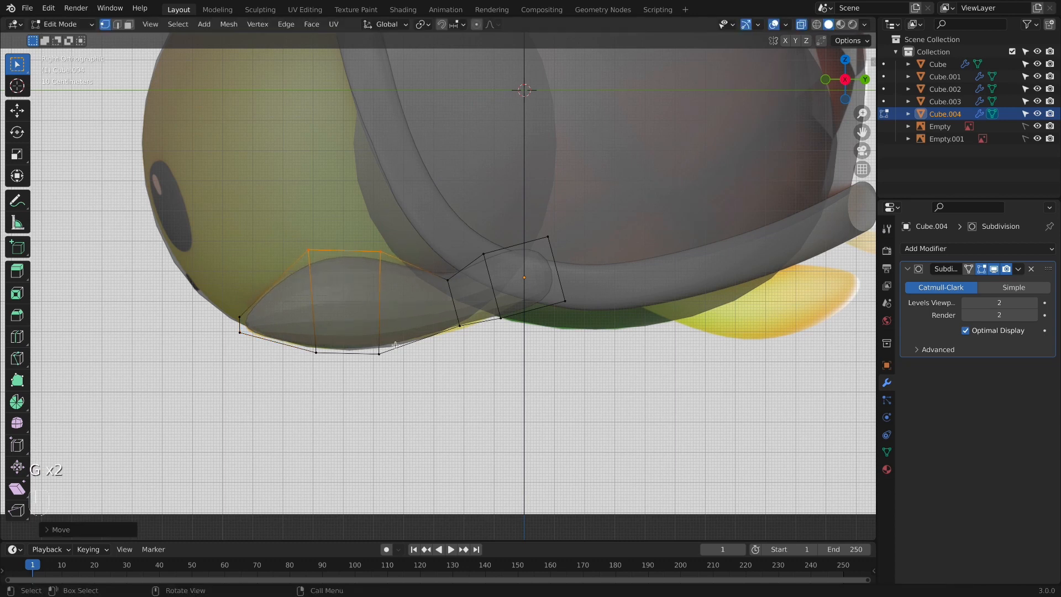
key(b)
drag(469, 350, 473, 355)
key(g)
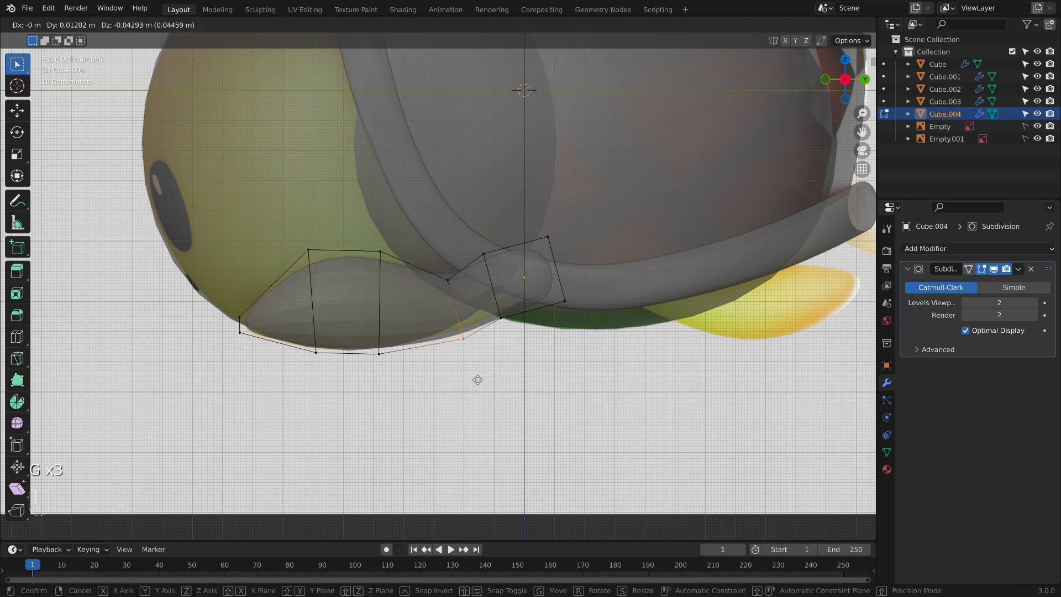
click(473, 369)
Step: Adjust the lower vertices behind the ankle and move the leg's rear end face up into the shell
drag(492, 306, 519, 337)
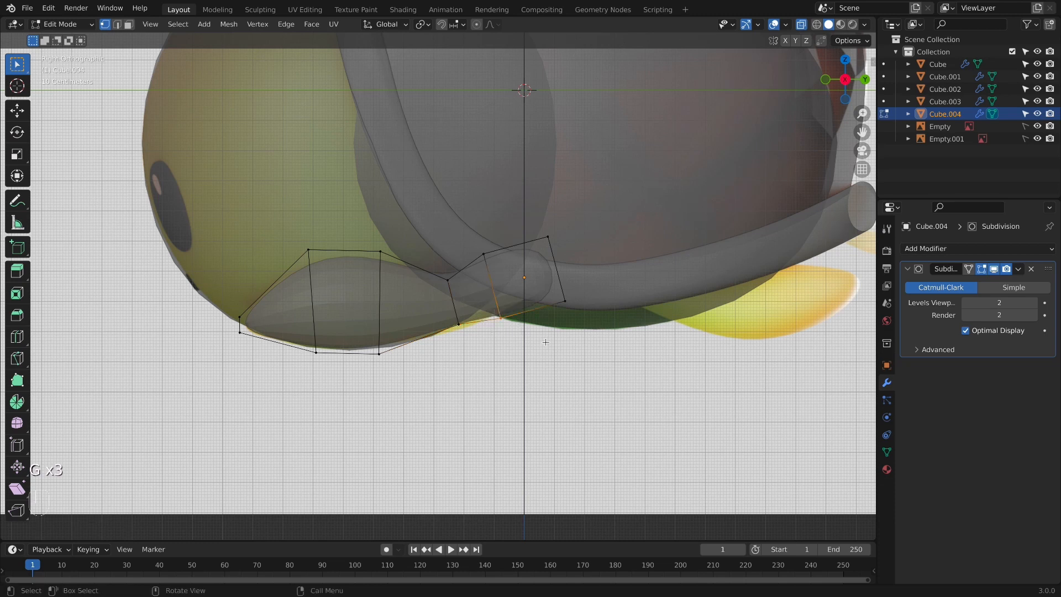
key(g)
click(552, 310)
key(b)
drag(522, 210, 601, 315)
key(g)
click(584, 276)
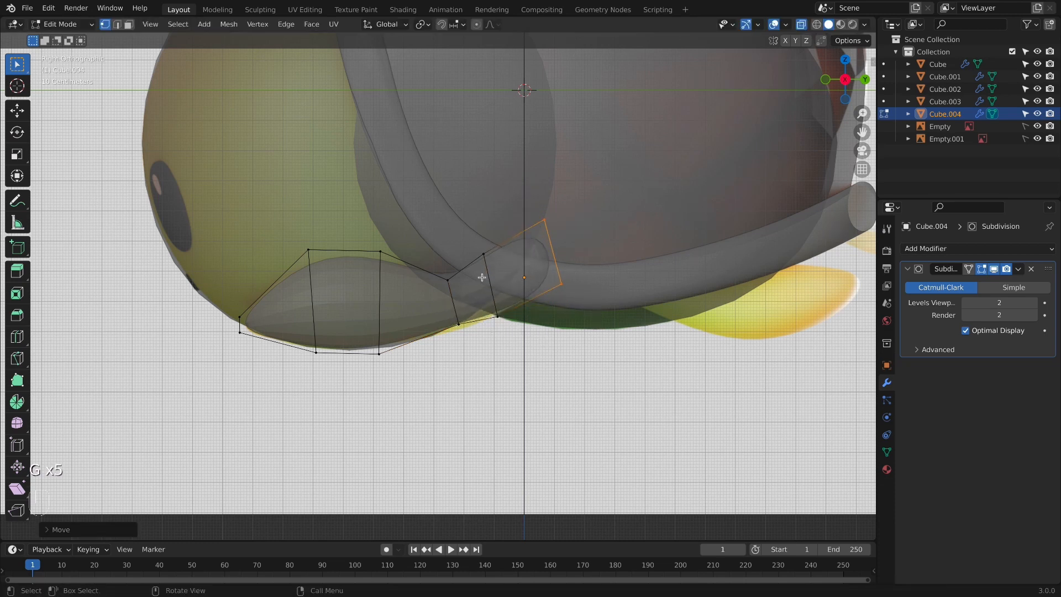
Step: Add two loop cuts close to the ankle loop, one on each side of it
key(super+r)
click(463, 269)
click(454, 274)
key(super+r)
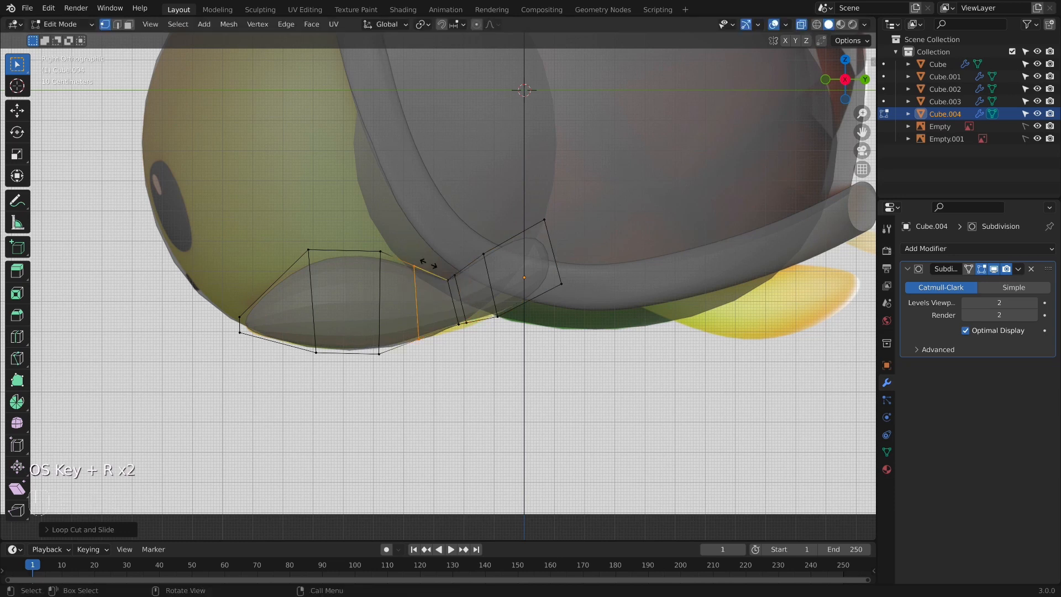
click(442, 270)
click(450, 266)
Step: Leave Edit Mode, shade the leg smooth, and turn off X-ray display
key(Tab)
middle_drag(462, 303, 613, 398)
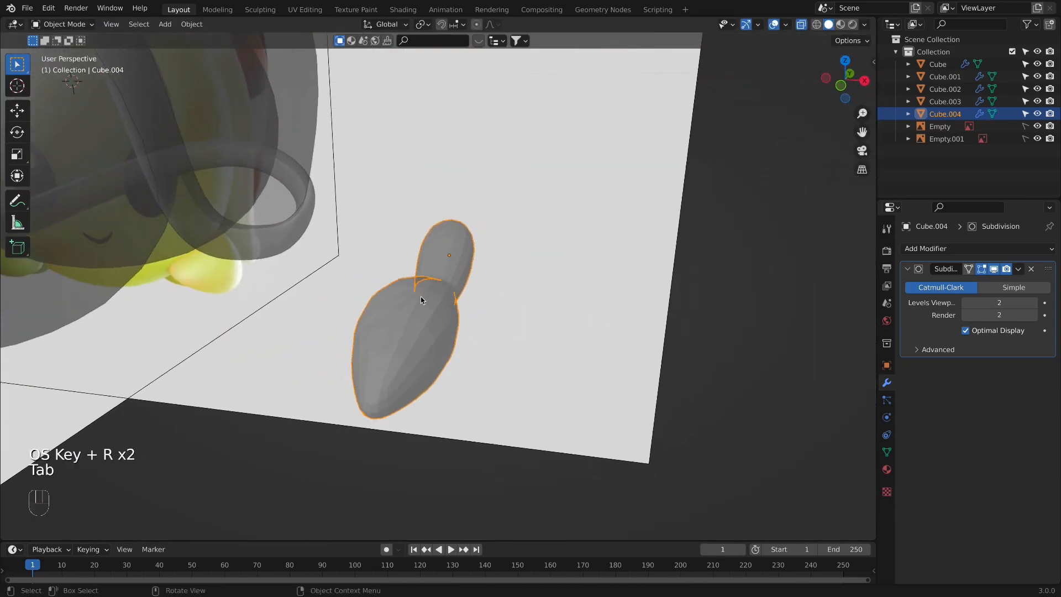
right_click(419, 296)
click(420, 297)
key(alt+z)
Step: In front view with X-ray on, move the leg beside the head, over the reference foot beneath the shell rim
scroll(502, 404, down, 6)
key(KP_1)
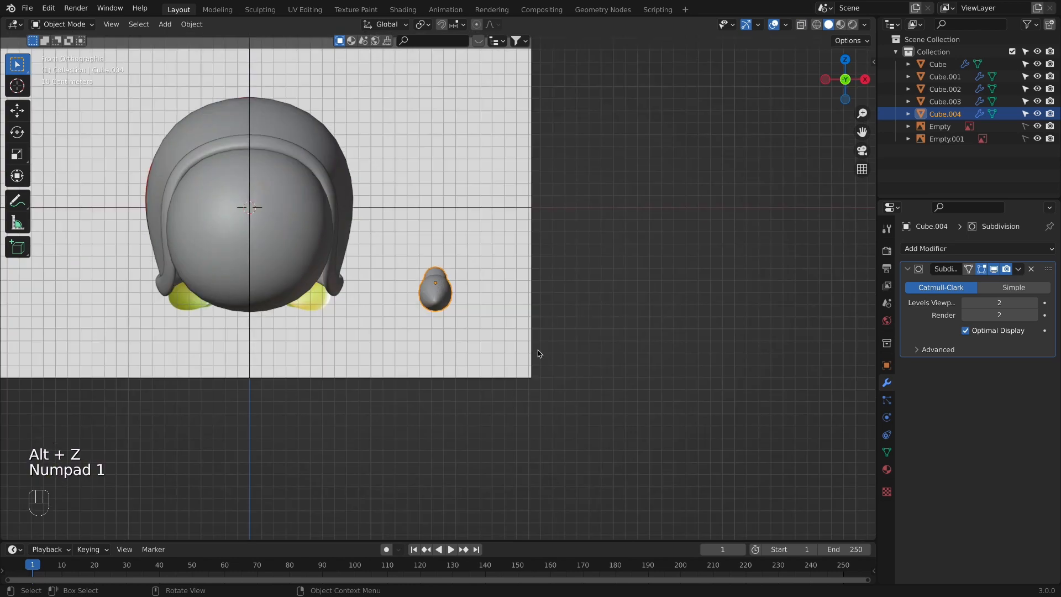
key(alt+z)
scroll(506, 344, up, 5)
scroll(504, 346, up, 1)
shift+middle_drag(504, 346, 554, 385)
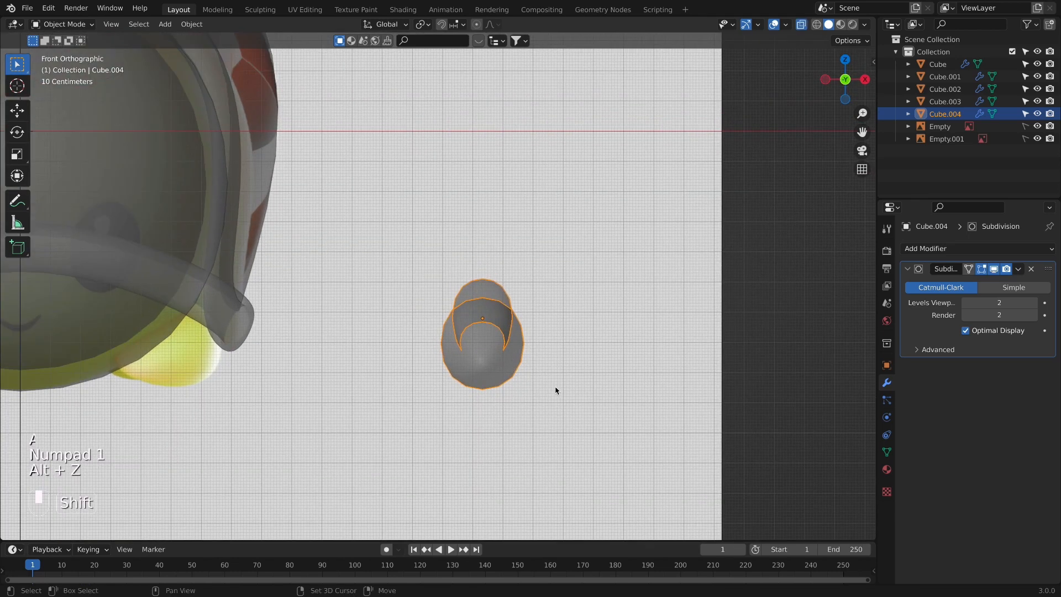
key(g)
click(275, 380)
Step: Turn off X-ray and nudge the leg's position, including its height along Z, so its upper end meets the shell
scroll(403, 403, down, 3)
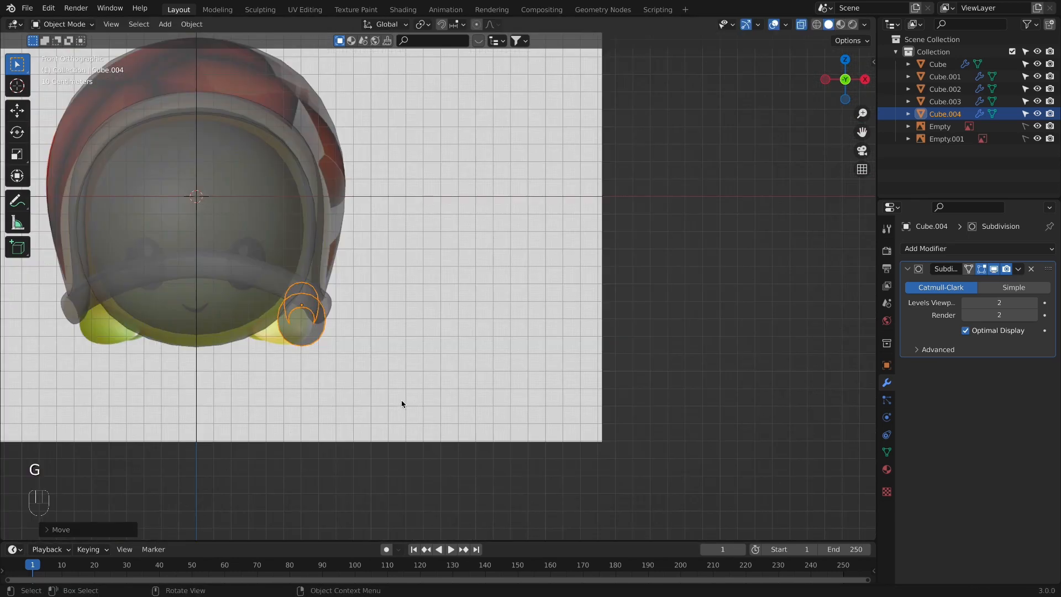
middle_drag(403, 403, 476, 334)
key(alt+z)
middle_drag(457, 404, 420, 260)
key(g)
click(414, 257)
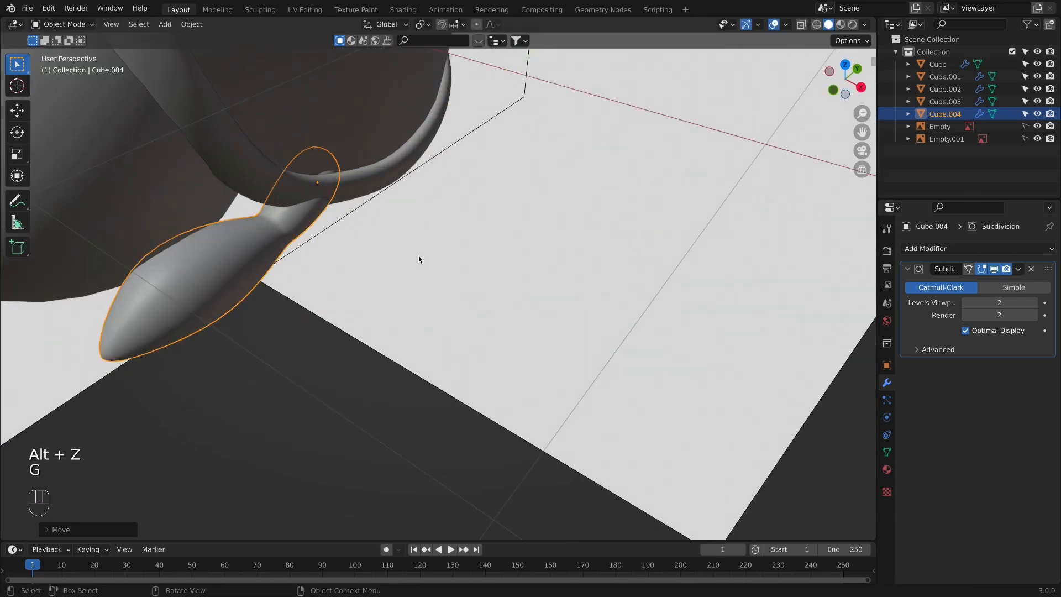
key(g)
key(z)
click(402, 248)
Step: Open the leg in Edit Mode from the front with X-ray on, and enable proportional editing
key(KP_1)
key(Tab)
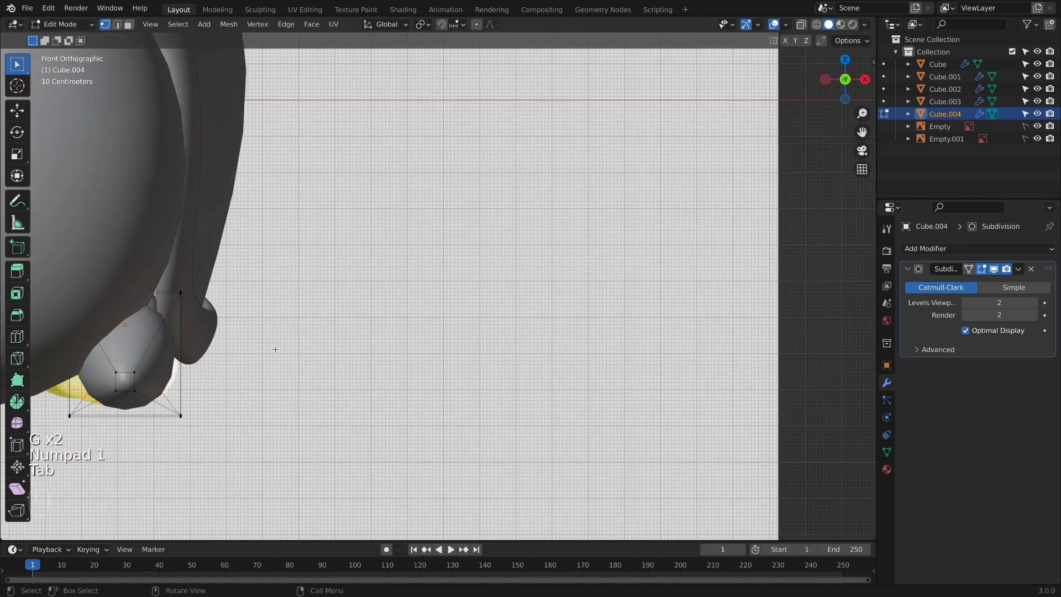
shift+middle_drag(297, 345, 533, 279)
key(alt+z)
shift+middle_drag(337, 294, 451, 291)
key(alt+z)
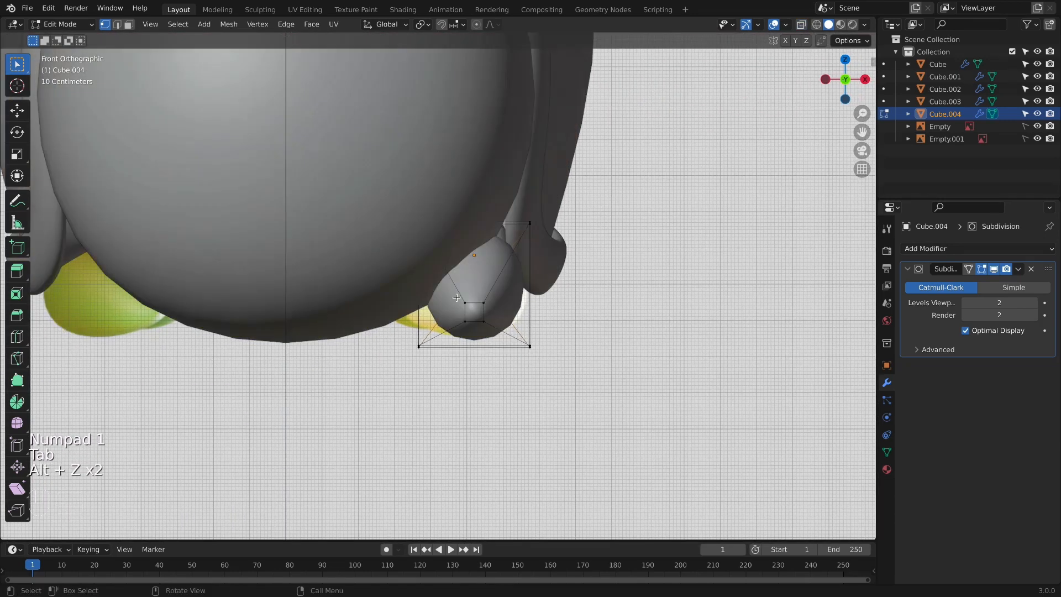
click(489, 313)
key(alt+z)
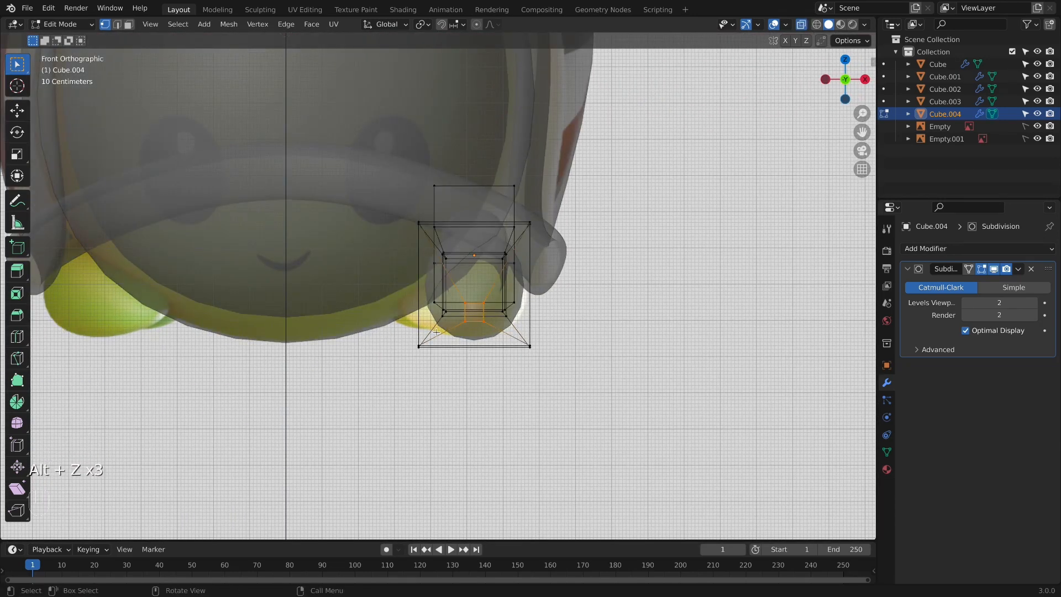
click(478, 25)
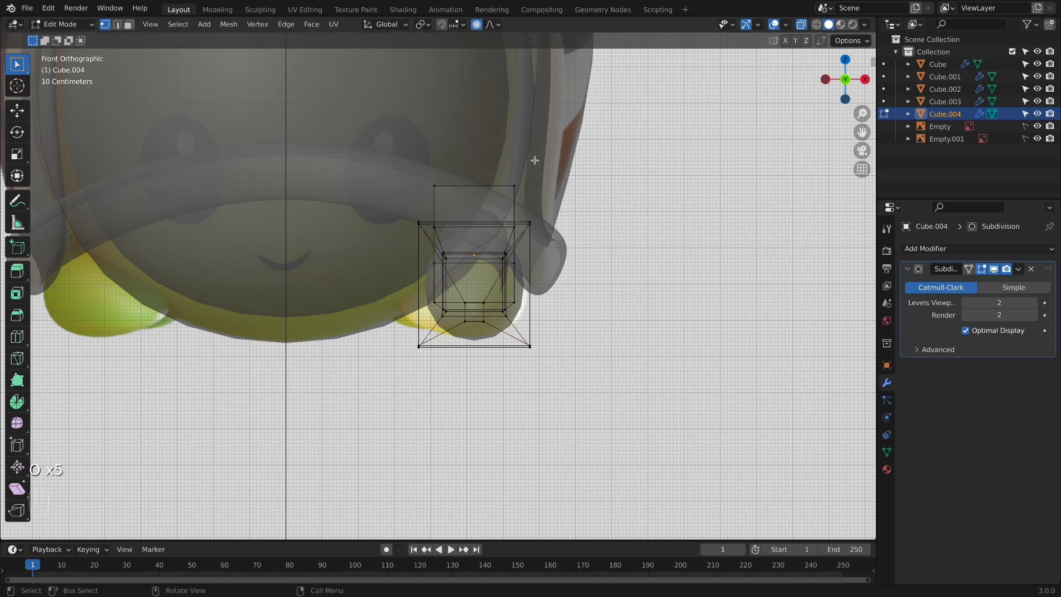
Step: Move the foot's tip vertices along X toward the body's centre with a proportional size of about 0.39 m
drag(459, 296, 490, 333)
key(g)
key(x)
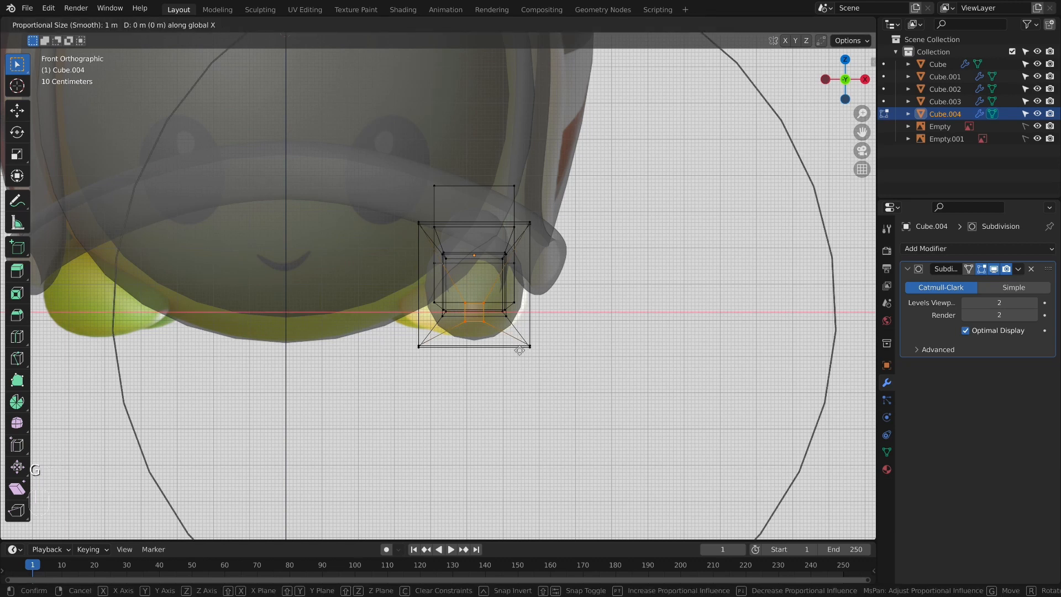
scroll(515, 348, up, 6)
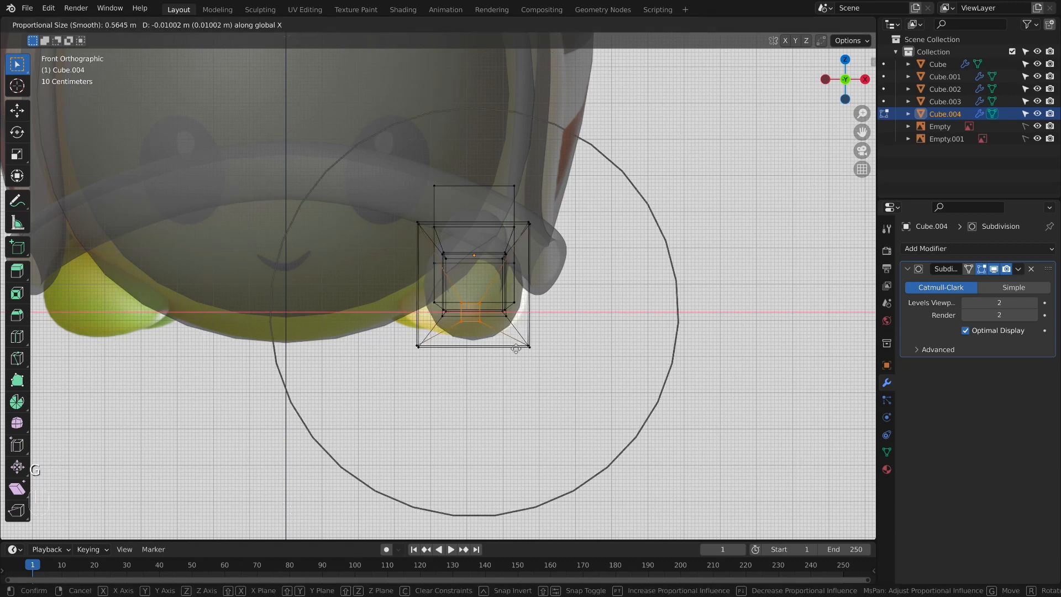
scroll(516, 346, up, 6)
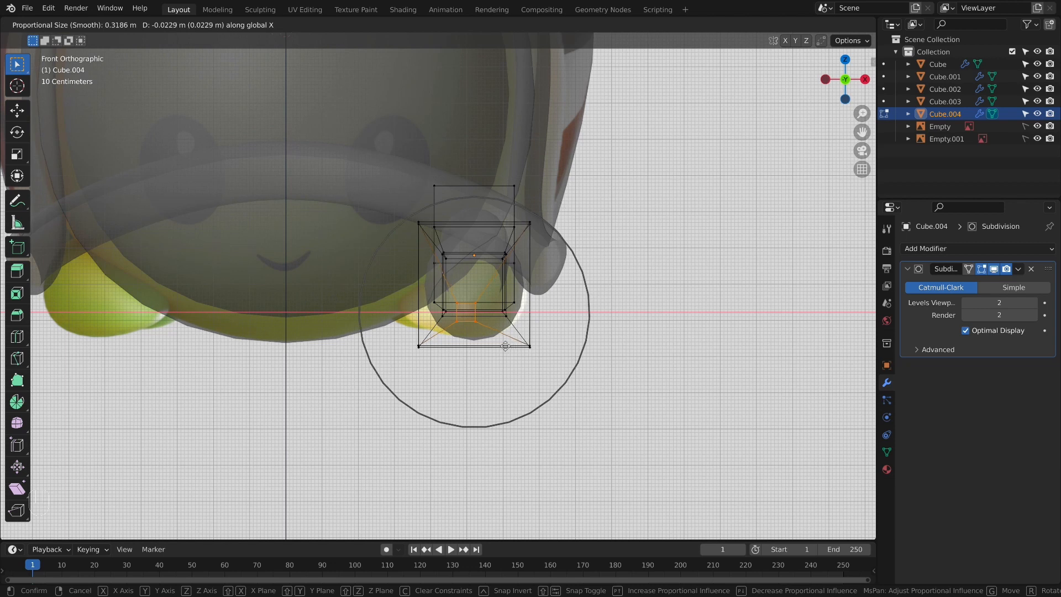
scroll(478, 342, up, 2)
scroll(476, 341, down, 4)
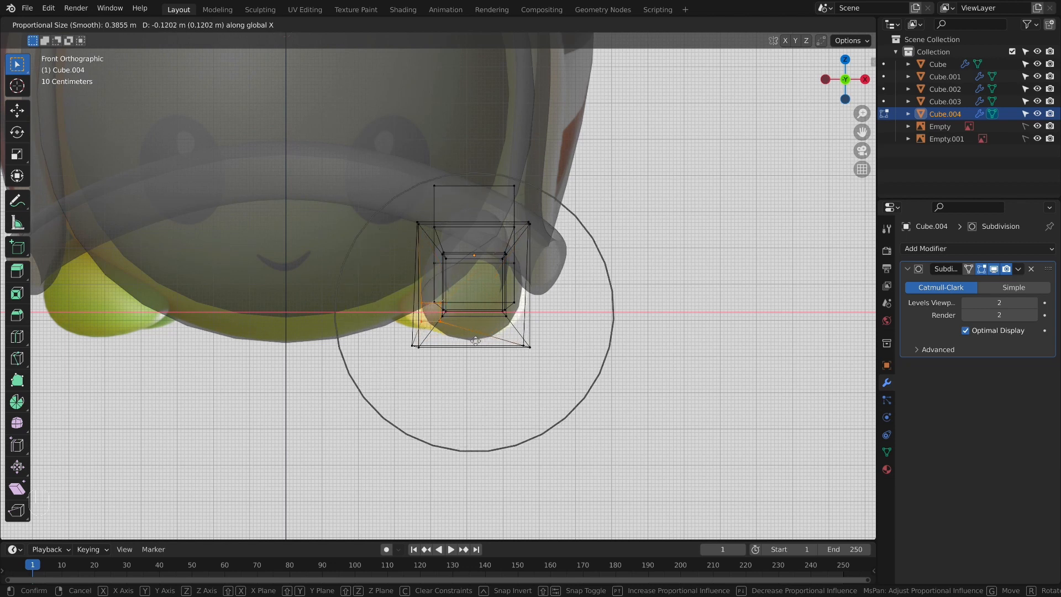
click(444, 339)
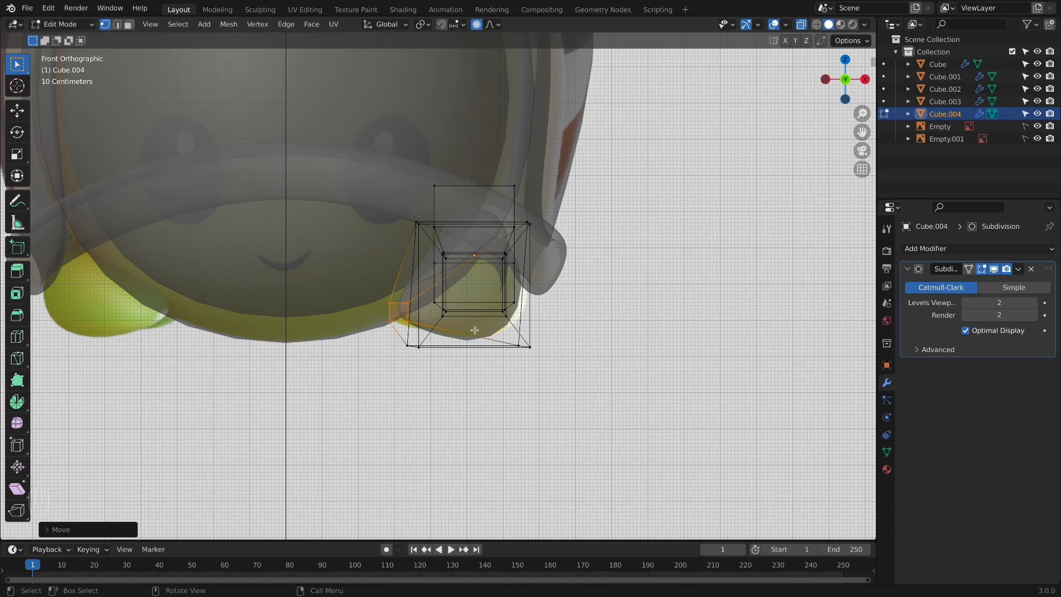
key(s)
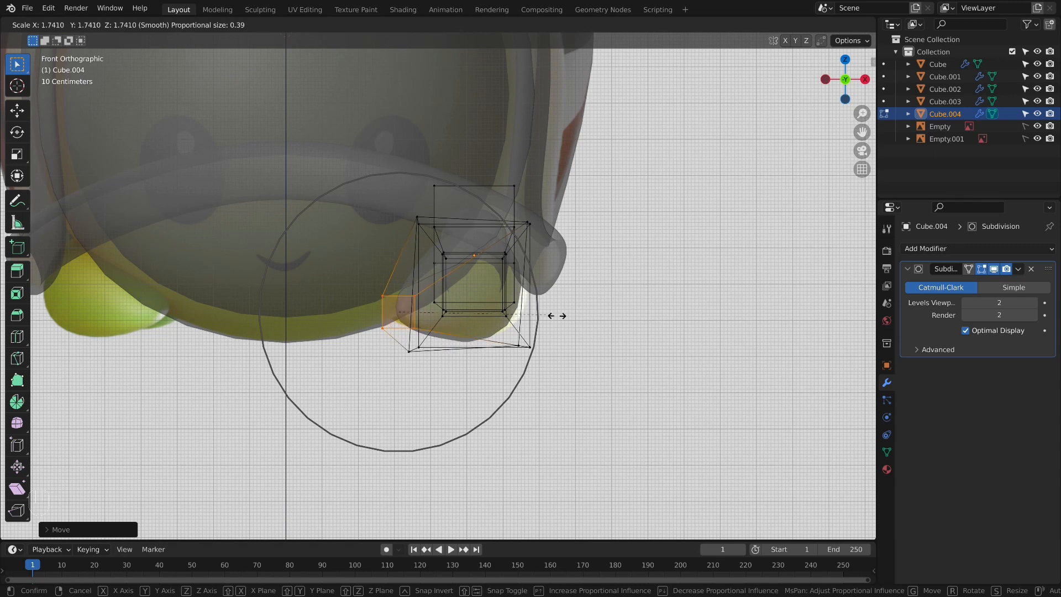
scroll(537, 309, down, 1)
scroll(537, 309, down, 7)
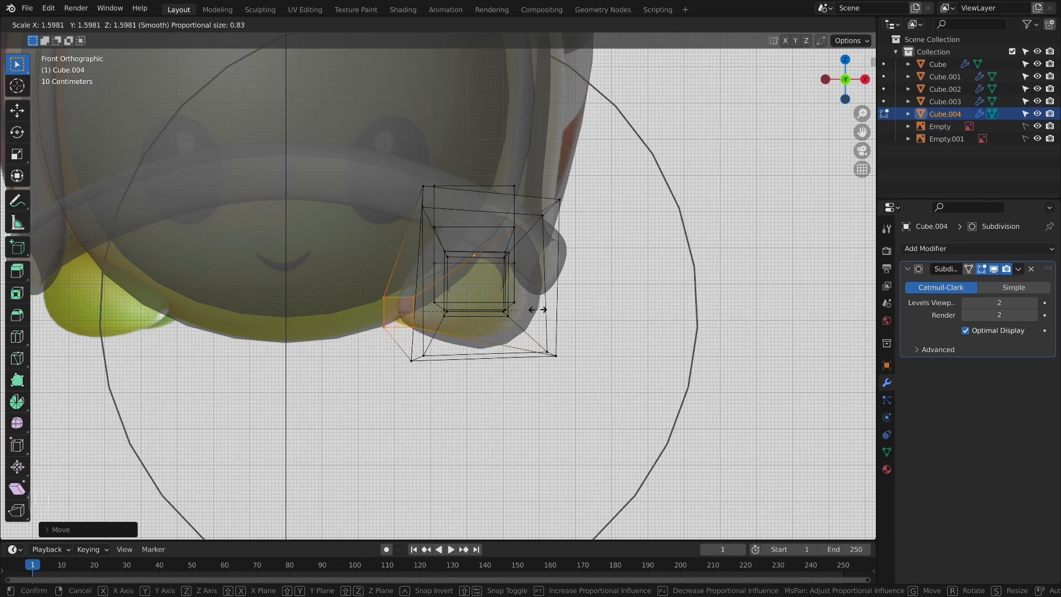
click(470, 316)
scroll(497, 321, up, 4)
key(s)
right_click(521, 325)
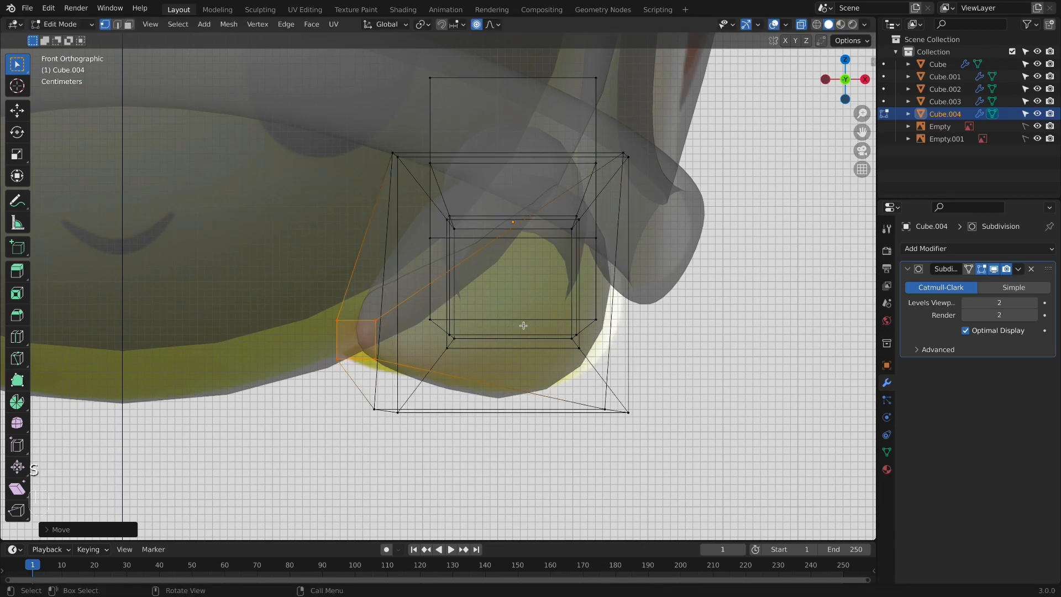
Step: Shrink the foot tip with a proportional size of about 0.16 m and lower it onto the reference outline
key(s)
scroll(431, 326, up, 10)
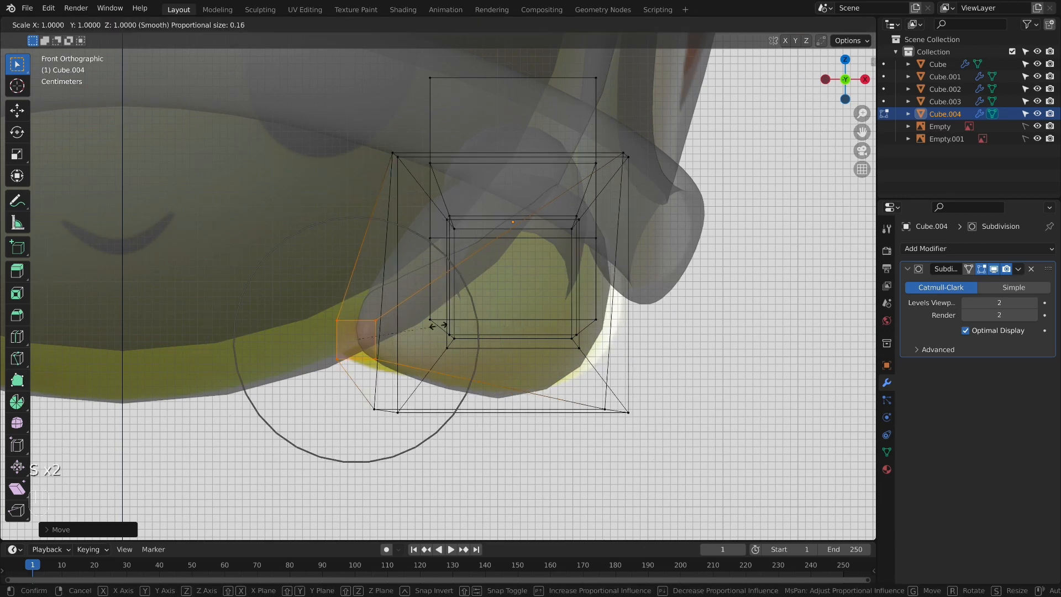
click(406, 325)
key(g)
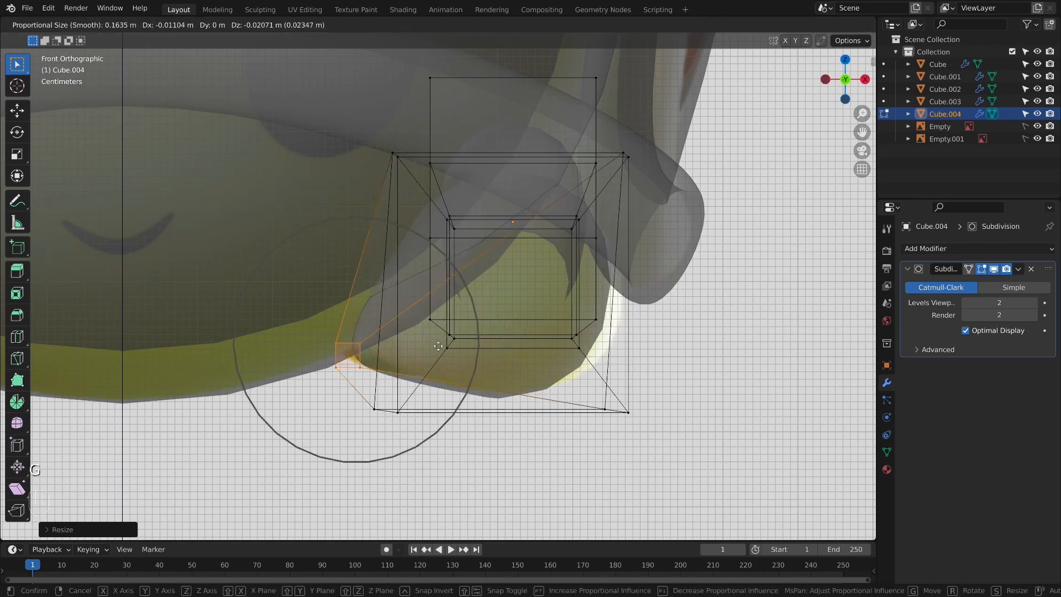
click(438, 345)
Step: Turn off X-ray, return to Object Mode, and apply smooth shading to the reshaped leg
key(alt+z)
key(Tab)
middle_drag(648, 363, 602, 342)
right_click(432, 302)
click(432, 302)
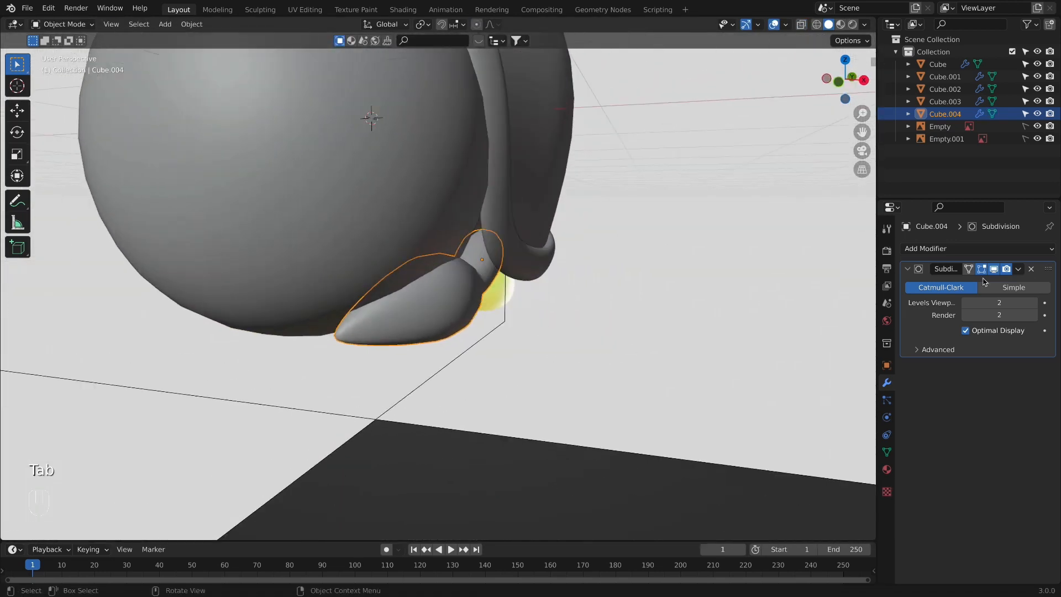
Step: Set the leg's Subdivision modifier to 3 levels for both viewport and render
click(1032, 303)
click(1033, 315)
scroll(593, 290, up, 2)
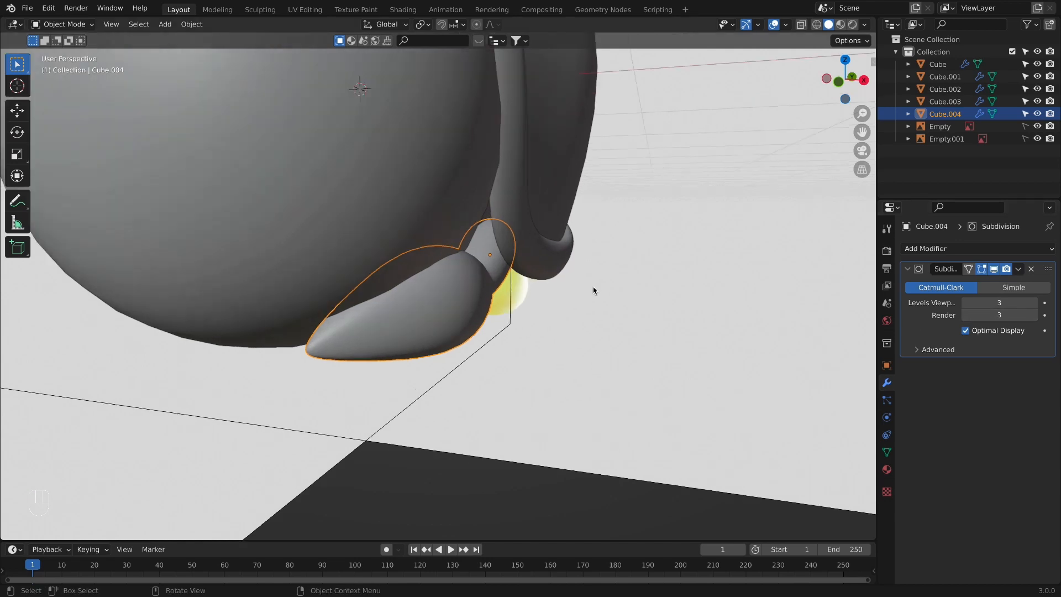
key(Tab)
middle_drag(590, 291, 660, 216)
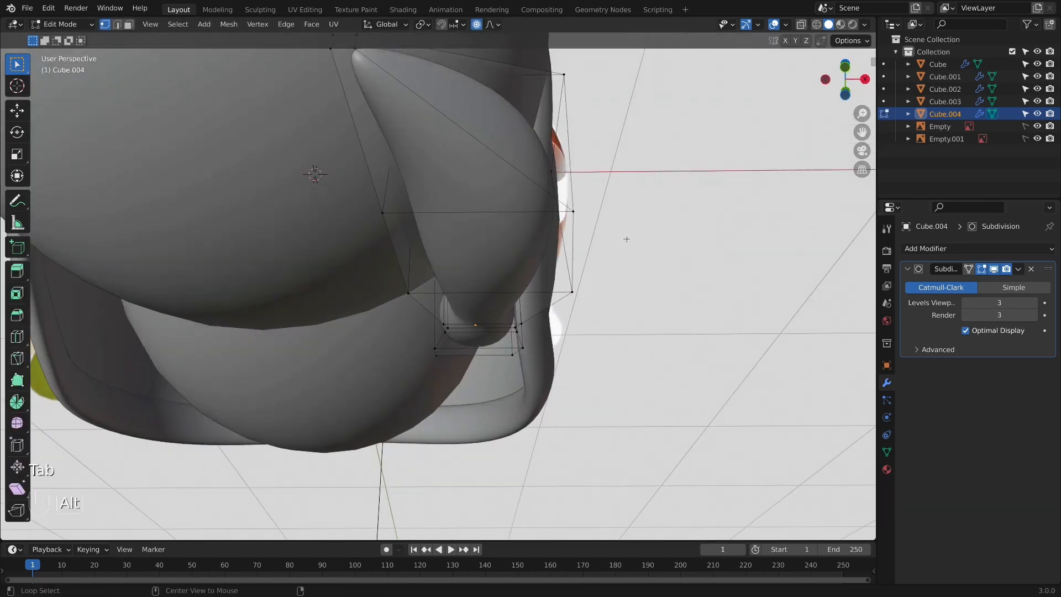
key(Tab)
Step: From the front with X-ray, shift the foot's lower outer vertices outward and its upper outer vertices inward to follow the reference outline
key(KP_1)
key(alt+z)
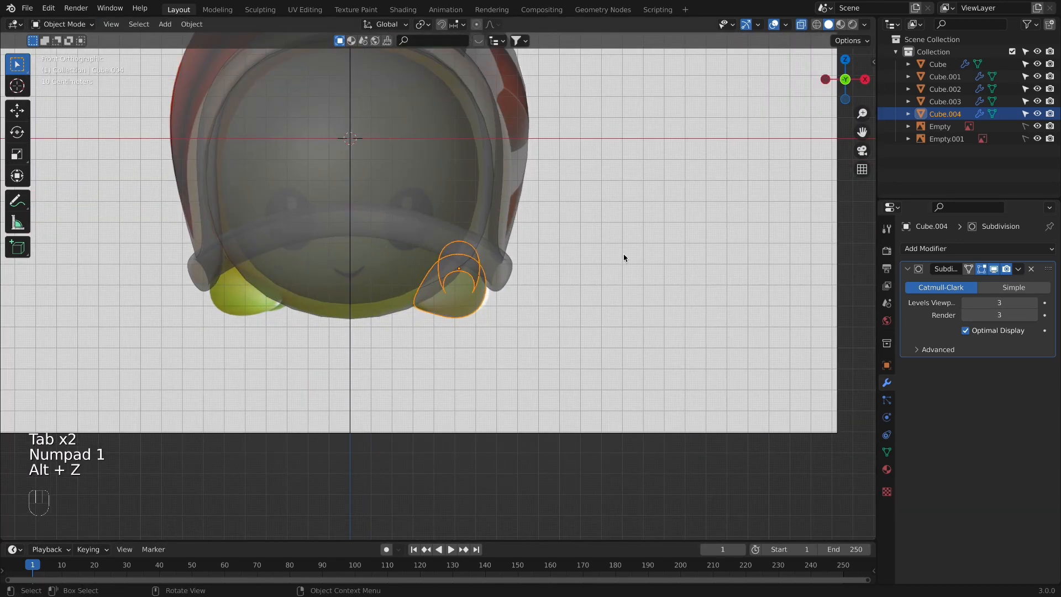
scroll(608, 293, up, 2)
key(Tab)
scroll(558, 342, up, 3)
drag(534, 360, 605, 399)
key(g)
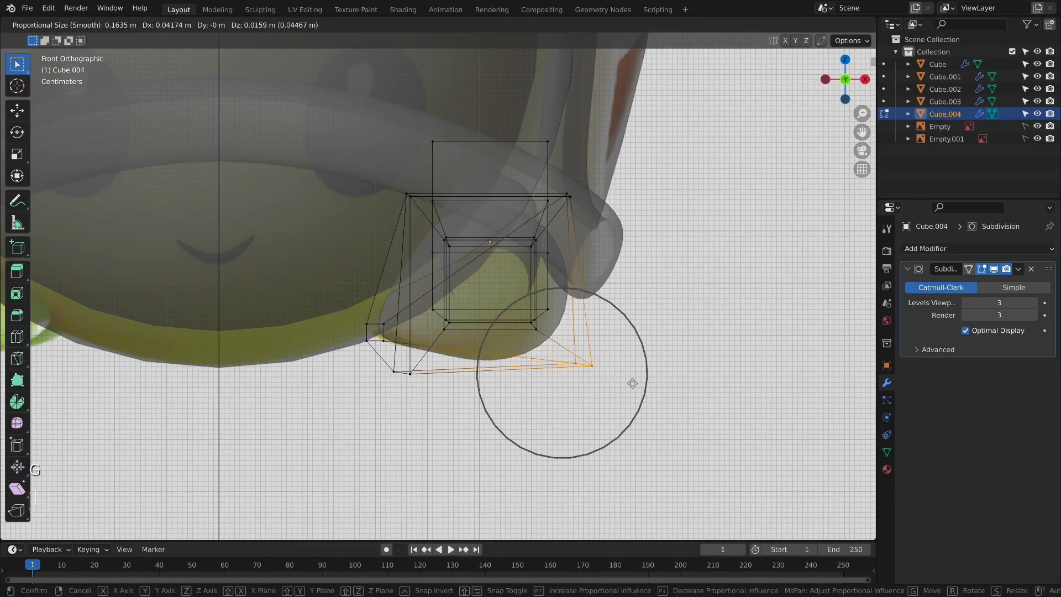
click(632, 383)
click(559, 195)
key(g)
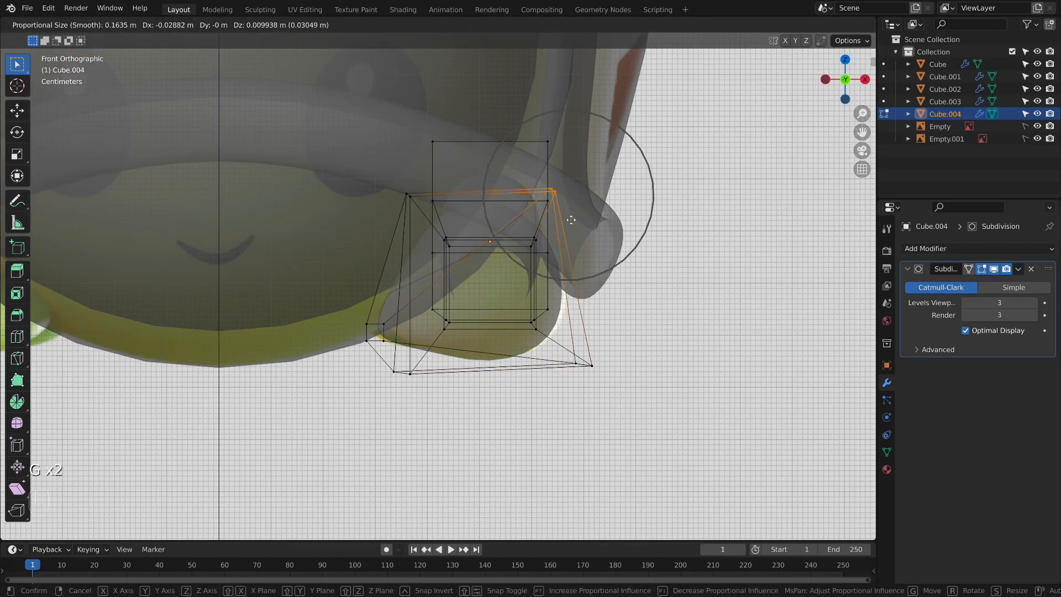
click(571, 221)
Step: Nudge the foot's lower inner vertices outward, lower its upper inner vertices about 0.03 m, and return to Object Mode without X-ray
drag(373, 362, 450, 391)
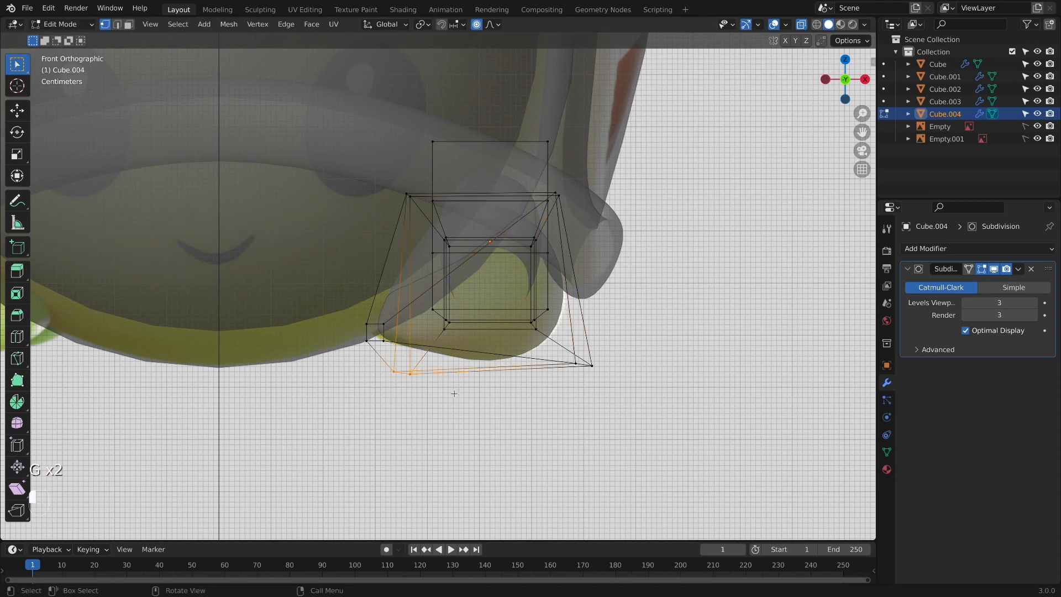
key(g)
click(443, 386)
drag(363, 140, 443, 216)
key(g)
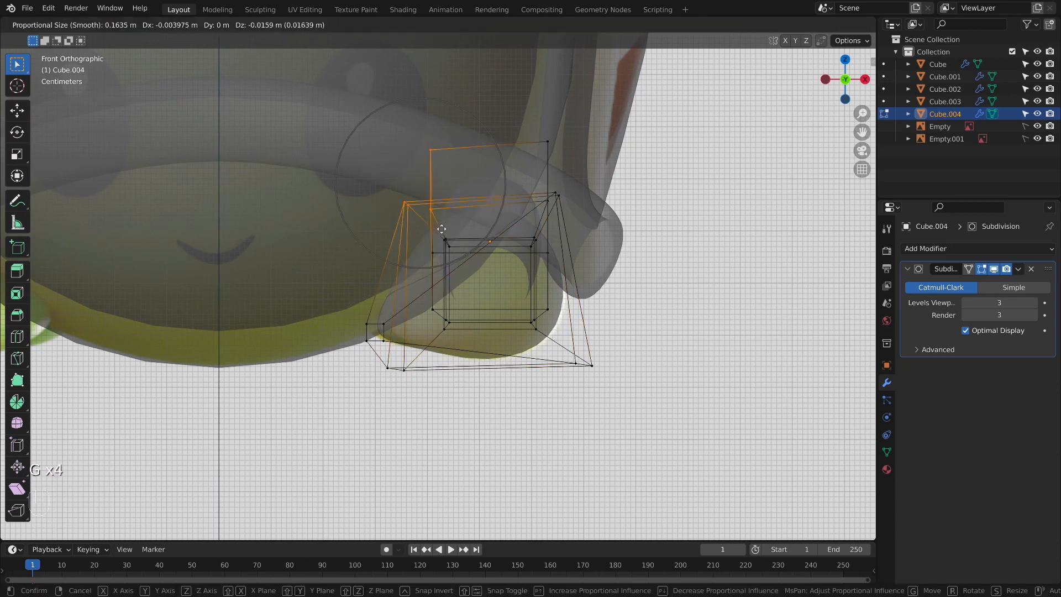
right_click(397, 188)
key(g)
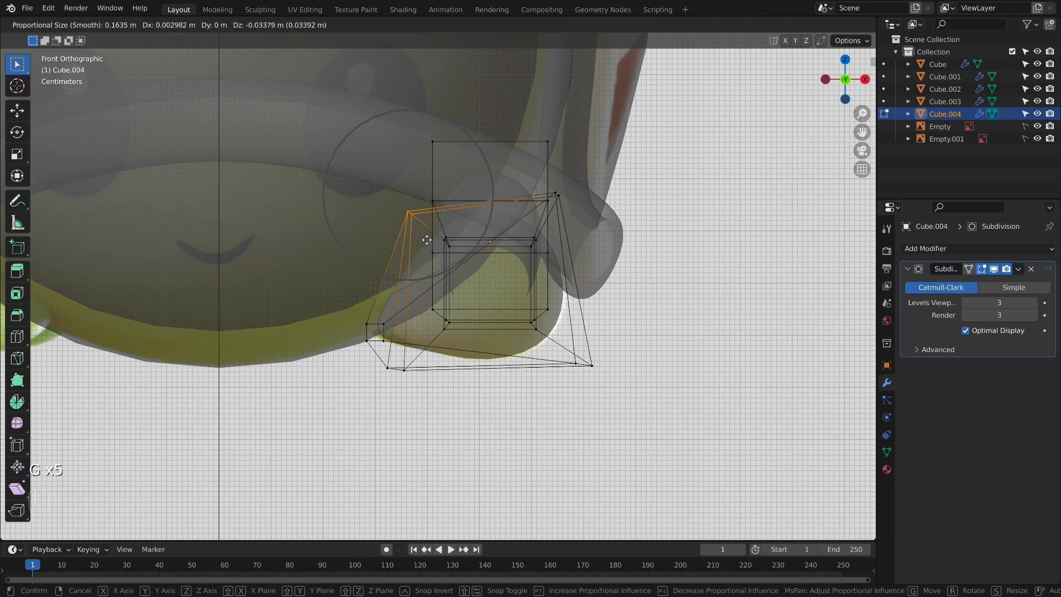
click(426, 240)
key(Tab)
key(alt+z)
middle_drag(597, 367, 448, 369)
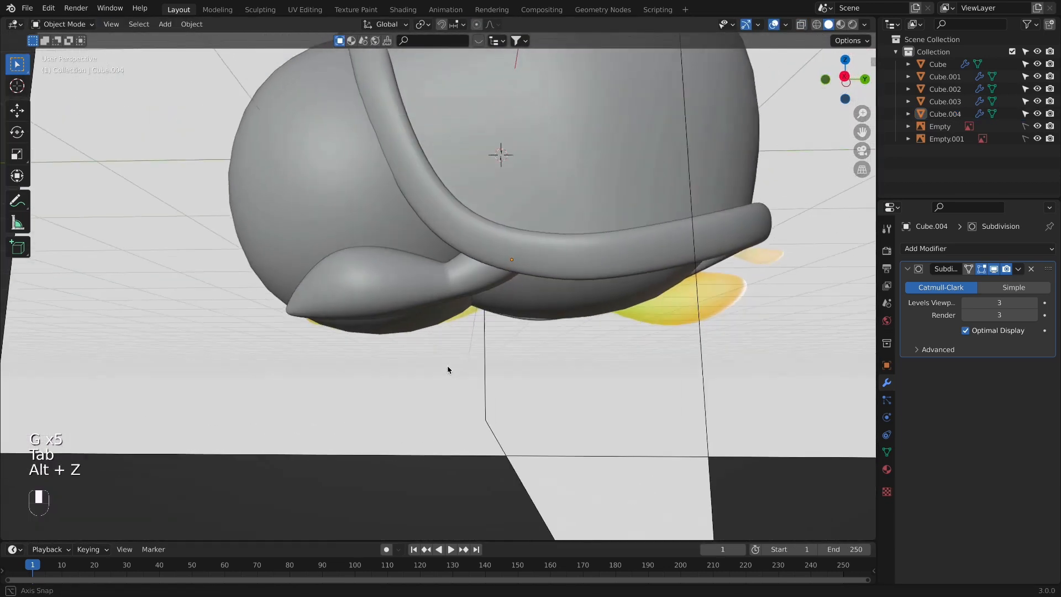
Step: Select the foot's tip vertices in the front view and raise them along Z with a proportional size of about 0.16 m
click(426, 272)
key(KP_1)
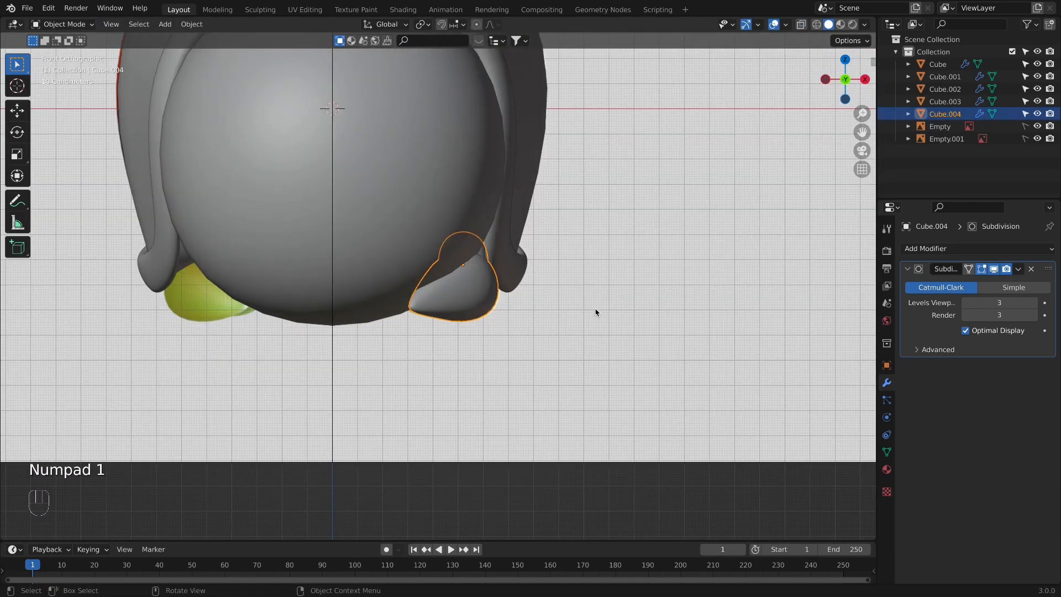
key(super)
key(Tab)
scroll(463, 302, up, 2)
key(alt+z)
click(396, 311)
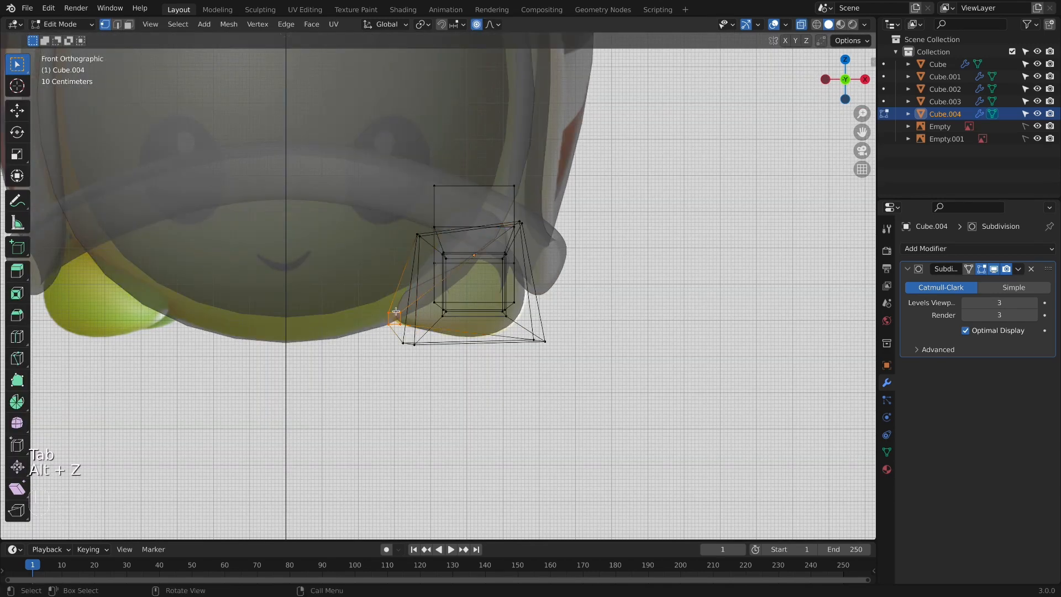
key(alt+z)
key(g)
key(z)
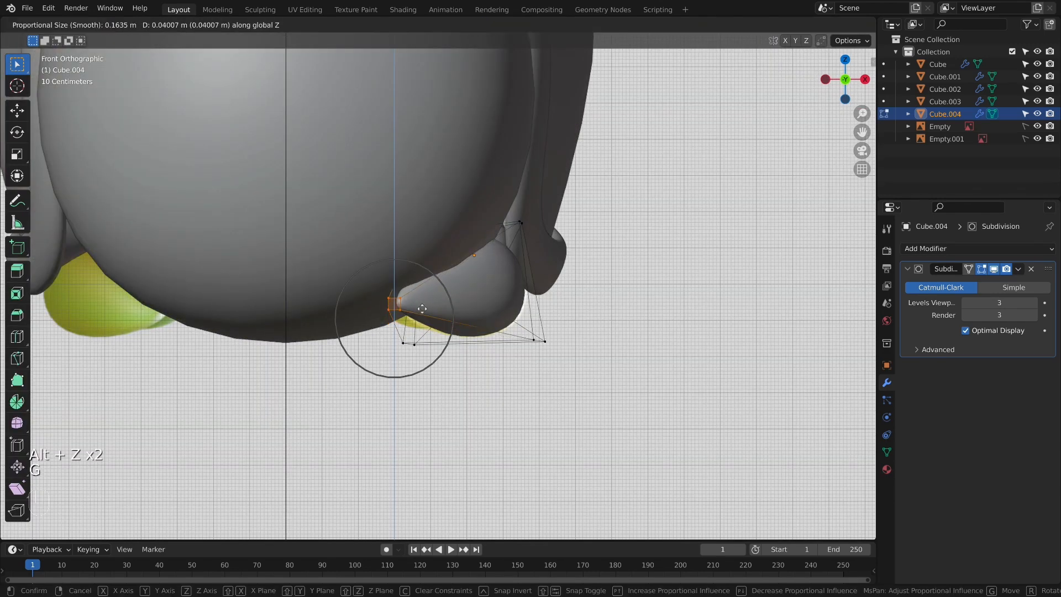
click(421, 312)
Step: Raise the foot tip about 0.02 m further along Z, checking against the reference, and return to Object Mode
key(alt+z)
key(alt+z)
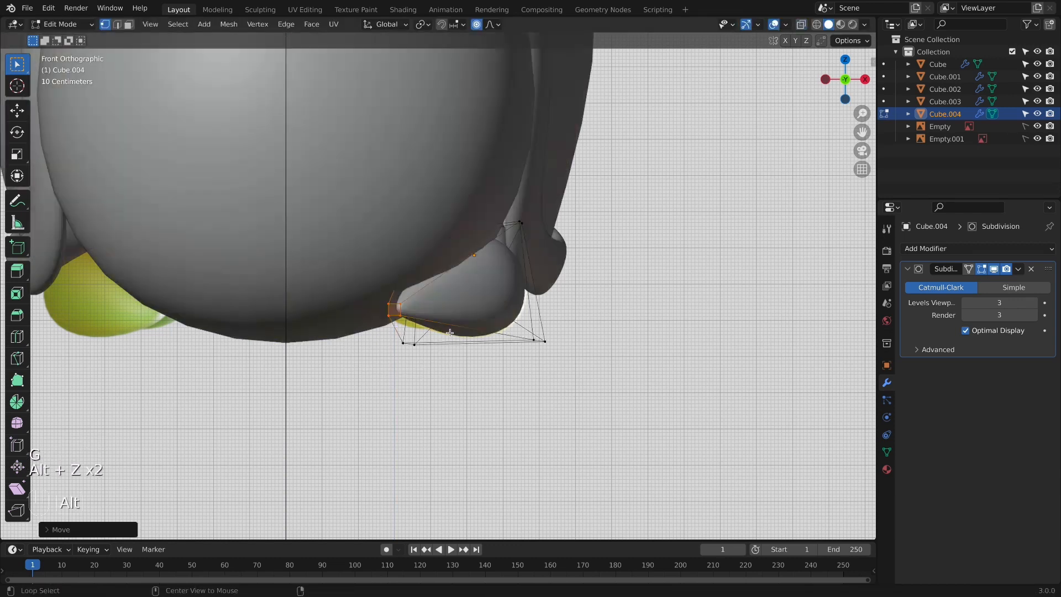
key(g)
key(z)
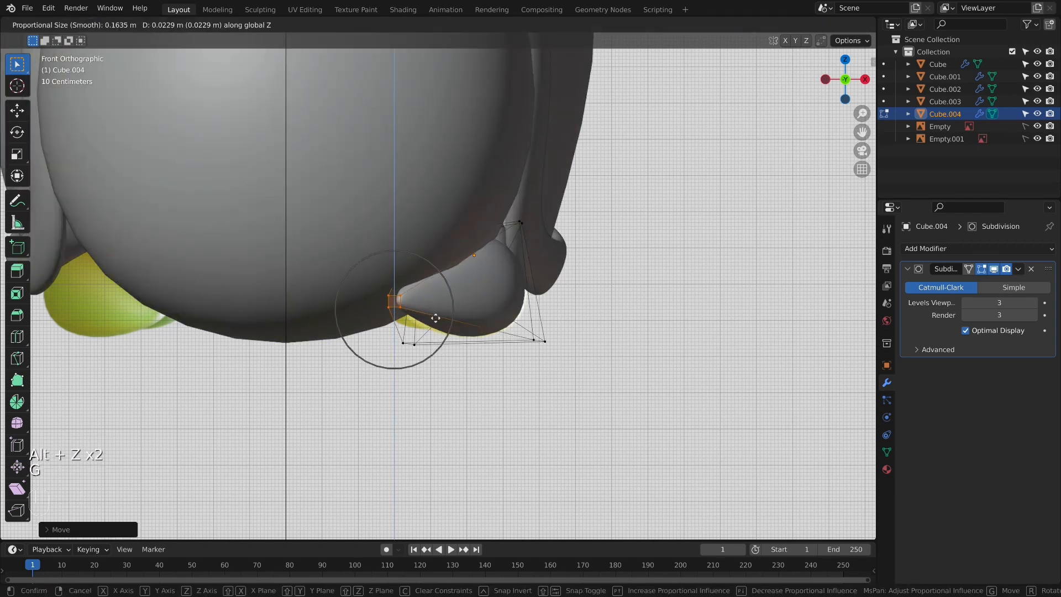
key(alt+z)
key(alt+z)
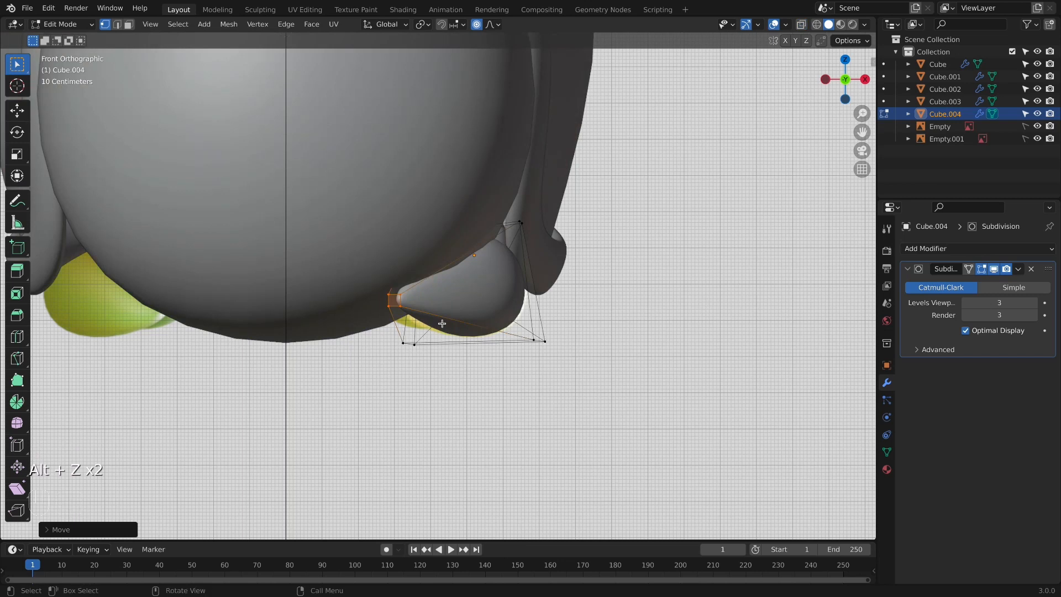
click(441, 326)
key(alt+z)
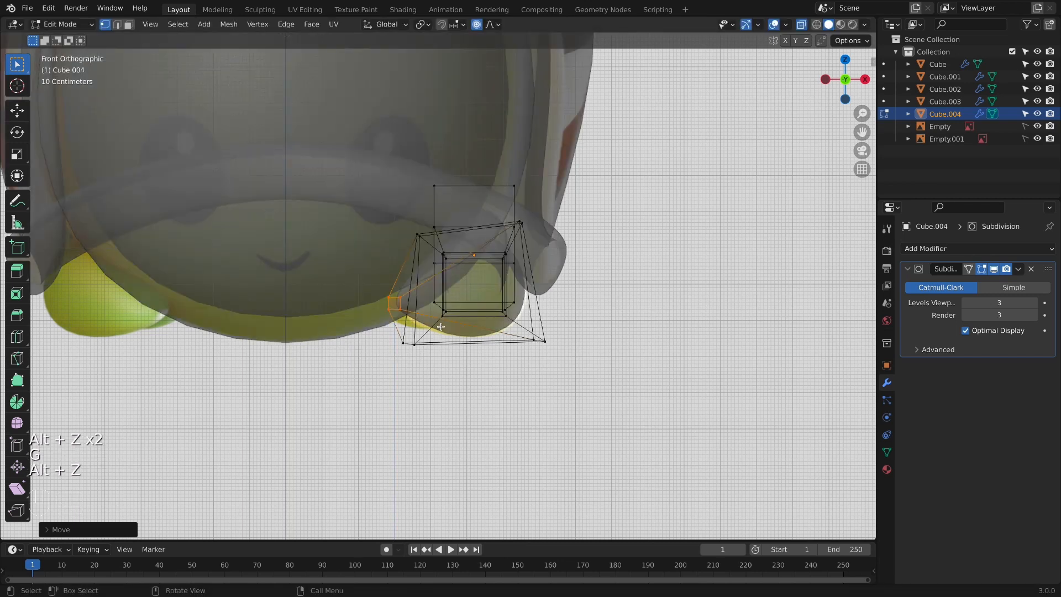
key(alt+z)
key(Tab)
Step: Try applying all transforms to the leg and undo it
scroll(440, 326, down, 5)
middle_drag(521, 322, 463, 322)
key(super+a)
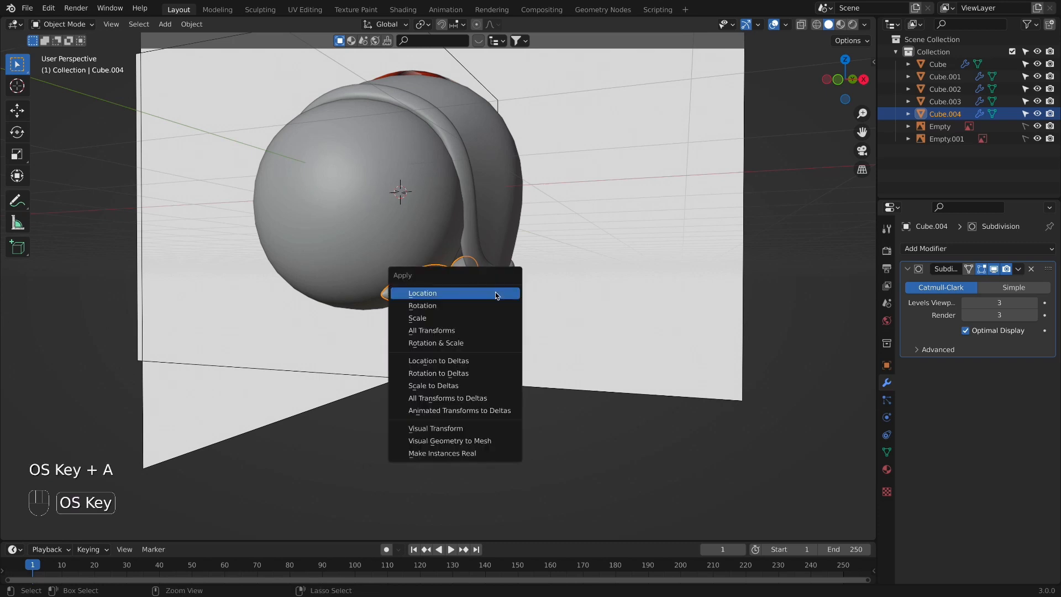
click(485, 327)
key(KP_1)
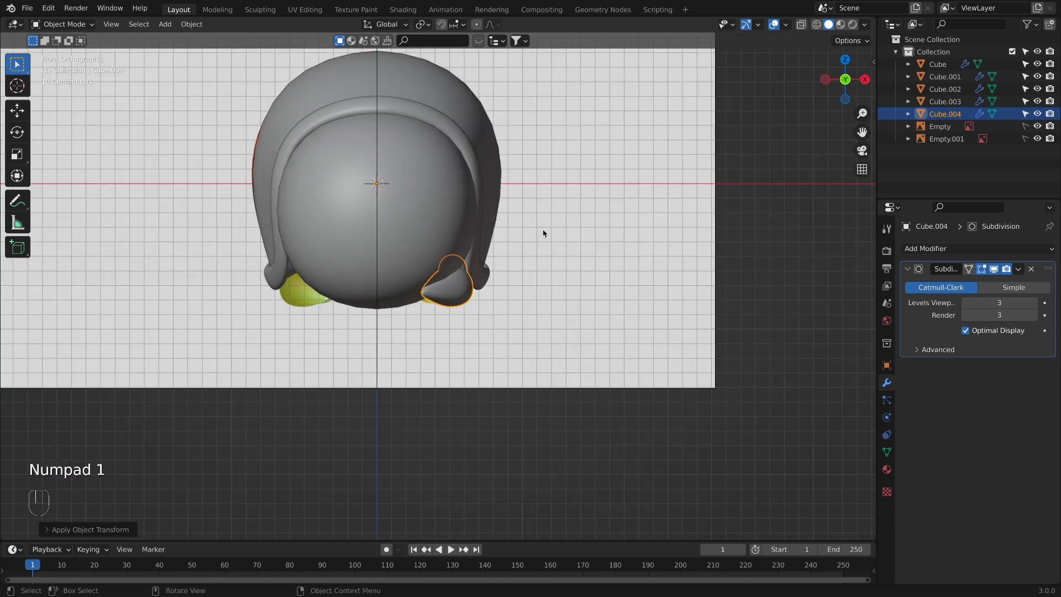
key(n)
key(super+z)
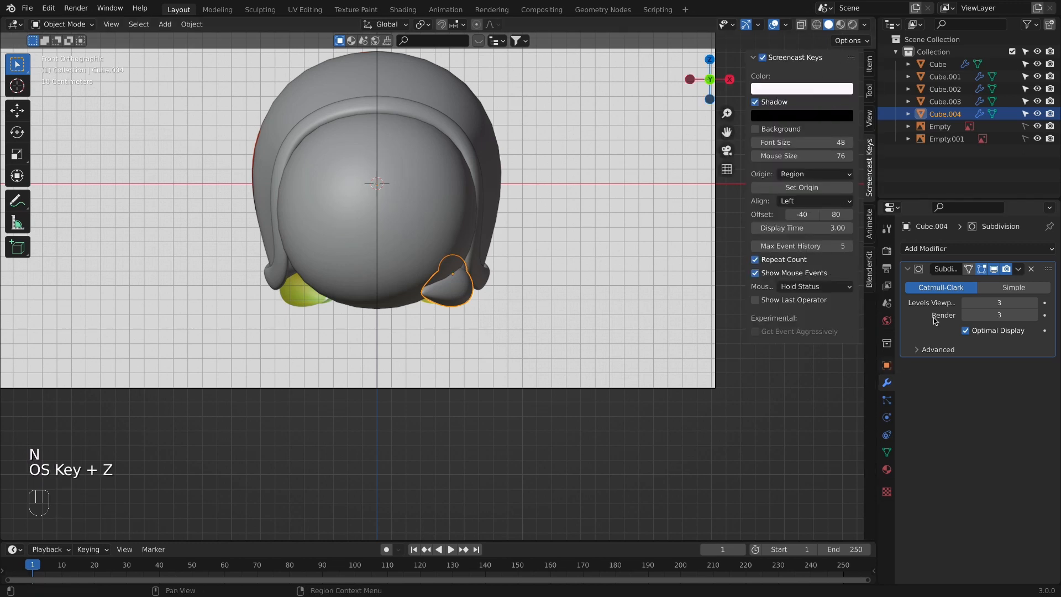
Step: Add a Mirror modifier on the X axis to the leg and place it above the Subdivision modifier
click(945, 248)
click(794, 391)
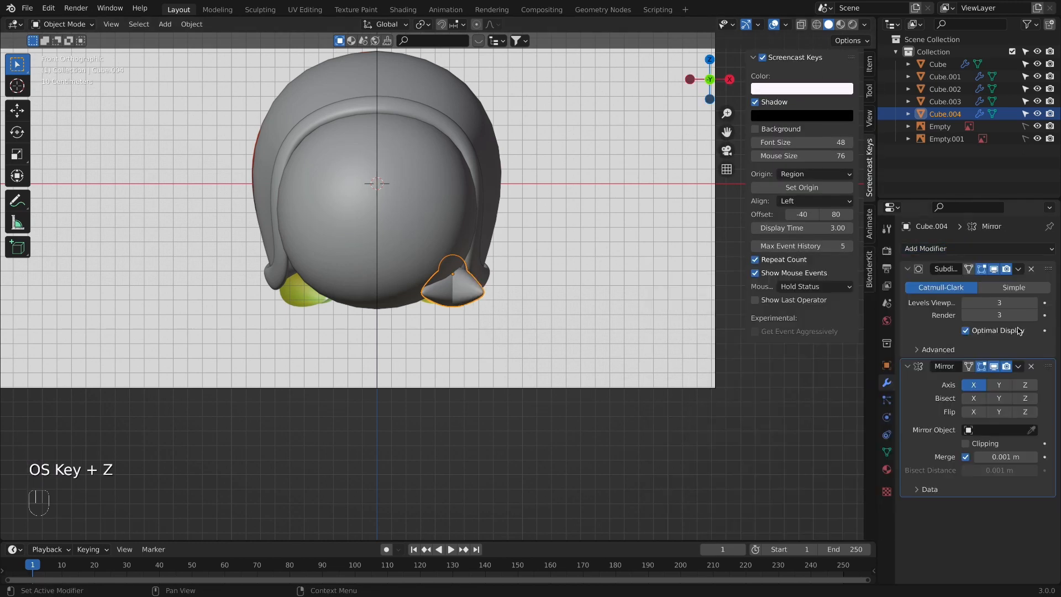
drag(1048, 366, 1047, 270)
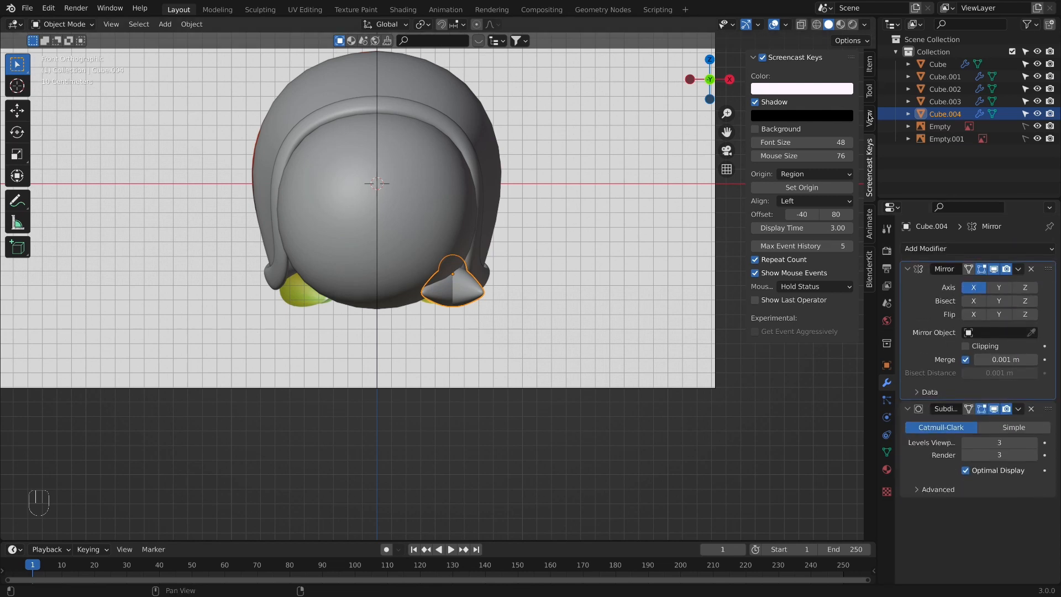
Step: Show the leg's transform values and apply all transforms so it mirrors across the world centre
click(869, 65)
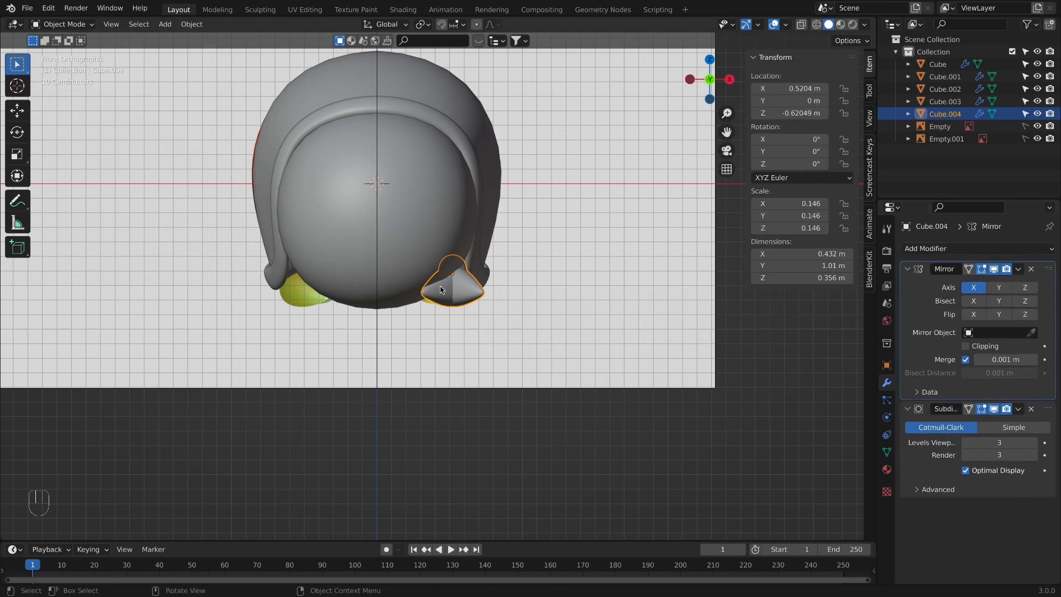
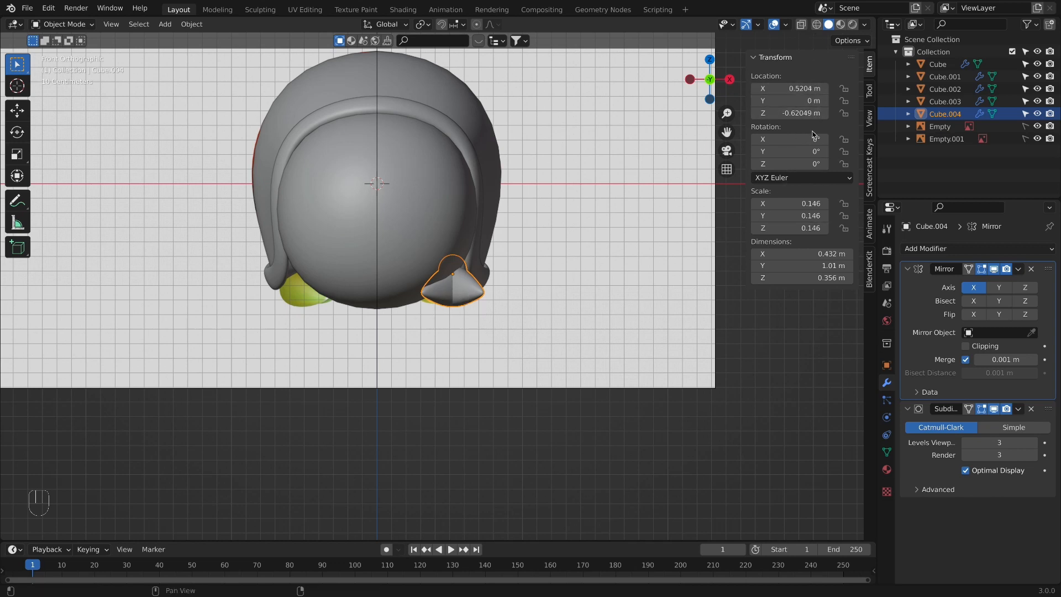
key(super+a)
click(519, 238)
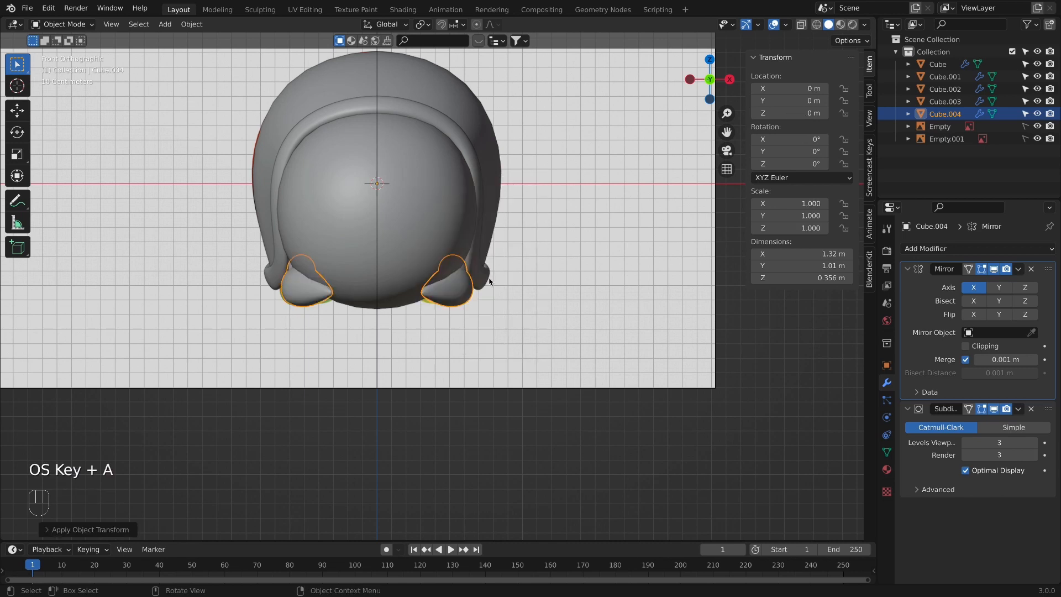
click(619, 314)
middle_drag(619, 314, 497, 344)
scroll(461, 272, up, 1)
Step: Extrude the leg's upper end face in the side view, back and up to about Y 0.31 m and Z -0.48 m
click(465, 273)
scroll(465, 273, up, 3)
key(Tab)
key(alt+z)
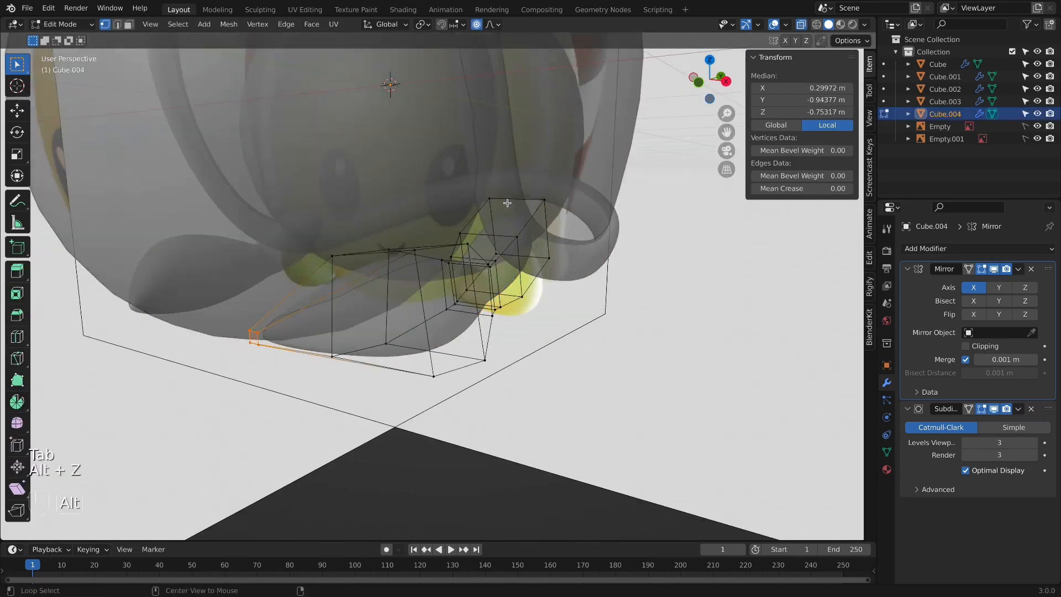
alt+click(507, 203)
alt+shift+click(539, 252)
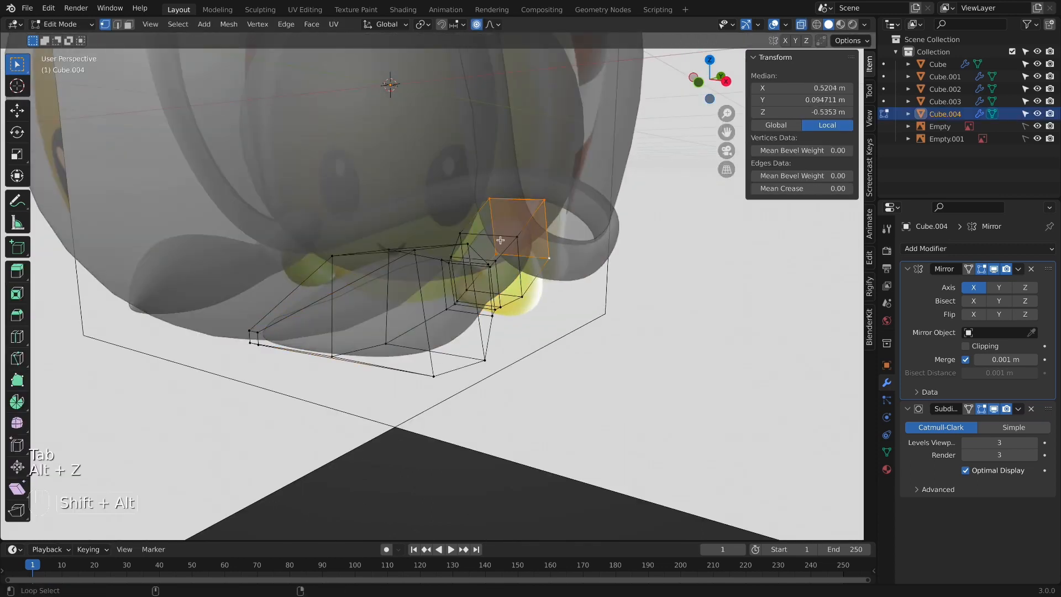
key(KP_3)
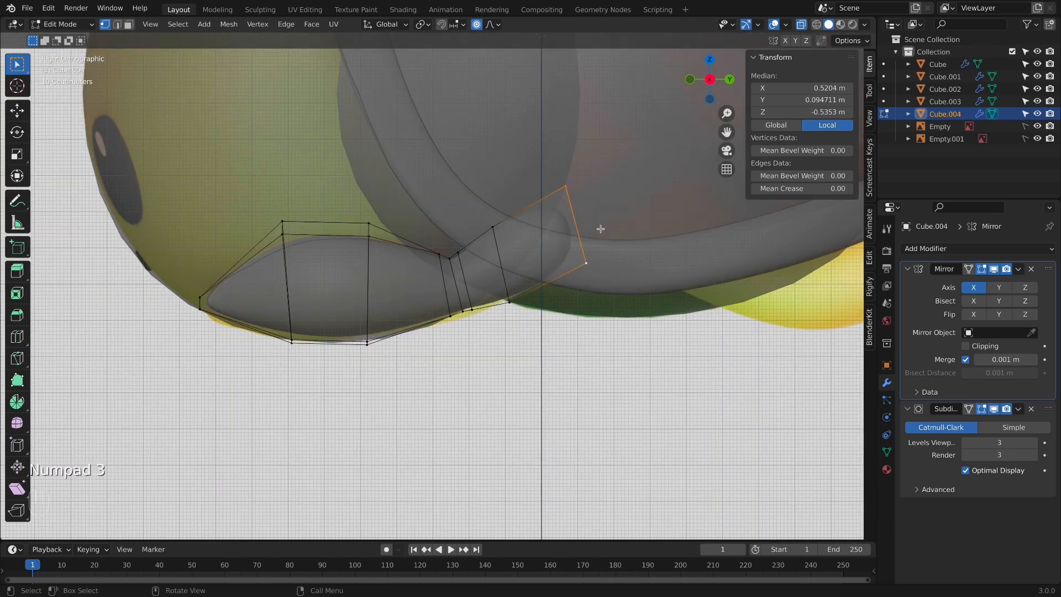
key(e)
key(g)
middle_drag(723, 311, 699, 305)
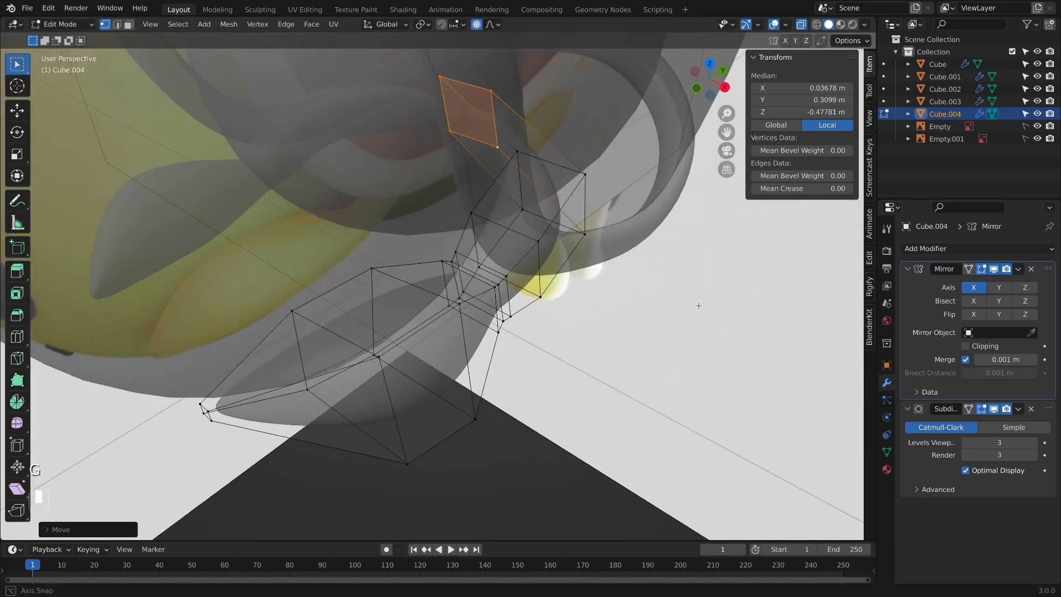
Step: Move the extruded end face to about X 0.27 m and shift the neighbouring edge loop inward along X, then return to Object Mode
key(g)
click(723, 216)
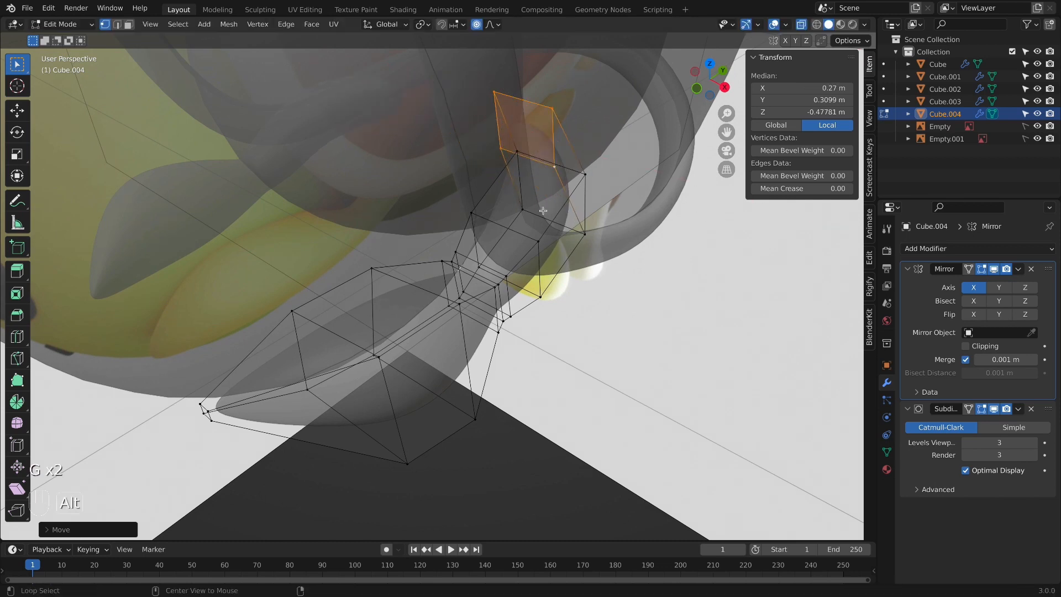
alt+click(540, 216)
key(g)
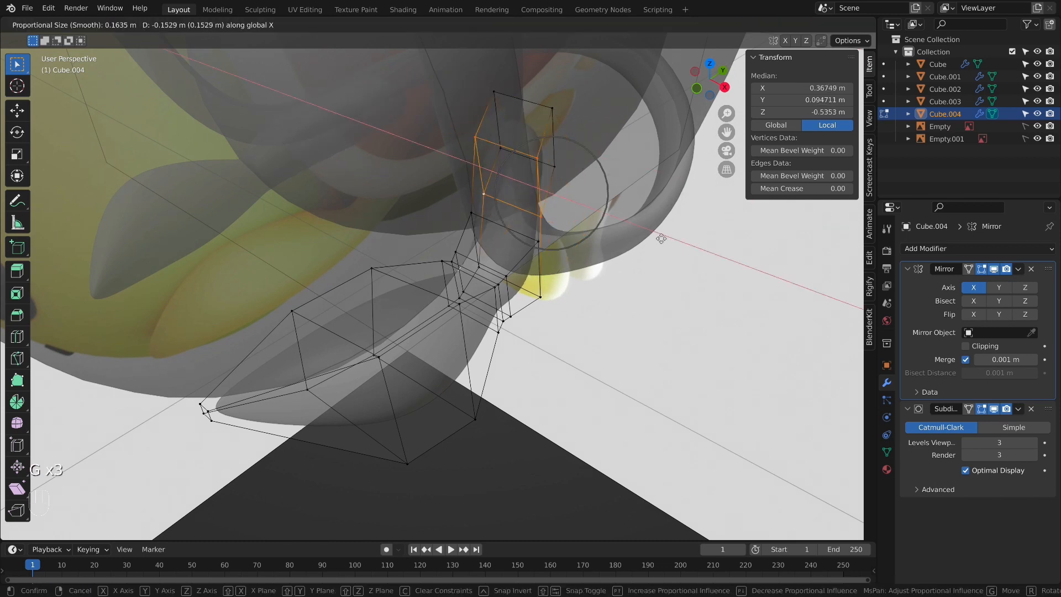
click(668, 242)
key(alt+z)
key(Tab)
middle_drag(734, 356, 658, 256)
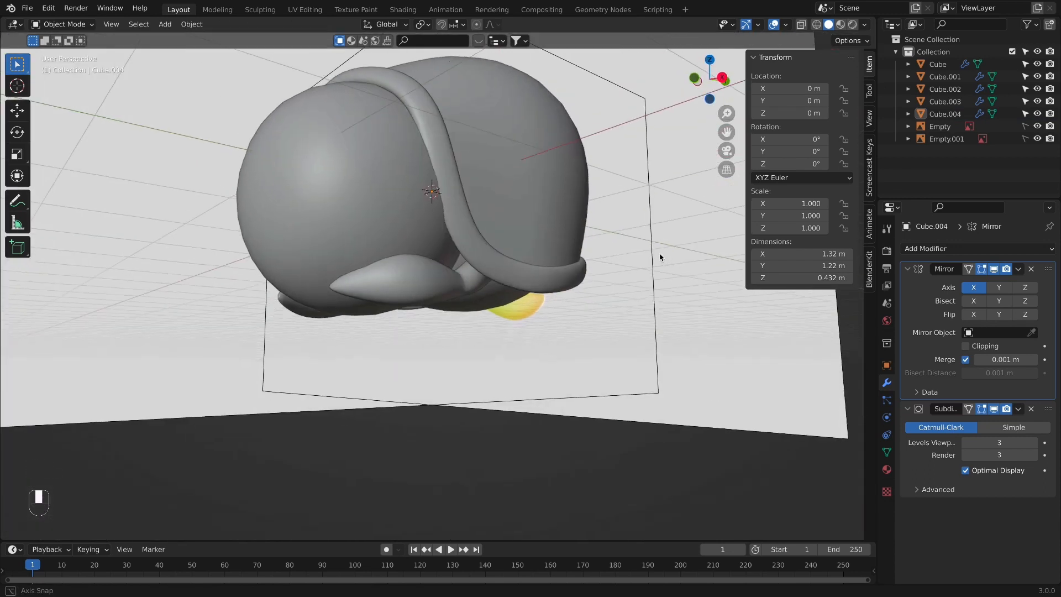
Step: Duplicate the front legs in the side view and move the copy about 1.51 m along Y to the rear leg reference
key(KP_1)
key(KP_3)
scroll(617, 281, down, 2)
shift+middle_drag(618, 284, 546, 248)
scroll(442, 282, up, 2)
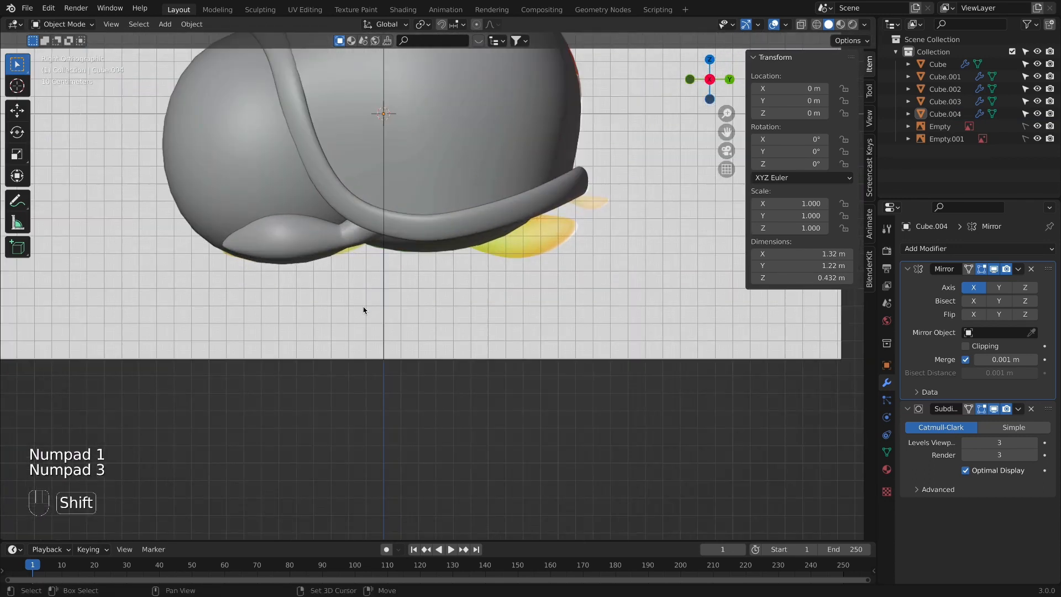
shift+middle_drag(362, 307, 283, 343)
click(228, 285)
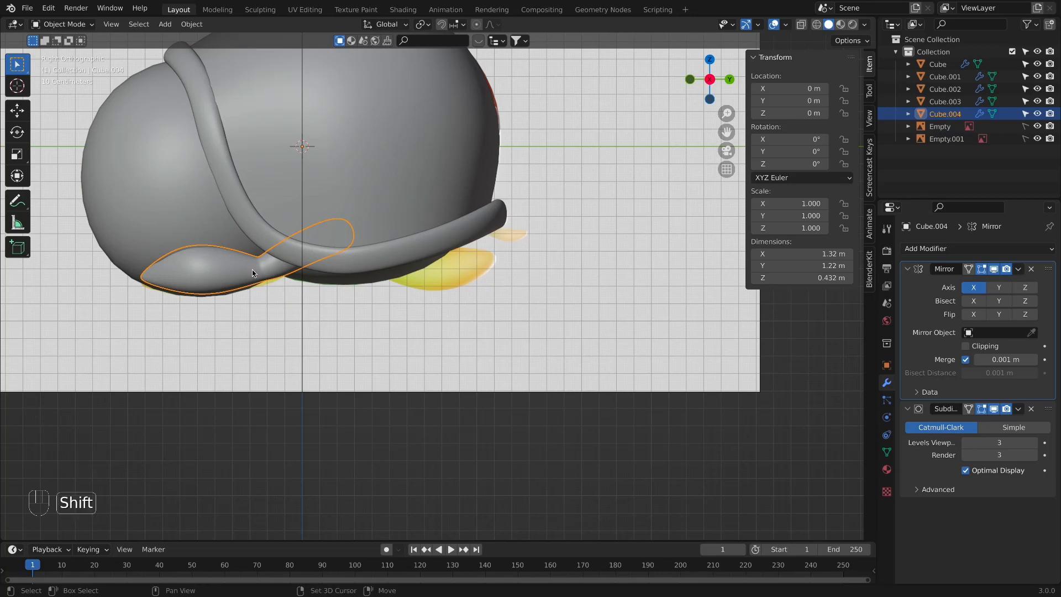
key(shift+d)
key(x)
key(y)
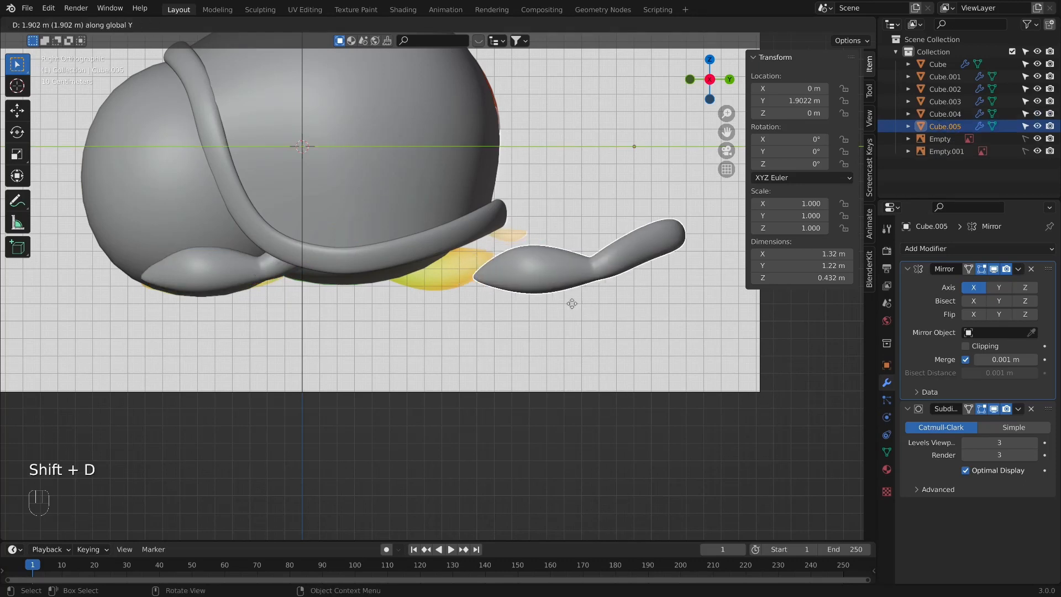
click(516, 298)
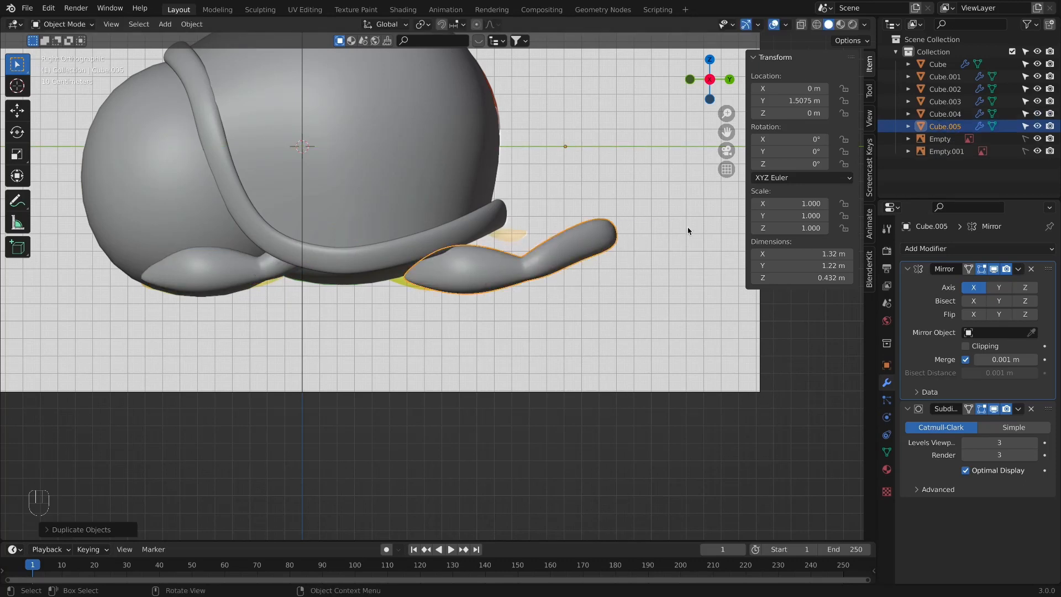
Step: Rotate the rear leg copy to 170° about X and move it to about Y 0.32 m, Z -1.59 m, beneath the rear leg reference
key(r)
click(636, 114)
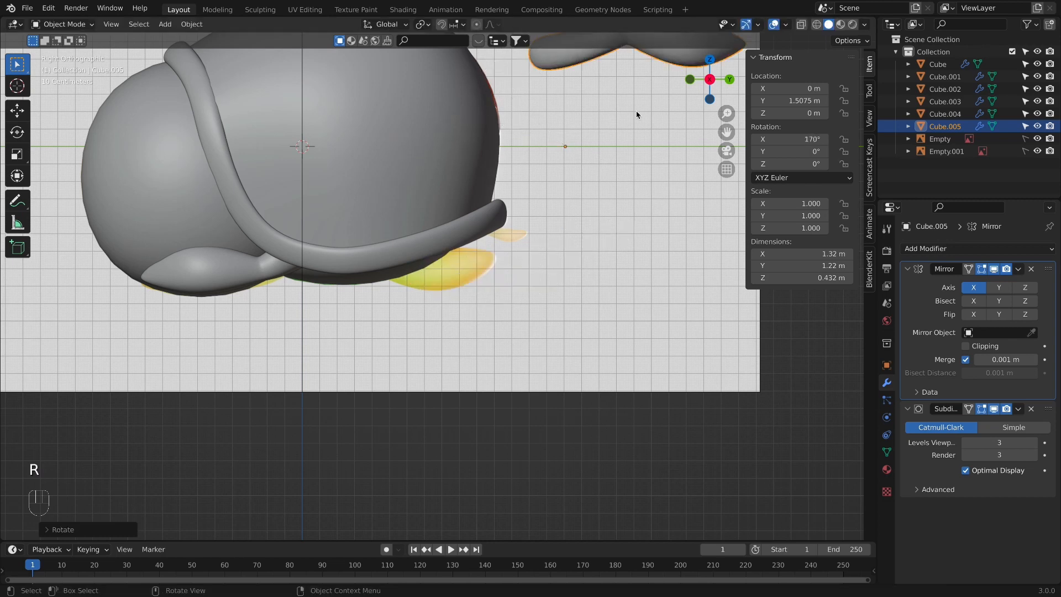
key(g)
click(434, 389)
Step: Edit the copy's mesh with X-ray on, rotating the upper end section and moving it up to straighten the leg
key(Tab)
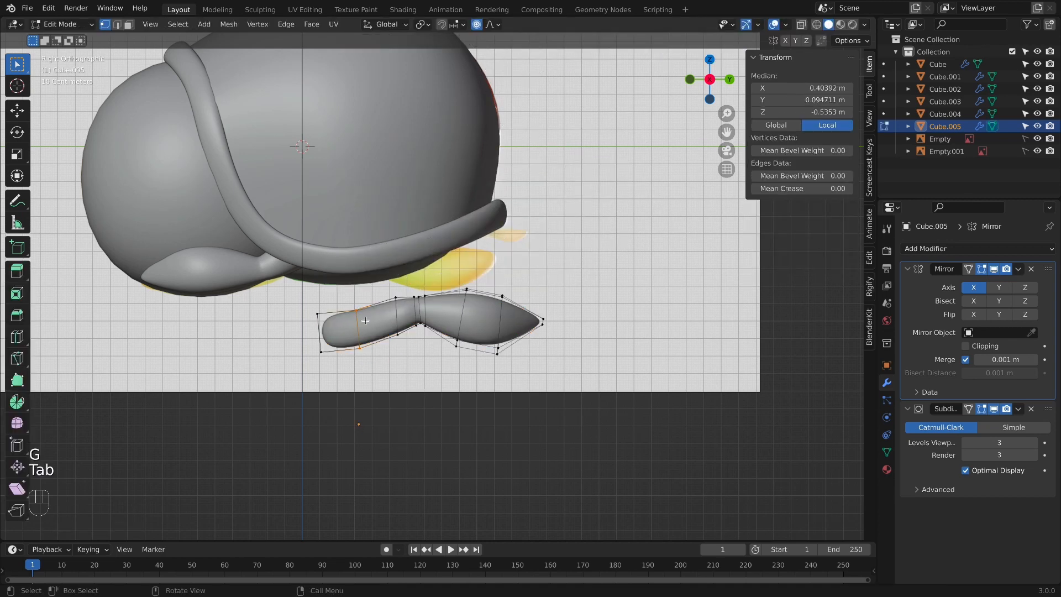
key(alt+z)
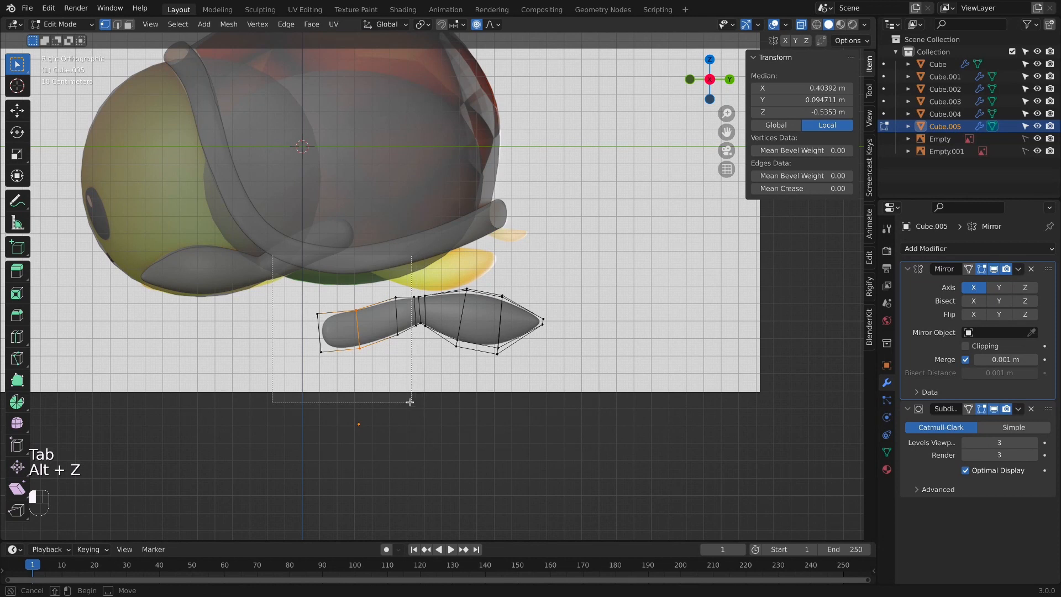
key(r)
click(441, 217)
key(g)
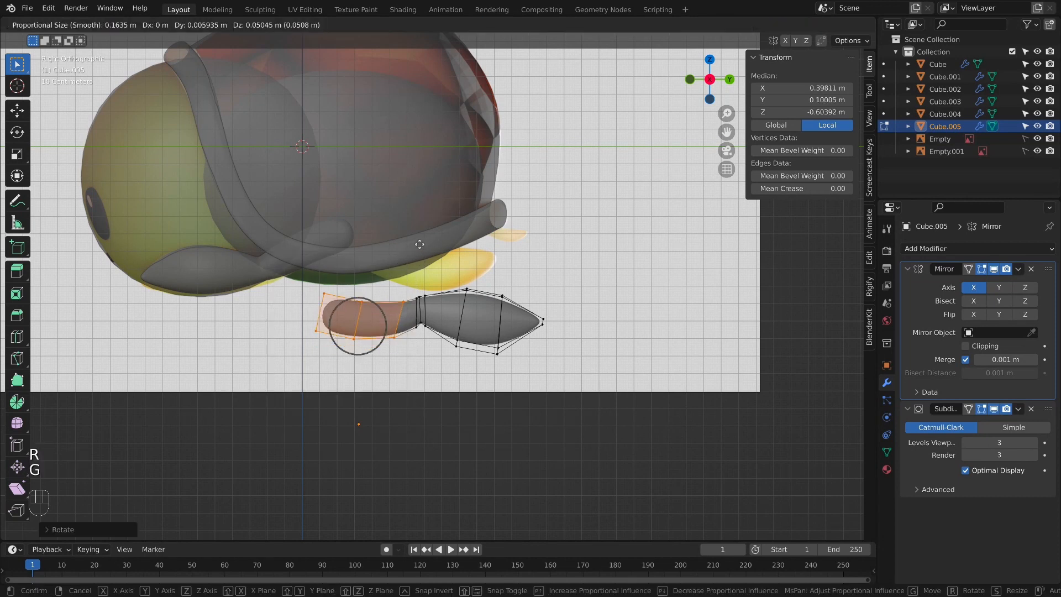
click(434, 296)
Step: Dissolve one edge loop at the leg's narrow joint and scale up the adjacent loop to thicken it
scroll(434, 296, up, 1)
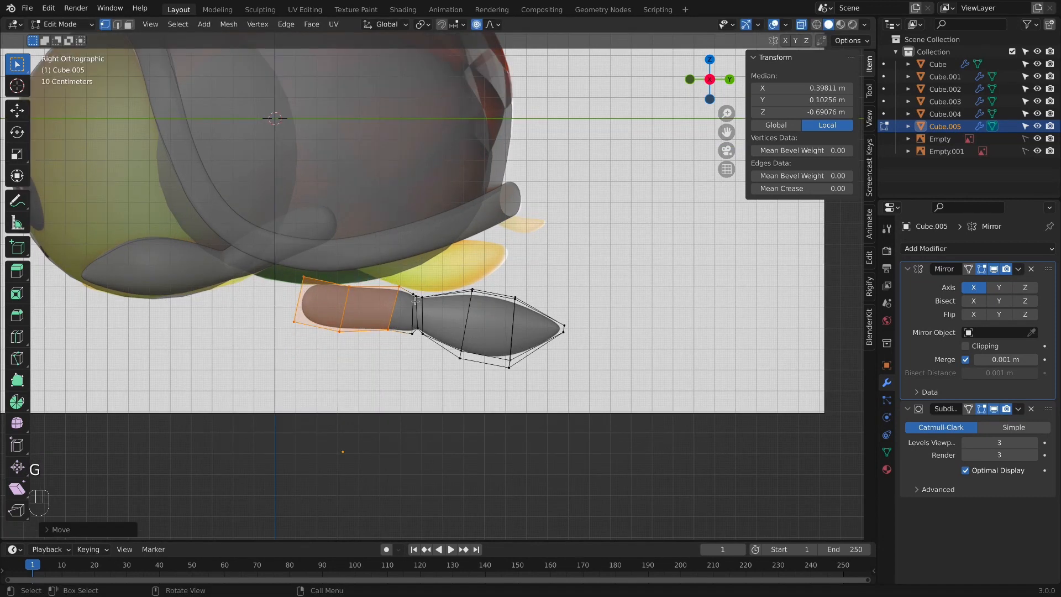
drag(434, 357, 434, 357)
alt+click(418, 321)
key(x)
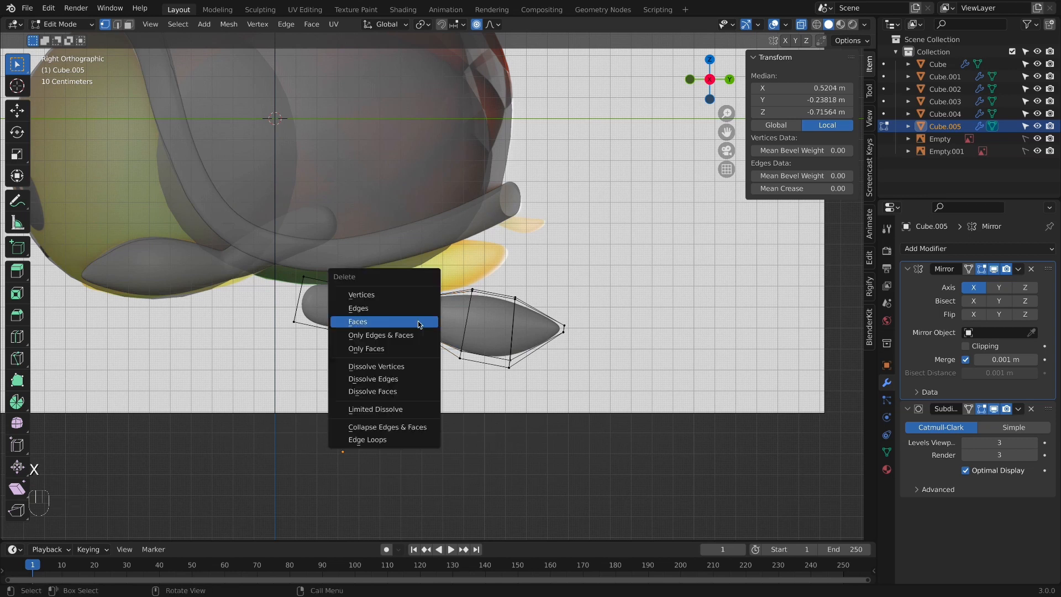
click(383, 380)
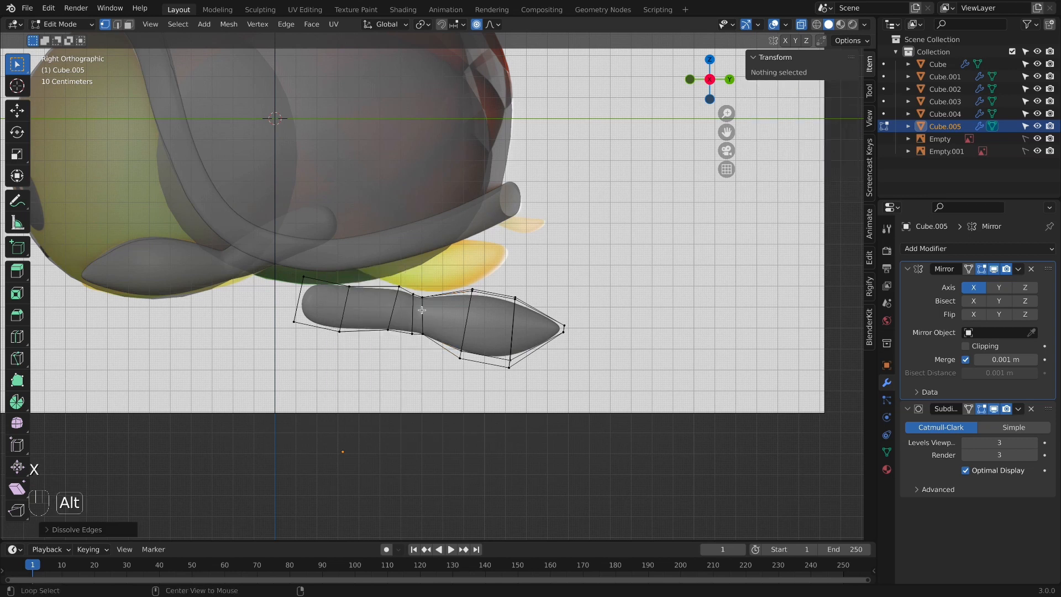
alt+click(422, 310)
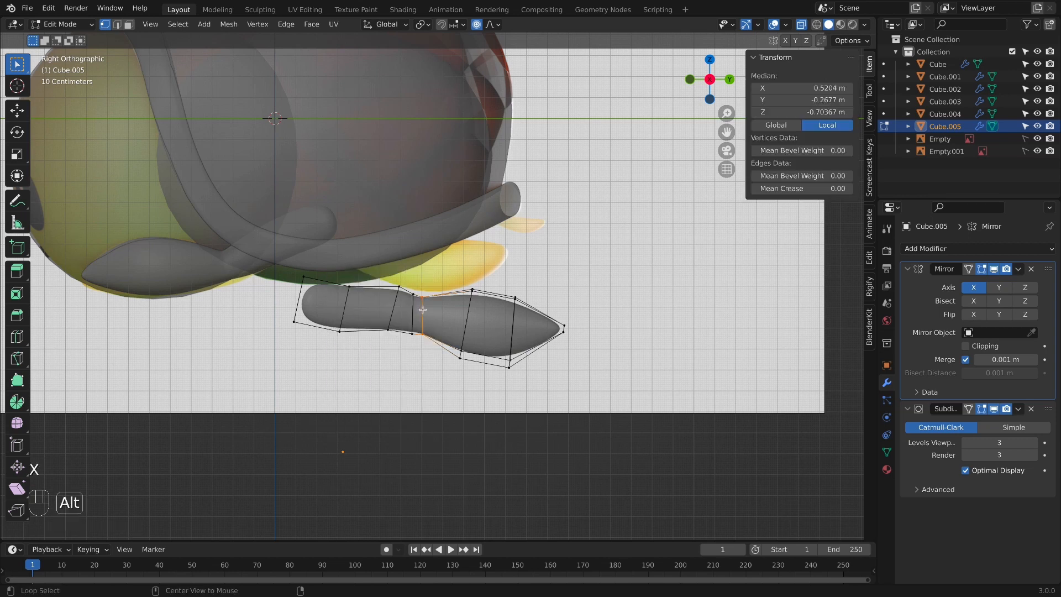
key(s)
click(503, 234)
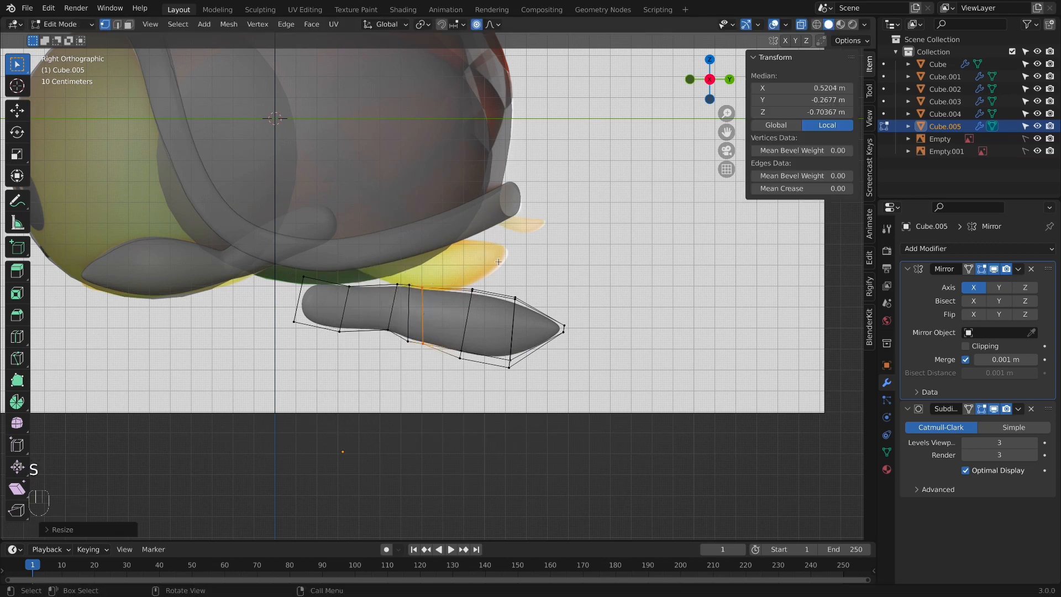
Step: Select the upper leg section, rotate it in the side view and move it up into the shell
drag(436, 368, 435, 371)
key(r)
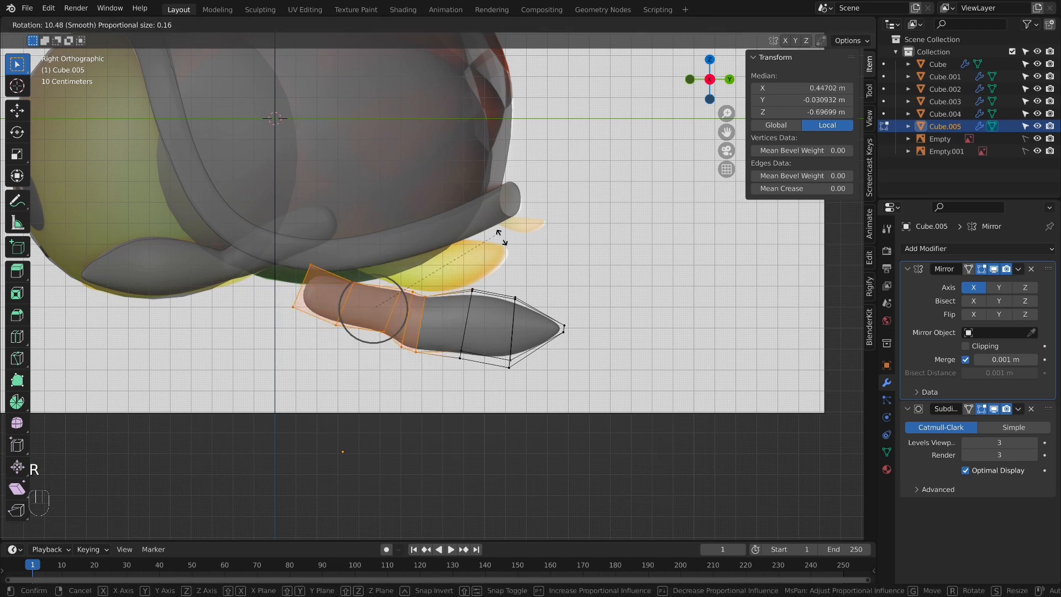
click(500, 235)
key(g)
click(453, 219)
Step: Move the foot section up to the yellow reference foot and rotate it so the tip tilts upward
drag(450, 283, 578, 436)
key(g)
click(575, 243)
key(r)
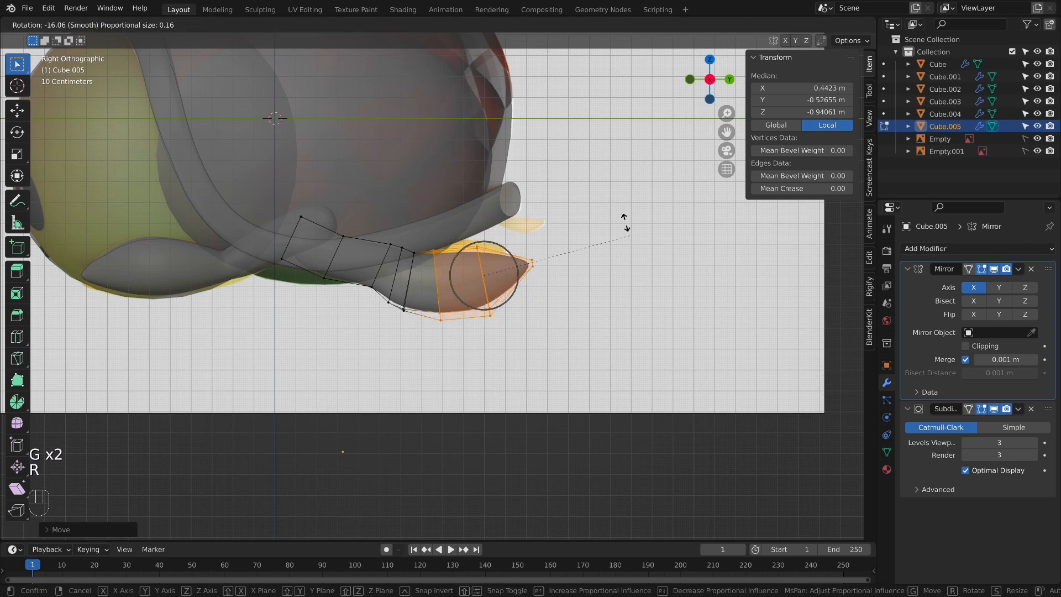
click(603, 284)
key(g)
click(423, 287)
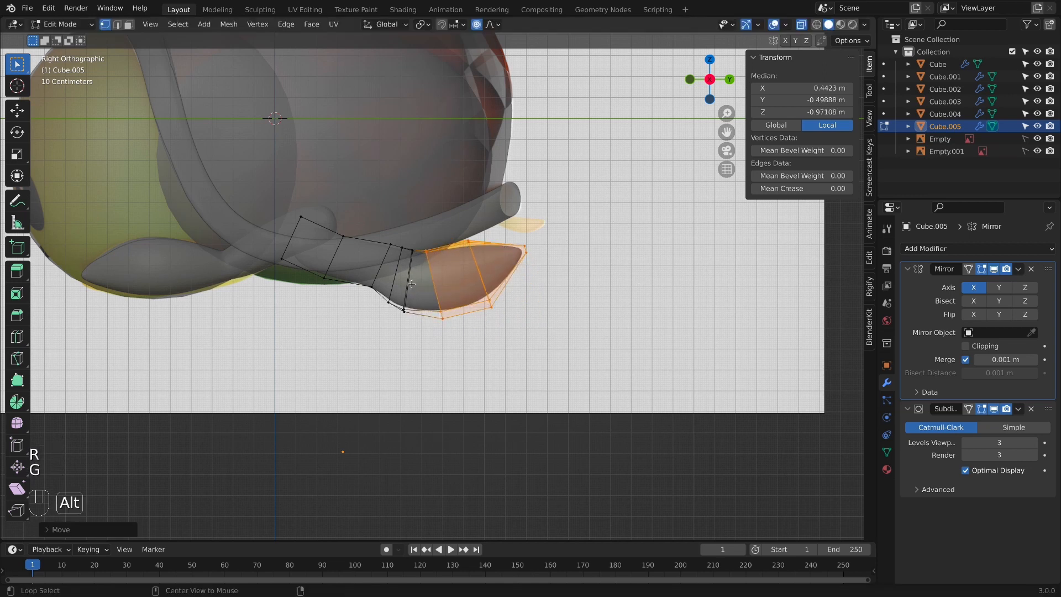
Step: Dissolve two edge loops between the upper leg and the foot to simplify the joint
alt+click(405, 288)
key(x)
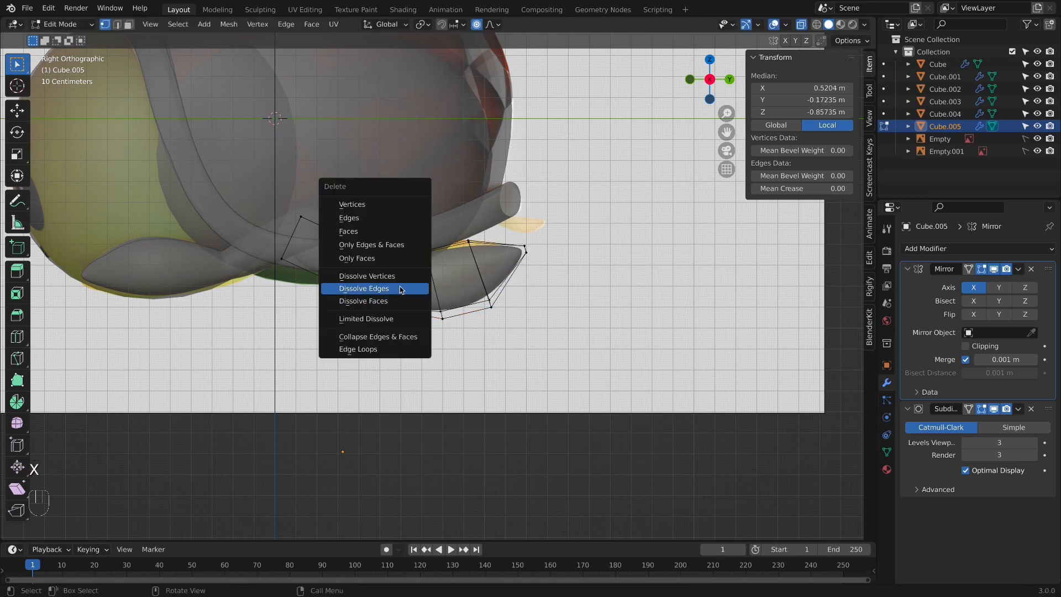
click(401, 289)
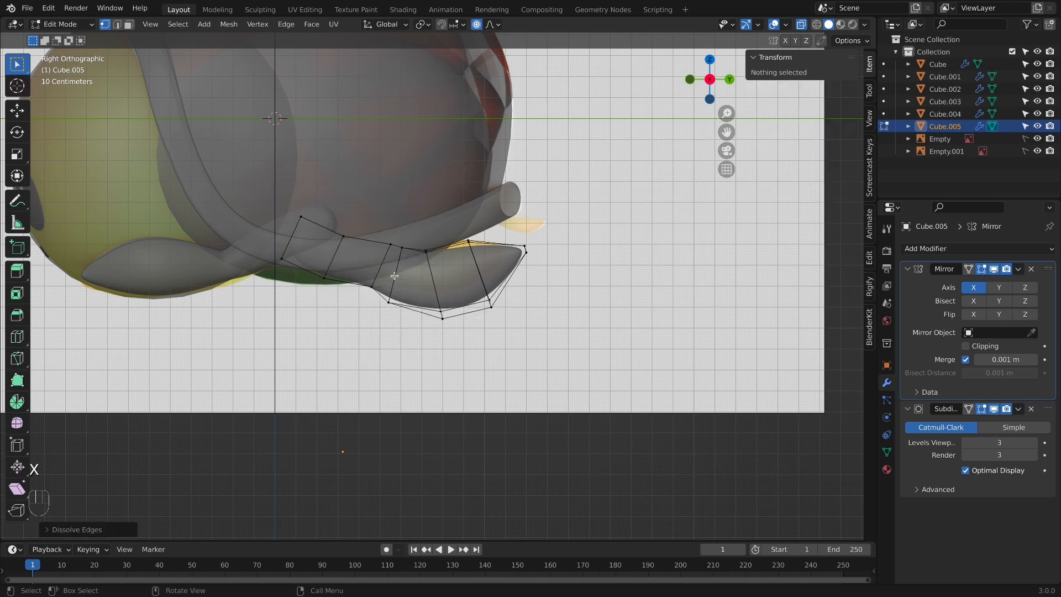
alt+click(394, 275)
key(x)
click(393, 275)
Step: Shift the foot section about 0.07 m toward the head and scale up its tip vertices about 1.9 times
scroll(503, 401, up, 4)
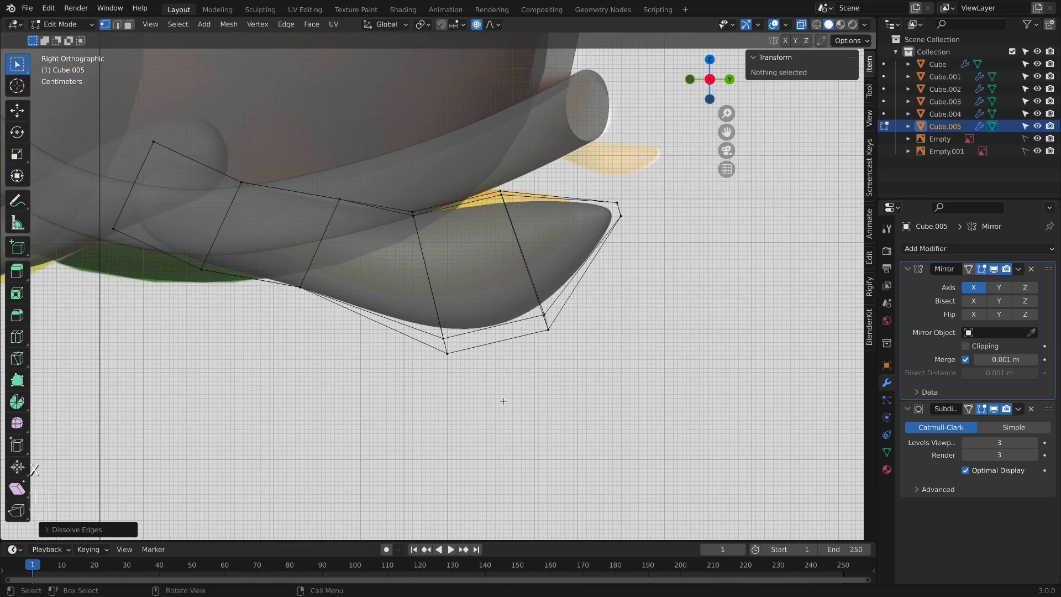
shift+middle_drag(504, 401, 491, 457)
drag(516, 345, 635, 418)
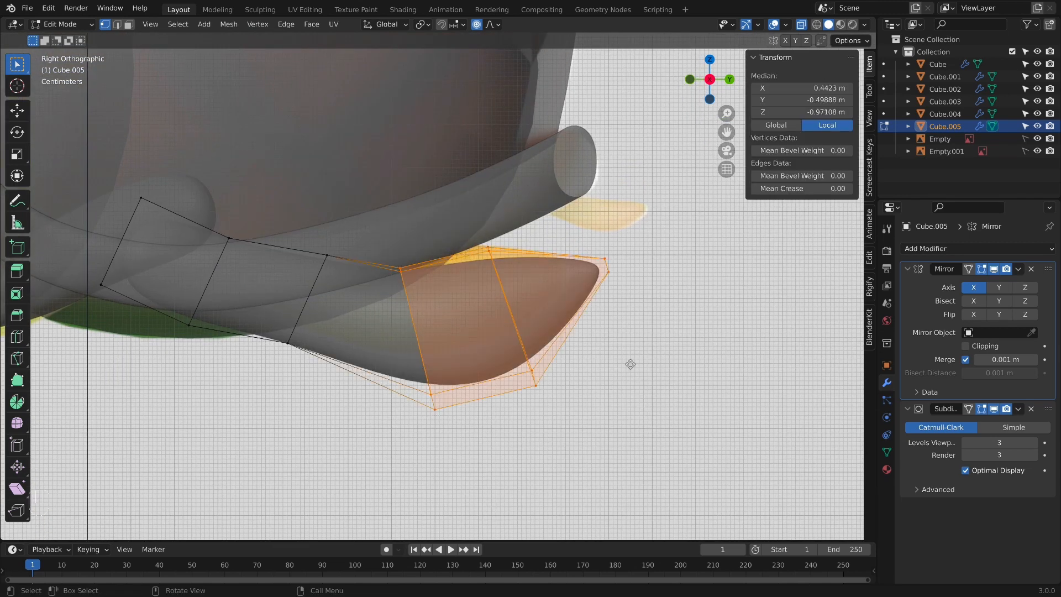
key(g)
click(581, 319)
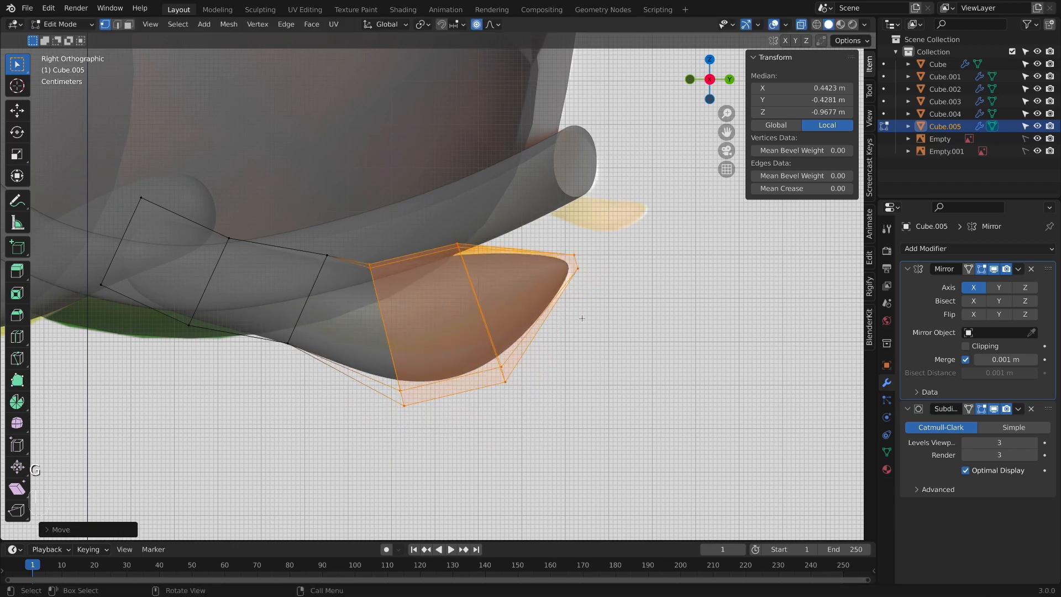
drag(548, 230, 648, 298)
key(s)
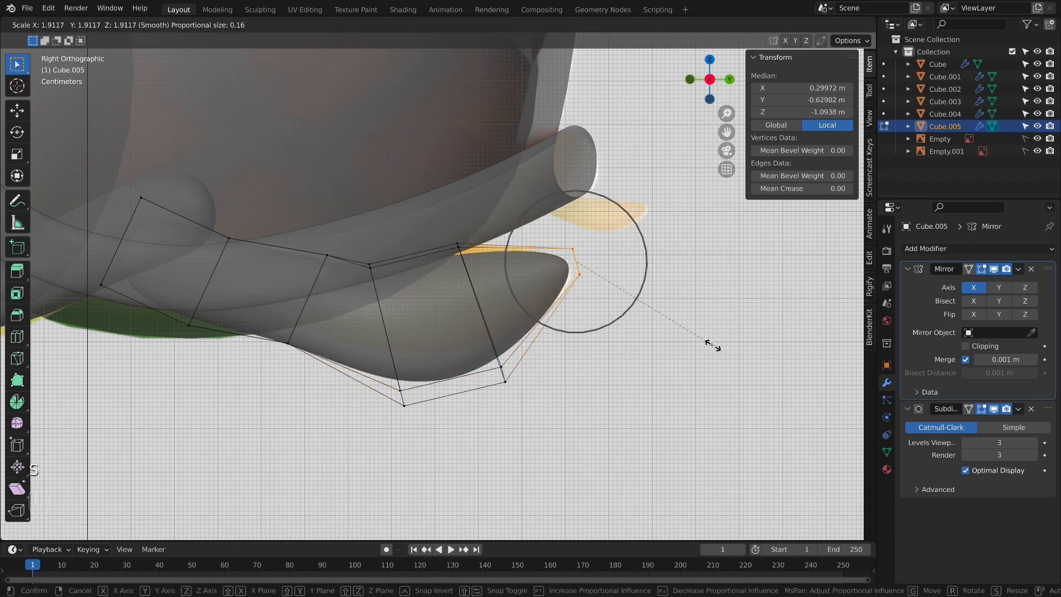
click(712, 346)
Step: Move the foot's top vertices and its two groups of bottom vertices to follow the reference outline
drag(424, 218, 493, 283)
key(g)
click(493, 269)
drag(464, 333, 563, 401)
key(g)
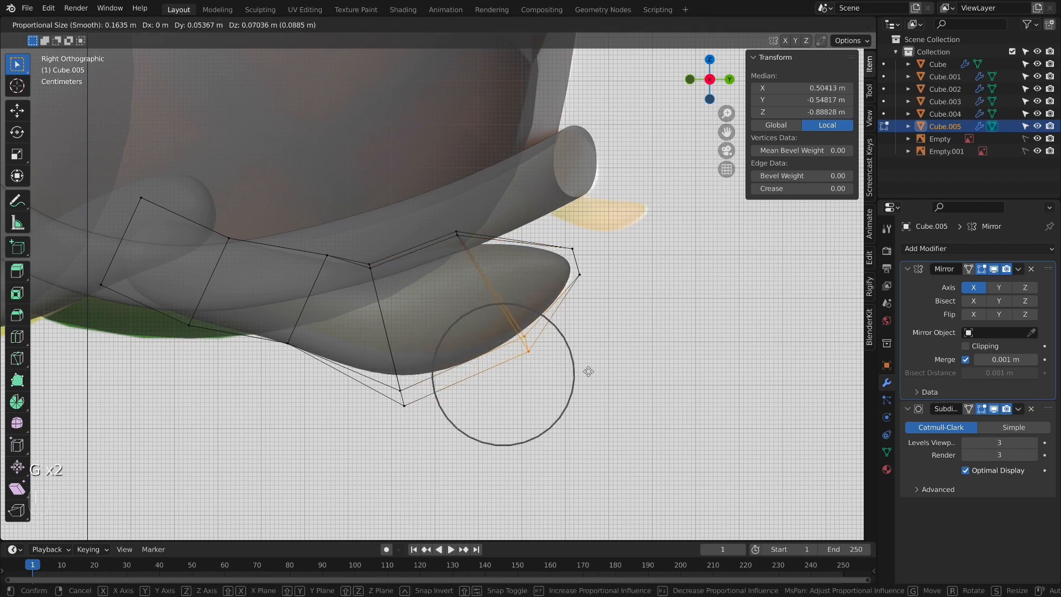
click(585, 369)
key(g)
click(433, 407)
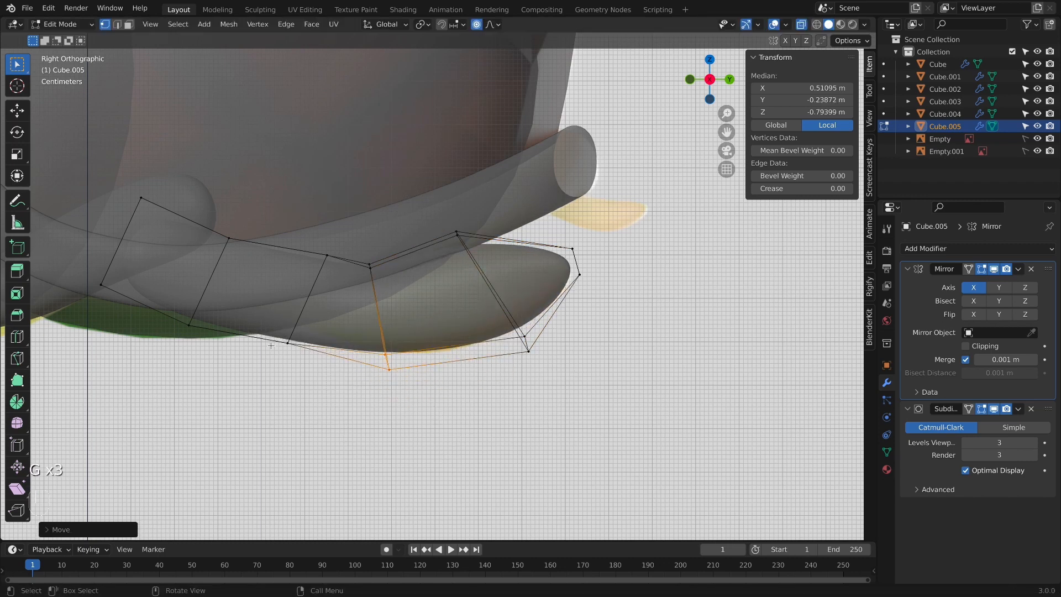
Step: Adjust the lower joint vertices to the reference outline and raise the upper end section of the leg
key(g)
click(301, 336)
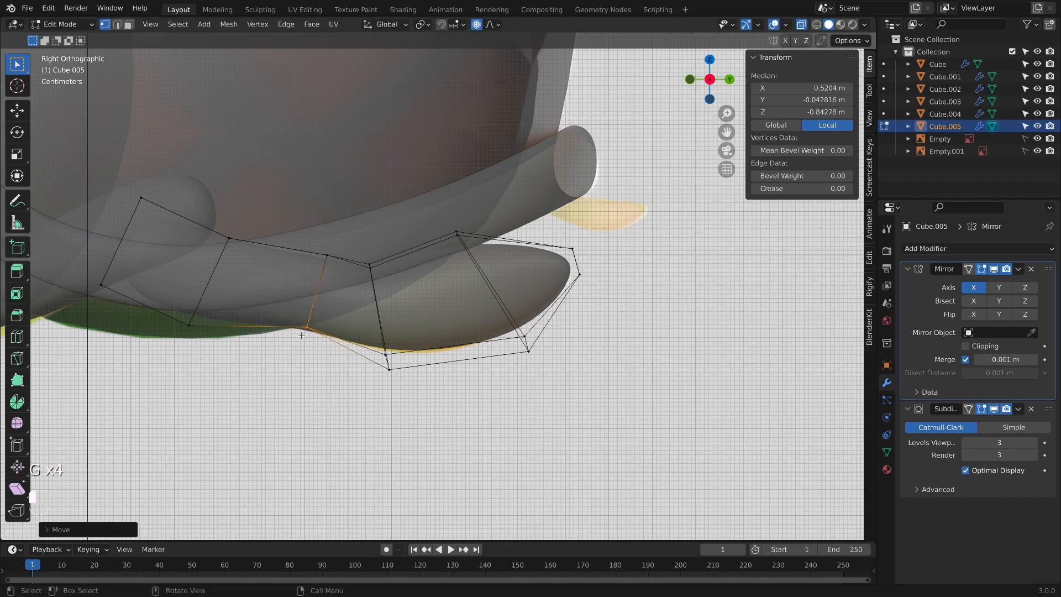
drag(78, 166, 316, 344)
key(g)
click(270, 297)
key(g)
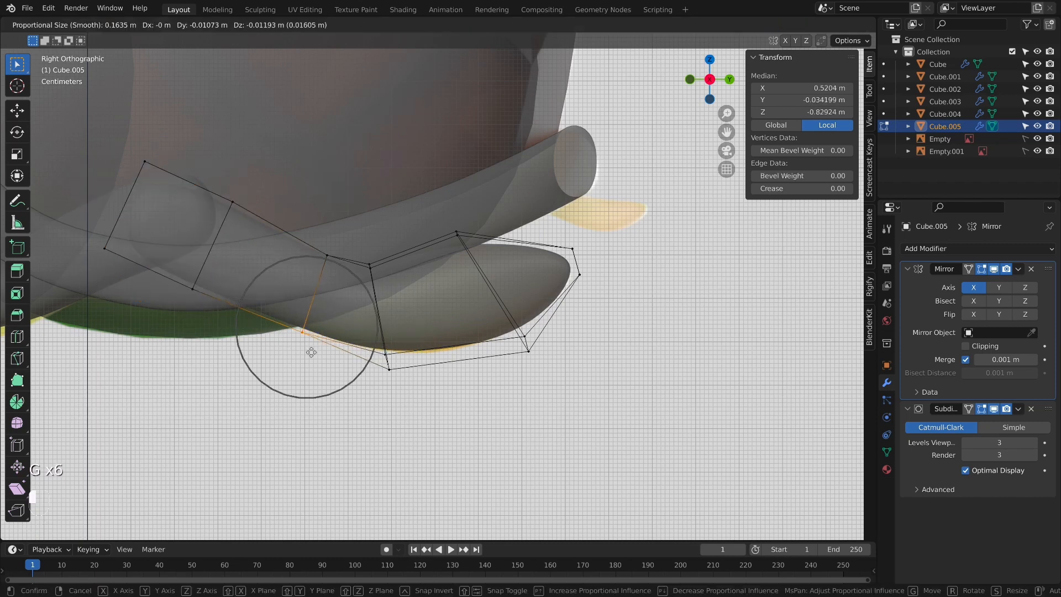
click(316, 349)
Step: Move the foot's middle bottom vertices back and slightly down to round the sole, then return to Object Mode with X-ray off
key(Tab)
key(Tab)
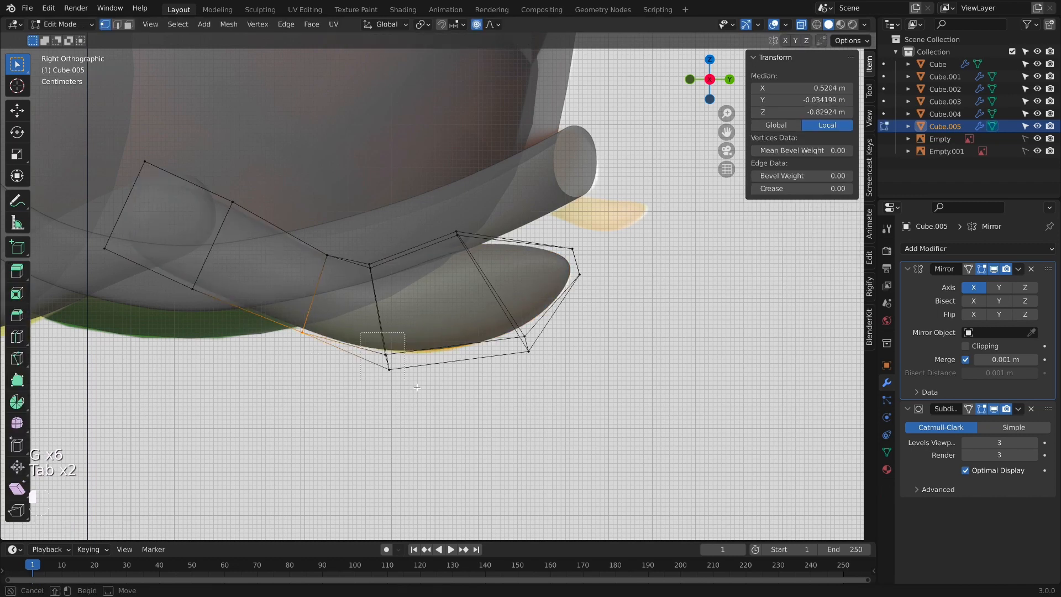
key(g)
click(511, 384)
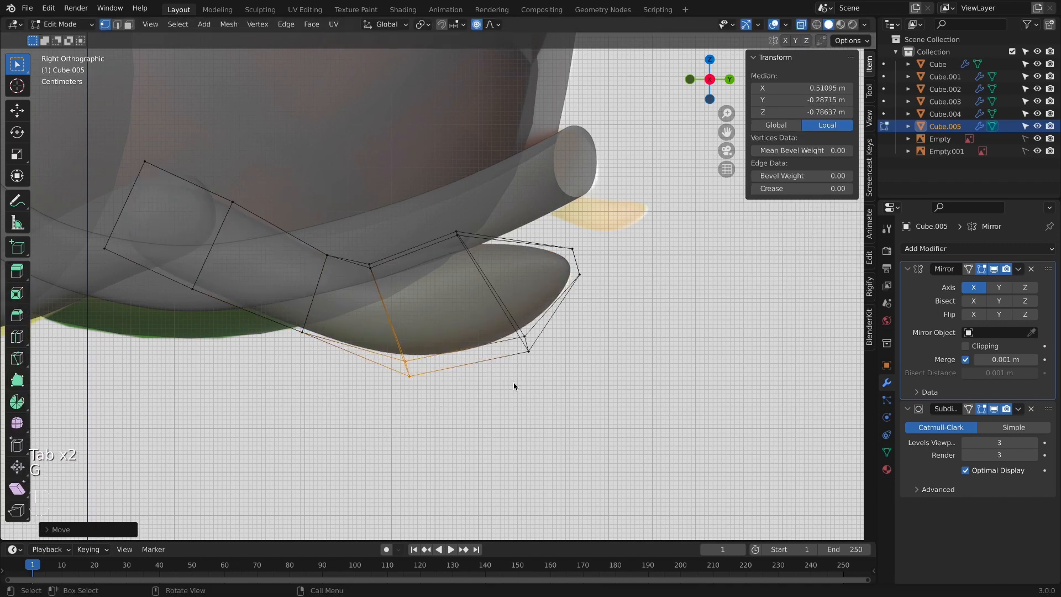
key(Tab)
key(alt+z)
Step: Move the whole rear leg mesh inward to about X 0.29 m and compare it with the front reference in X-ray
middle_drag(561, 372, 480, 353)
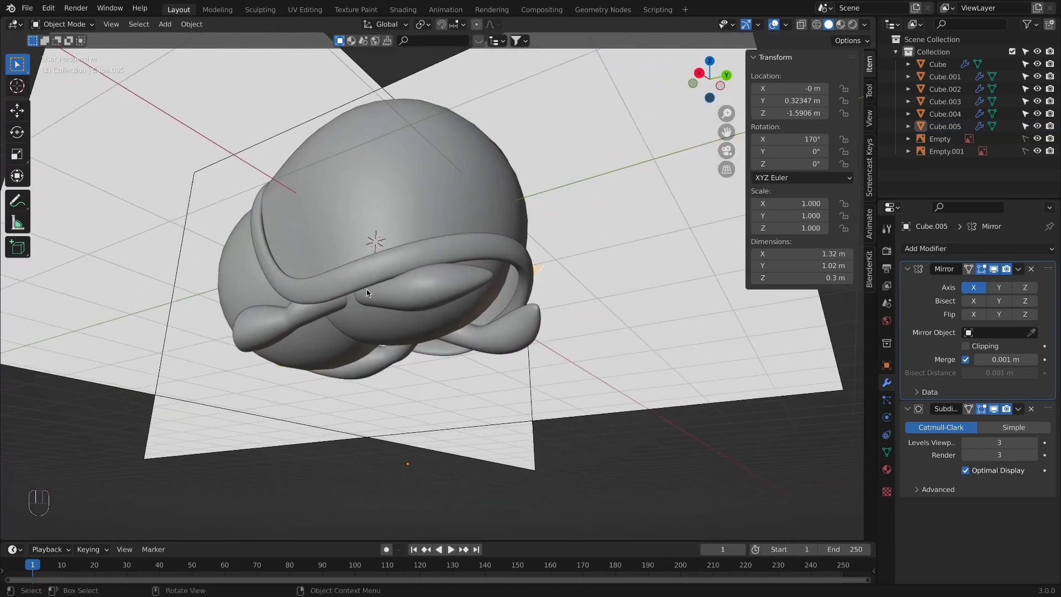
click(367, 293)
middle_drag(366, 293, 495, 291)
key(Tab)
key(a)
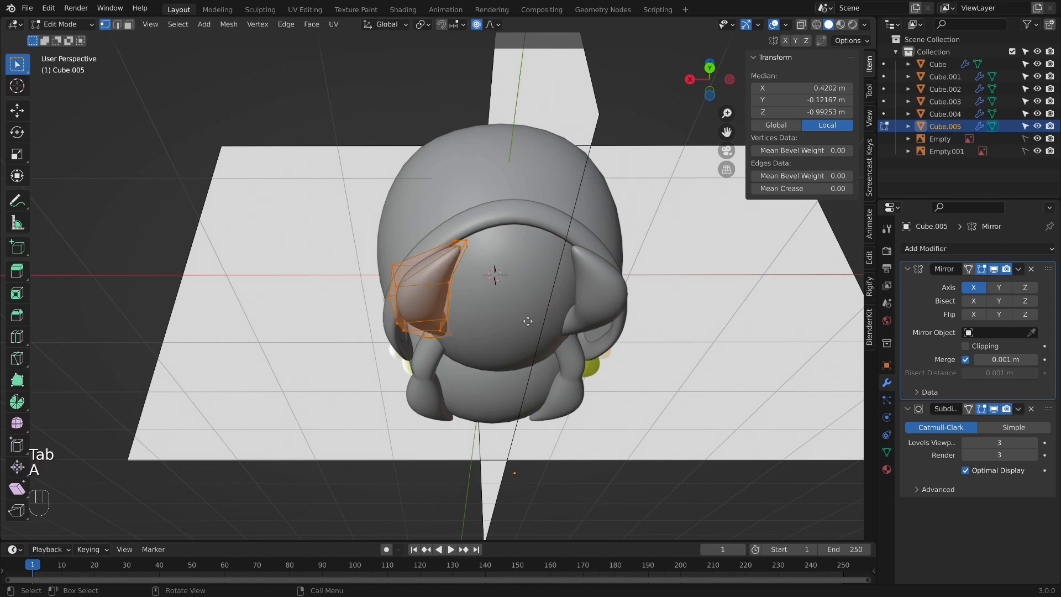
key(g)
click(549, 327)
key(KP_1)
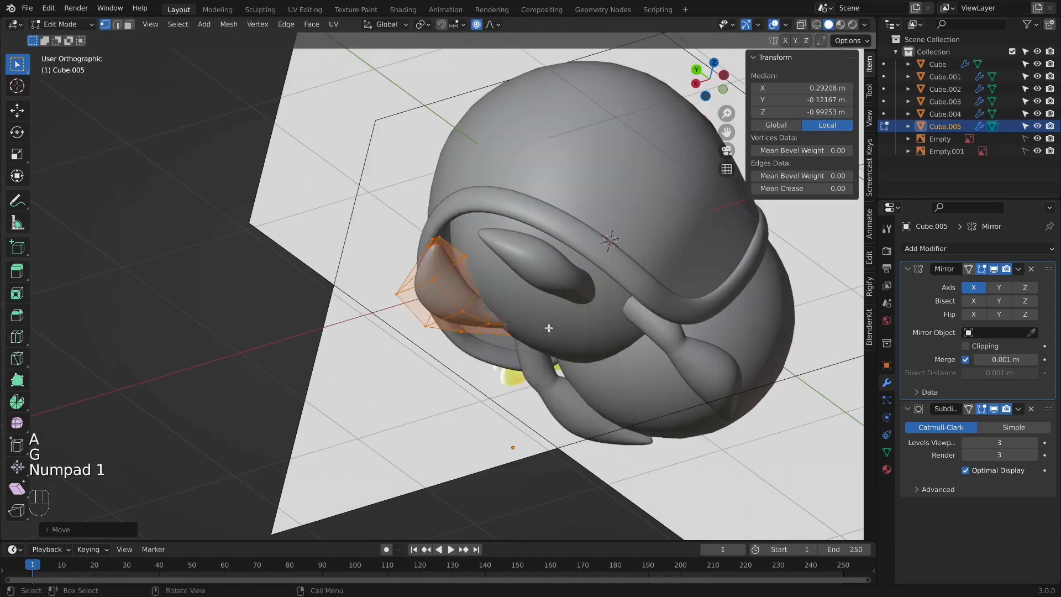
key(Tab)
scroll(458, 310, up, 4)
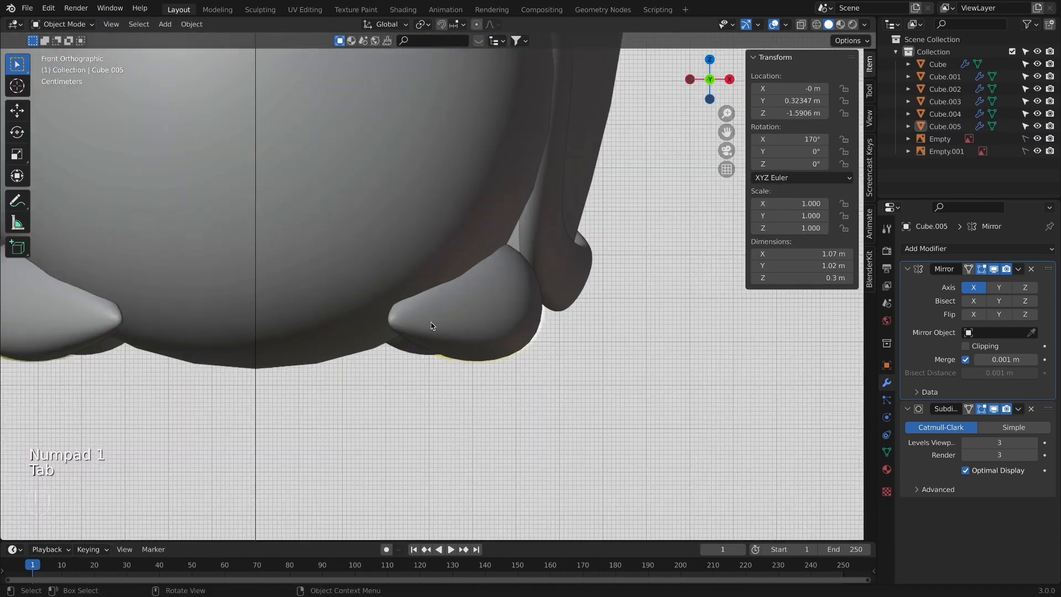
key(alt+z)
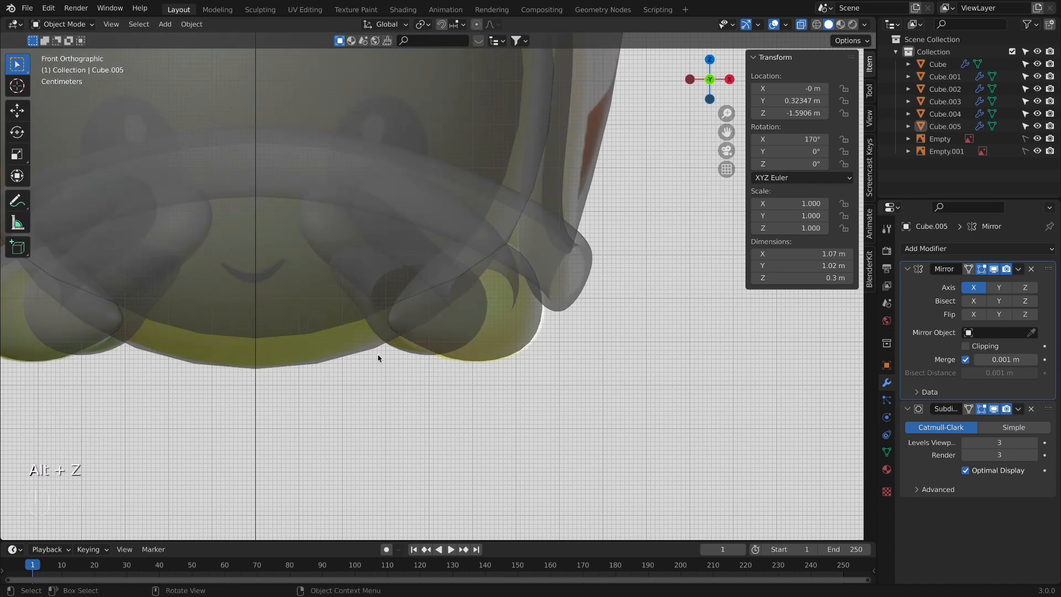
key(alt+z)
Step: Duplicate the entire rear leg mesh in the side view and place the copy behind the shell near the tail reference
mouse_move(591, 383)
middle_down()
mouse_move(396, 380)
mouse_move(498, 425)
mouse_move(592, 384)
middle_up()
key(KP_1)
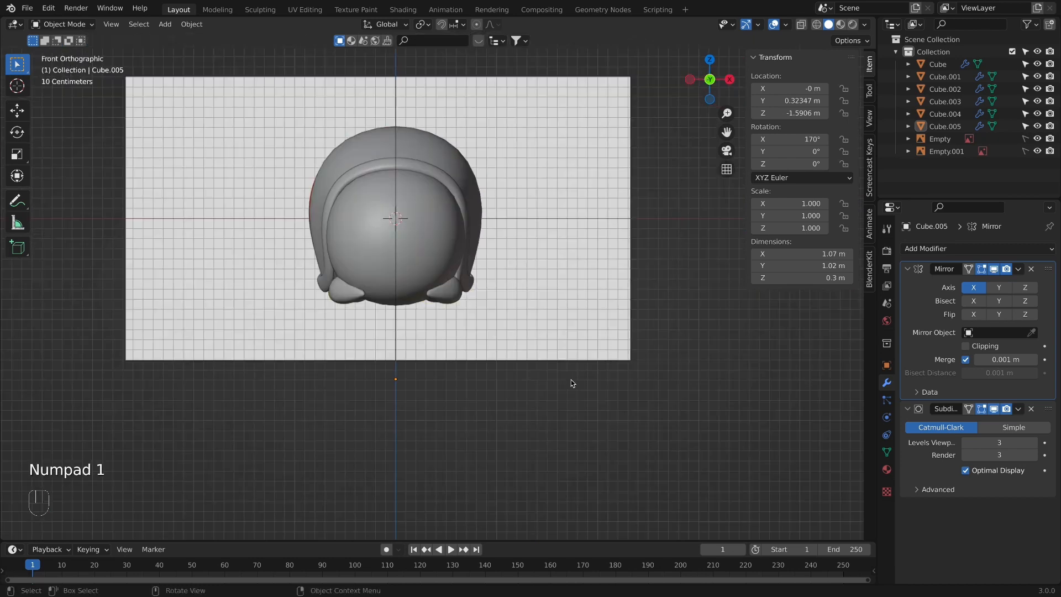
key(KP_3)
scroll(531, 332, up, 5)
shift+middle_drag(530, 332, 386, 402)
scroll(428, 365, up, 3)
shift+middle_drag(434, 370, 517, 421)
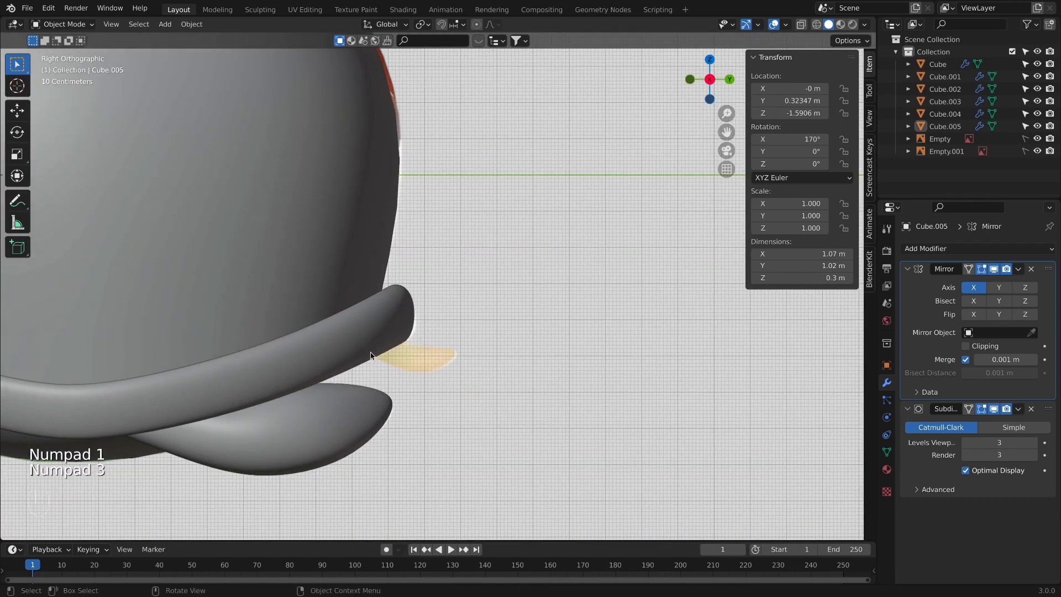
shift+middle_drag(479, 363, 546, 313)
click(364, 381)
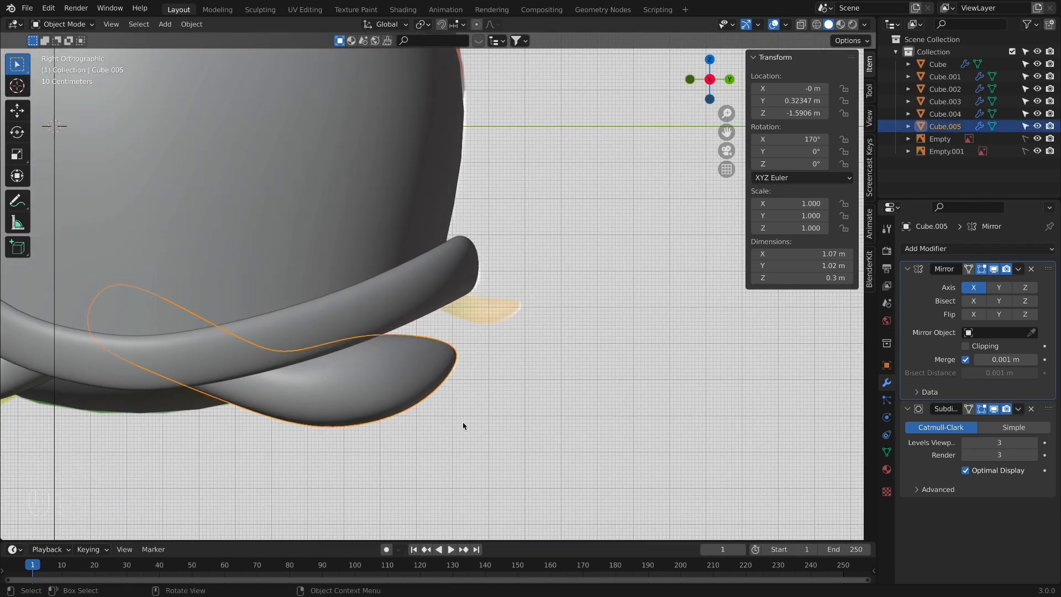
key(Tab)
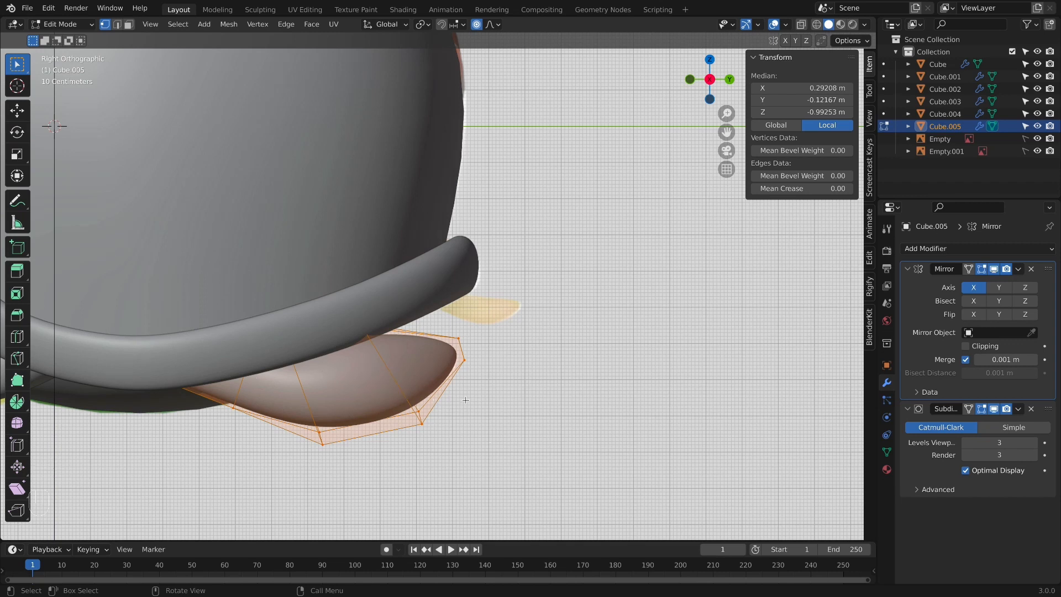
key(shift+d)
click(728, 338)
scroll(663, 375, down, 3)
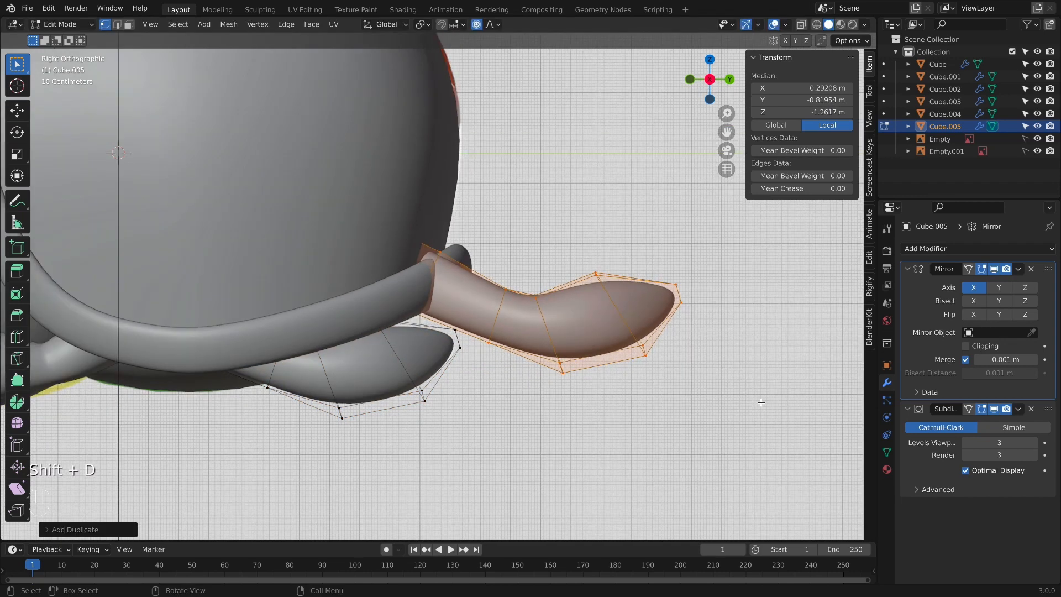
middle_drag(641, 406, 558, 411)
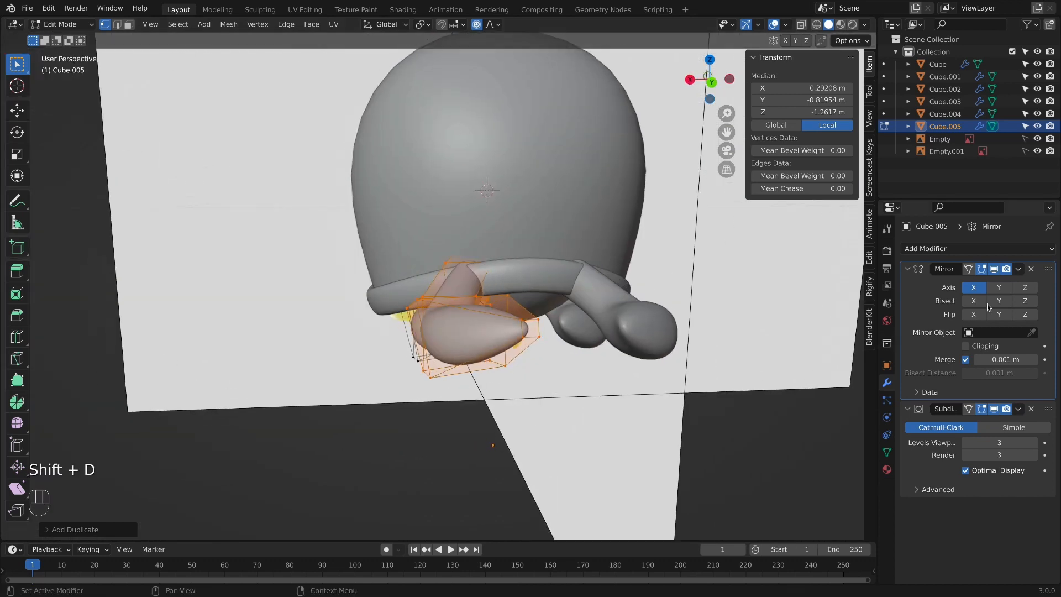
Step: Remove the Mirror modifier from the rear leg object and scale down the duplicated leg mesh
click(1031, 269)
middle_drag(691, 359, 722, 374)
key(s)
click(627, 353)
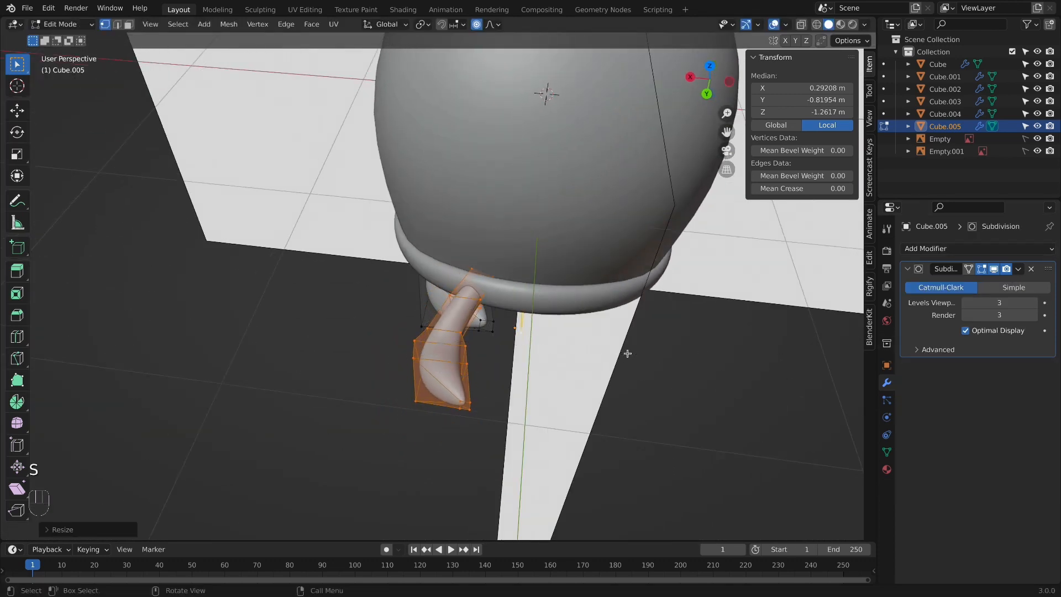
Step: Separate the duplicated mesh selection into its own object and select only that tail piece in Object Mode
key(p)
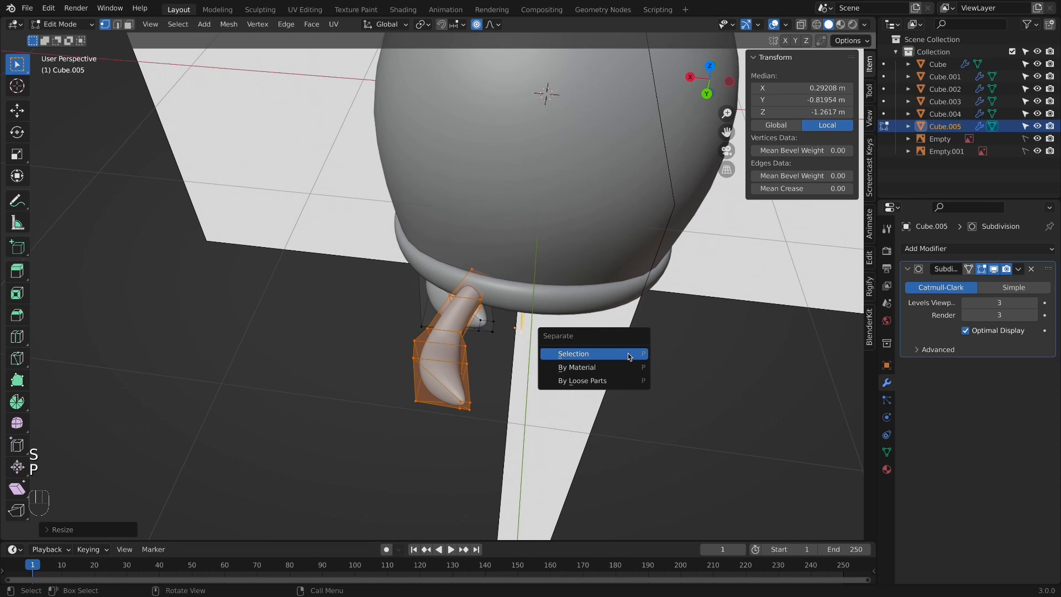
click(628, 353)
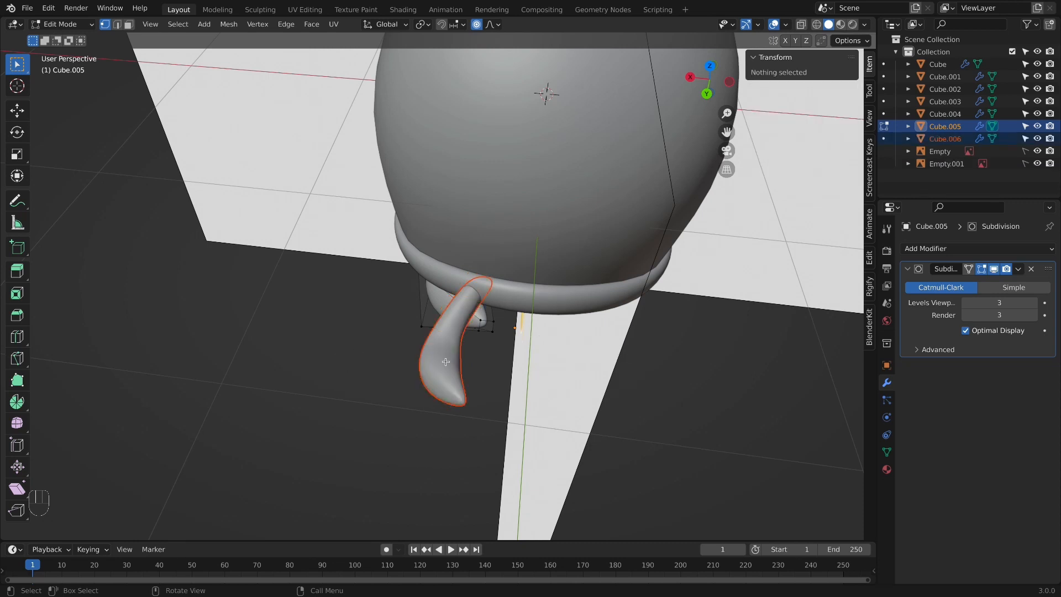
key(Tab)
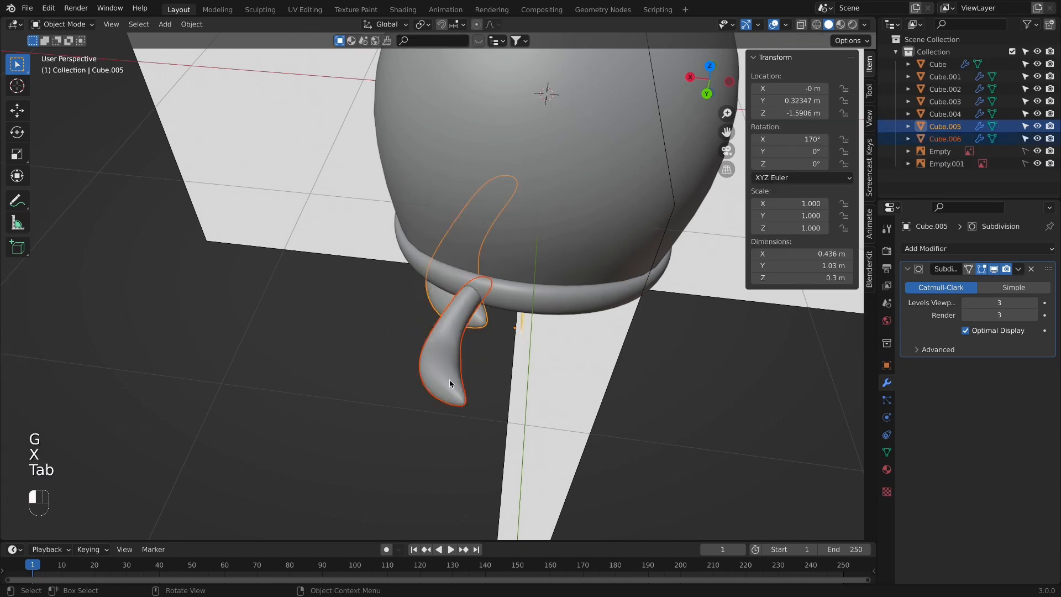
click(454, 384)
Step: Move the tail piece along the X axis toward the turtle's centerline, to about X -0.27 m
key(g)
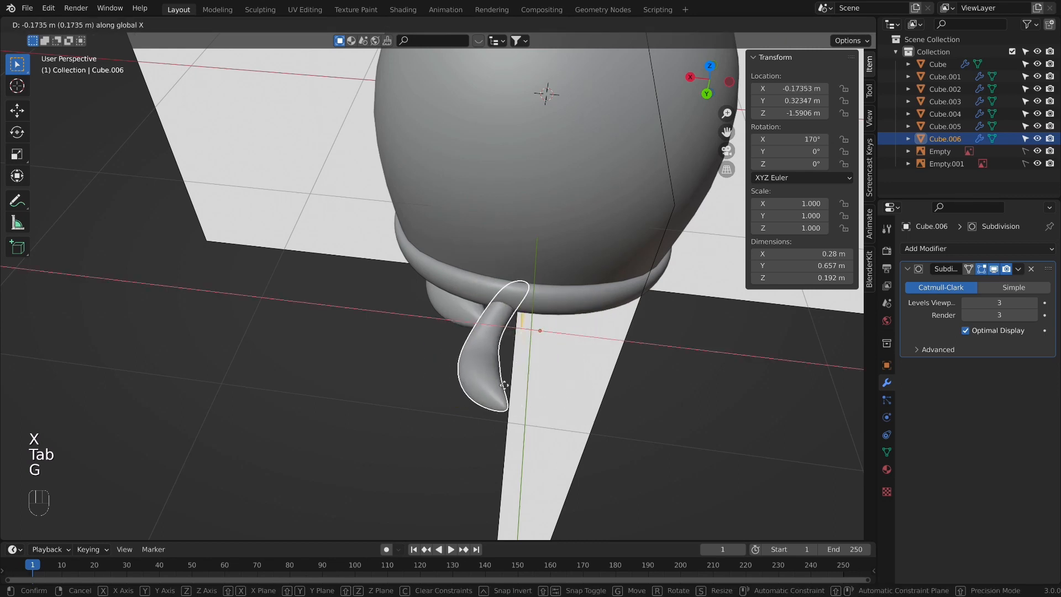
click(469, 392)
key(g)
click(545, 386)
key(KP_1)
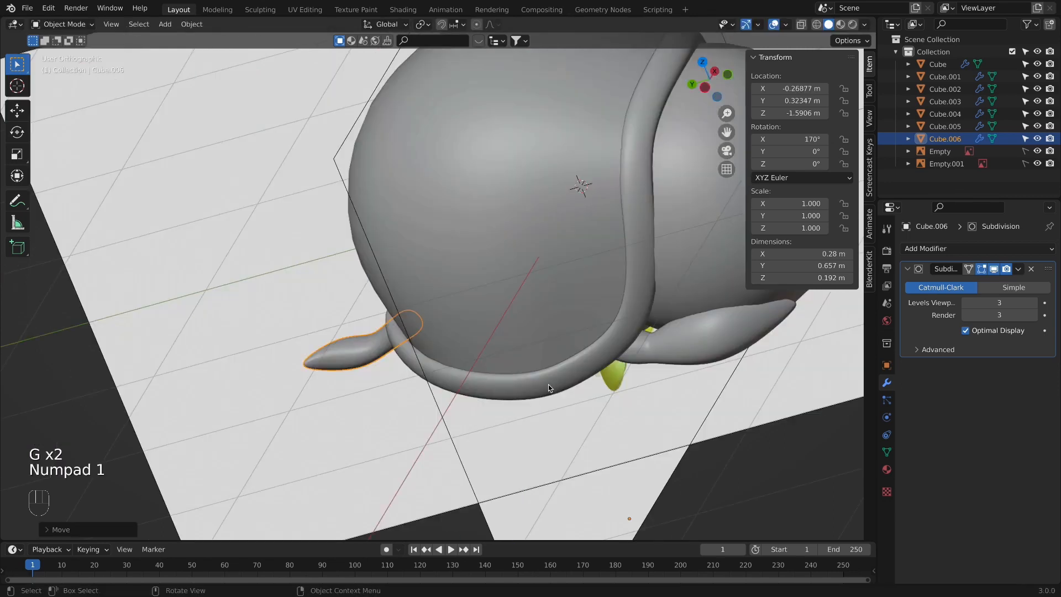
Step: Set the tail piece's origin to its Center of Mass (Surface)
key(KP_3)
scroll(616, 374, down, 2)
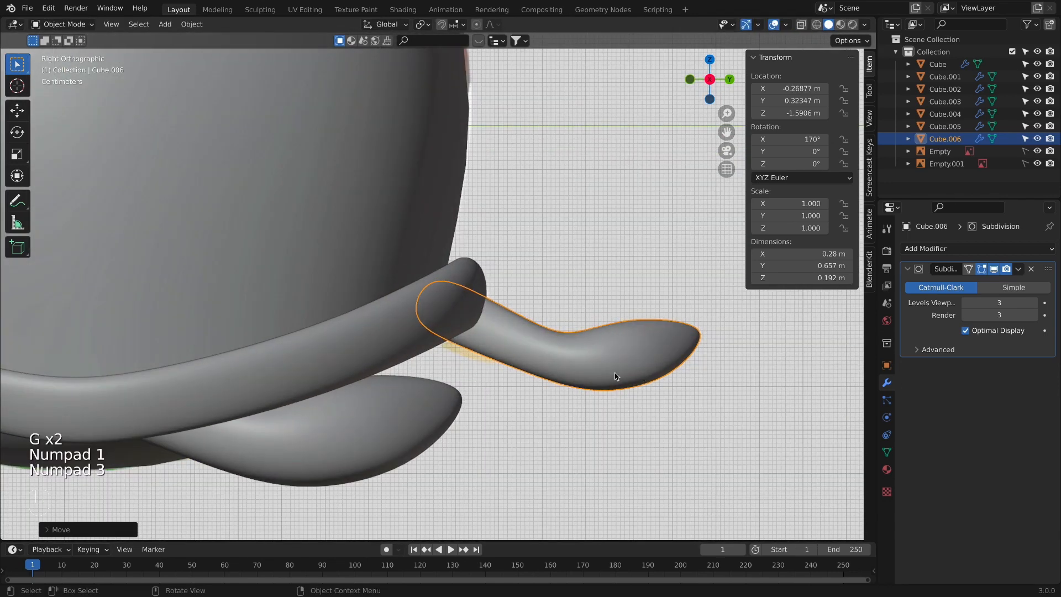
key(KP_1)
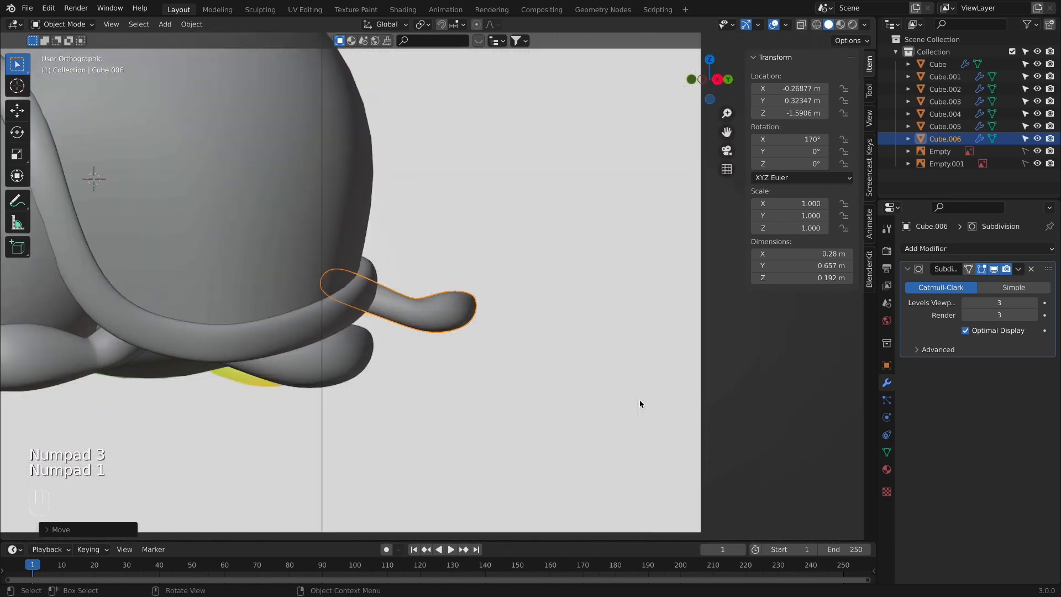
key(KP_9)
scroll(639, 400, up, 1)
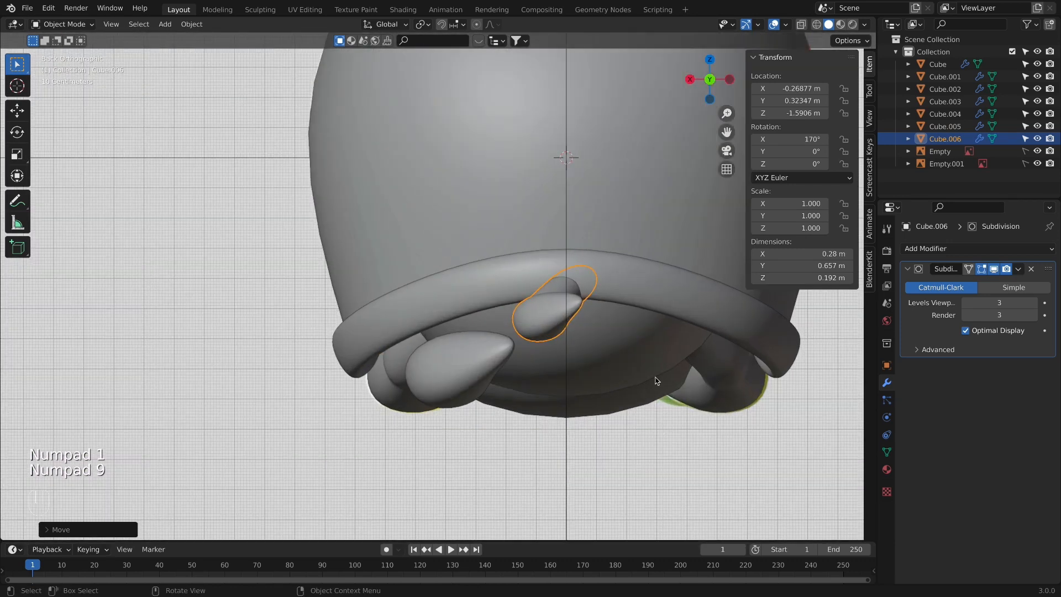
shift+middle_drag(657, 372, 575, 344)
key(r)
right_click(577, 355)
right_click(464, 270)
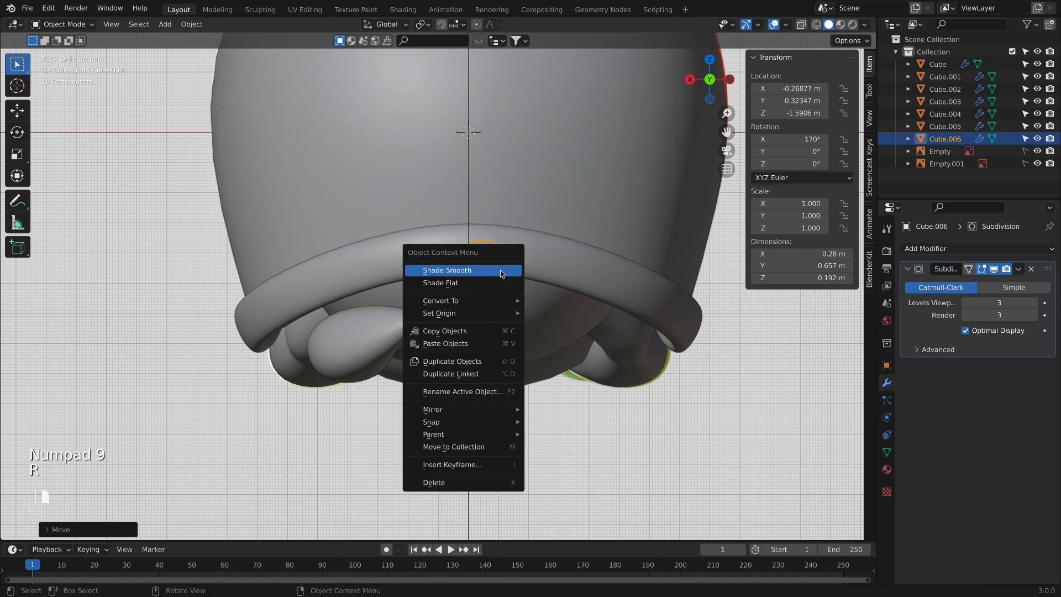
mouse_move(456, 318)
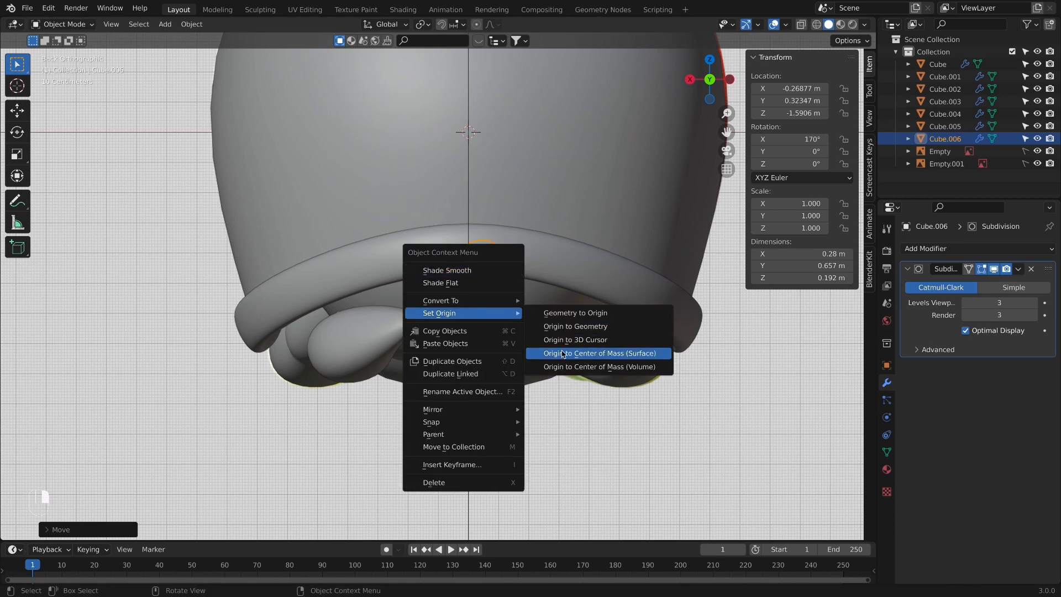
click(595, 354)
Step: Rotate the tail upright in the back view to about -130° on Y and center it near X 0.002 m
key(r)
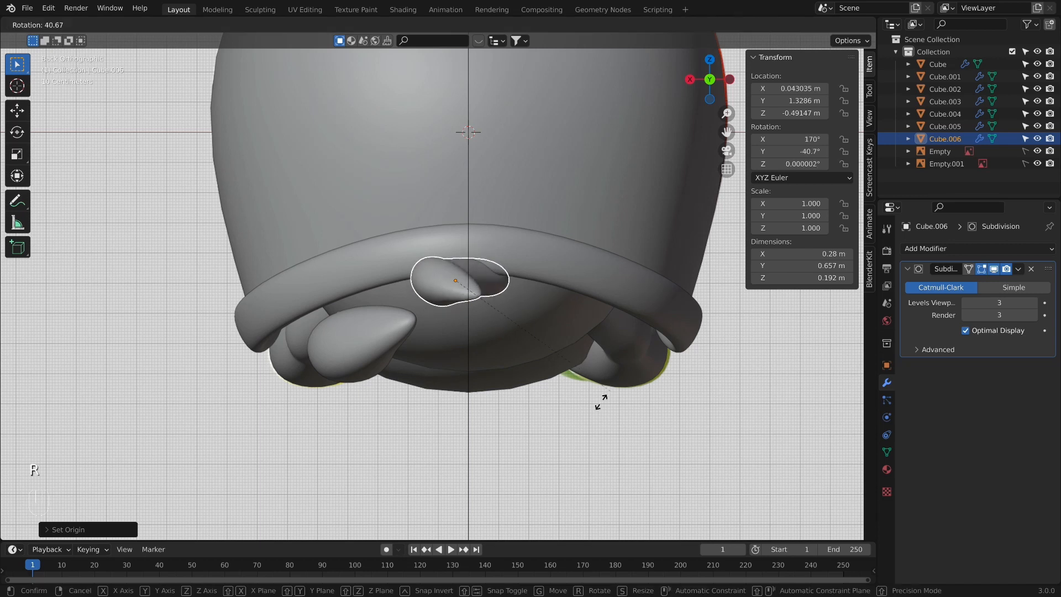
click(476, 282)
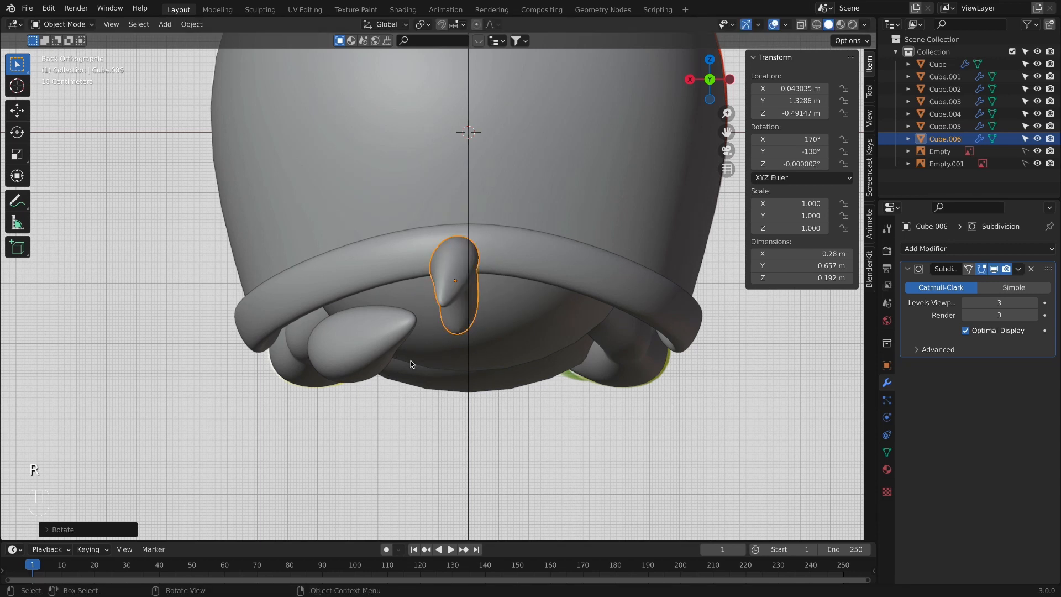
key(g)
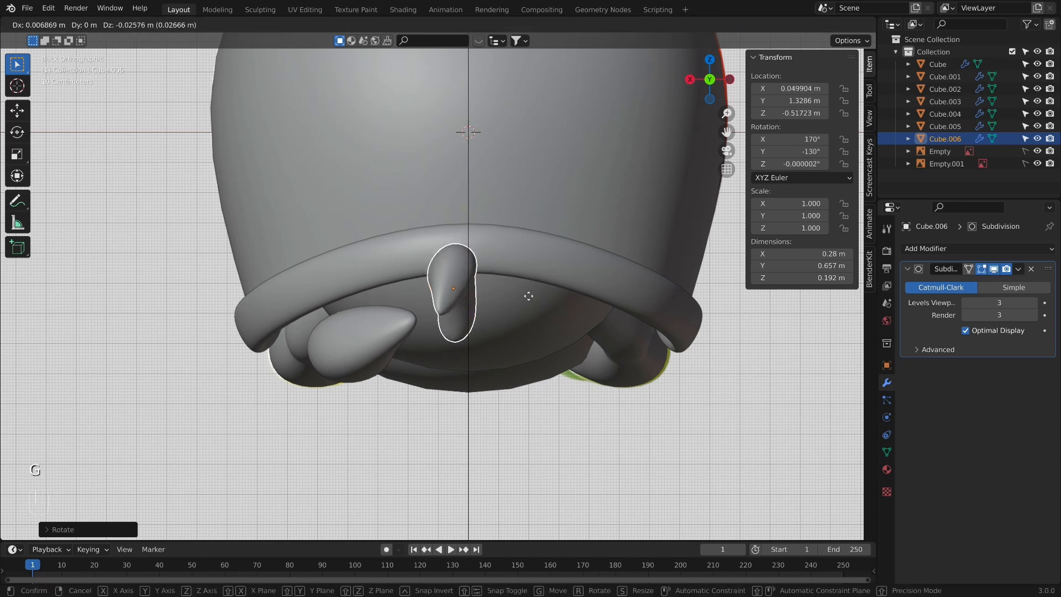
click(491, 282)
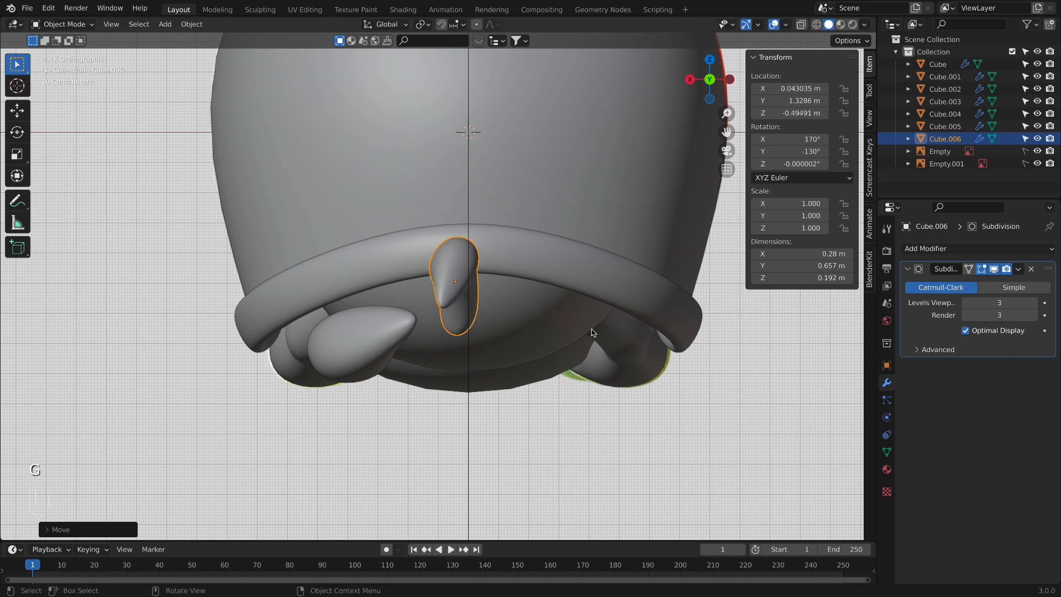
key(r)
right_click(377, 271)
key(g)
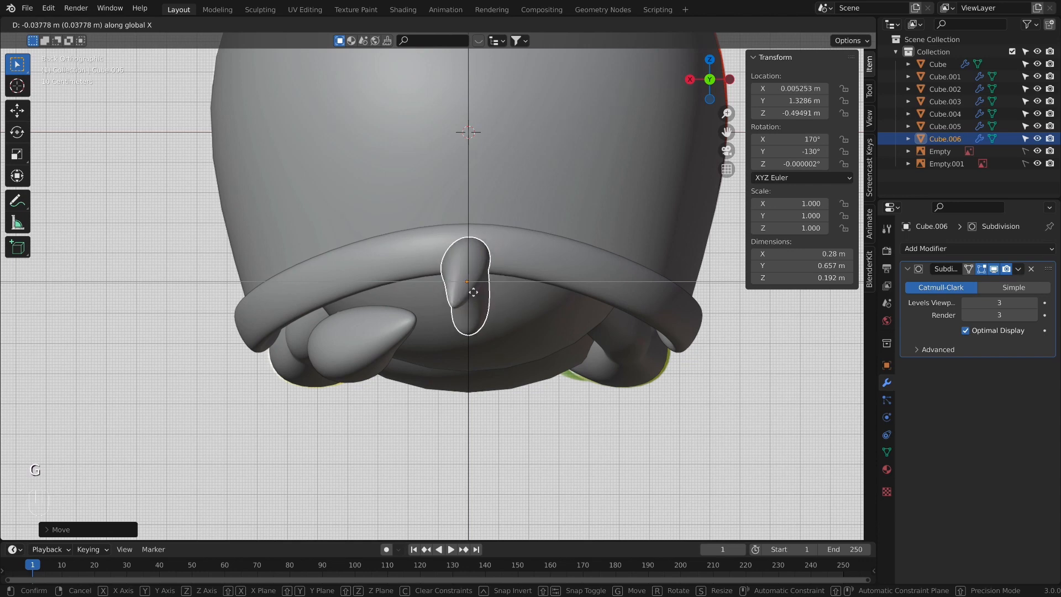
click(481, 299)
Step: Scale the tail uniformly to about 0.573 in the right side view with X-ray on
key(KP_1)
key(KP_3)
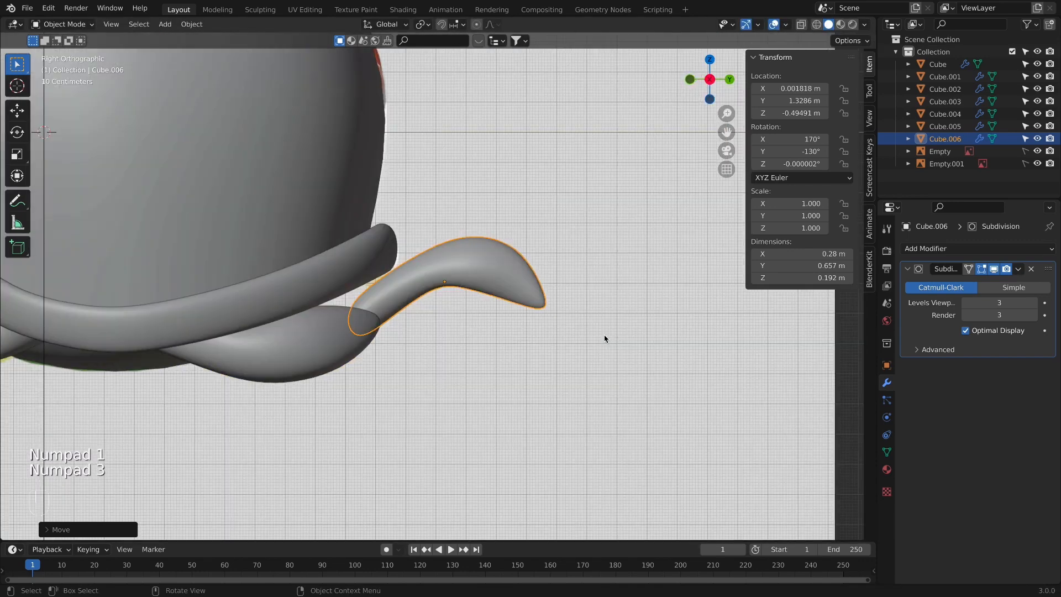
shift+middle_drag(604, 334, 576, 334)
key(alt+z)
scroll(442, 274, up, 3)
key(s)
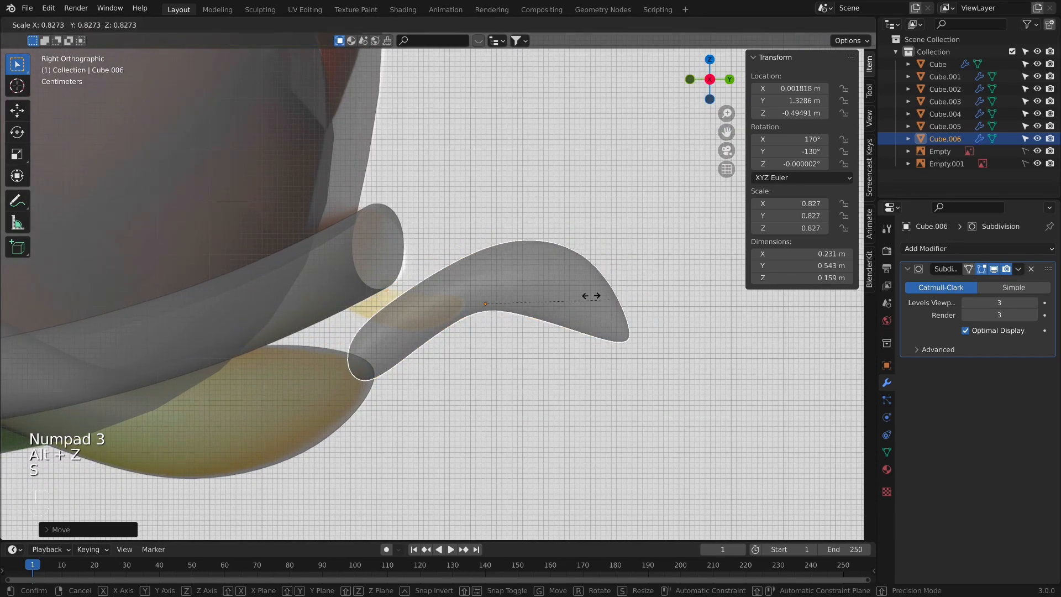
click(571, 318)
Step: Rotate the tail 180° about the global Y axis and move it onto the tail in the side reference
key(r)
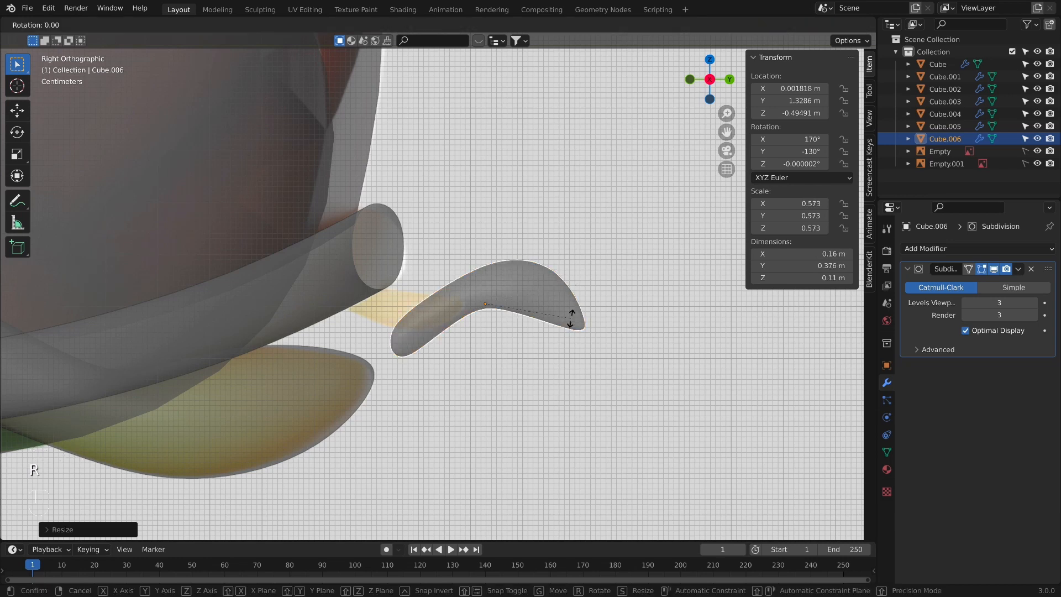
right_click(571, 318)
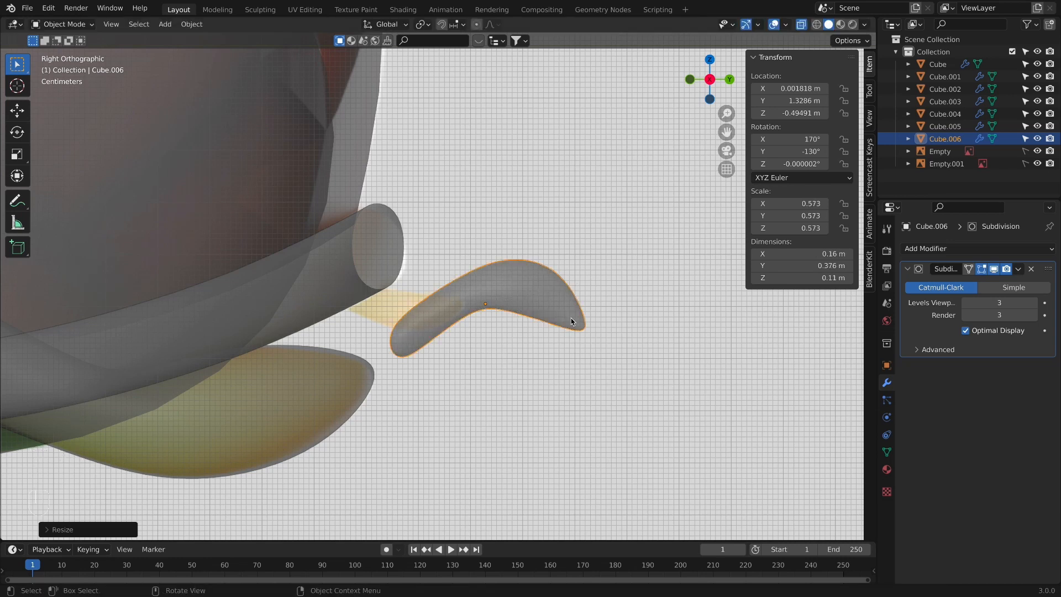
key(r)
key(y)
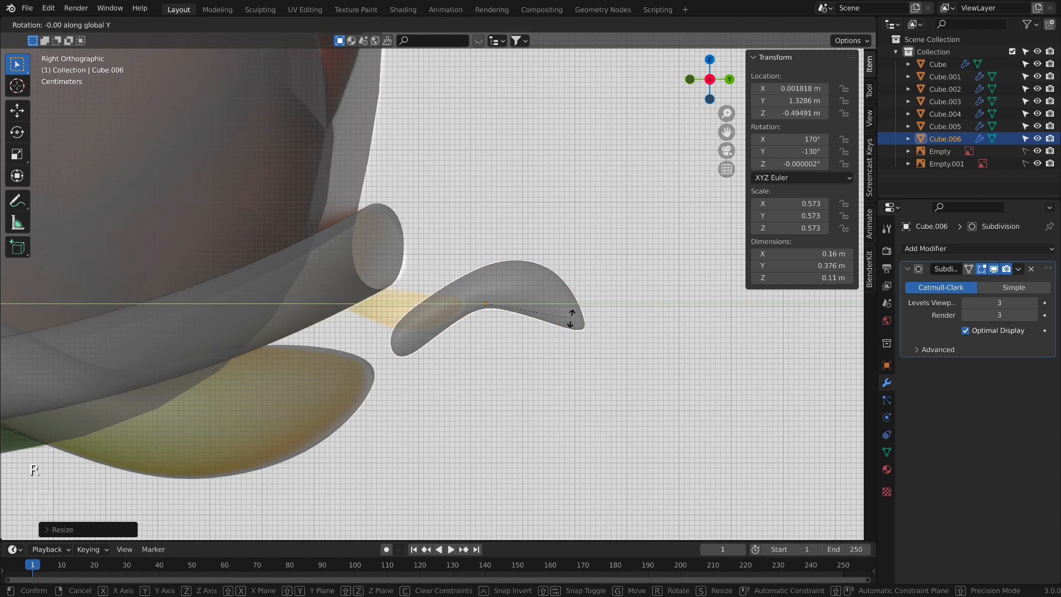
text(180)
key(Return)
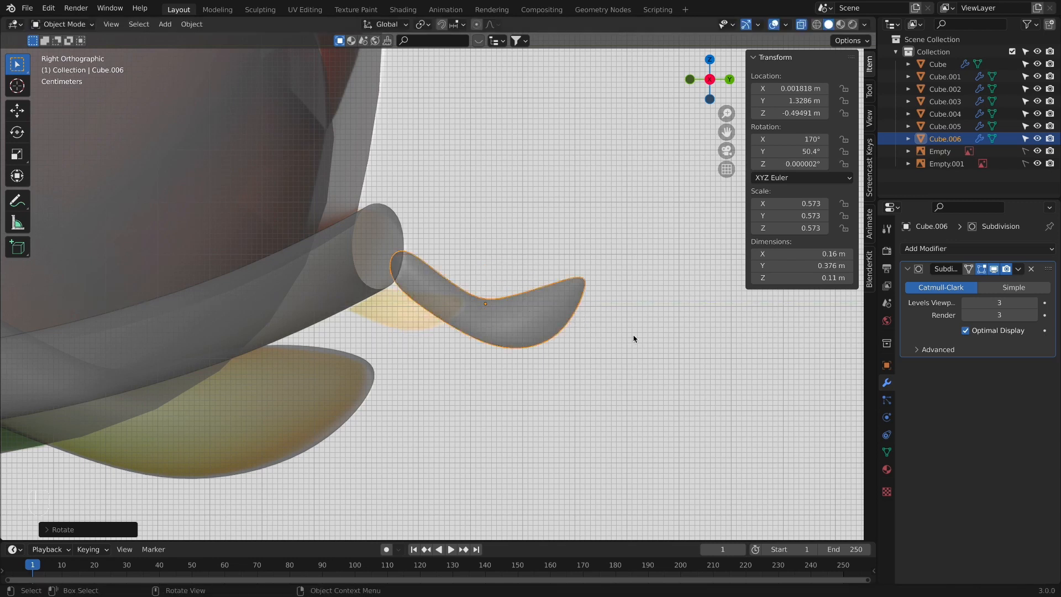
key(g)
click(518, 338)
Step: Move the tail's base vertices in Edit Mode and scale them down to narrow the end inside the shell
key(Tab)
scroll(505, 293, up, 3)
shift+middle_drag(506, 294, 670, 316)
drag(223, 177, 428, 412)
key(g)
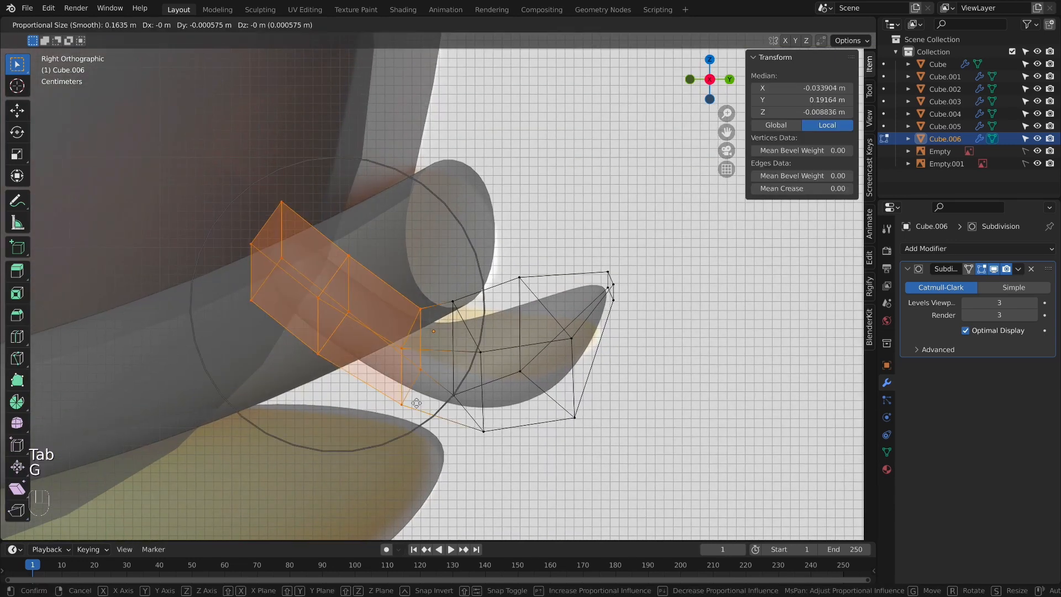
click(403, 381)
key(s)
click(445, 248)
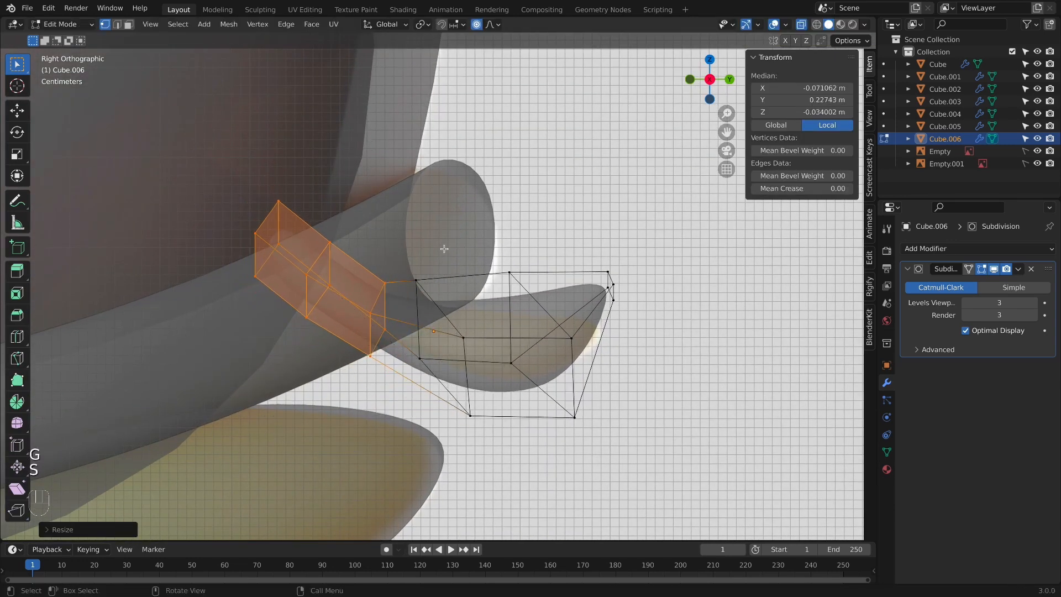
Step: Scale down the outer half of the tail and move its tip vertices down to the reference outline
drag(718, 451, 713, 445)
key(s)
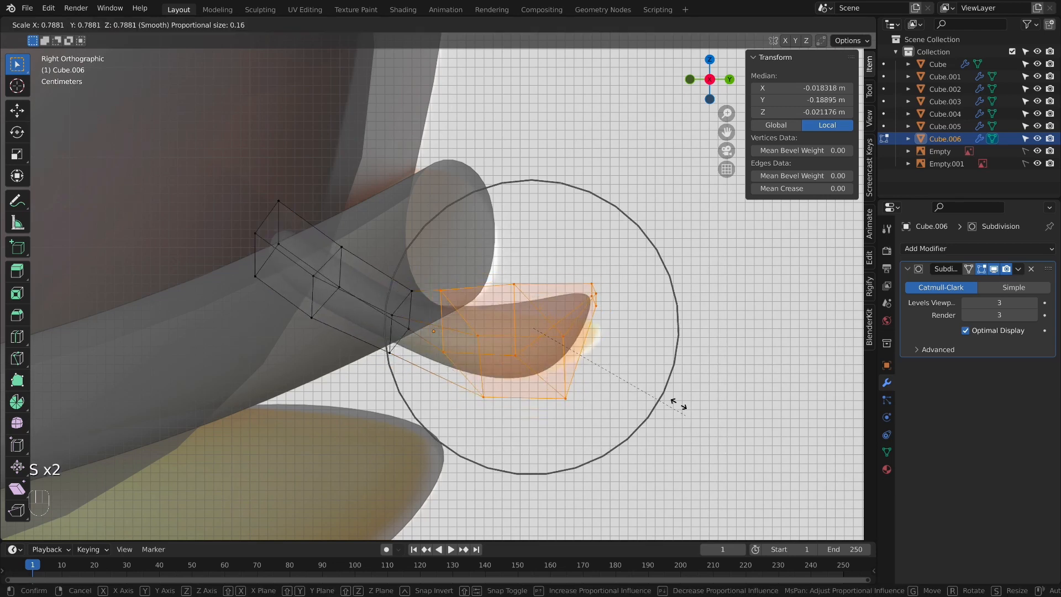
click(589, 286)
drag(589, 286, 615, 320)
key(g)
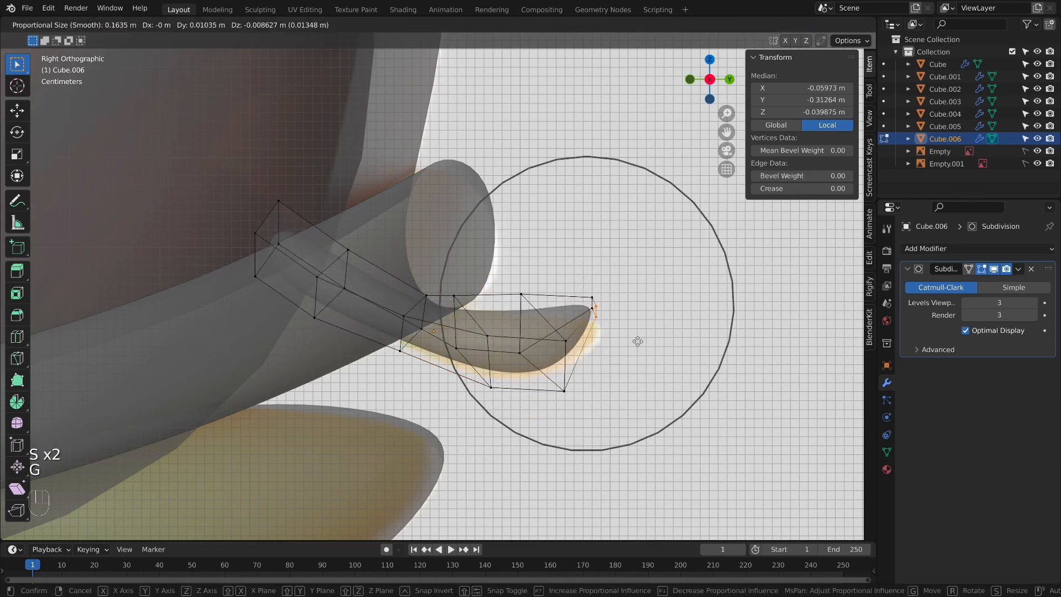
click(637, 348)
click(524, 391)
scroll(455, 359, up, 1)
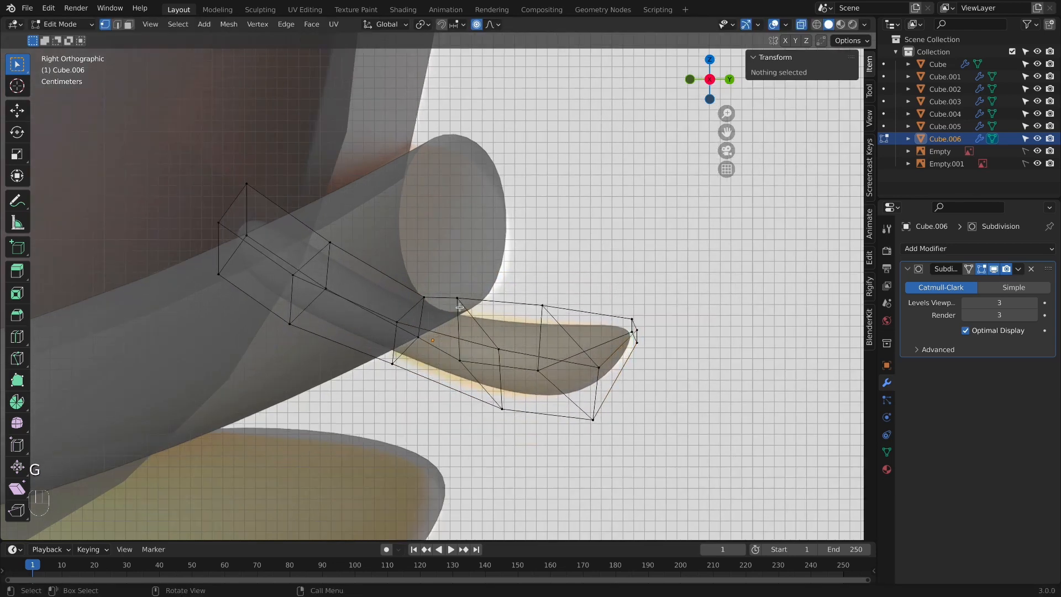
Step: Shift the edge loop in the middle of the tail toward the shell and scale it up slightly
alt+click(483, 330)
key(g)
click(470, 331)
key(s)
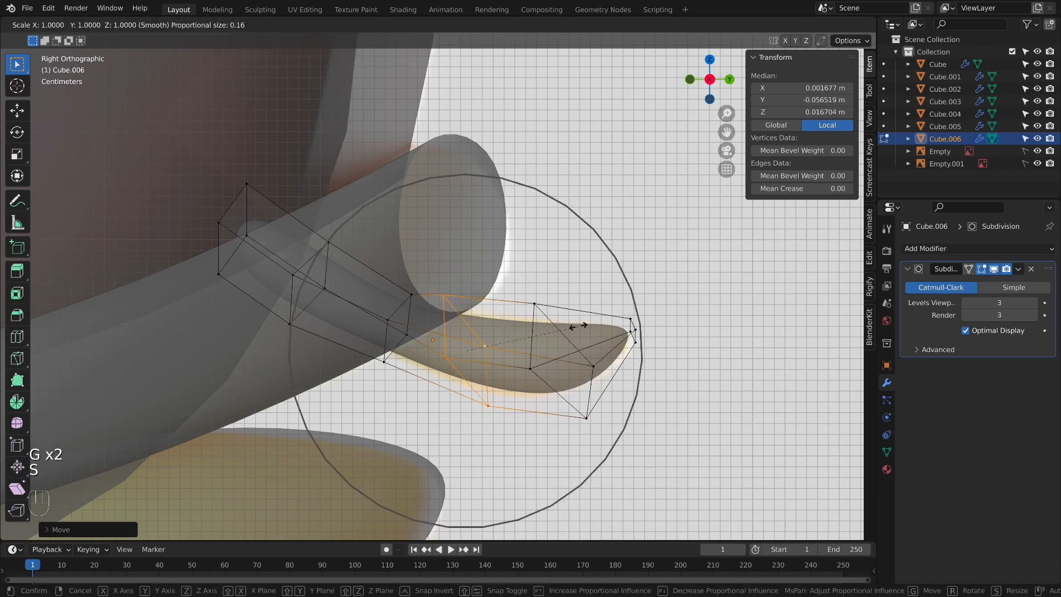
click(570, 390)
Step: Adjust the lower rear vertices and the upper vertex near the tail's tip to follow the reference outline
drag(631, 459, 632, 460)
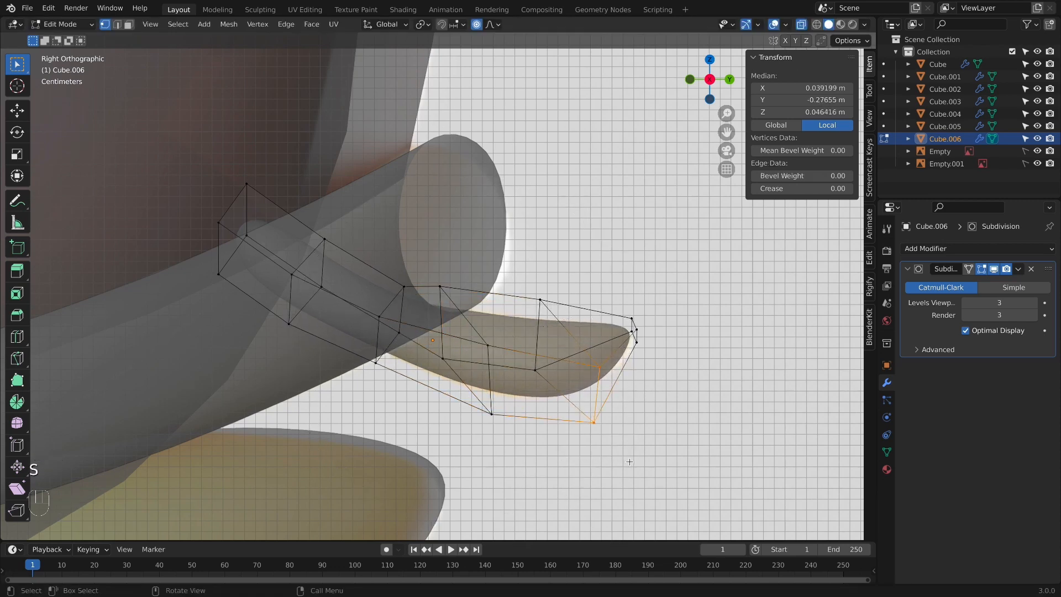
key(g)
click(607, 442)
click(543, 299)
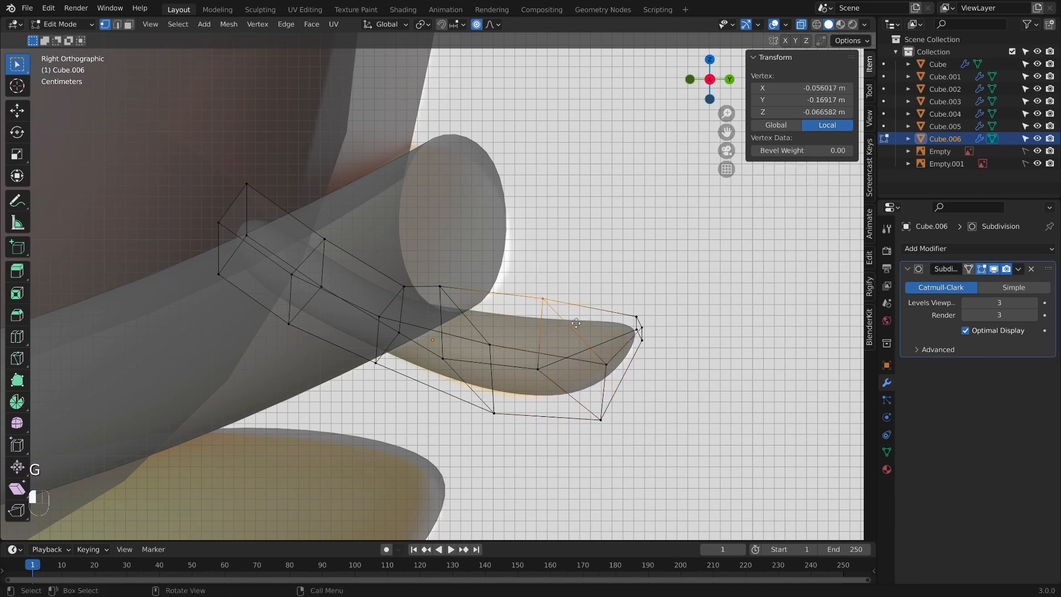
key(g)
click(571, 325)
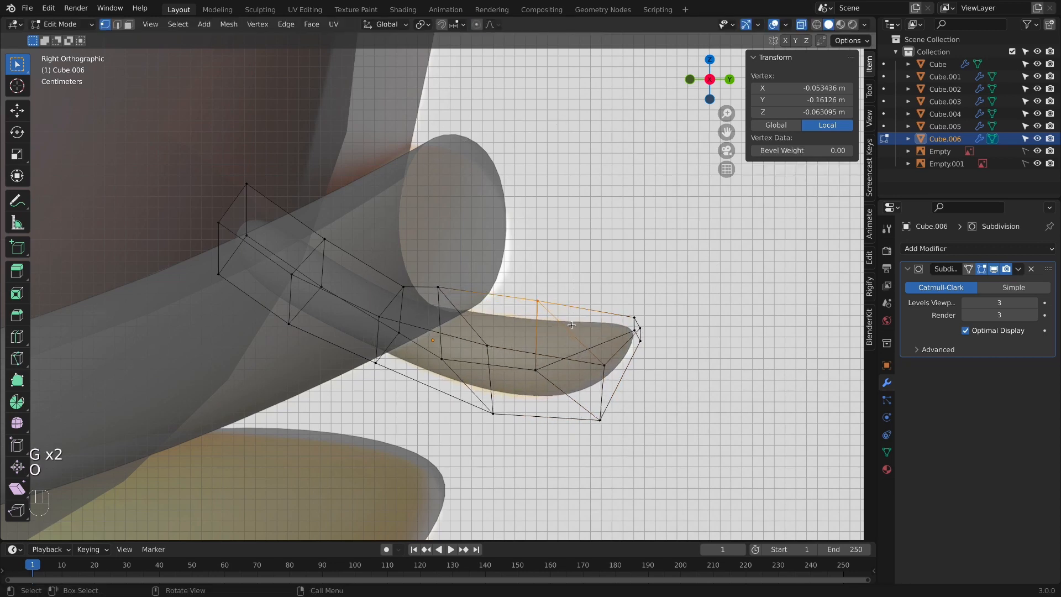
Step: Move the tail's lower middle vertices down and toward the shell, then return to Object Mode with X-ray off
drag(532, 421, 500, 437)
key(g)
click(491, 438)
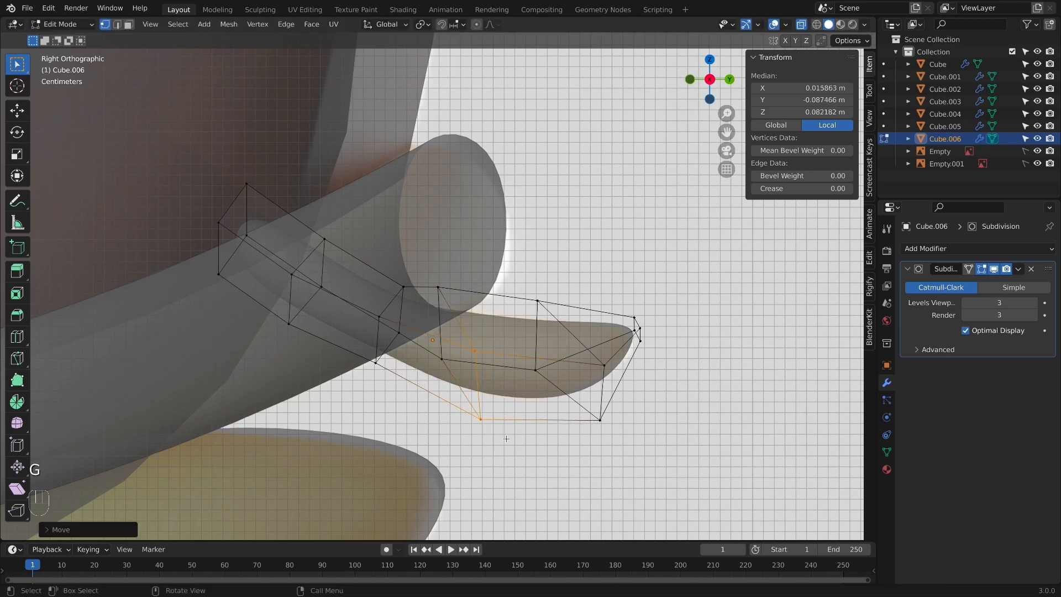
key(Tab)
key(alt+z)
Step: Slide the lower edge near the tail's tip toward the shell by a factor of about 0.46
scroll(691, 414, down, 3)
middle_drag(694, 423, 513, 414)
scroll(462, 340, up, 4)
click(462, 340)
key(Tab)
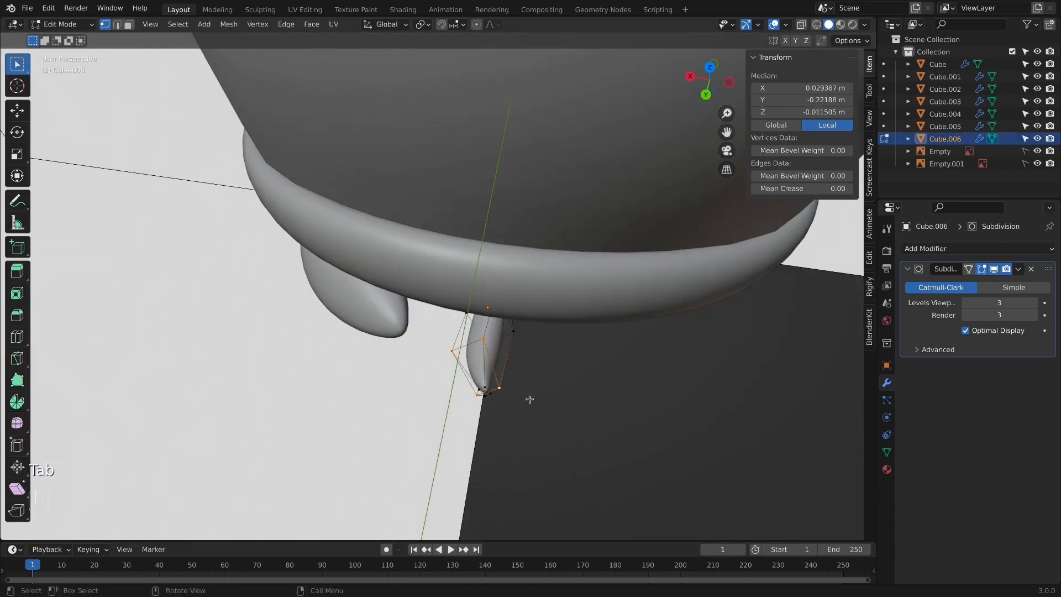
middle_drag(506, 375, 390, 371)
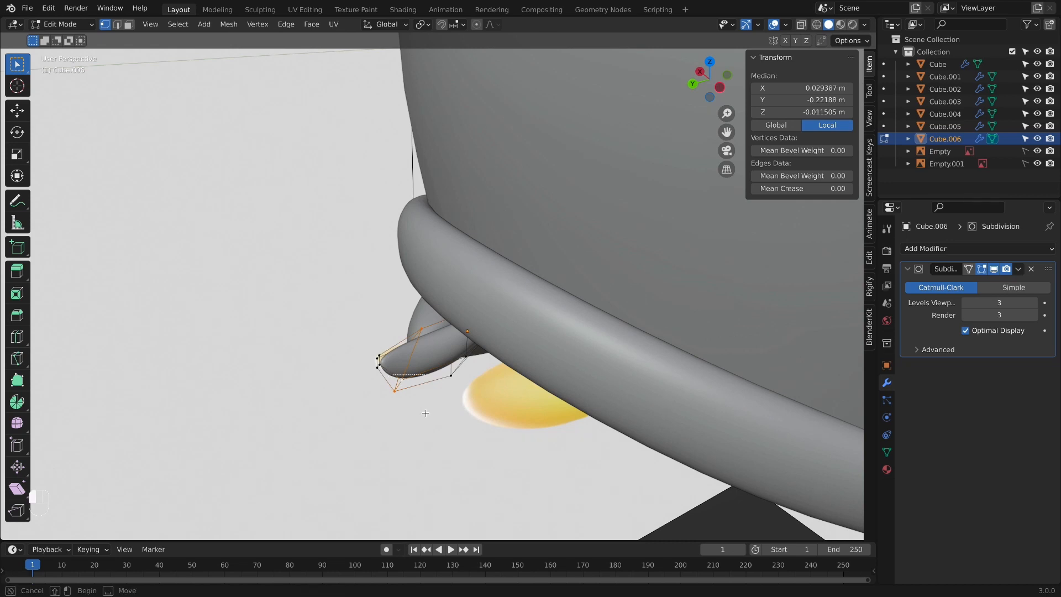
key(g)
key(g)
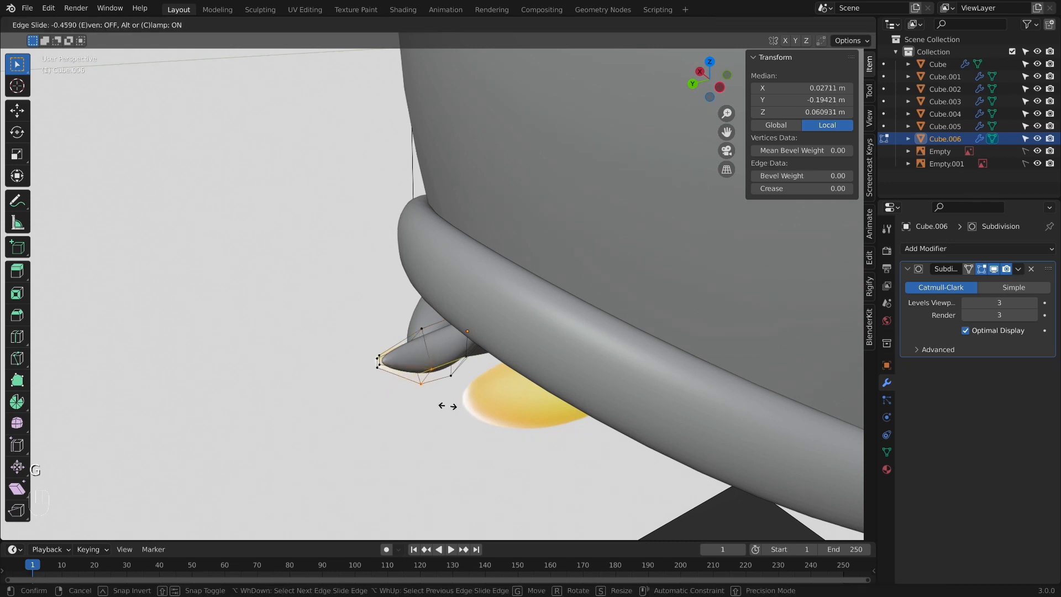
click(447, 406)
key(KP_1)
key(KP_3)
key(Tab)
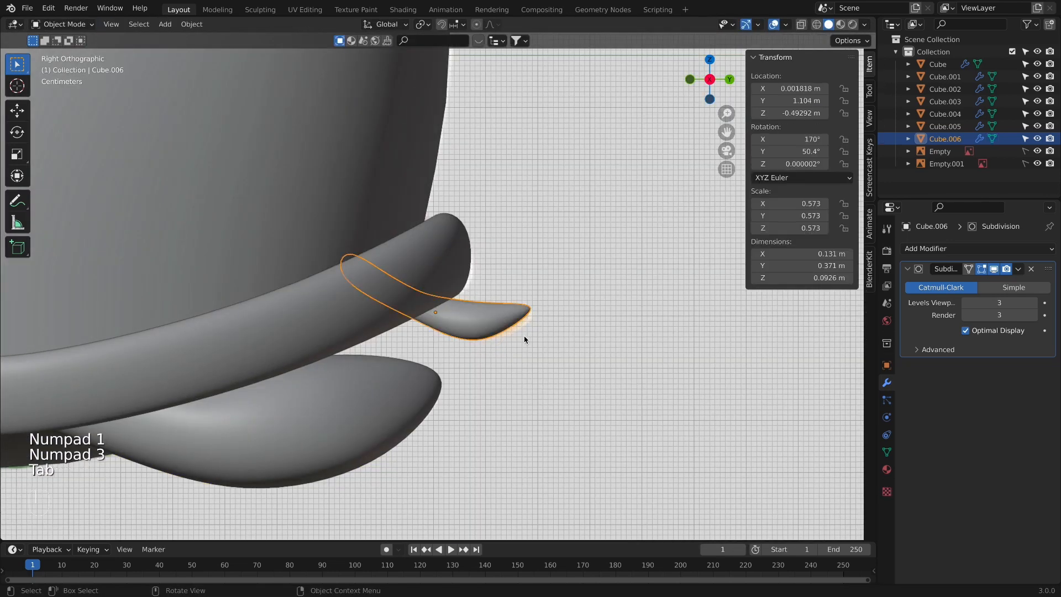
Step: Move the tail's lower outer edge about 0.025 m back toward the tip to follow the reference outline, ending in Object Mode with X-ray off
key(Tab)
scroll(524, 339, up, 3)
key(alt+z)
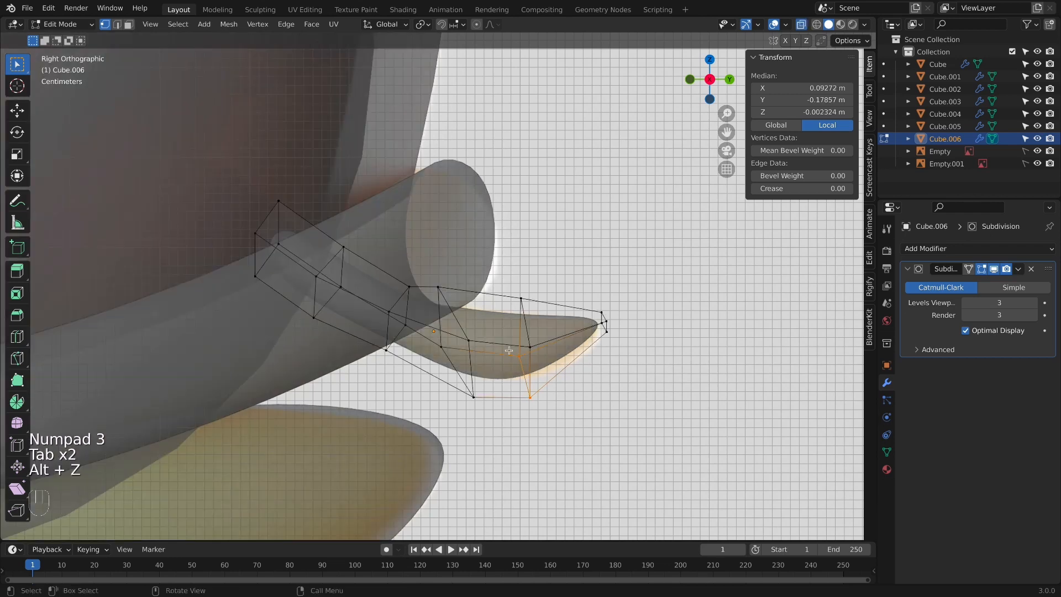
key(g)
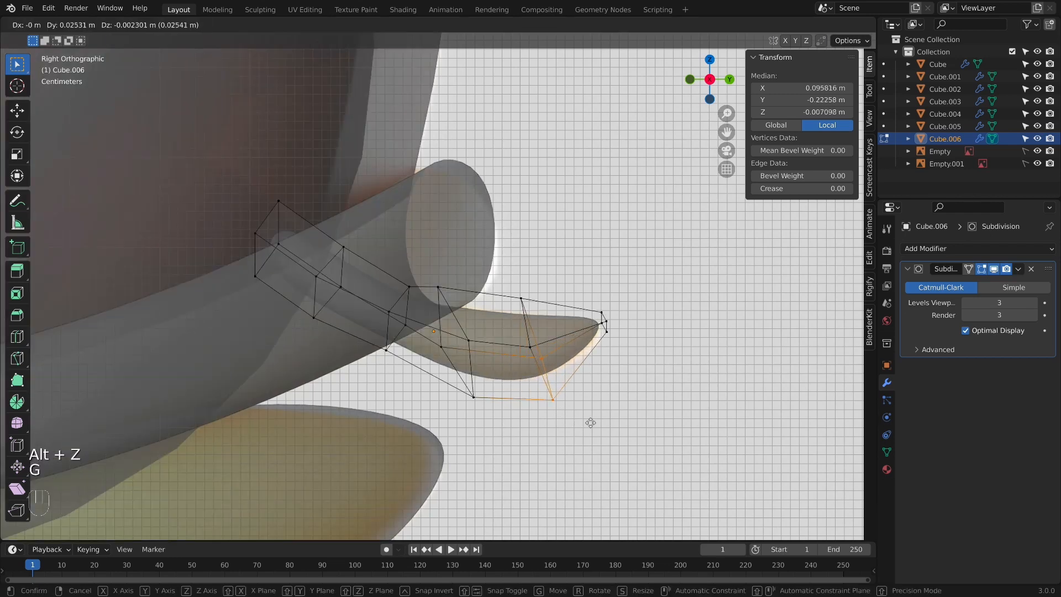
click(590, 422)
key(alt+z)
scroll(621, 439, down, 5)
key(Tab)
Step: Apply all transforms to the turtle's rear leg
middle_drag(621, 438, 420, 331)
click(448, 443)
click(406, 315)
scroll(618, 362, up, 3)
shift+middle_drag(648, 291, 562, 323)
shift+middle_drag(488, 411, 498, 389)
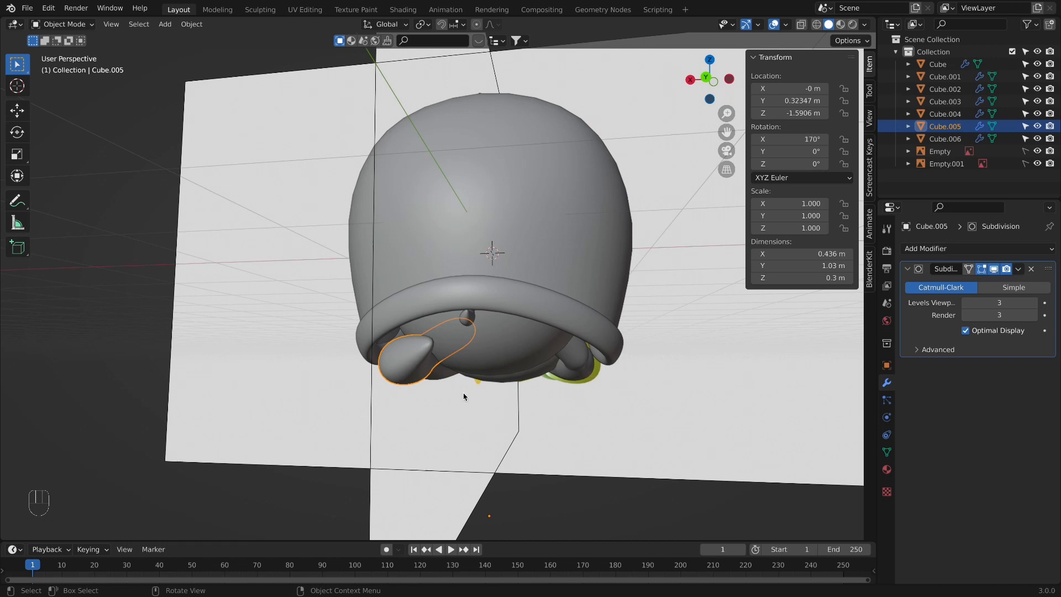
key(super+a)
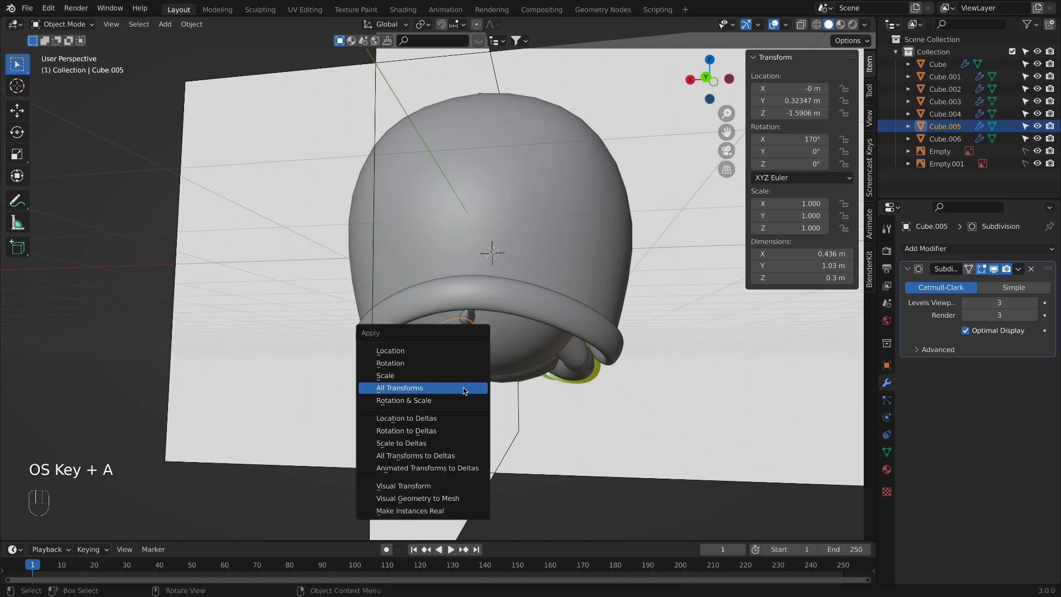
click(463, 391)
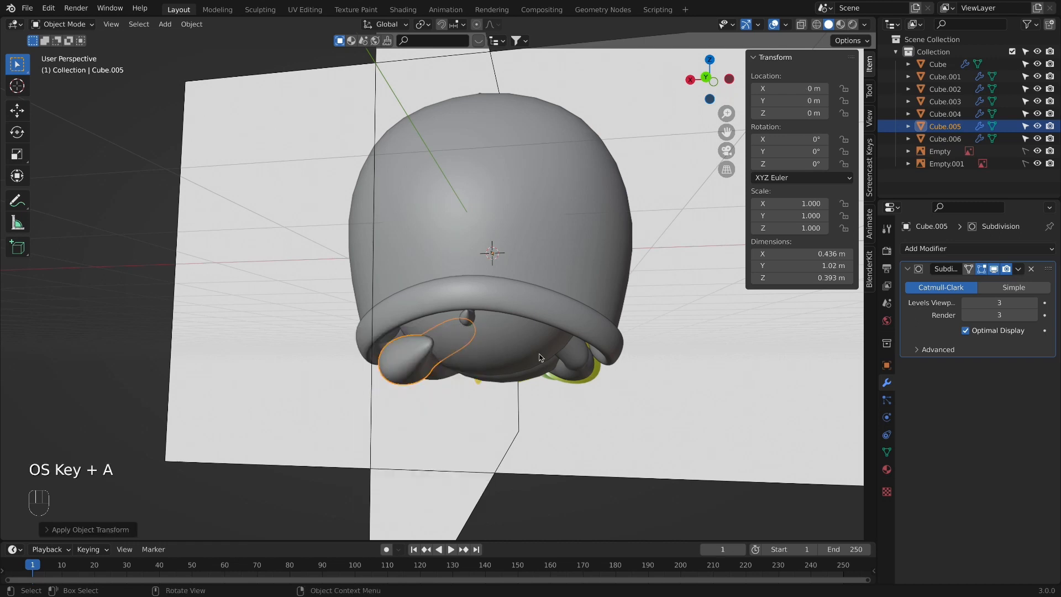
Step: Add a Mirror modifier across the X axis to the selected front flipper
click(951, 248)
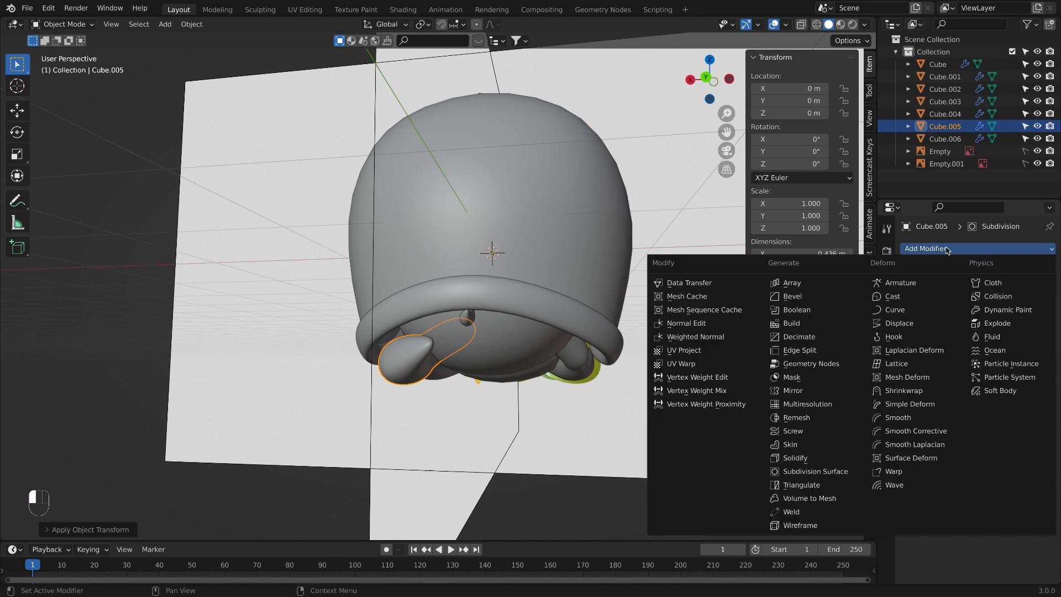
click(793, 390)
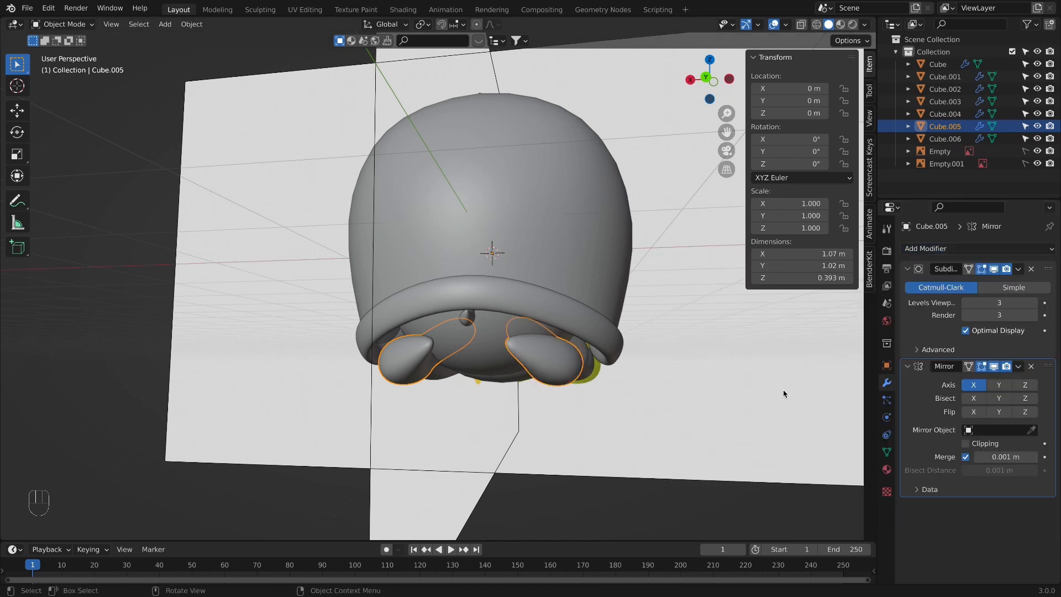
middle_drag(607, 401, 762, 396)
key(KP_1)
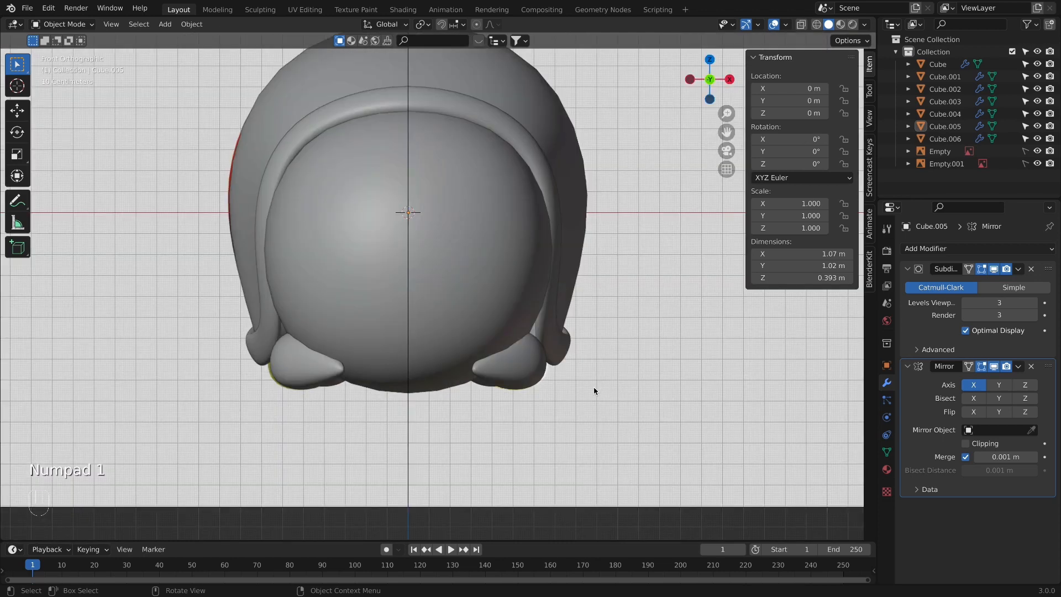
shift+middle_drag(591, 391, 563, 422)
key(KP_1)
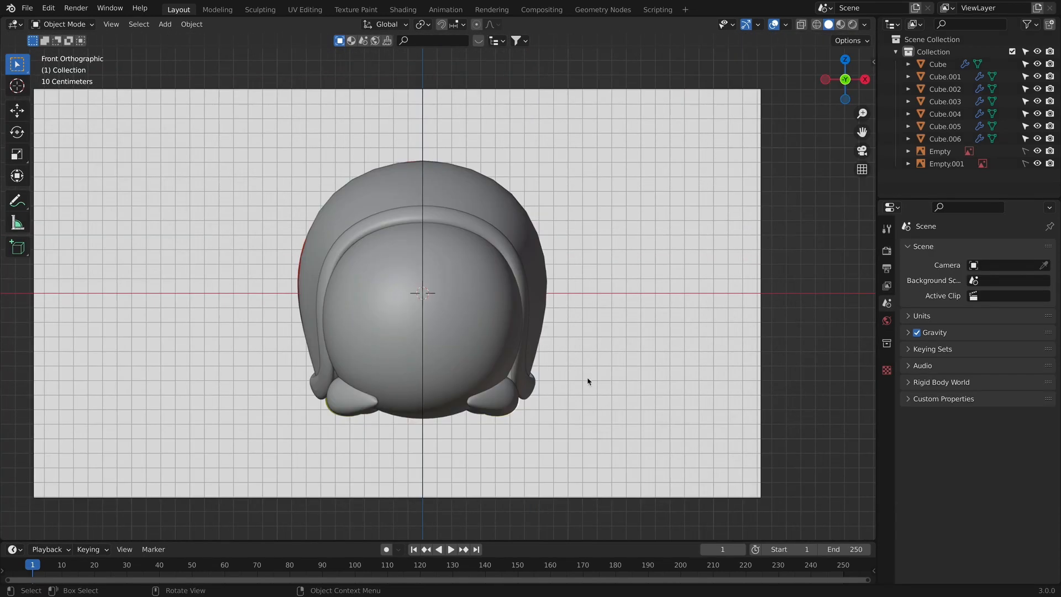
middle_drag(588, 381, 558, 362)
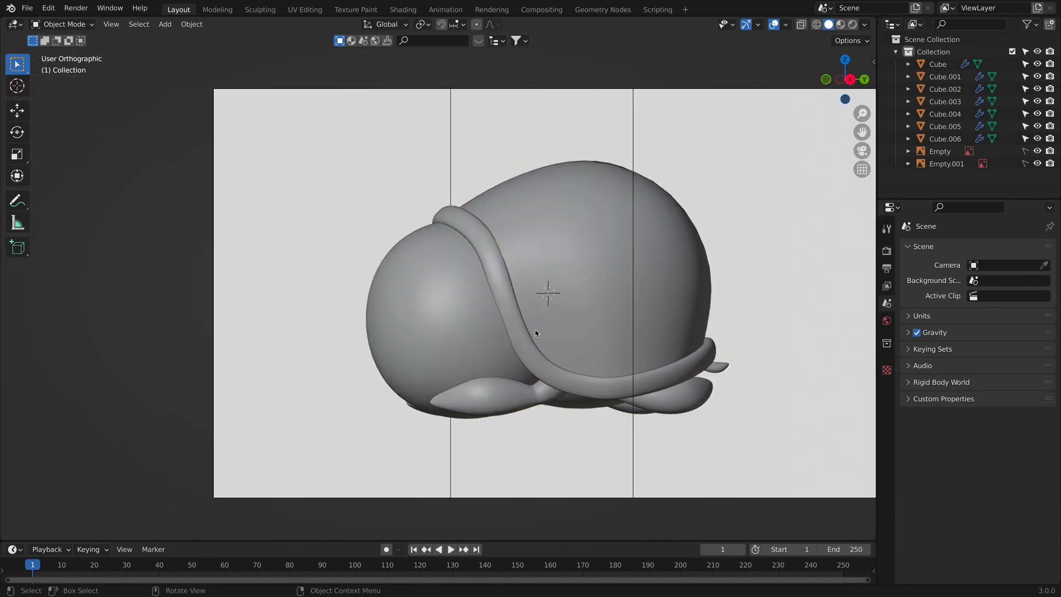
key(KP_1)
Step: Turn on X-ray in the front view so the reference face shows through the head
key(alt+z)
scroll(467, 342, up, 1)
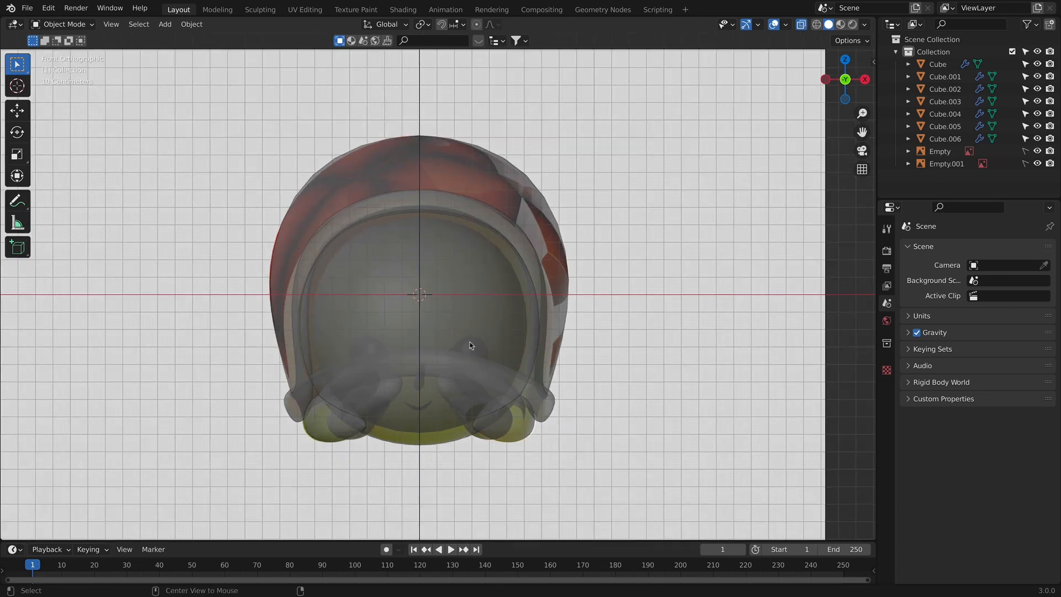
key(alt+z)
shift+middle_drag(490, 353, 518, 323)
key(alt+z)
alt+scroll(500, 327, up, 1)
scroll(514, 333, up, 3)
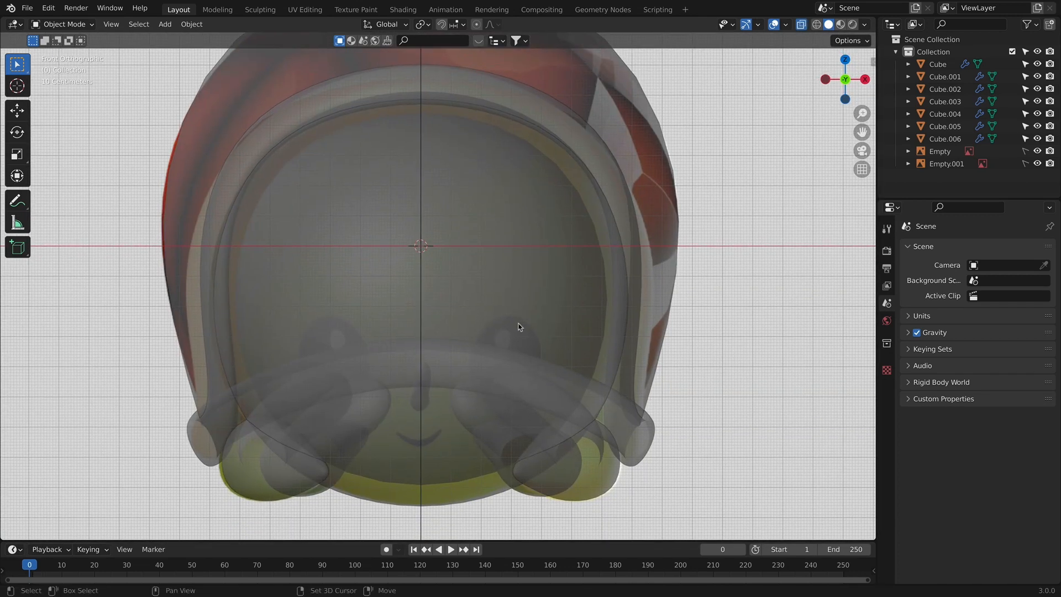
scroll(486, 217, down, 1)
Step: Add a mesh circle with 16 vertices at the world origin
key(shift+a)
mouse_move(485, 218)
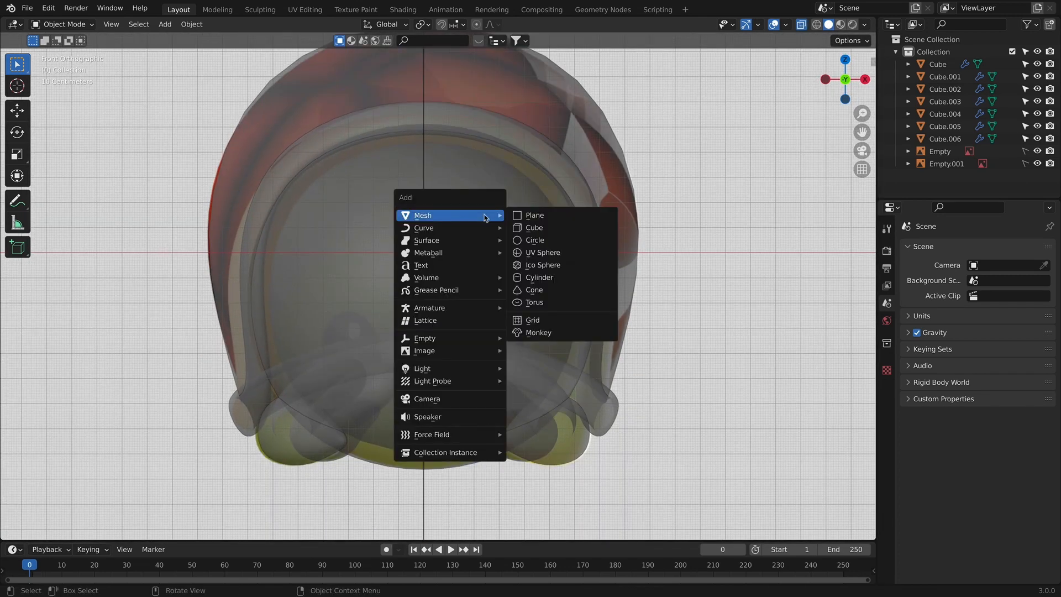
click(514, 240)
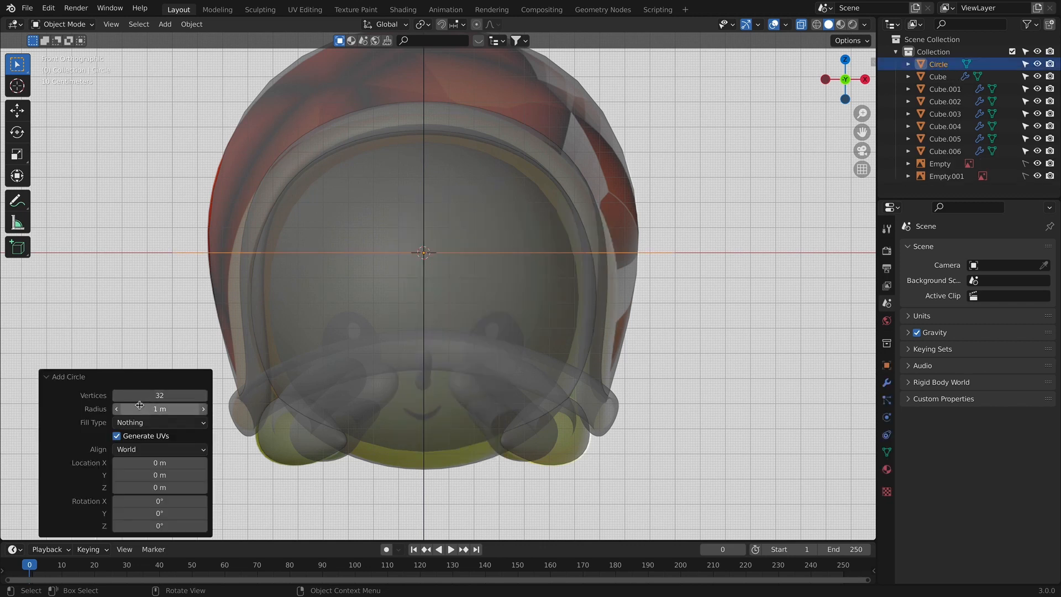
click(169, 395)
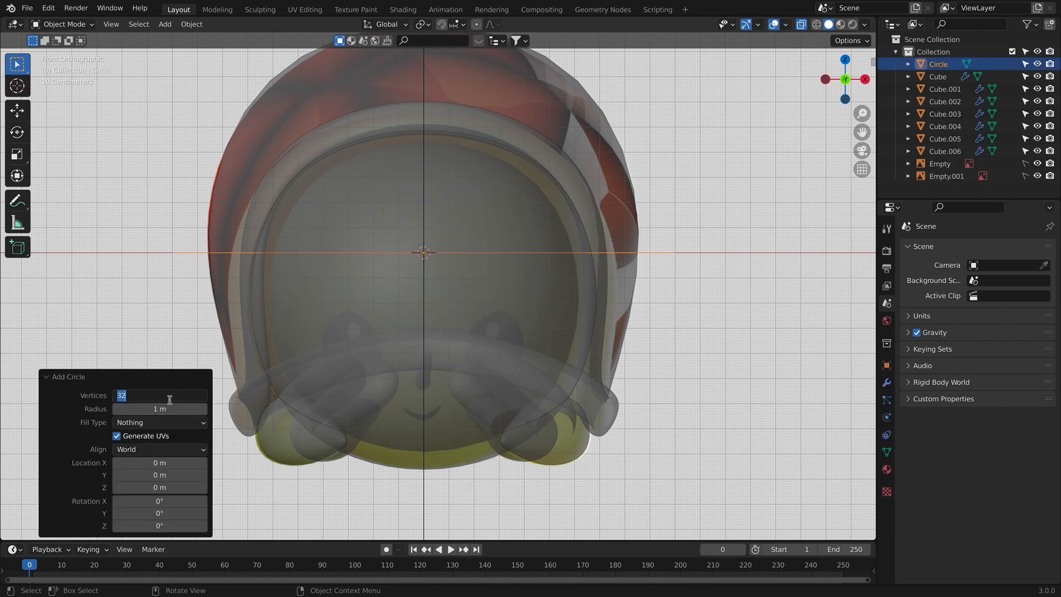
text(16)
key(Return)
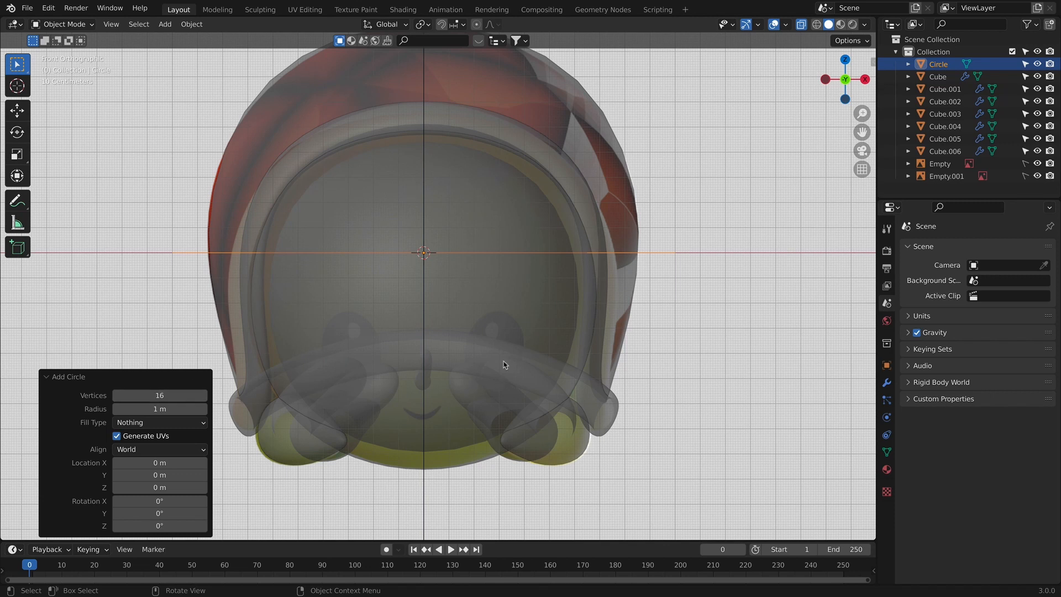
Step: Scale the circle to about 0.272 and rotate it 90° about the X axis to face the front
key(s)
click(507, 281)
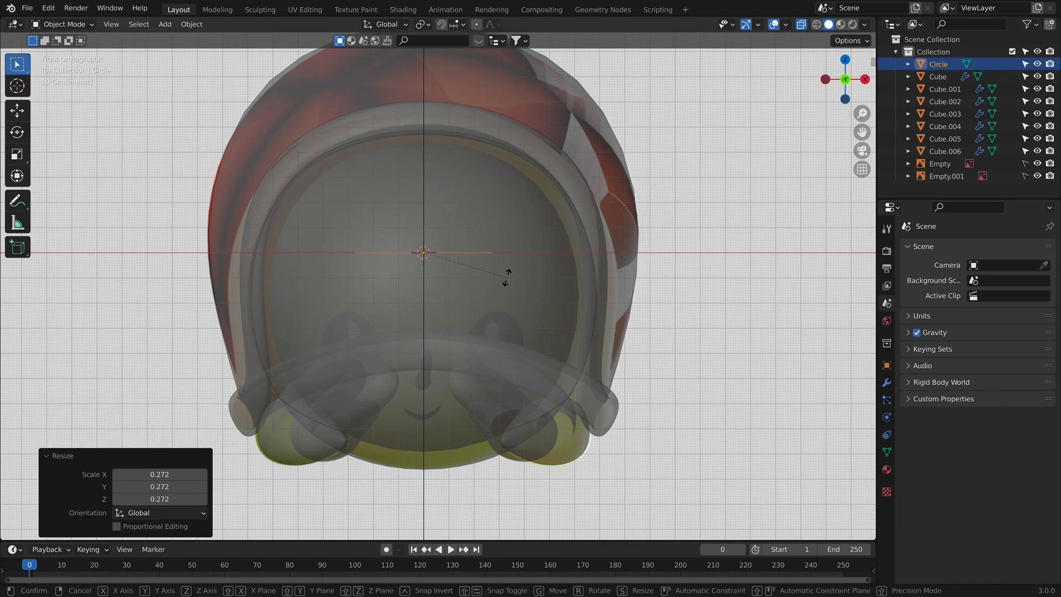
text(rx90)
key(Return)
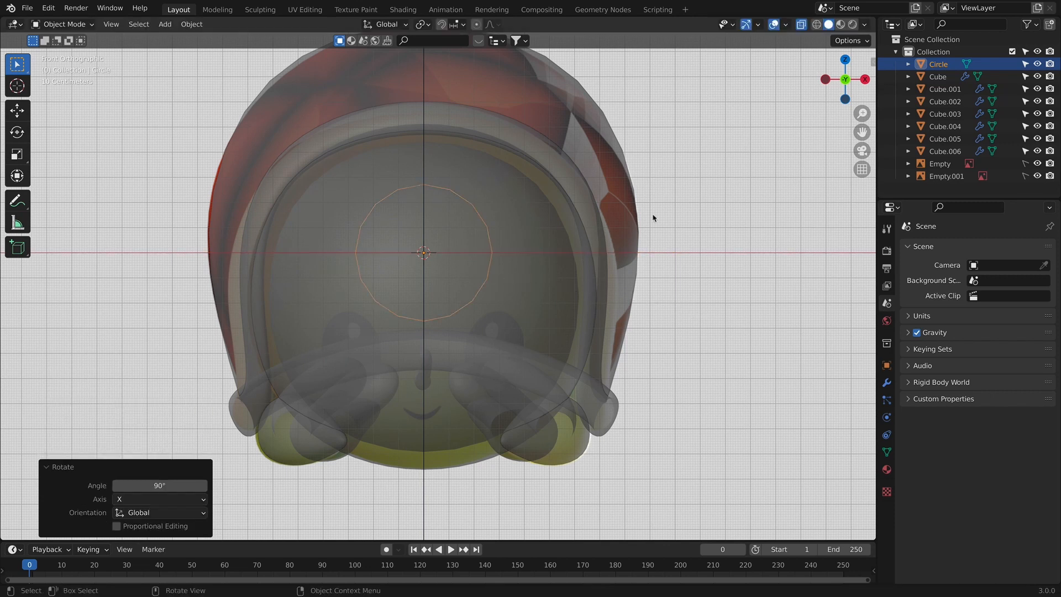
Step: Turn on the Screencast Keys display in the viewport
key(n)
click(871, 185)
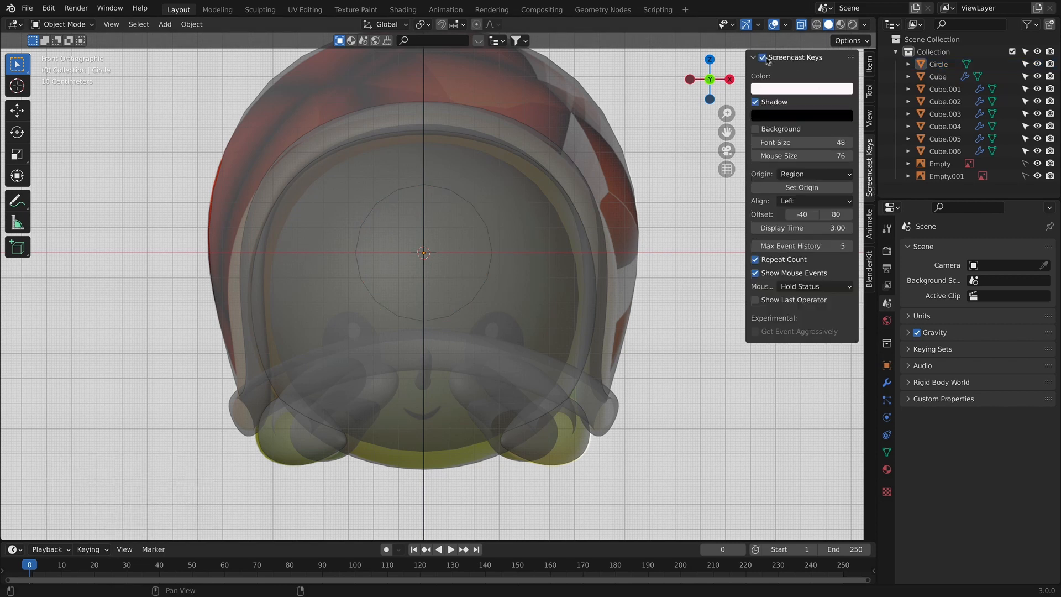
key(n)
Step: Select the circle, shrink it to about half size, and move it about 0.274 m in X and -0.406 m in Z onto the eye
click(488, 265)
click(490, 265)
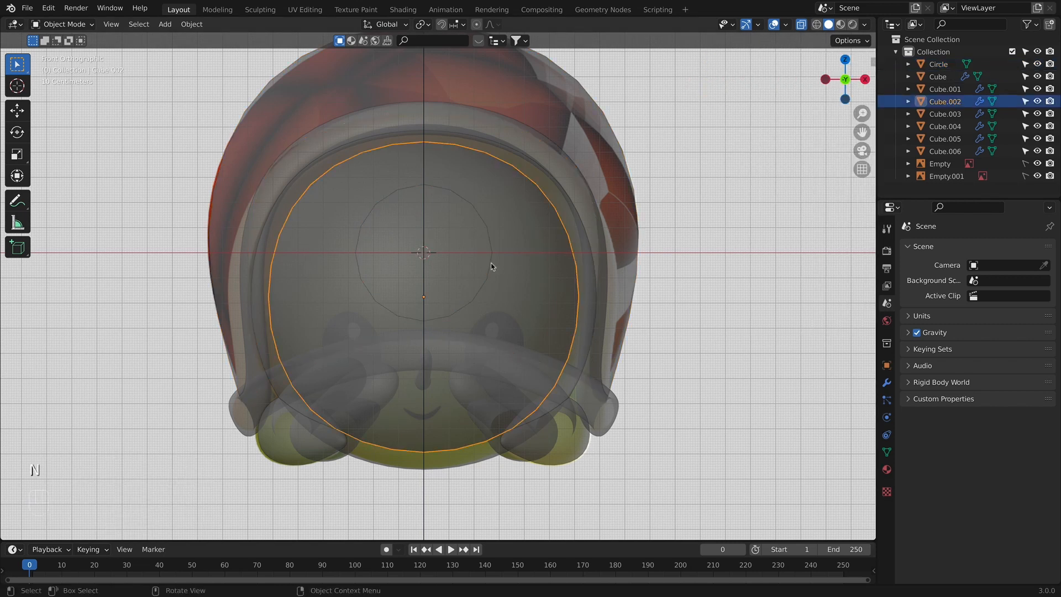
click(489, 265)
click(490, 266)
key(s)
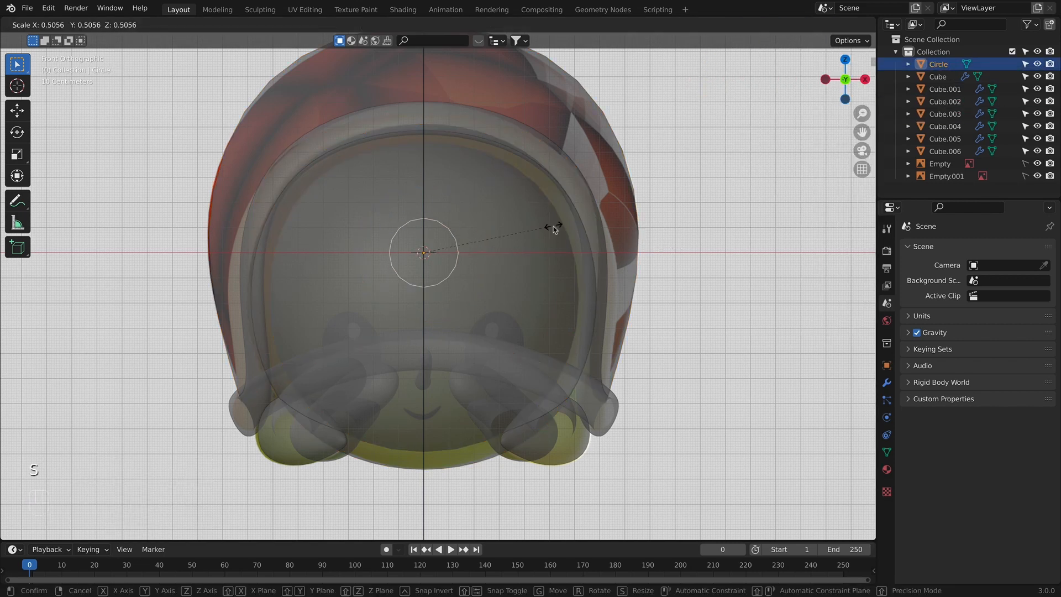
click(550, 227)
key(g)
click(629, 335)
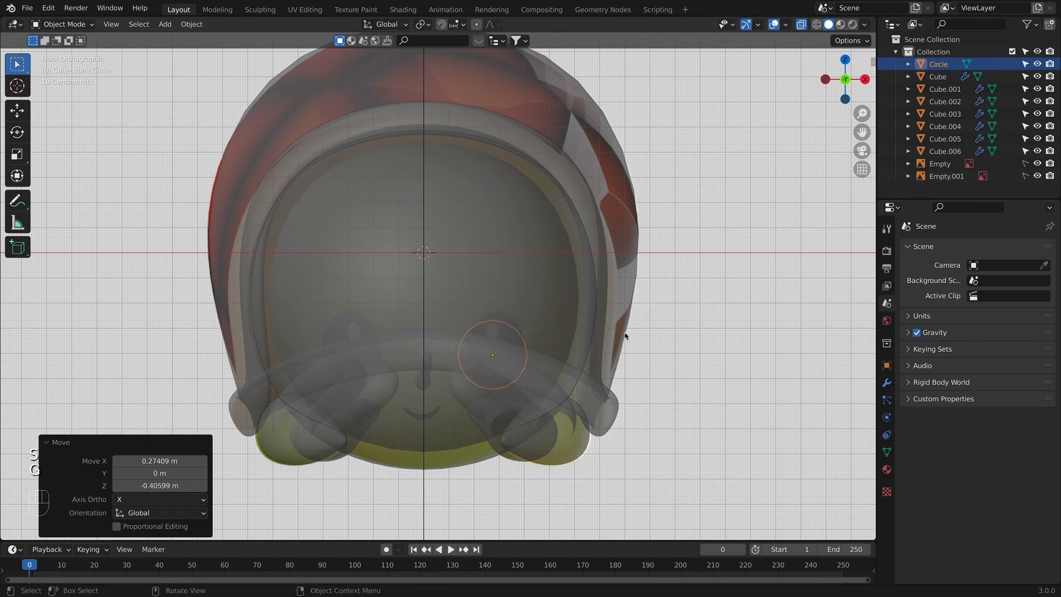
Step: Scale the circle into an upright oval over the eye, including a uniform scale of about 0.911
key(s)
click(640, 282)
key(s)
right_click(632, 319)
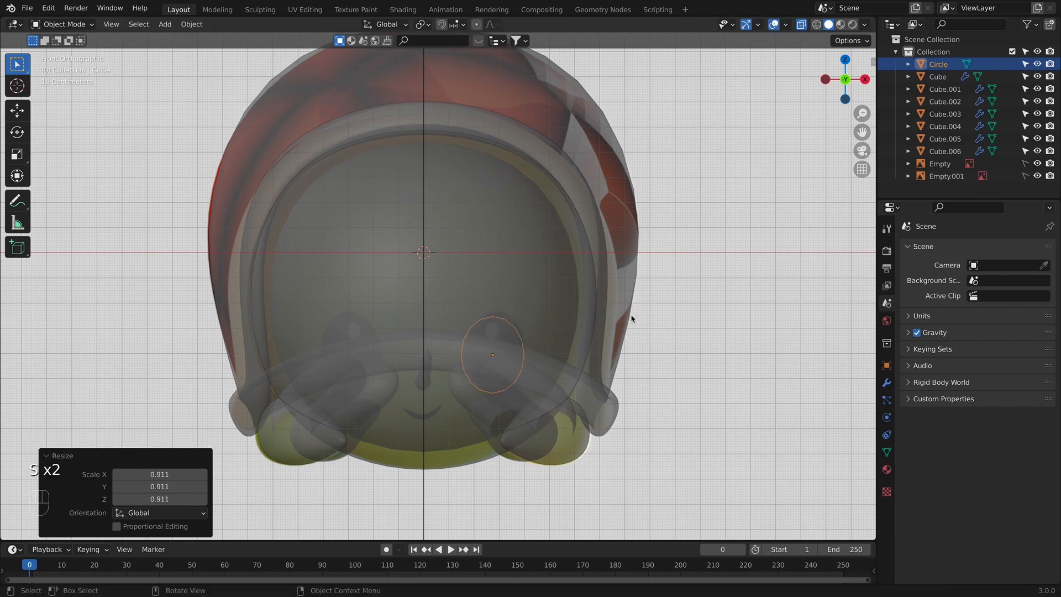
Step: Rotate the oval by about 6.9° and nudge it slightly upward over the reference eye
key(r)
click(639, 285)
key(g)
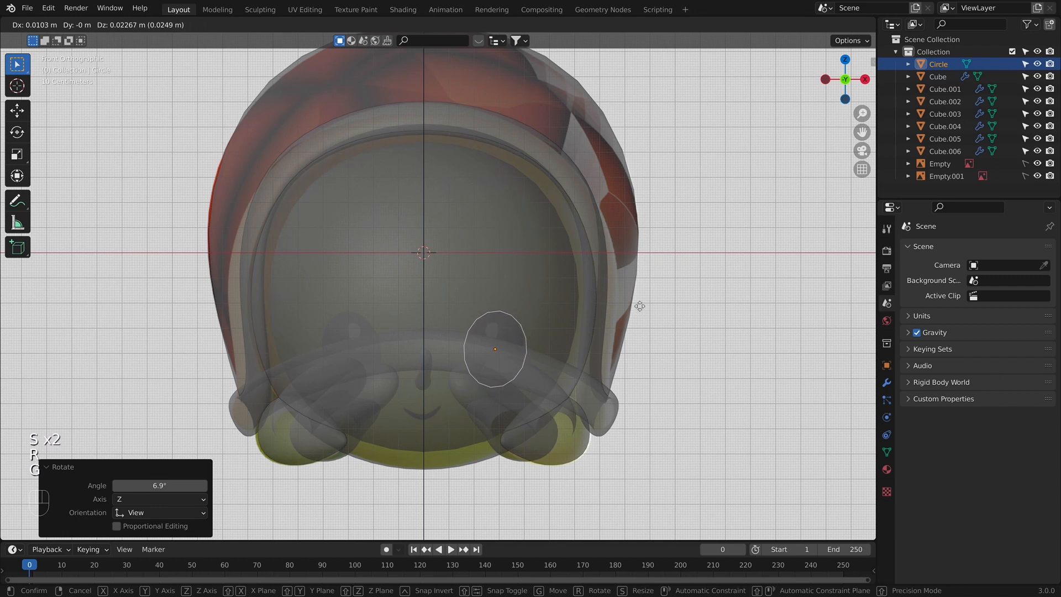
click(640, 307)
Step: Enlarge the oval by about 1.032 and narrow it slightly along the X axis
key(s)
click(641, 312)
key(s)
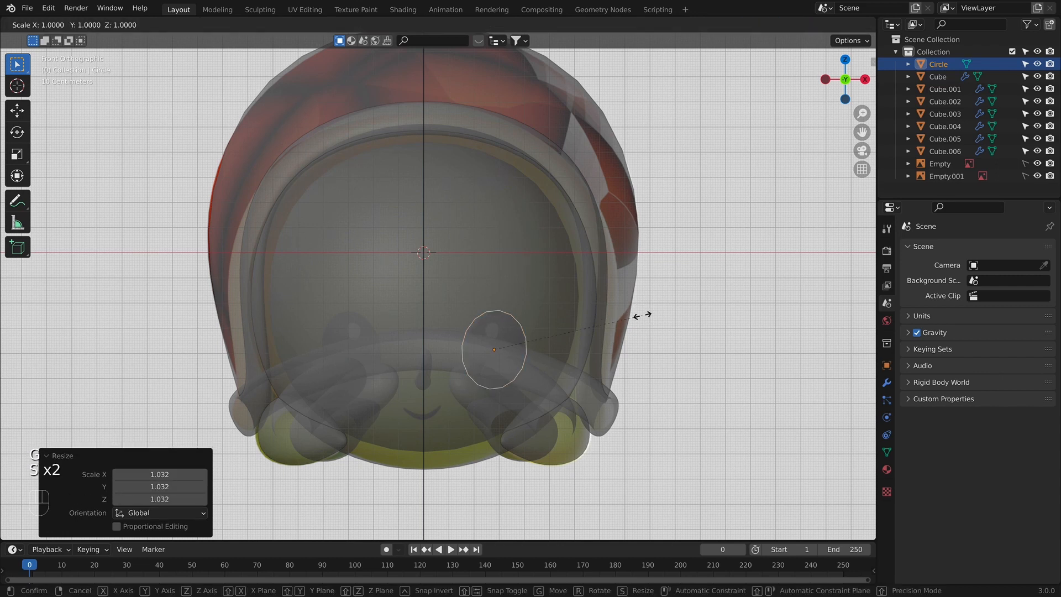
key(x)
click(637, 309)
Step: Rotate the oval a further 2.43° or so and fine-tune its position over the reference eye
key(r)
click(656, 286)
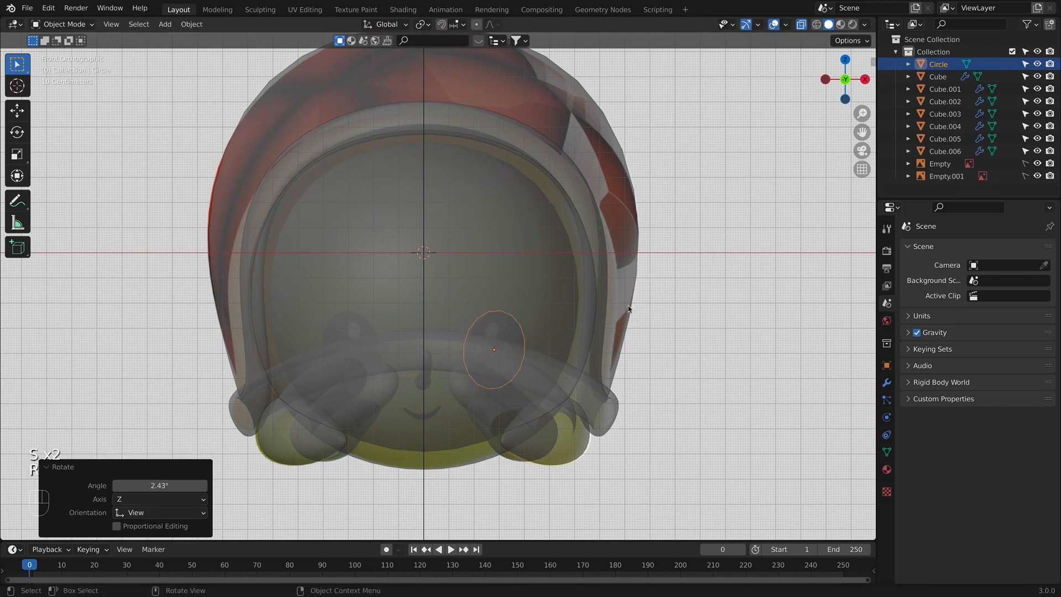
scroll(616, 305, up, 2)
shift+middle_drag(608, 288, 588, 239)
key(g)
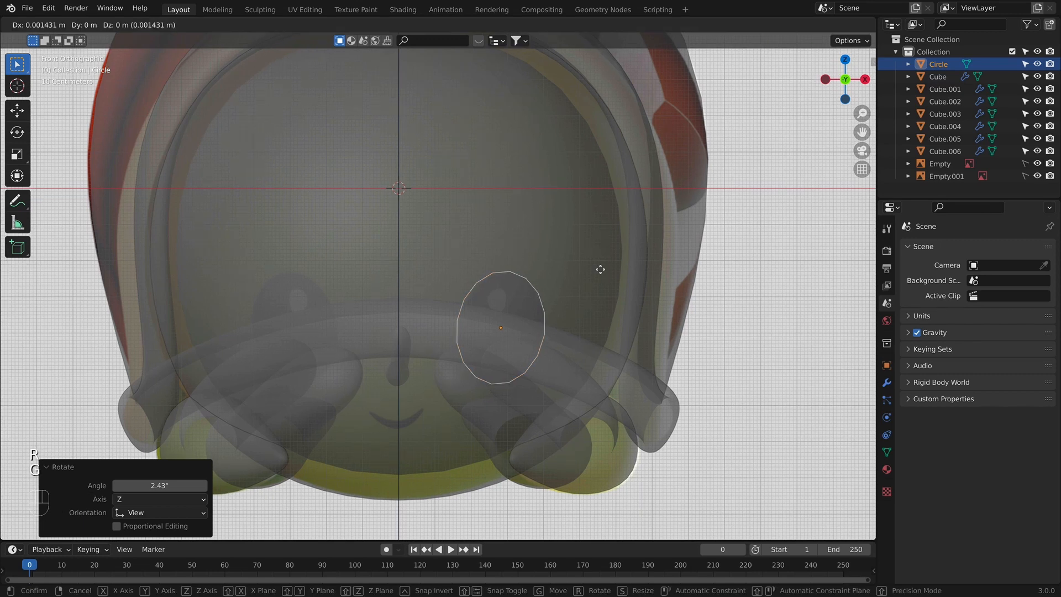
click(601, 269)
Step: Extrude the oval's edge loop in Edit Mode and scale it inward to about 0.728 to form an inner ring
key(Tab)
key(Tab)
key(Tab)
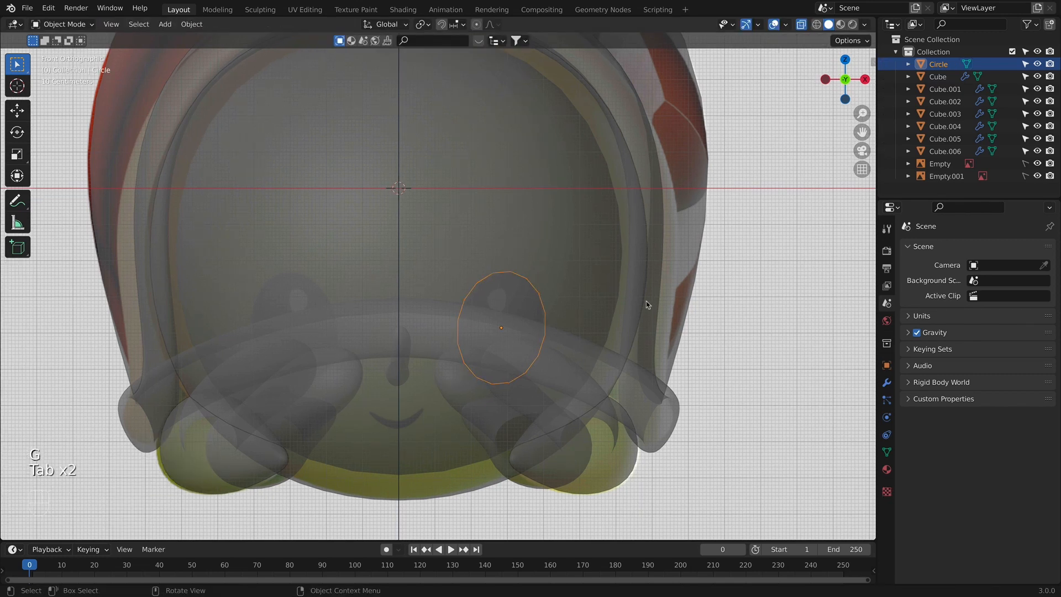
key(s)
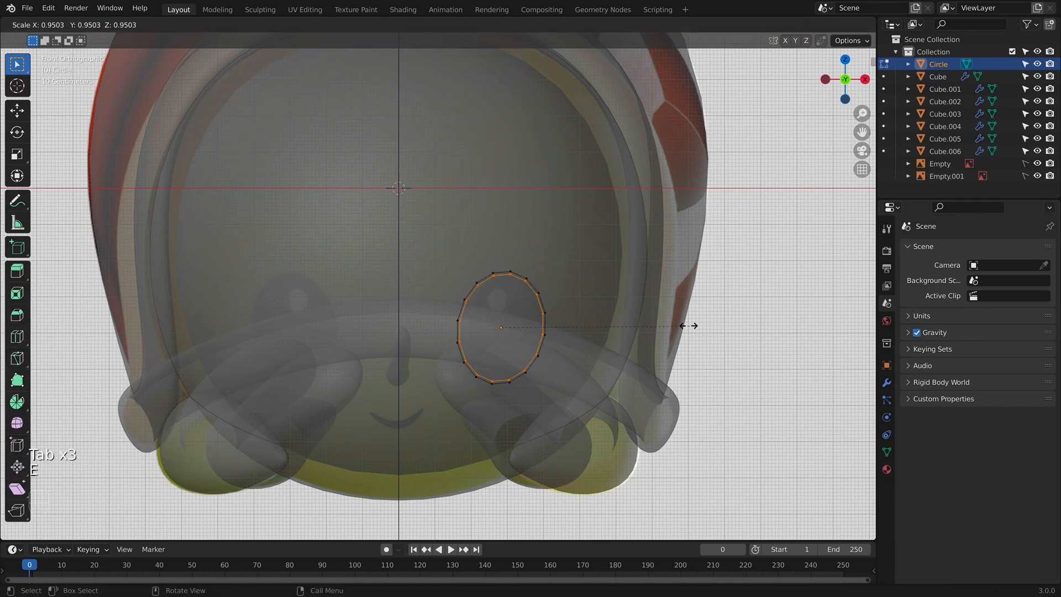
click(607, 285)
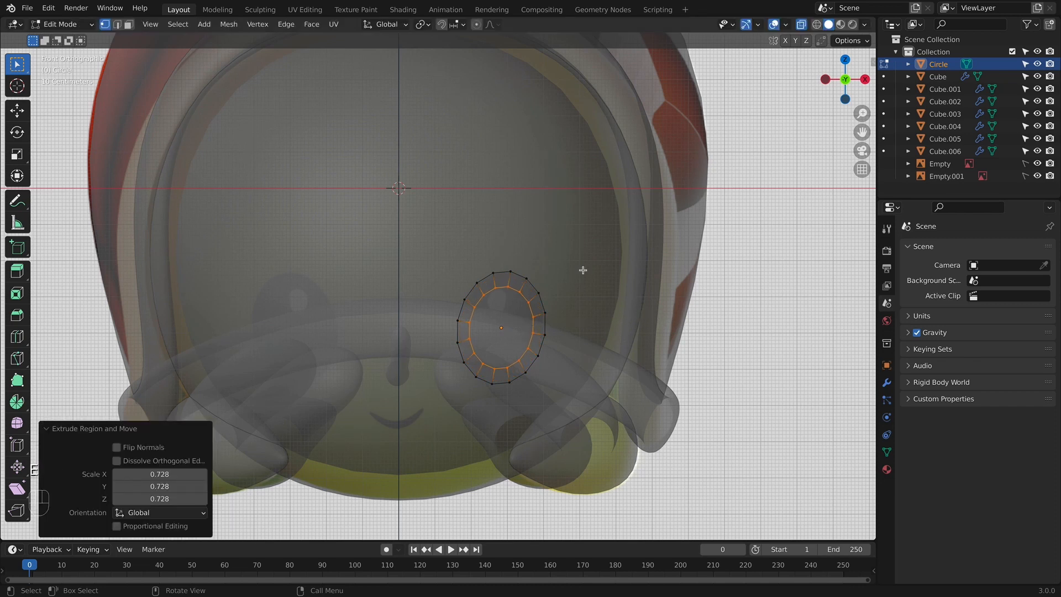
Step: Close the inner loop with Grid Fill using a span of 1 and an offset of 4, and return to Object Mode
click(313, 24)
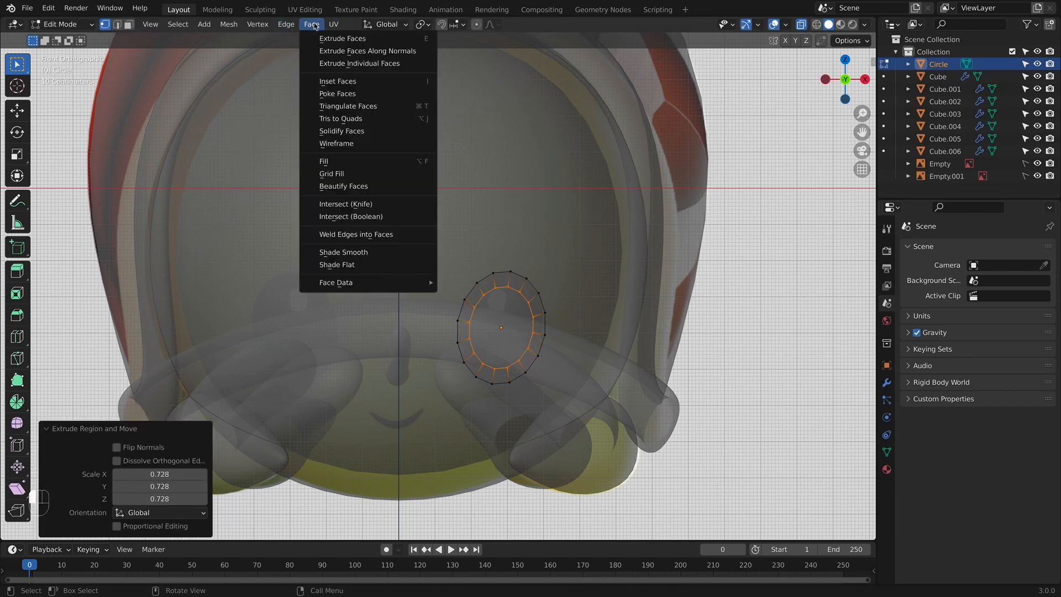
click(356, 174)
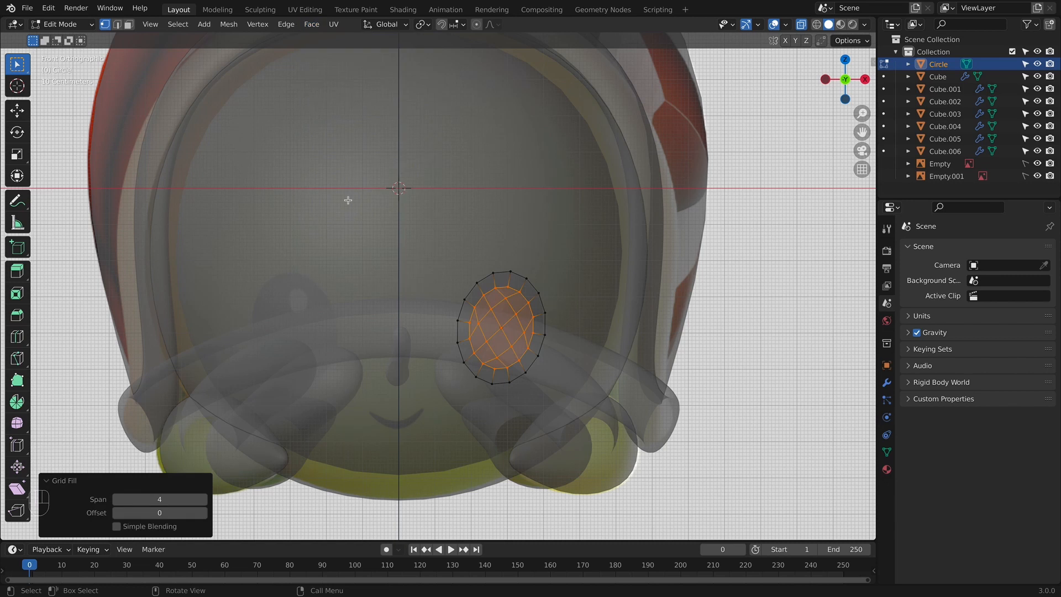
click(116, 500)
click(117, 501)
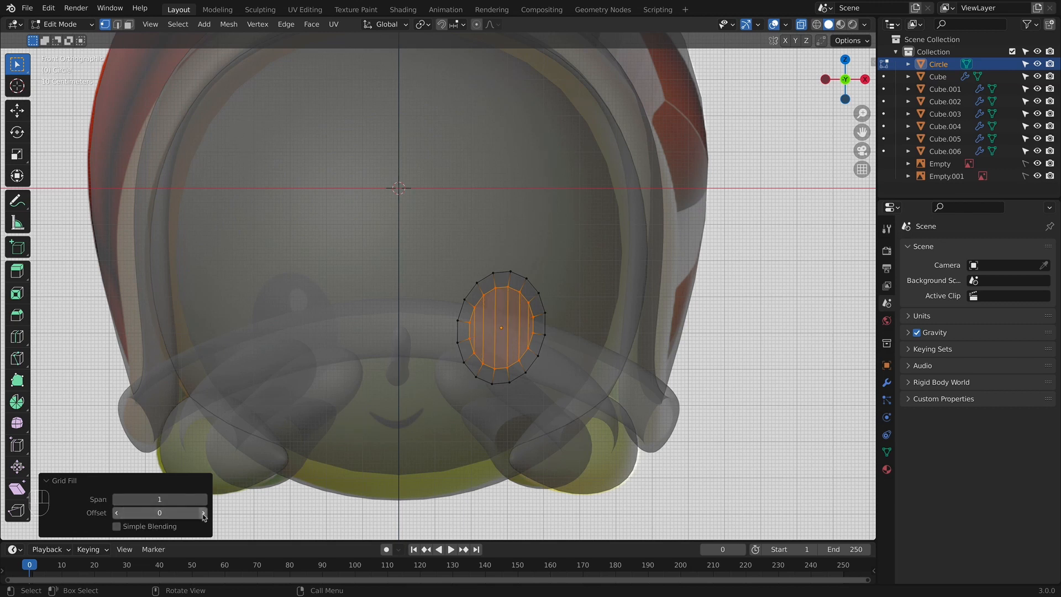
click(203, 512)
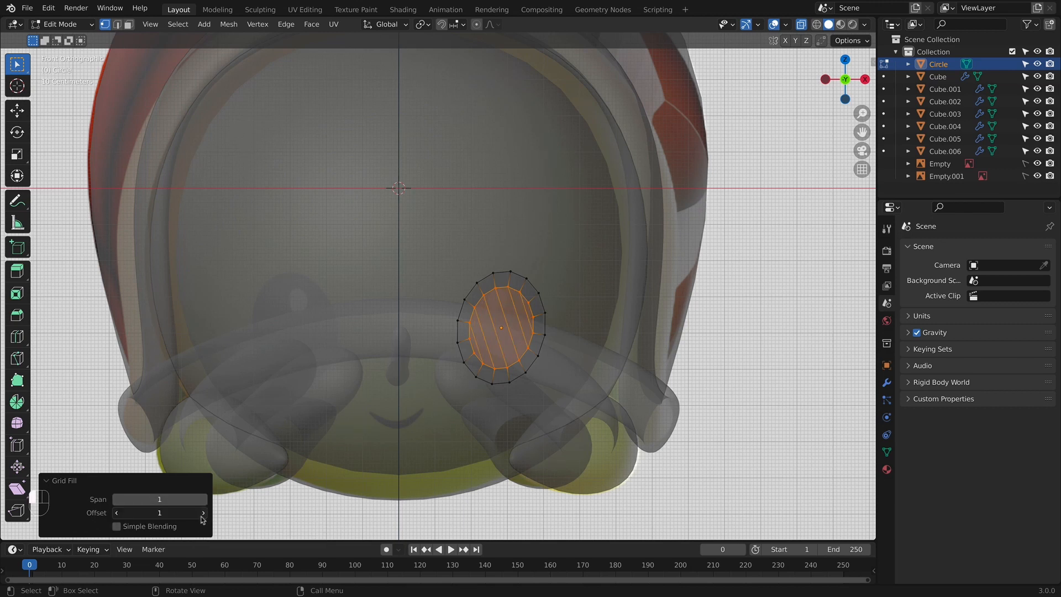
click(203, 513)
click(204, 512)
click(204, 513)
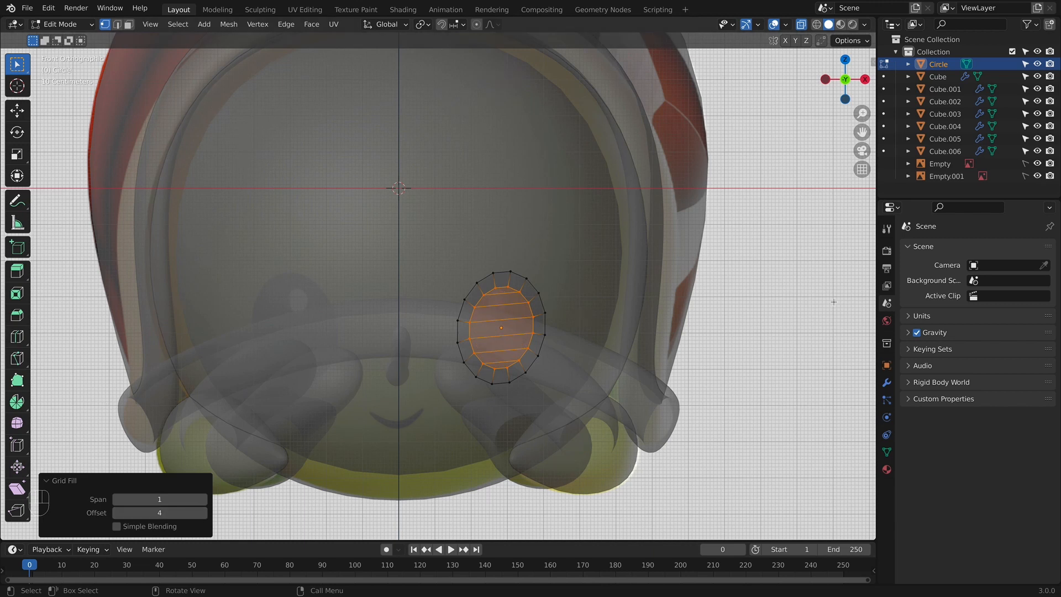
key(Tab)
Step: Move the eye disc about -1.29 m along the Y axis, just in front of the head, using the side view
key(KP_3)
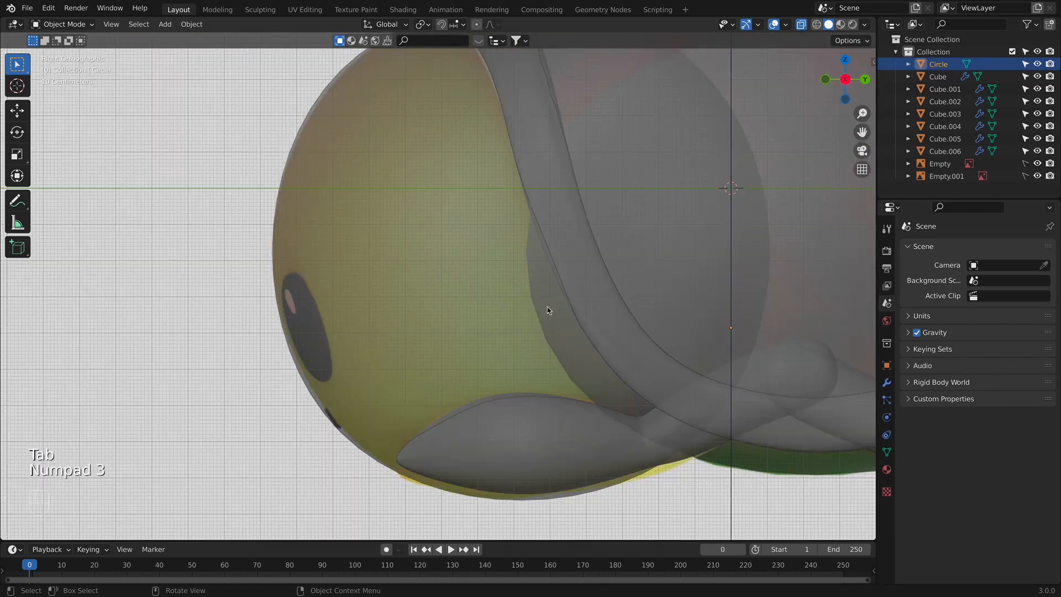
key(g)
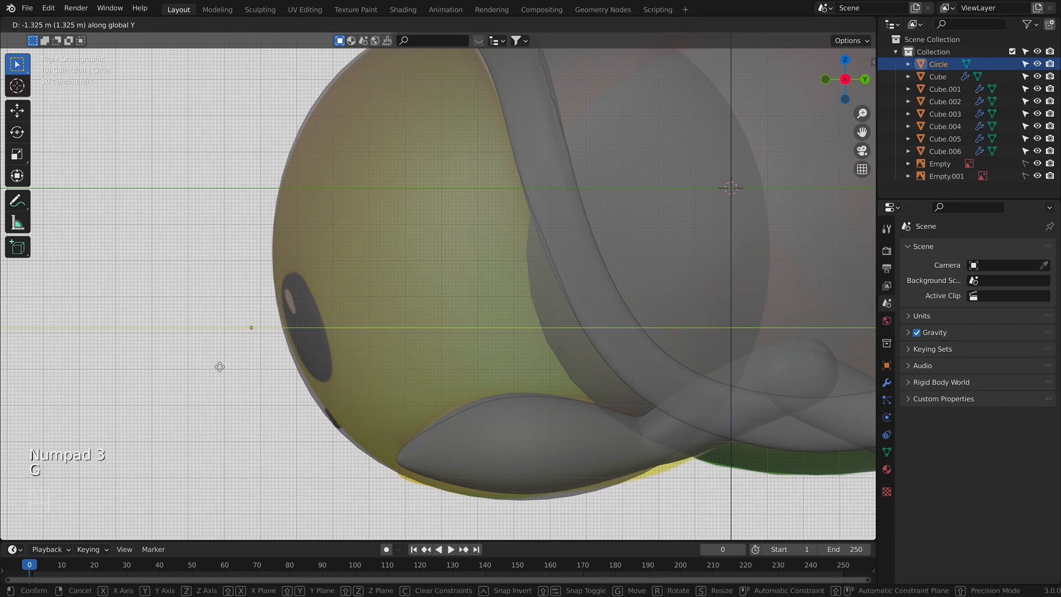
click(221, 368)
middle_drag(358, 360, 412, 389)
key(KP_1)
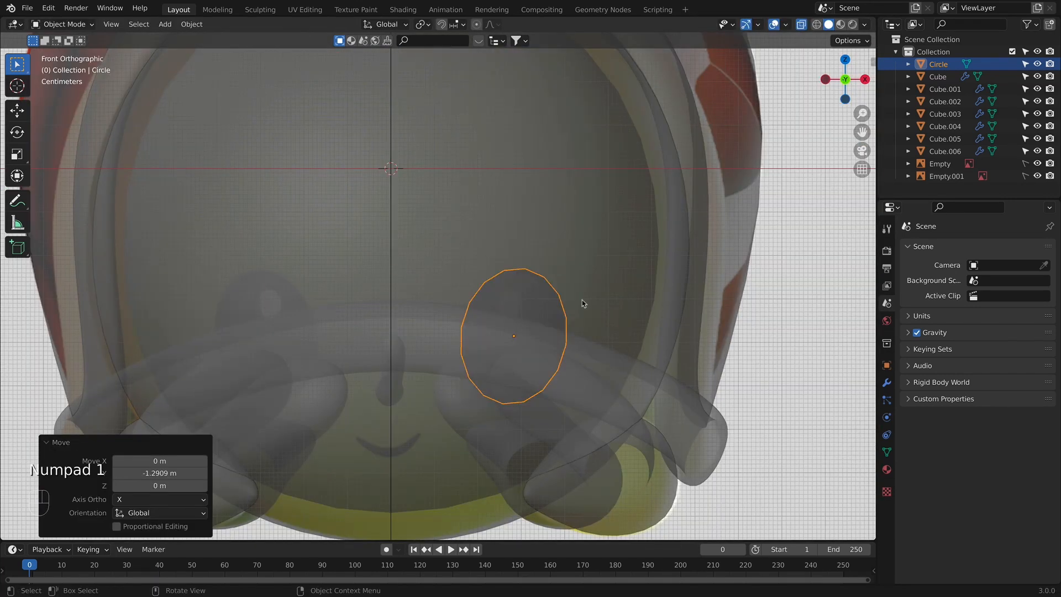
key(KP_3)
Step: Rotate the eye disc about 5.14° around the global Z axis
key(e)
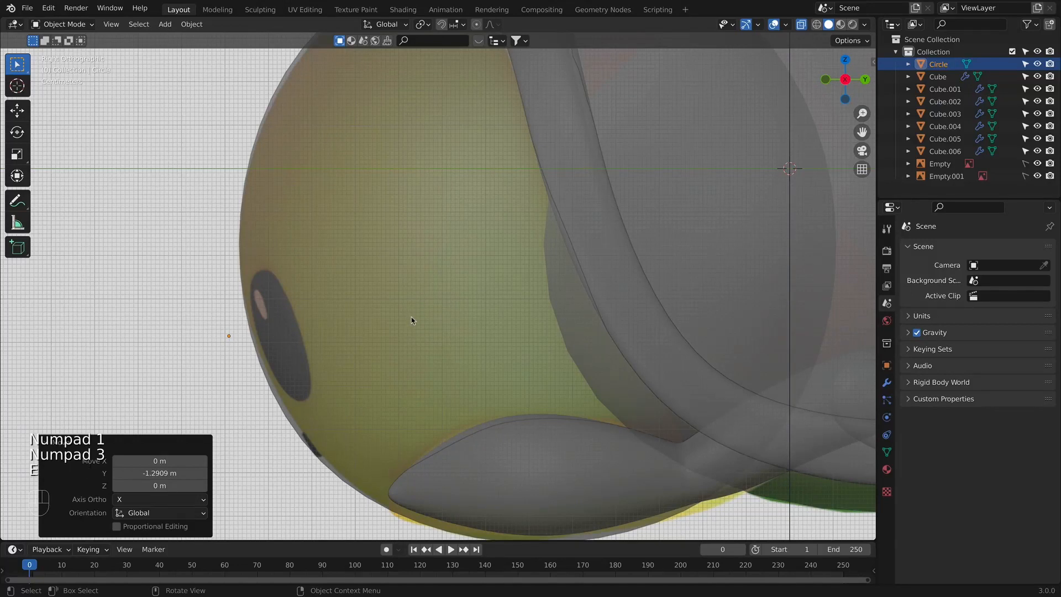
click(801, 25)
key(r)
key(z)
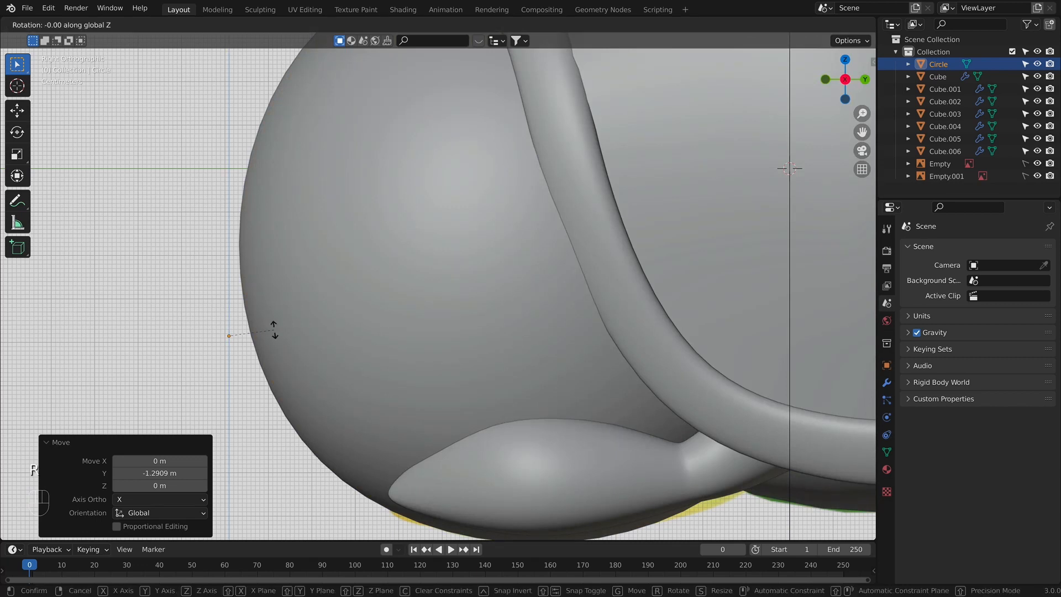
click(241, 332)
key(alt+z)
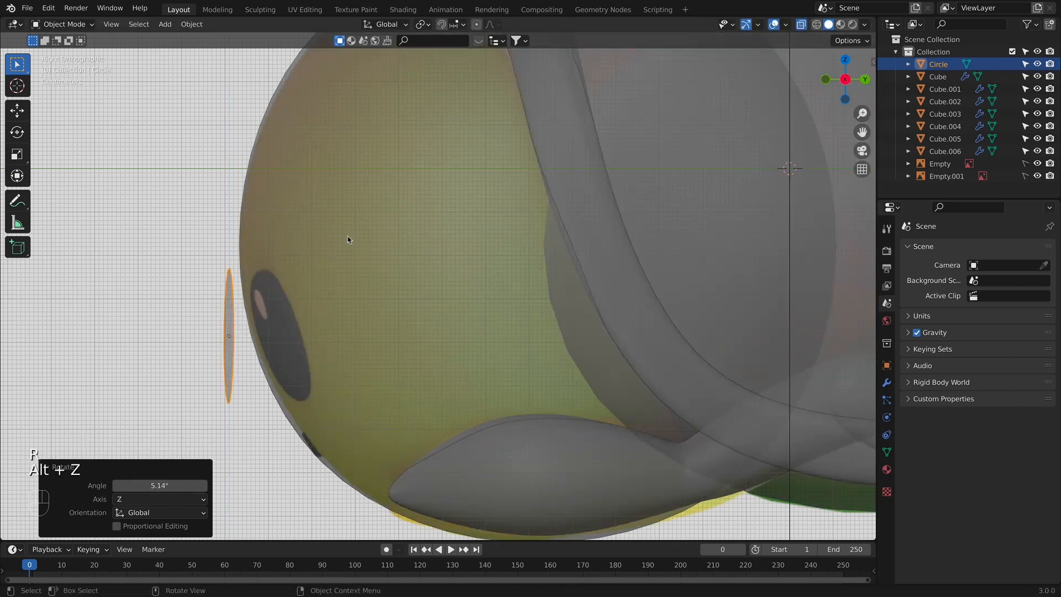
Step: Tilt the eye disc about -10.8° in the side view and move it about 0.054 m in Y and -0.020 m in Z against the head
key(r)
key(g)
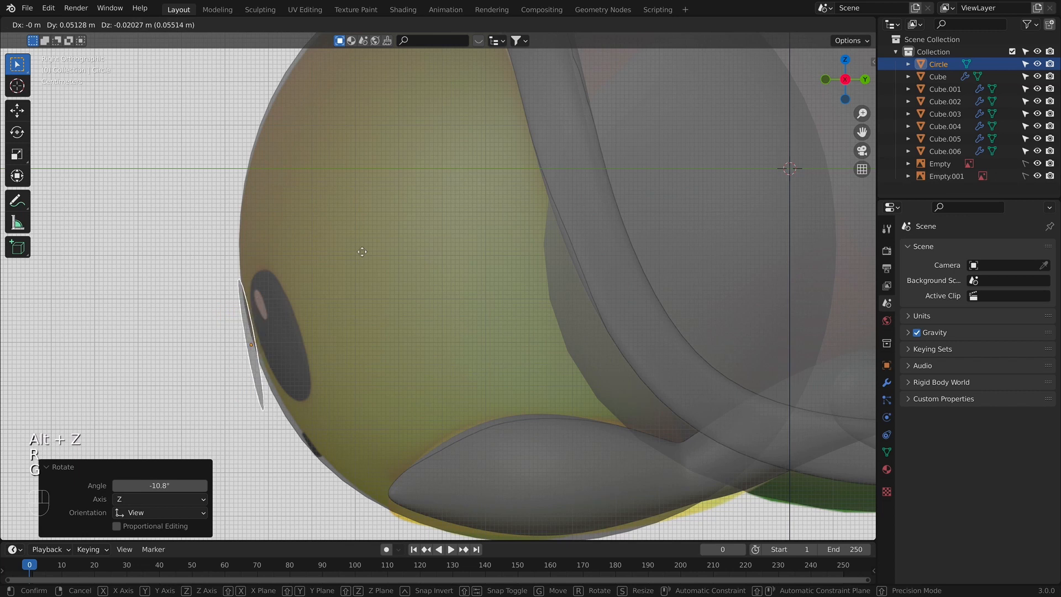
click(367, 262)
key(alt+z)
key(KP_1)
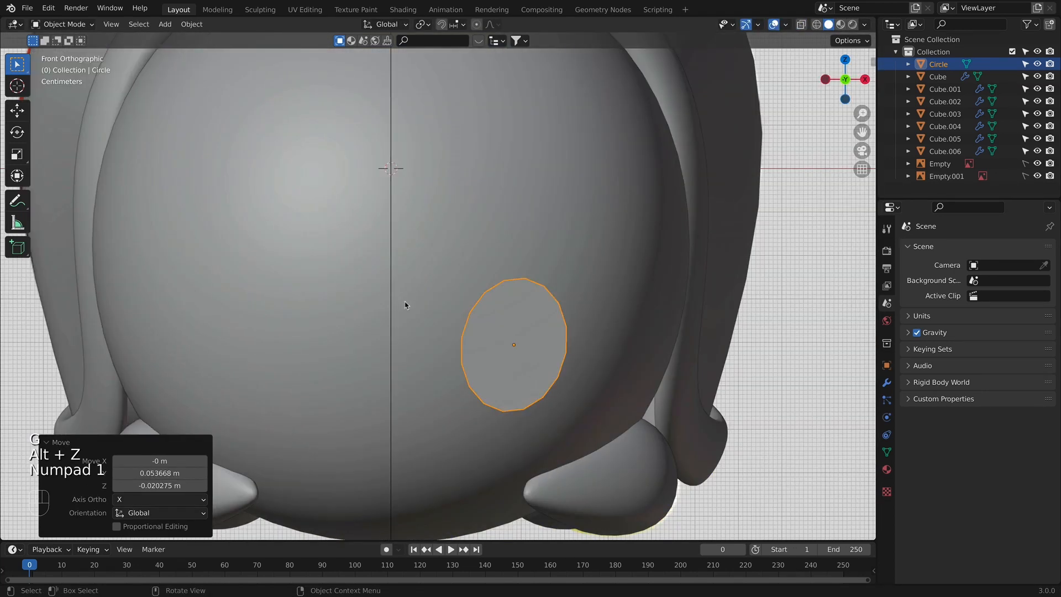
Step: Raise the eye disc about 0.018 m along Z to match the reference eye in the front view
right_click(572, 331)
key(Escape)
key(alt+z)
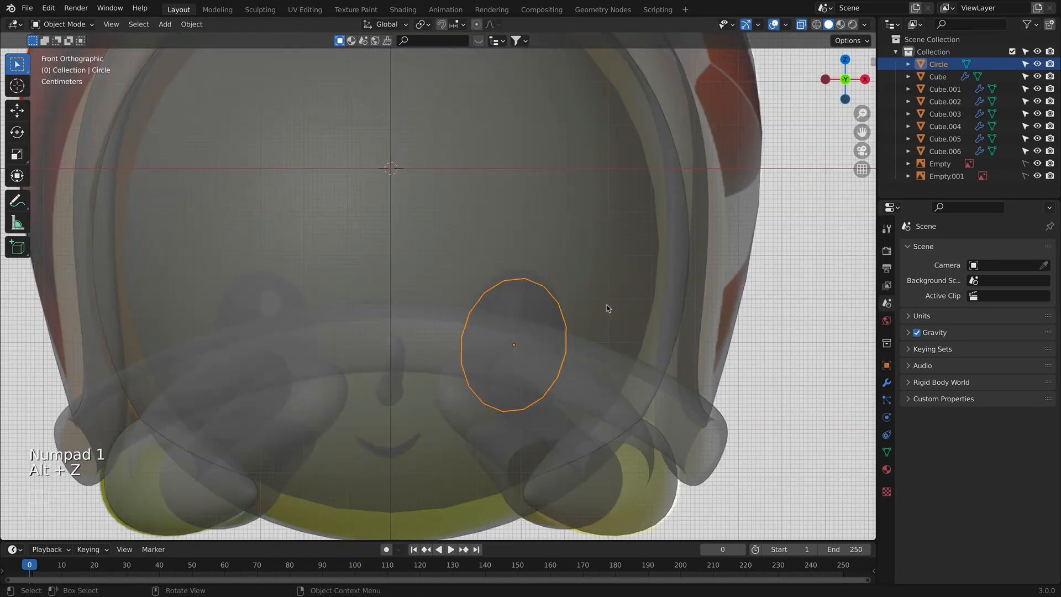
key(g)
click(605, 300)
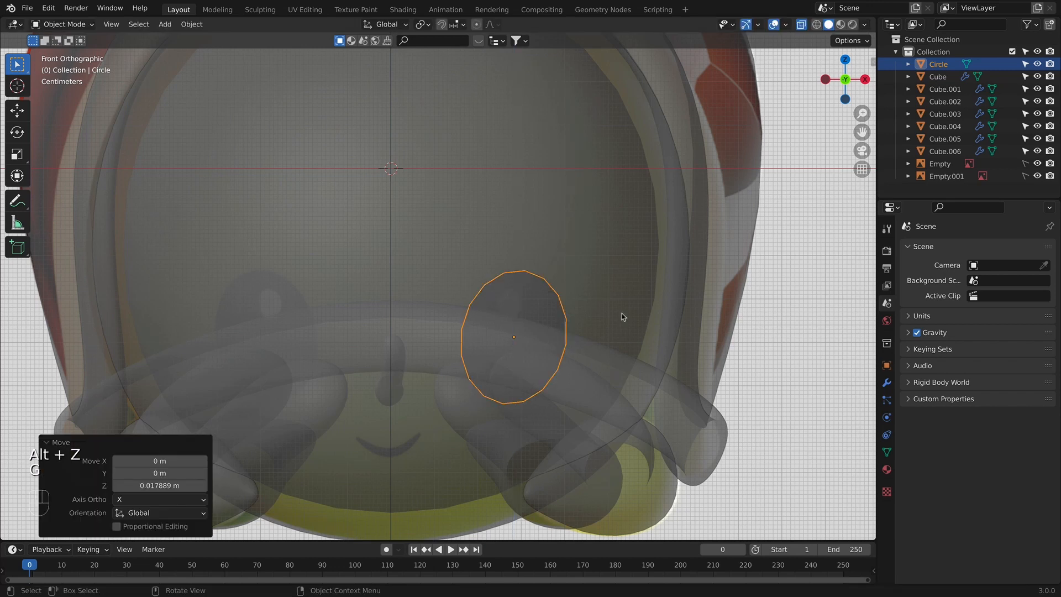
Step: Tilt the eye disc a further -4.1° or so in the side view and shift it about 0.011 m along Y
key(KP_3)
key(alt+z)
key(r)
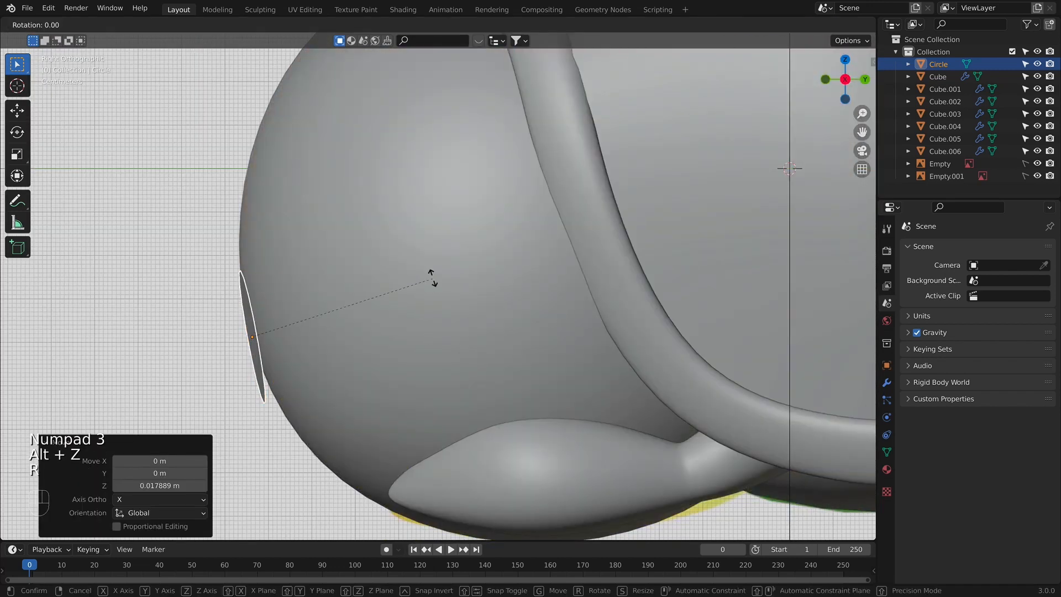
click(428, 268)
key(g)
middle_click(432, 264)
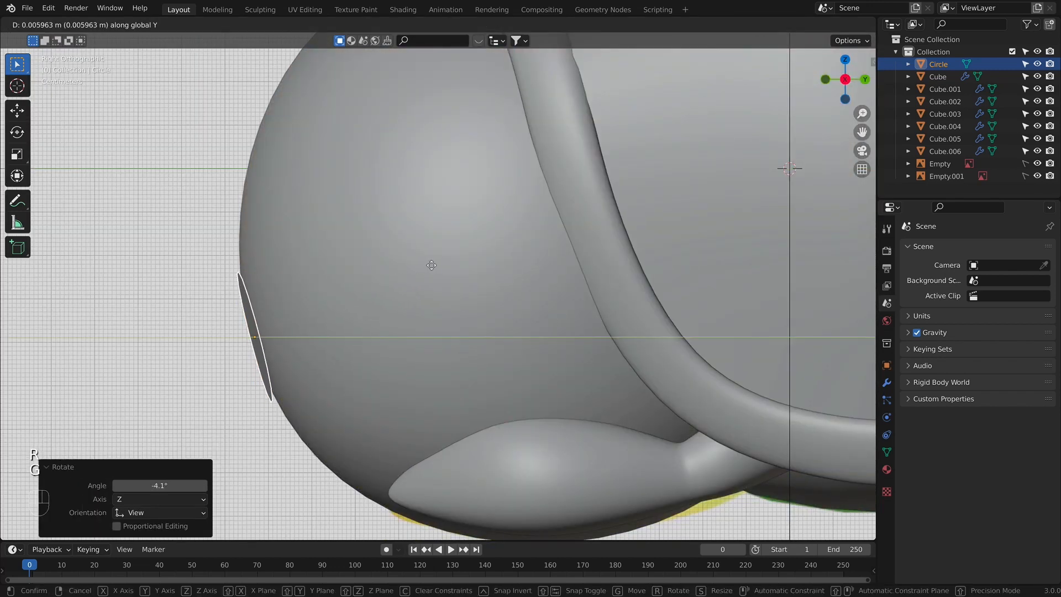
click(434, 265)
Step: Rotate the eye disc about 16.7° around the global Z axis to follow the head's curvature
key(KP_1)
middle_drag(603, 355, 504, 484)
key(r)
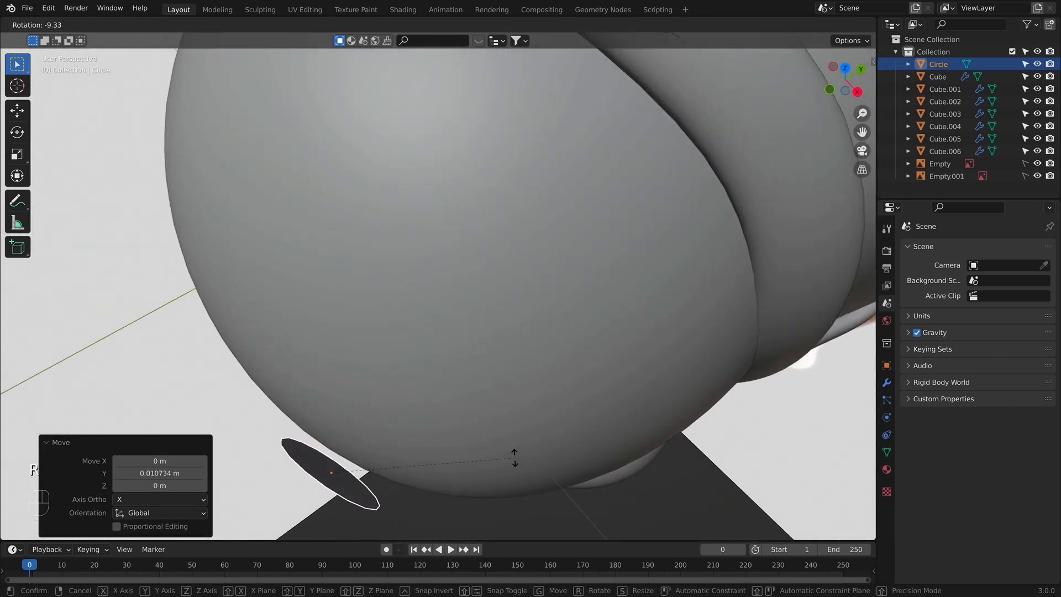
right_click(515, 459)
key(r)
middle_click(519, 424)
click(520, 405)
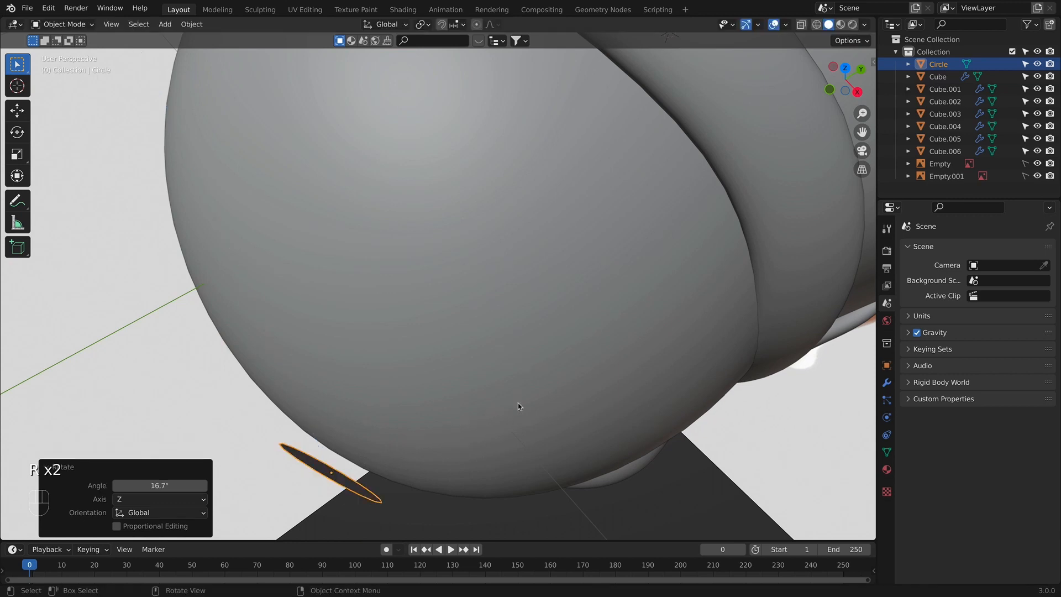
Step: Move the eye disc about 0.037 m along Y toward the head and compare it with the front reference
key(g)
middle_click(525, 394)
click(527, 387)
key(KP_1)
key(alt+z)
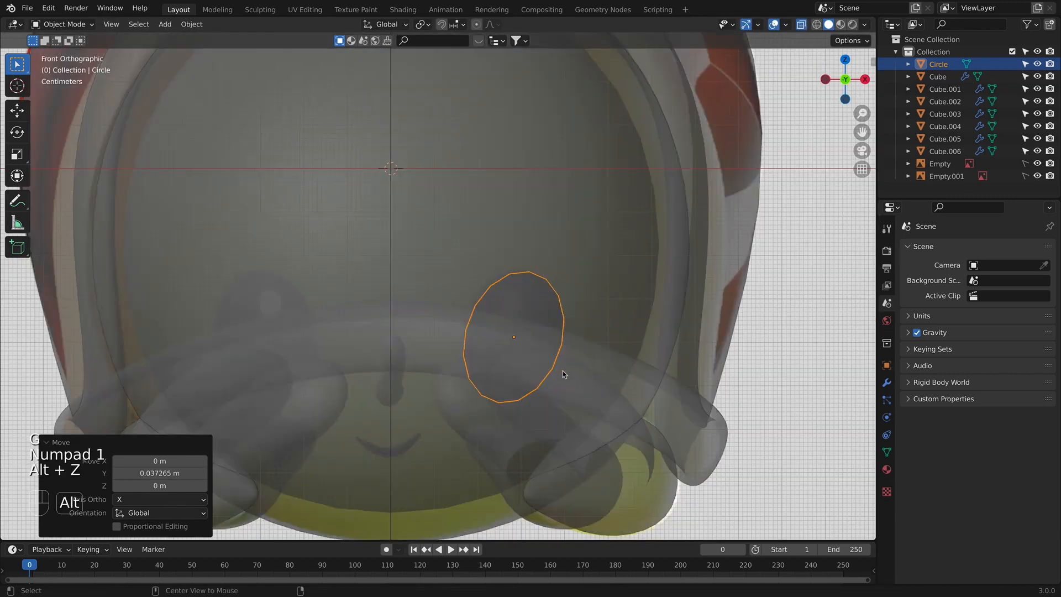
Step: Scale the eye disc uniformly to about 1.038 and shift it about -0.002 m along X
key(s)
click(642, 349)
key(g)
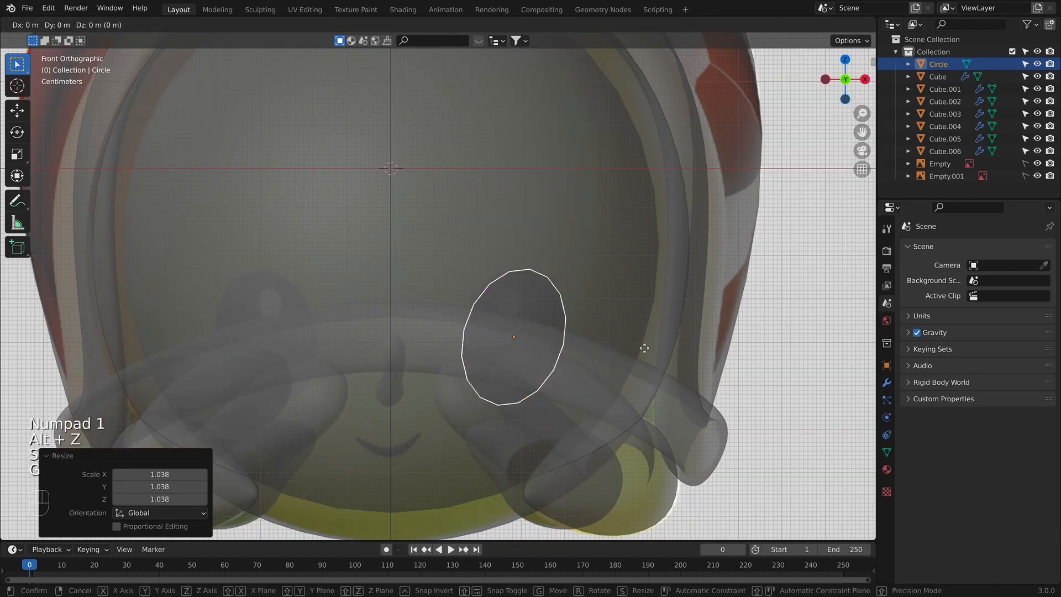
click(644, 352)
key(alt+z)
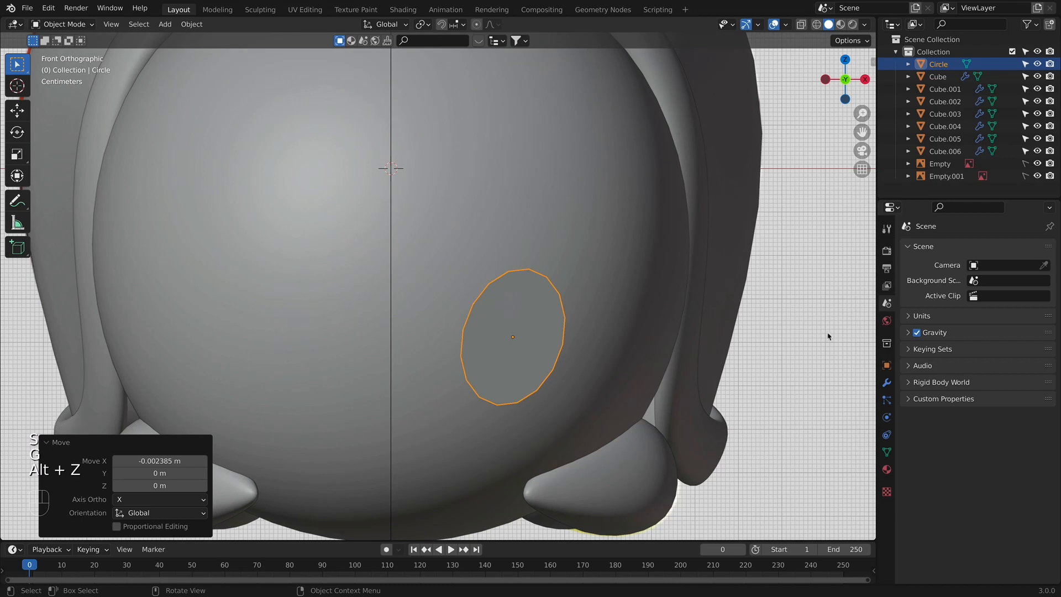
Step: Add a Subdivision Surface modifier with viewport level 2 to the eye disc
click(886, 382)
click(928, 249)
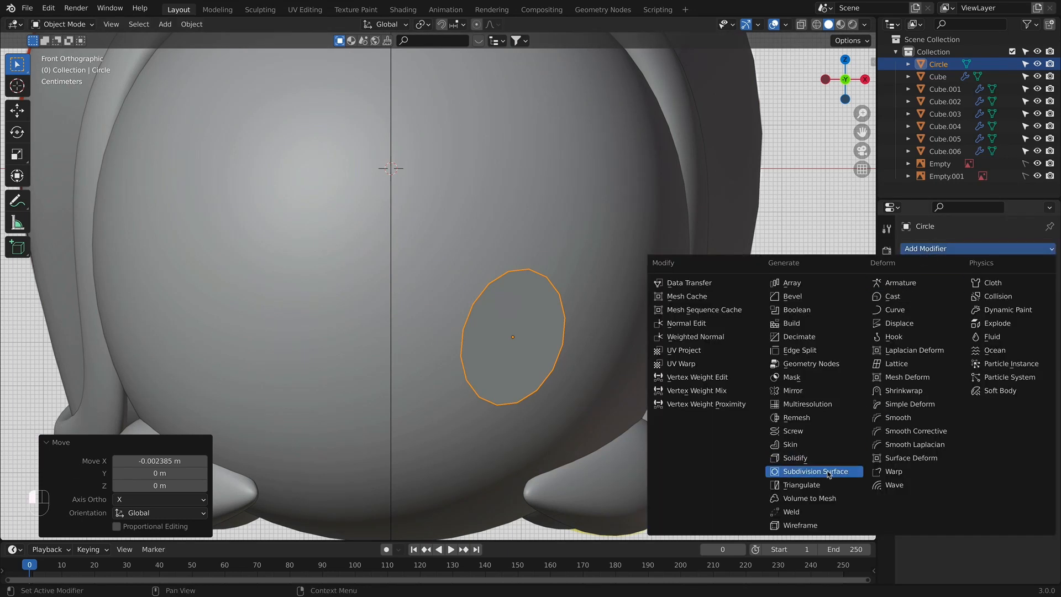
click(814, 466)
click(1034, 303)
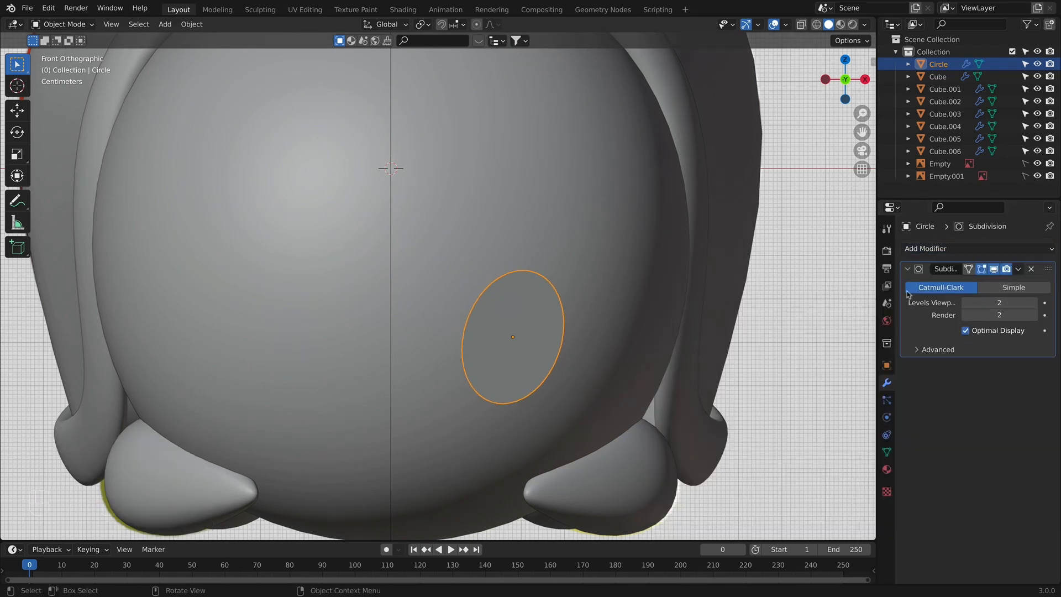
Step: Add a Shrinkwrap modifier to the eye, place it above the Subdivision Surface, and target the head object Cube.003
click(938, 250)
click(915, 400)
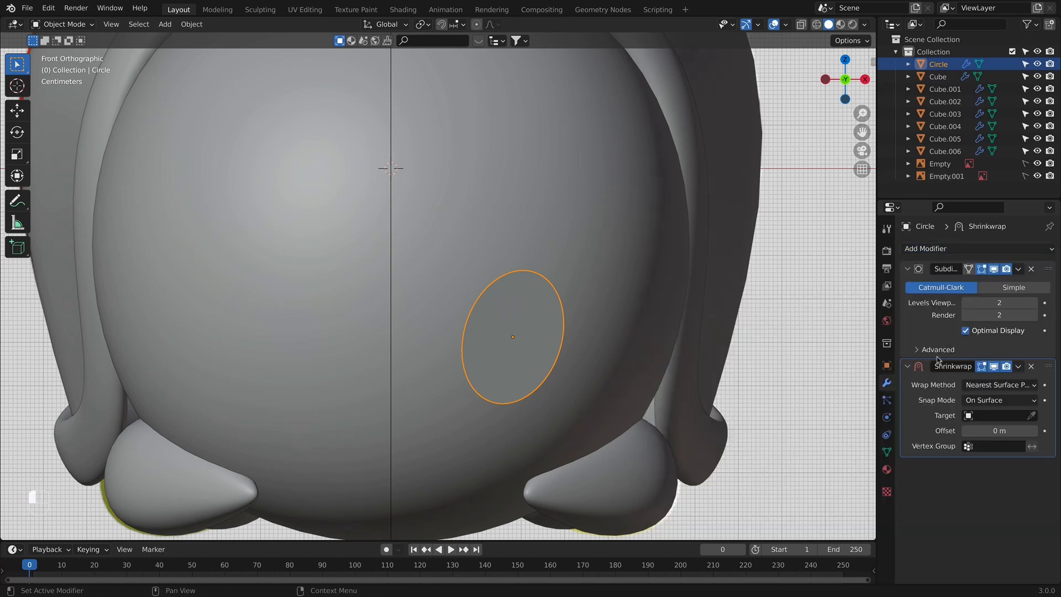
drag(1047, 369, 983, 295)
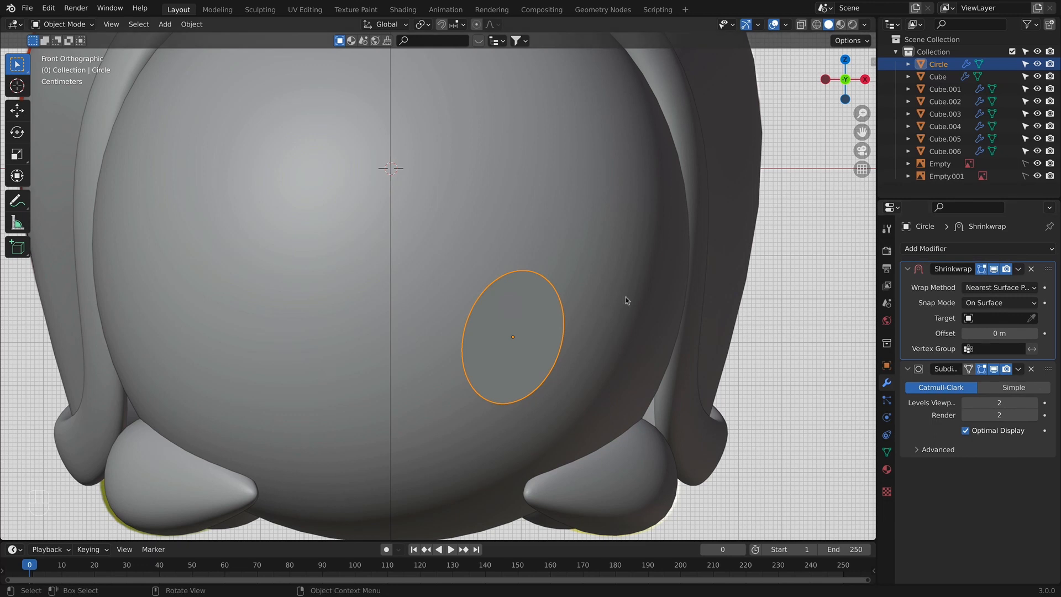
click(1031, 317)
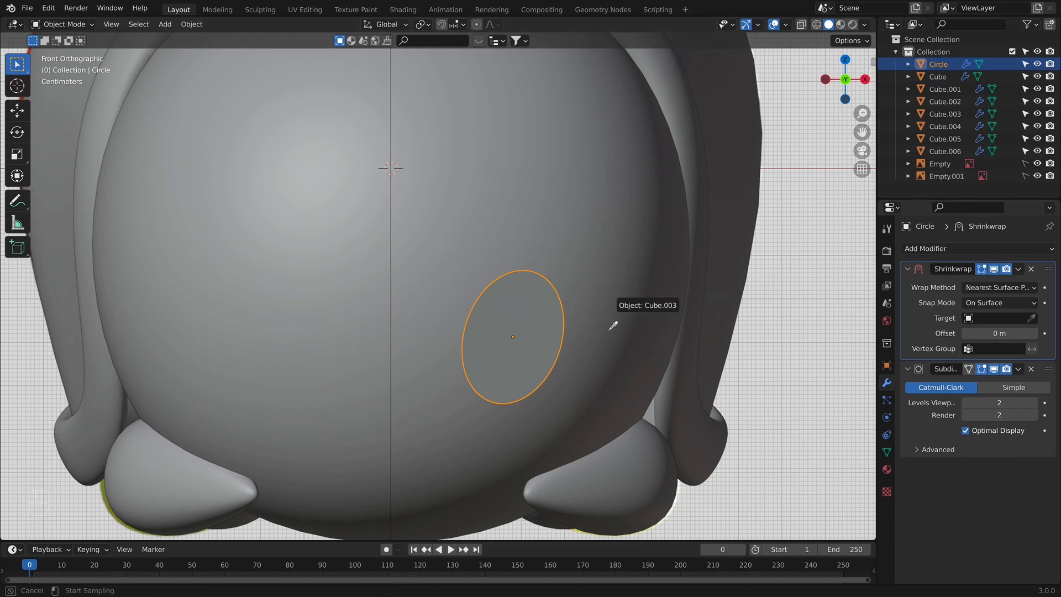
click(645, 365)
middle_drag(644, 366, 515, 347)
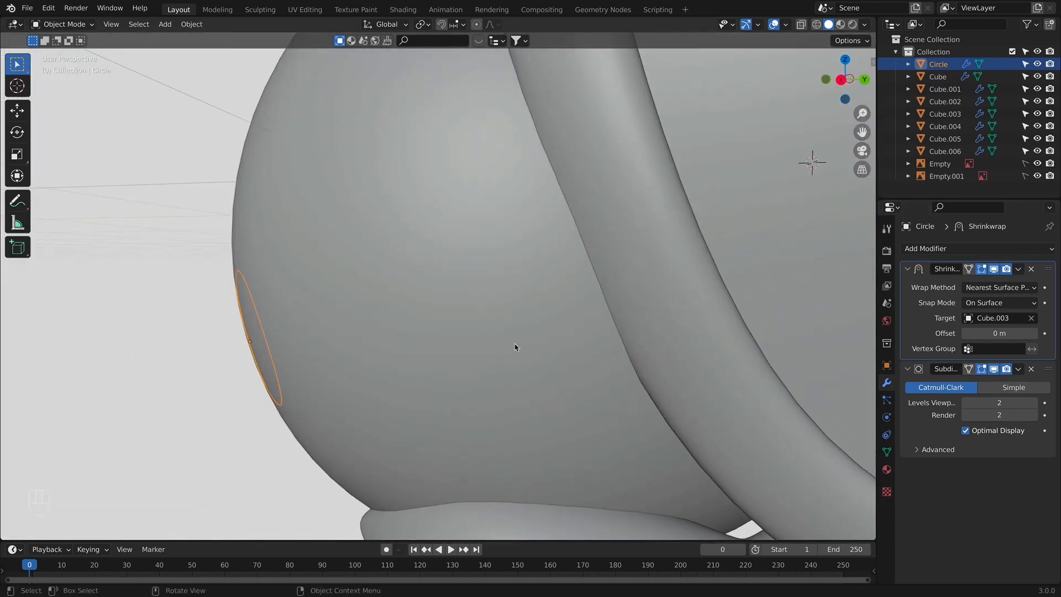
Step: Widen the eye to about 1.060 along X and shift it about 0.007 m along X over the reference eye
key(KP_1)
key(alt+z)
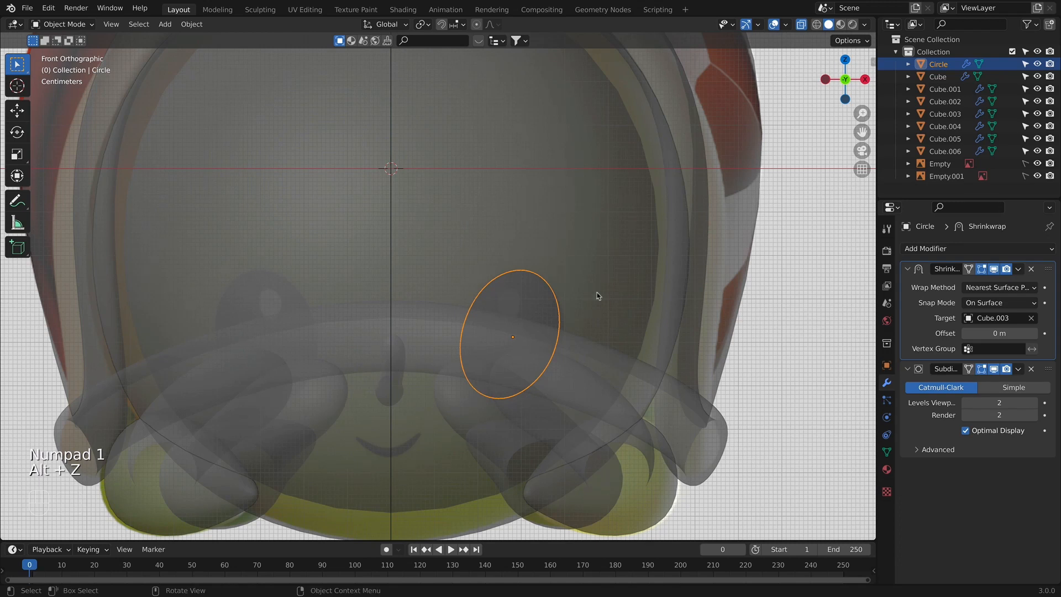
key(s)
key(x)
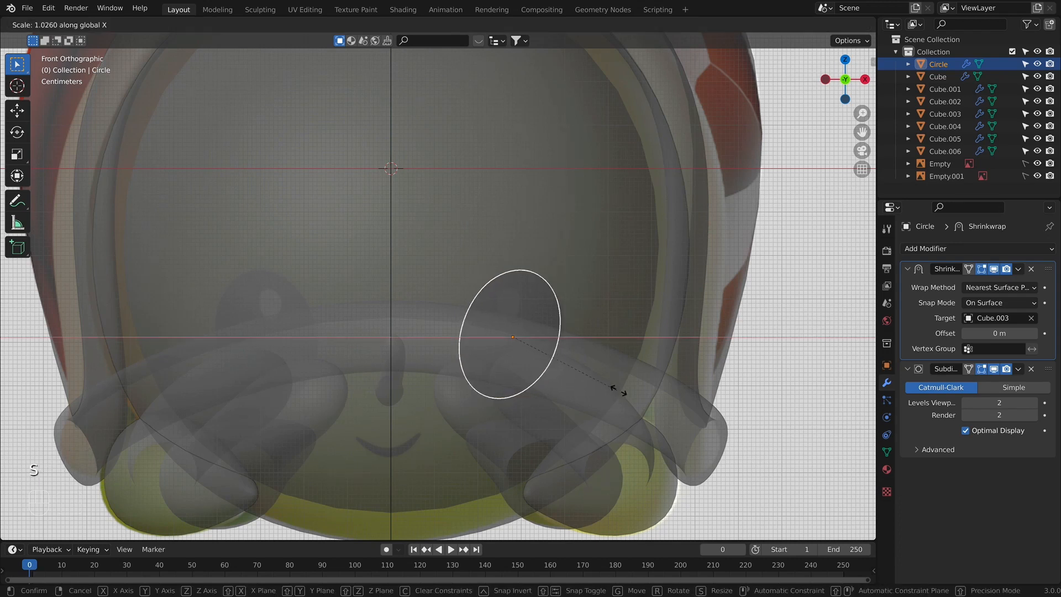
click(622, 390)
key(g)
key(x)
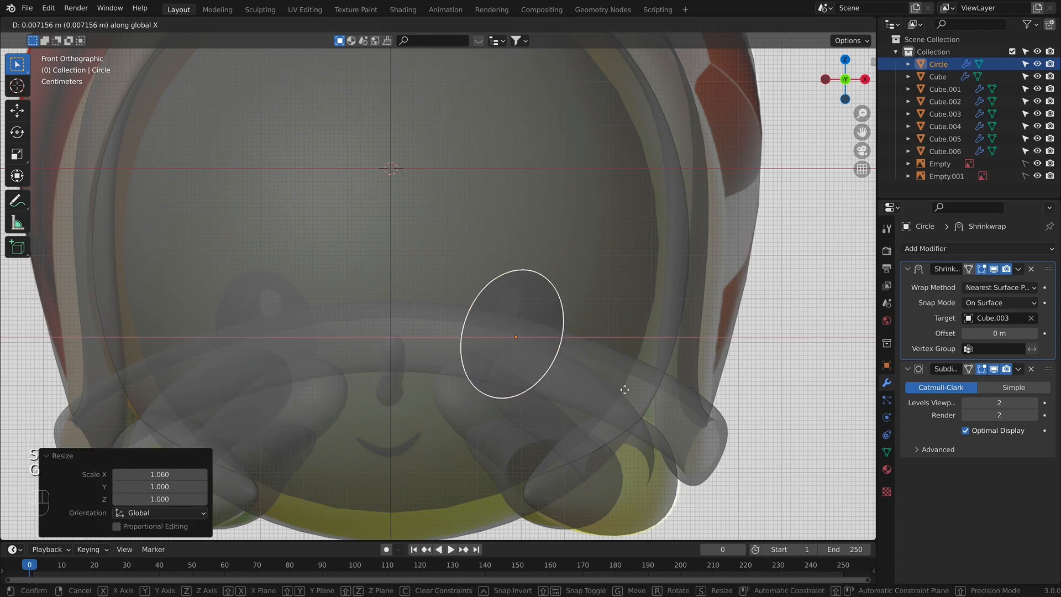
click(624, 392)
key(alt+z)
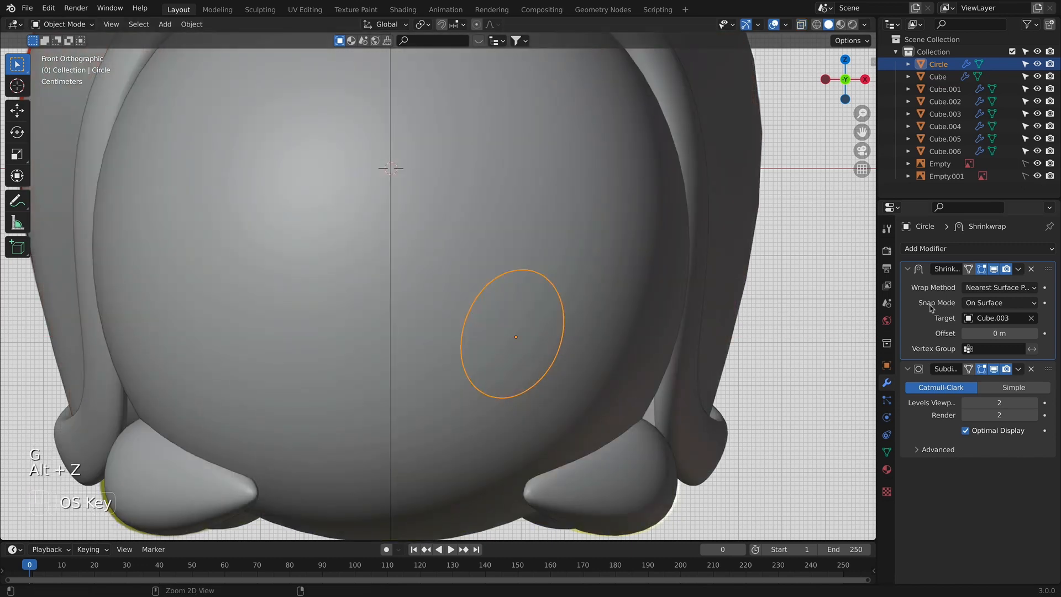
Step: Apply the eye's Shrinkwrap modifier and add a Solidify modifier placed above the Subdivision Surface
key(super+a)
click(928, 248)
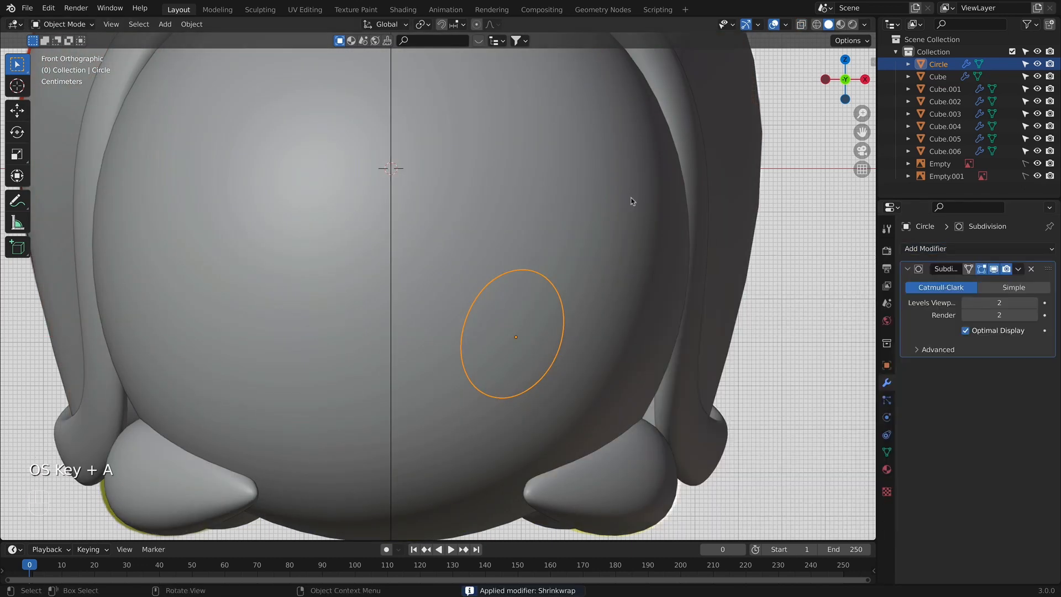
click(954, 256)
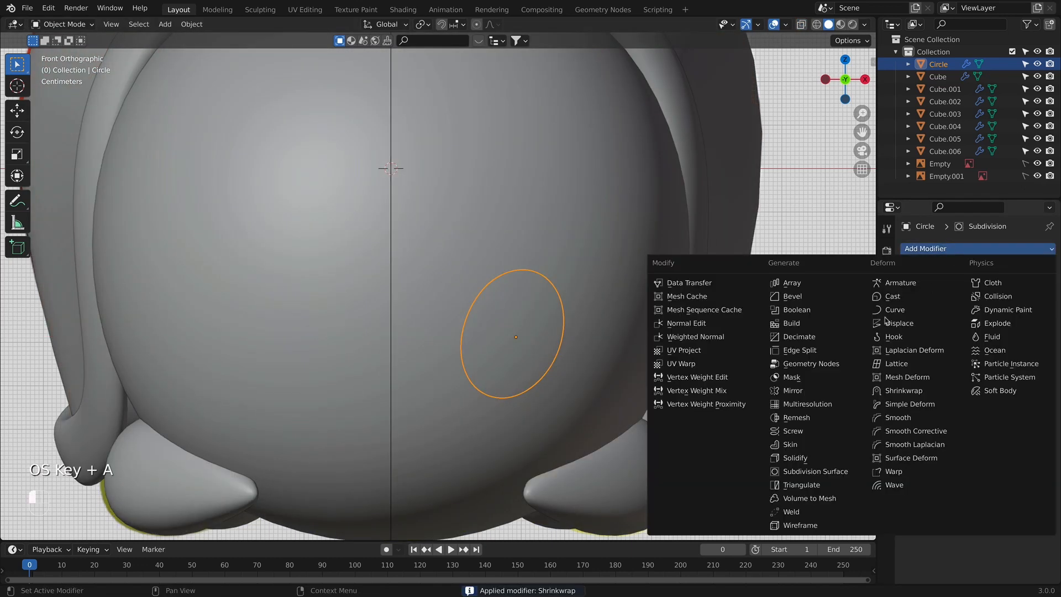
click(816, 458)
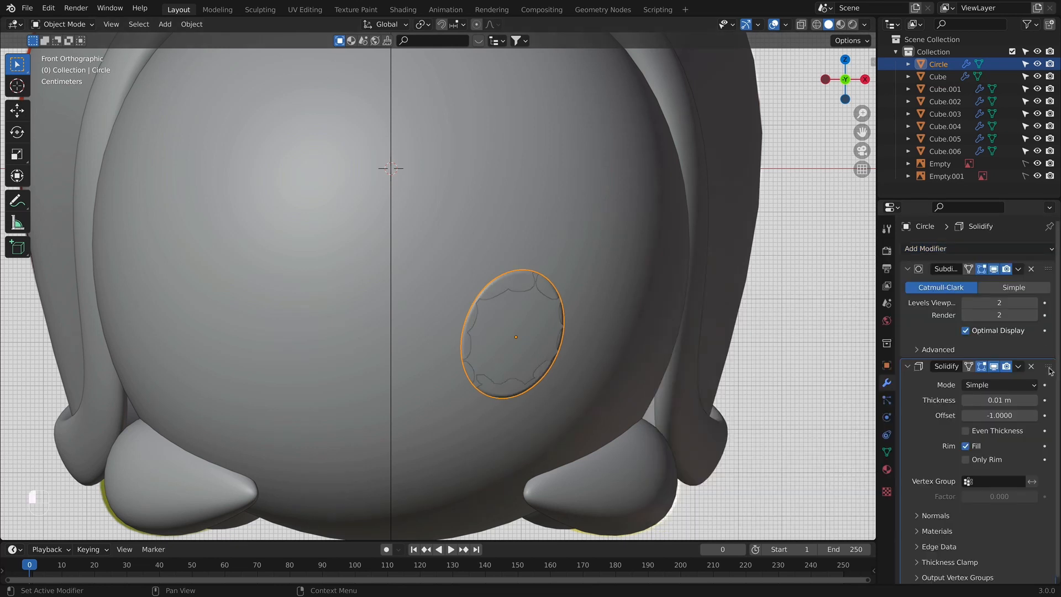
drag(1050, 370, 1048, 269)
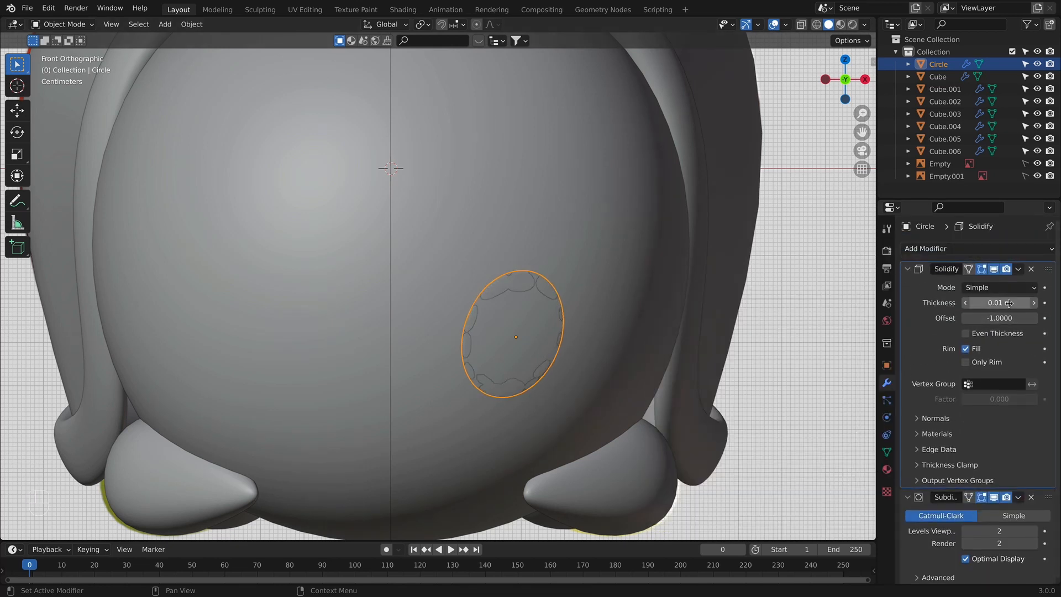
Step: Set the eye's Solidify thickness to 0.17 m and its offset to about 0.0702
drag(1008, 303, 1020, 303)
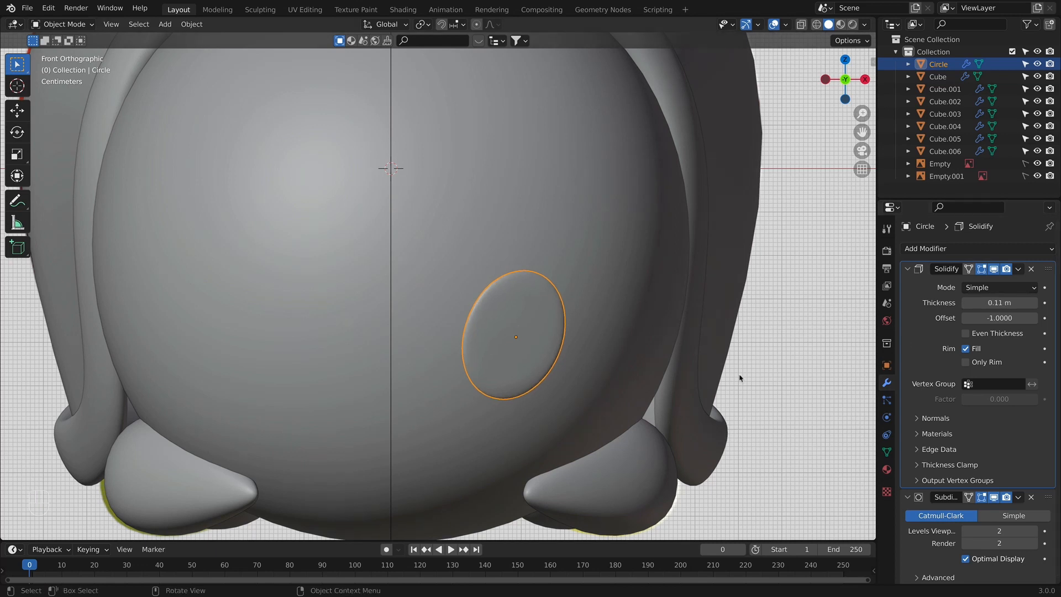
middle_drag(801, 376, 469, 367)
drag(998, 302, 1024, 317)
middle_drag(683, 333, 723, 314)
Step: Reselect the eye, scale it to about 0.967 along X, and shift it about -0.004 m along X in the front view
key(KP_1)
click(617, 346)
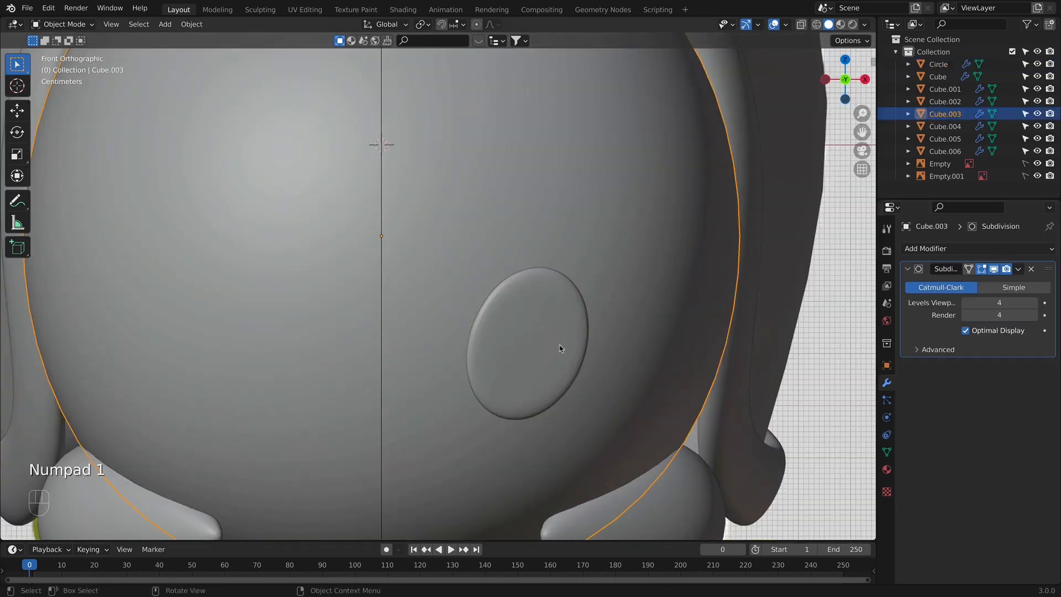
click(552, 349)
key(alt+z)
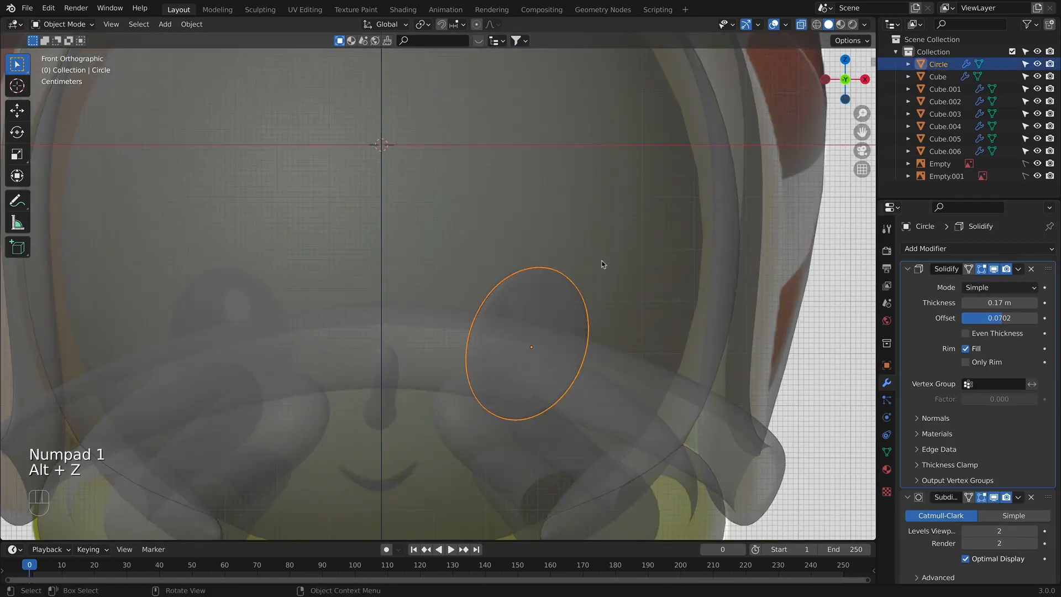
key(s)
key(x)
click(668, 346)
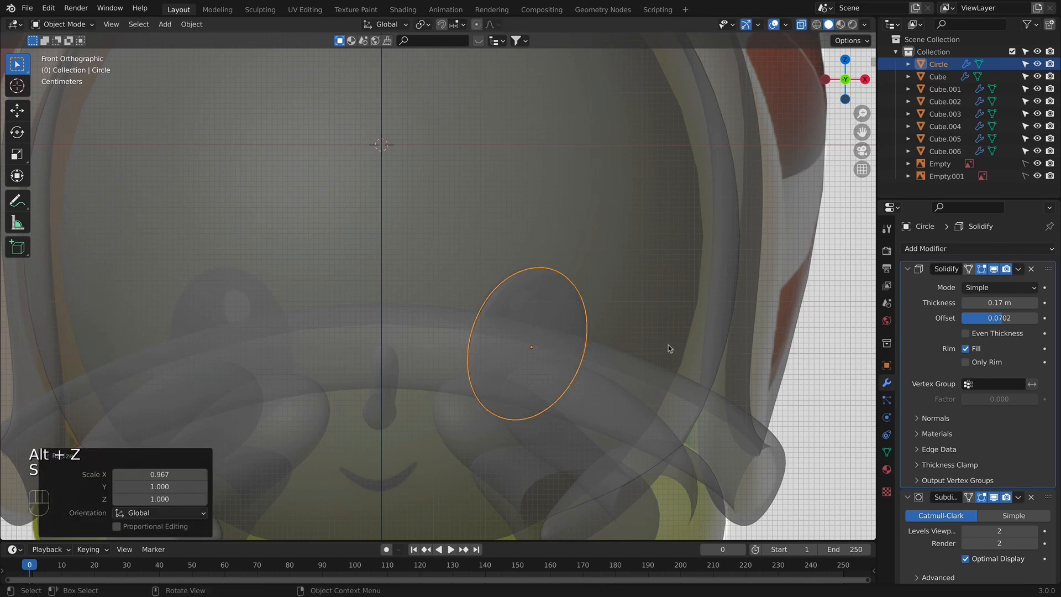
key(g)
key(x)
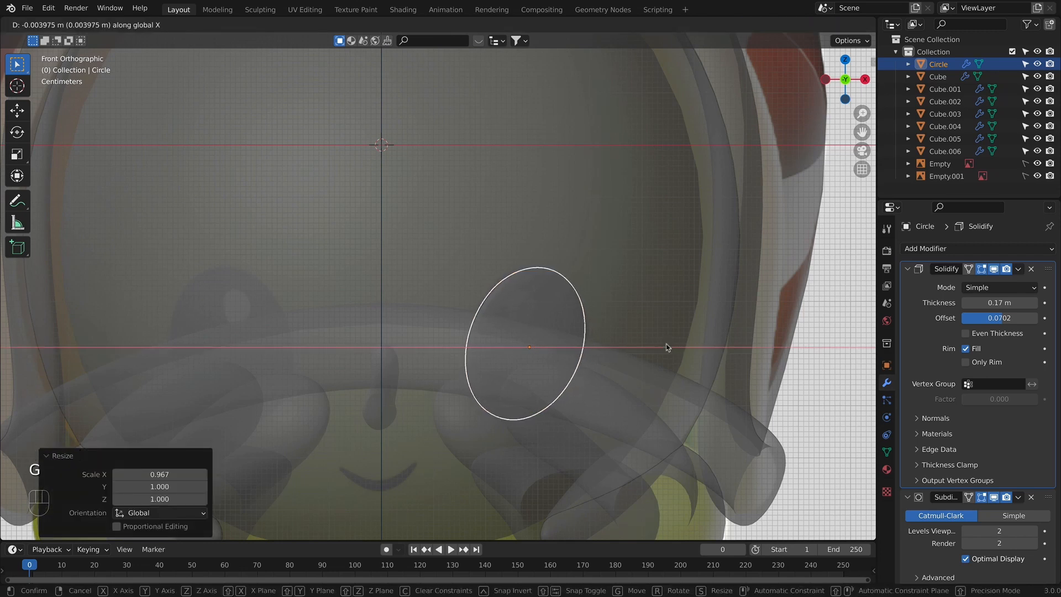
click(667, 347)
Step: Widen the eye to about 1.034 along X, nudge it about 0.001 m along X, and check its fit from the side
key(s)
key(x)
click(671, 347)
key(g)
key(x)
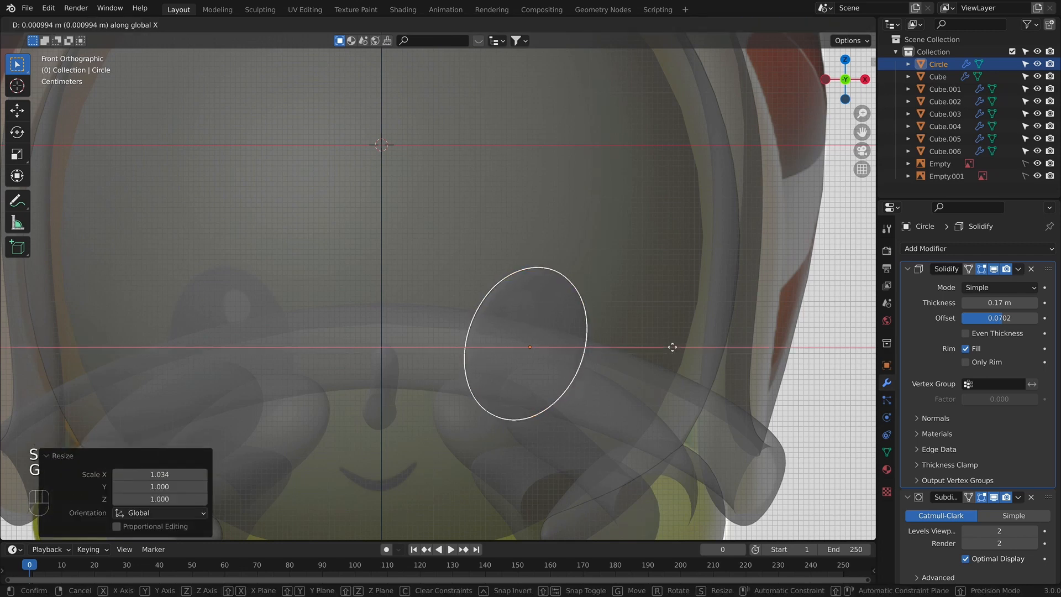
click(675, 353)
key(alt+z)
scroll(677, 357, down, 3)
middle_drag(678, 357, 503, 342)
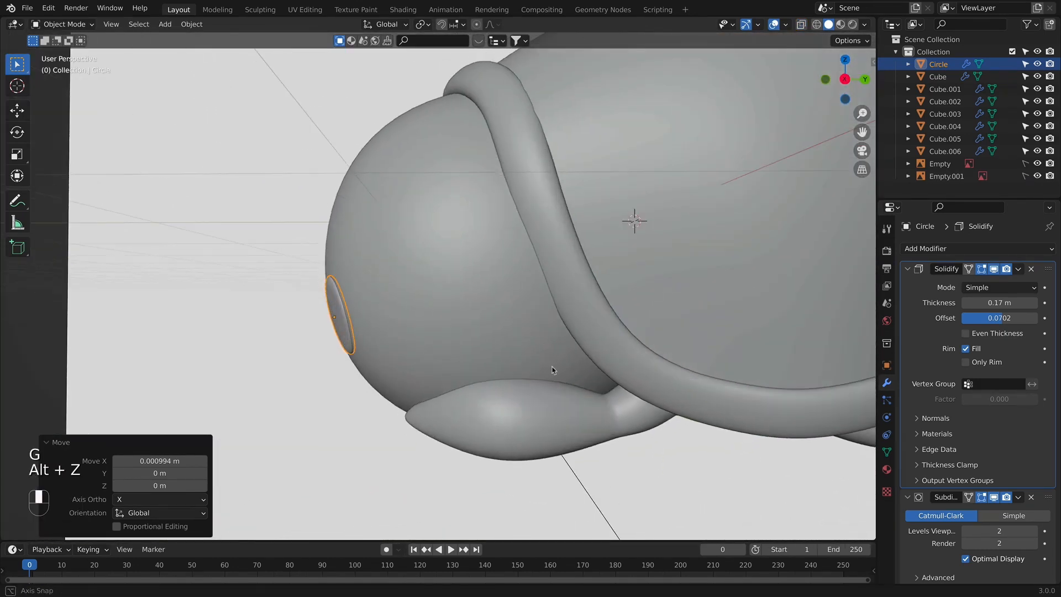
Step: Apply the eye's Solidify modifier, comparing the eye with the front reference in see-through shading
key(KP_1)
key(alt+z)
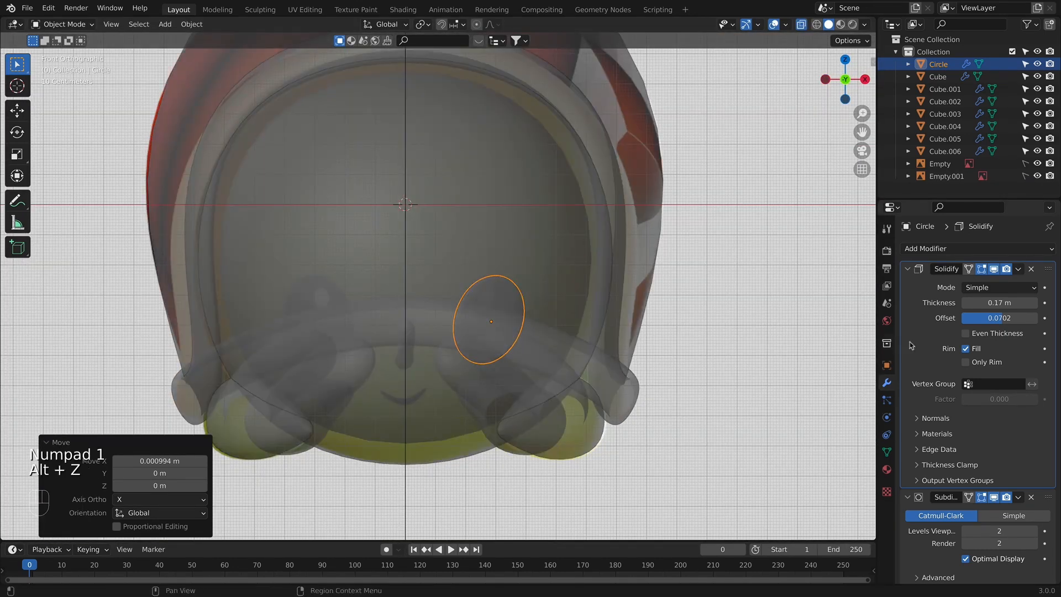
key(super+a)
Step: Duplicate the eye disc in place, scale the copy down uniformly, and flatten it to about 0.817 along Z
scroll(654, 309, up, 1)
scroll(655, 310, up, 1)
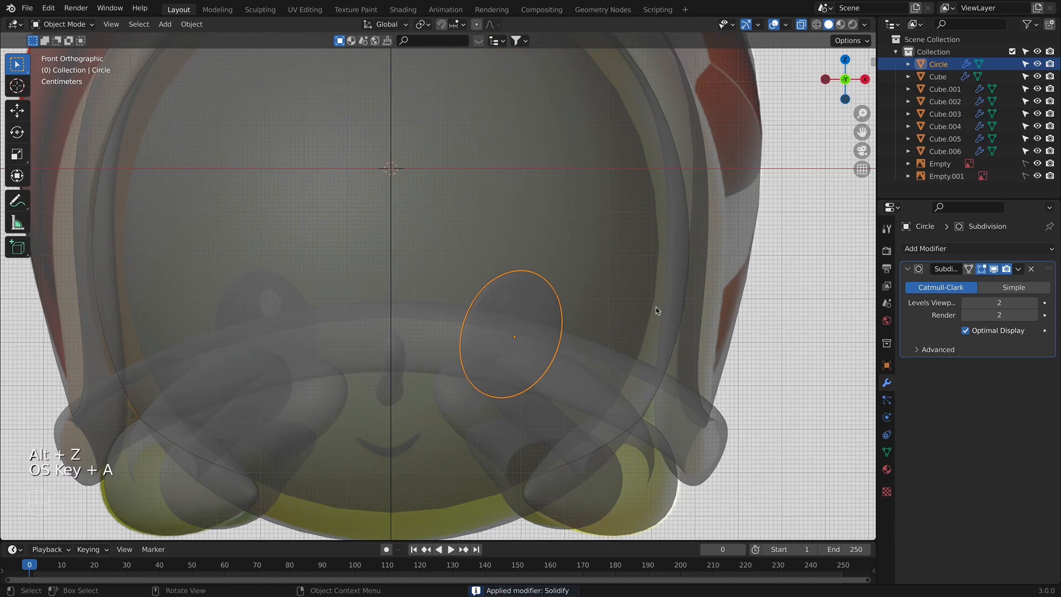
key(shift+d)
right_click(658, 310)
key(s)
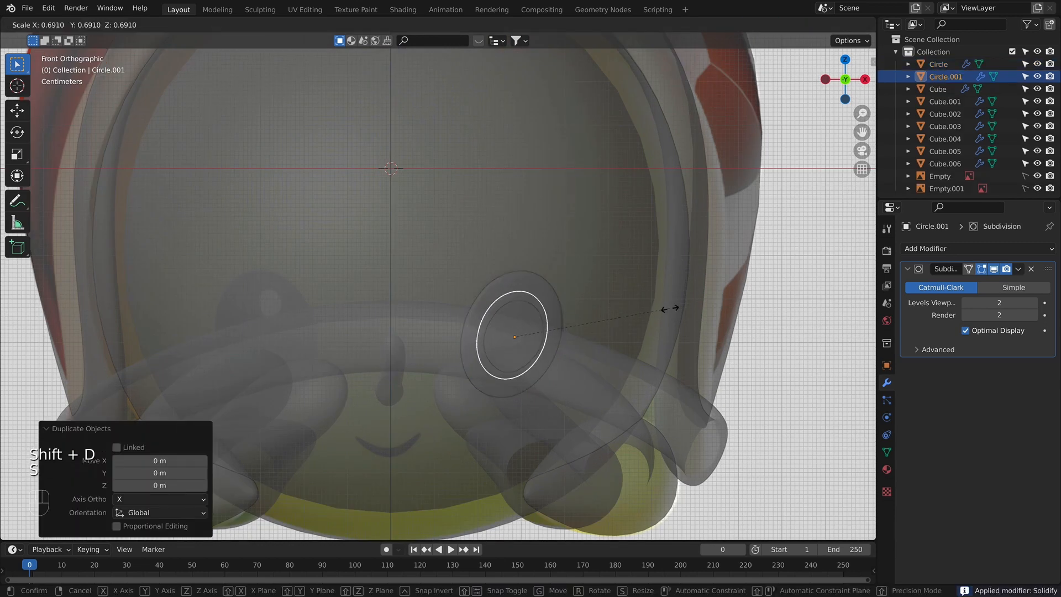
click(660, 315)
key(s)
key(z)
click(637, 328)
Step: Move the duplicated disc about -0.008 m in X and 0.073 m in Z, and shrink it into a small eye highlight
key(g)
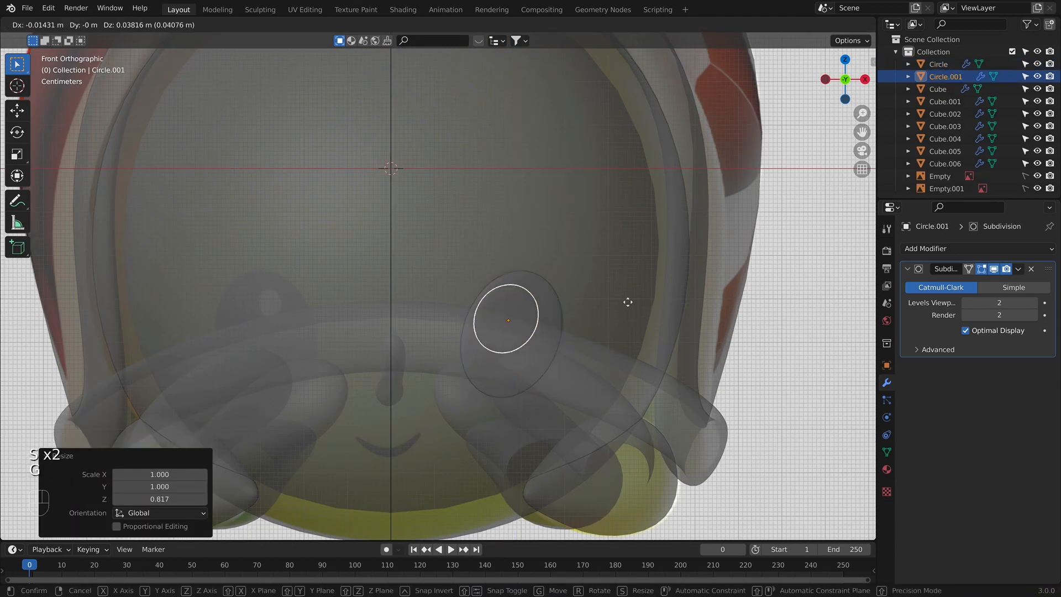
click(630, 305)
key(s)
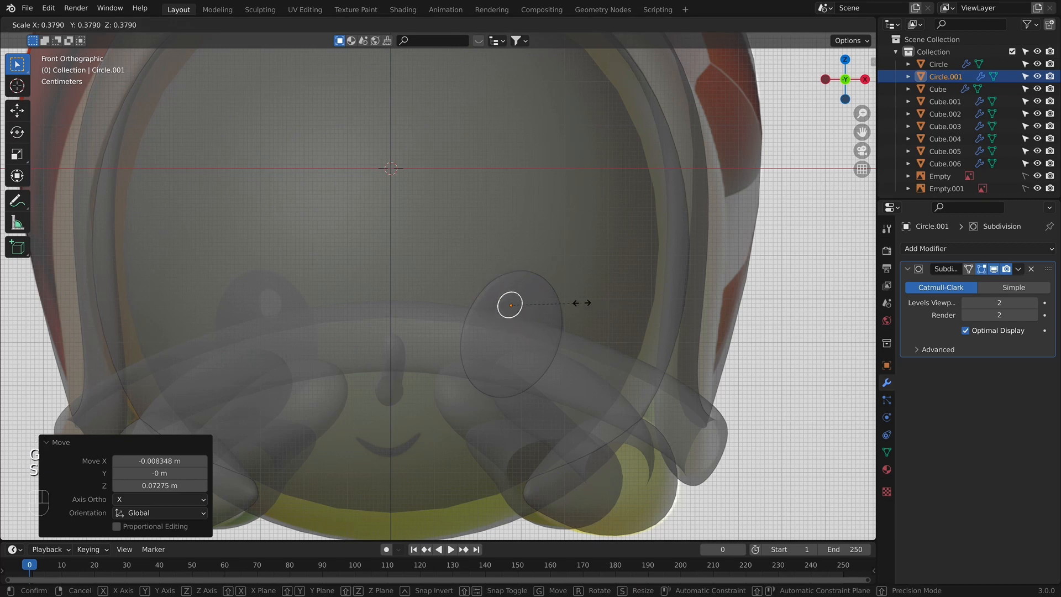
click(591, 307)
Step: Bring the small highlight disc forward about -0.0148 m along Y so it sits on the eye's front surface
key(alt+z)
scroll(594, 304, up, 3)
shift+middle_drag(623, 310, 667, 322)
key(g)
key(y)
click(664, 279)
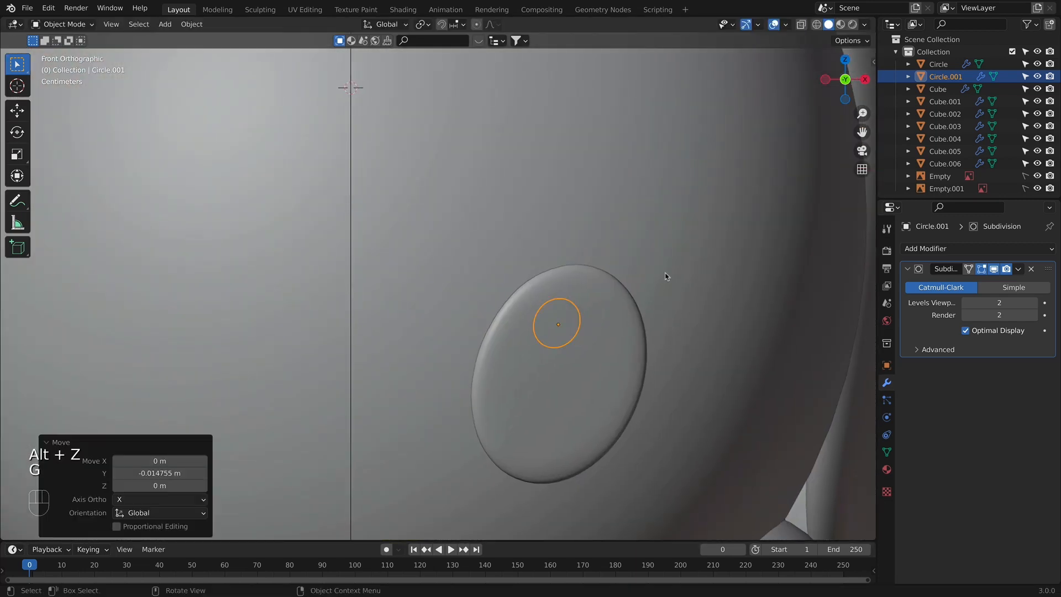
Step: From the side view, shift the highlight further forward along Y, rotate it about 0.97°, and nudge it back about 0.0014 m
key(KP_3)
key(g)
key(y)
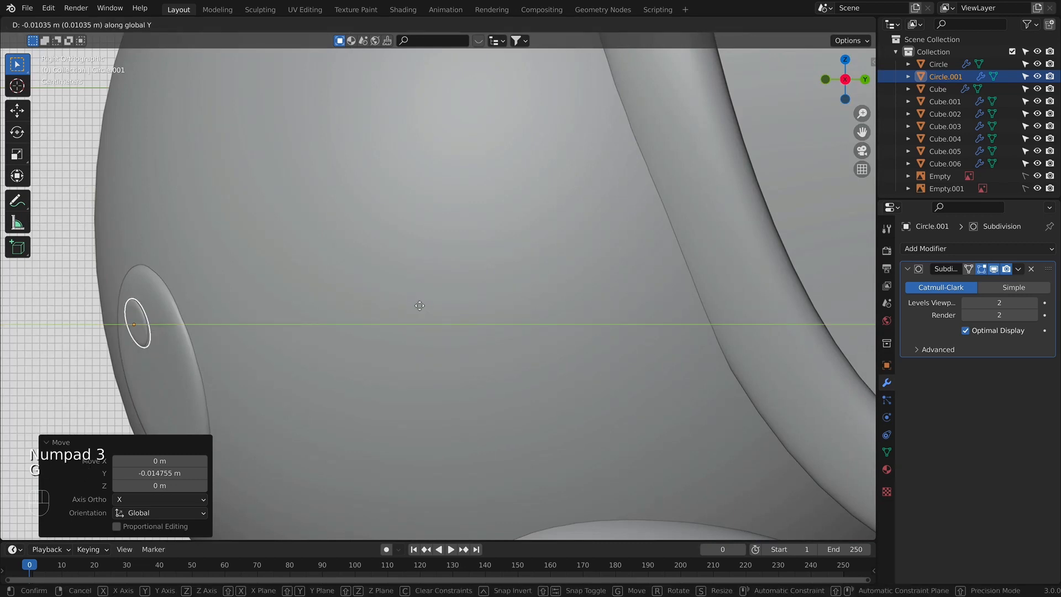
click(420, 292)
key(r)
click(423, 255)
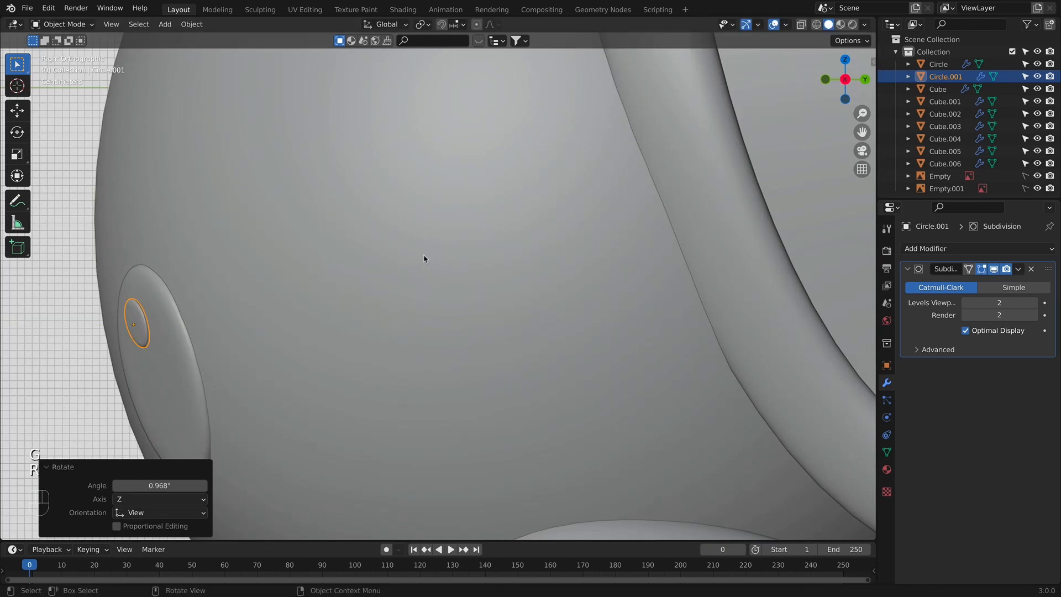
key(g)
key(y)
click(424, 255)
key(KP_1)
key(alt+z)
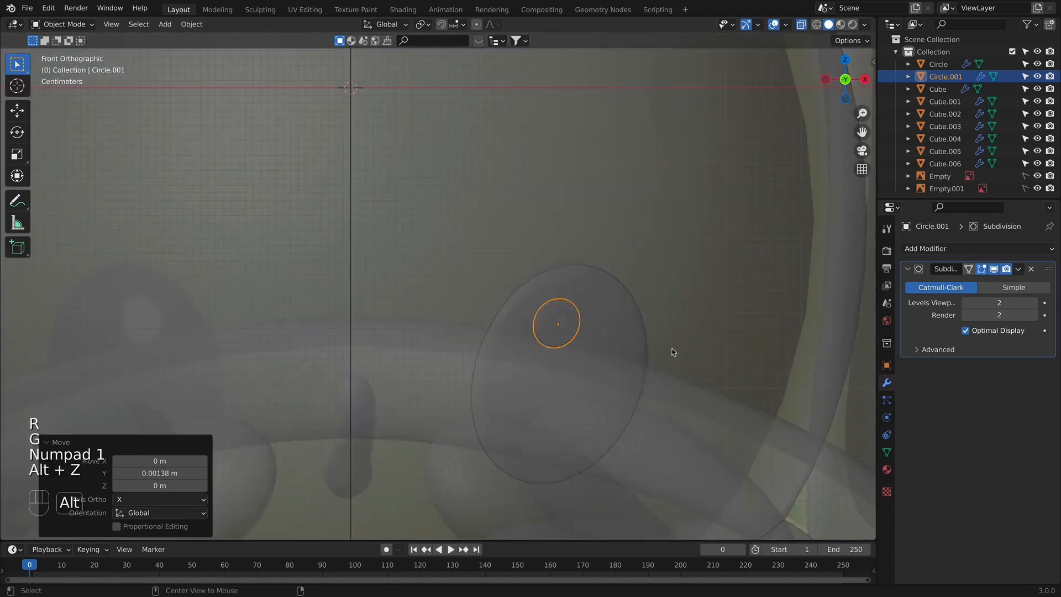
key(alt+z)
Step: Apply all transforms to the eye and to its small highlight disc
scroll(750, 373, down, 4)
click(496, 325)
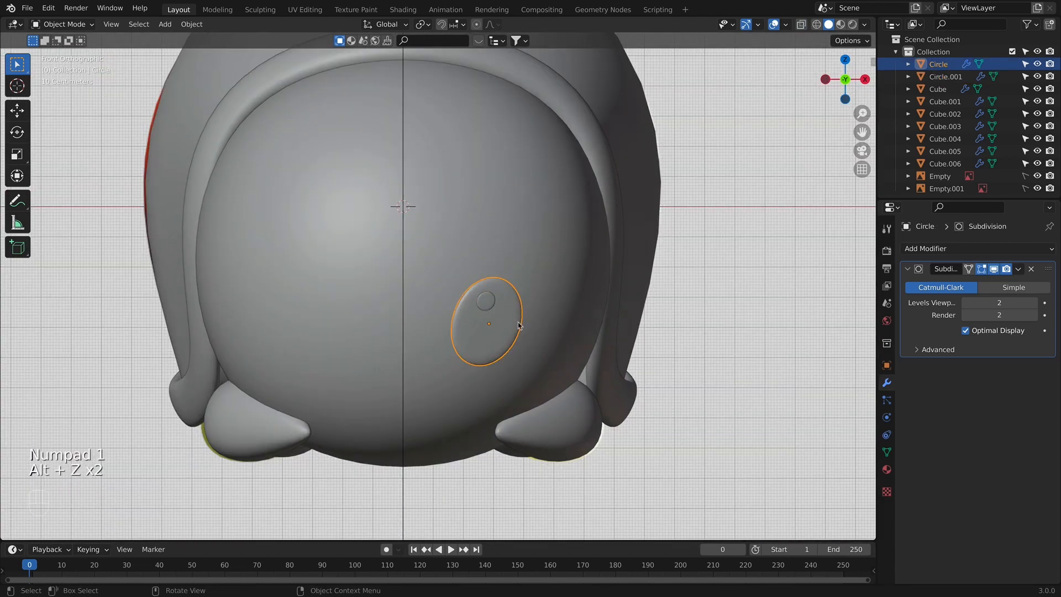
click(496, 324)
click(496, 324)
key(super+a)
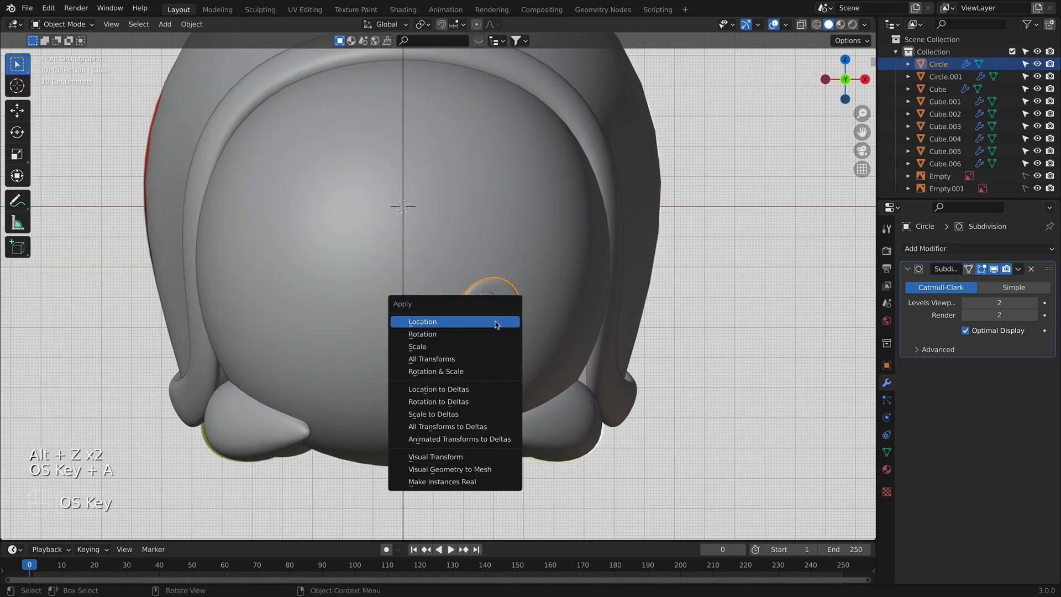
click(476, 363)
click(483, 302)
Step: Add a Mirror modifier across the X axis to both the eye and its highlight disc
click(498, 323)
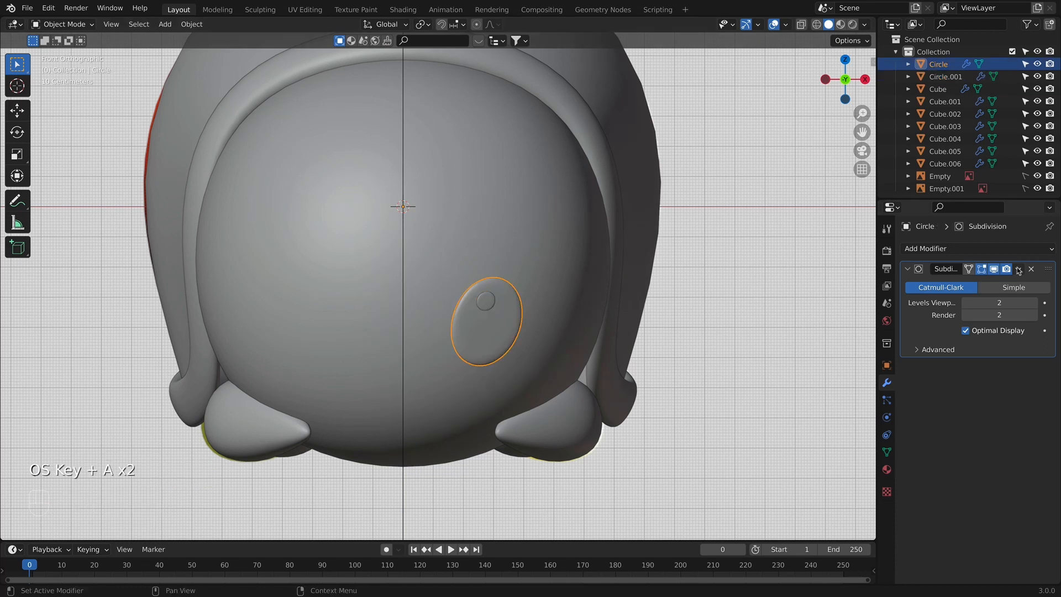
click(925, 248)
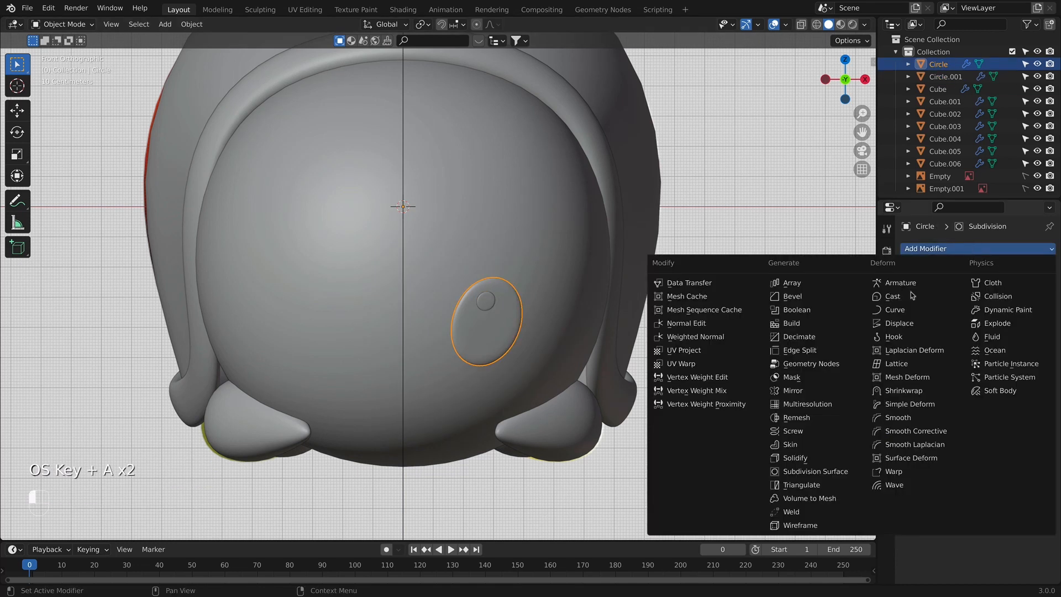
click(485, 301)
click(931, 248)
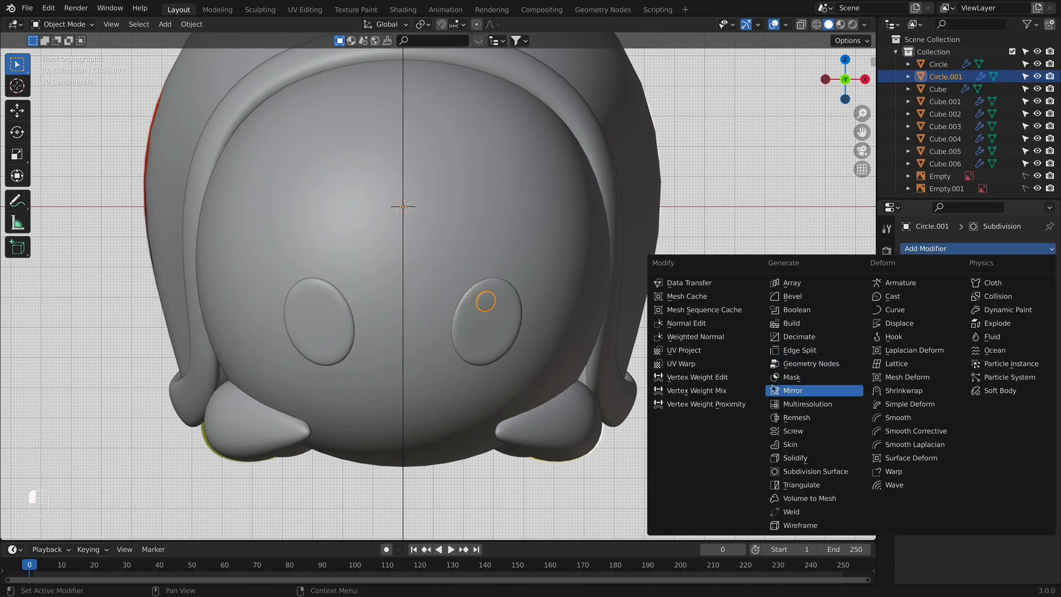
click(774, 389)
click(939, 248)
click(784, 391)
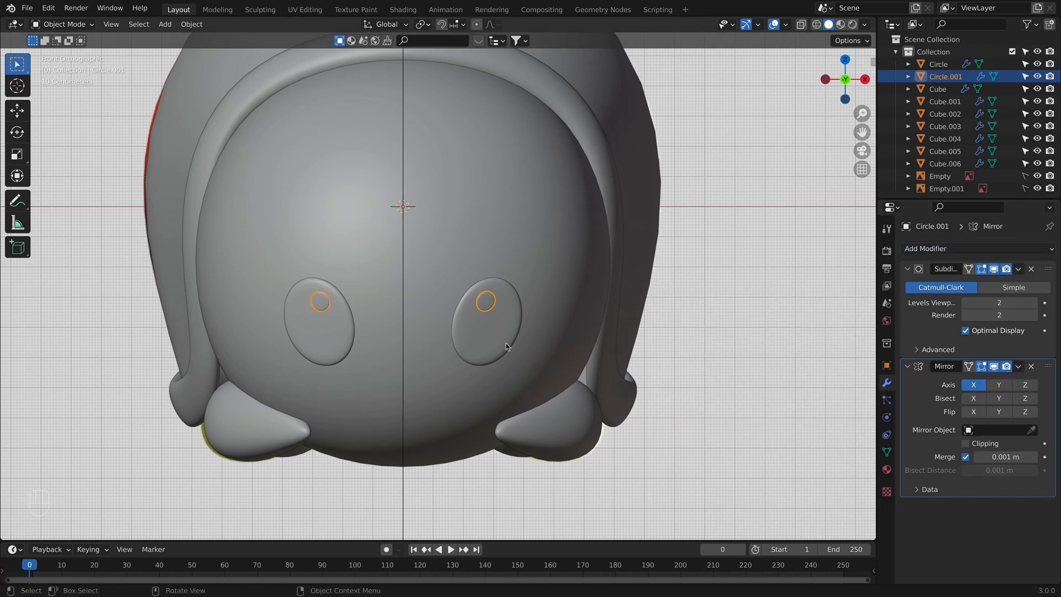
key(alt+z)
key(alt+z)
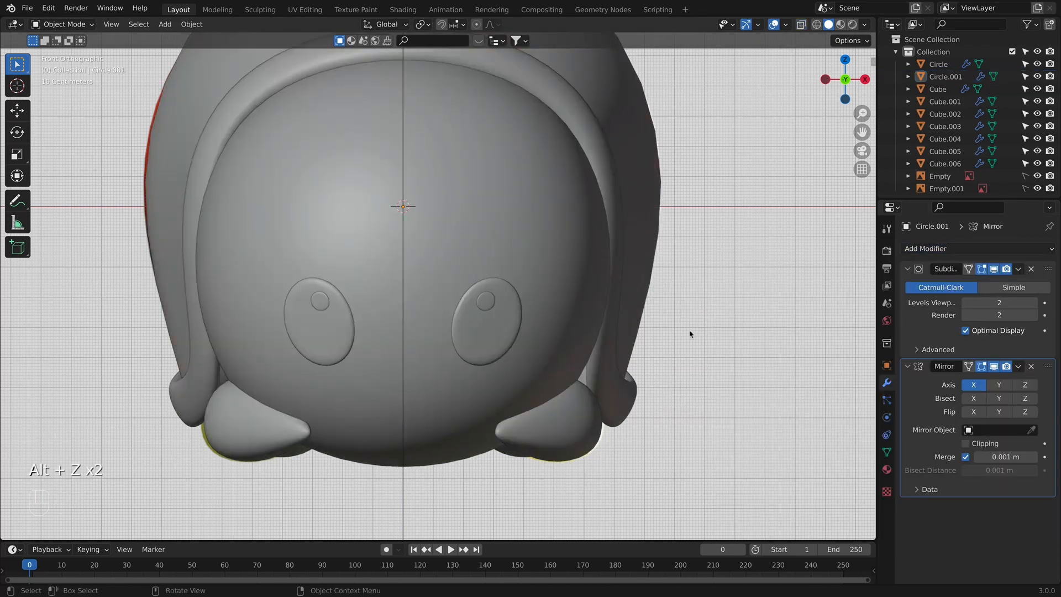
Step: Reorder the Mirror modifier above the Subdivision Surface on both the highlight disc and the eye
scroll(697, 323, down, 3)
middle_drag(651, 339, 611, 298)
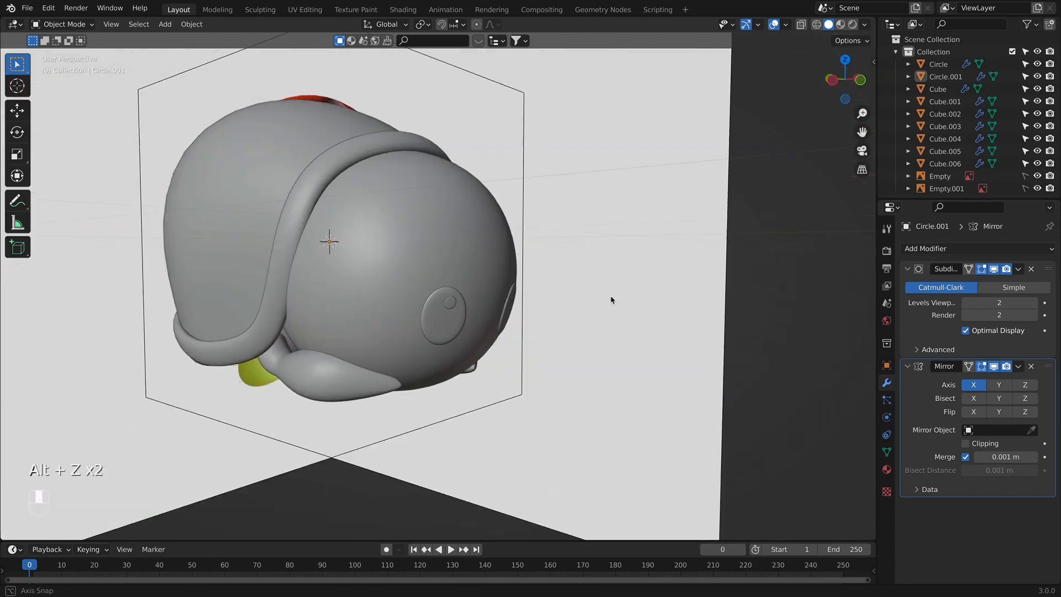
key(KP_1)
scroll(545, 347, up, 4)
shift+middle_drag(546, 347, 540, 232)
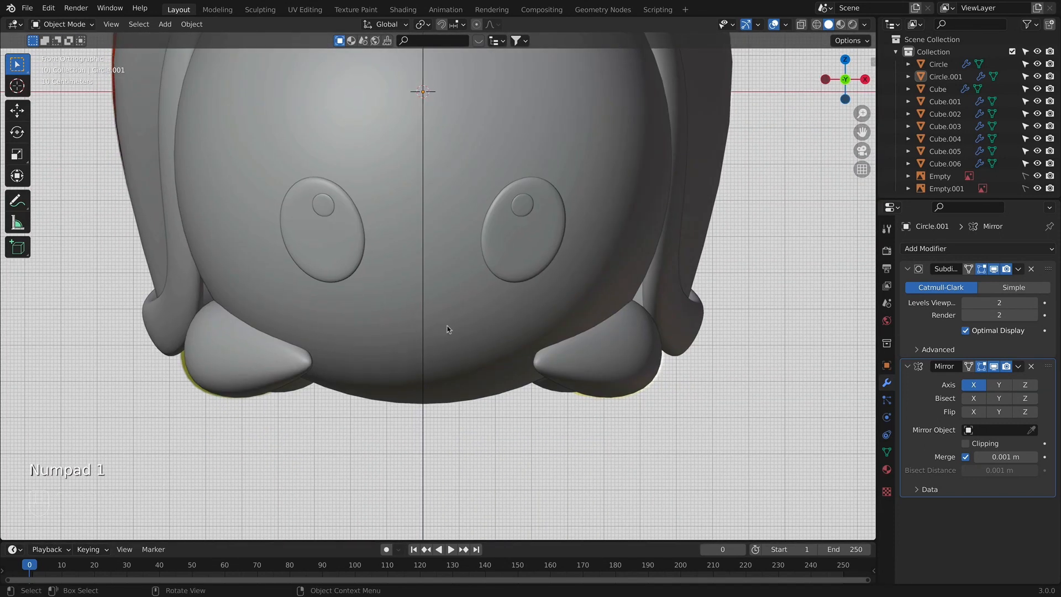
drag(1048, 366, 1048, 270)
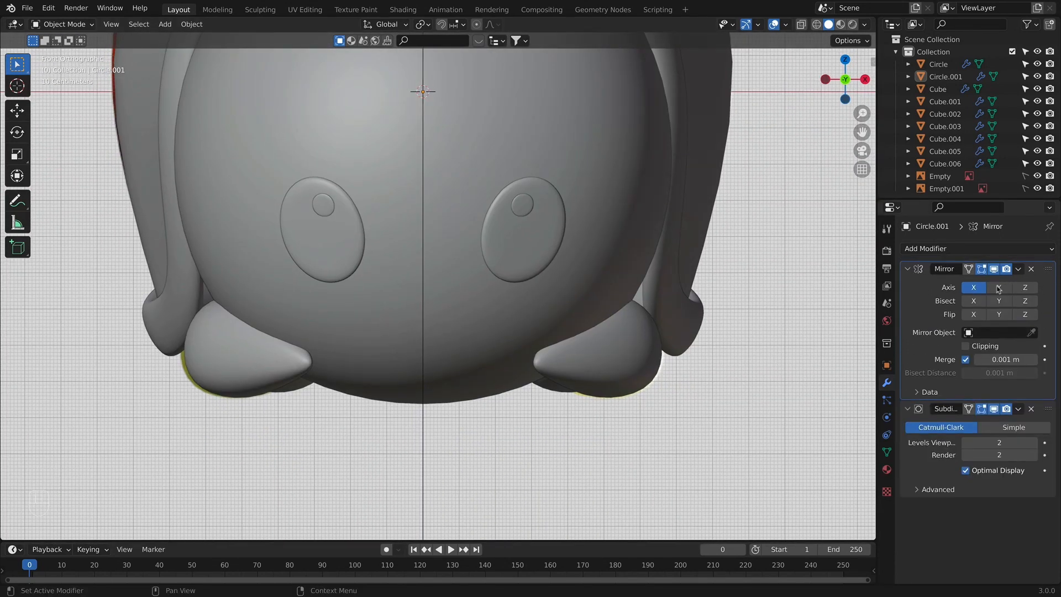
click(520, 204)
click(541, 218)
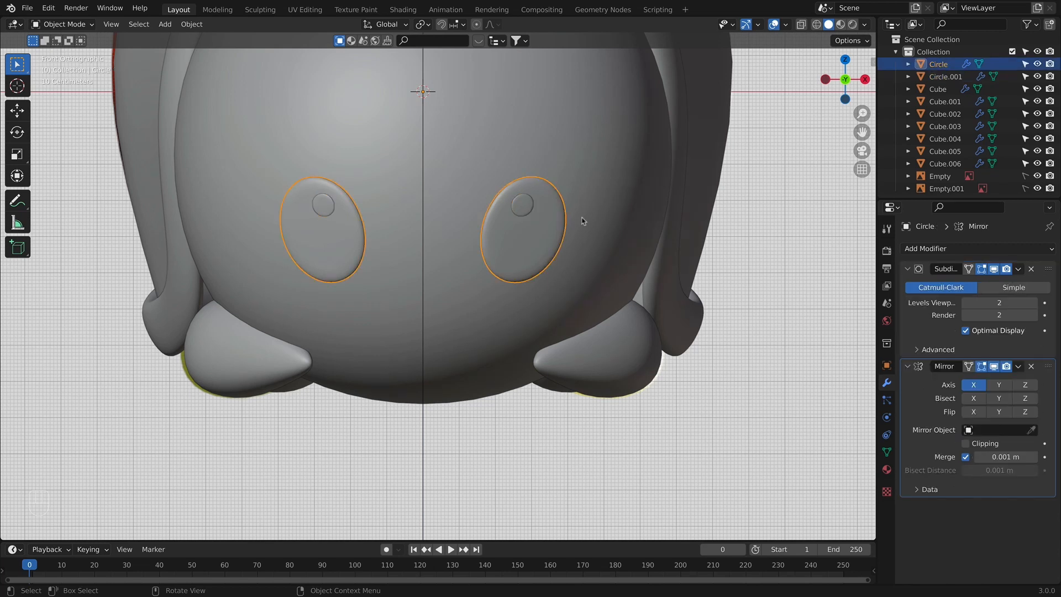
drag(1048, 365, 1047, 270)
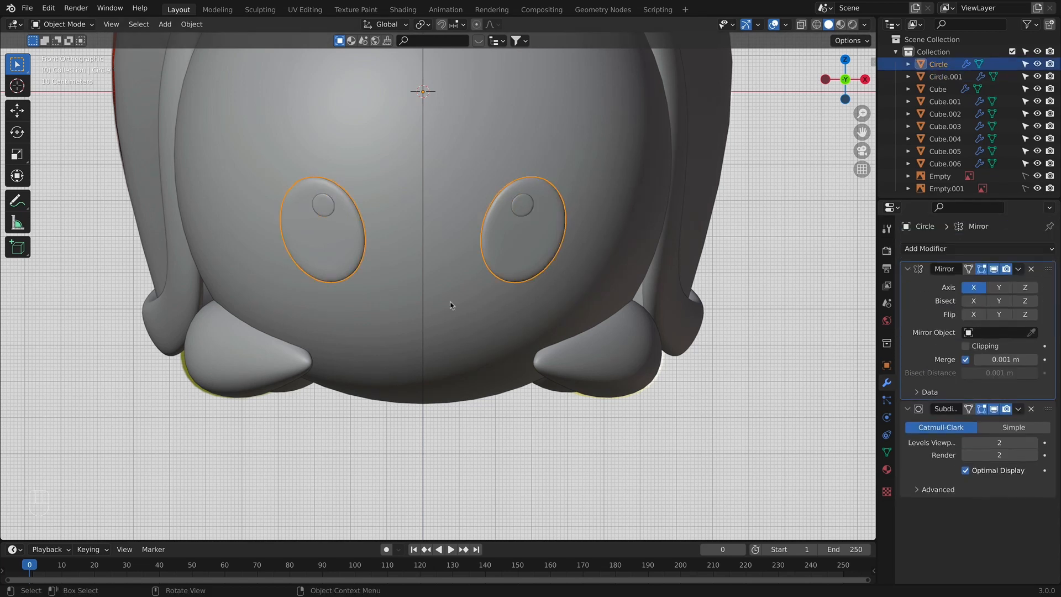
Step: Add a NURBS Path curve for the mouth, move it below the turtle, and scale it to about 0.153
key(shift+a)
mouse_move(416, 313)
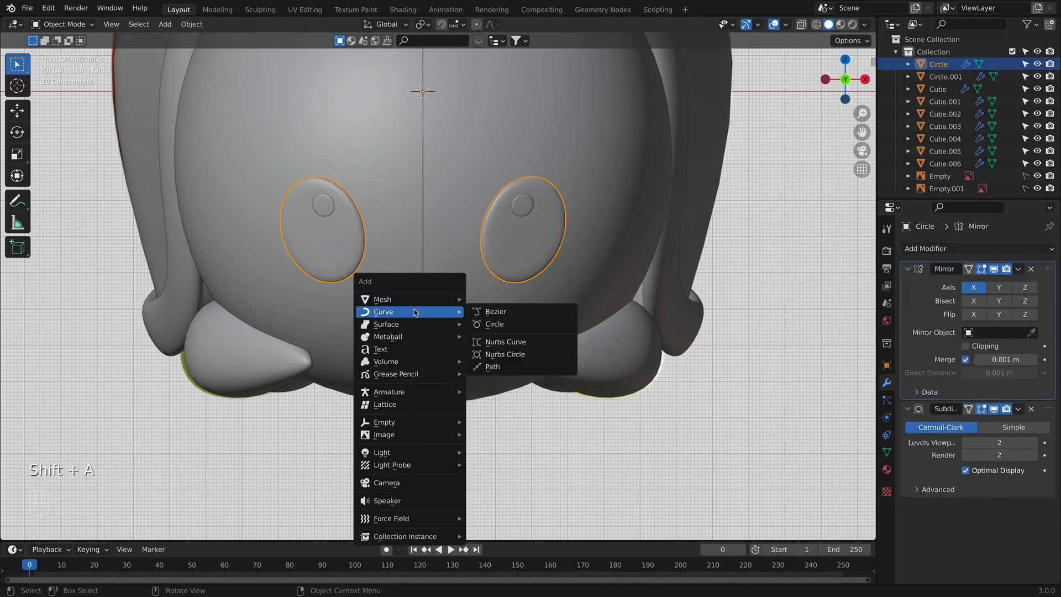
click(492, 366)
scroll(680, 311, down, 5)
key(g)
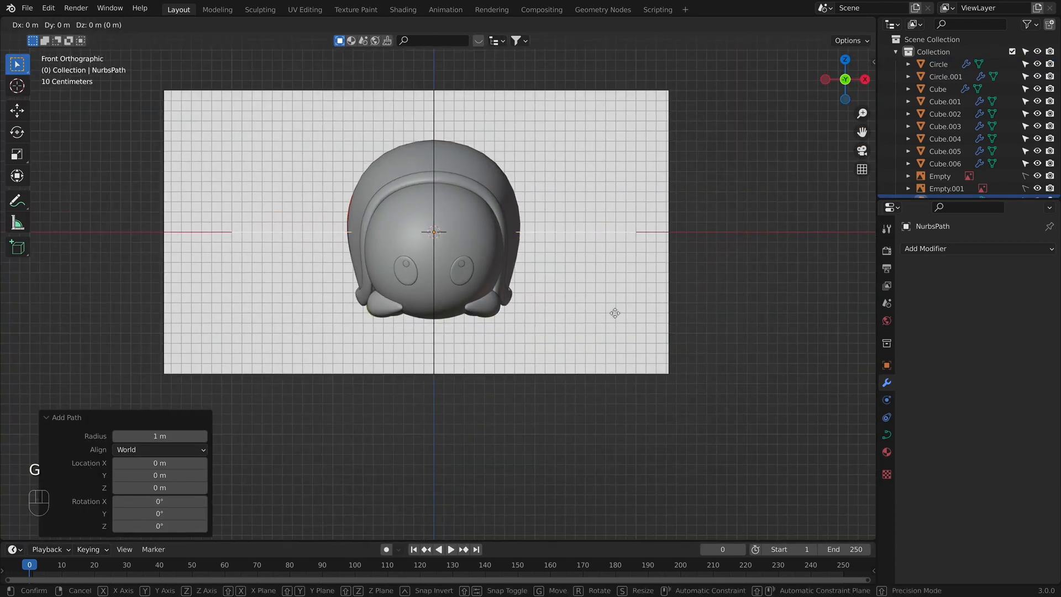
click(615, 429)
key(s)
click(484, 340)
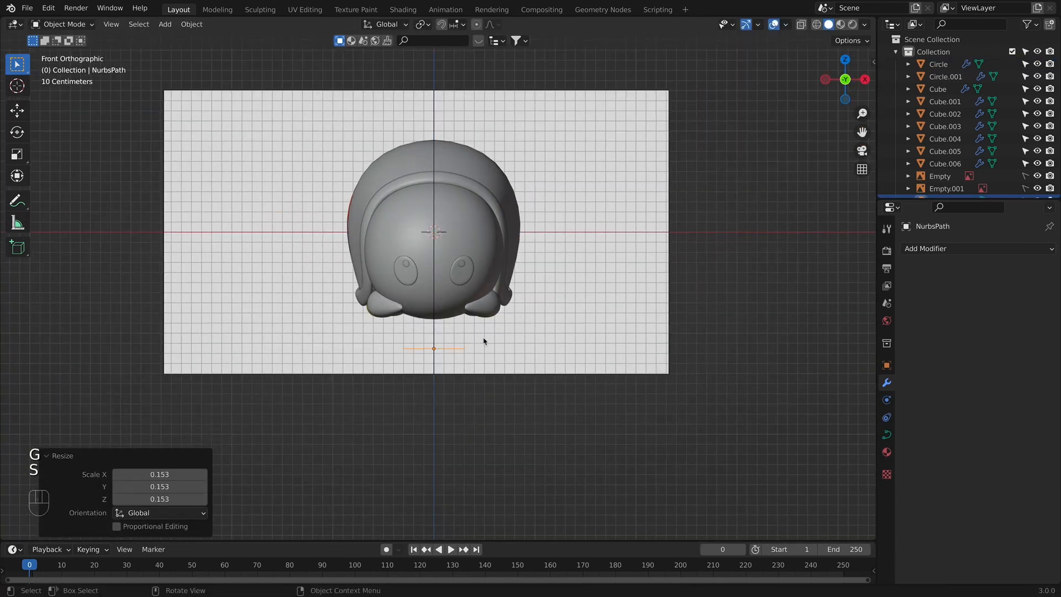
Step: Raise the path about 0.492 m in Z and bring it forward along Y by about -0.969 m and another -0.179 m
key(g)
key(z)
click(470, 288)
key(g)
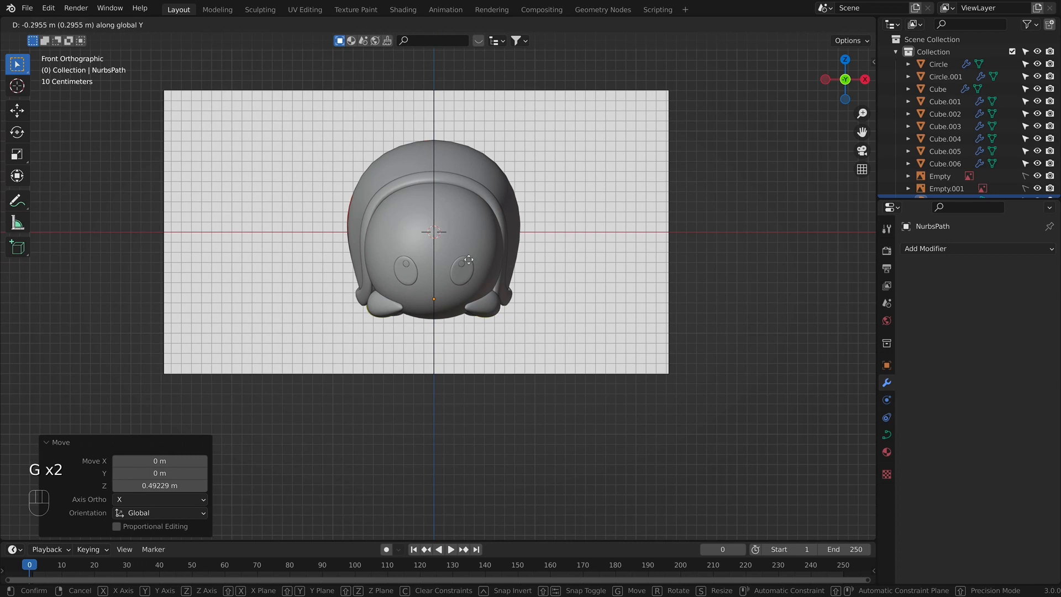
click(466, 240)
key(KP_3)
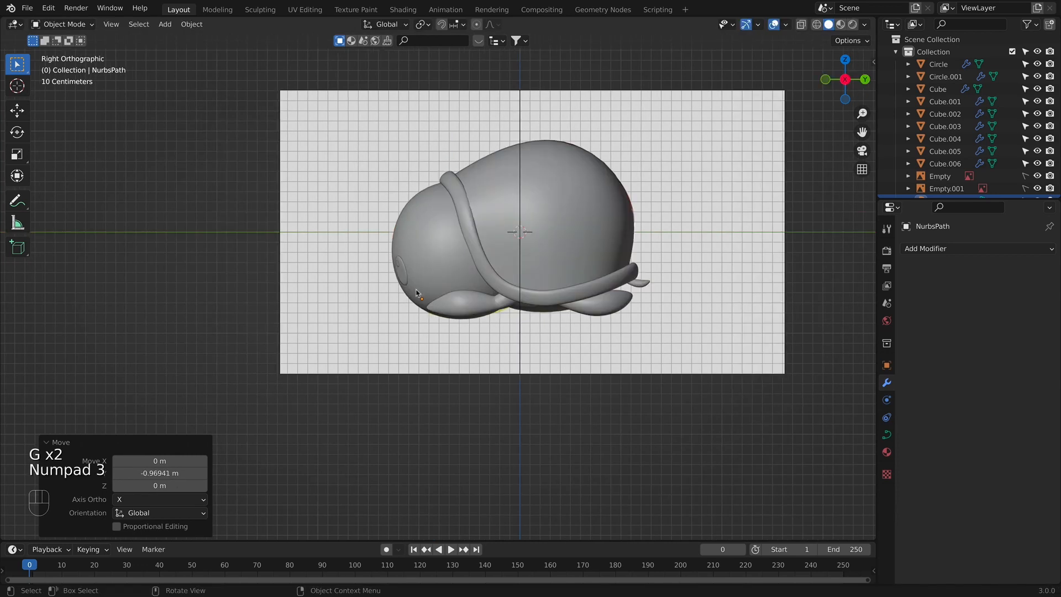
key(g)
click(560, 272)
Step: Enter Edit Mode on the mouth path in the front view and scale its points to about 0.747
key(KP_1)
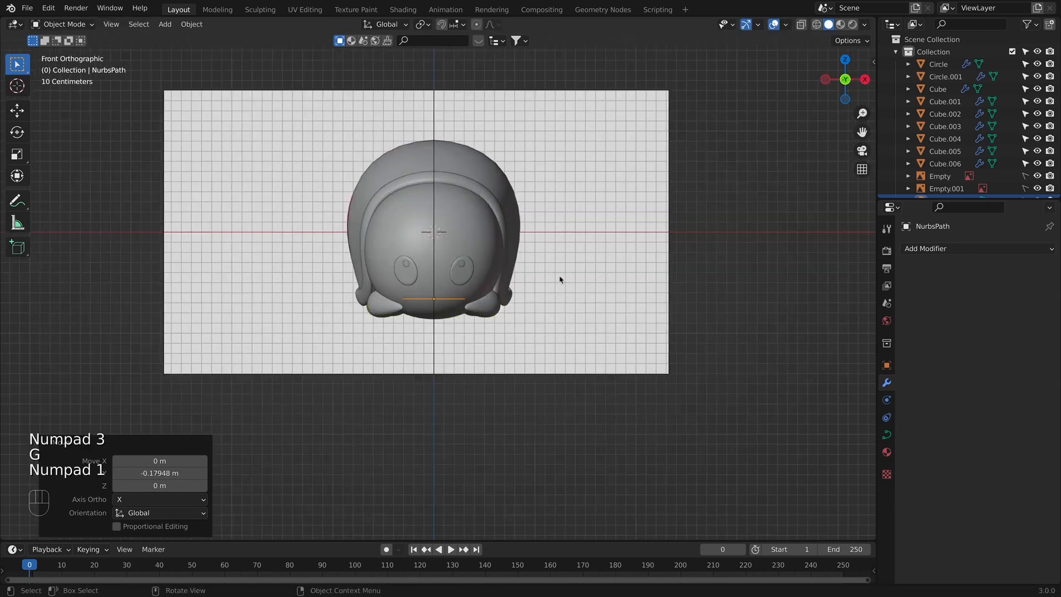
scroll(559, 281, up, 4)
key(Tab)
scroll(525, 295, up, 3)
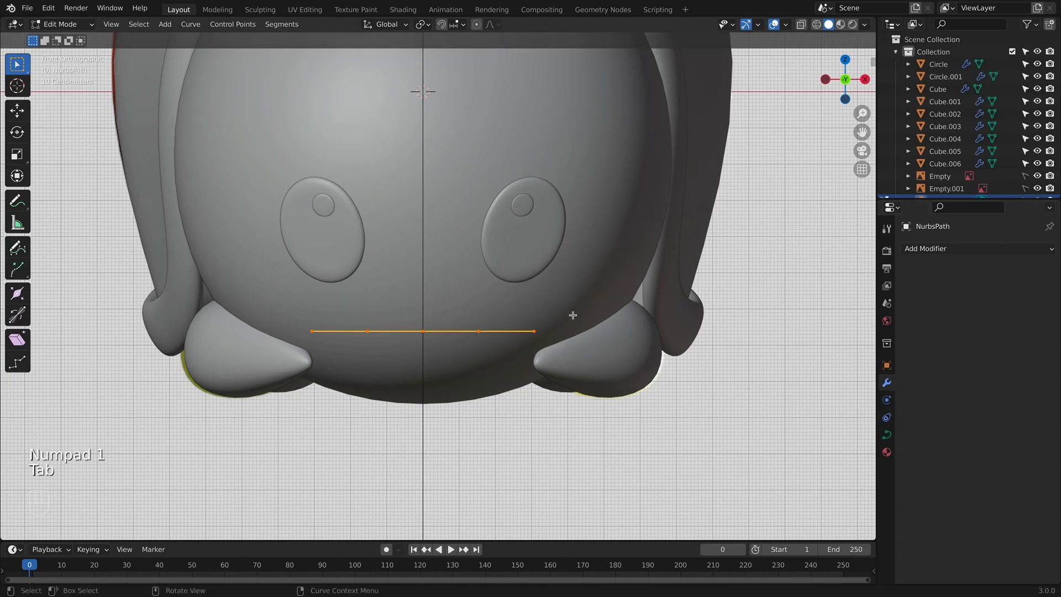
key(s)
click(590, 297)
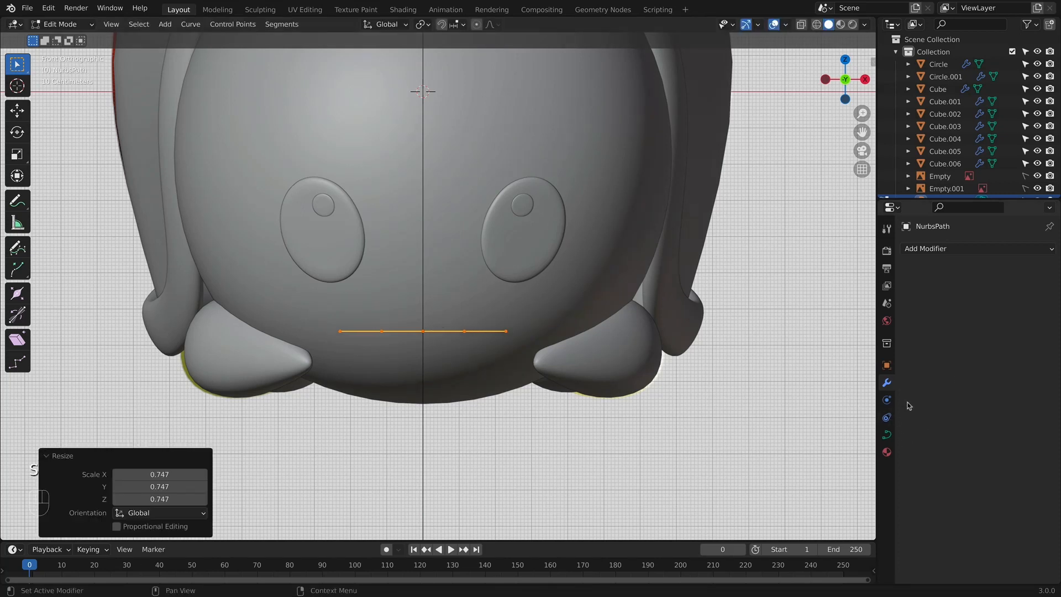
Step: Give the mouth path a round bevel with a depth of 0.1 m and scale its points to about 0.378
click(886, 436)
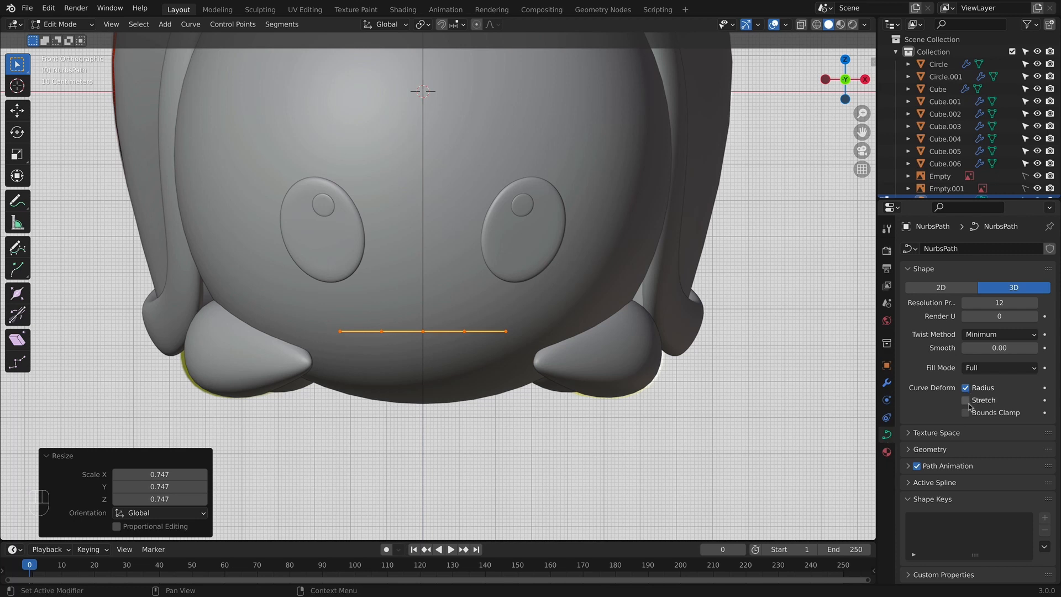
click(914, 449)
scroll(928, 436, down, 6)
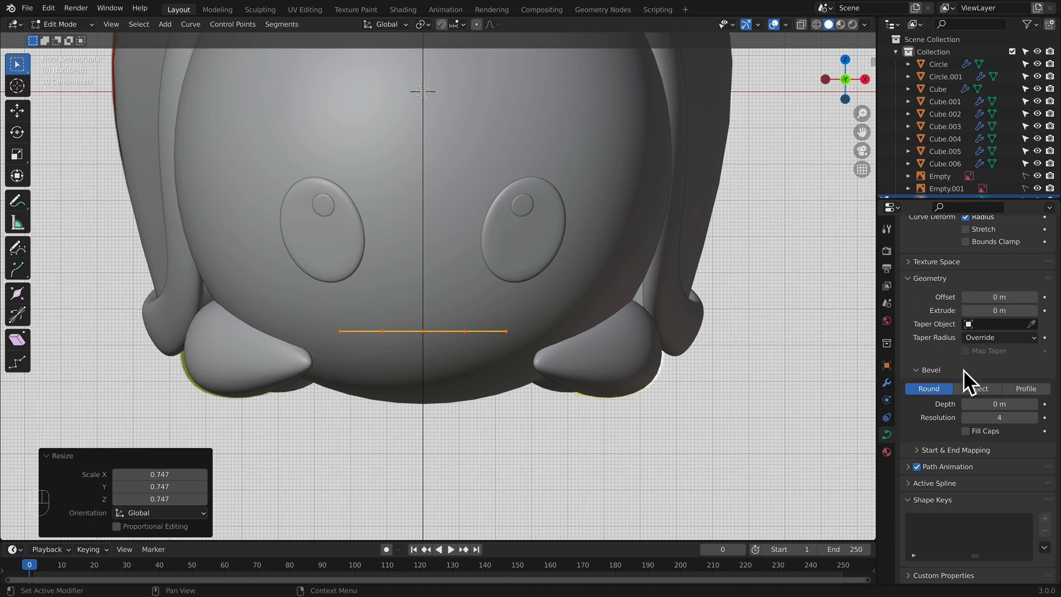
drag(1003, 404, 1032, 405)
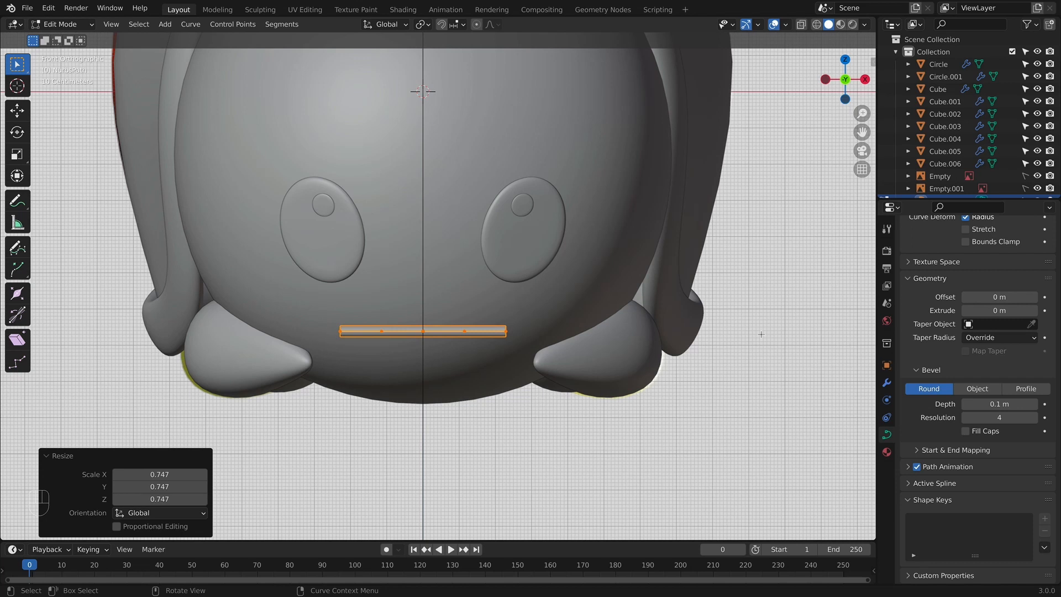
key(s)
click(551, 329)
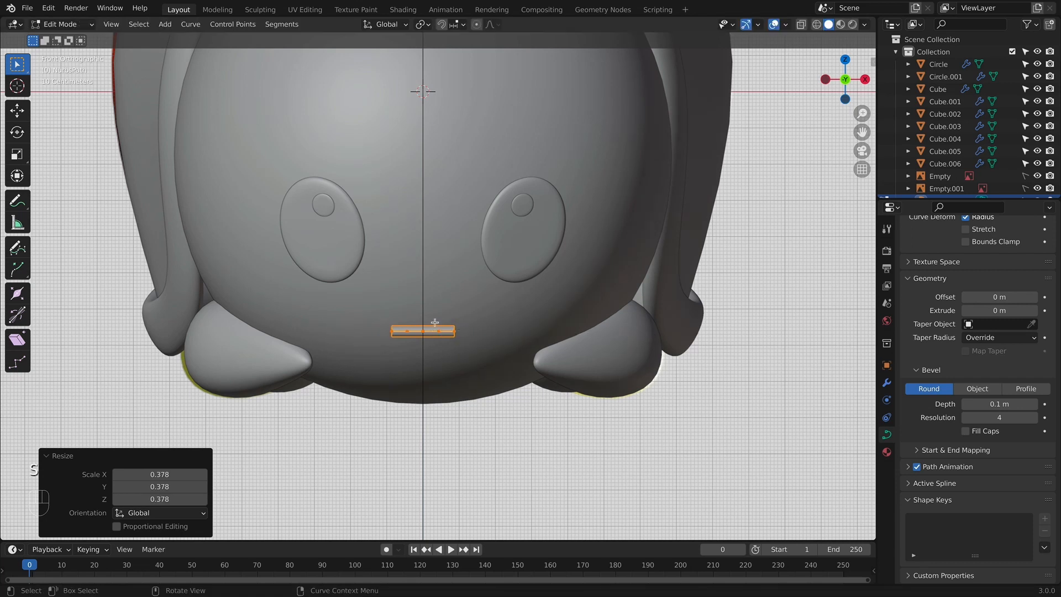
Step: Raise both end points of the mouth path about 0.05 m in Z to form a smile, and compare it with the reference
drag(445, 319, 471, 346)
shift+drag(376, 320, 402, 349)
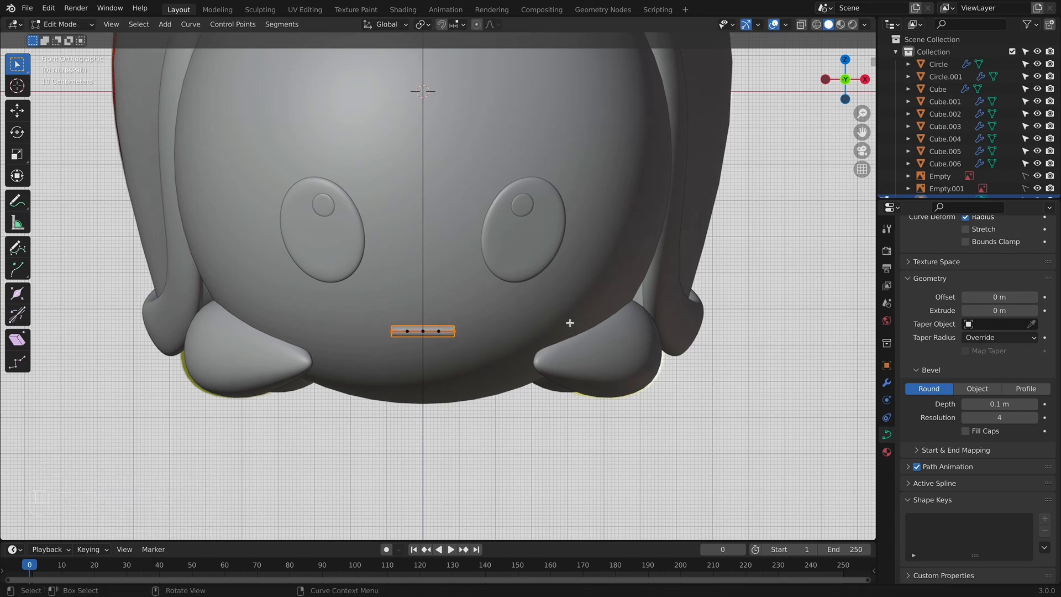
key(g)
click(566, 305)
key(alt+z)
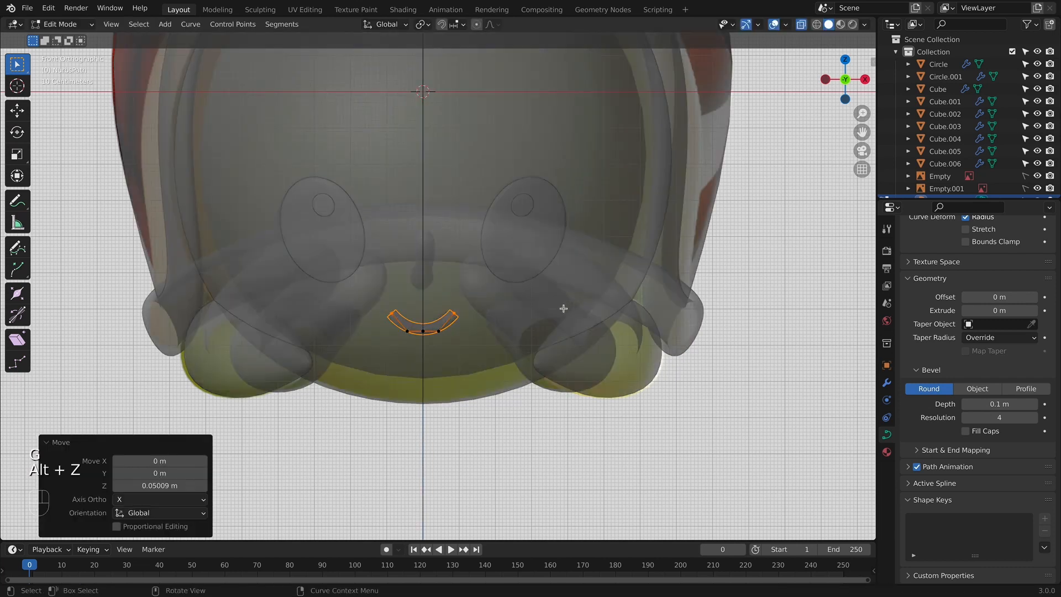
Step: Taper the mouth path to pointed corners by shrinking the radius of its two end points to about 0.121
scroll(619, 330, up, 3)
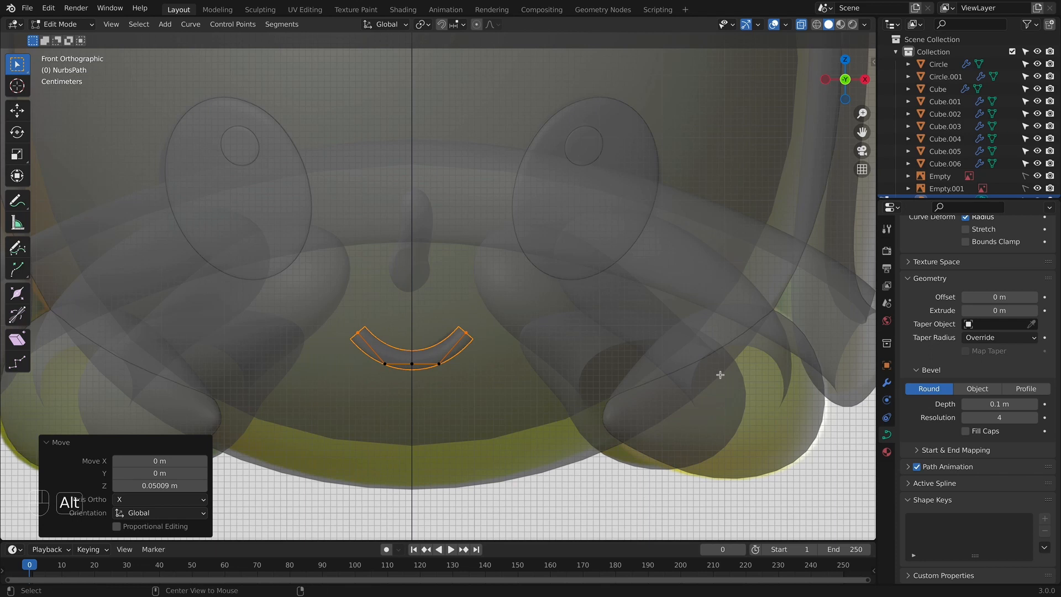
key(alt+s)
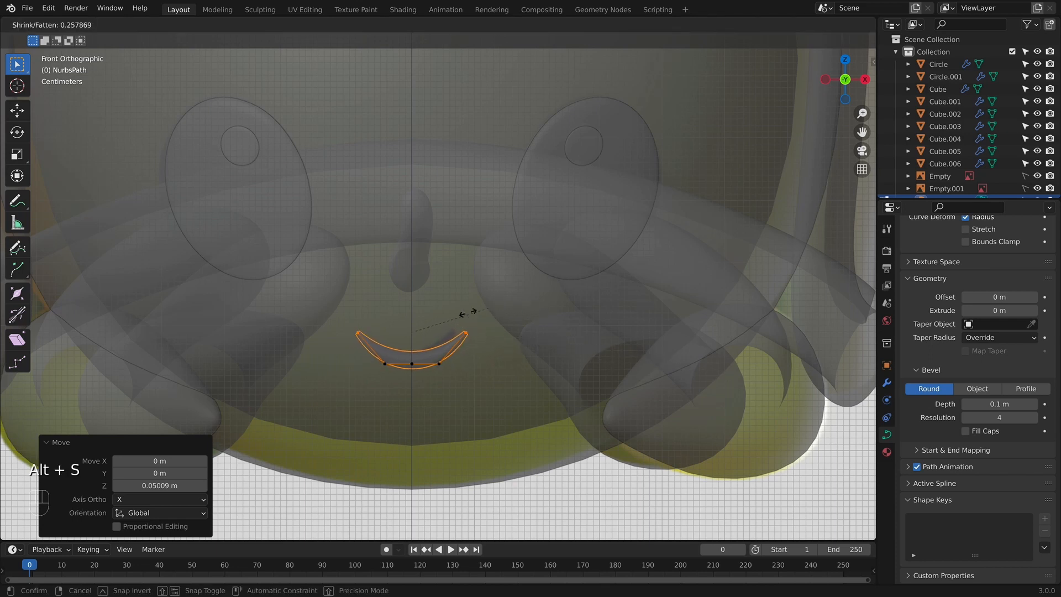
click(444, 315)
key(g)
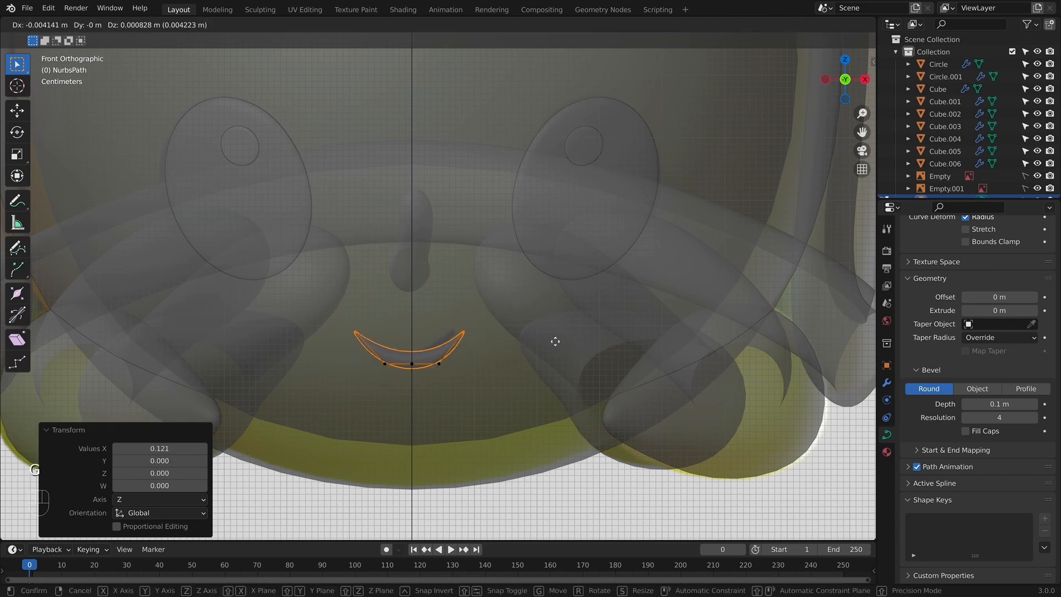
right_click(554, 338)
Step: Scale the mouth path's points down by about 0.907 and 0.914, adjust their position slightly, and return to Object Mode without X-ray
key(s)
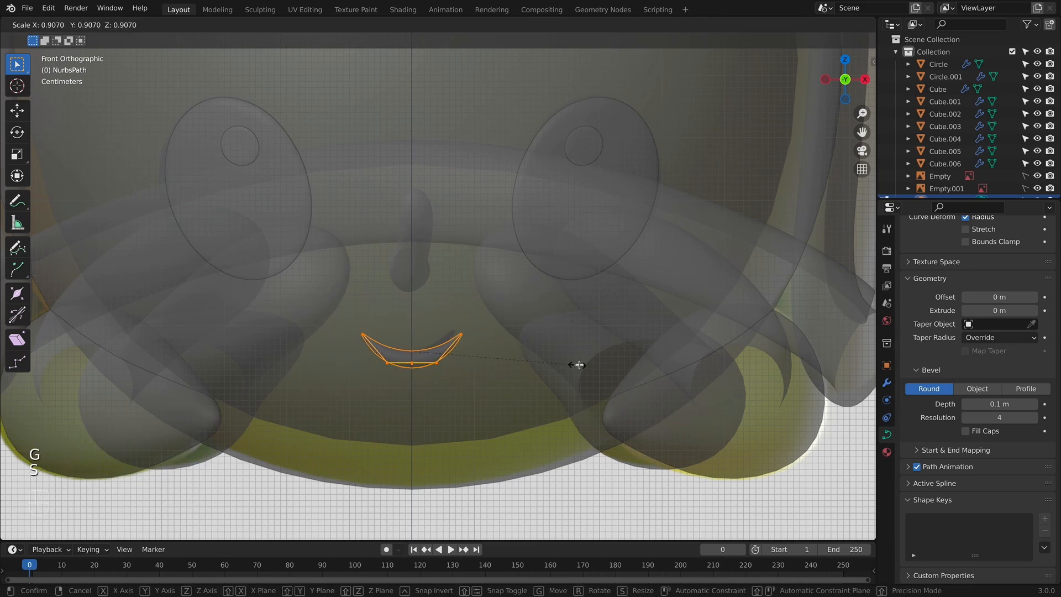
click(579, 365)
key(s)
key(g)
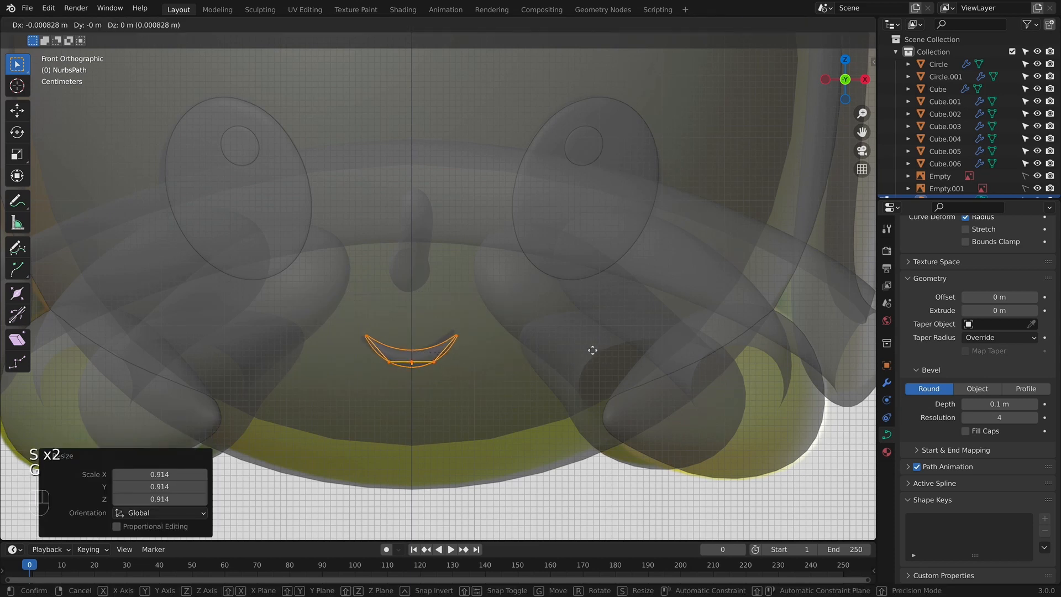
click(593, 350)
key(alt+z)
key(Tab)
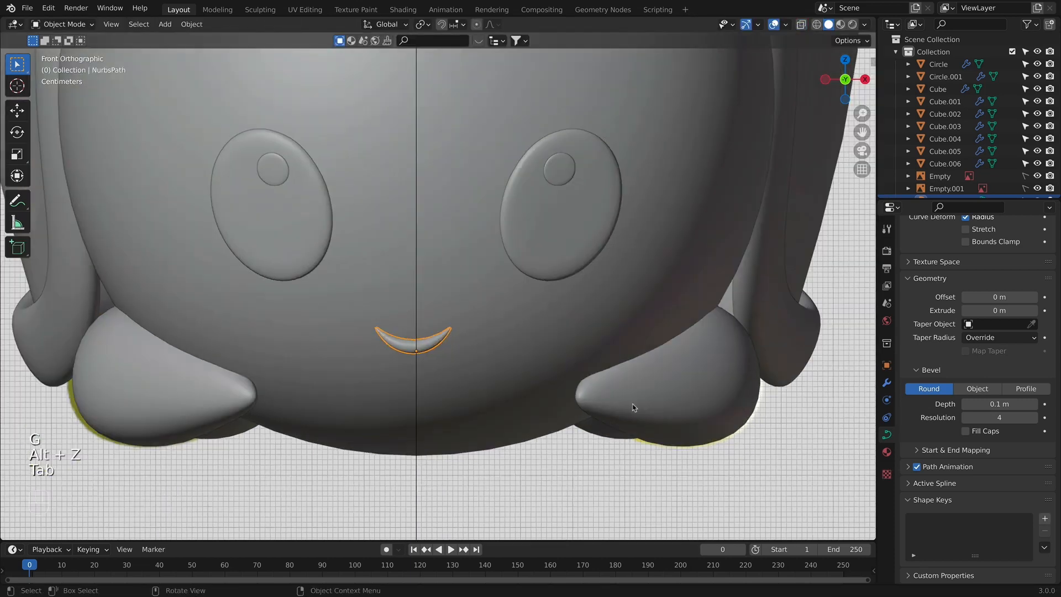
Step: Flatten the mouth to about 0.65 along the Y axis in the right side view
scroll(633, 408, down, 4)
middle_drag(570, 391, 436, 374)
key(KP_3)
scroll(419, 237, up, 3)
shift+middle_drag(429, 254, 517, 317)
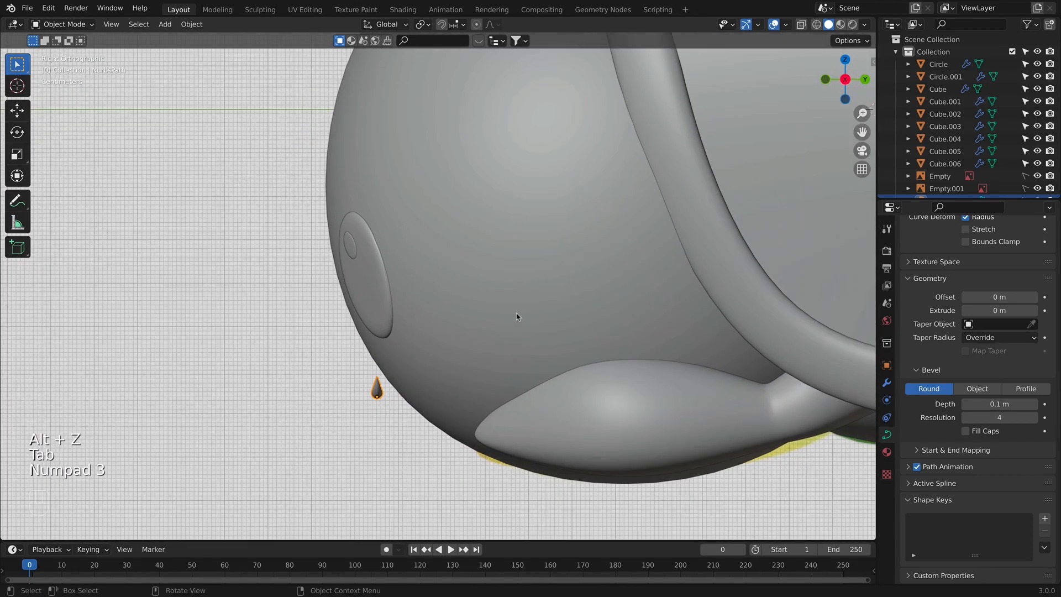
scroll(517, 331, up, 2)
key(s)
key(y)
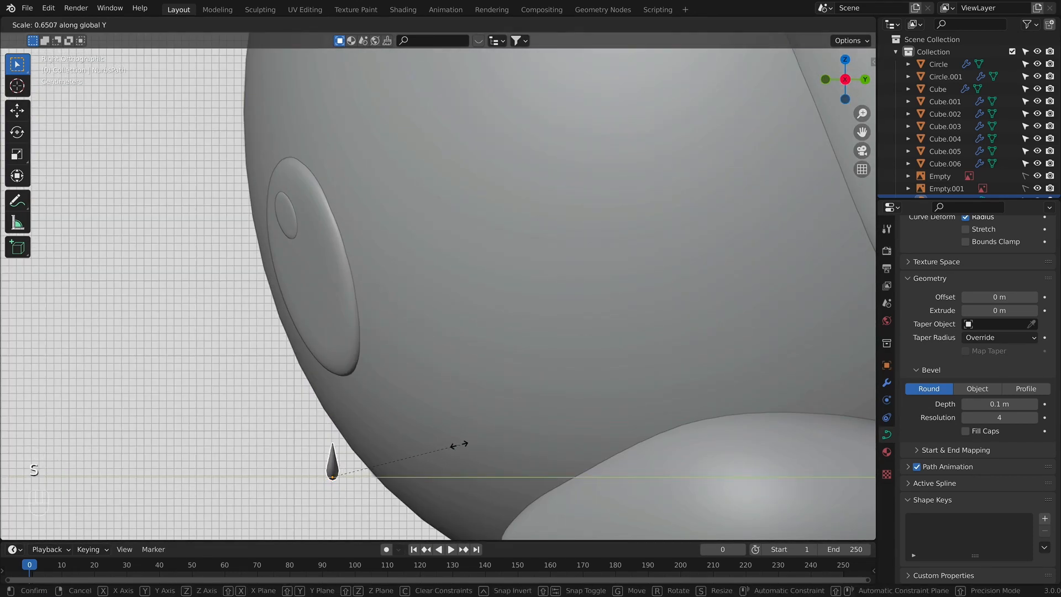
click(459, 445)
Step: Rotate the mouth about -28.4°, move it about 0.056 m along Y onto the face, and fine-tune its tilt to follow the surface
key(r)
click(395, 261)
key(g)
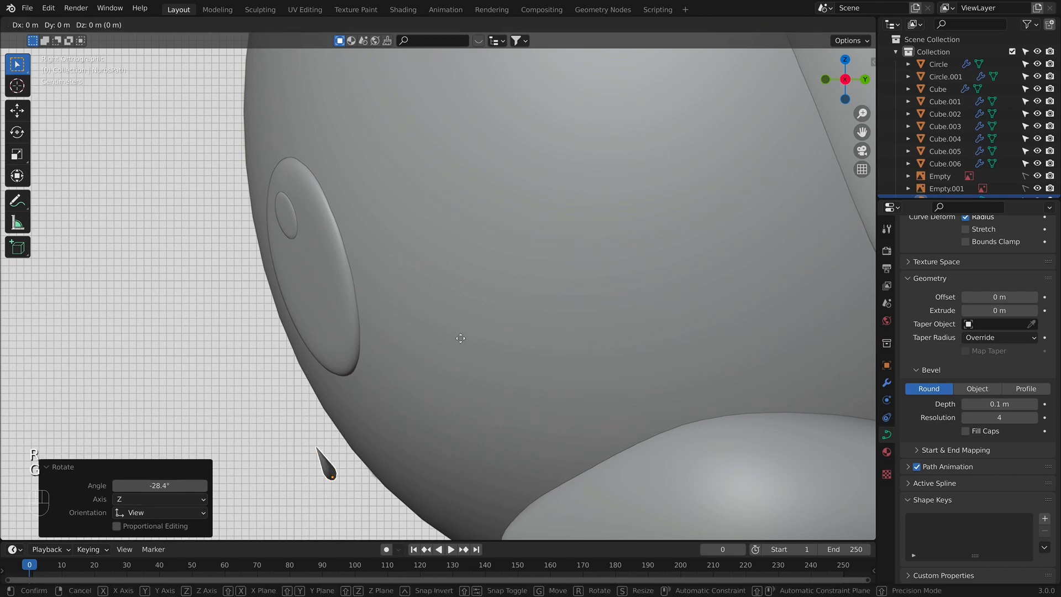
key(y)
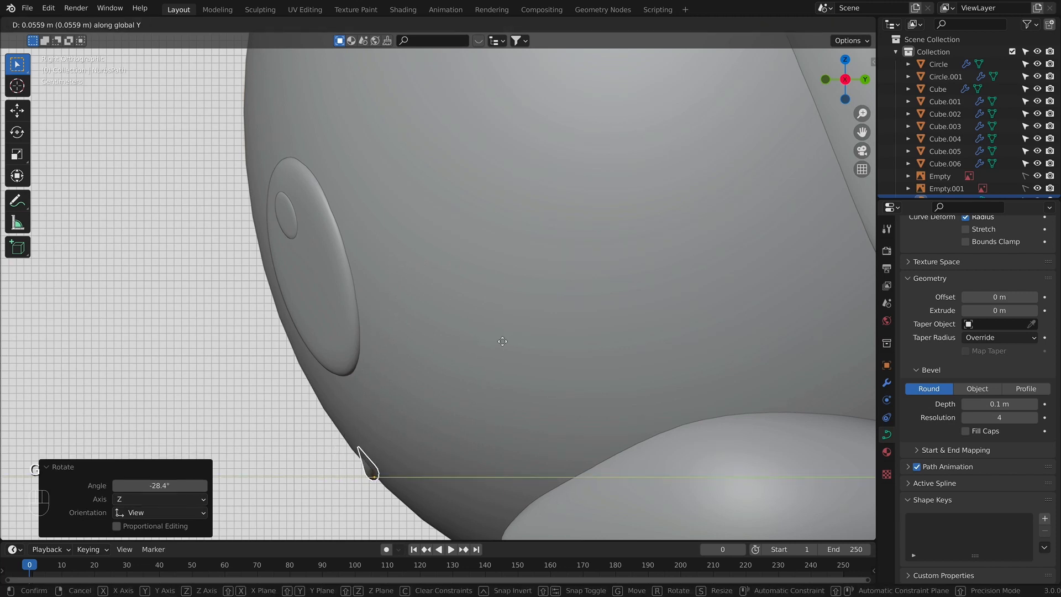
click(502, 342)
key(r)
click(506, 287)
key(g)
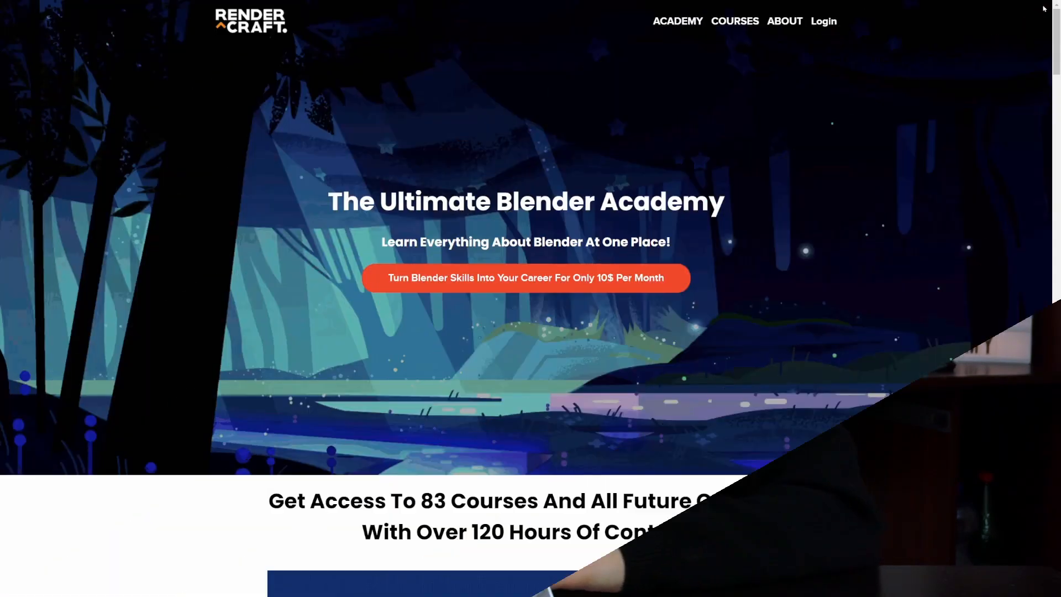
scroll(530, 299, down, 8)
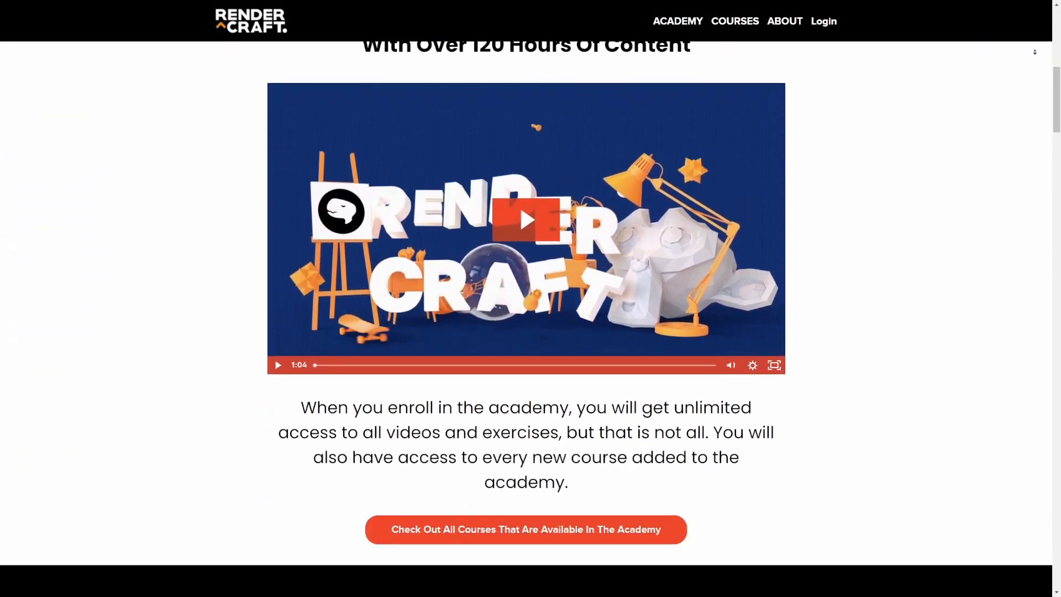
scroll(530, 298, down, 20)
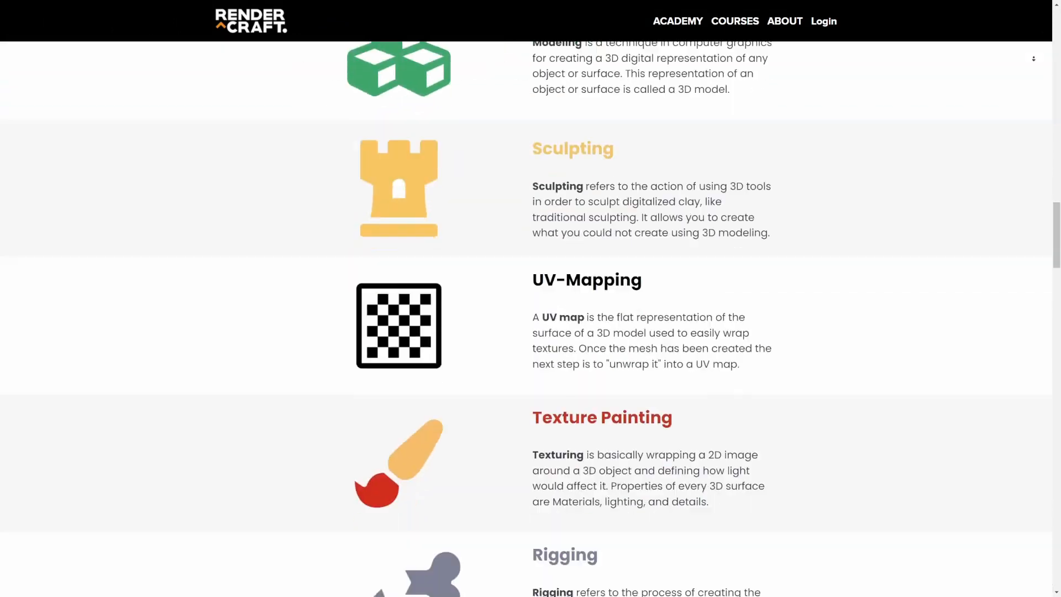
scroll(1033, 59, down, 20)
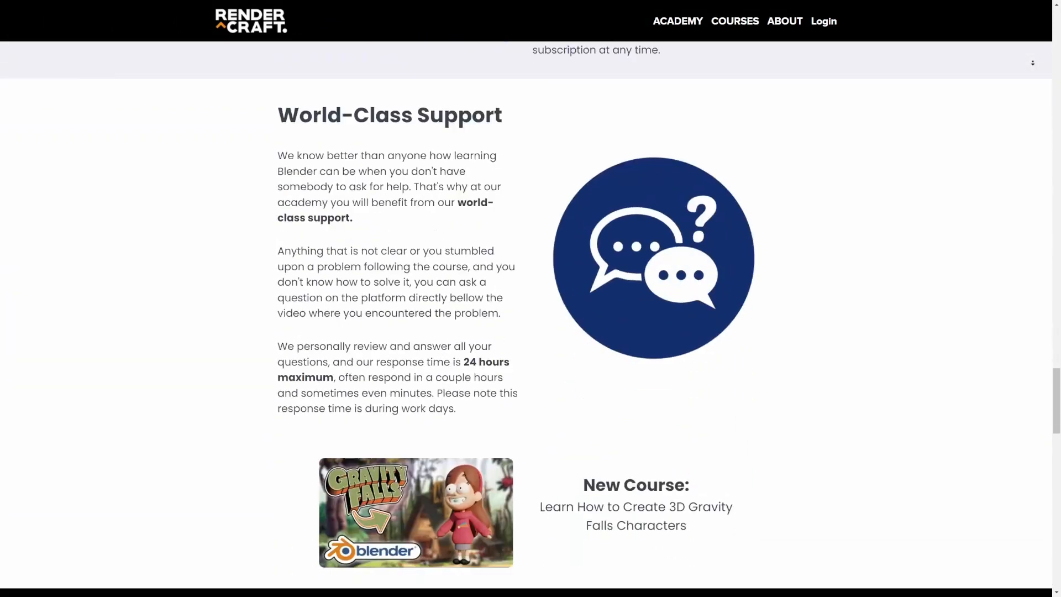
scroll(1033, 63, down, 20)
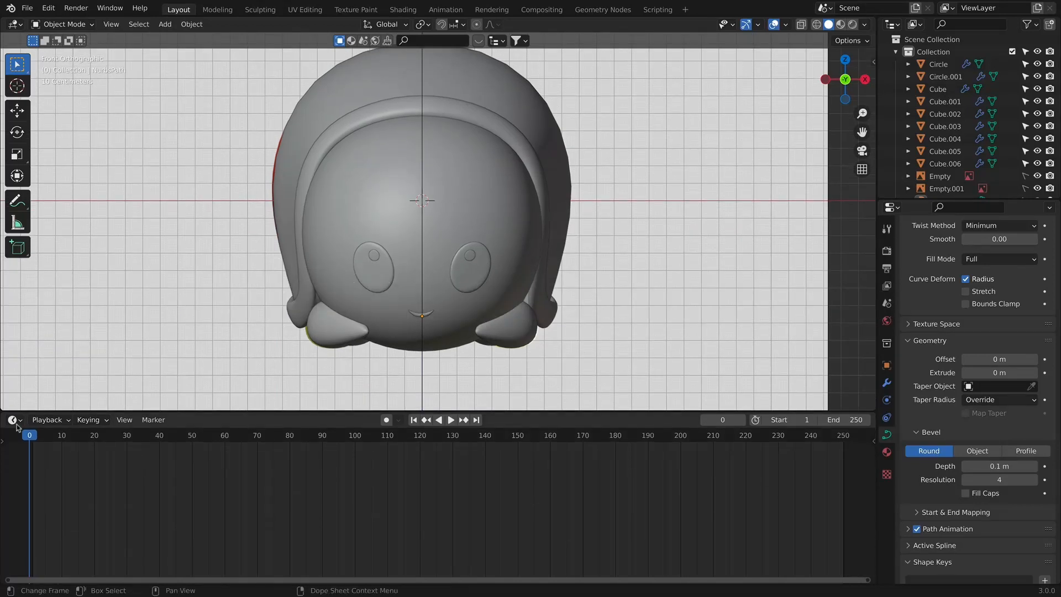
Step: Change the timeline area to the Shader Editor and set the viewport shading to Material Preview
click(16, 421)
click(43, 536)
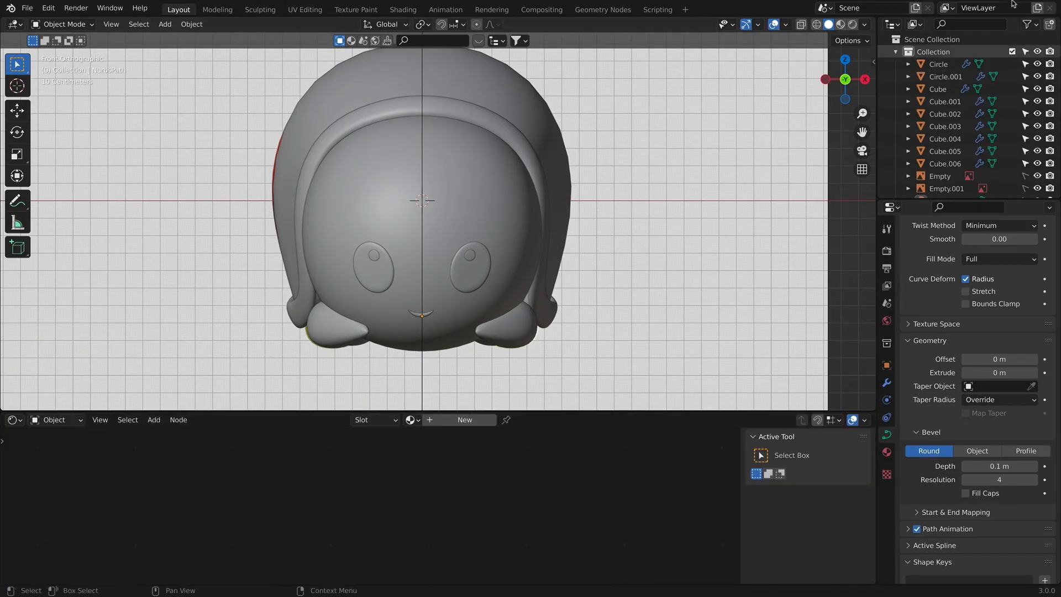
click(841, 25)
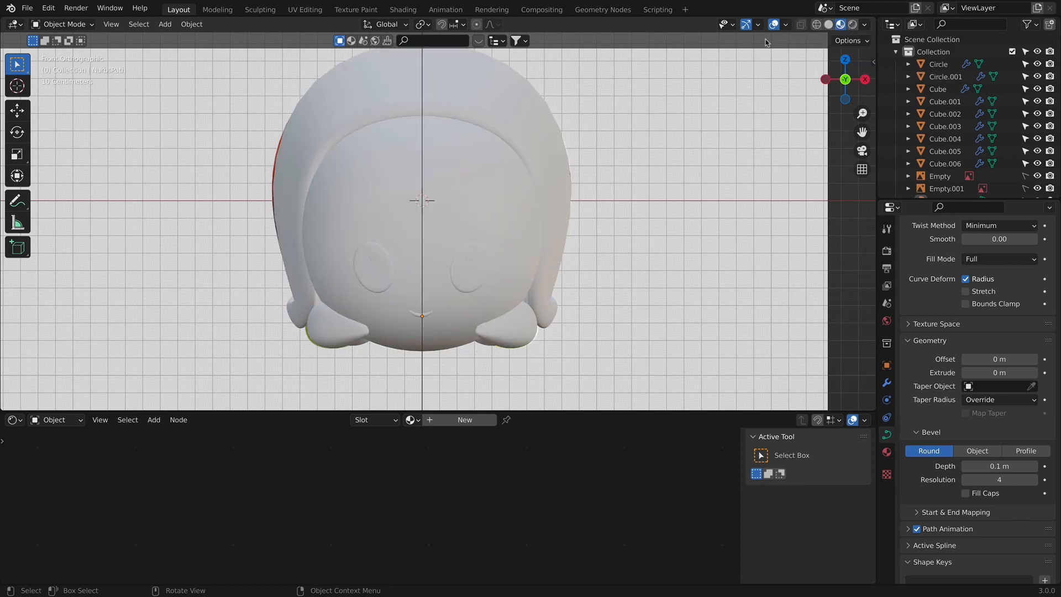
click(403, 9)
click(178, 9)
scroll(507, 338, down, 3)
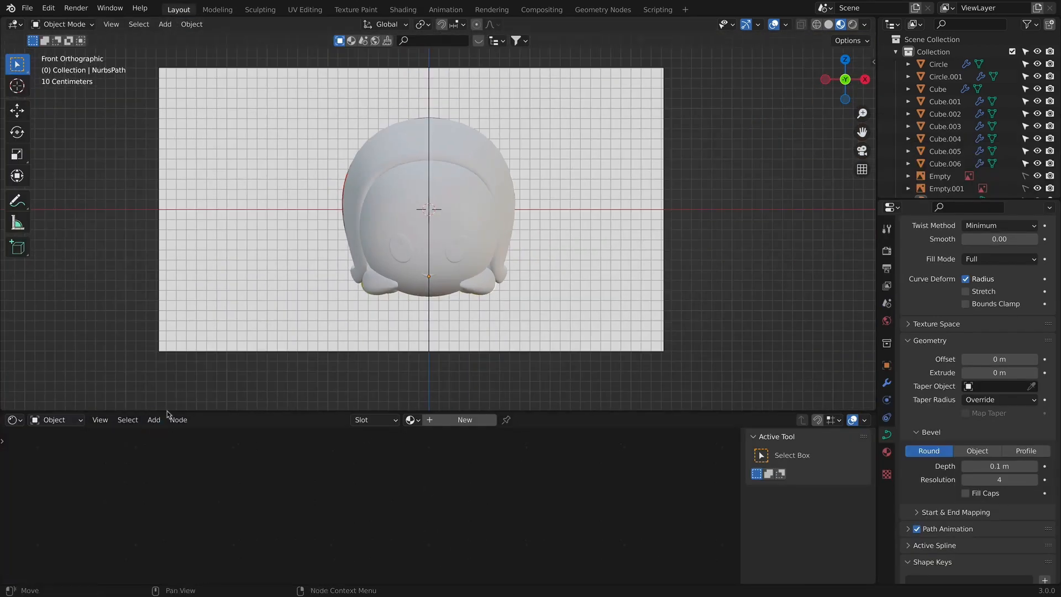
Step: Create a new material for the mouth path and bring its shader nodes into view
click(458, 420)
scroll(381, 469, up, 4)
middle_drag(473, 500, 570, 488)
scroll(544, 494, up, 3)
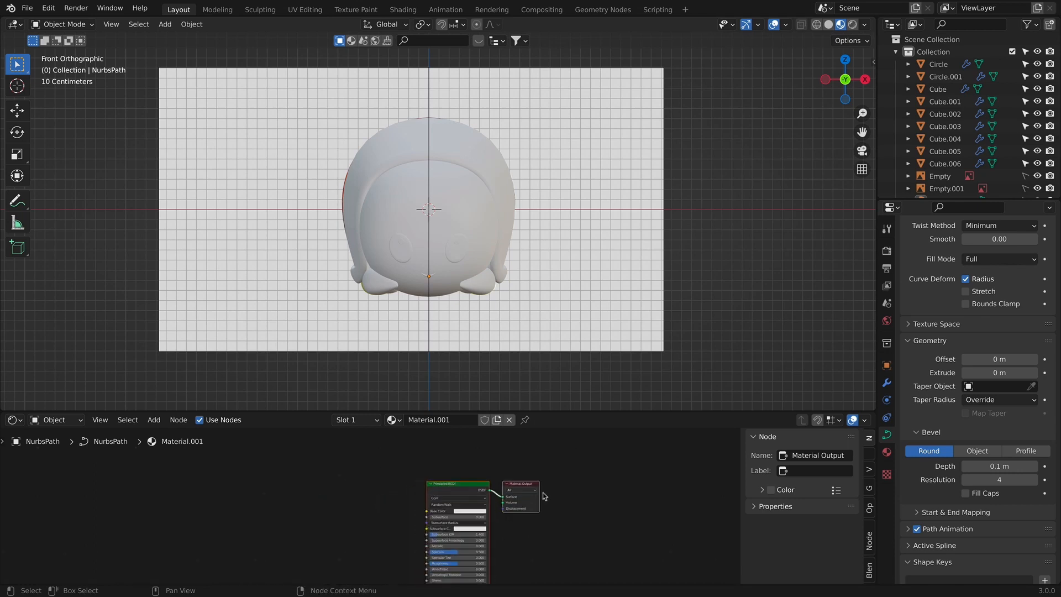
middle_drag(429, 484, 426, 465)
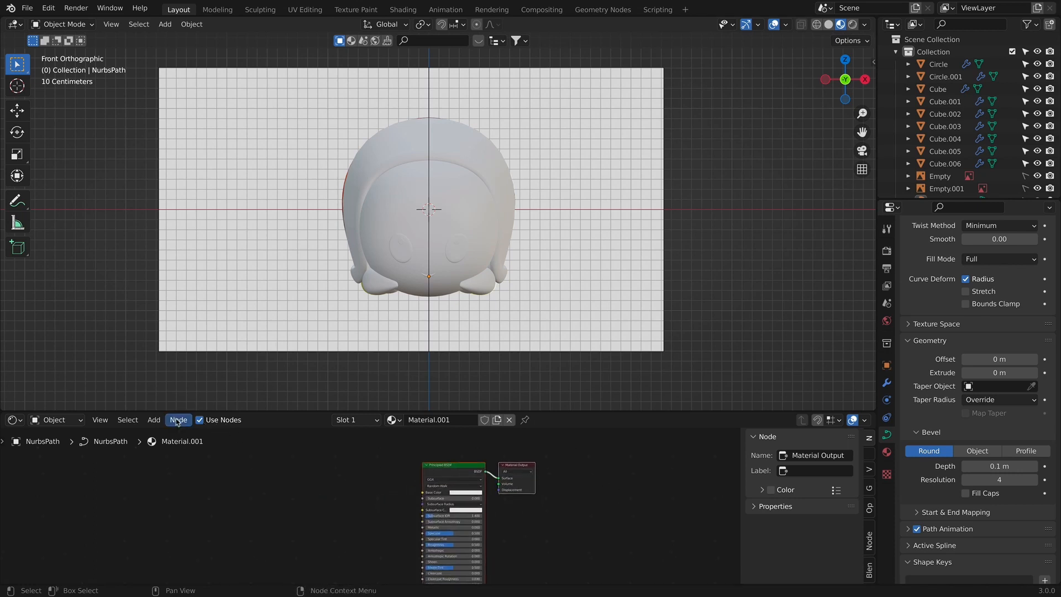
Step: Search the add-ons in Preferences for "node" and check whether Node Wrangler is enabled
click(55, 10)
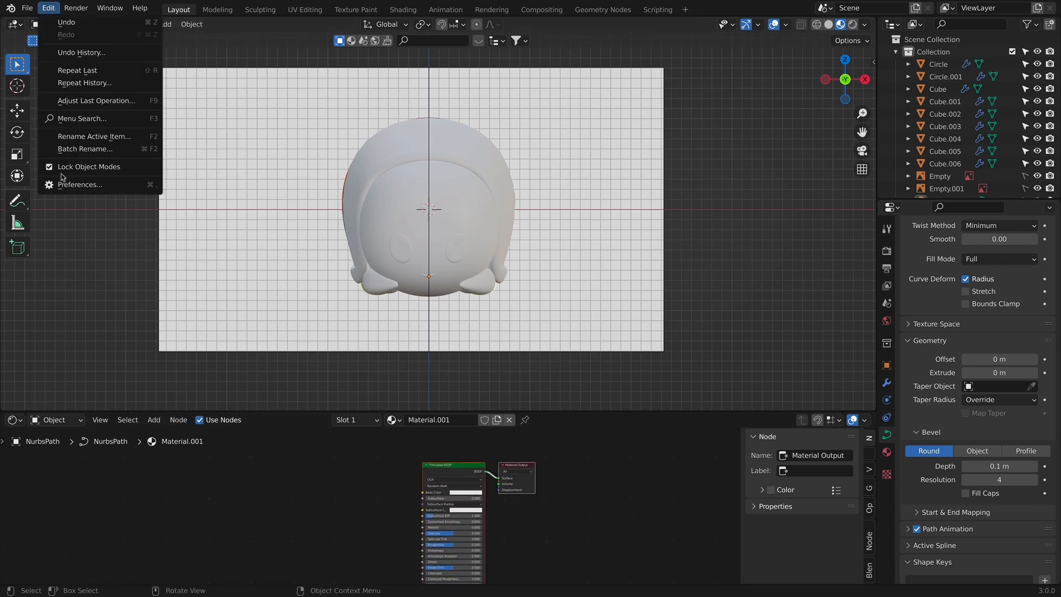
click(64, 187)
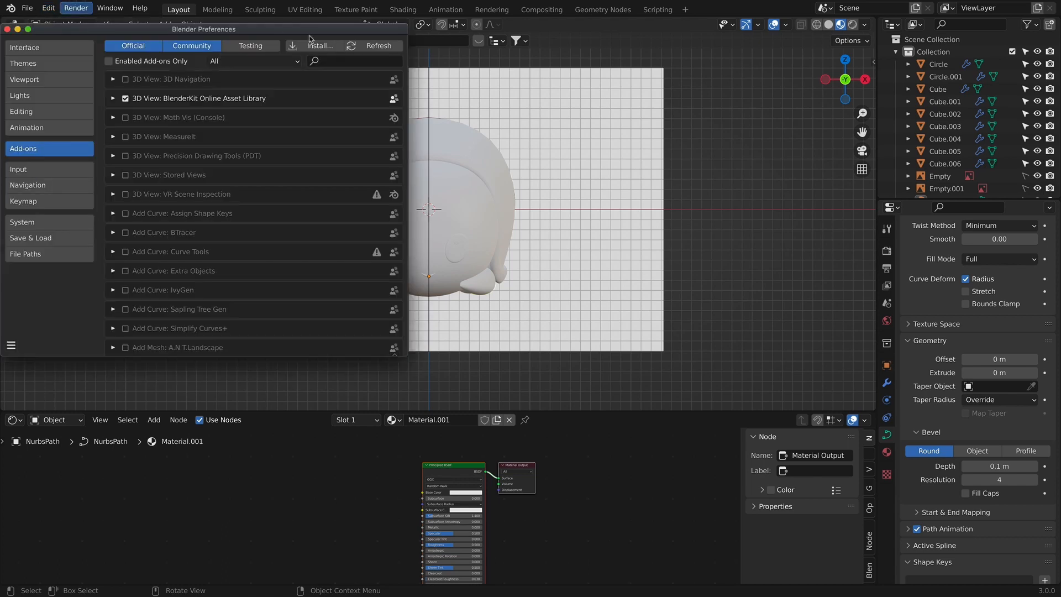
text(node)
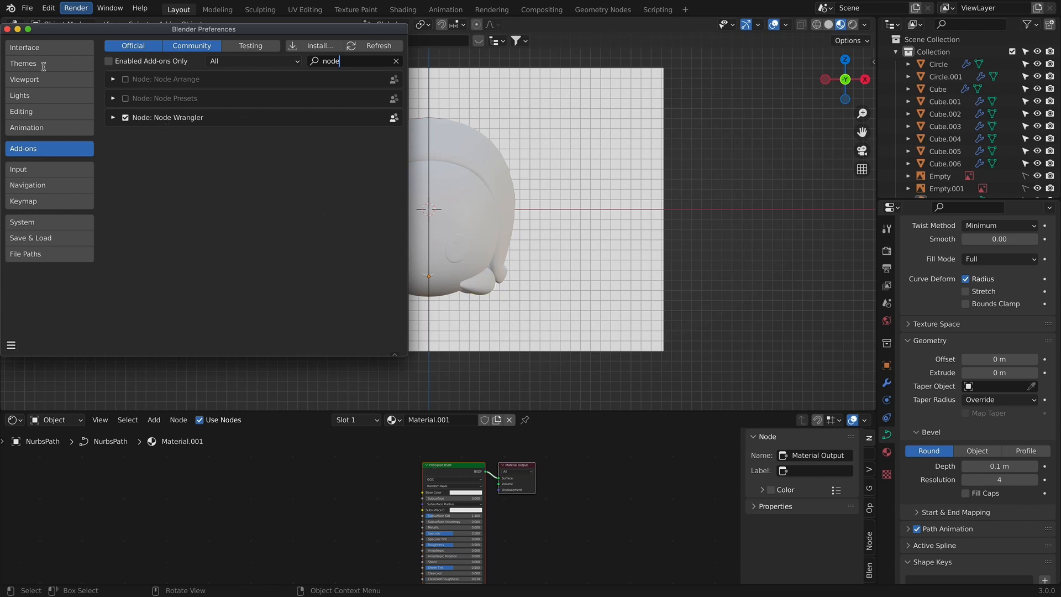
click(7, 29)
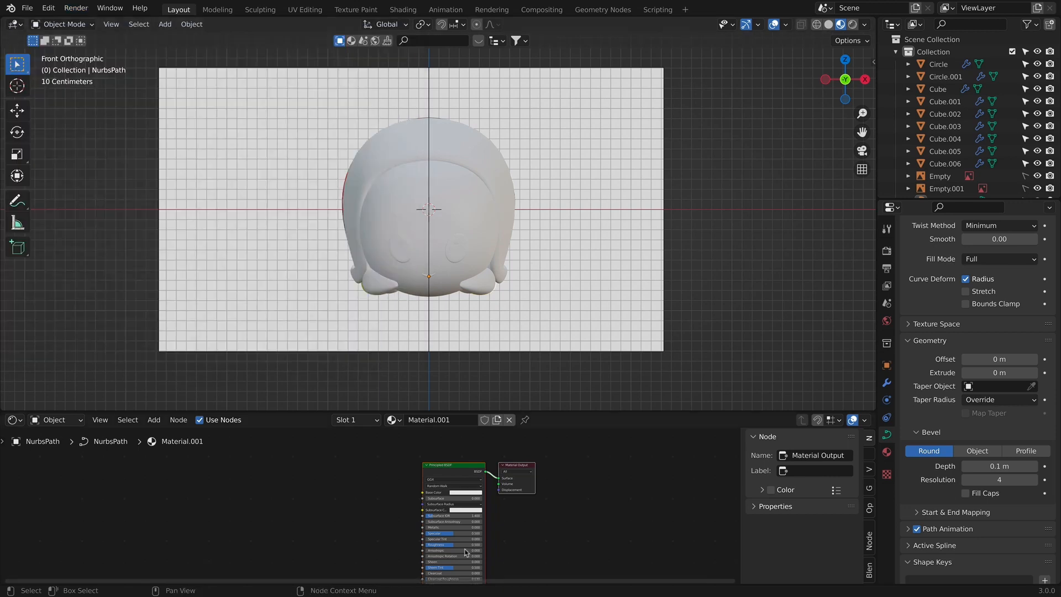
Step: Assign the existing Material.001 to the turtle's head
scroll(367, 480, up, 1)
scroll(415, 480, up, 1)
click(448, 221)
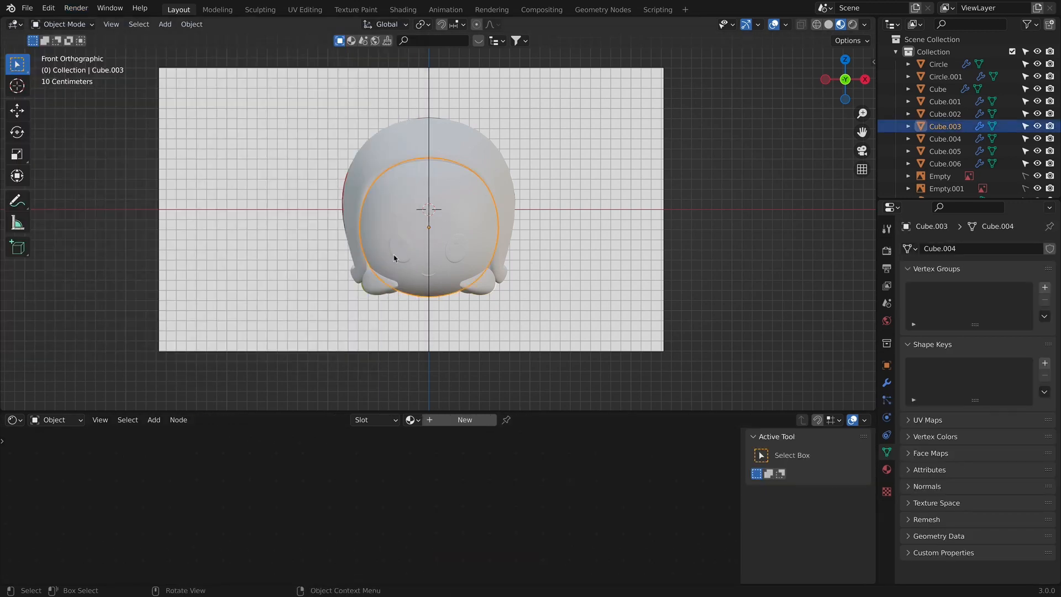
click(412, 420)
click(422, 452)
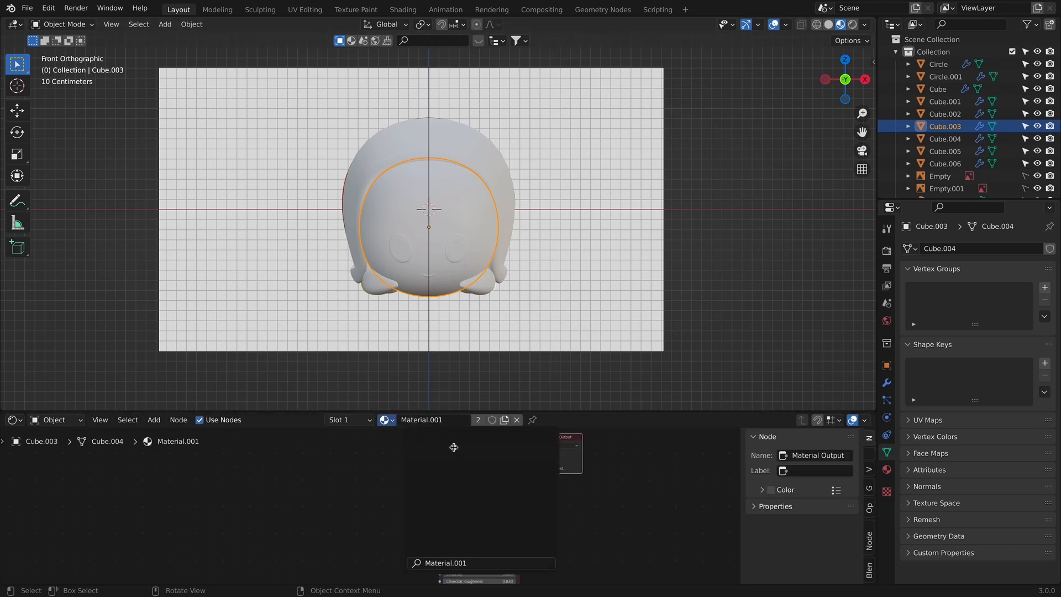
scroll(423, 487, down, 3)
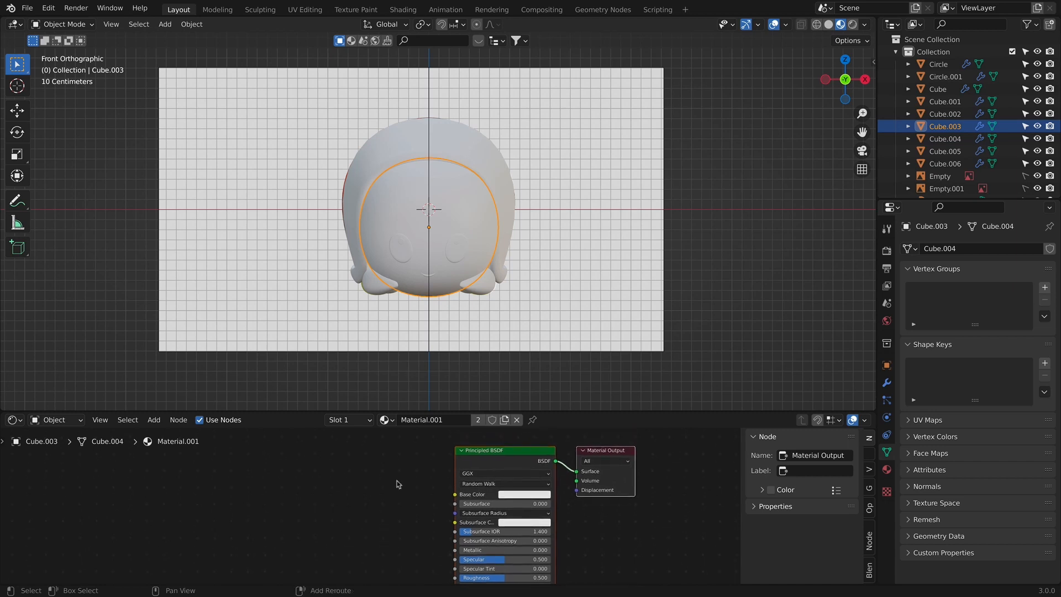
Step: Add a Gradient Texture node to the head's material and place it well before the Principled BSDF node
key(shift+a)
mouse_move(369, 474)
click(346, 456)
text(g)
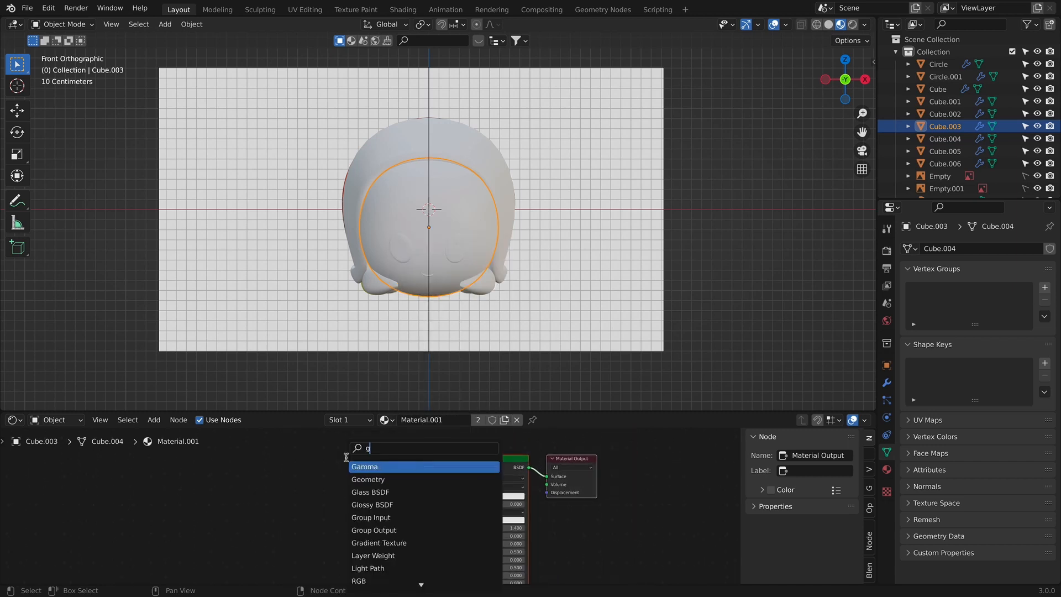
text(radi)
key(Return)
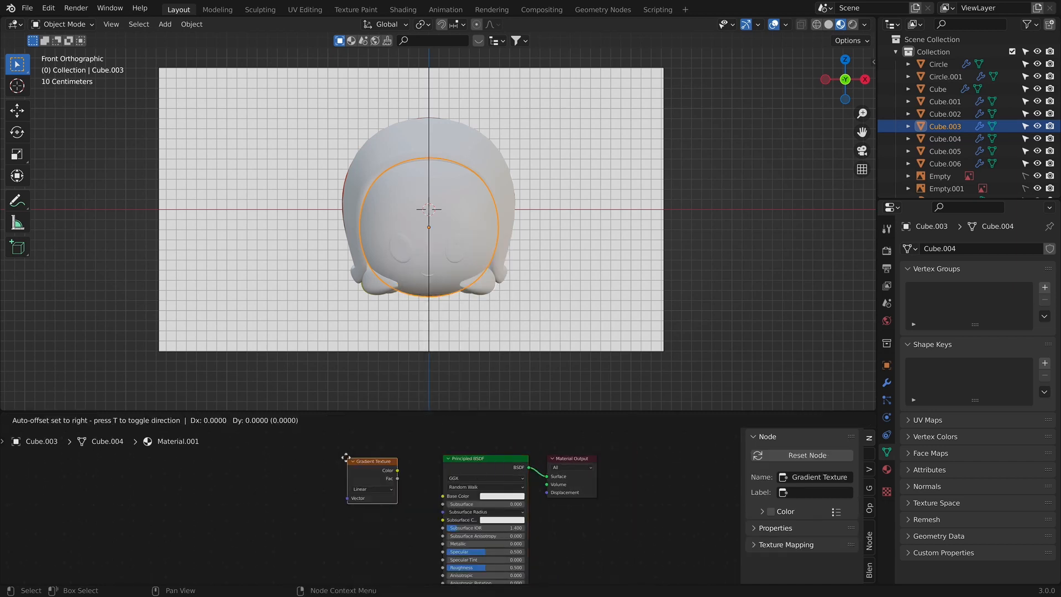
click(224, 466)
Step: Add a ColorRamp node and place it between the Gradient Texture and Principled BSDF nodes
key(shift+a)
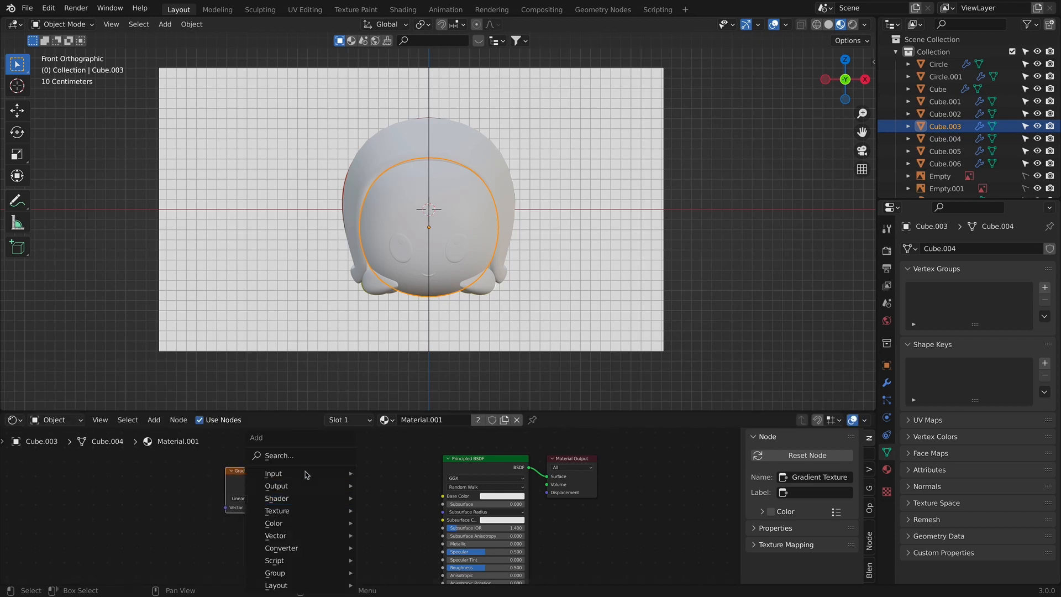
click(287, 457)
text(color ramp)
key(Return)
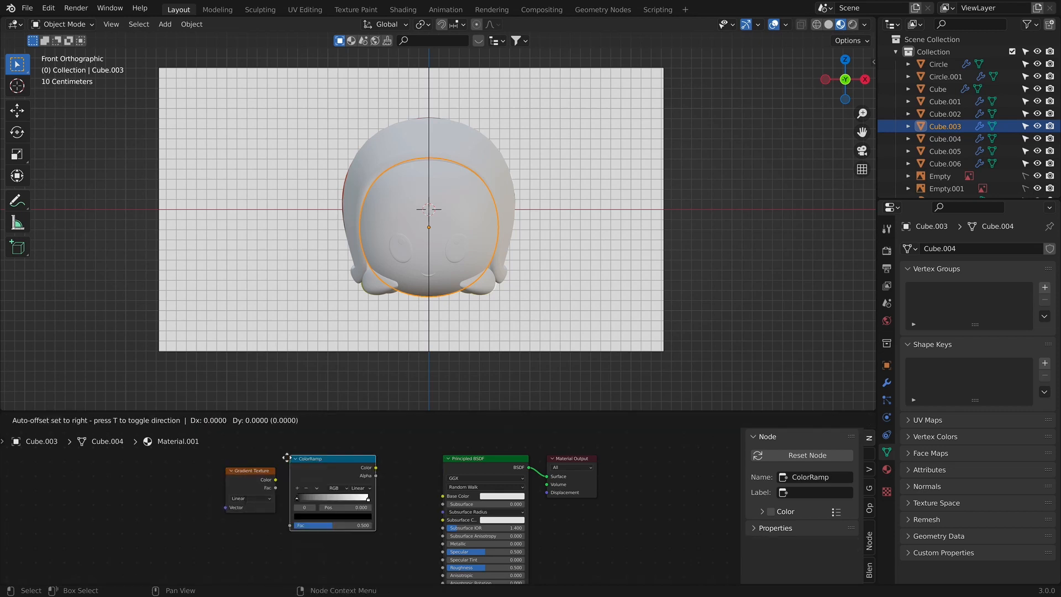
click(316, 457)
Step: Connect the Gradient Texture's Fac to the ColorRamp and the ColorRamp's Color to the Principled BSDF's Base Color
click(240, 476)
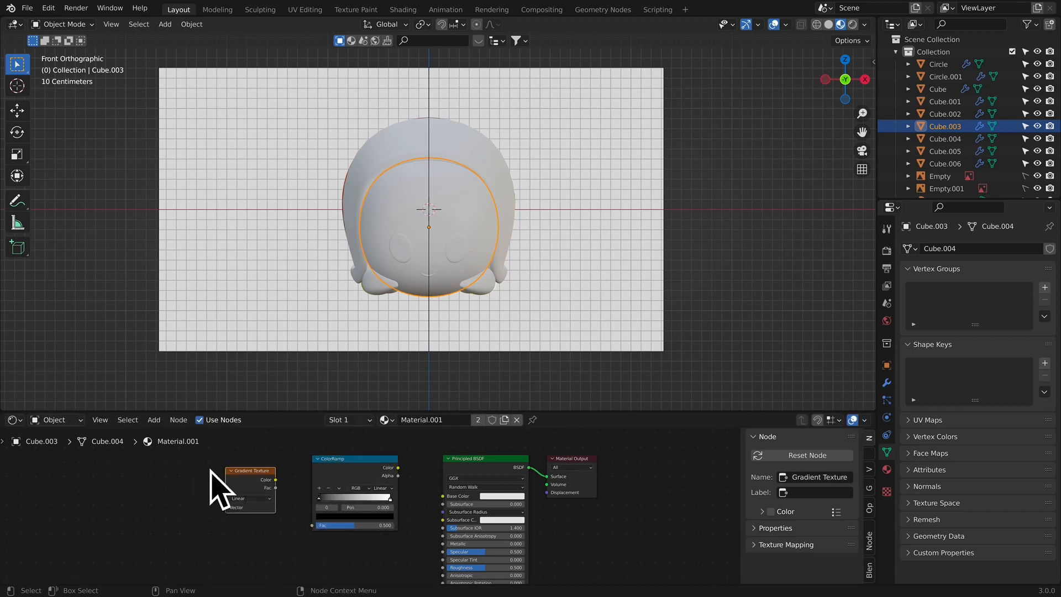
click(334, 459)
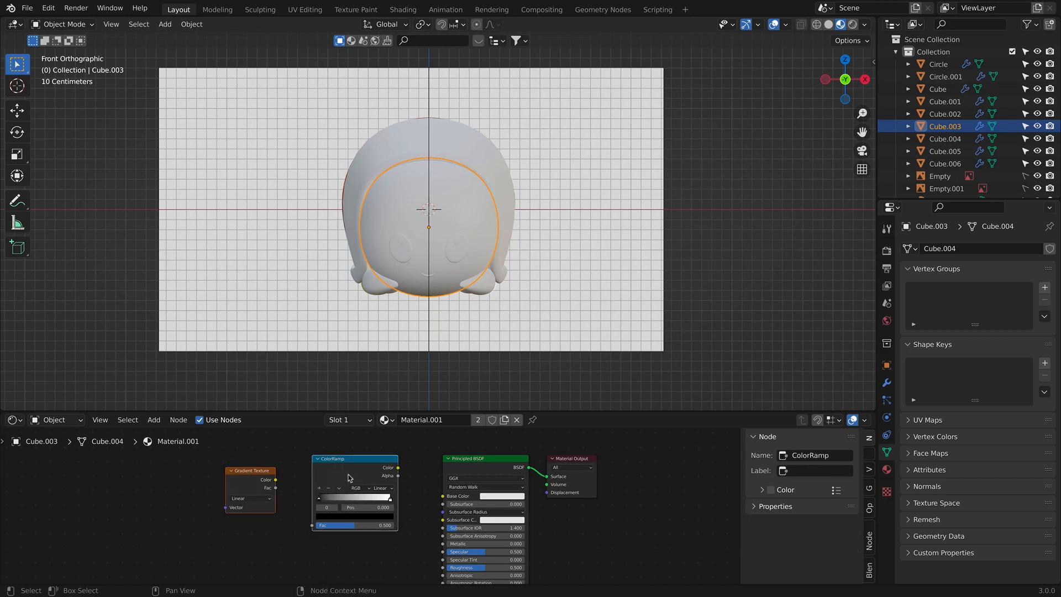
key(f)
click(357, 463)
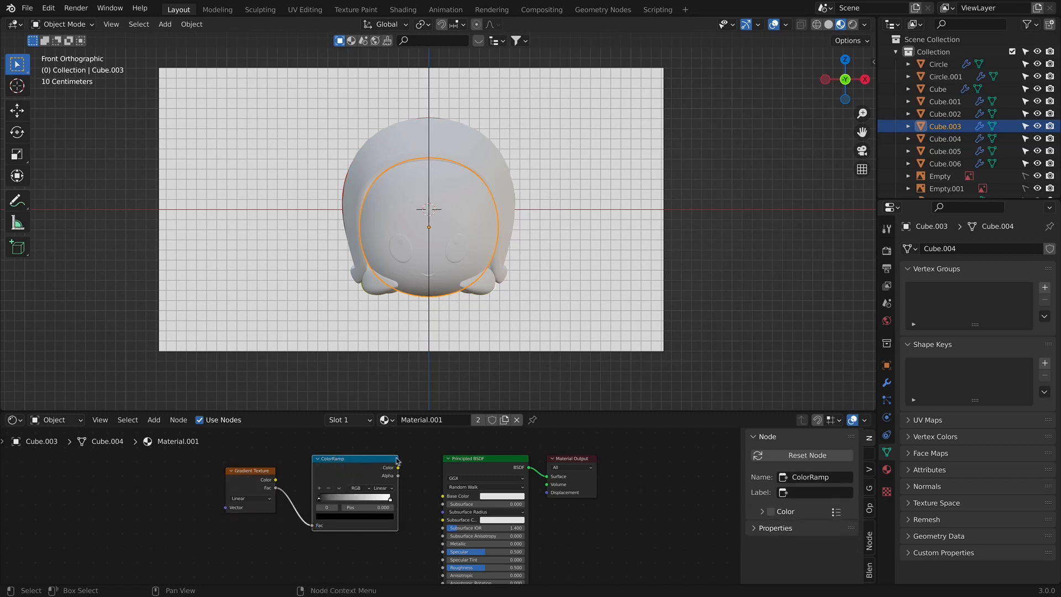
click(485, 462)
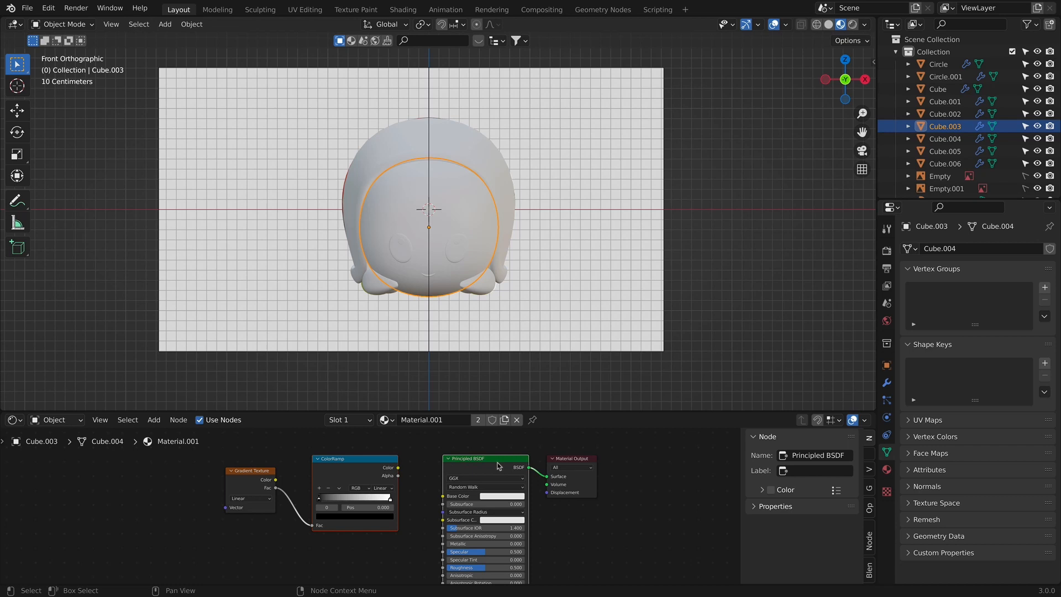
key(f)
drag(367, 460, 377, 461)
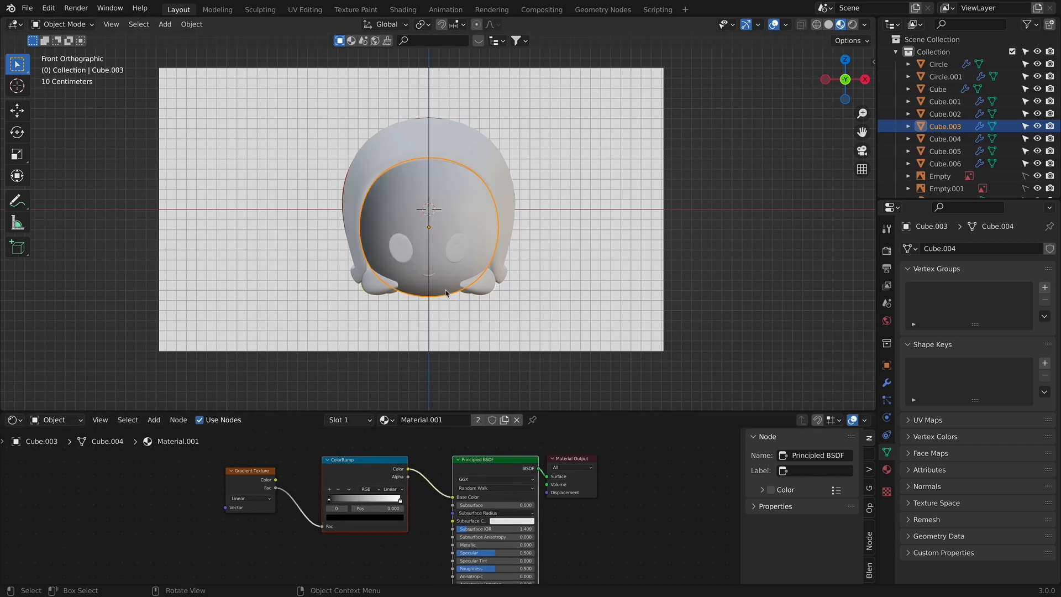
Step: Use Node Wrangler to add linked Texture Coordinate and Mapping nodes to the Gradient Texture's vector input
click(239, 482)
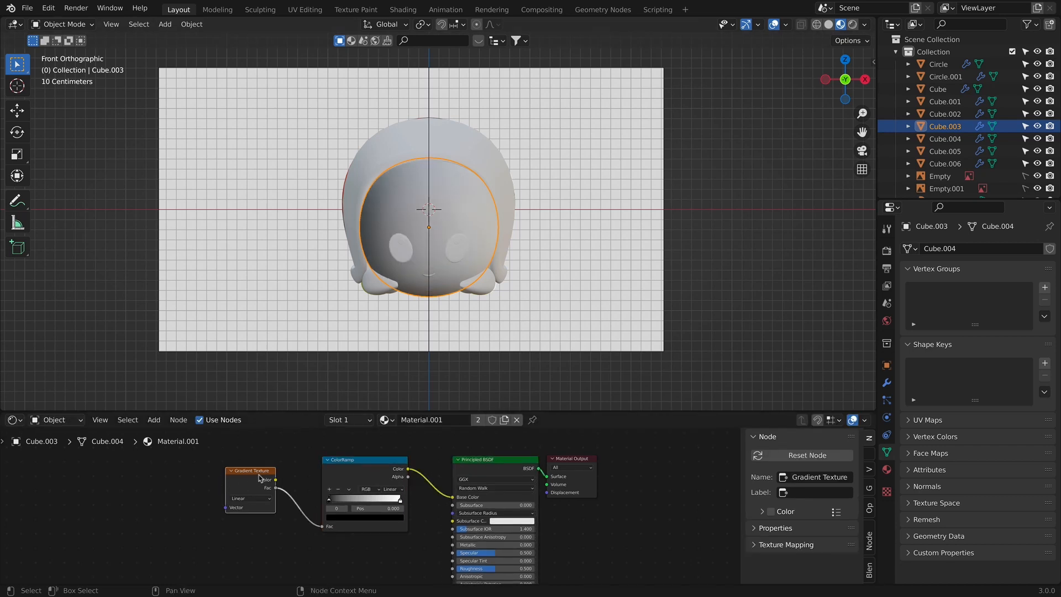
drag(258, 475, 257, 474)
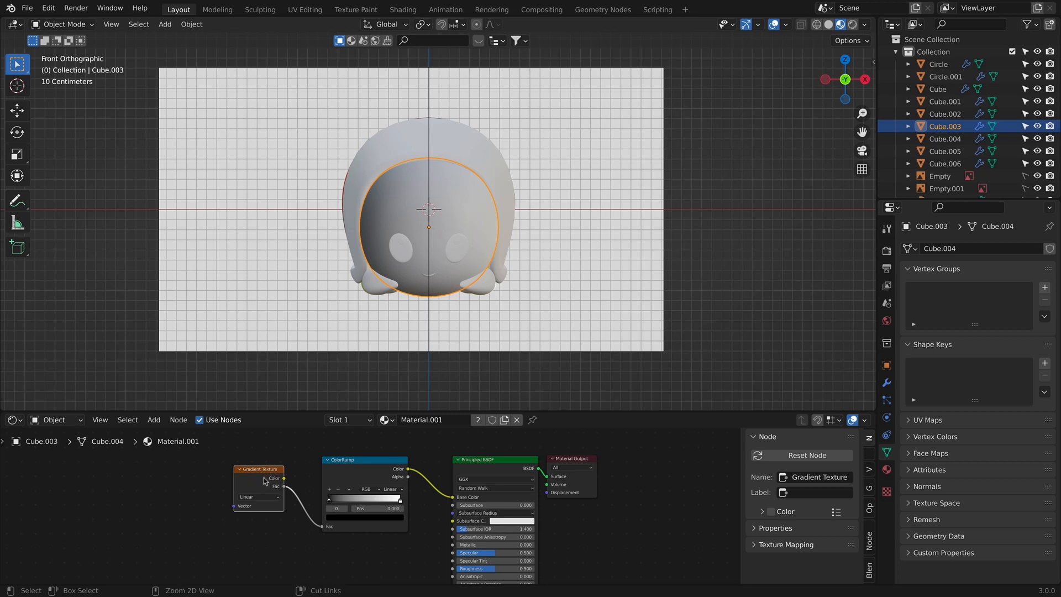
key(ctrl+t)
key(n)
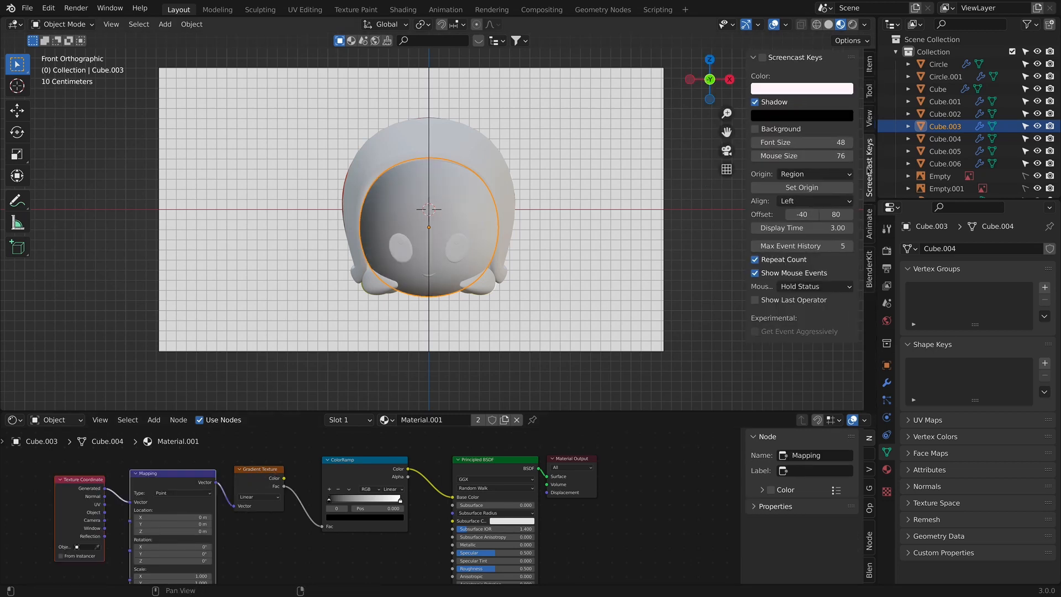
key(n)
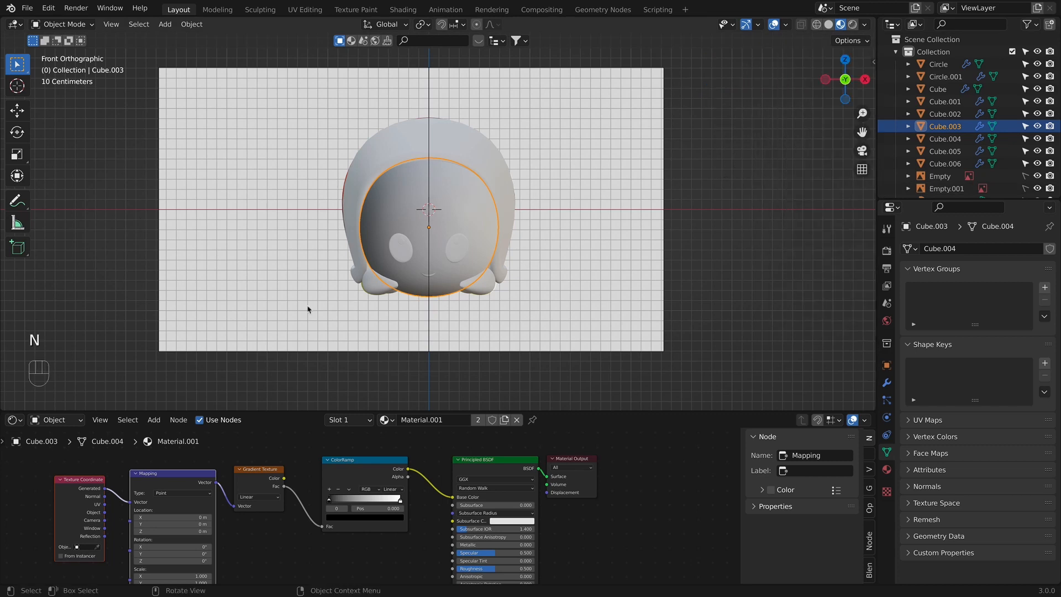
click(247, 470)
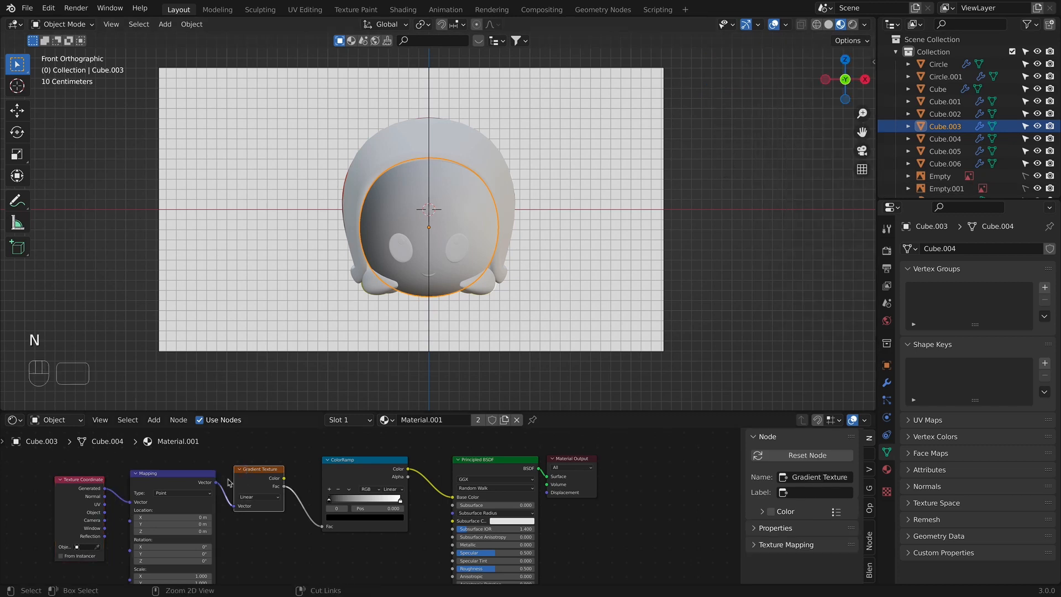
key(ctrl+t)
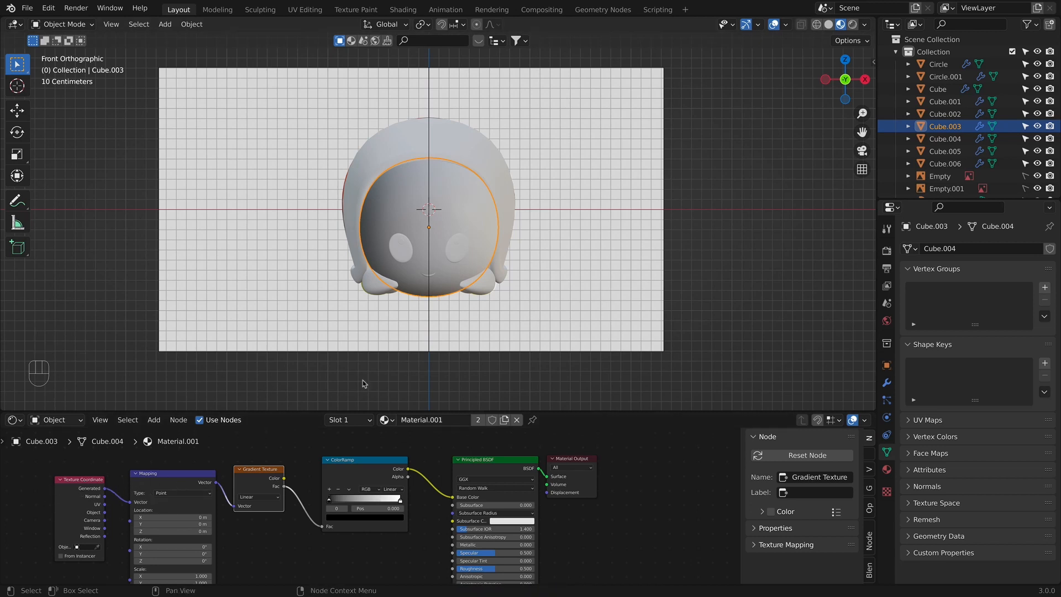
Step: Set the head's gradient type to Quadratic Sphere and the Mapping Location X to -0.6 m
click(274, 502)
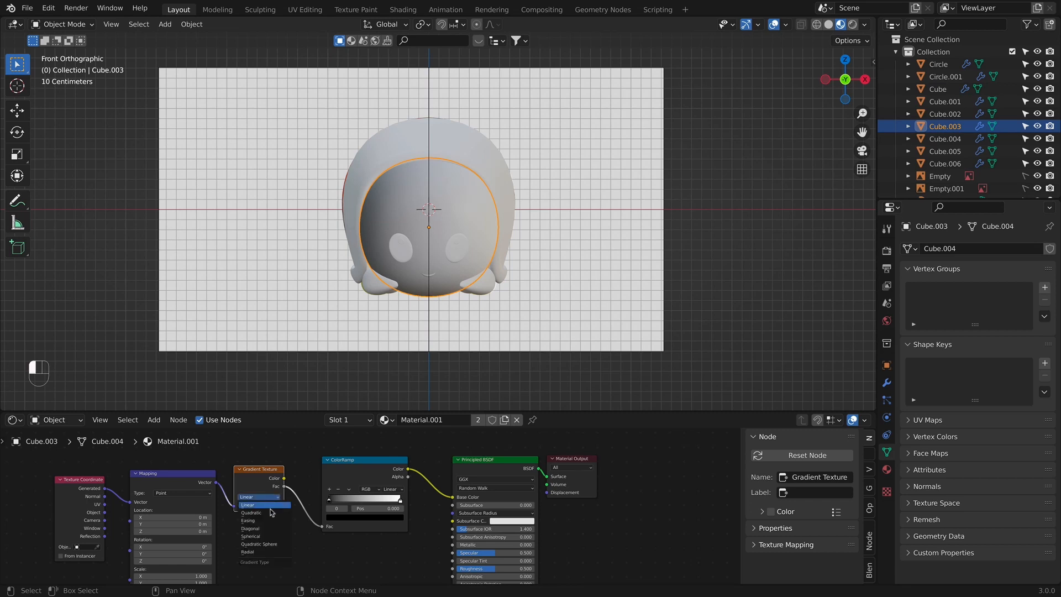
click(263, 547)
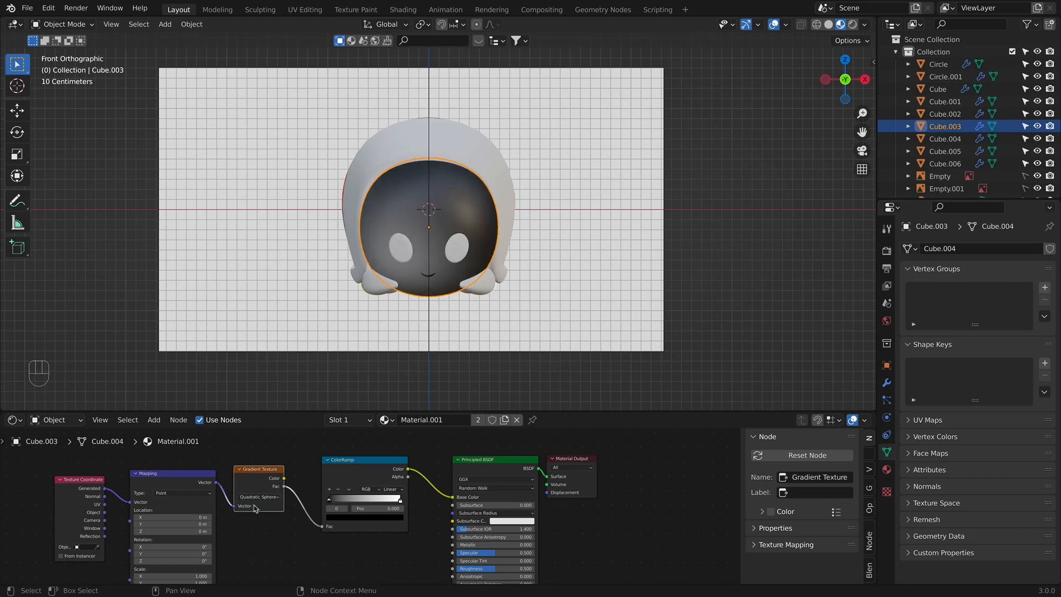
mouse_move(160, 517)
mouse_down()
mouse_move(128, 517)
mouse_move(165, 519)
mouse_up()
middle_drag(489, 161, 485, 234)
middle_drag(307, 250, 412, 143)
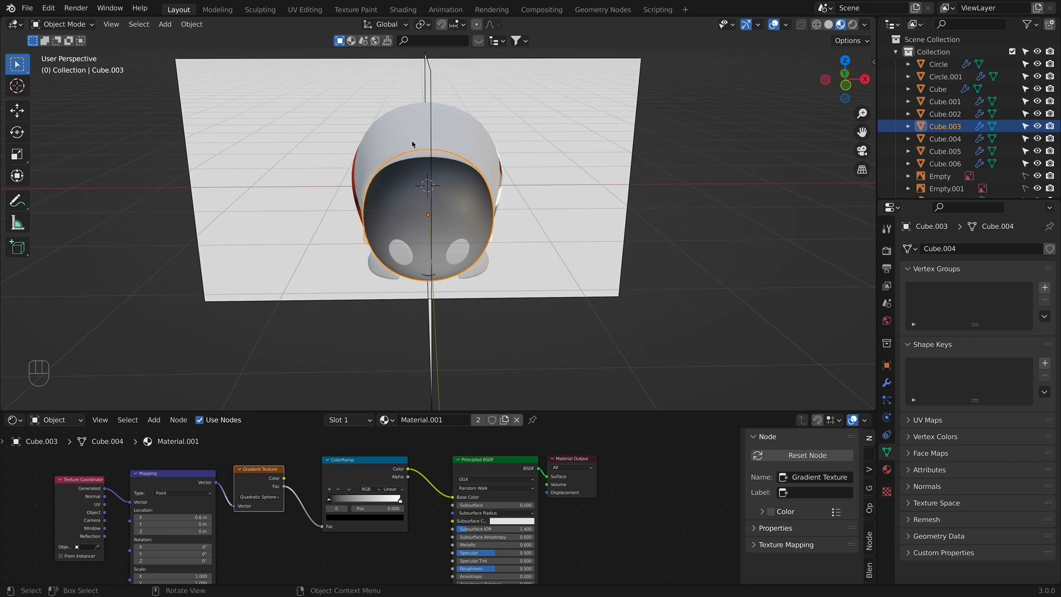
key(KP_1)
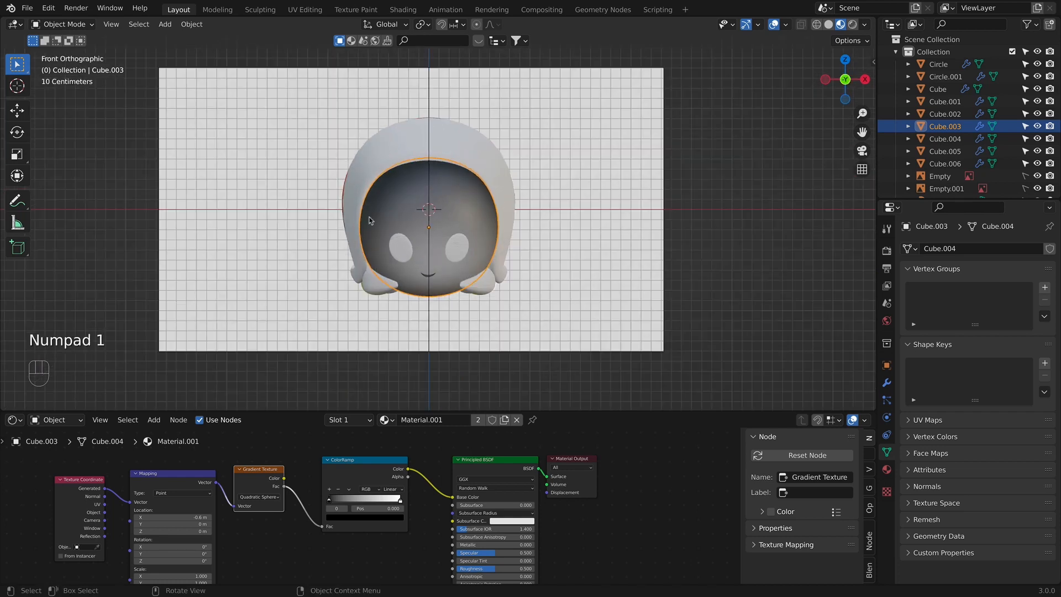
Step: Change the ColorRamp's first color stop on the head's material to dark green
click(355, 518)
click(388, 437)
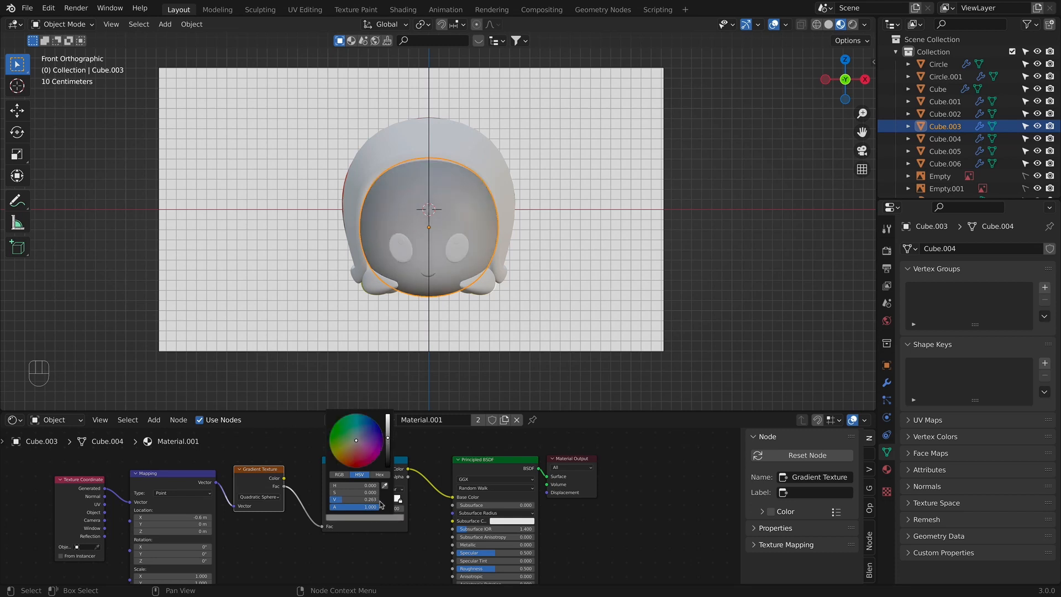
click(370, 518)
click(366, 519)
click(337, 427)
click(386, 445)
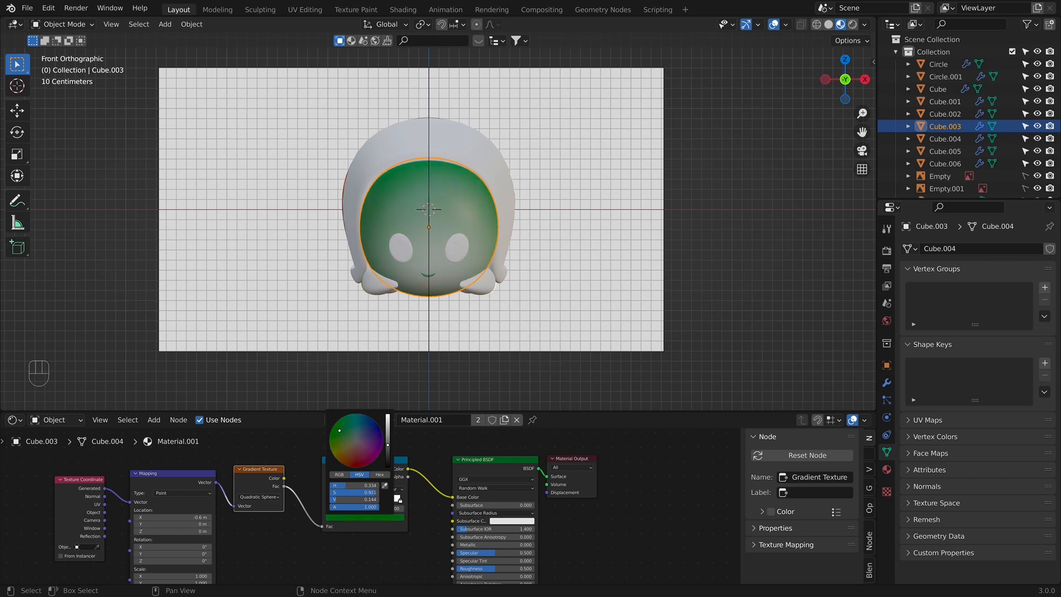
Step: Change the ColorRamp's last color stop on the head's material to light yellow
click(400, 499)
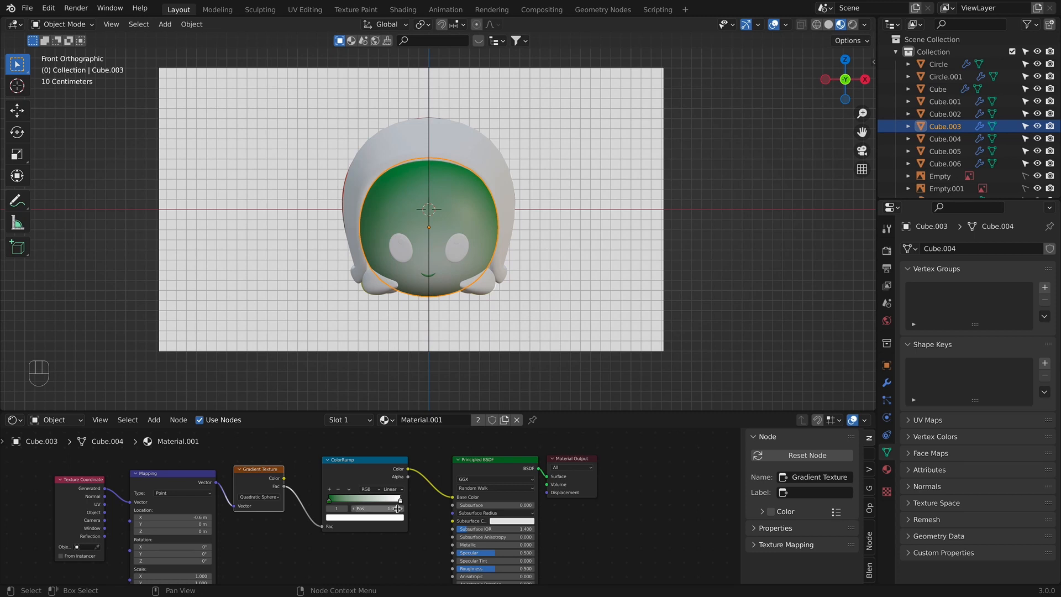
click(395, 518)
click(349, 439)
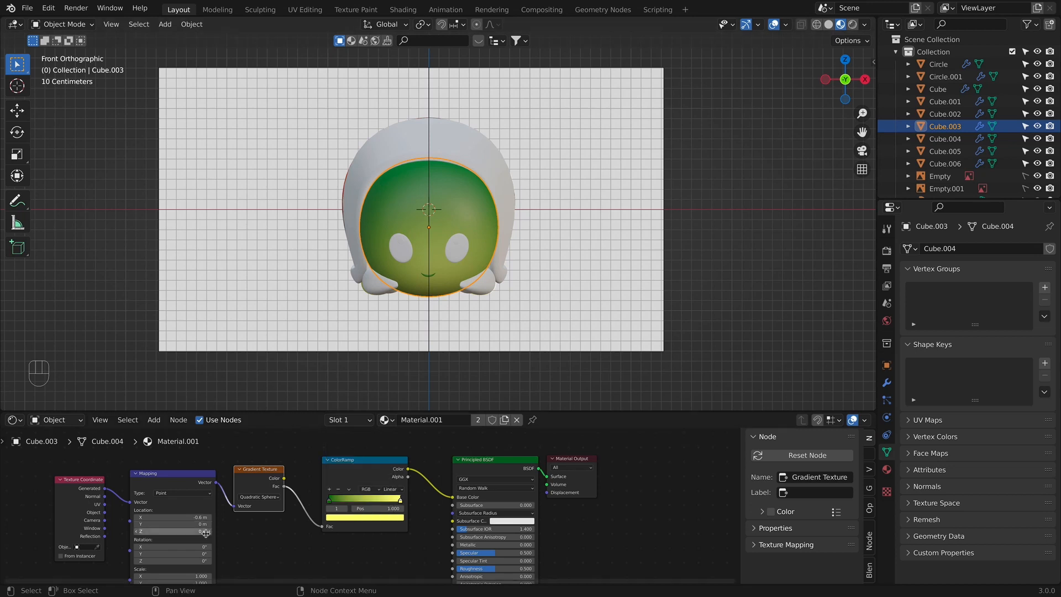
Step: Set the Mapping Rotation X to 0.2° and switch the head's gradient type to Spherical
drag(173, 517, 175, 547)
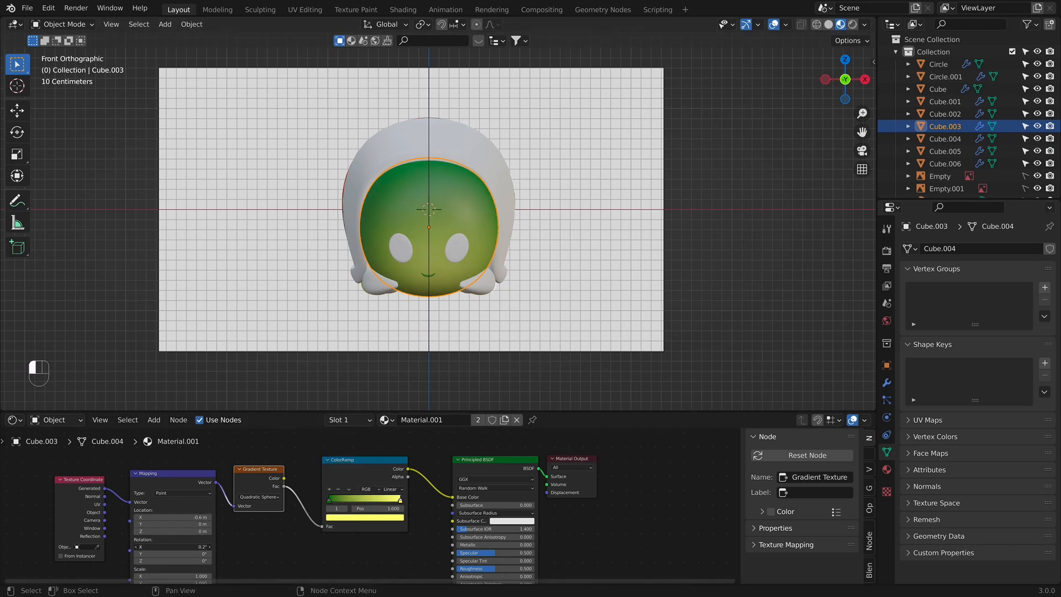
click(259, 496)
click(257, 535)
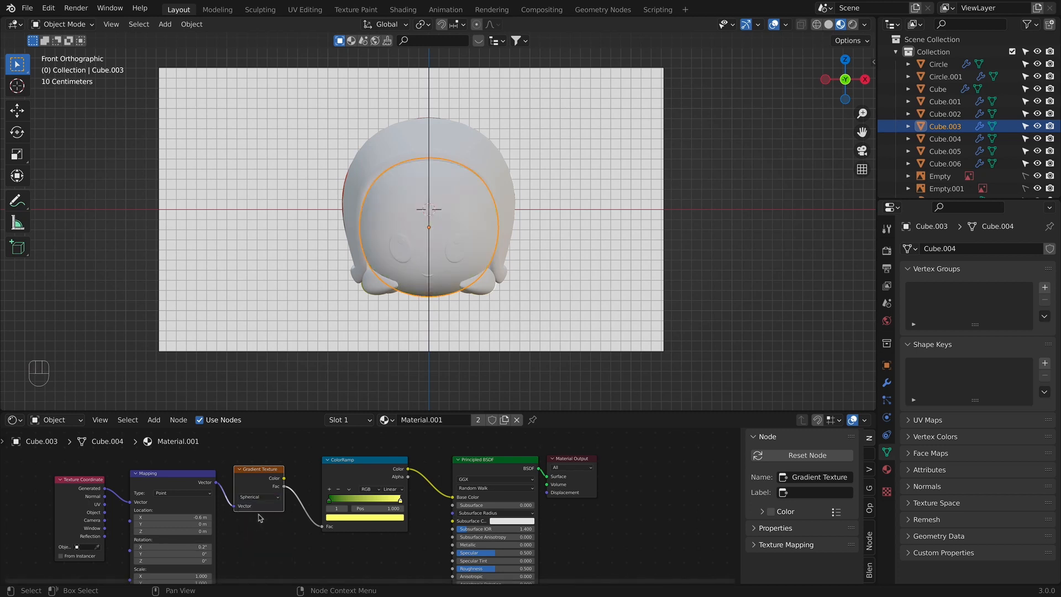
mouse_move(465, 281)
middle_down()
mouse_move(497, 276)
mouse_move(481, 272)
middle_up()
key(KP_1)
scroll(476, 270, up, 3)
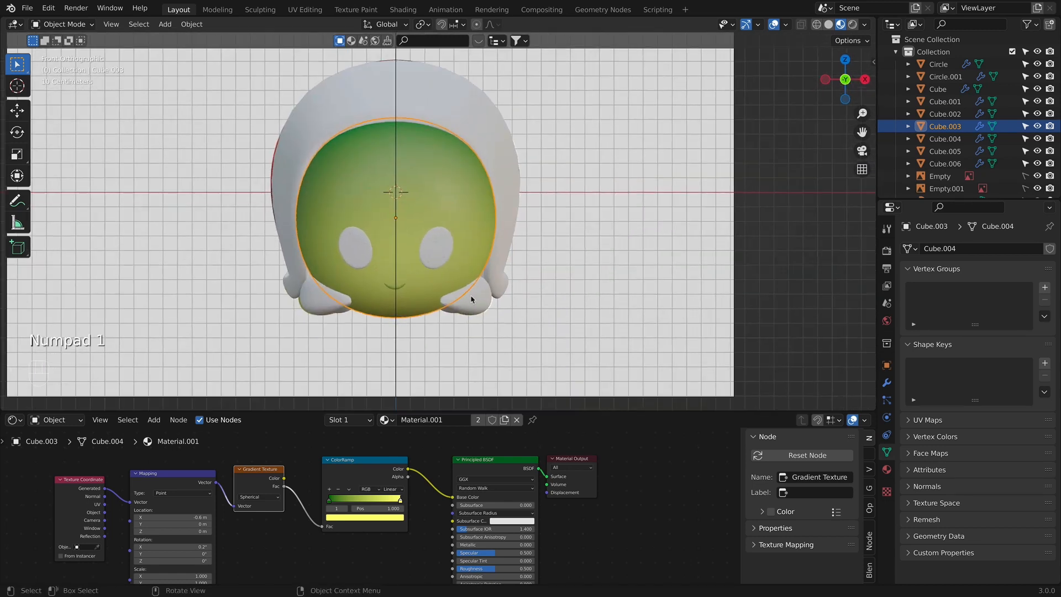
Step: Assign Material.001 to the turtle's front flippers and make it an independent copy of the head's material
click(452, 305)
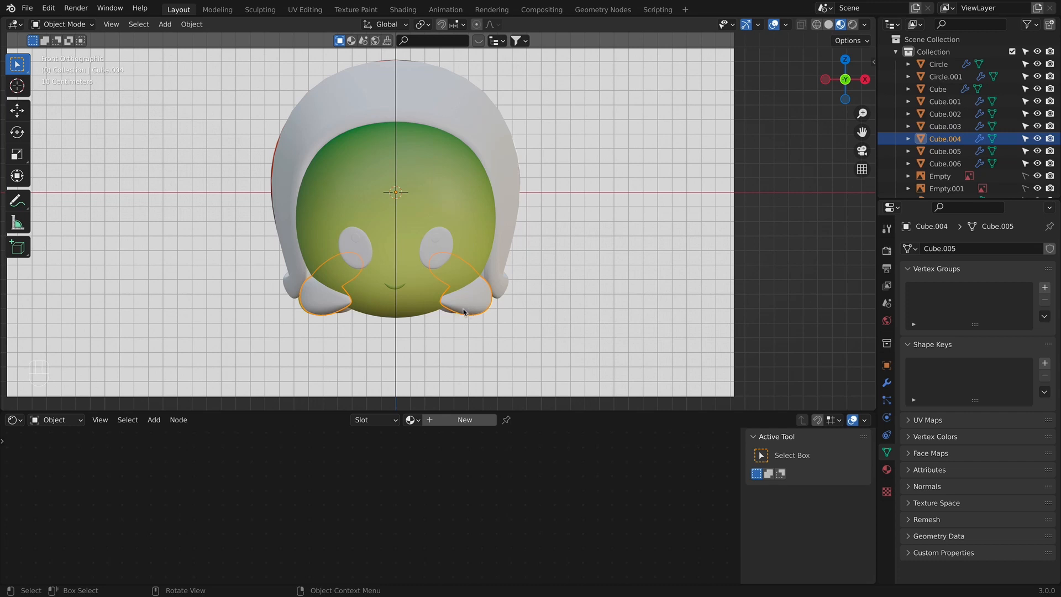
middle_drag(504, 334, 398, 320)
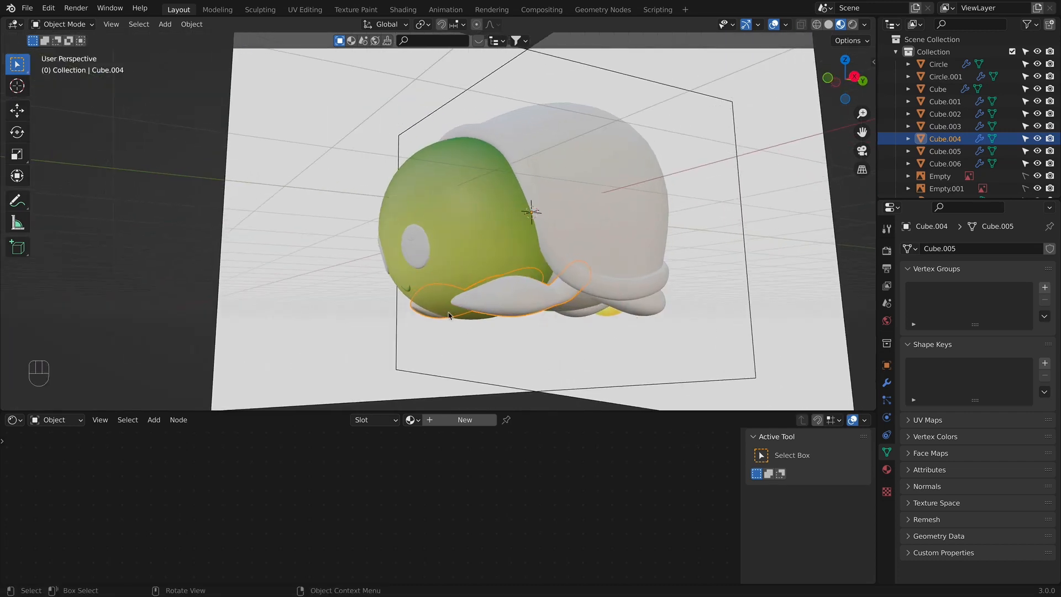
key(KP_1)
click(412, 420)
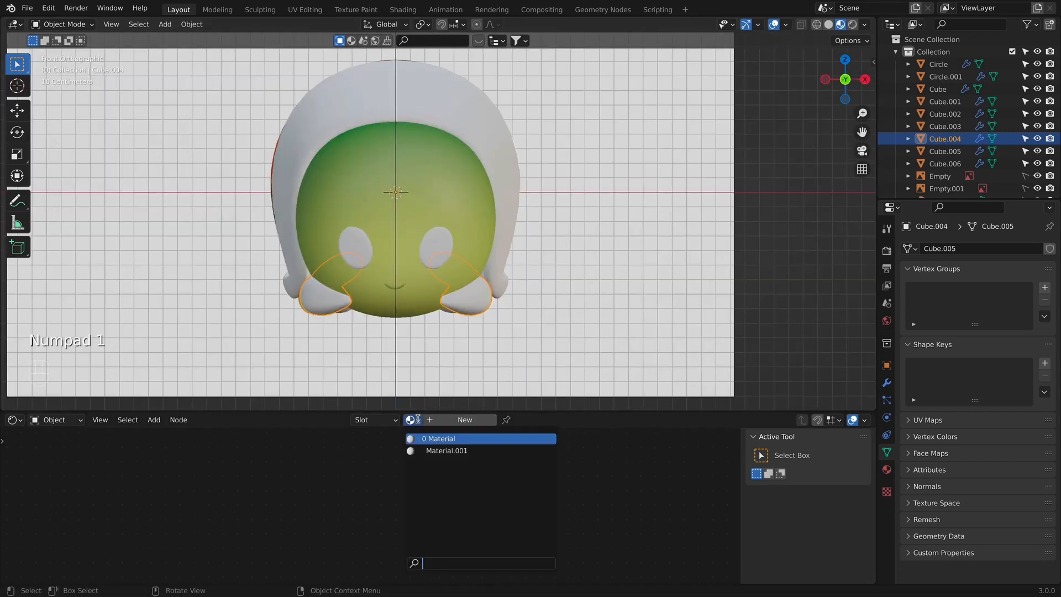
click(425, 450)
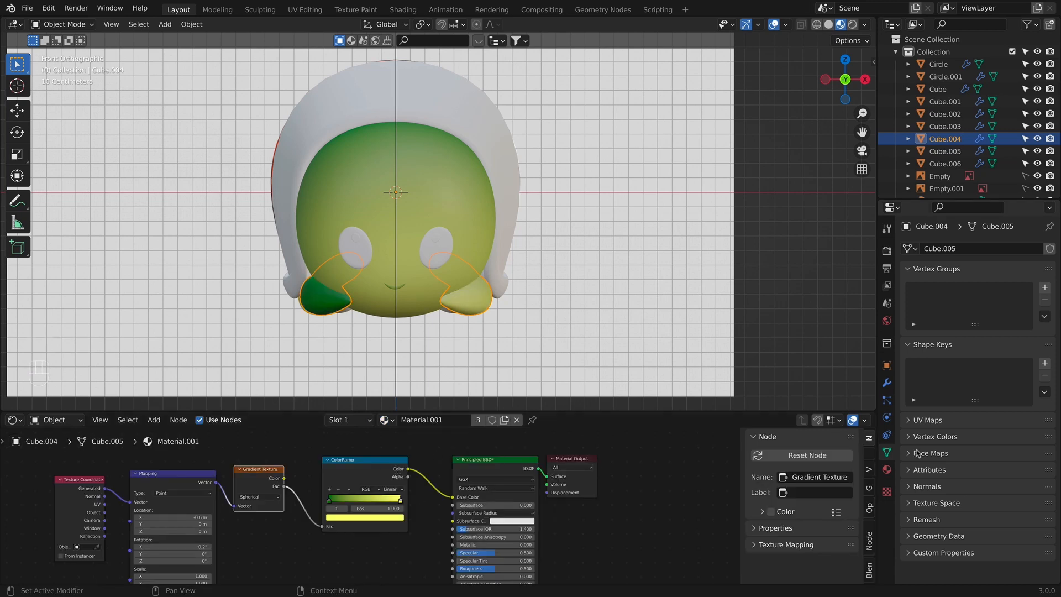
click(887, 469)
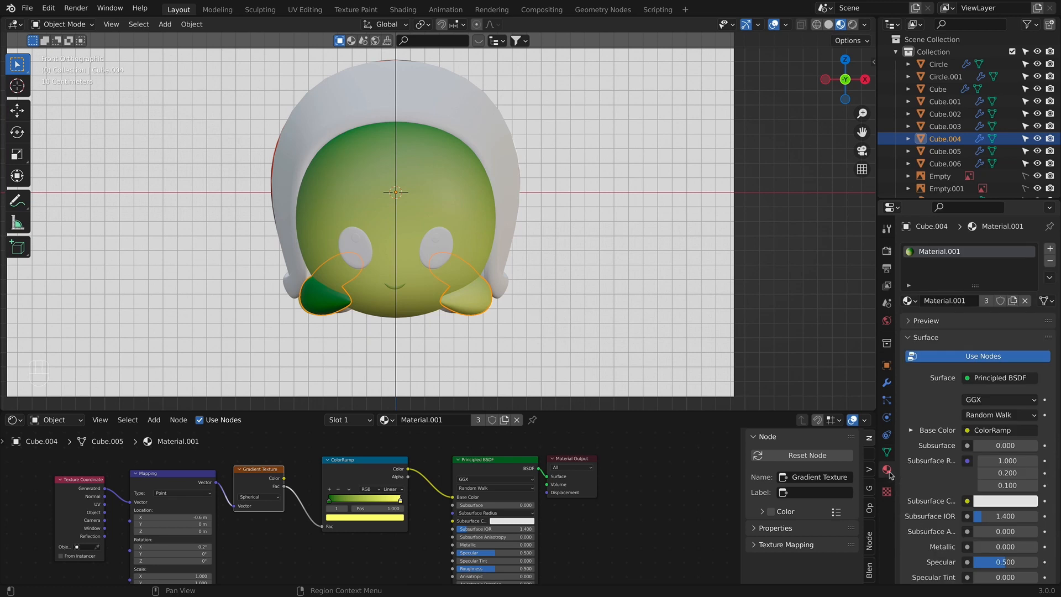
click(1013, 301)
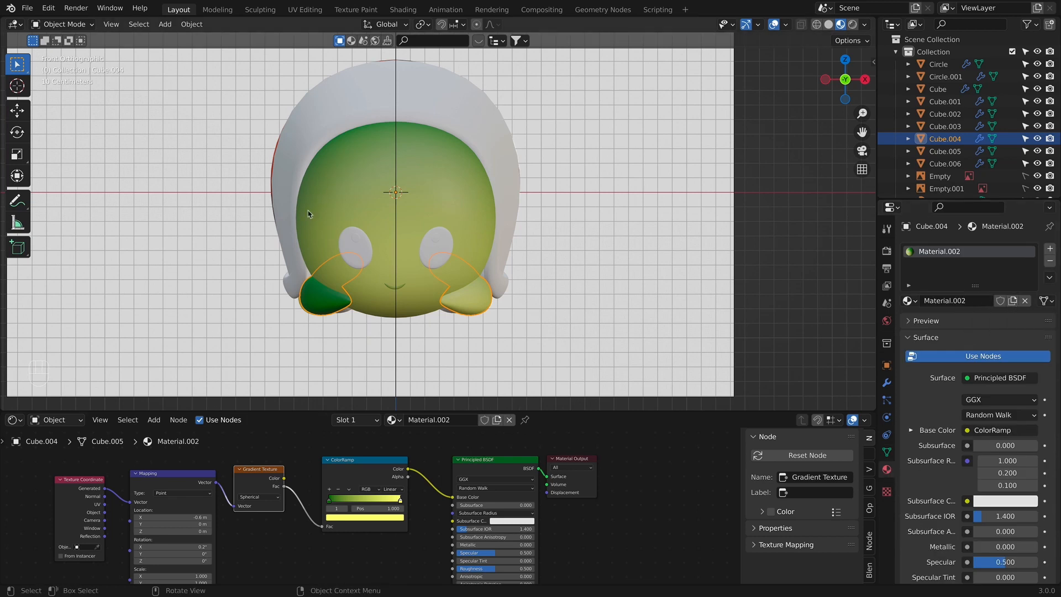
Step: Adjust the front flippers' Mapping Location in X and Y and use the Quadratic Sphere gradient type for their material
drag(162, 529, 149, 529)
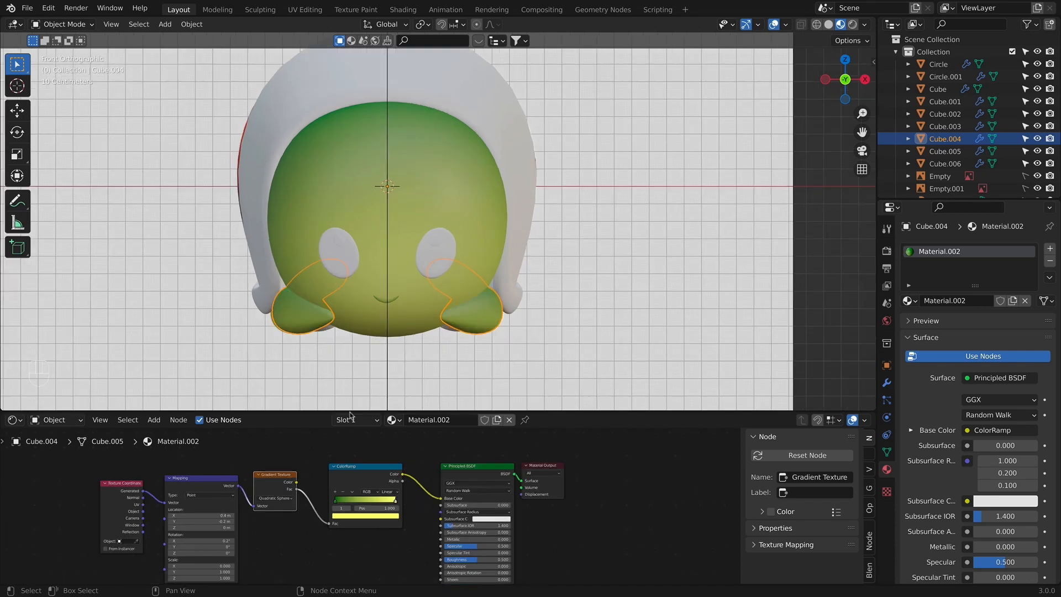
middle_drag(453, 326, 350, 315)
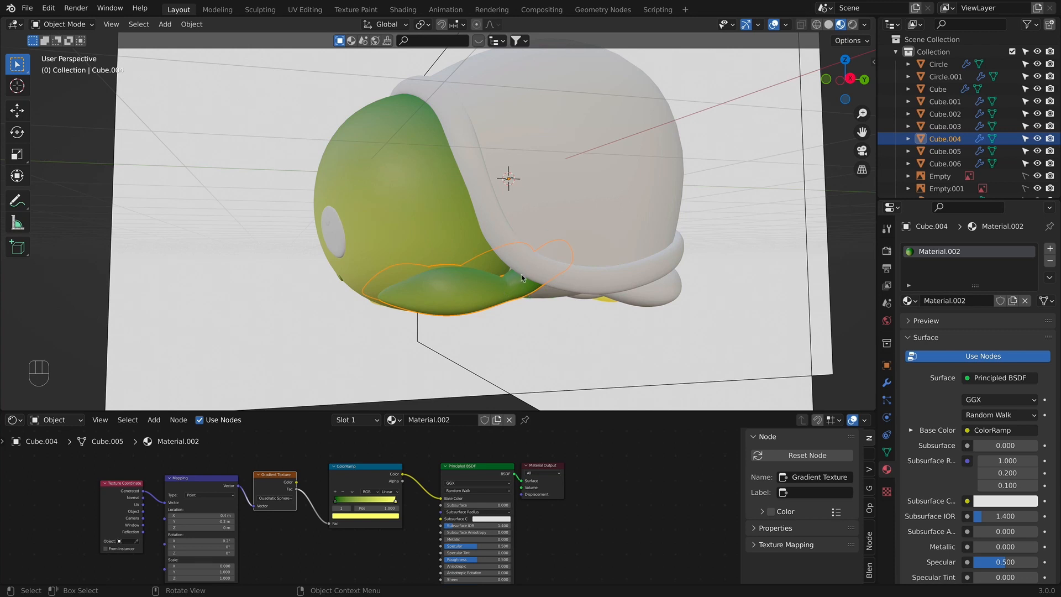
middle_drag(536, 290, 476, 279)
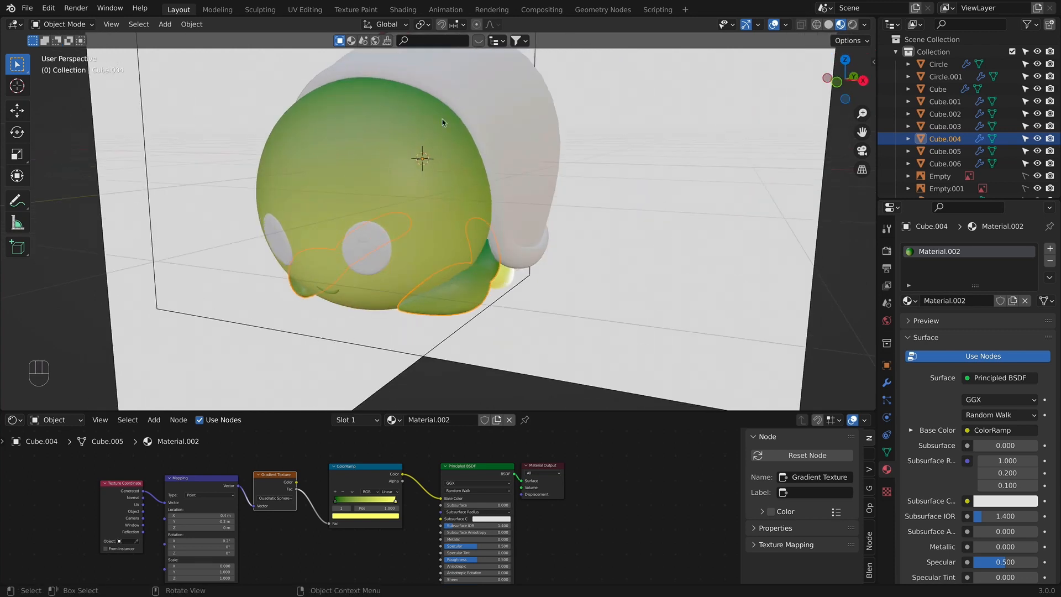
middle_drag(361, 113, 403, 102)
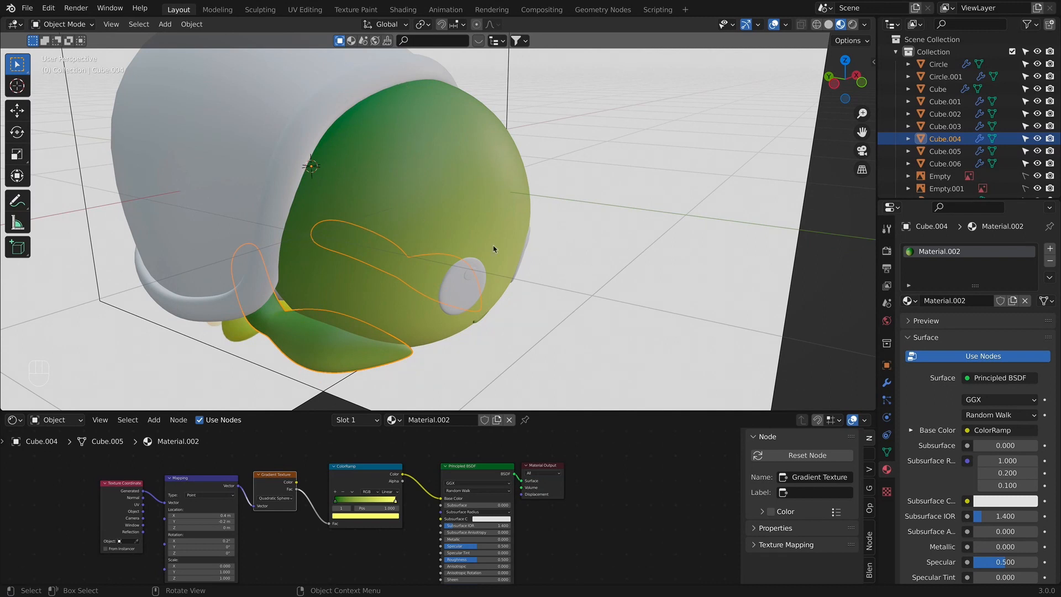
Step: Assign the existing Material.002 to the turtle's back flippers
key(KP_1)
middle_drag(530, 260, 535, 240)
click(717, 283)
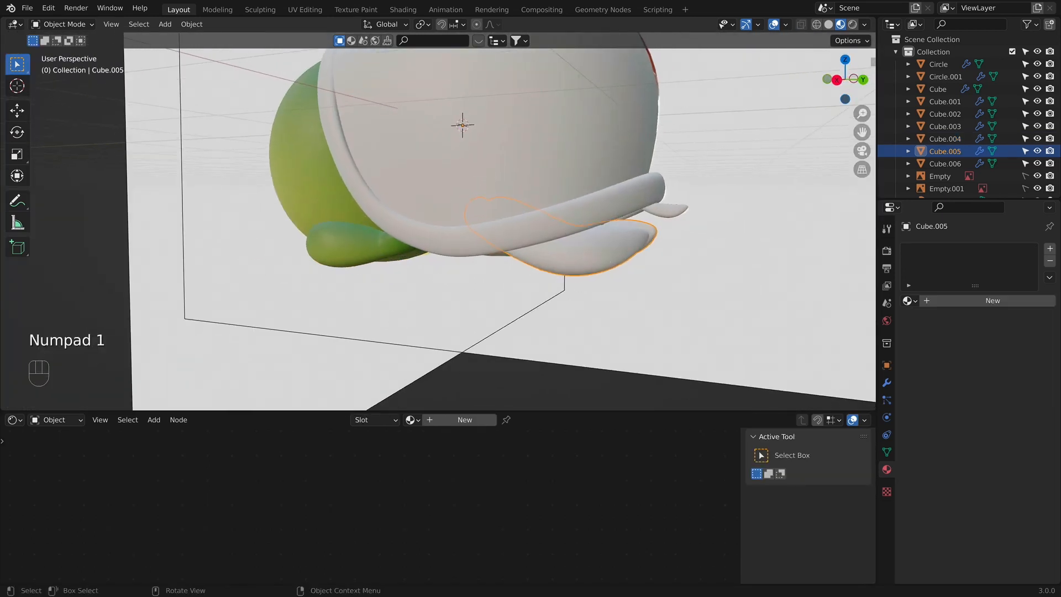
click(412, 421)
click(449, 462)
middle_drag(636, 332, 437, 282)
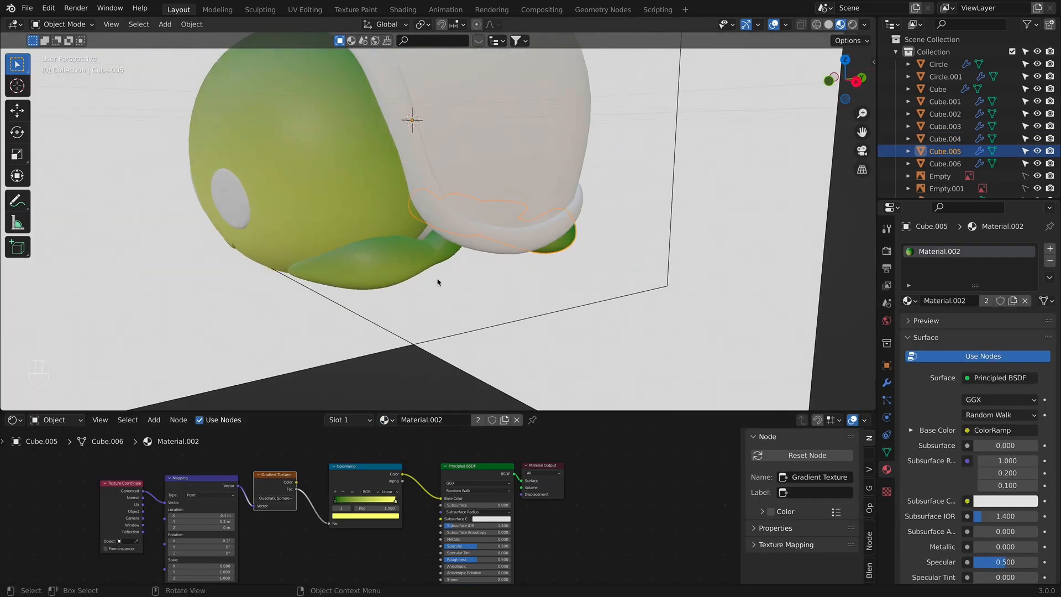
Step: Assign the existing Material.001 to the turtle's tail
middle_drag(373, 251, 556, 254)
click(689, 226)
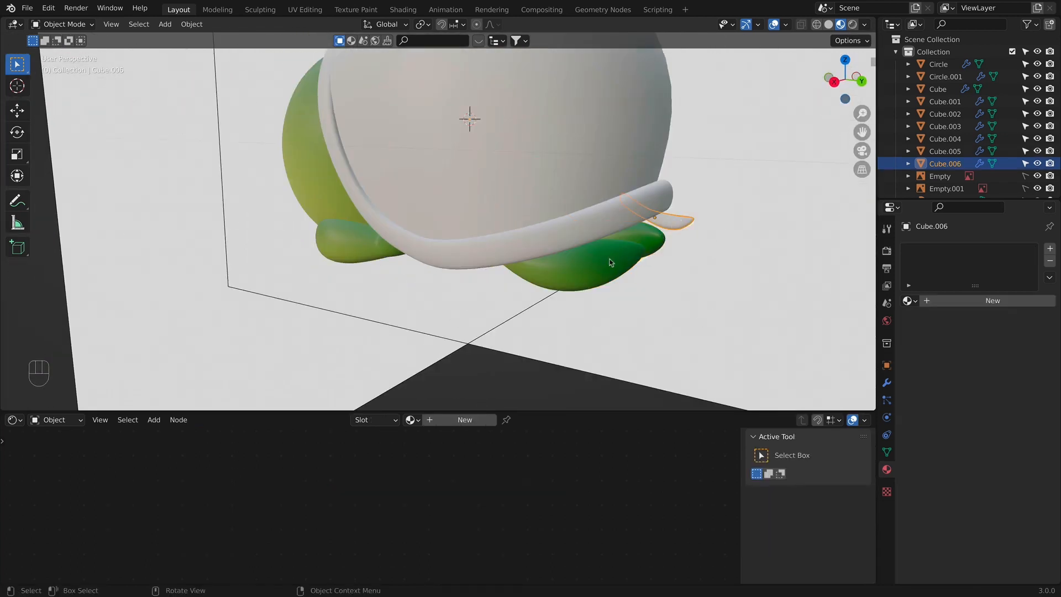
click(412, 420)
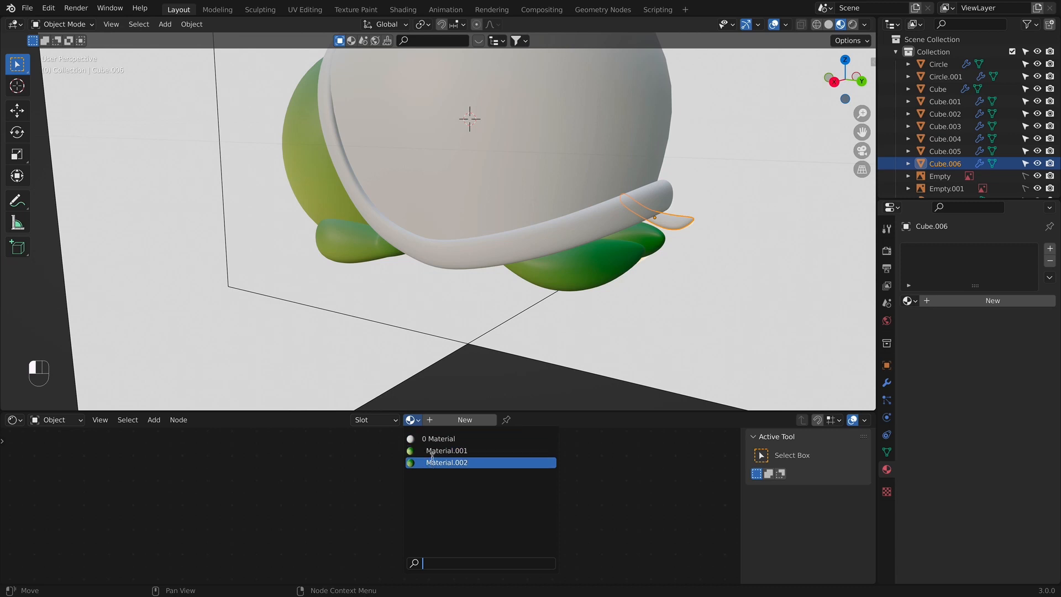
click(430, 450)
middle_drag(608, 254, 525, 247)
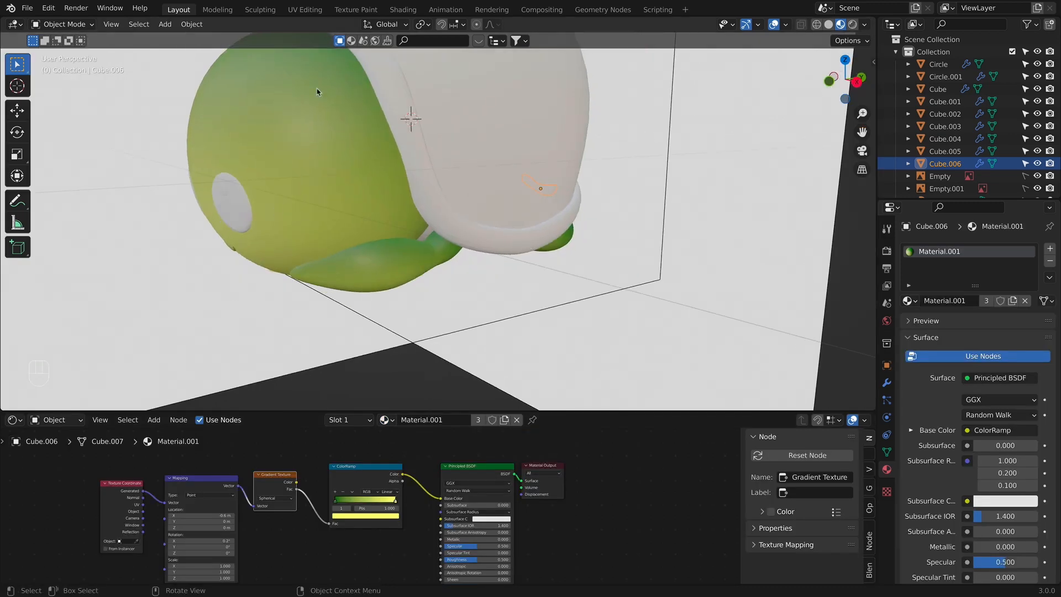
key(KP_1)
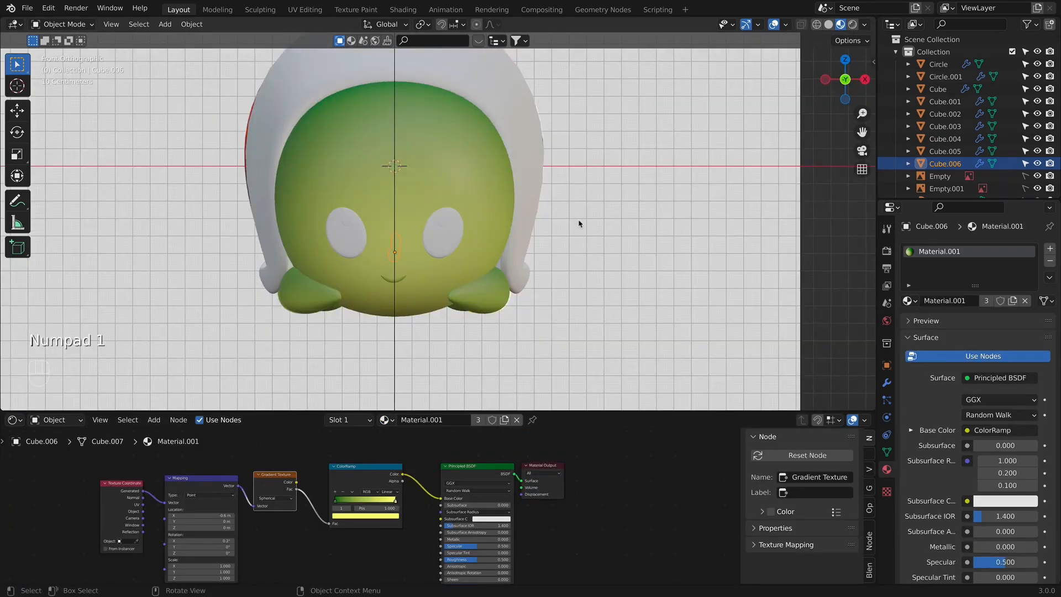
Step: Assign Material.001 to the turtle's belly and check it from below and from the front
click(579, 223)
shift+middle_drag(359, 187, 362, 219)
middle_drag(417, 283, 303, 248)
click(467, 312)
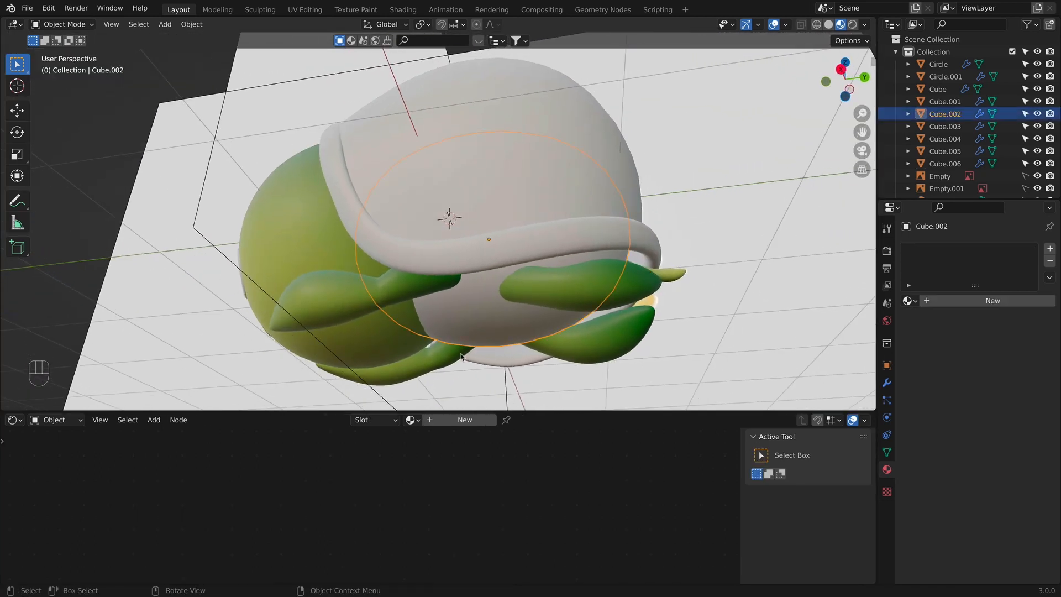
click(409, 419)
click(437, 436)
click(514, 323)
middle_drag(513, 323, 387, 287)
click(293, 251)
key(KP_1)
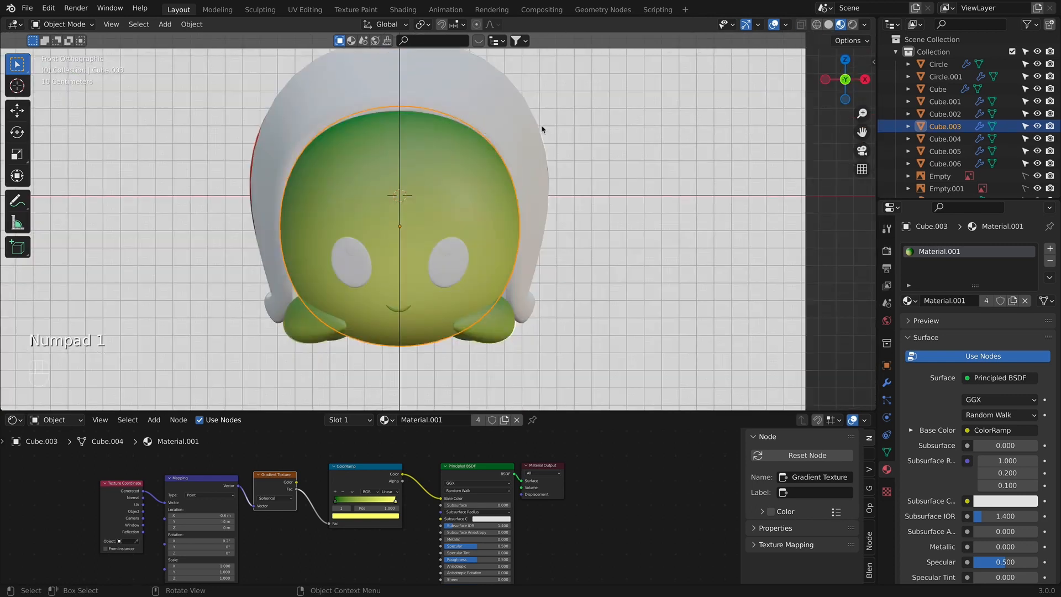
Step: Set the shell's Subdivision modifier to 3 levels for both viewport and render
click(530, 187)
shift+middle_drag(505, 251, 414, 287)
shift+middle_drag(545, 295, 543, 237)
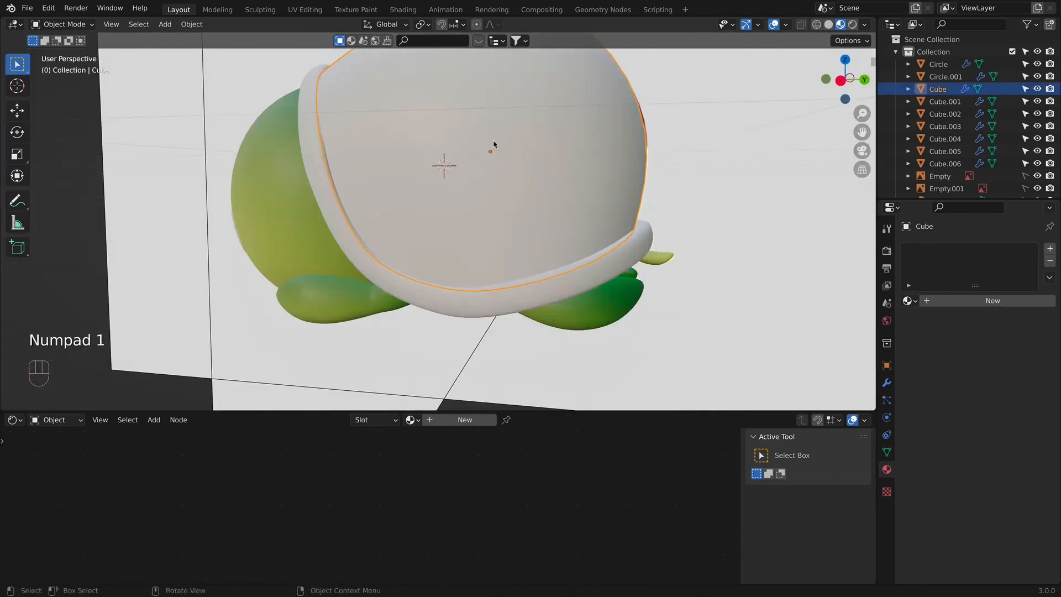
right_click(490, 197)
click(887, 382)
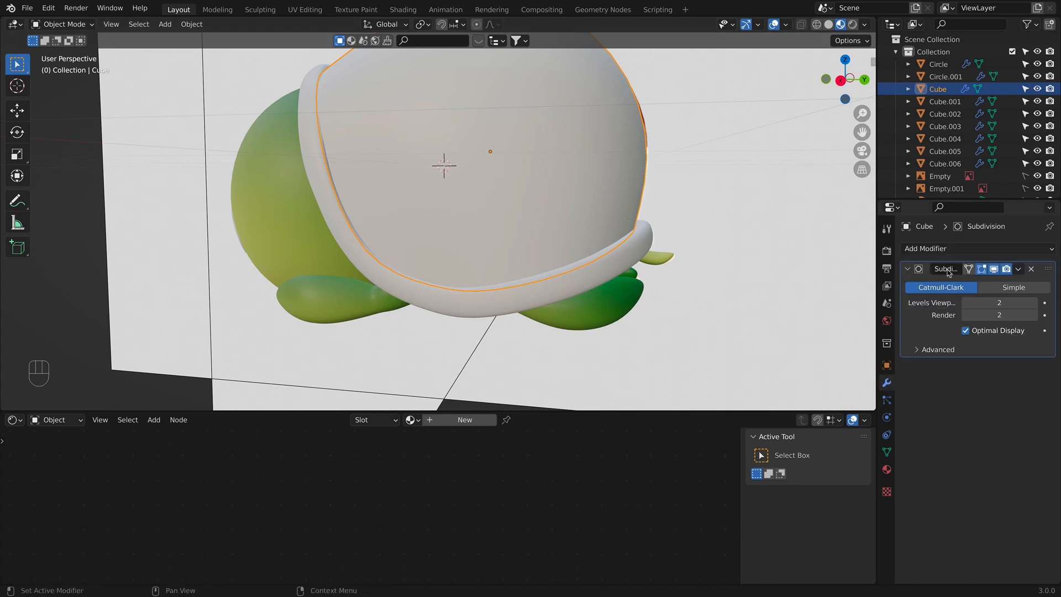
click(1033, 303)
click(1034, 315)
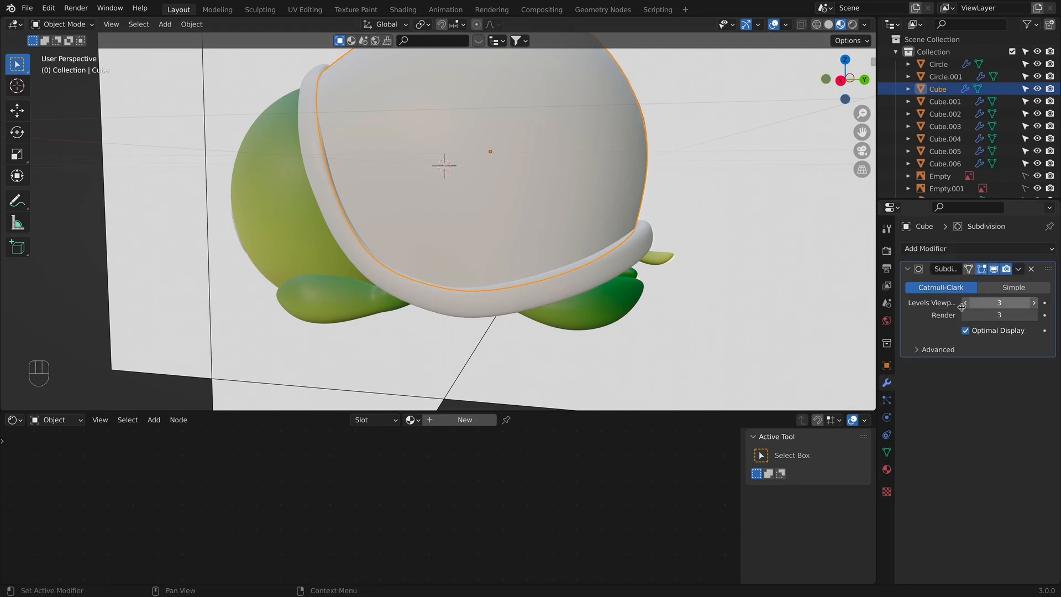
scroll(470, 331, down, 3)
Step: Create a new material for the shell and place a Voronoi Texture node in front of its Principled BSDF
middle_drag(536, 330, 437, 426)
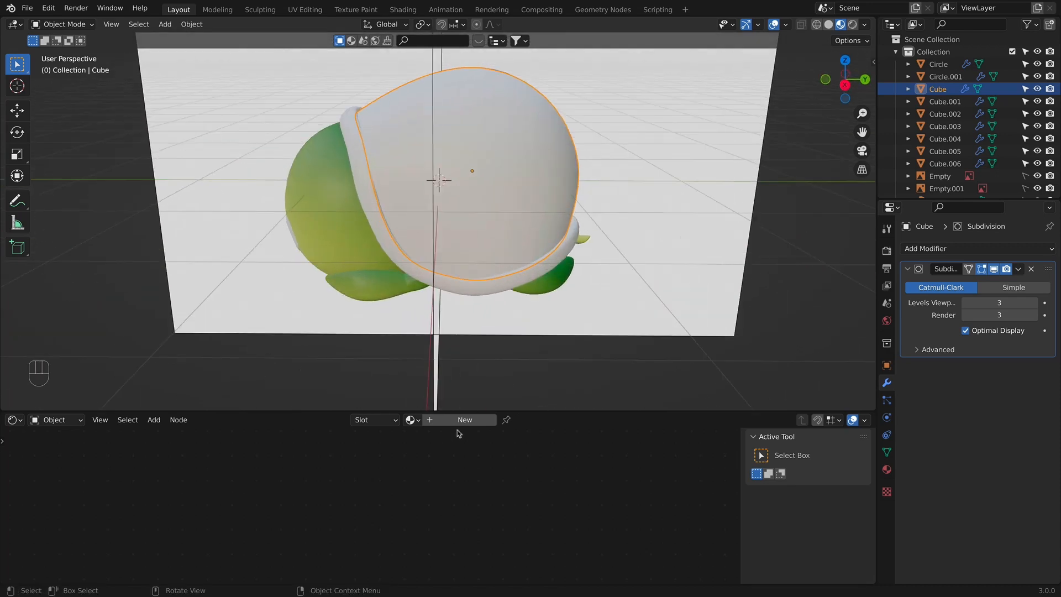
click(439, 423)
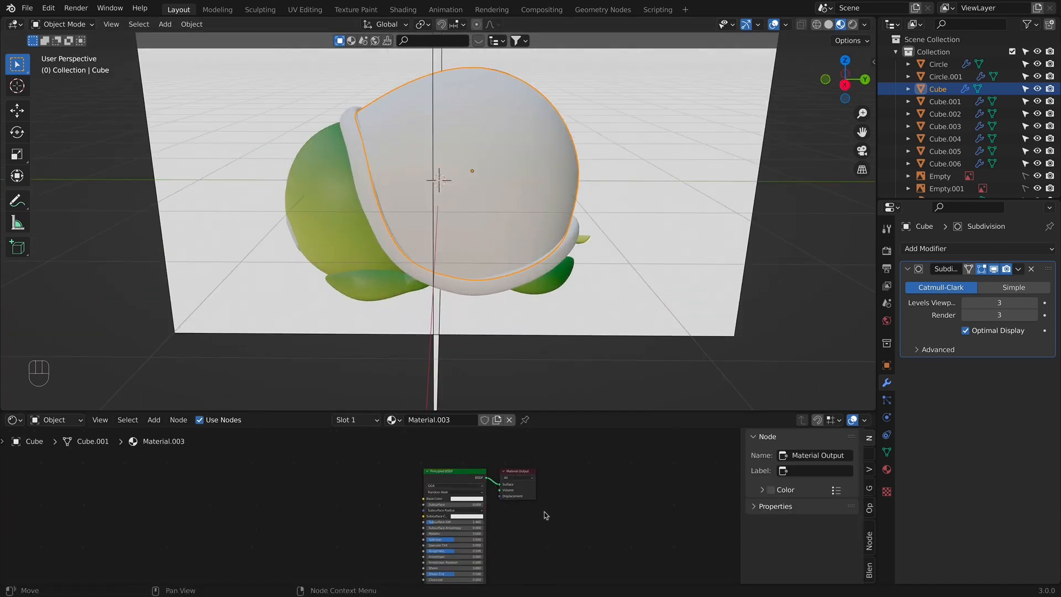
shift+middle_drag(423, 514, 421, 496)
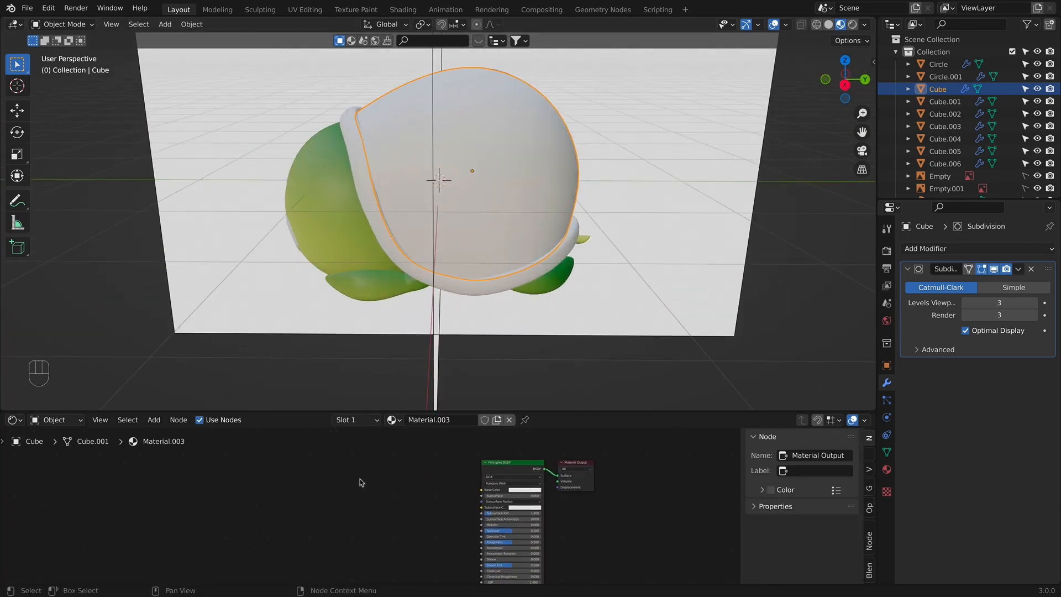
key(shift+a)
text(voro)
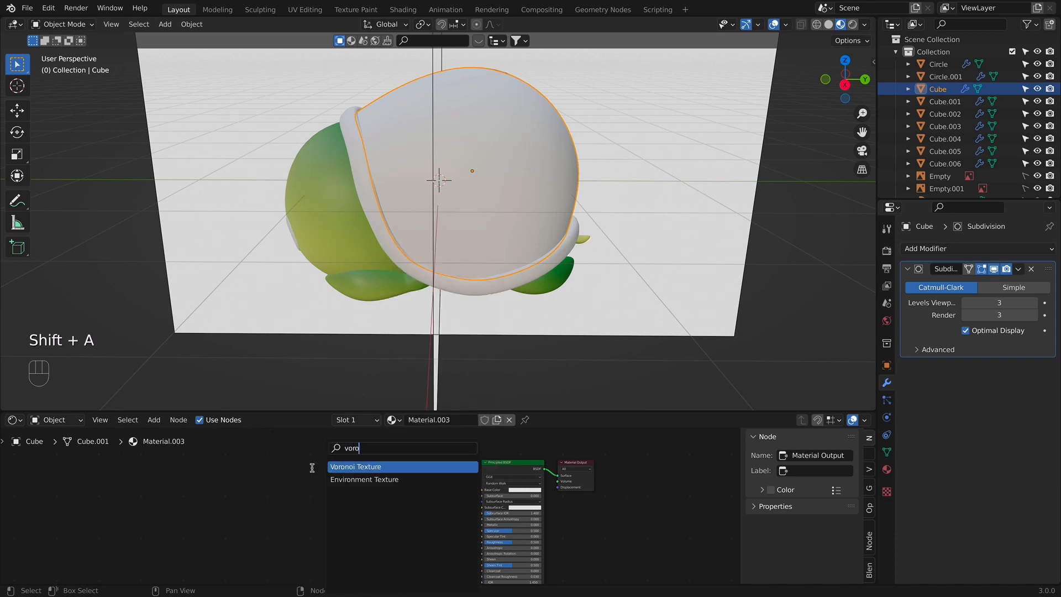
click(342, 466)
click(331, 480)
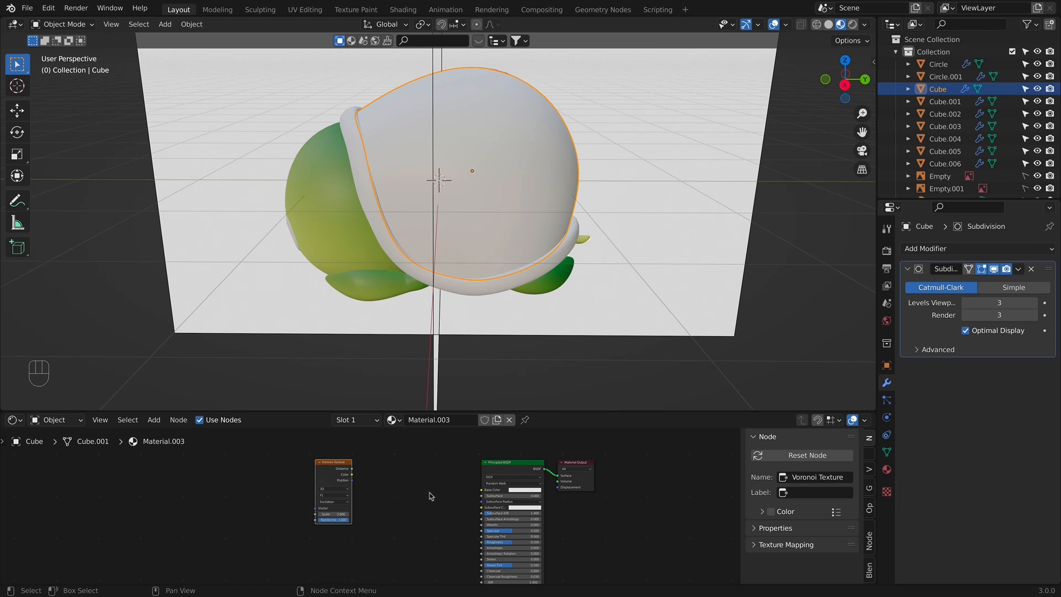
Step: Add a ColorRamp node between the Voronoi Texture and the Principled BSDF
key(shift+a)
click(379, 454)
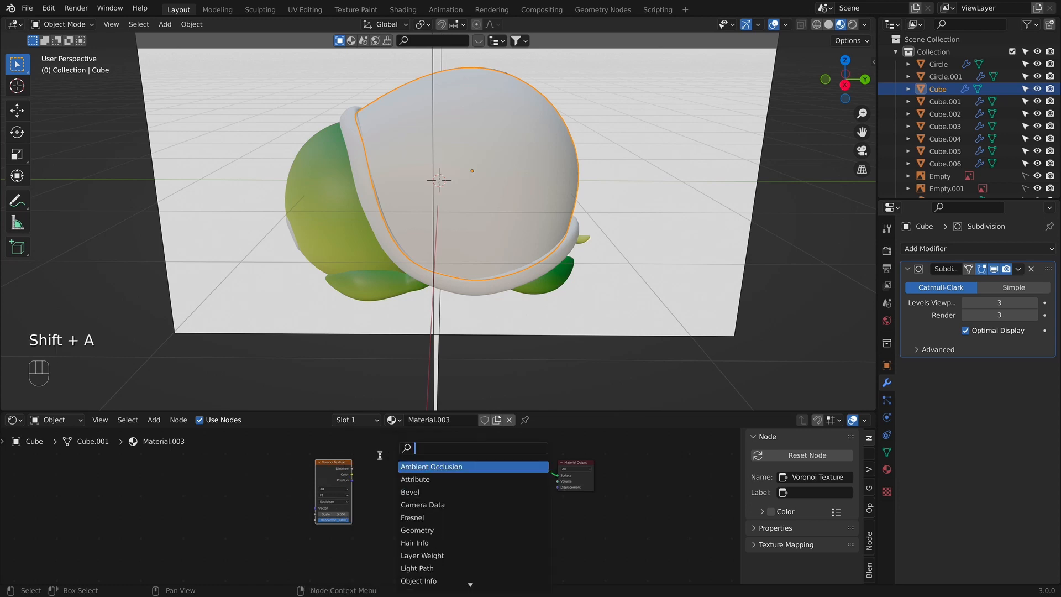
text(ramp)
key(Return)
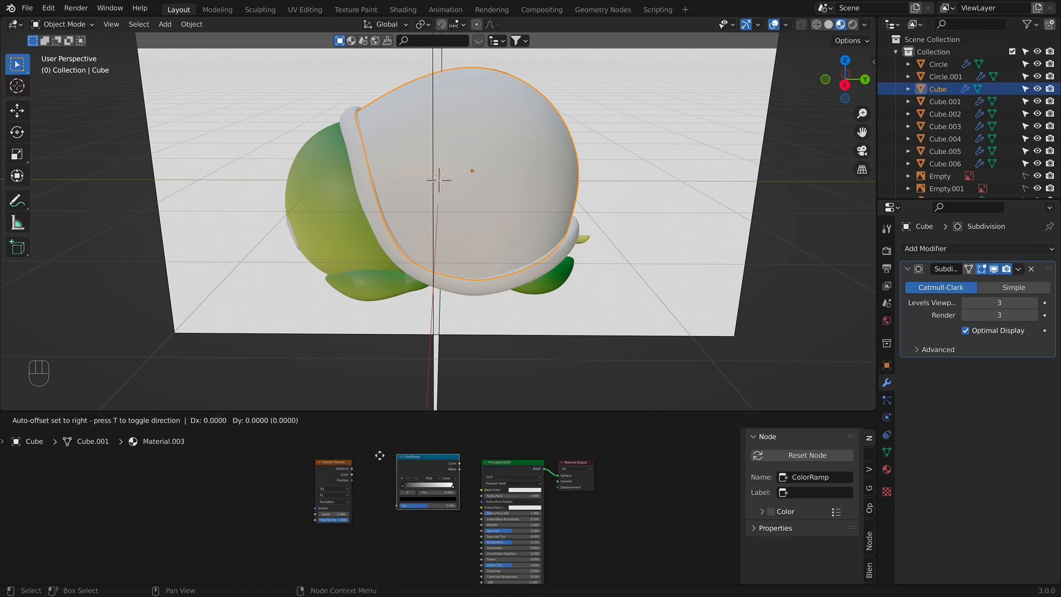
click(368, 463)
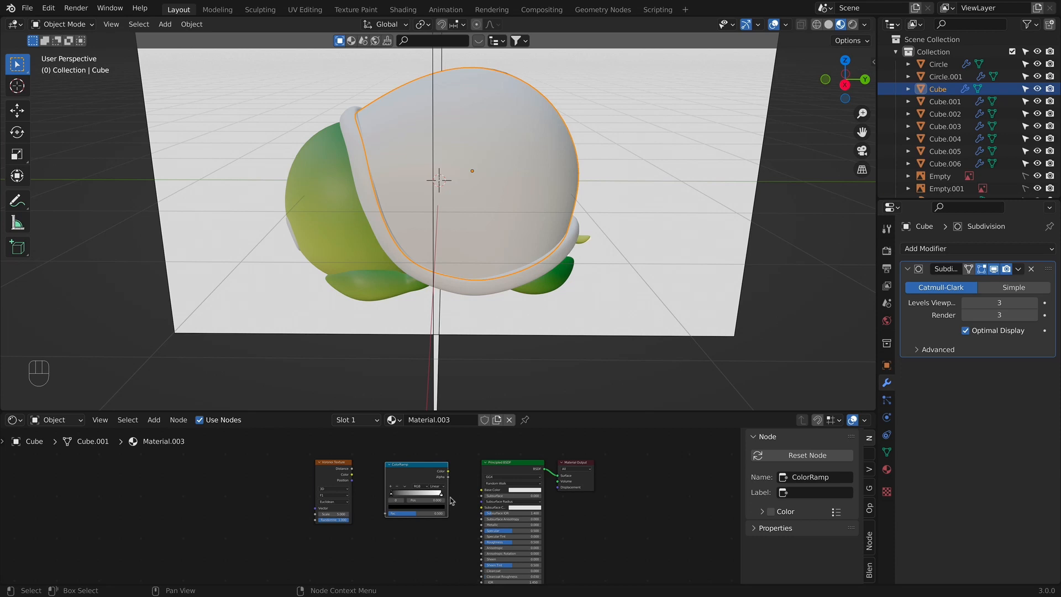
Step: Link the Voronoi Texture's Distance to the ColorRamp's Fac, and the ramp's Color to the Principled BSDF's Base Color
click(333, 468)
shift+click(388, 468)
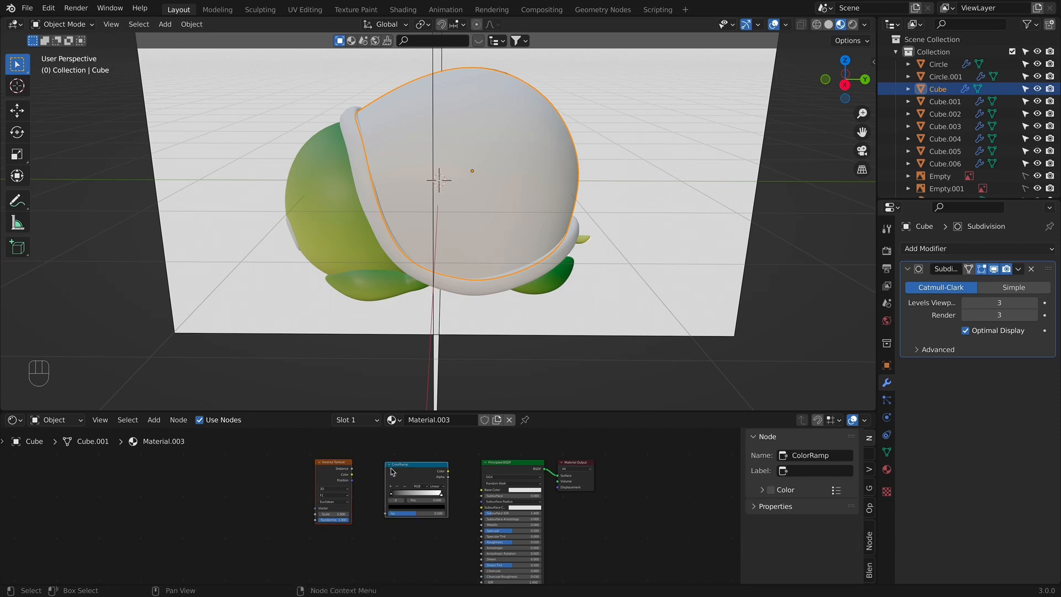
key(f)
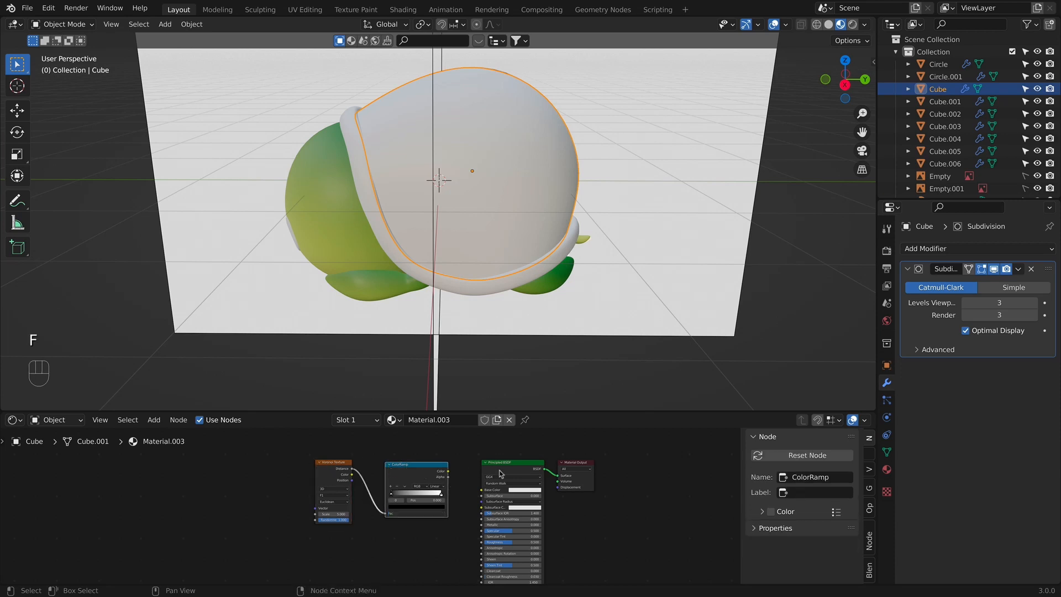
shift+click(518, 468)
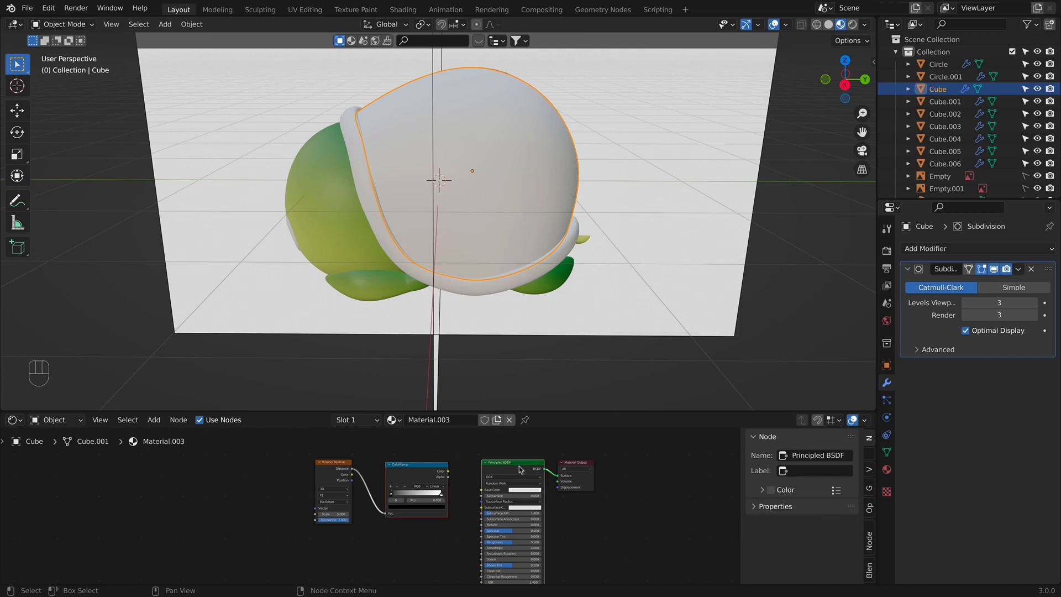
key(f)
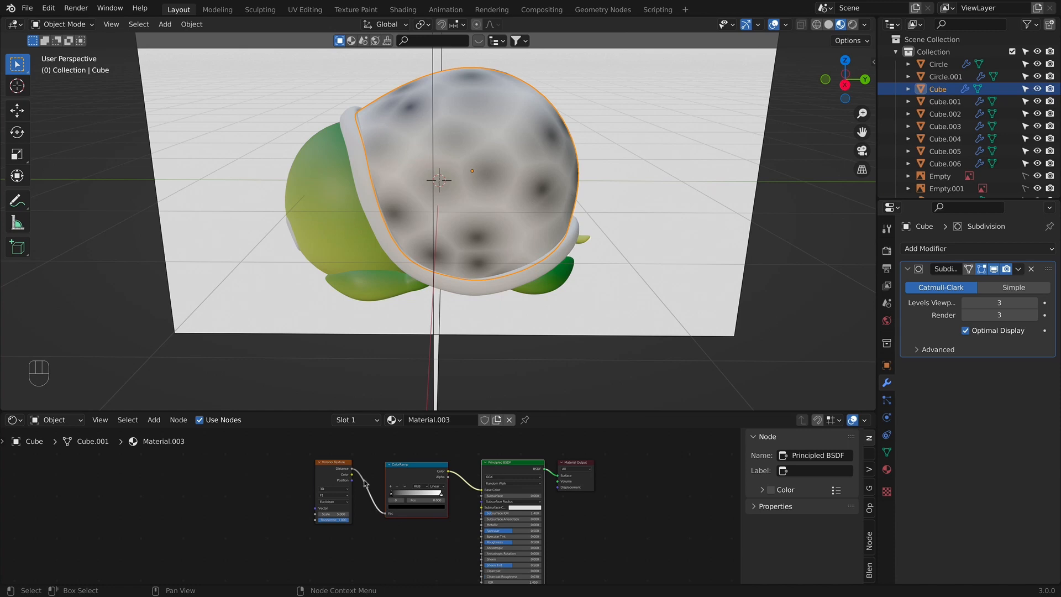
Step: Switch the Voronoi Texture to Distance to Edge and lower its Scale to about 1.8 for large shell plates
click(346, 488)
click(335, 491)
click(334, 496)
click(334, 516)
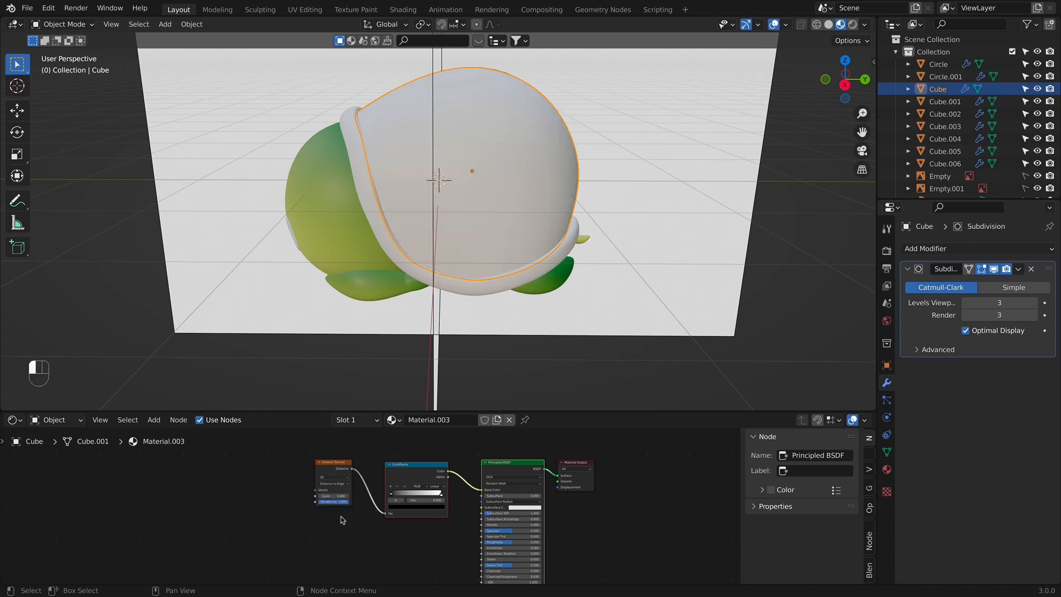
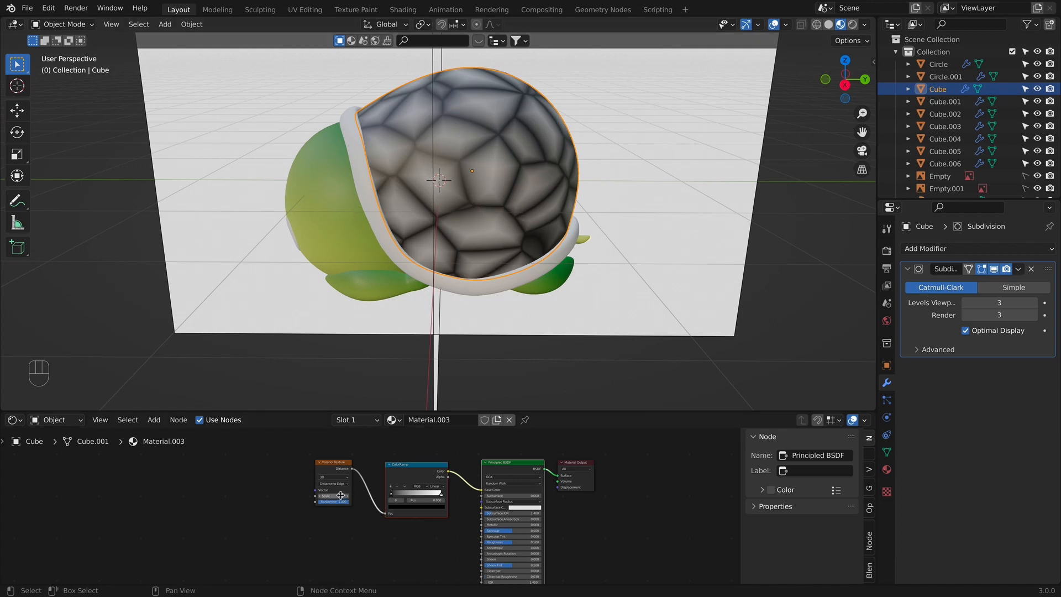
drag(336, 495, 322, 496)
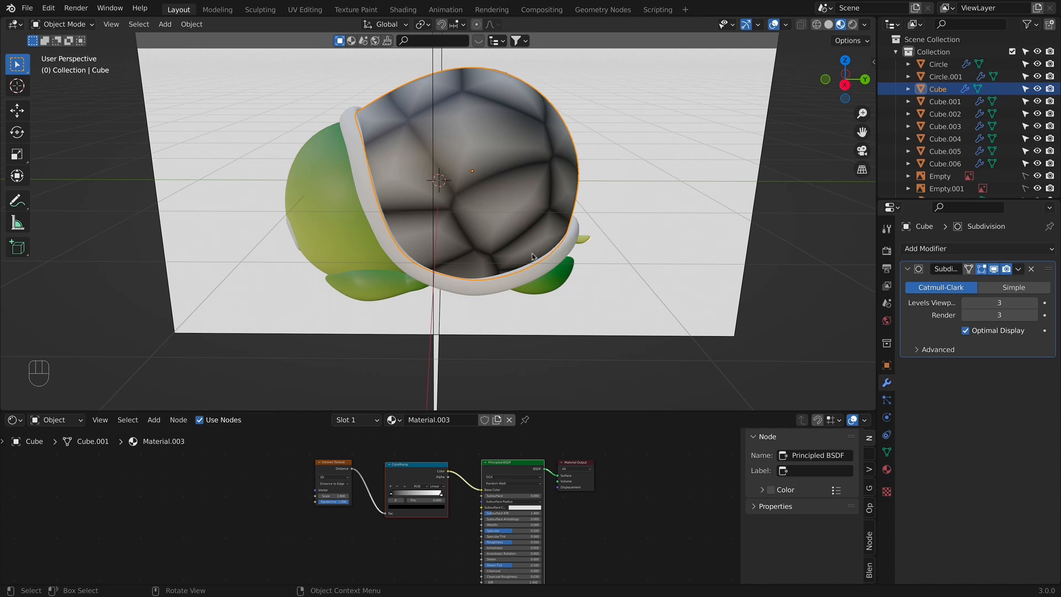
Step: Change the white stop of the shell's ColorRamp to orange
middle_drag(532, 256, 486, 302)
scroll(479, 299, down, 1)
scroll(481, 290, up, 2)
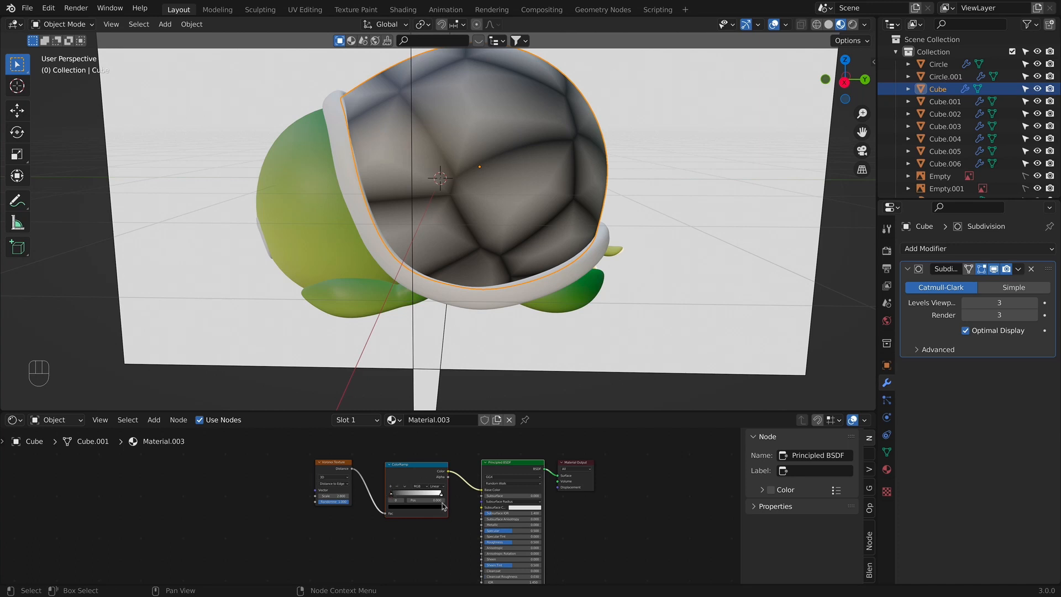
click(441, 508)
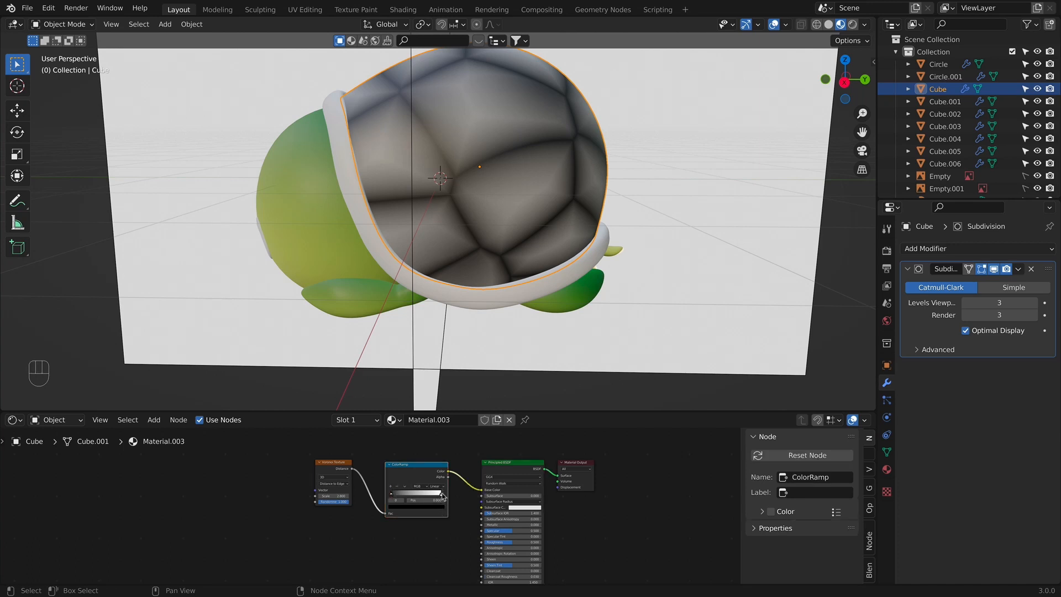
click(441, 494)
click(436, 507)
click(426, 507)
drag(409, 451, 405, 462)
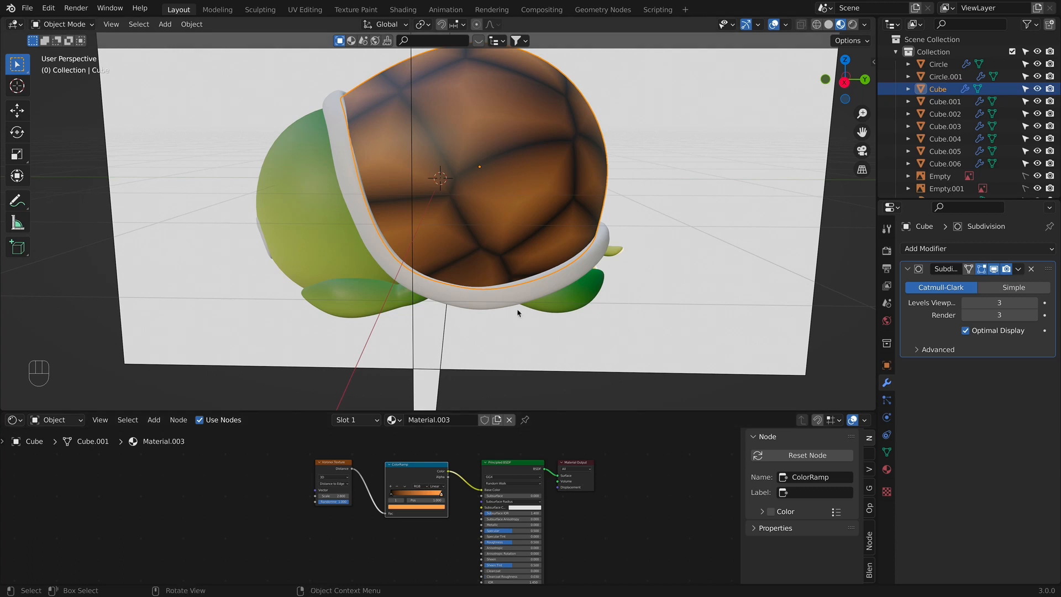
Step: Create a new material for the shell's rim and set its Base Color to white
middle_drag(558, 326, 511, 329)
scroll(601, 332, down, 3)
scroll(510, 283, up, 1)
click(452, 318)
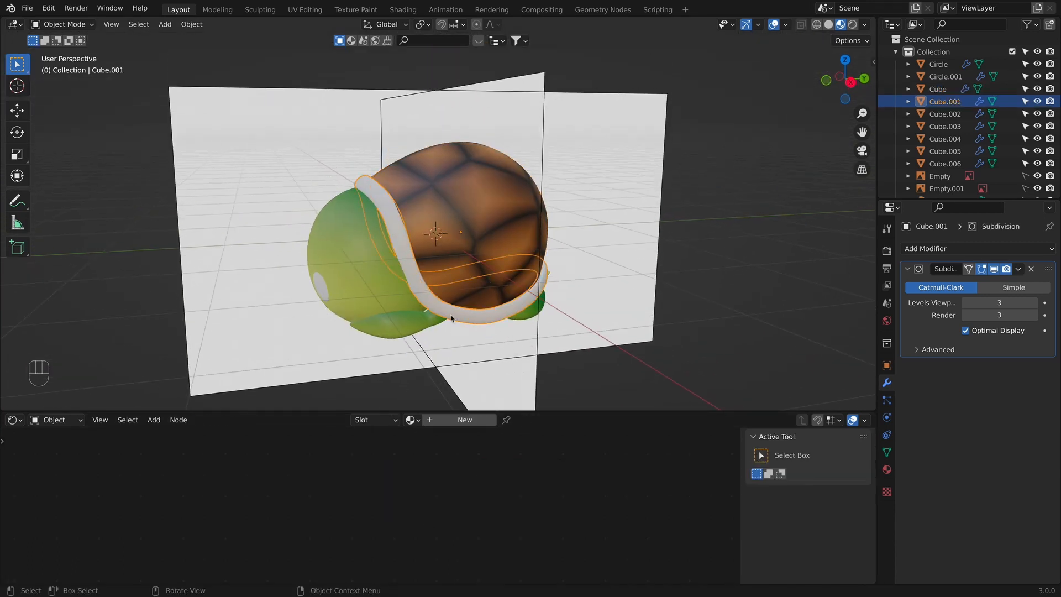
click(436, 418)
click(525, 490)
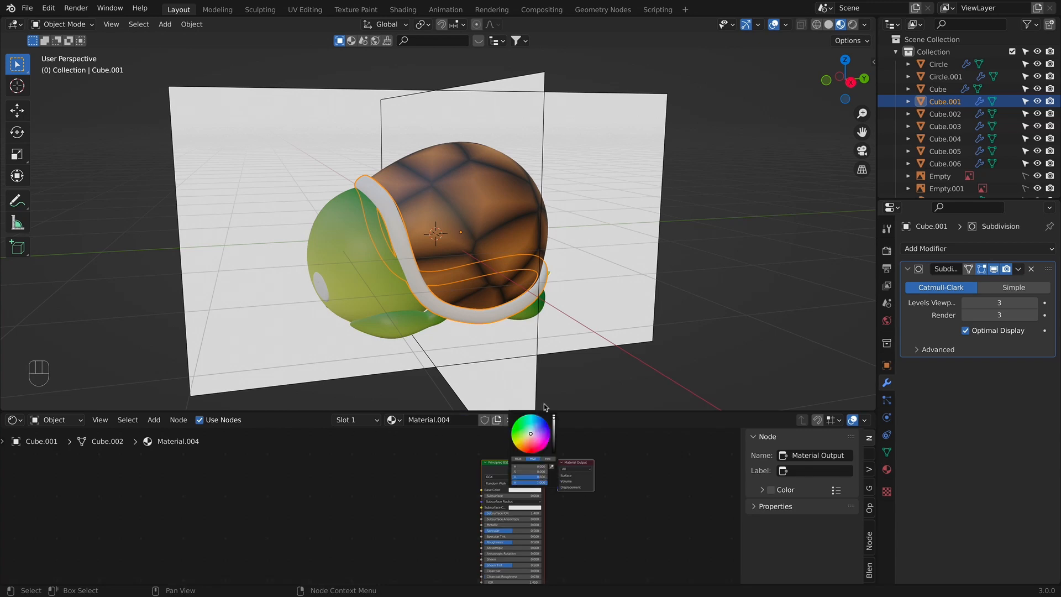
right_click(453, 318)
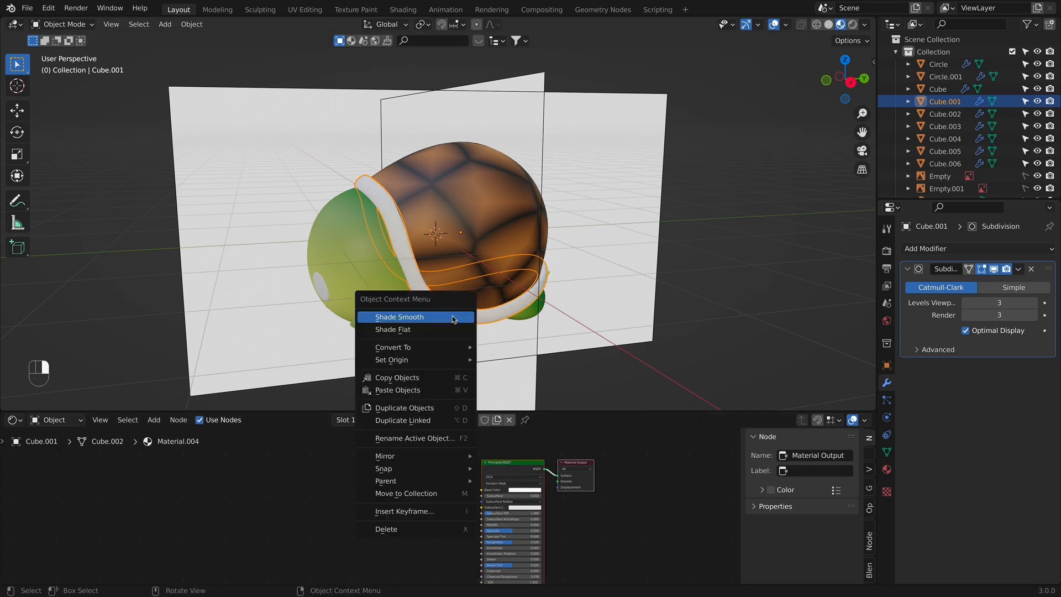
Step: Add a Bump node to the shell's material and place it below the ColorRamp
click(457, 254)
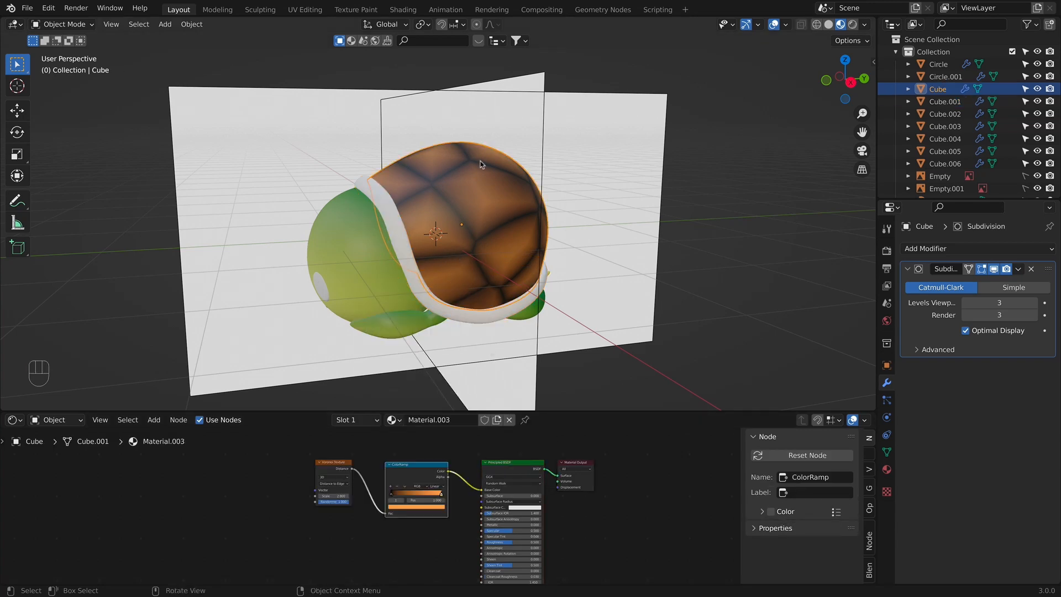
scroll(413, 547, down, 2)
shift+middle_drag(413, 547, 385, 532)
scroll(382, 485, down, 2)
shift+middle_drag(433, 501, 433, 482)
key(shift+a)
click(368, 458)
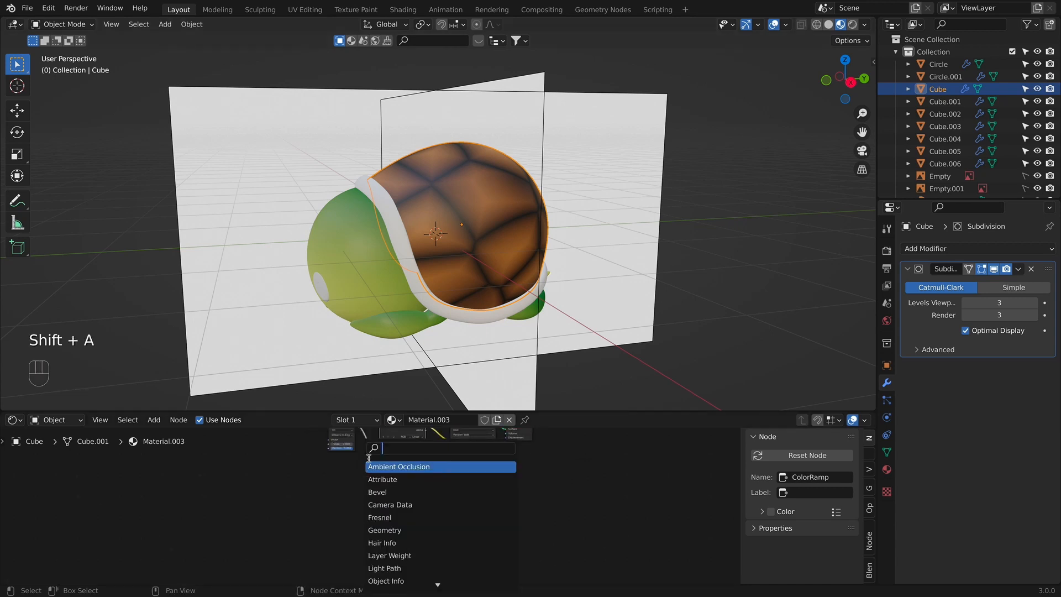
text(bump)
key(Return)
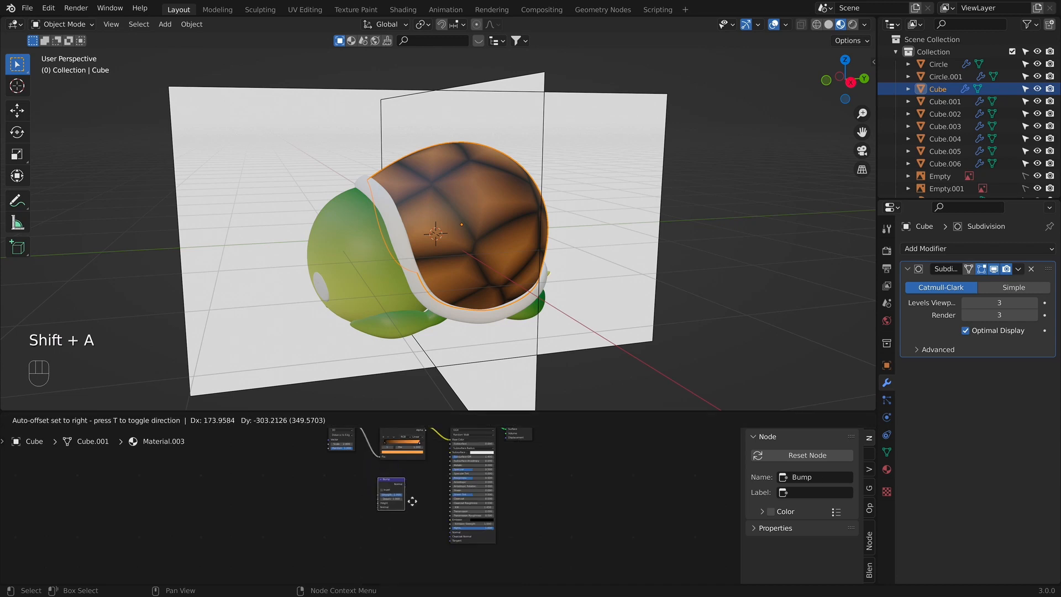
click(425, 533)
Step: Link the Voronoi Texture's Distance output to the Bump node's Height, and the Bump's Normal output to the Principled BSDF's Normal input
scroll(398, 497, down, 1)
click(344, 439)
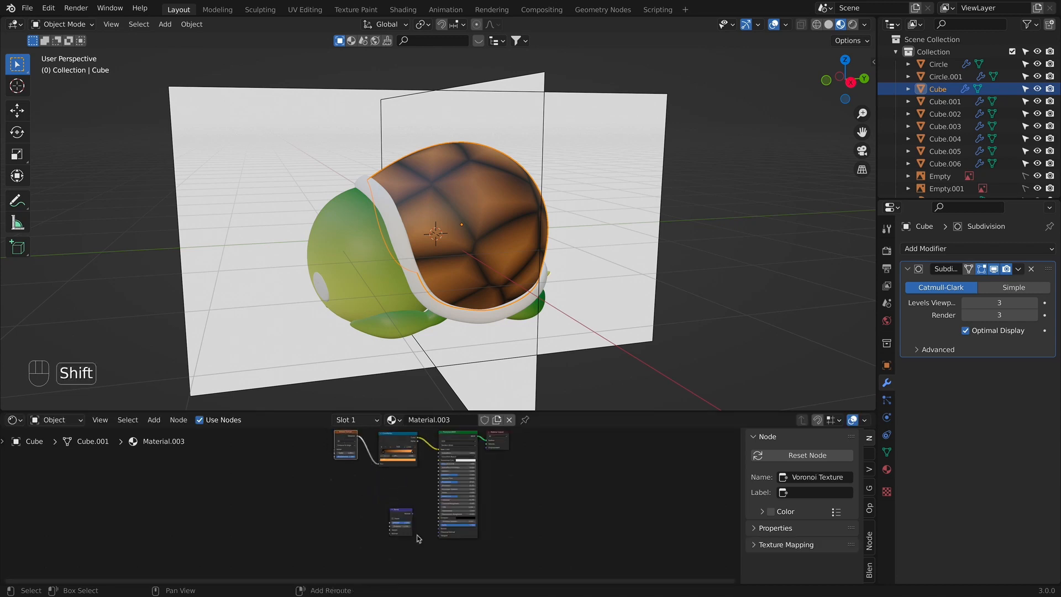
click(403, 517)
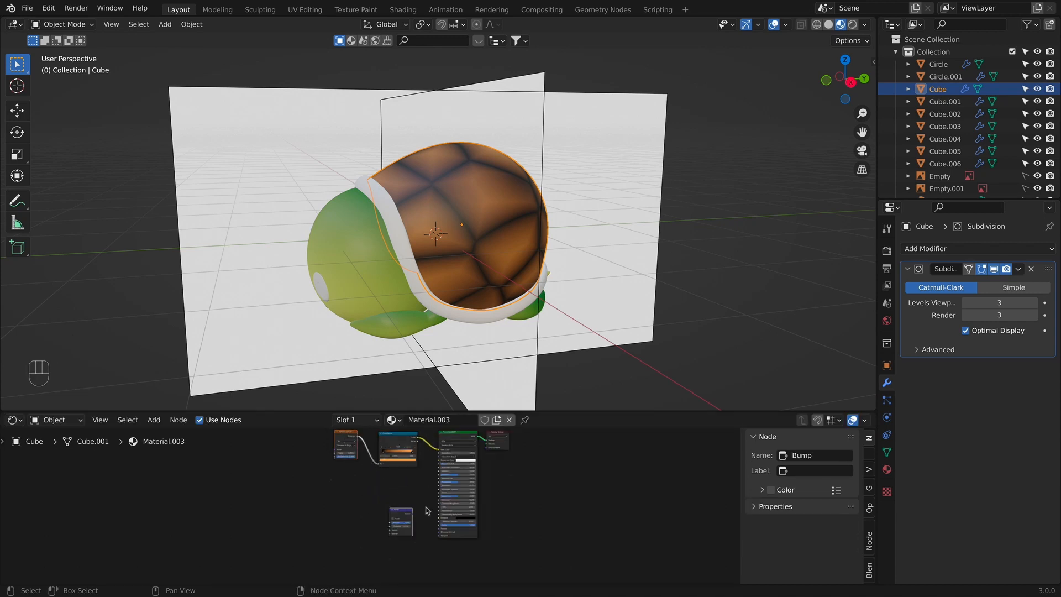
key(f)
scroll(423, 515, up, 2)
shift+middle_drag(421, 496, 443, 492)
scroll(423, 518, up, 2)
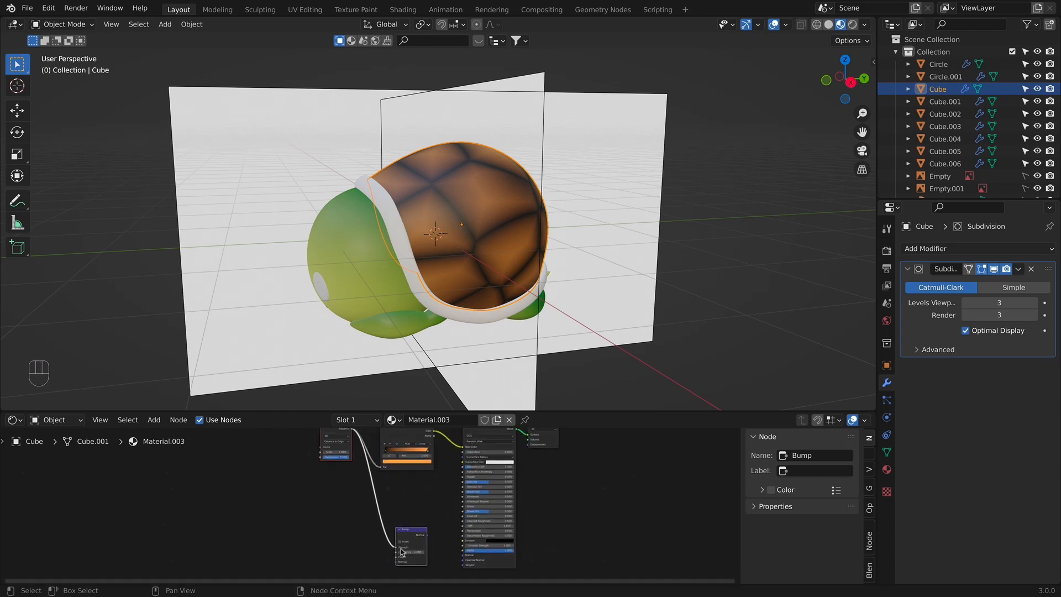
drag(401, 551, 463, 554)
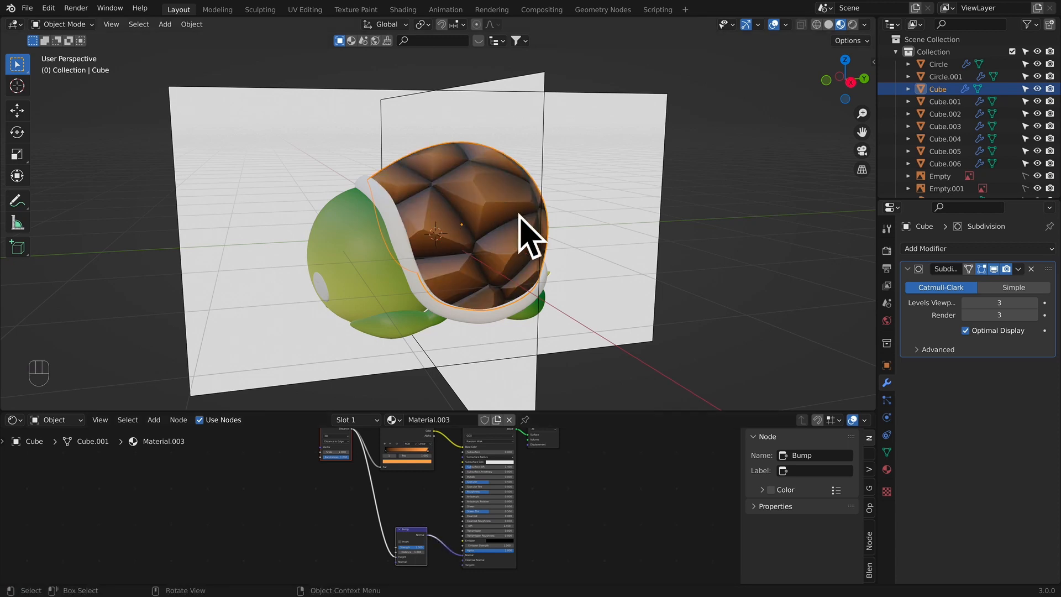
Step: Lower the Bump node's Strength to soften the relief of the shell plates, and inspect the shell from the side
shift+middle_drag(519, 214, 504, 230)
shift+middle_drag(509, 273, 514, 256)
scroll(514, 257, up, 1)
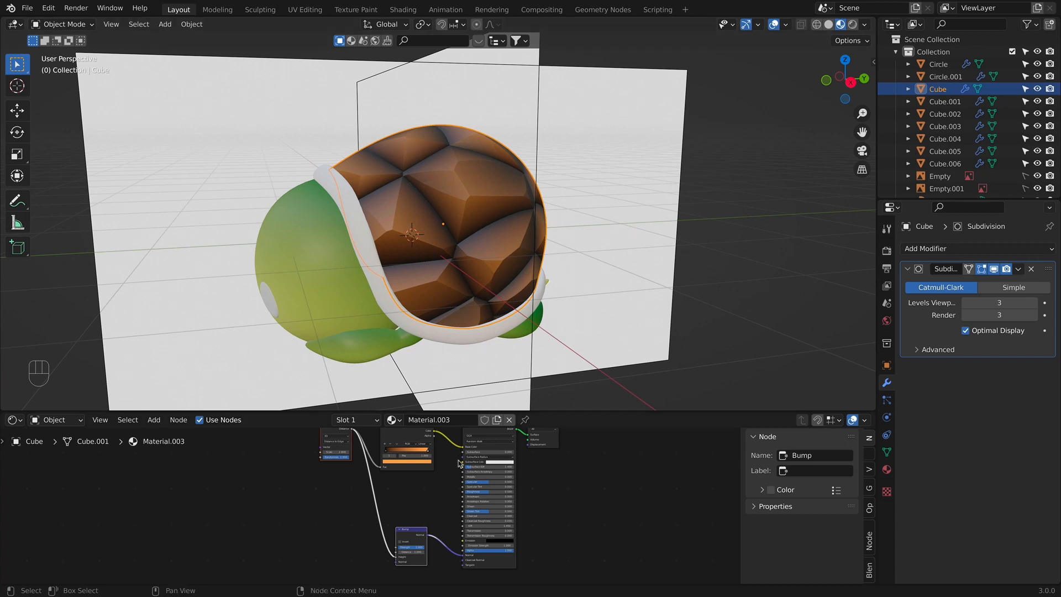
mouse_move(415, 552)
mouse_down()
mouse_move(421, 533)
mouse_move(409, 533)
mouse_move(428, 532)
mouse_up()
mouse_move(417, 528)
mouse_down()
mouse_move(406, 529)
mouse_move(417, 532)
mouse_up()
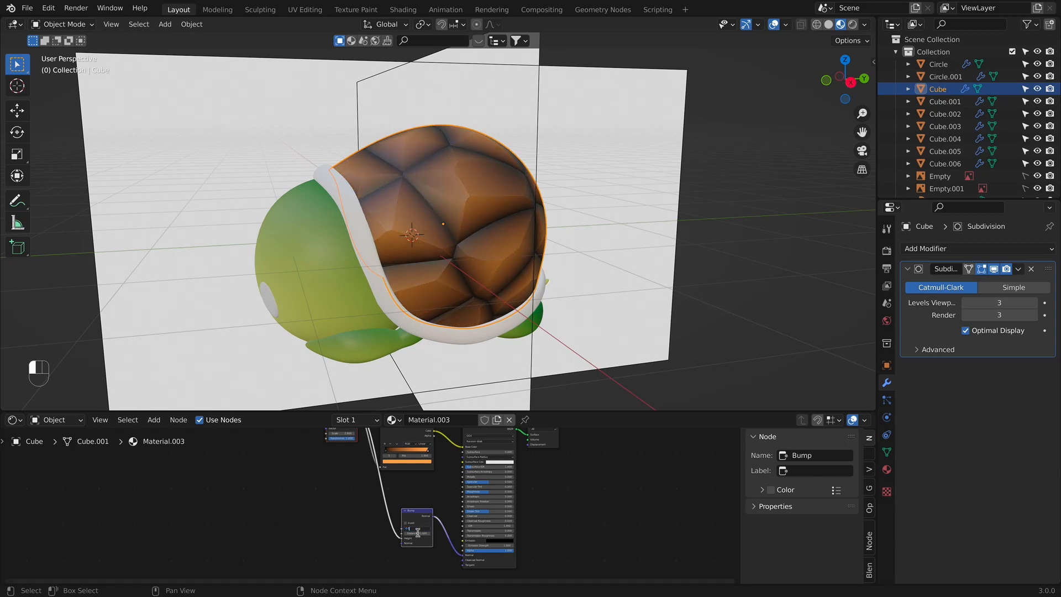
scroll(525, 256, down, 5)
middle_drag(526, 256, 392, 276)
click(596, 261)
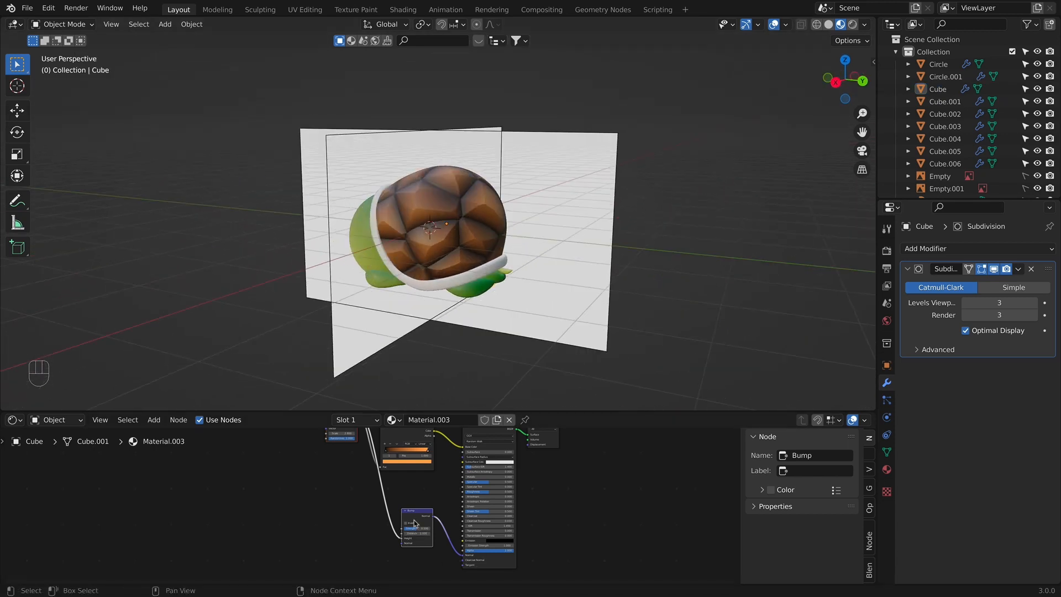
mouse_move(463, 279)
middle_down()
mouse_move(521, 289)
mouse_move(538, 280)
mouse_move(451, 285)
middle_up()
scroll(538, 279, up, 3)
scroll(450, 285, up, 3)
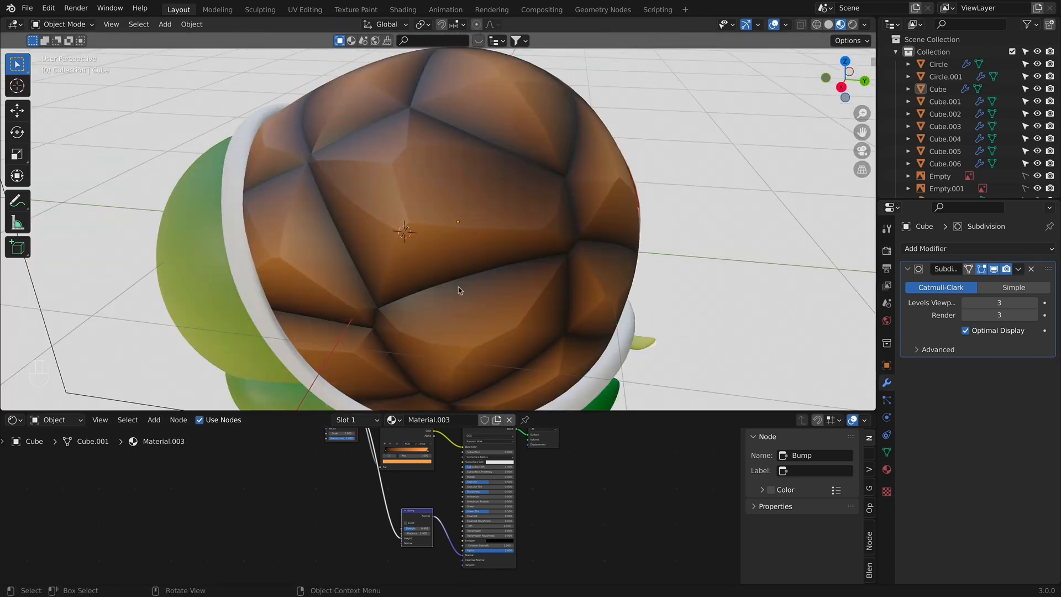
Step: Create a new material for the eyes and set its Base Color to black
key(KP_1)
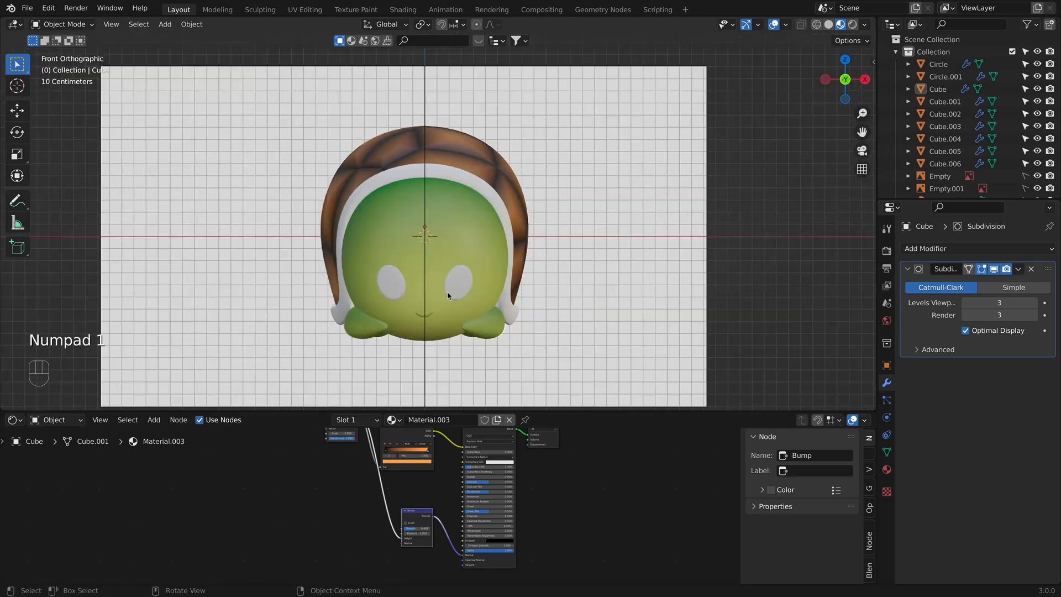
click(474, 289)
click(448, 420)
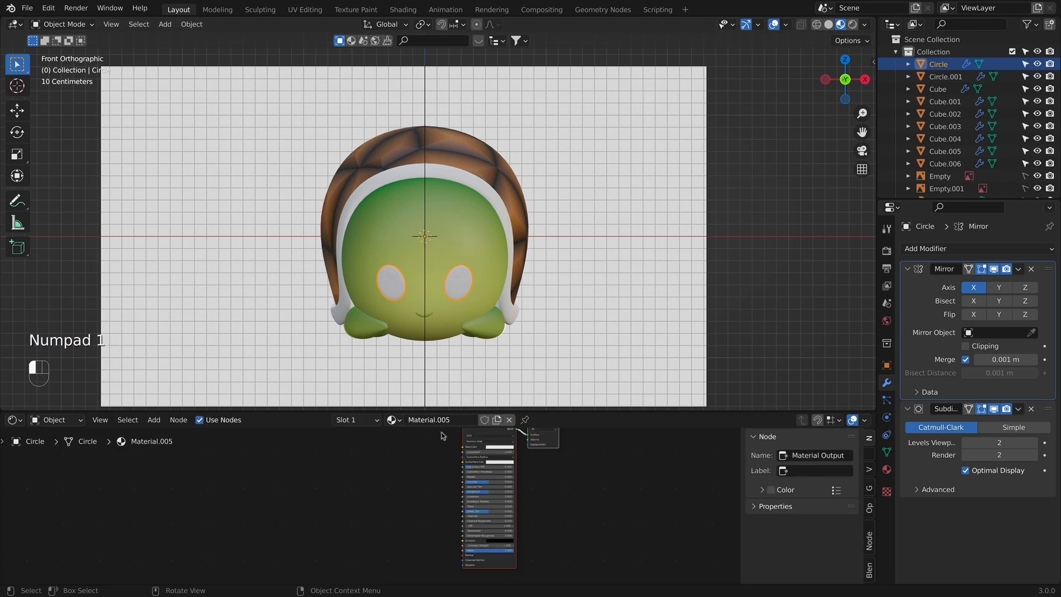
click(497, 449)
click(525, 412)
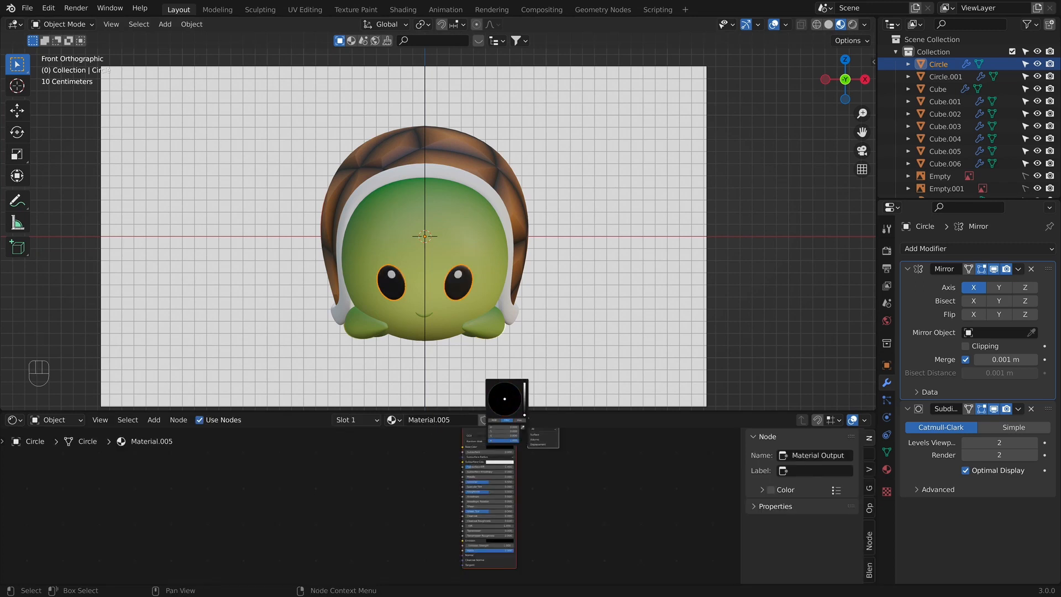
Step: Create a new material for the eye highlights and set its Base Color to white
click(461, 276)
click(450, 420)
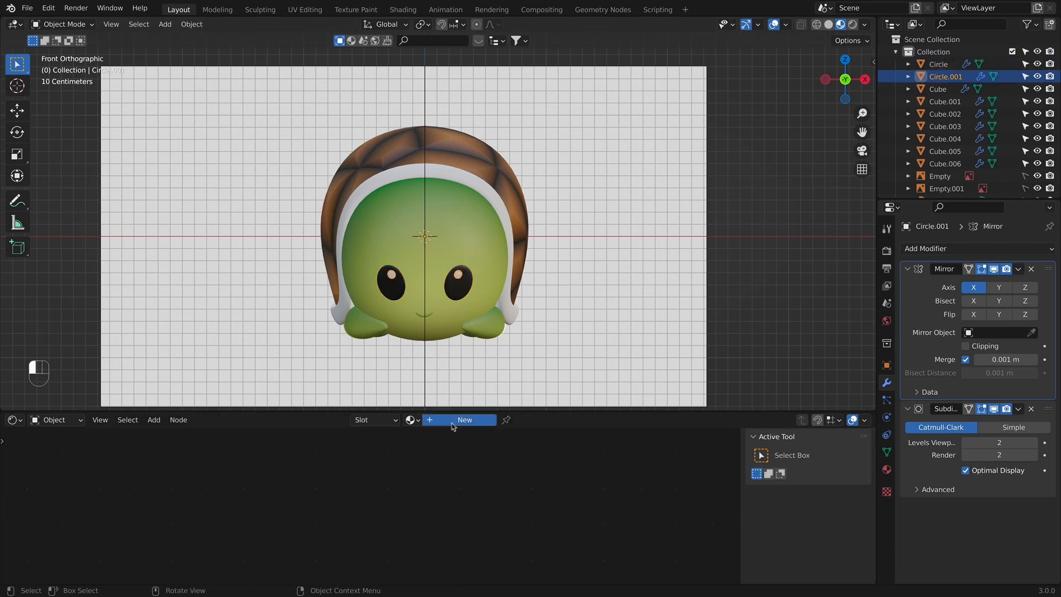
click(503, 447)
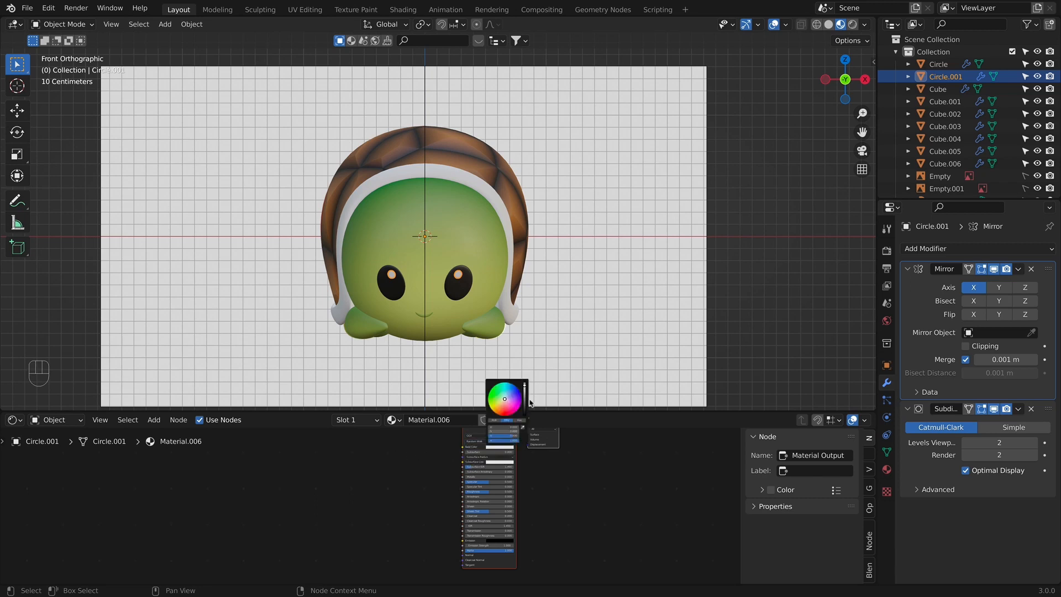
Step: Assign the eyes' black material, Material.005, to the mouth curve
click(424, 316)
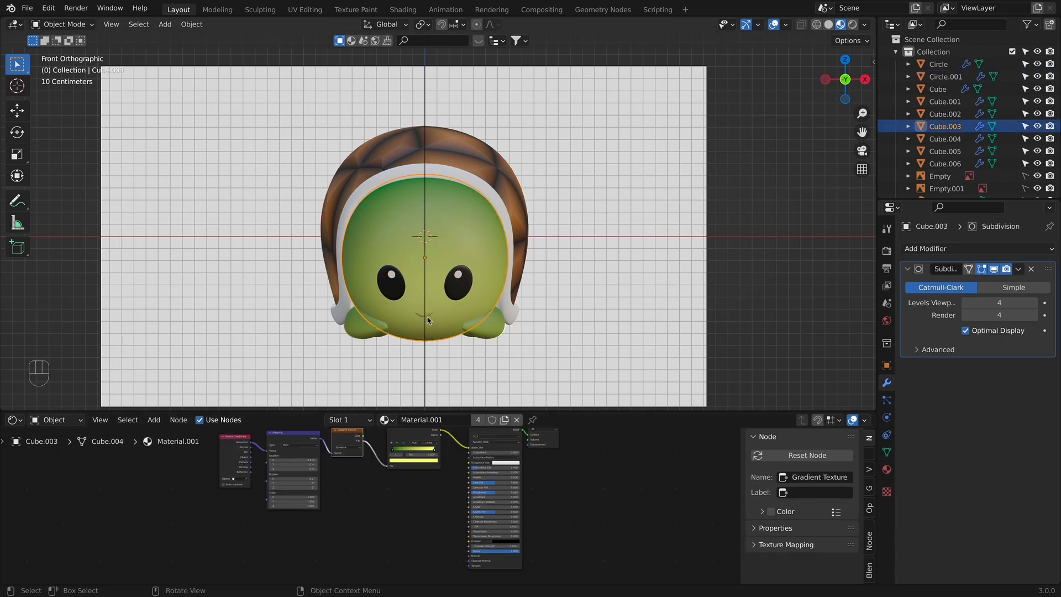
scroll(438, 473, down, 2)
shift+middle_drag(442, 468, 446, 505)
click(517, 419)
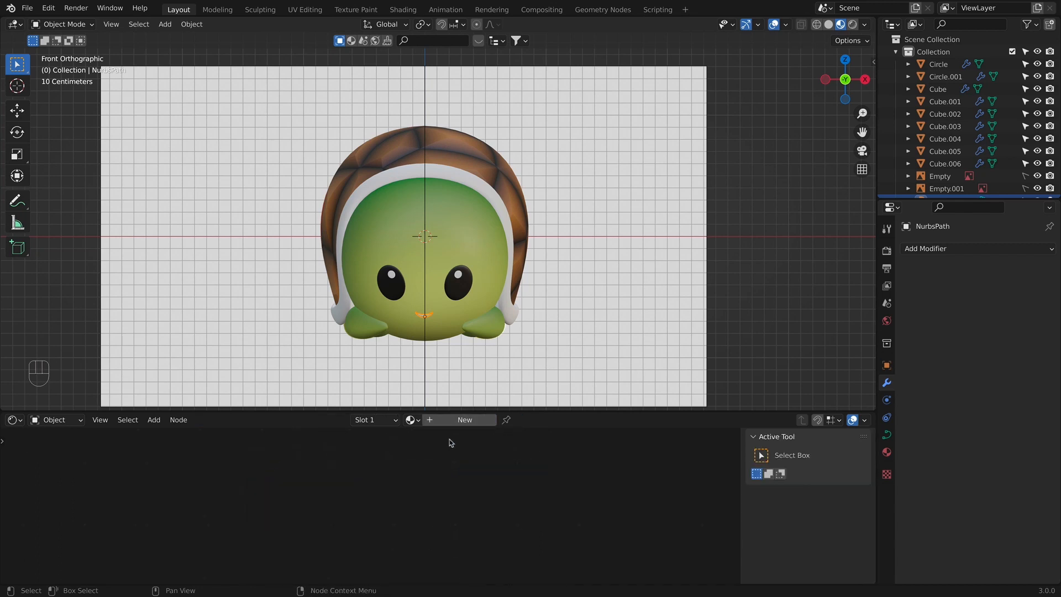
click(451, 419)
click(394, 420)
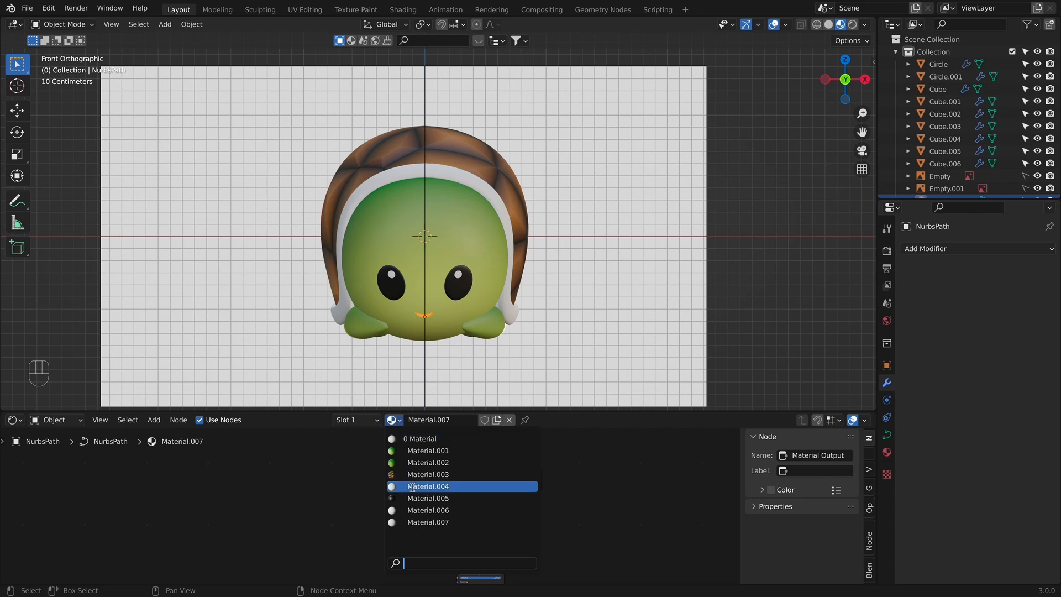
click(427, 498)
Step: Delete both reference images, Empty and Empty.001, from the scene
scroll(550, 310, up, 2)
click(549, 309)
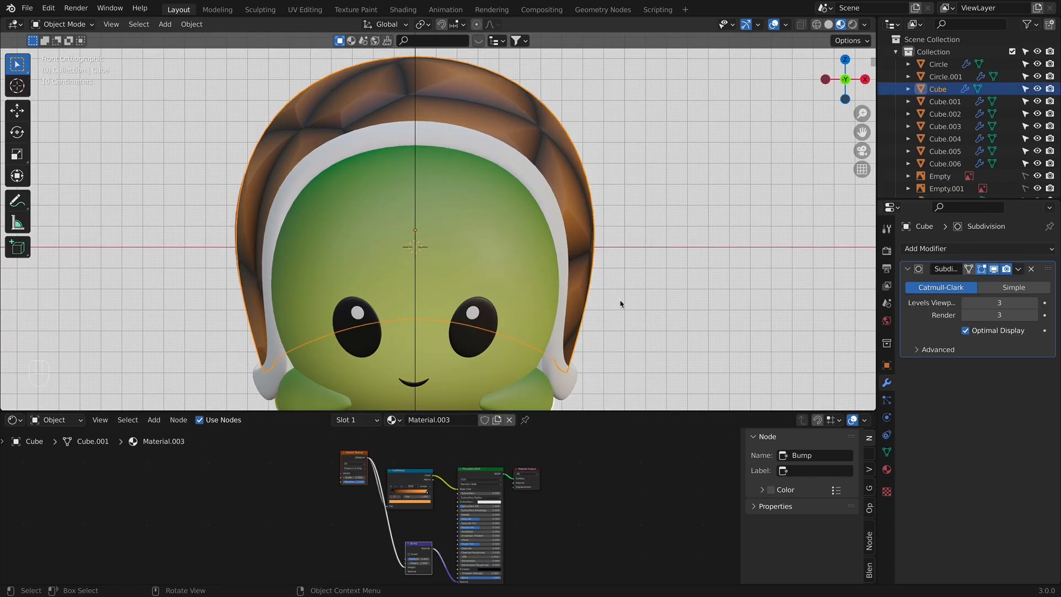
scroll(720, 294, down, 3)
middle_drag(719, 293, 569, 293)
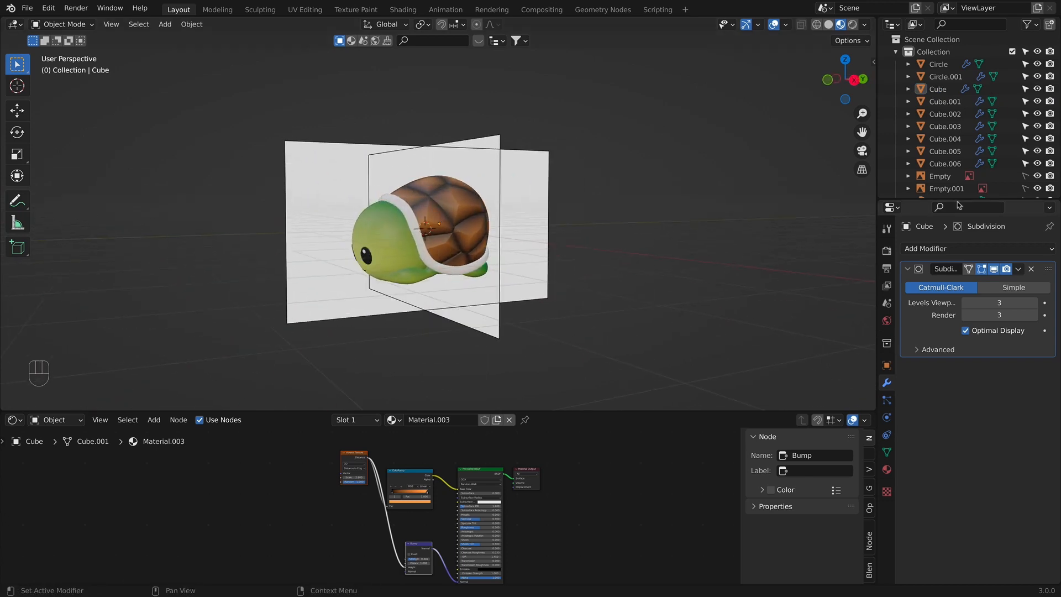
click(940, 176)
shift+click(947, 188)
key(x)
Step: Shrink the node editor so the 3D viewport takes nearly the full height, and frame the turtle from the front
key(KP_1)
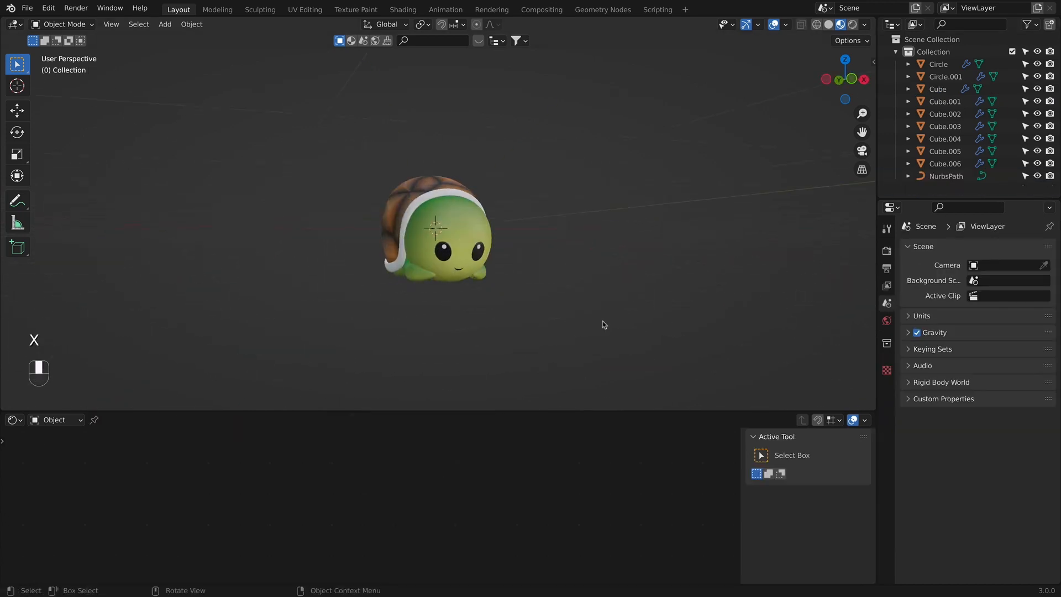
drag(481, 411, 495, 575)
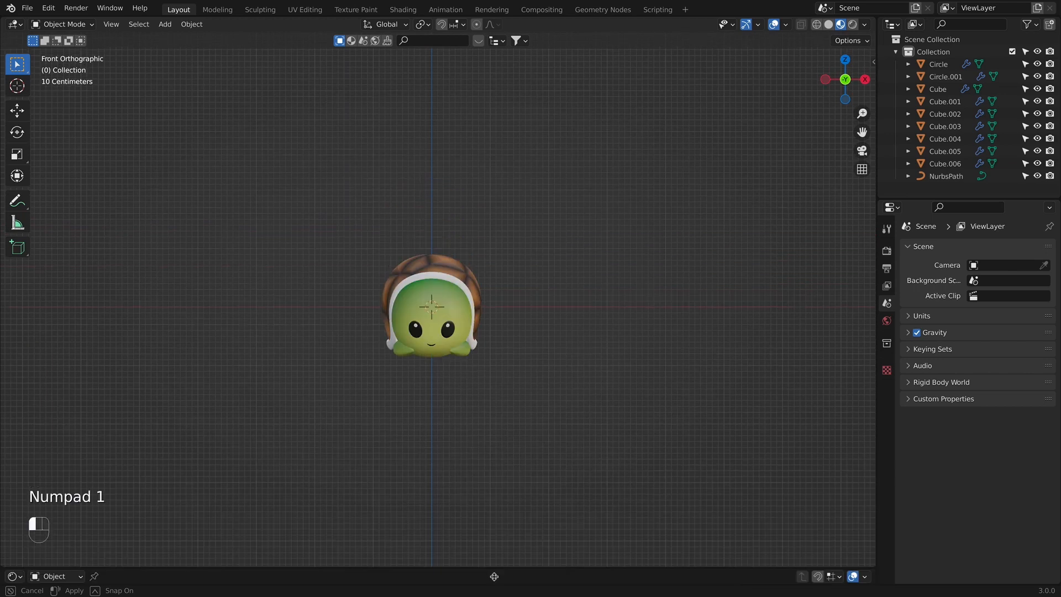
shift+middle_drag(555, 427, 584, 424)
middle_drag(584, 424, 581, 425)
key(KP_1)
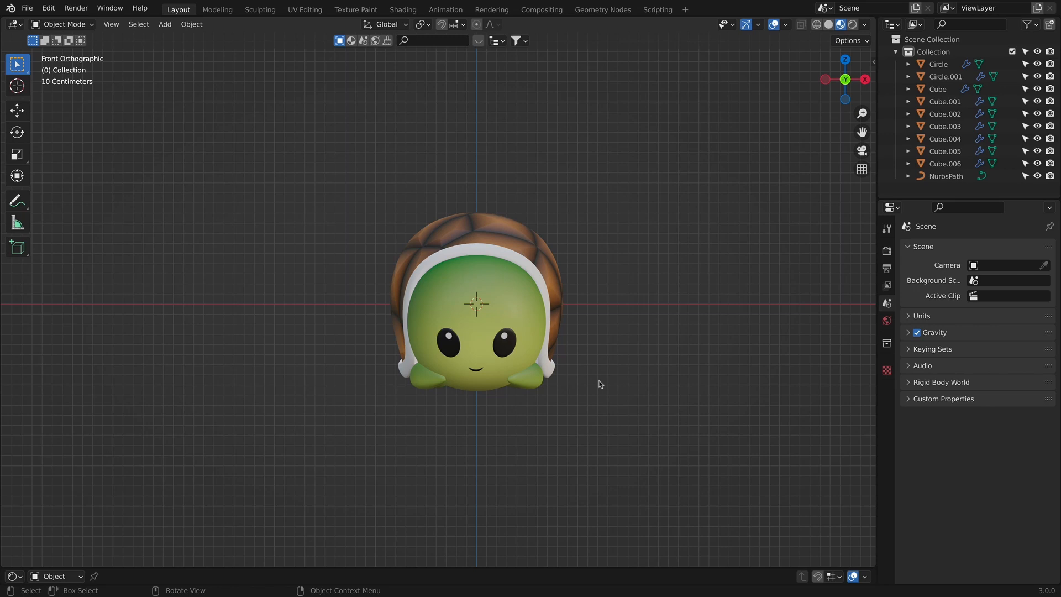
Step: Add a mesh plane and move it about 0.855 m down along Z to the turtle's base
key(shift+a)
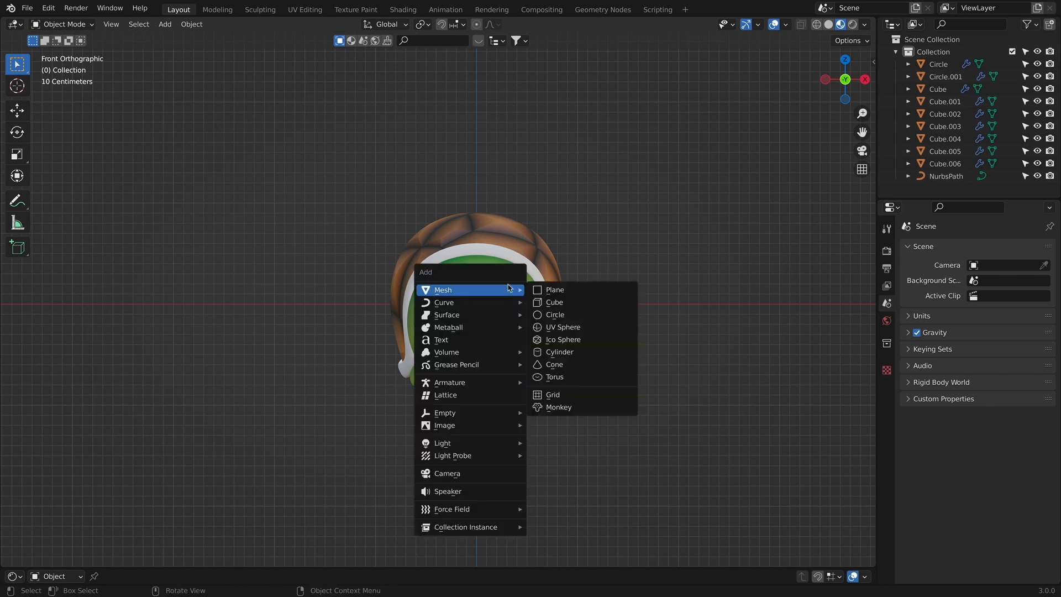
click(569, 289)
scroll(575, 308, down, 5)
key(g)
key(z)
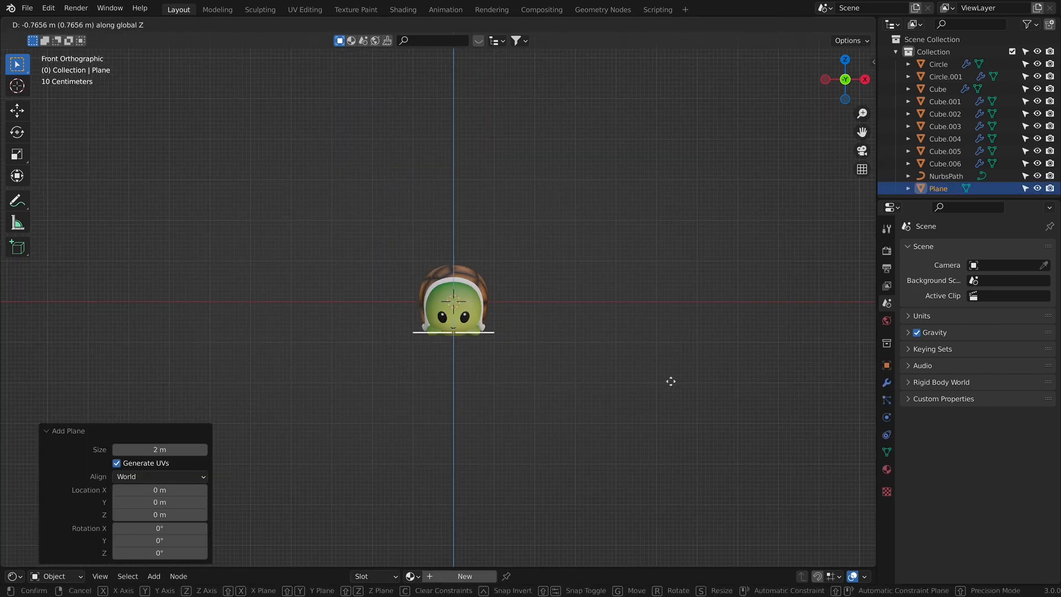
click(670, 387)
Step: Scale the ground plane up by about 4.04 and raise it about 0.014 m along Z to meet the turtle's underside
key(s)
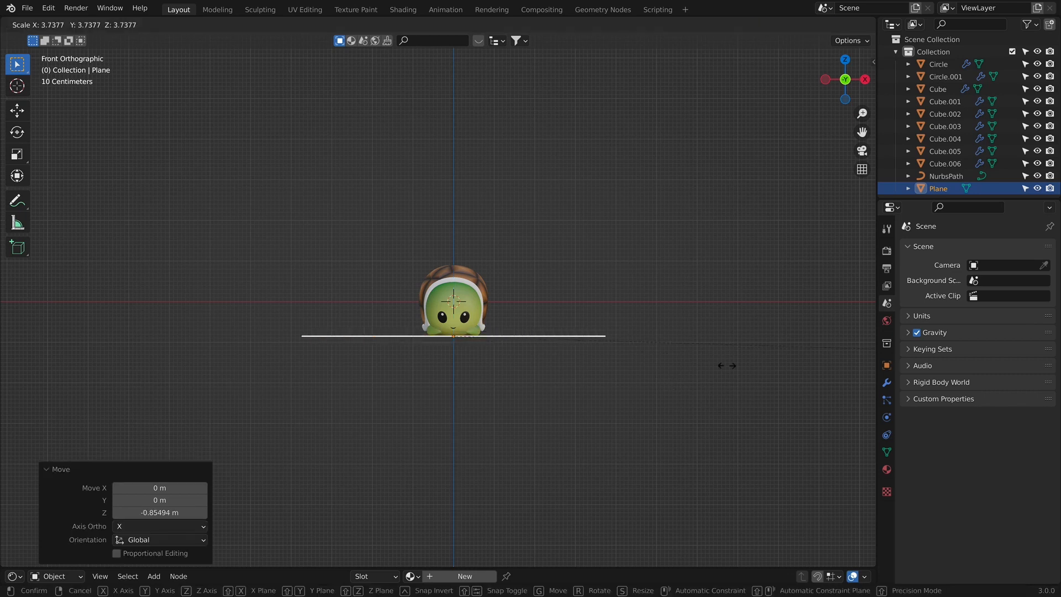
click(726, 365)
scroll(734, 364, up, 7)
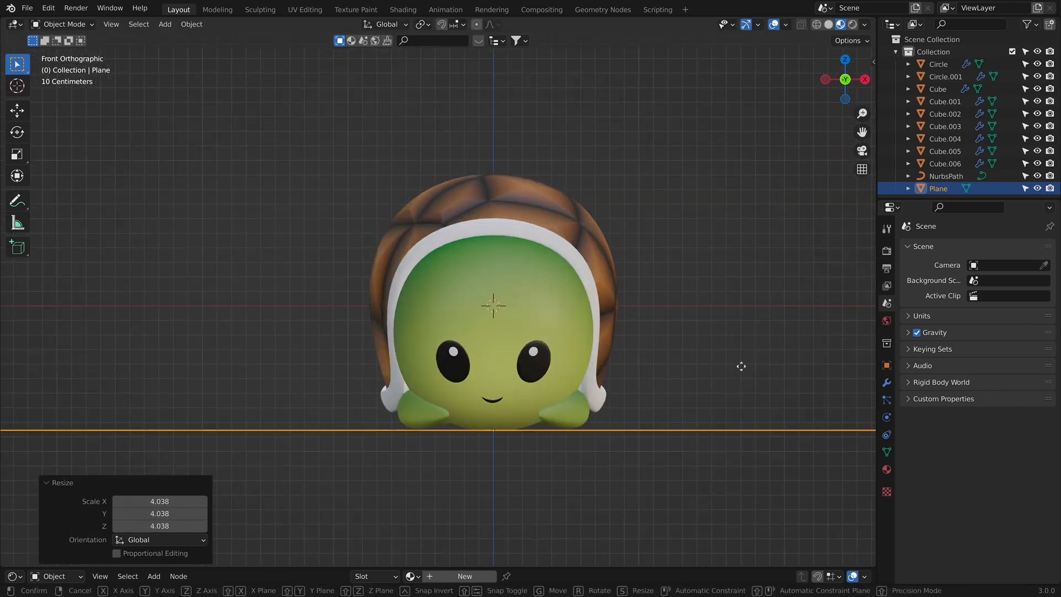
key(z)
click(736, 372)
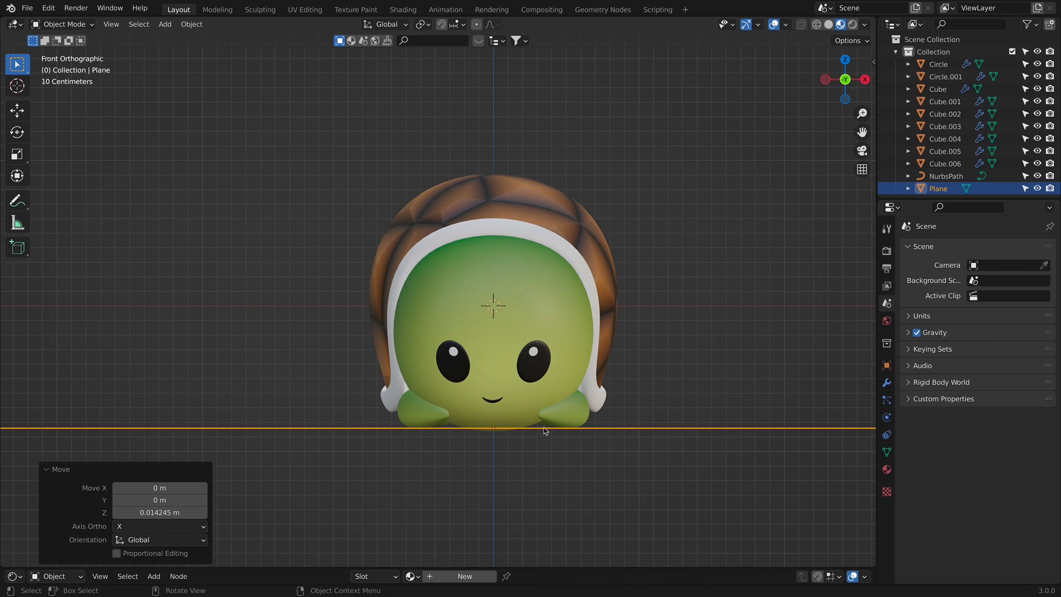
scroll(544, 431, up, 2)
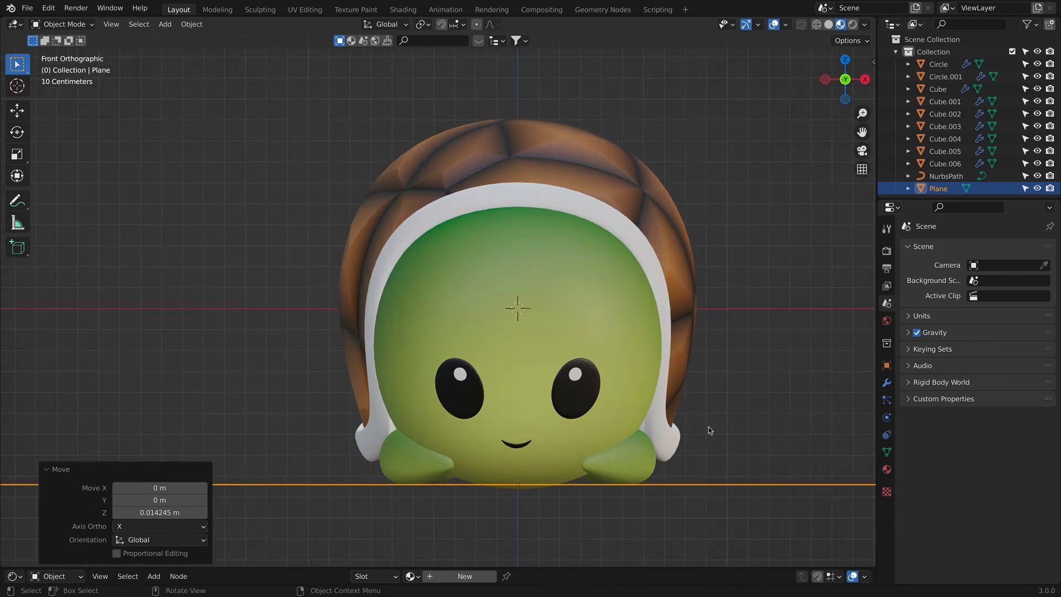
Step: Extrude the ground plane's edge behind the turtle straight up along Z to form a backdrop wall
scroll(713, 420, down, 4)
middle_drag(720, 433, 566, 500)
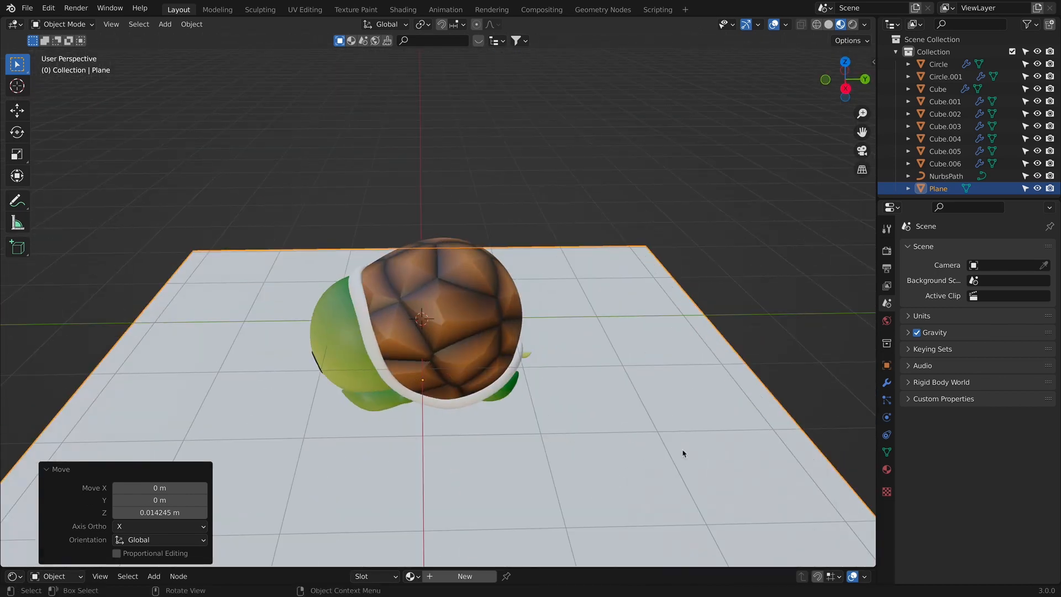
scroll(683, 453, down, 2)
key(Tab)
scroll(751, 490, down, 3)
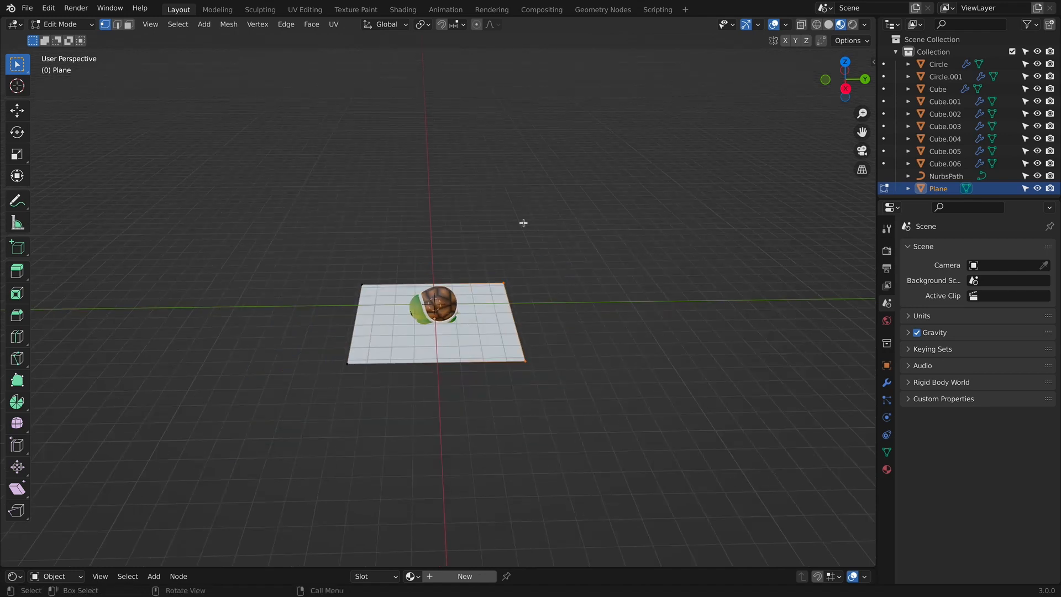
key(KP_3)
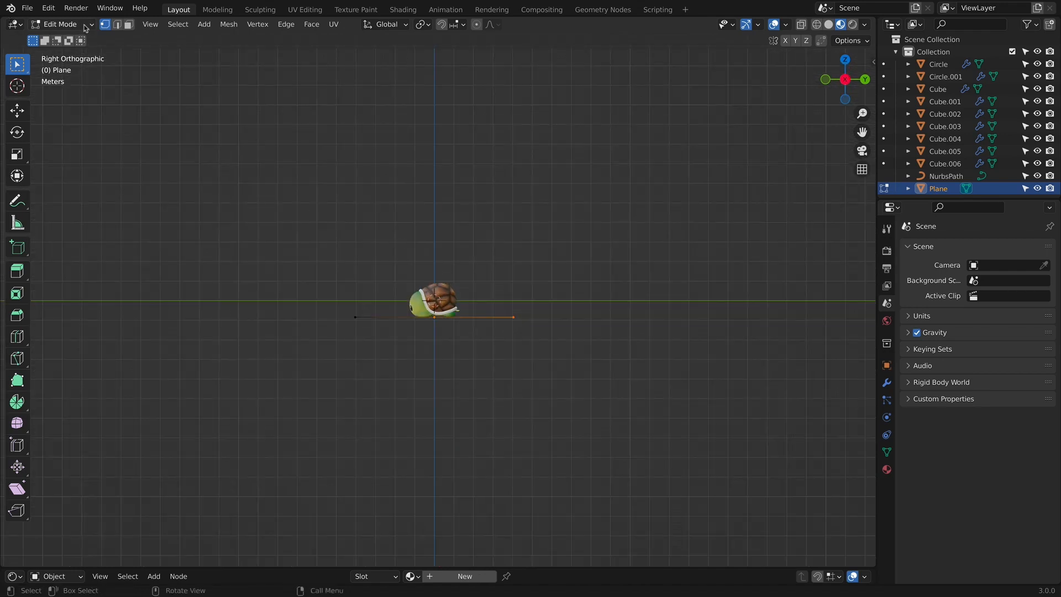
key(e)
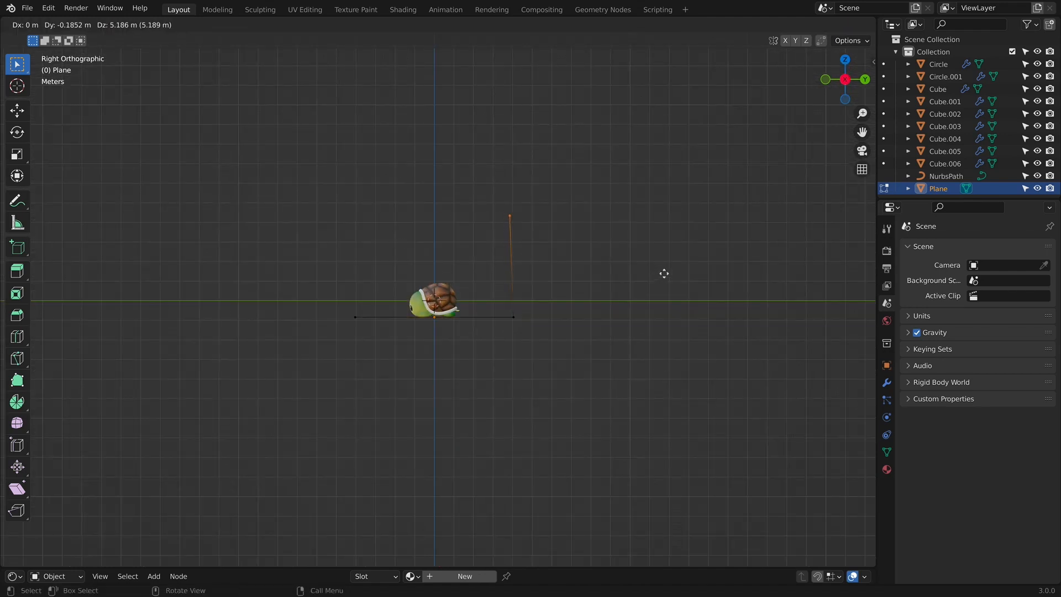
key(z)
click(669, 251)
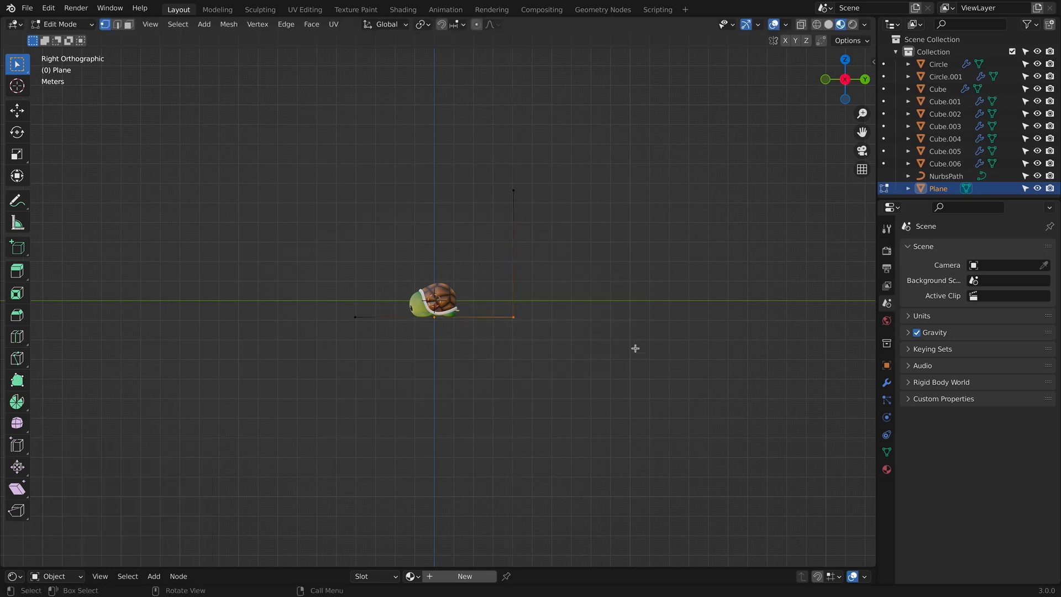
Step: Bevel the corner edge between the ground plane and backdrop wall to about 0.529 m width with 12 segments
drag(451, 285, 710, 383)
middle_drag(711, 383, 587, 350)
drag(389, 239, 614, 327)
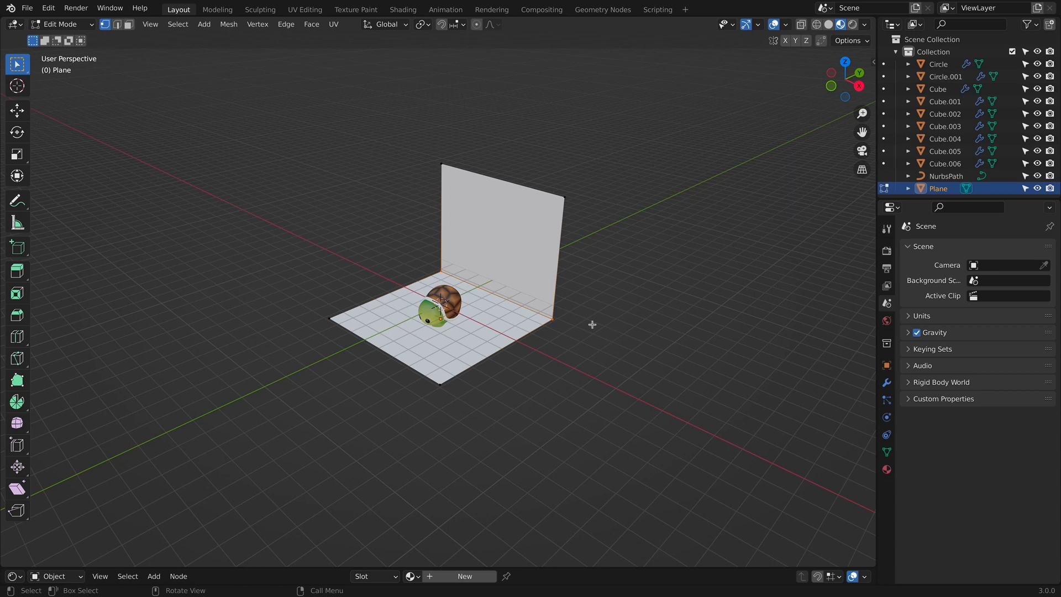
key(ctrl)
key(ctrl+b)
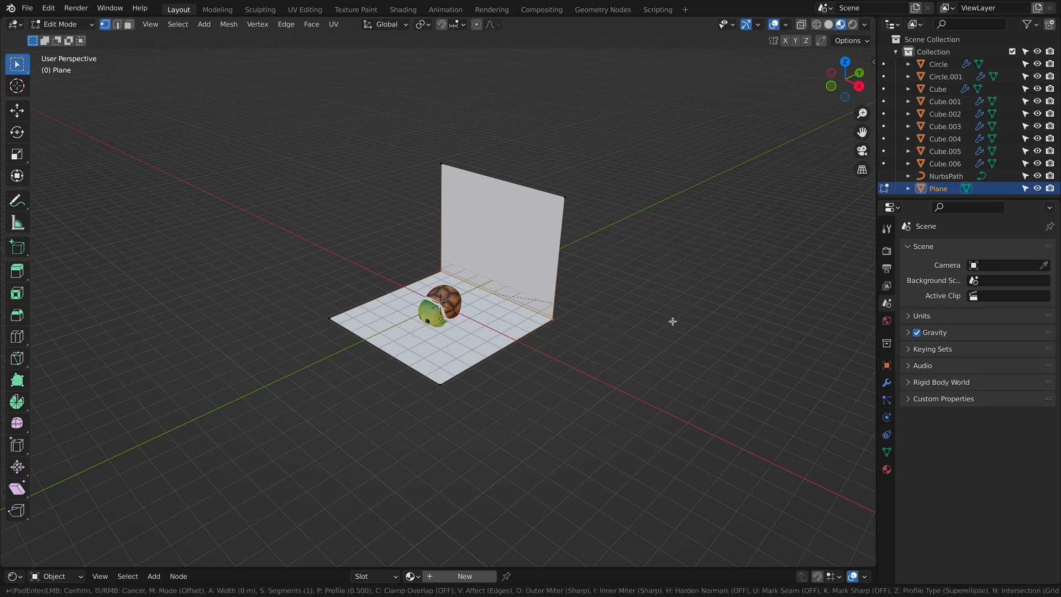
scroll(688, 318, up, 7)
scroll(692, 318, up, 3)
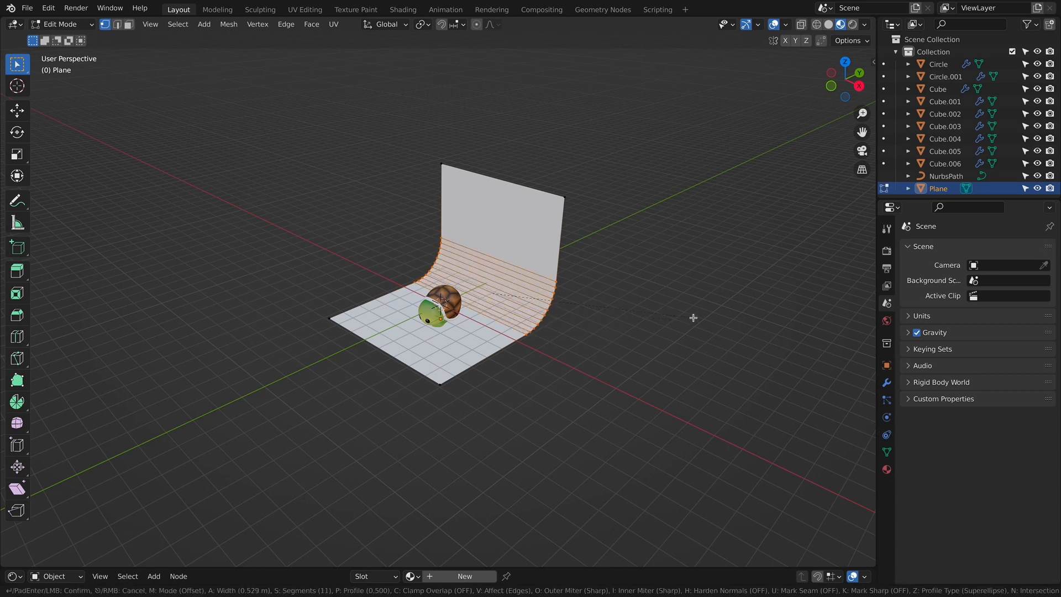
scroll(693, 318, up, 1)
click(693, 317)
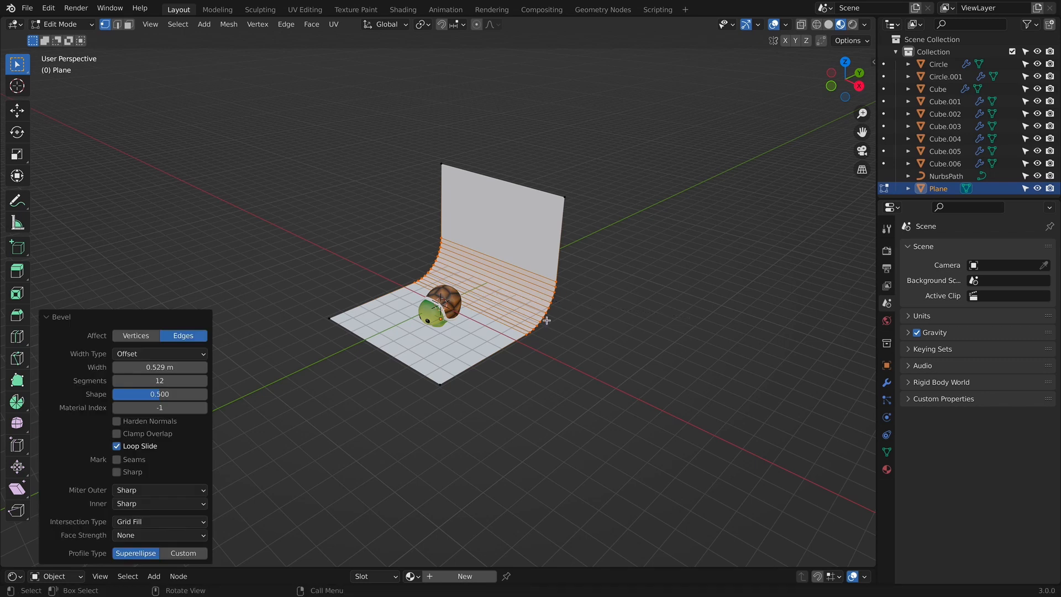
scroll(547, 320, up, 2)
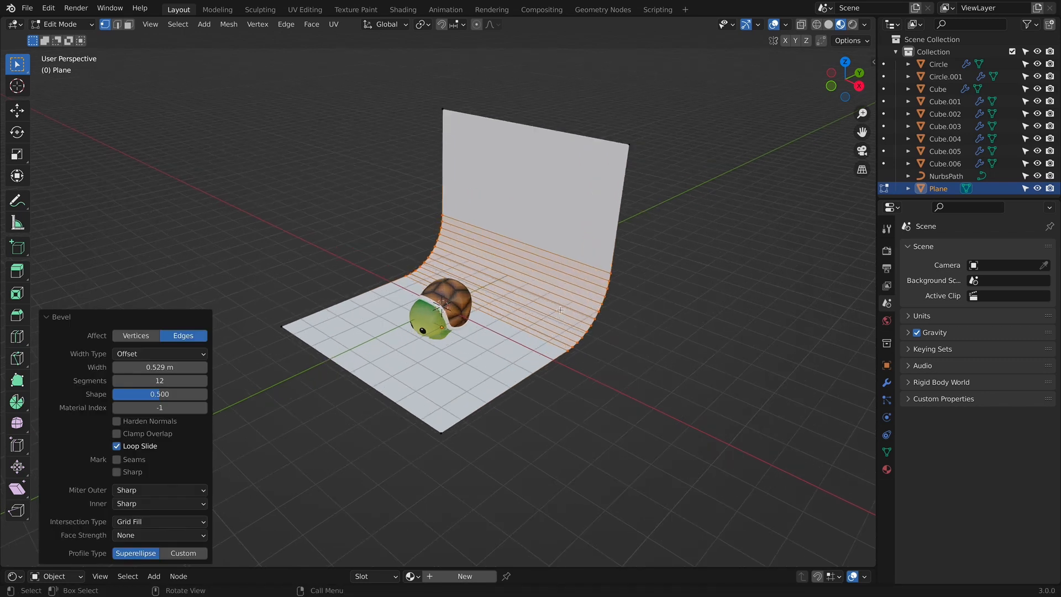
Step: Shade the backdrop smooth and widen it along X by a factor of about 2.954
key(KP_1)
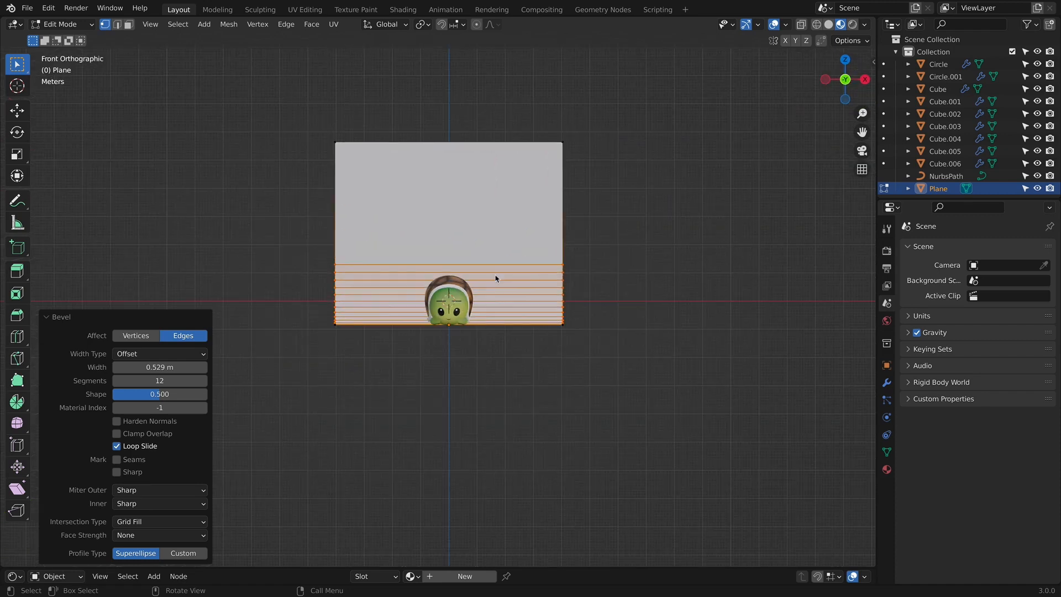
key(Tab)
right_click(459, 251)
key(s)
key(x)
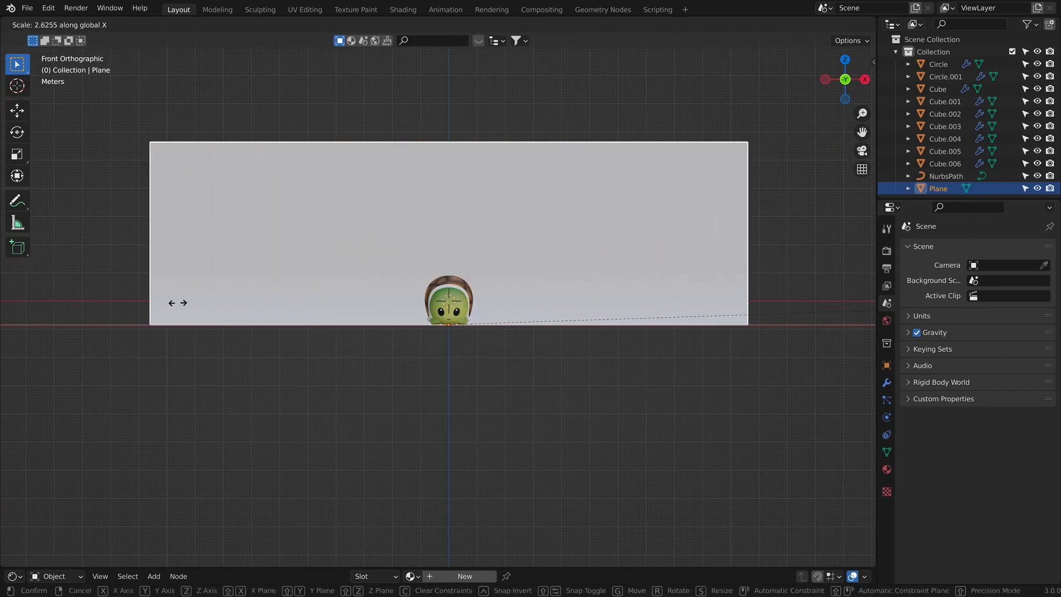
click(343, 339)
Step: Scale the backdrop up uniformly by about 1.503, and narrow it along X by about 0.514
middle_drag(344, 338, 360, 422)
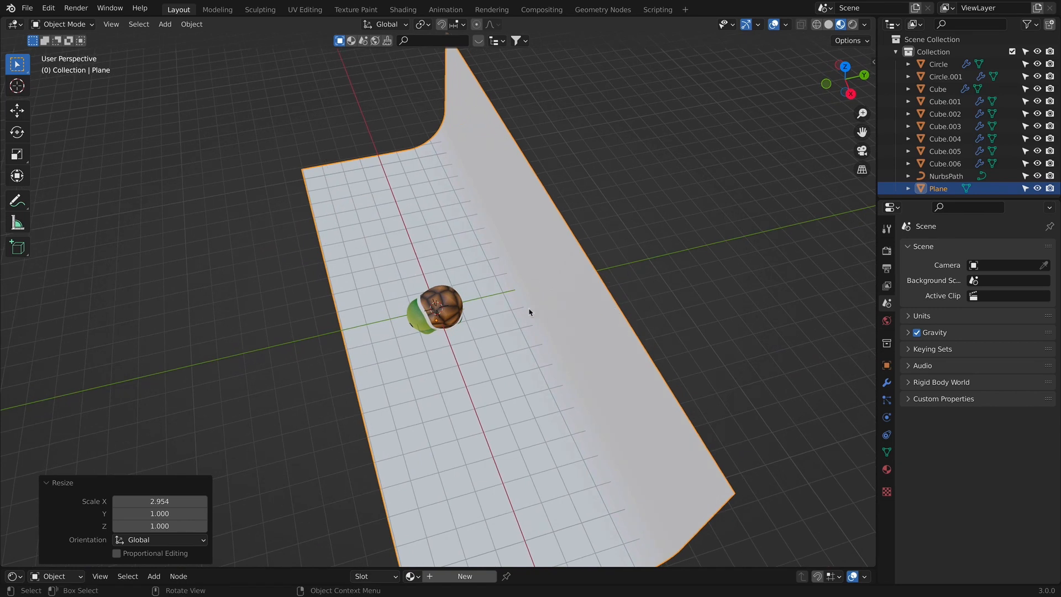
key(s)
click(499, 369)
key(KP_1)
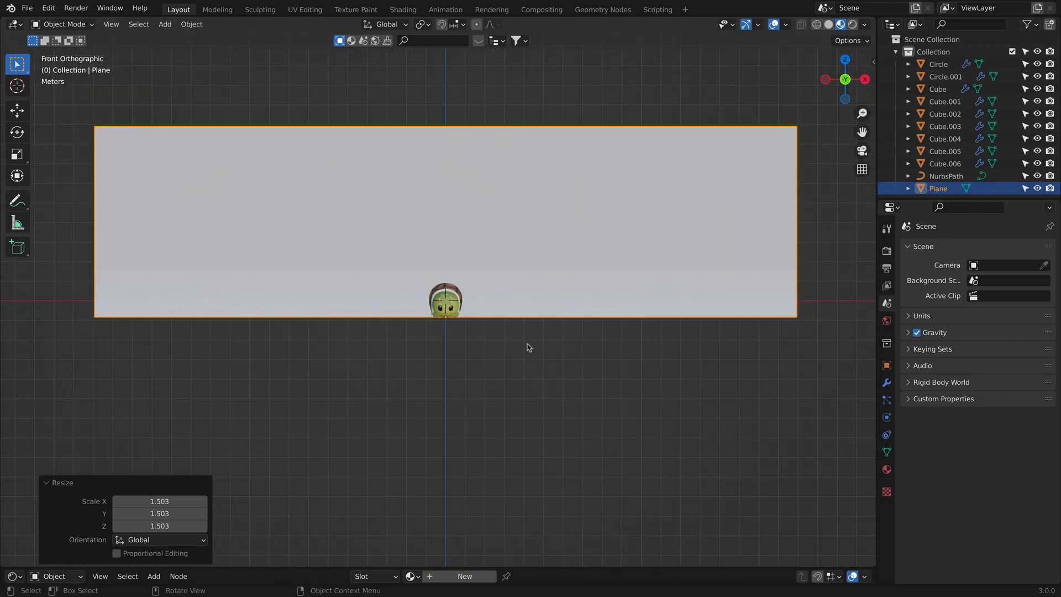
key(s)
key(x)
click(639, 310)
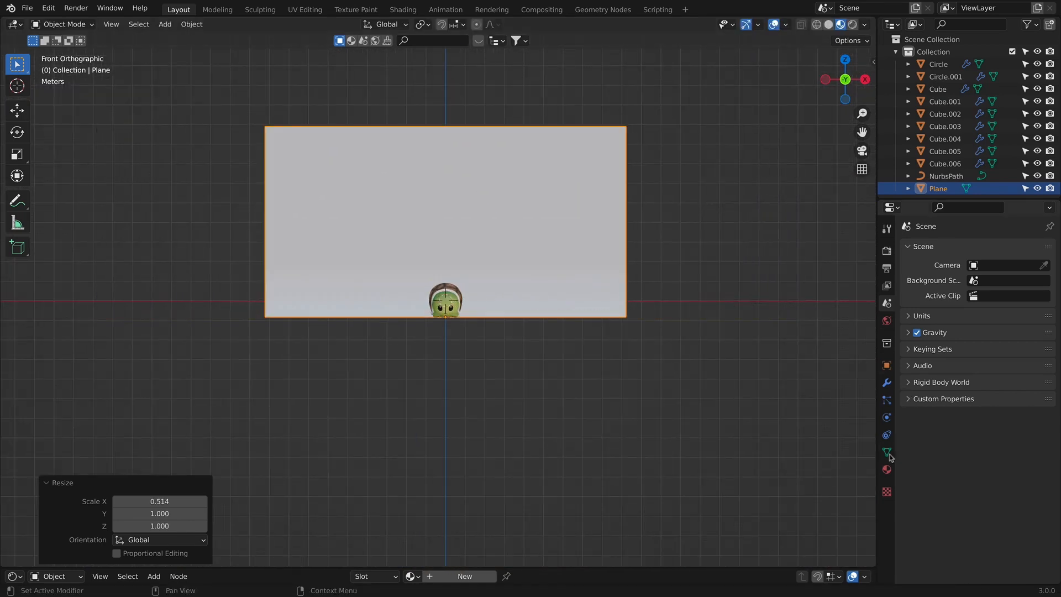
Step: Enlarge the backdrop uniformly by about 1.059
click(886, 469)
key(s)
key(x)
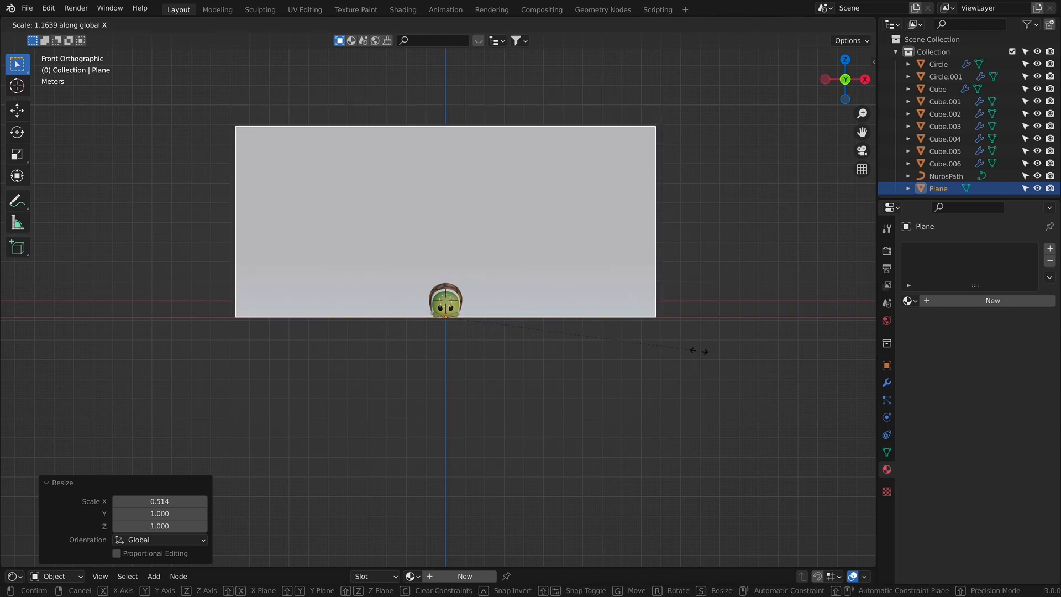
key(Escape)
key(s)
click(722, 346)
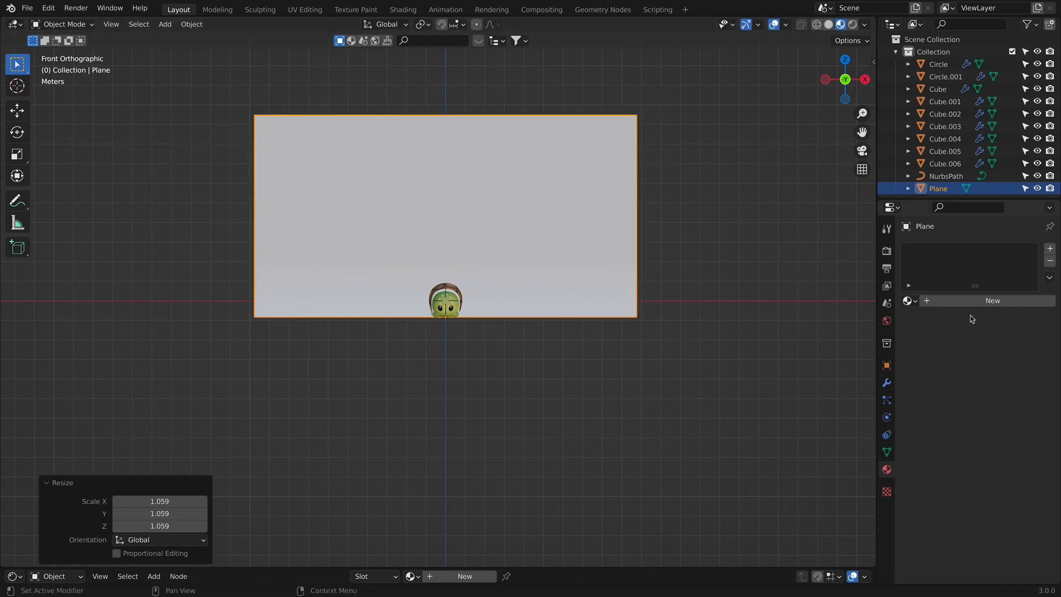
Step: Create a new material for the backdrop and give it a light green base color
click(971, 310)
click(999, 432)
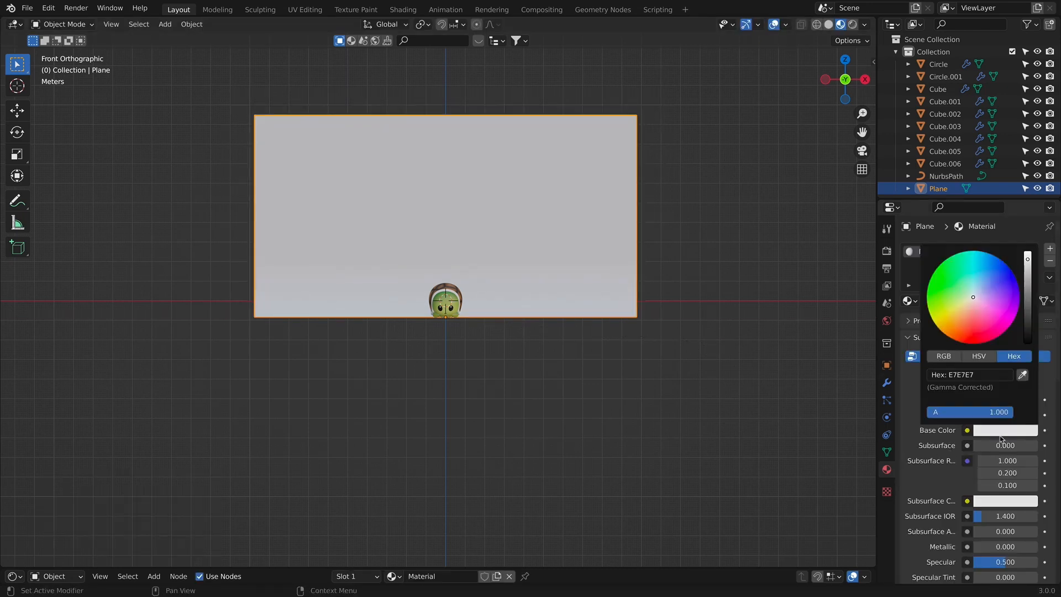
click(959, 290)
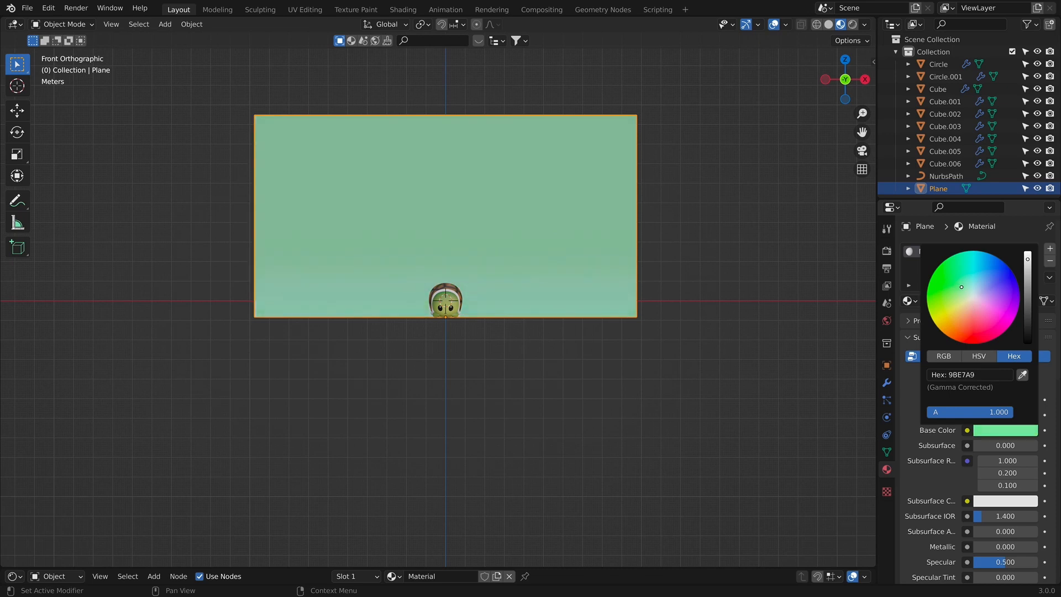
drag(959, 286, 959, 286)
Step: Add a mesh cube at the turtle's center and scale it down to about 0.406
middle_drag(527, 315, 450, 334)
scroll(521, 336, up, 3)
middle_drag(521, 336, 648, 326)
scroll(512, 361, up, 4)
key(KP_1)
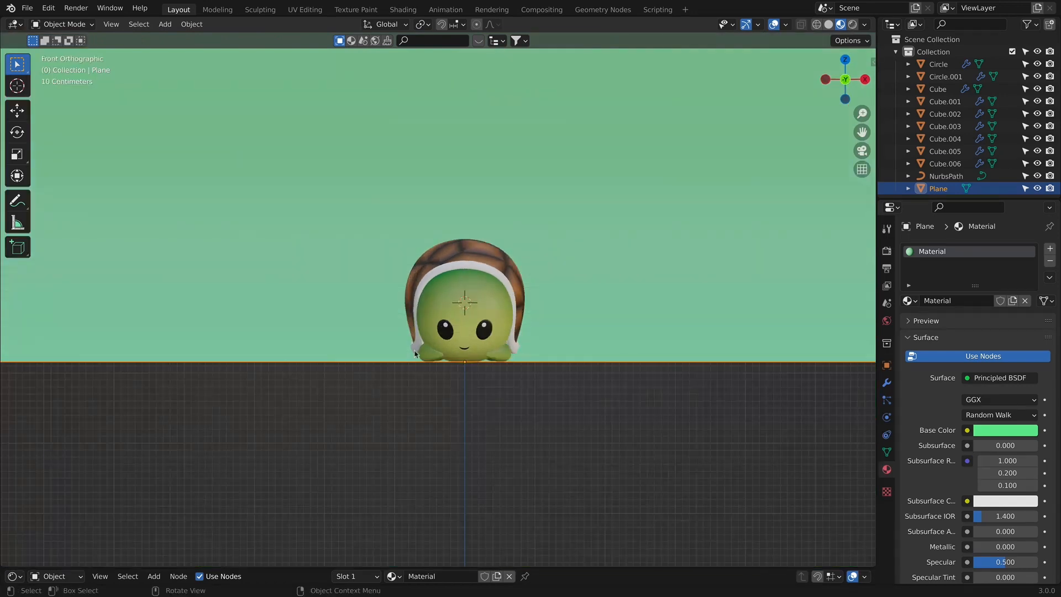
key(shift+a)
mouse_move(343, 346)
click(480, 359)
key(s)
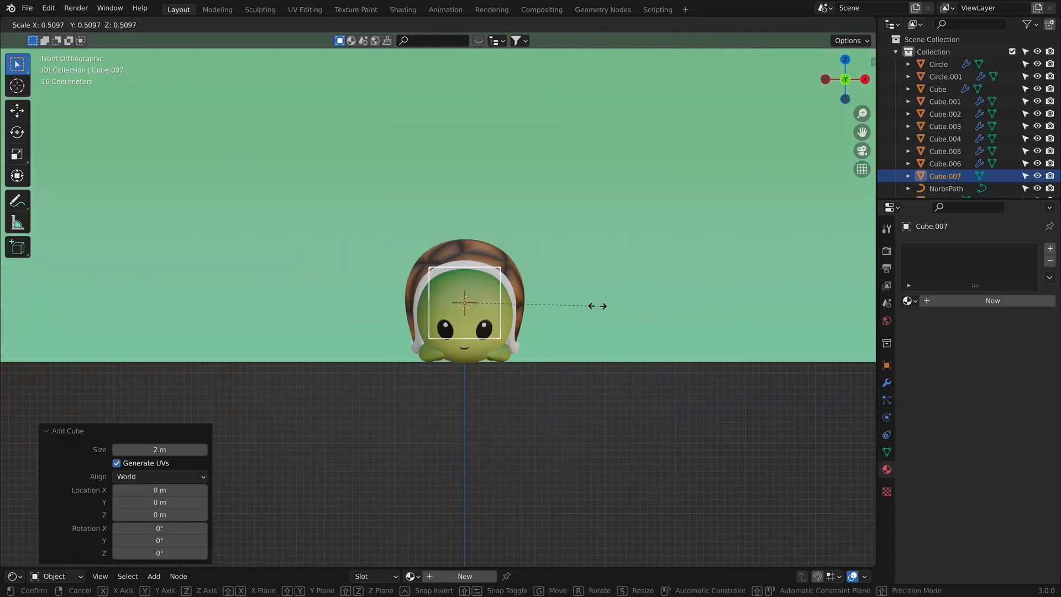
click(599, 327)
Step: Move the small cube about 2 m along negative Y so it sits in front of the turtle's face
key(KP_3)
key(g)
key(y)
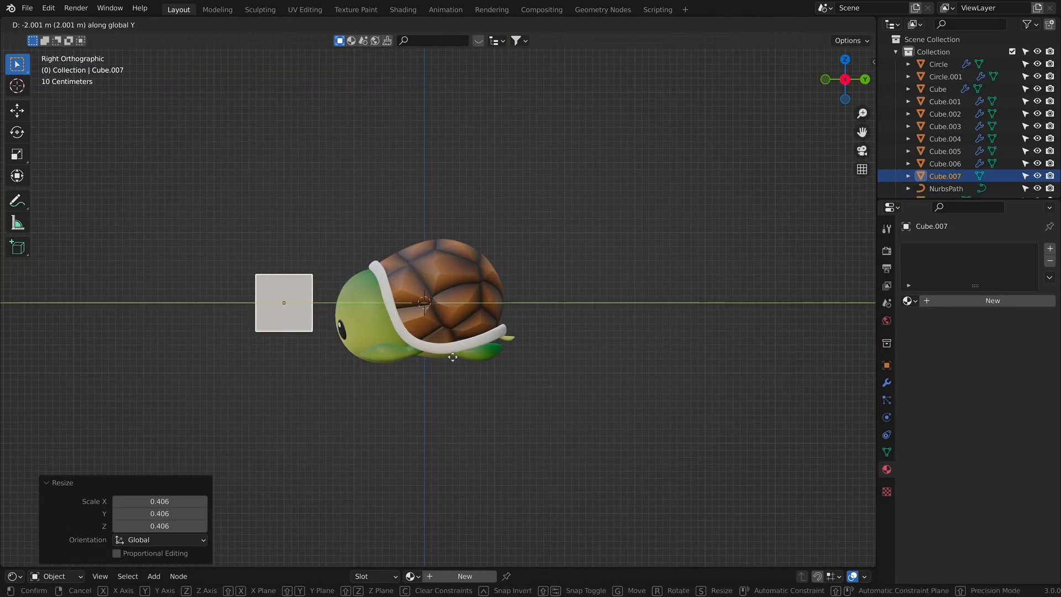
click(452, 329)
Step: Shrink the cube further to under half its size and lower it along Z to near the turtle's base
key(s)
click(395, 302)
key(g)
key(z)
click(399, 358)
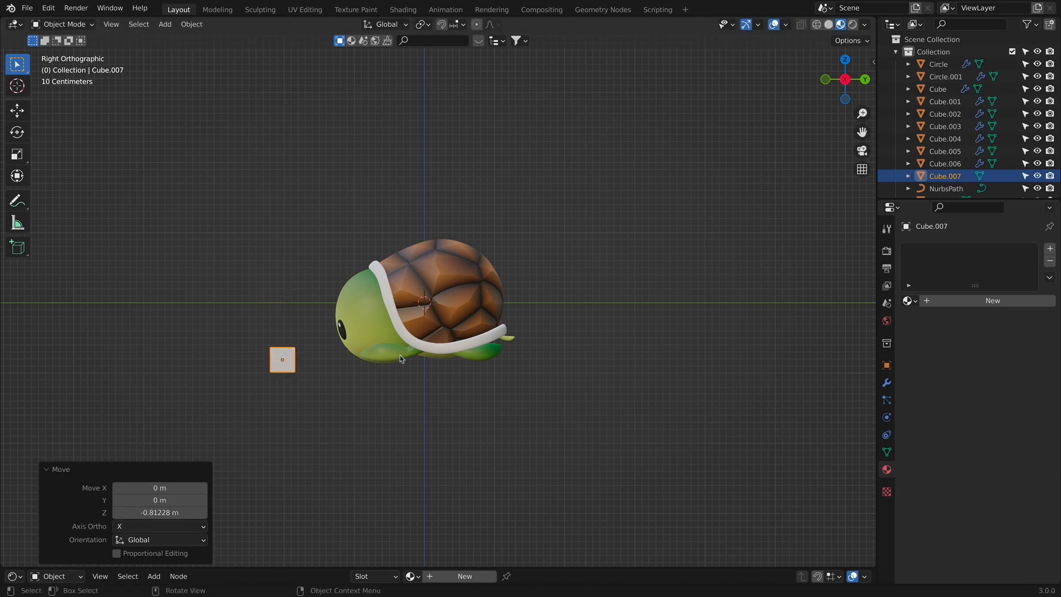
key(g)
key(z)
click(405, 347)
Step: Add a Subdivision Surface modifier to the small cube with 2 viewport levels
key(Tab)
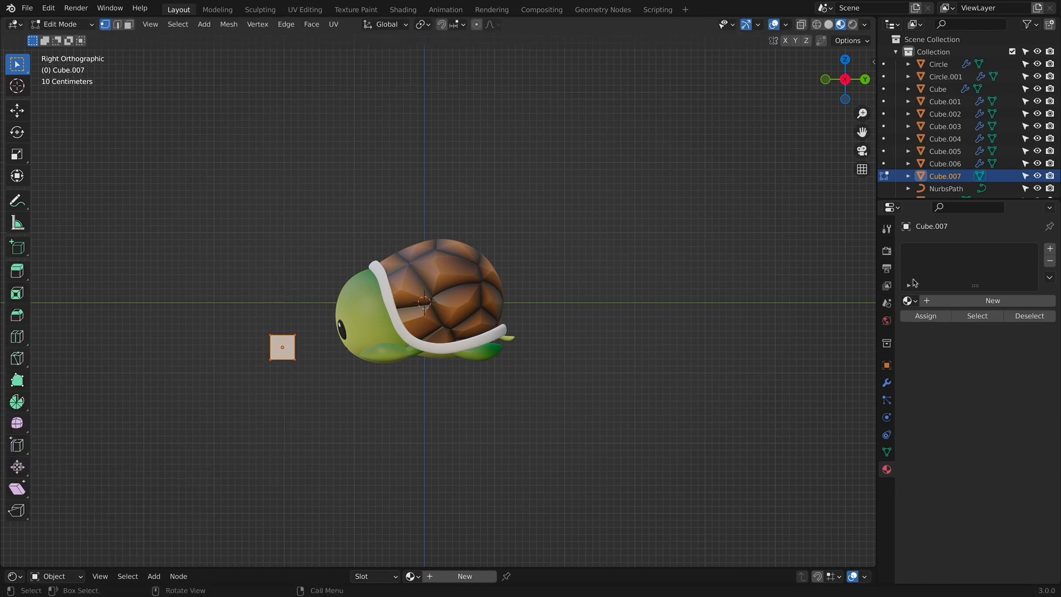
click(887, 382)
click(953, 250)
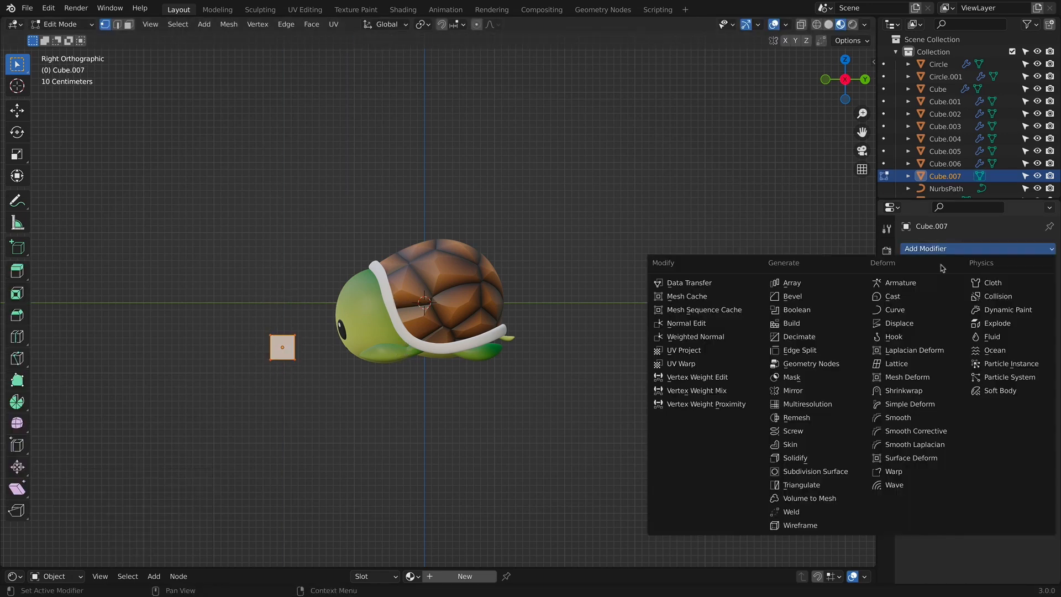
click(849, 464)
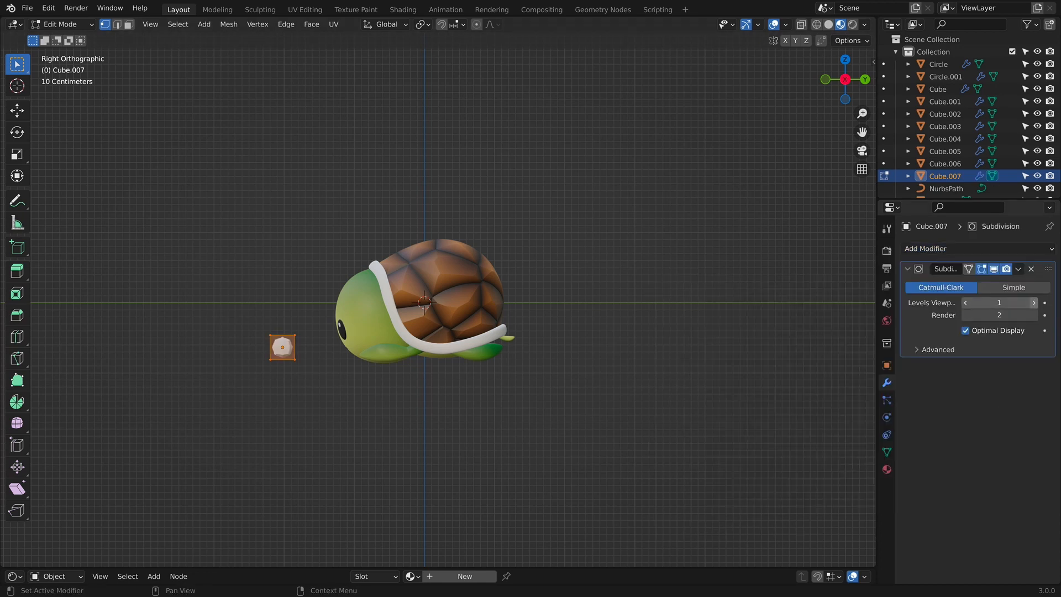
click(1033, 303)
Step: Extrude the small cube's top face up along Z twice, by about 0.178 m and 0.242 m
shift+middle_drag(701, 421, 839, 450)
middle_drag(514, 415, 579, 421)
drag(401, 338, 496, 374)
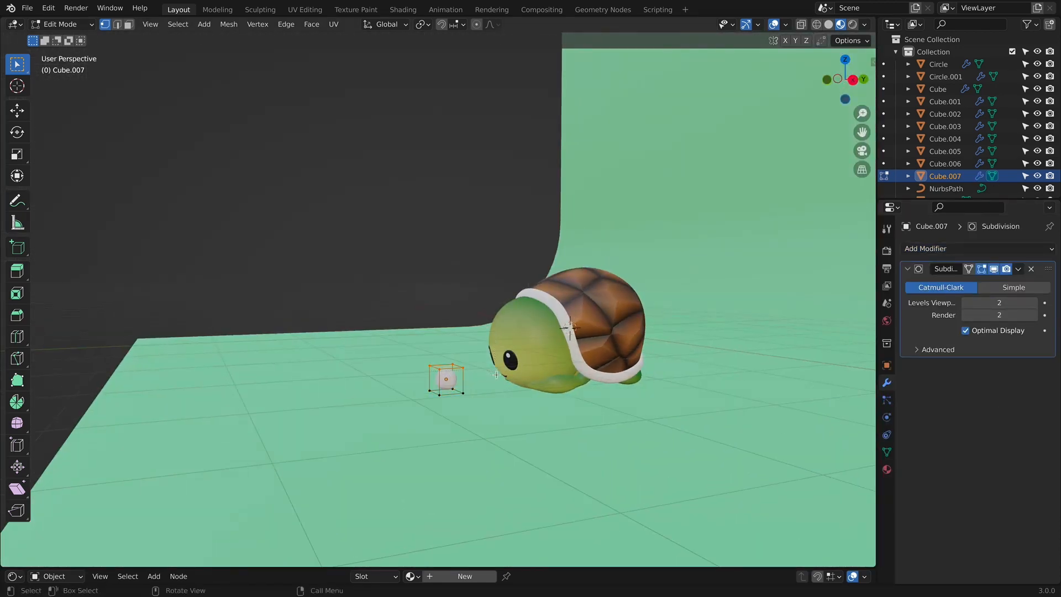
key(e)
key(z)
key(z)
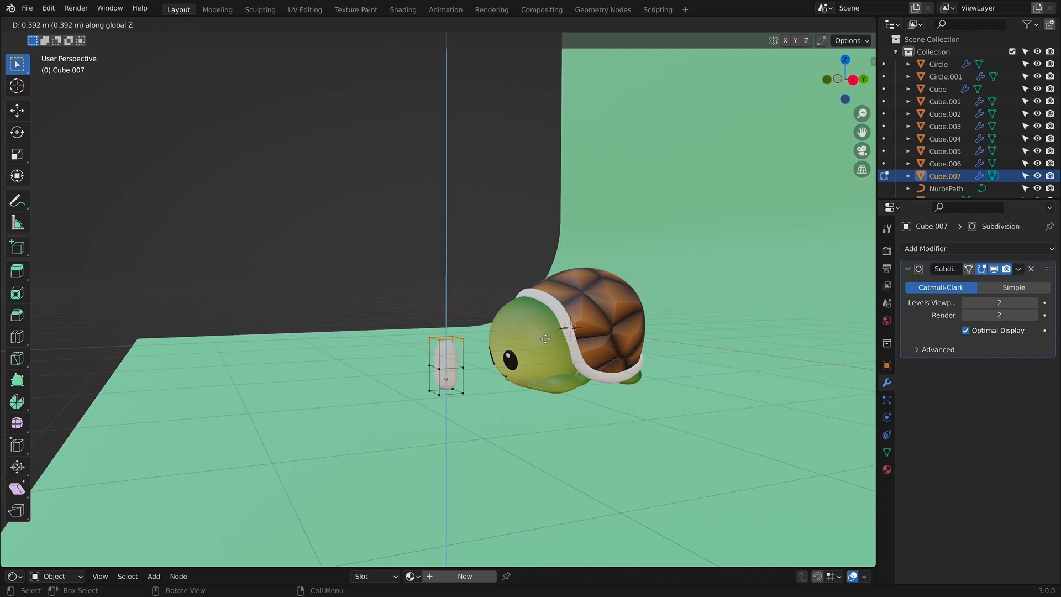
click(545, 353)
key(g)
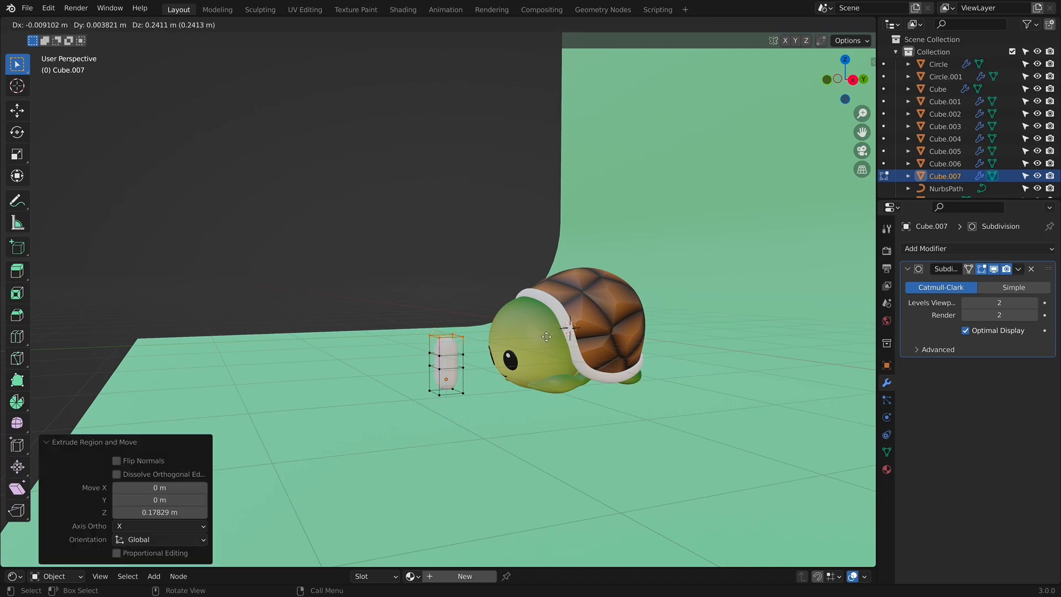
key(z)
click(547, 336)
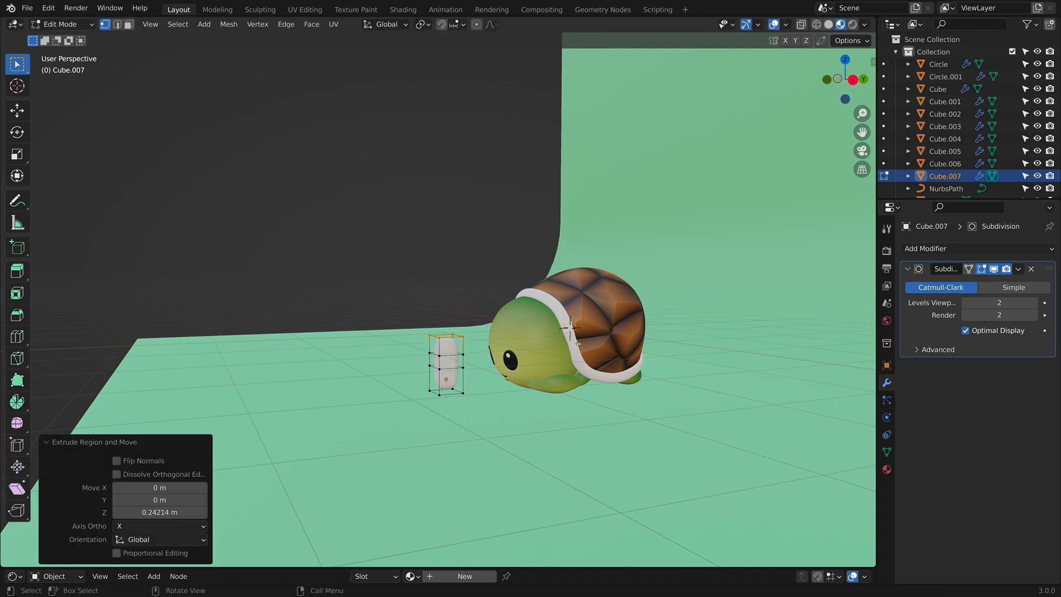
Step: Flare the top of the small post by scaling it about 1.73 with smooth proportional editing
key(s)
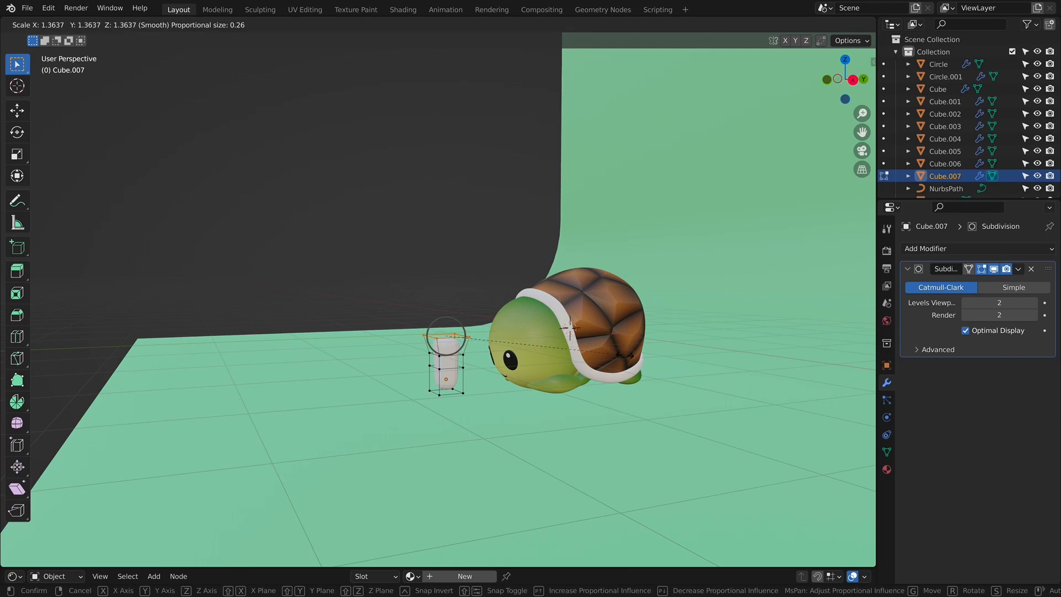
scroll(630, 355, down, 8)
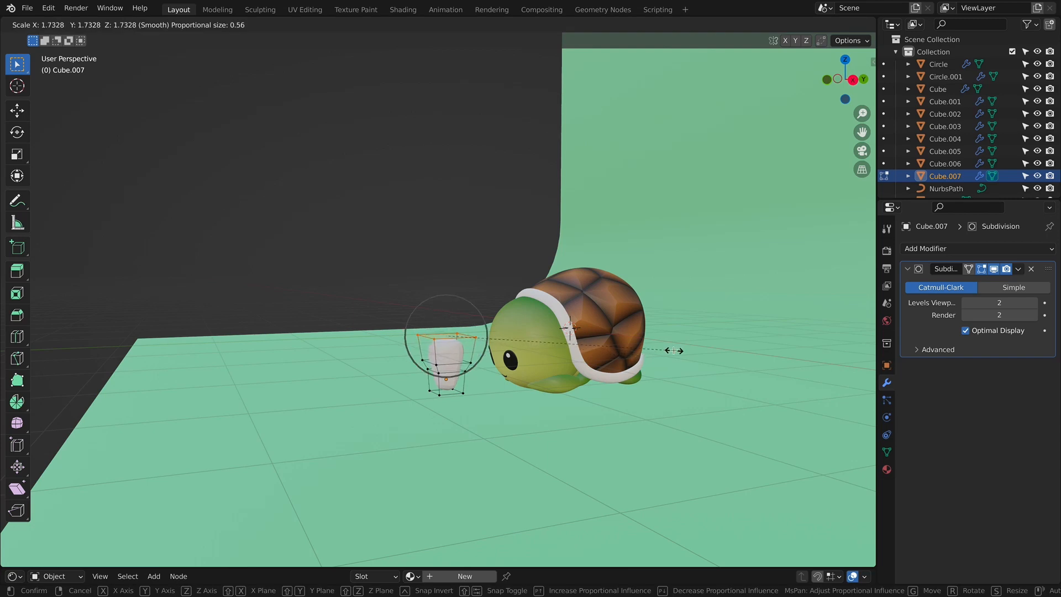
click(673, 351)
Step: Lower the tapered post about 0.19 m along Z onto the ground and shade it smooth
key(Tab)
key(g)
key(z)
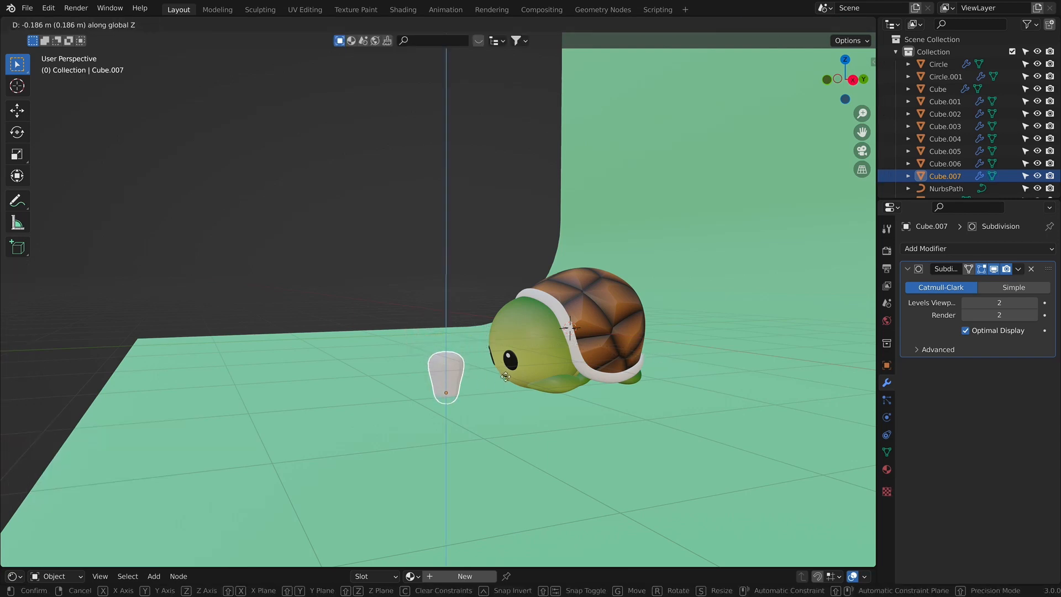
click(502, 378)
key(Tab)
key(Tab)
right_click(454, 365)
click(454, 365)
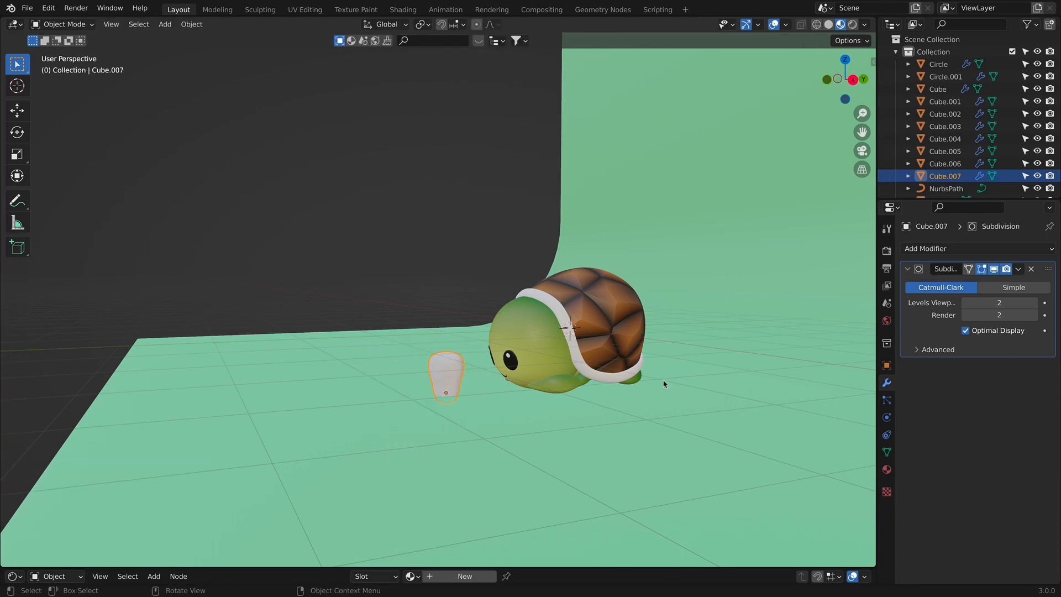
Step: Scale the tapered post down to about 0.594 and lower it about 0.029 m along Z
key(s)
click(573, 371)
key(g)
key(z)
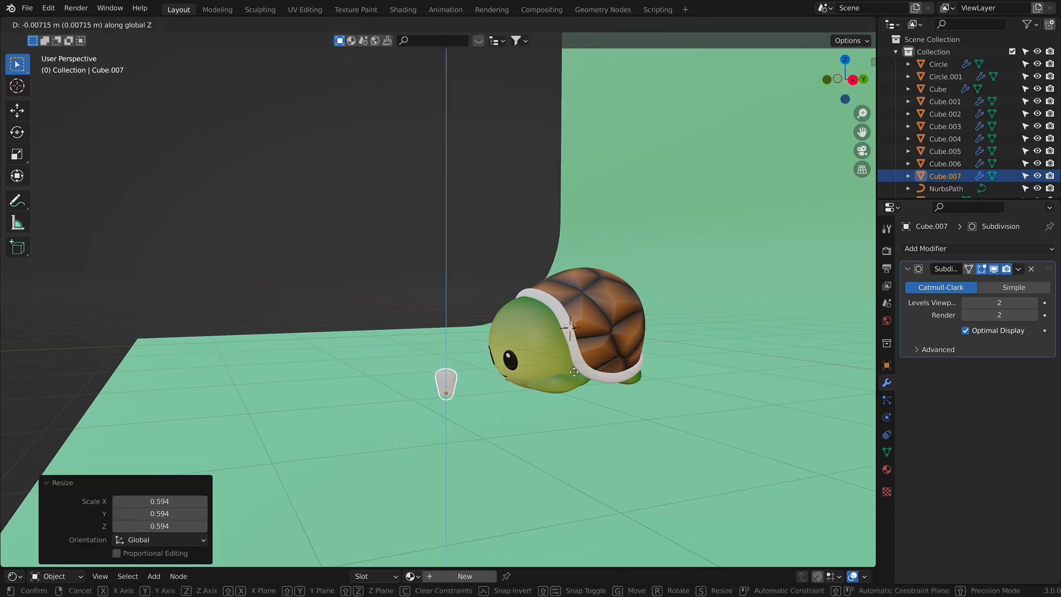
click(575, 376)
Step: Raise the tapered post's subdivision viewport levels to 3
middle_drag(575, 375, 706, 409)
scroll(675, 388, up, 2)
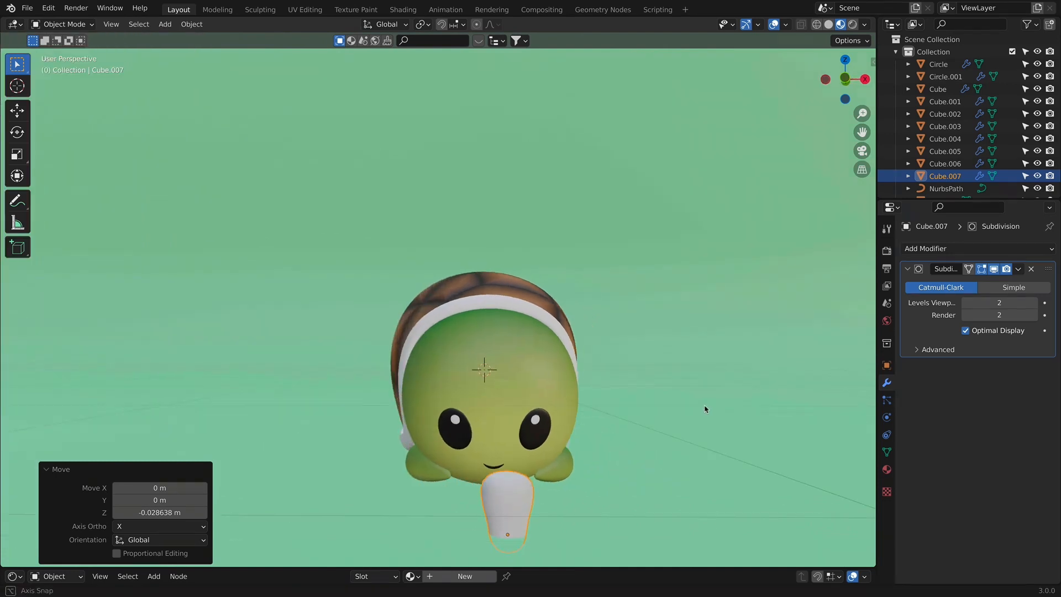
key(KP_1)
scroll(702, 410, up, 2)
key(KP_3)
scroll(558, 471, down, 1)
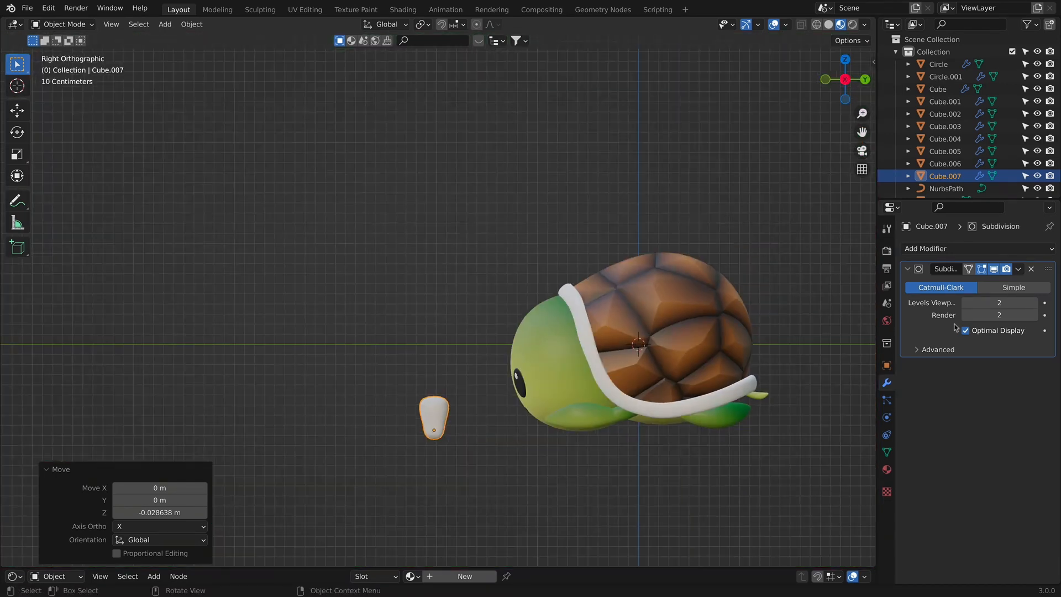
click(1033, 302)
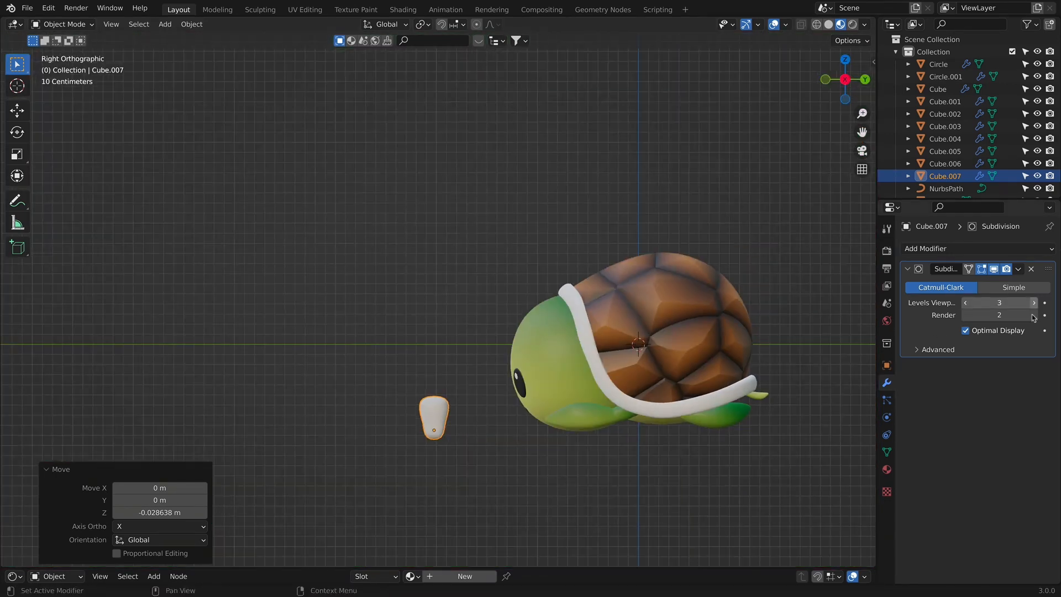
Step: Give the tapered post a new material with dark green base color 1D6B2B and roughness 0.89
click(887, 469)
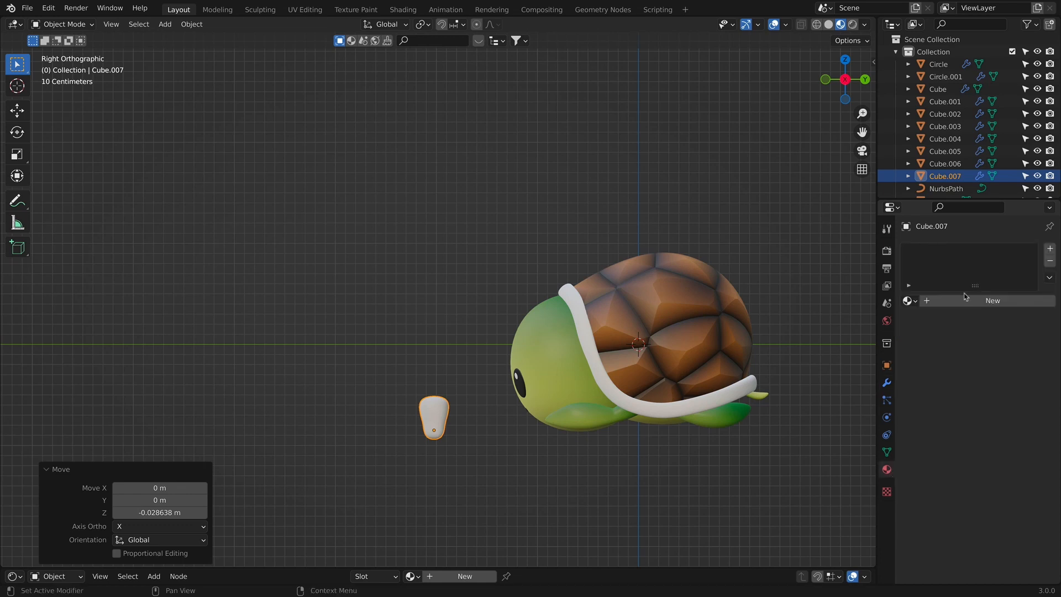
click(966, 300)
click(993, 431)
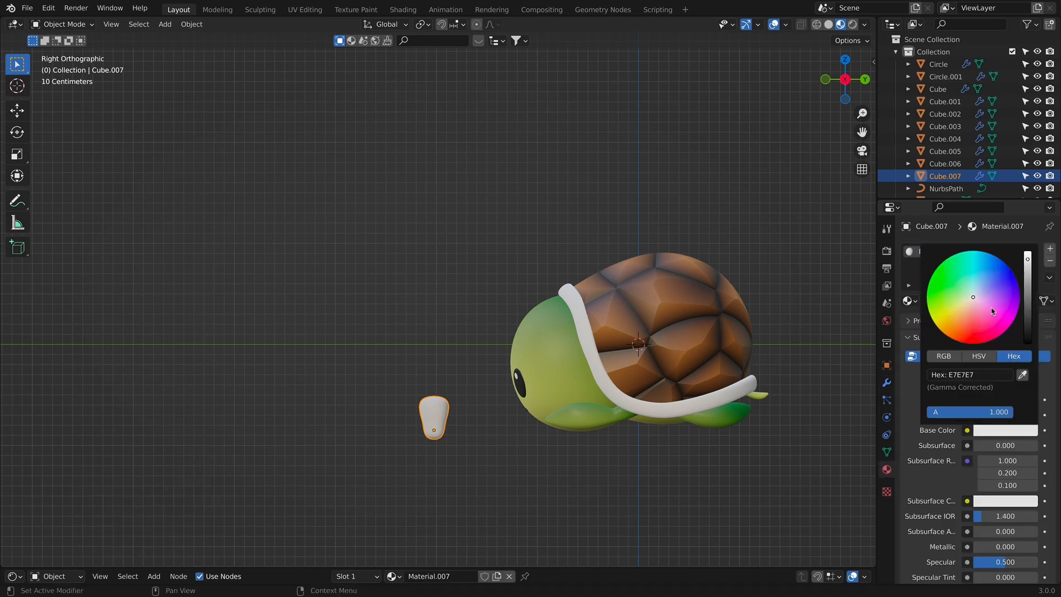
click(941, 288)
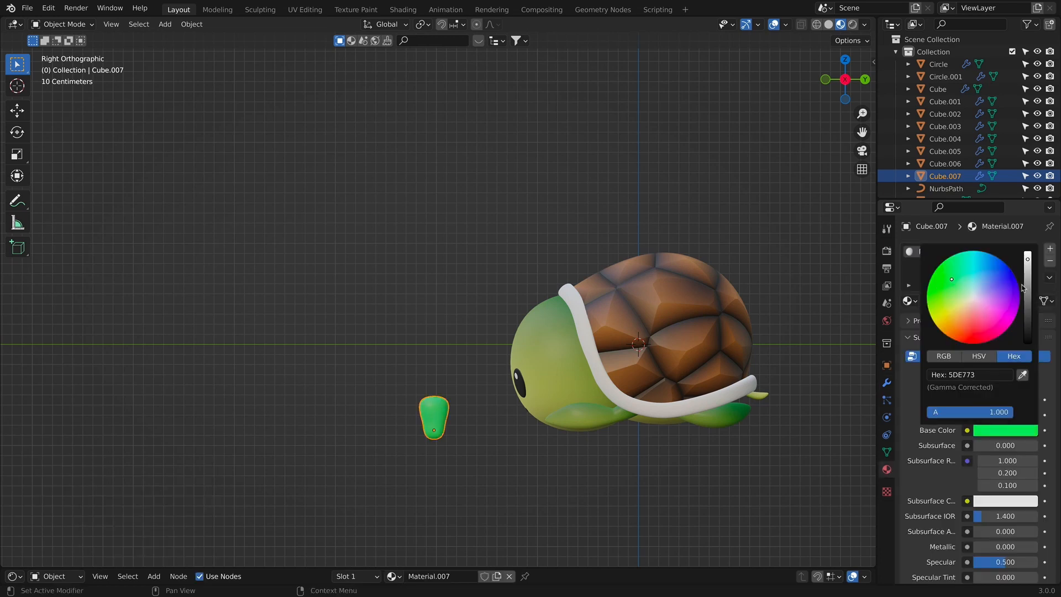
scroll(957, 287, down, 10)
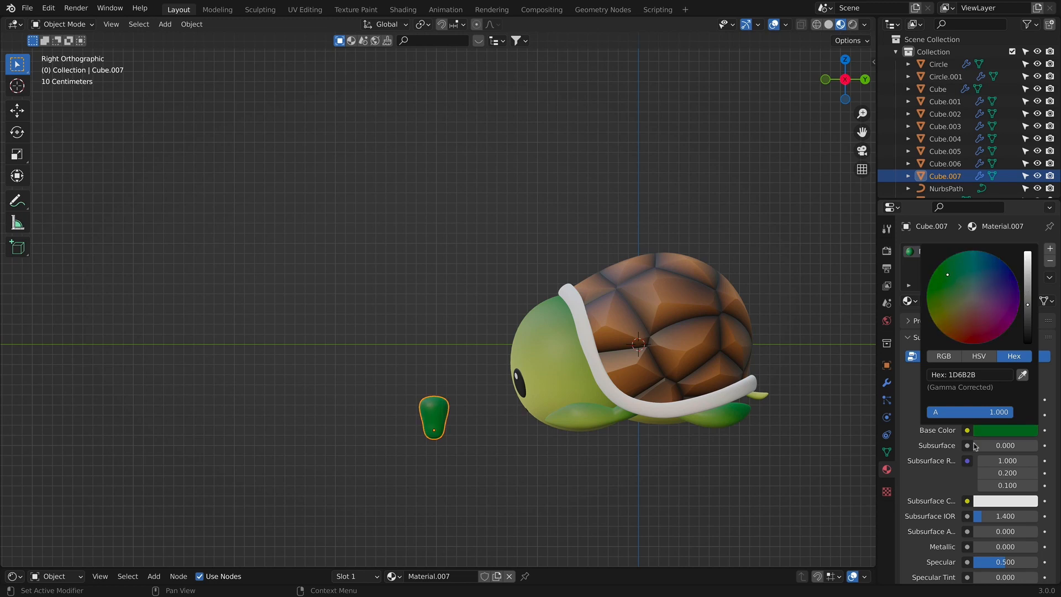
scroll(972, 486, down, 4)
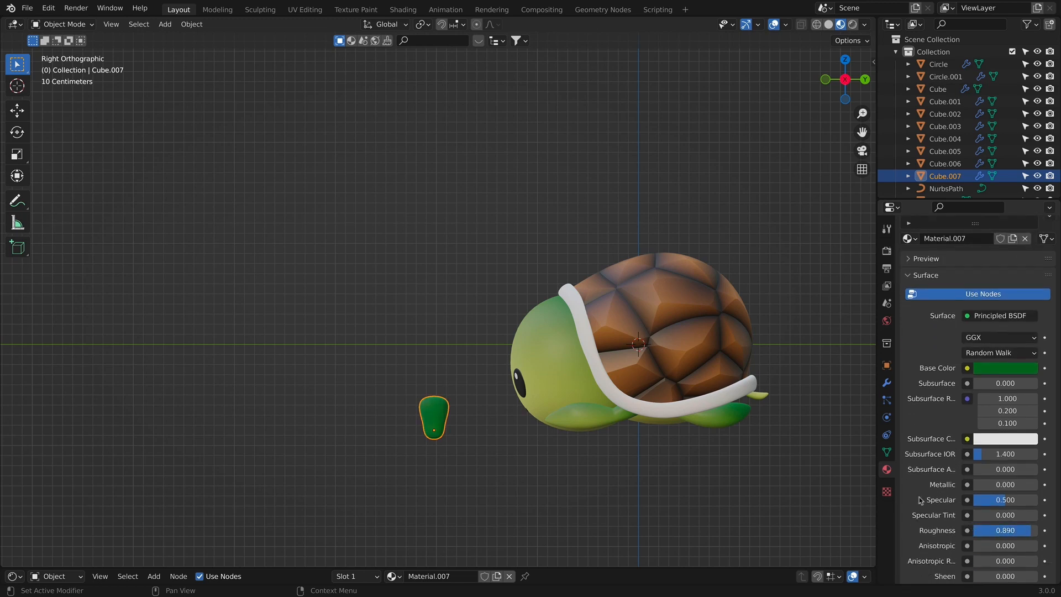
scroll(603, 444, down, 4)
middle_drag(575, 433, 702, 435)
click(638, 413)
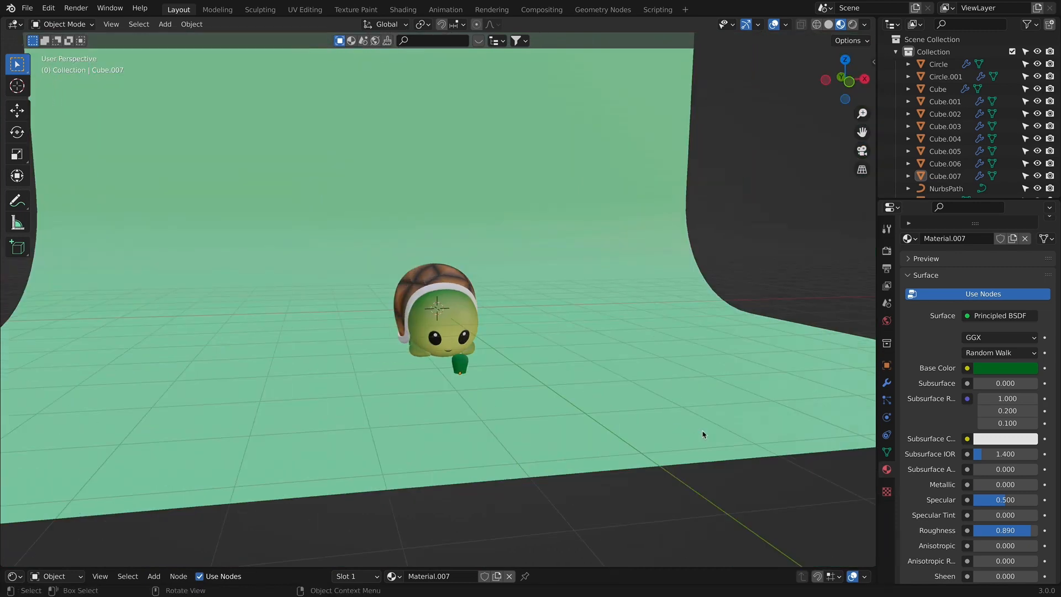
Step: Add a point light at the world origin
key(KP_1)
key(shift+a)
mouse_move(405, 285)
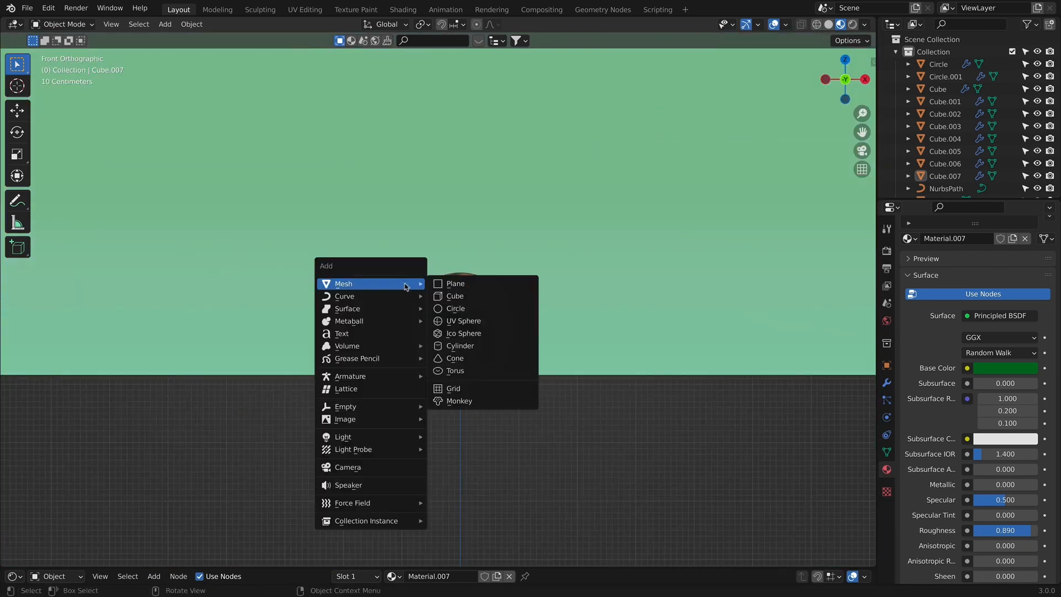
mouse_move(375, 441)
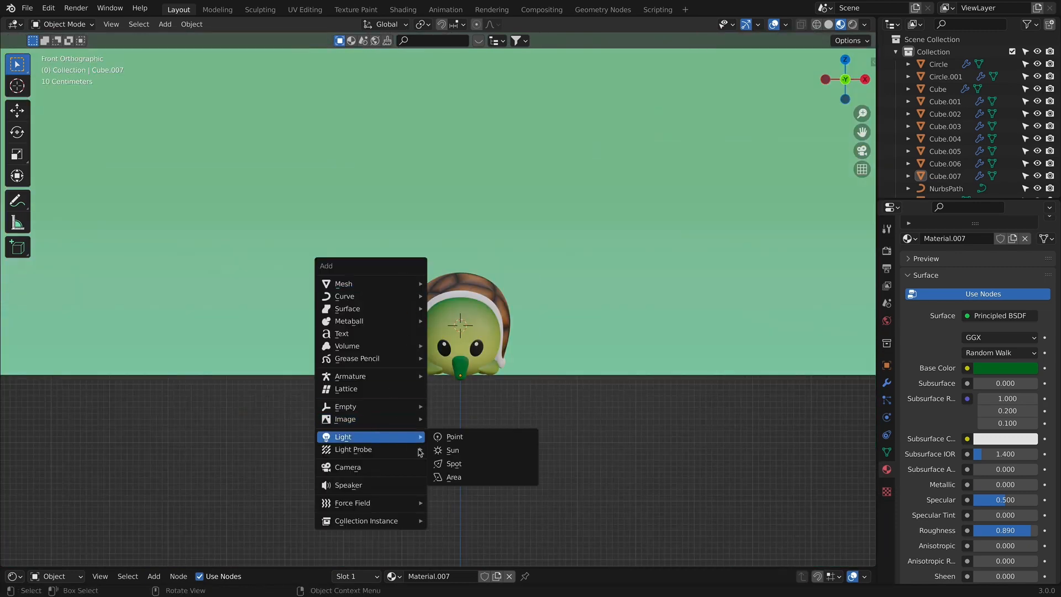
click(461, 436)
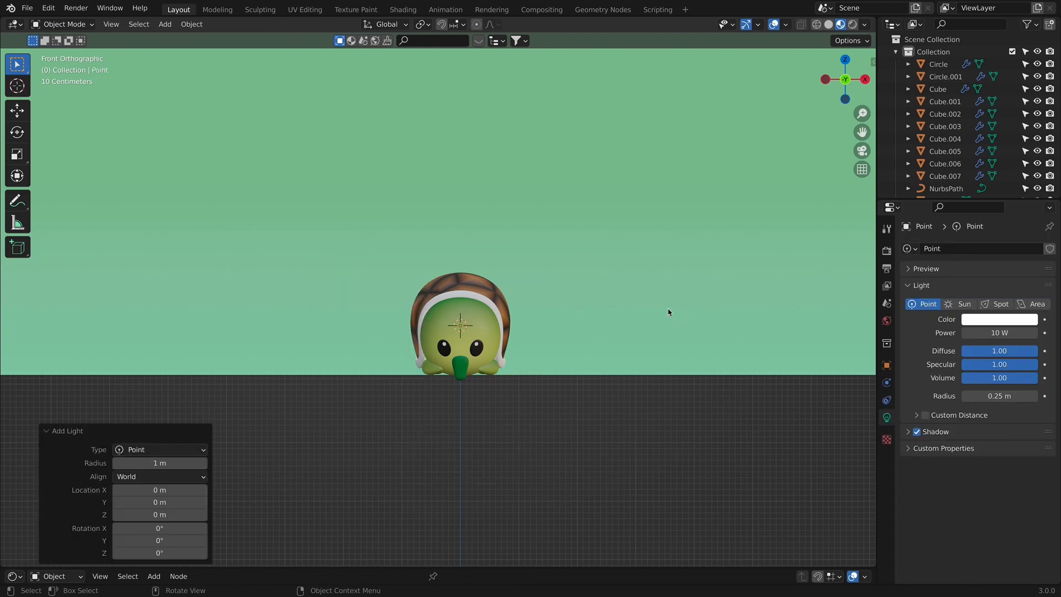
Step: Move the point light about -2.01 m along Y and raise it about 0.18 m along Z, above the small post
key(KP_3)
key(g)
key(y)
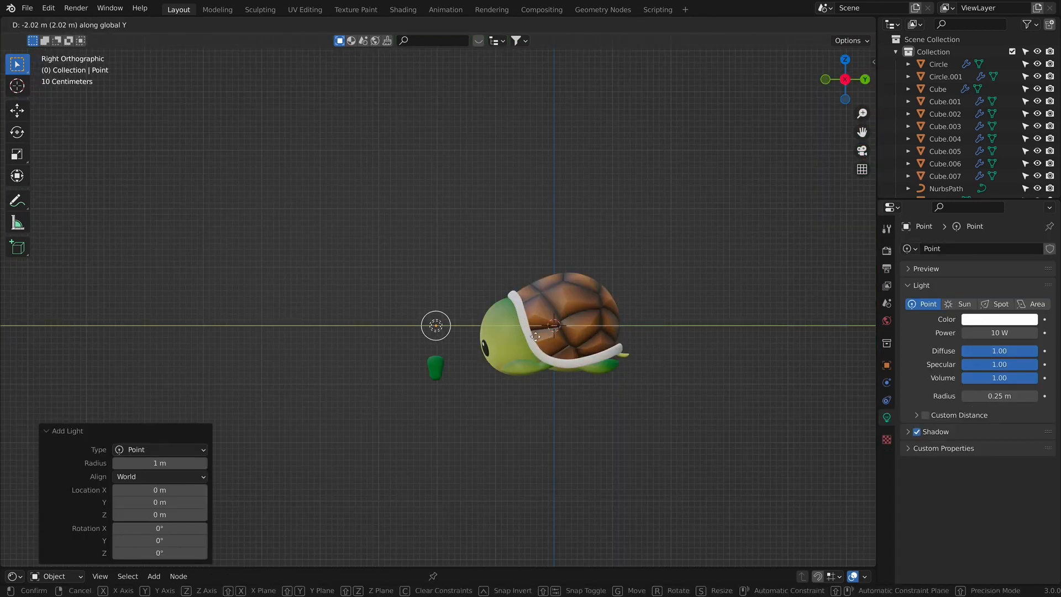
click(526, 337)
key(g)
key(z)
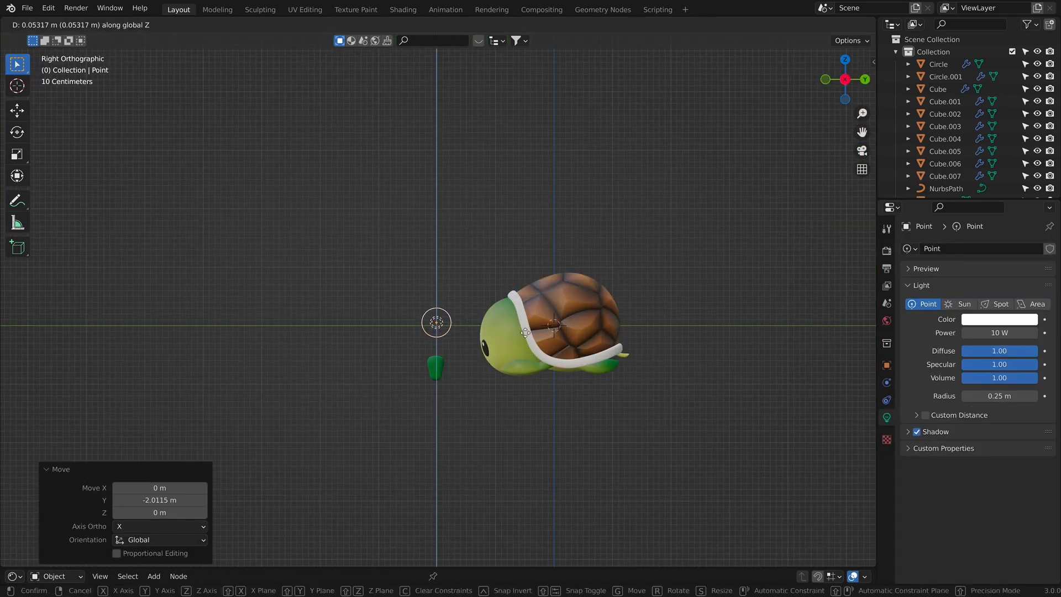
click(527, 340)
key(KP_1)
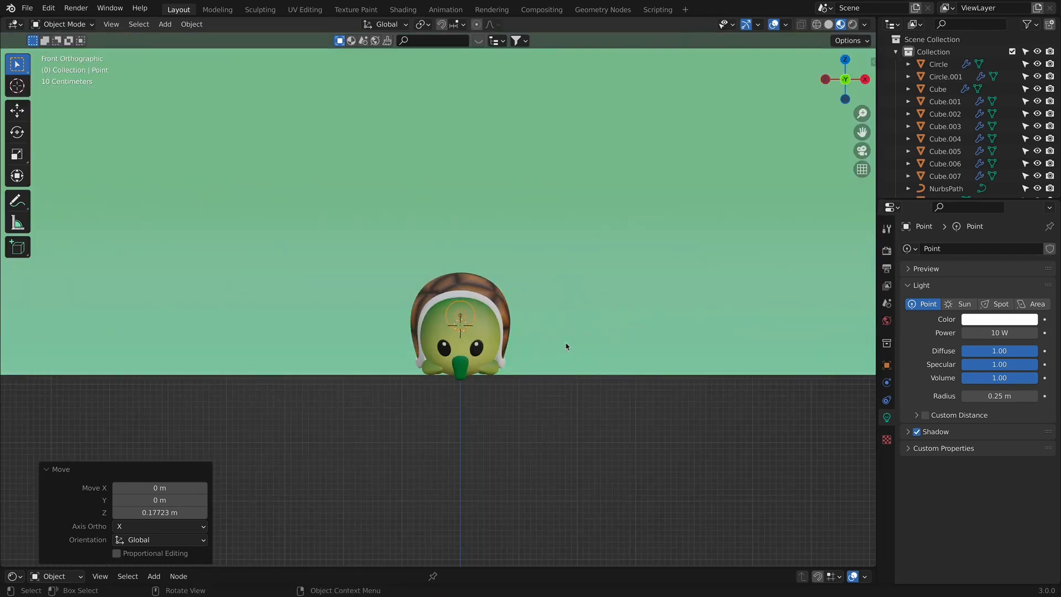
Step: Set the point light's power to 50 W and its color to pale yellow F4FFB5
click(1002, 333)
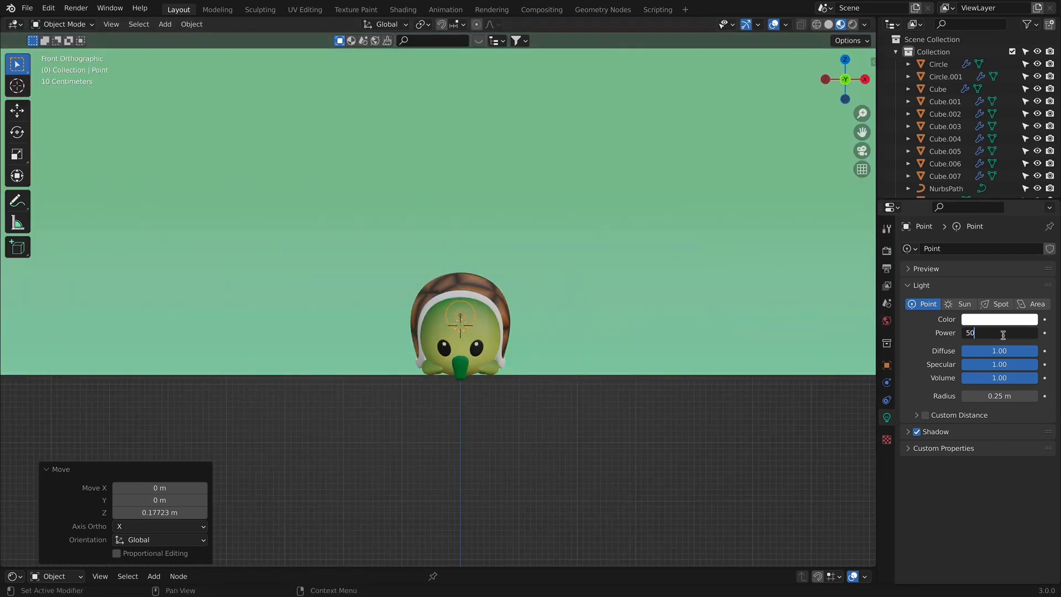
key(Return)
click(995, 320)
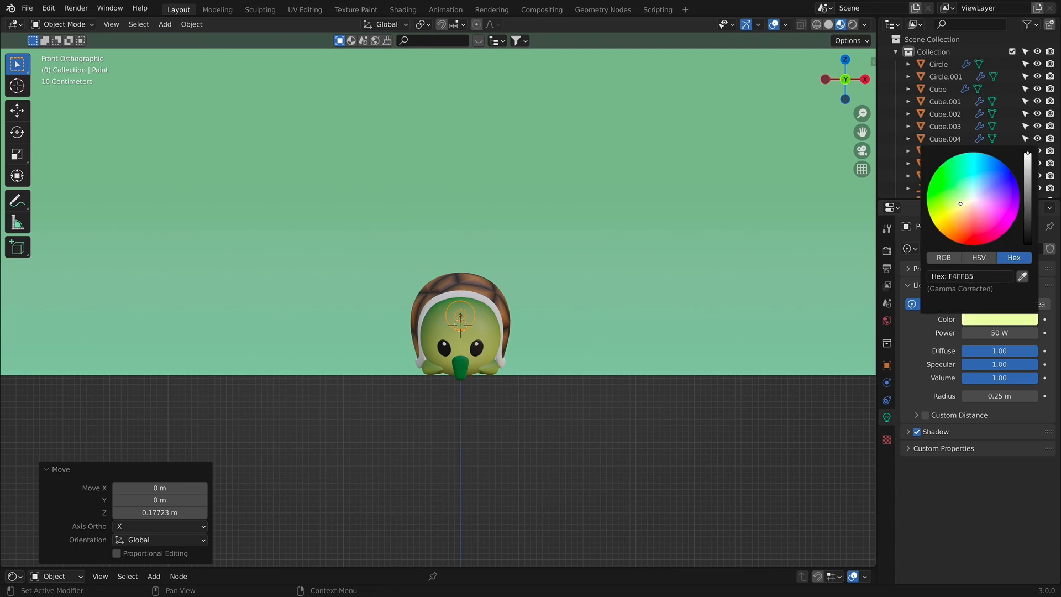
Step: Switch the viewport to rendered shading and view the lit turtle and post from an angle
click(852, 24)
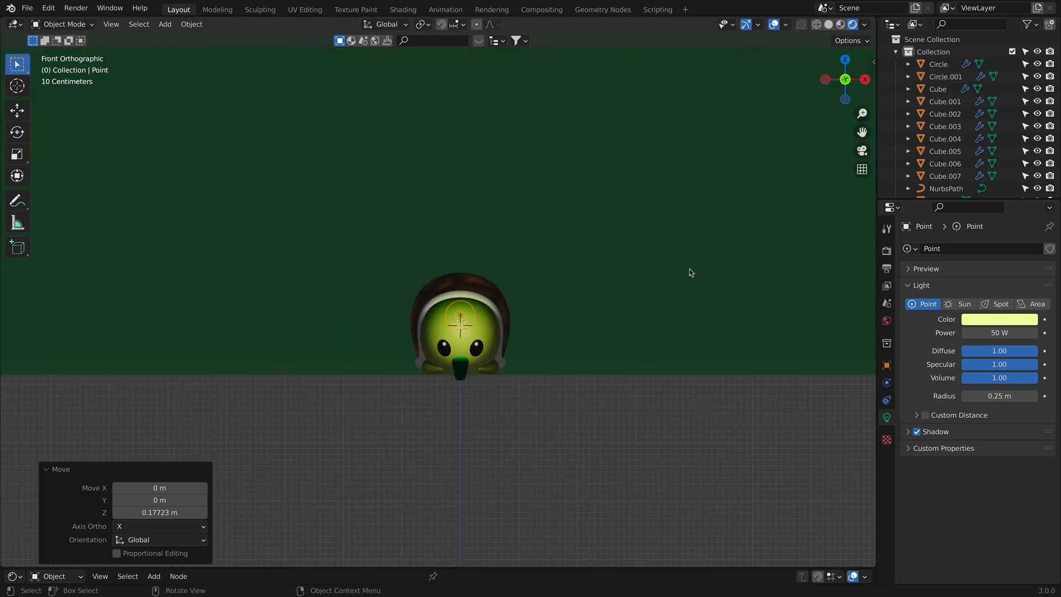
mouse_move(689, 270)
middle_down()
mouse_move(454, 423)
mouse_move(434, 422)
middle_up()
scroll(554, 351, up, 2)
middle_drag(556, 354, 580, 345)
Step: Move the small green post about 0.25 m along Y
click(454, 401)
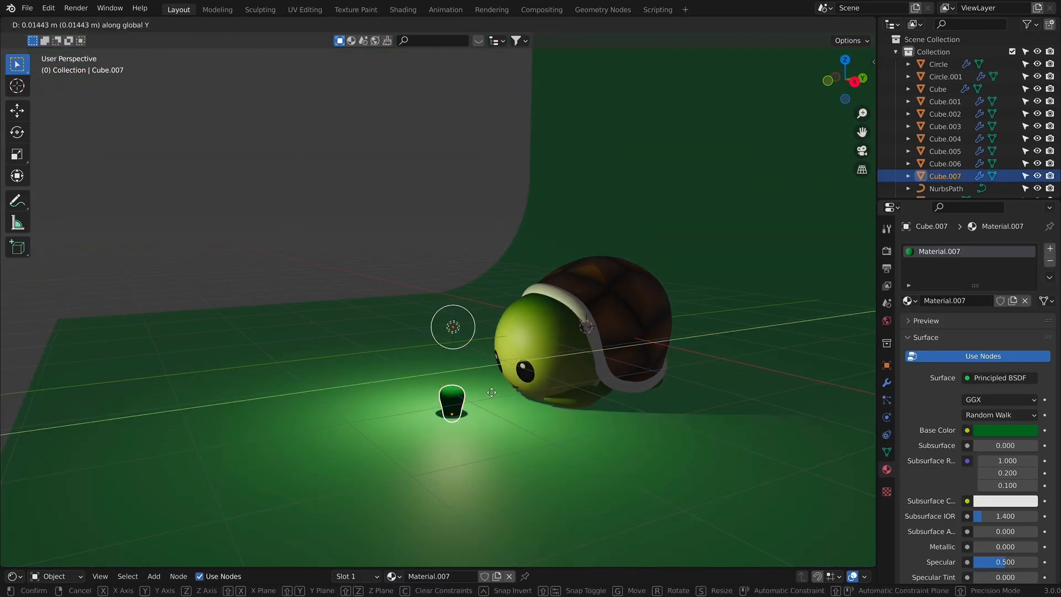
key(g)
key(y)
click(472, 342)
Step: Lower the point light about 0.36 m along Z, closer to the post
key(KP_1)
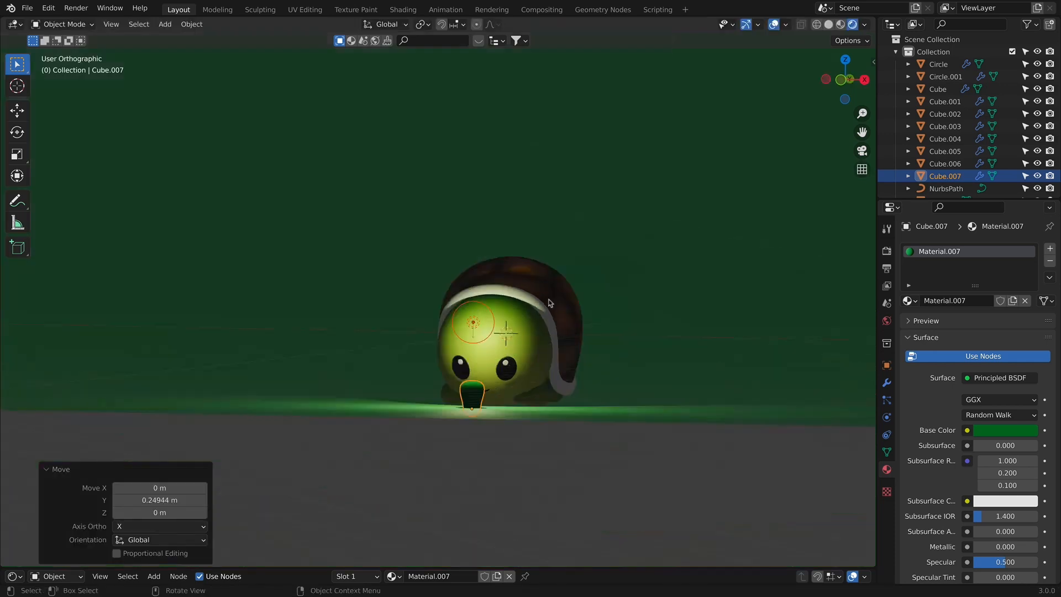
key(KP_3)
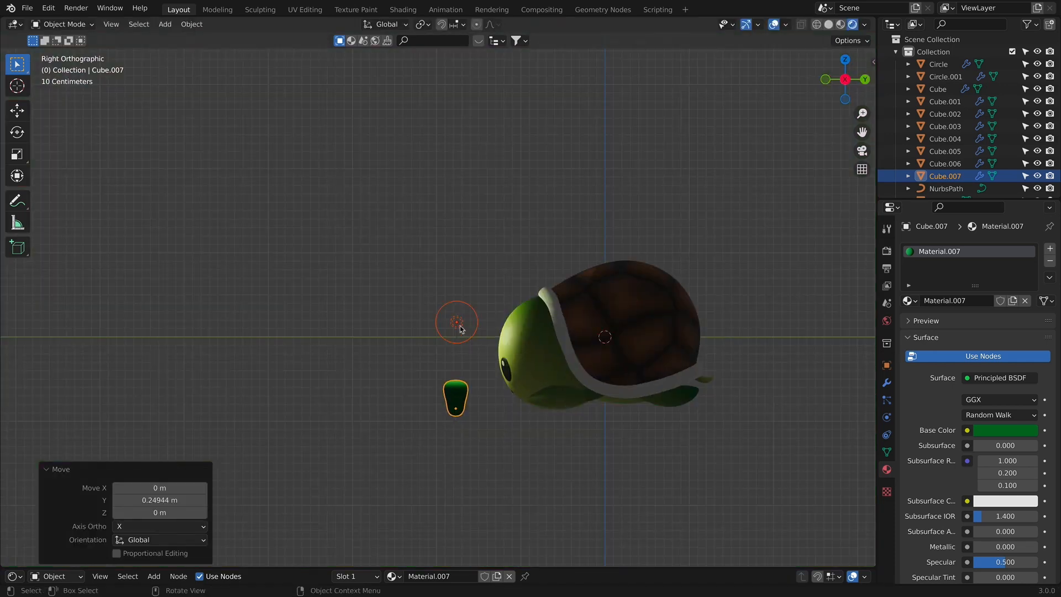
click(458, 323)
key(g)
key(z)
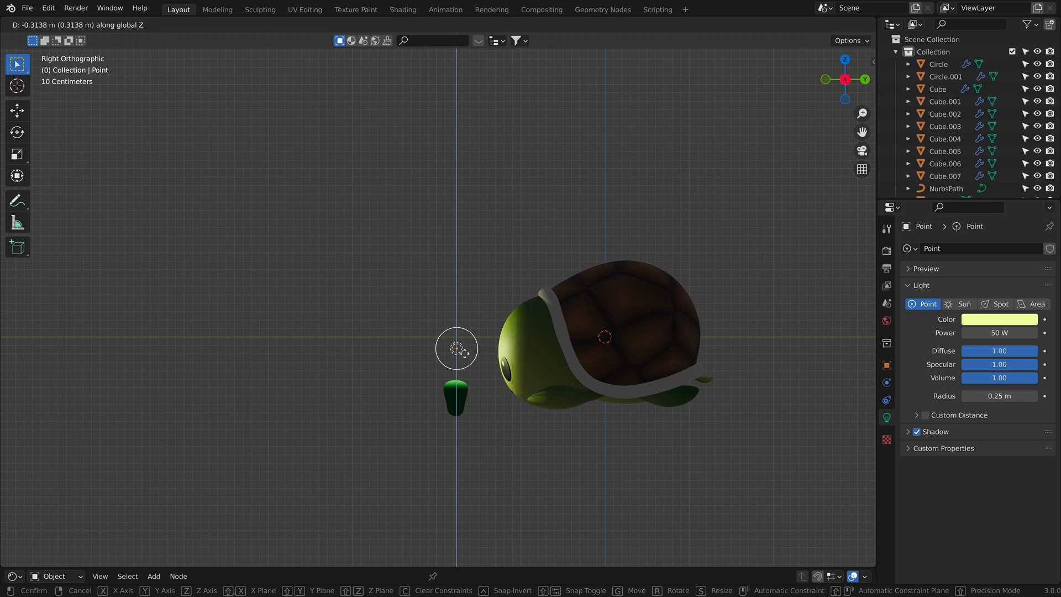
click(459, 354)
Step: Change the scene's render engine to Cycles
middle_drag(480, 369, 703, 415)
key(KP_1)
scroll(499, 263, down, 5)
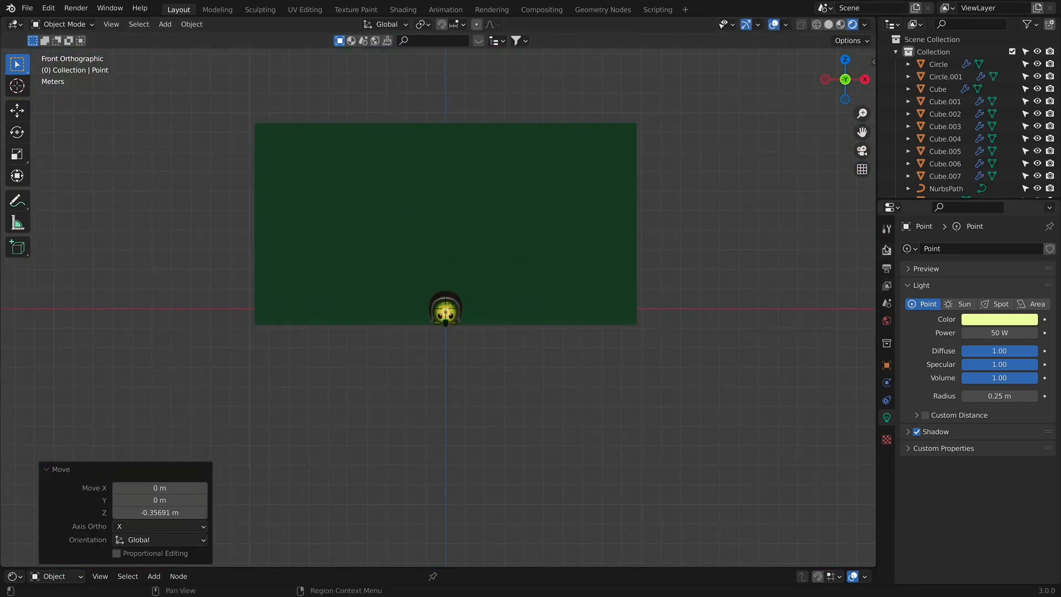
click(886, 250)
click(986, 251)
click(984, 246)
click(983, 247)
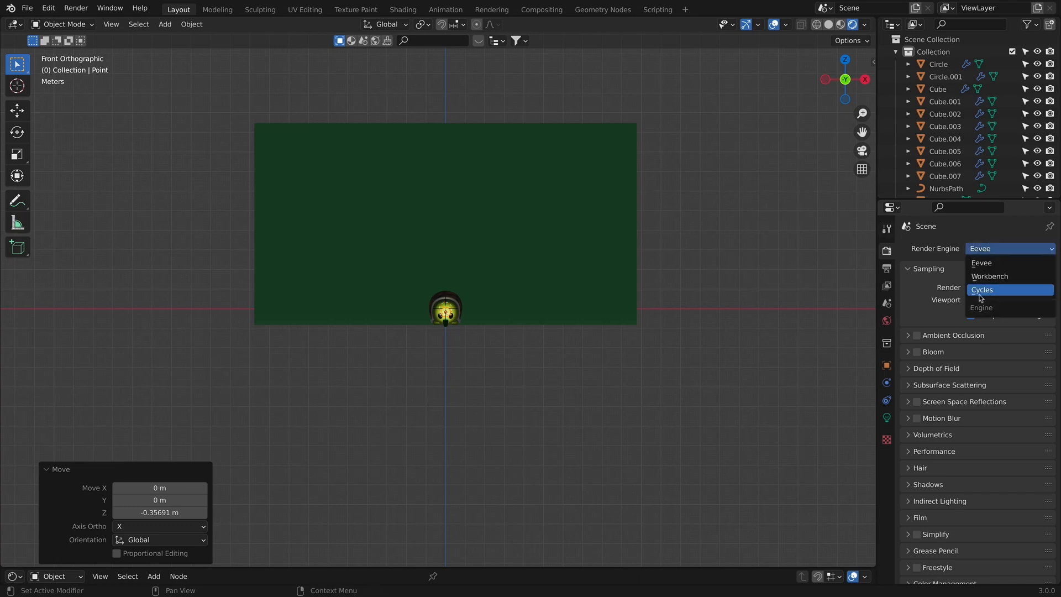
click(981, 290)
scroll(552, 309, up, 3)
middle_drag(553, 310, 536, 411)
scroll(592, 374, up, 4)
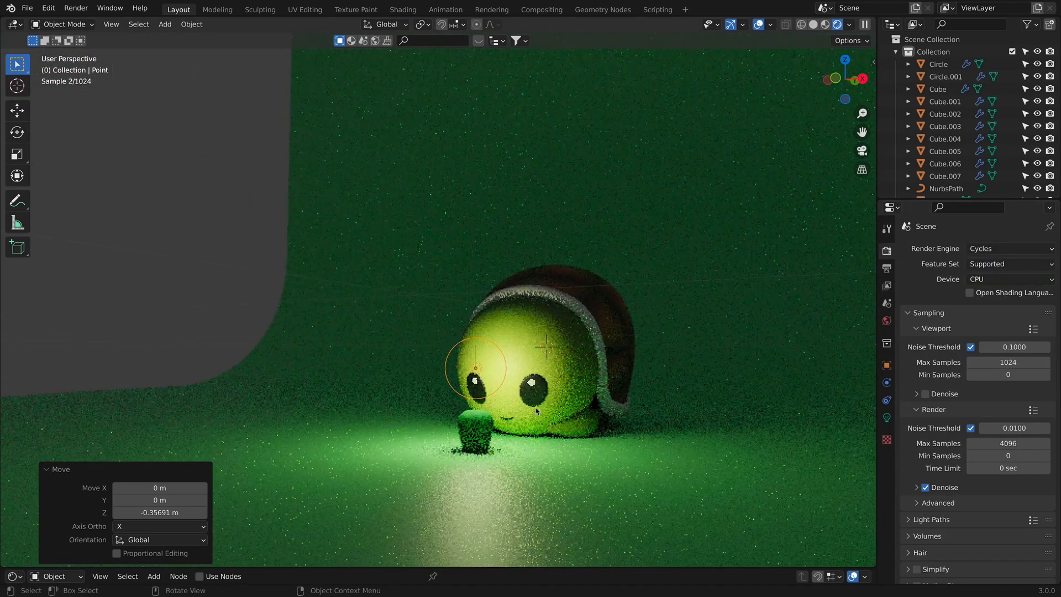
Step: Add an area light and raise it about 4.9 m along Z above the turtle
key(KP_1)
key(shift+a)
mouse_move(392, 239)
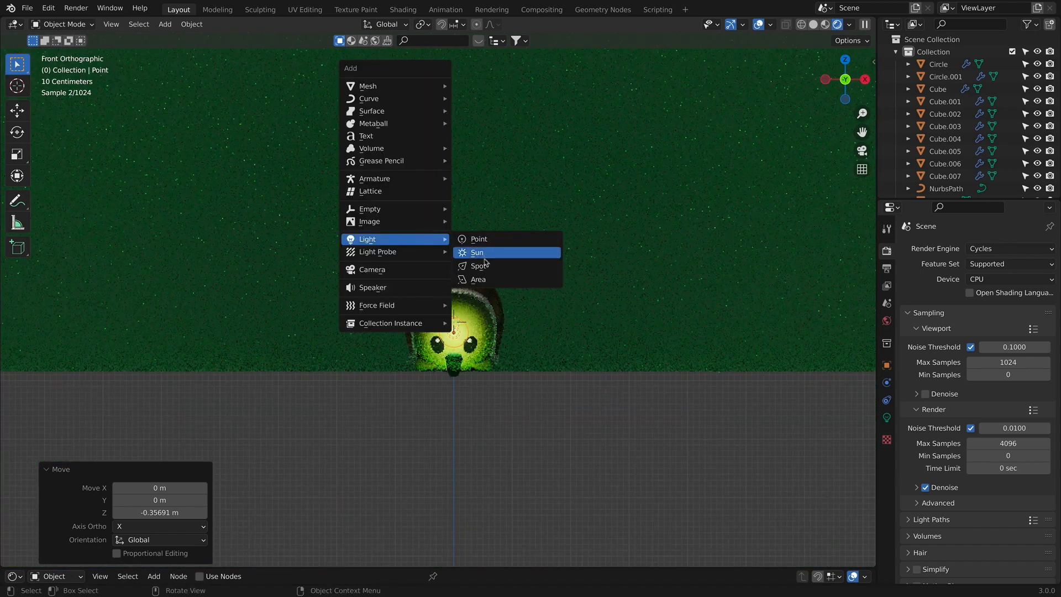
click(483, 280)
key(g)
key(z)
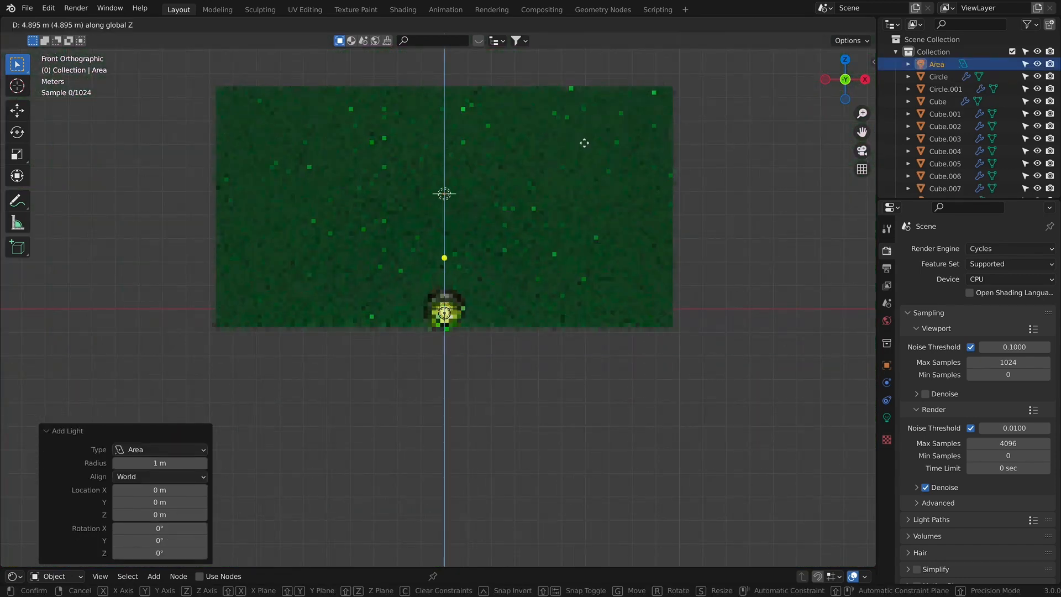
click(584, 142)
Step: Scale the area light to about 4.685 and set its power to 1000 W
key(s)
click(495, 186)
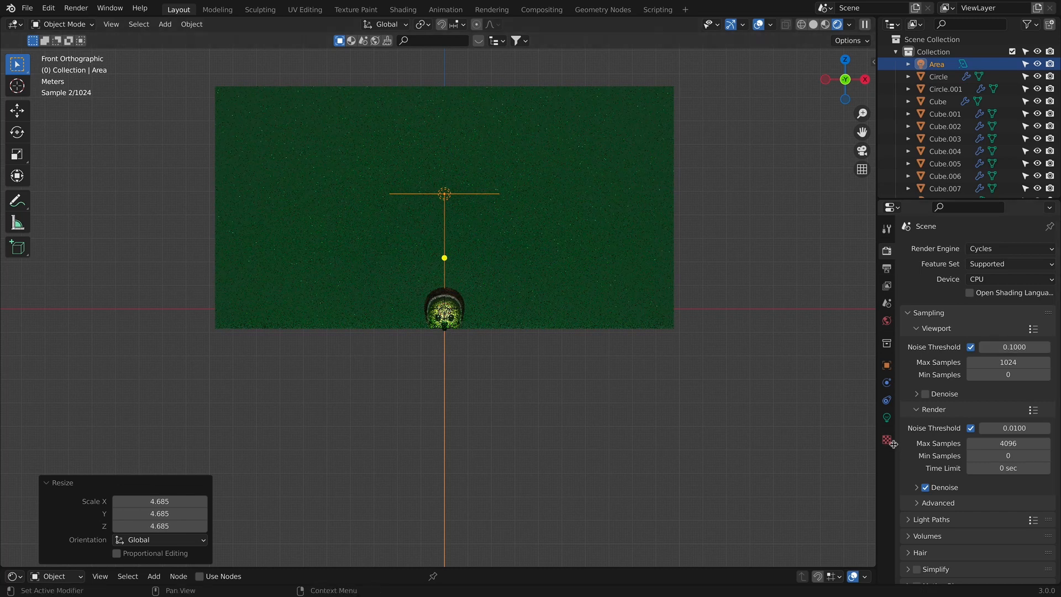
click(886, 418)
double_click(1001, 333)
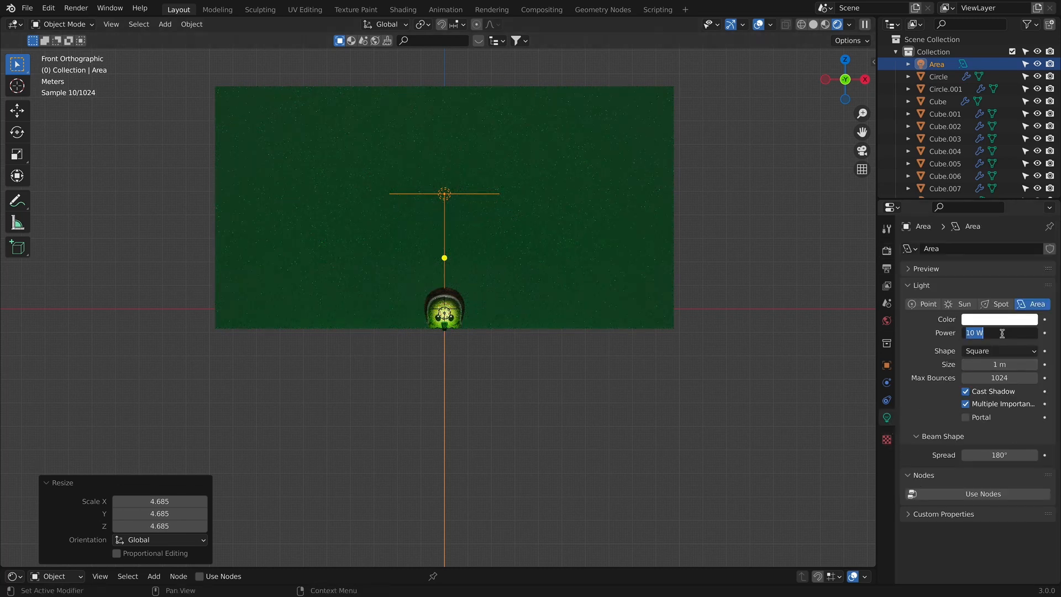
text(1000)
key(Return)
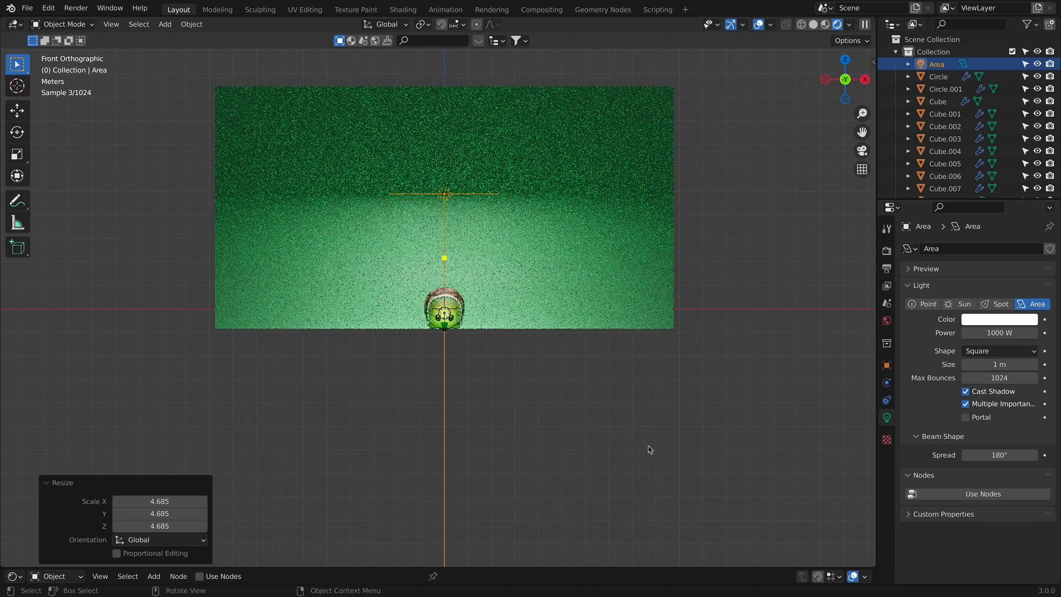
Step: Move the area light about -1.57 m in X and -4.32 m in Y, and tilt it about -32.4° in side view toward the turtle
key(KP_7)
key(g)
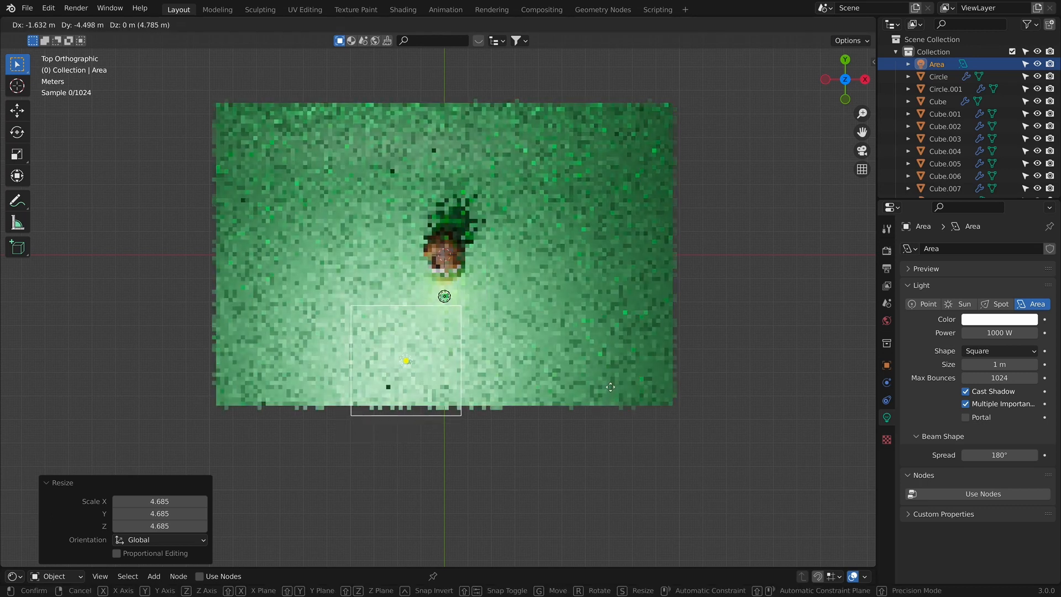
click(612, 388)
key(KP_3)
key(r)
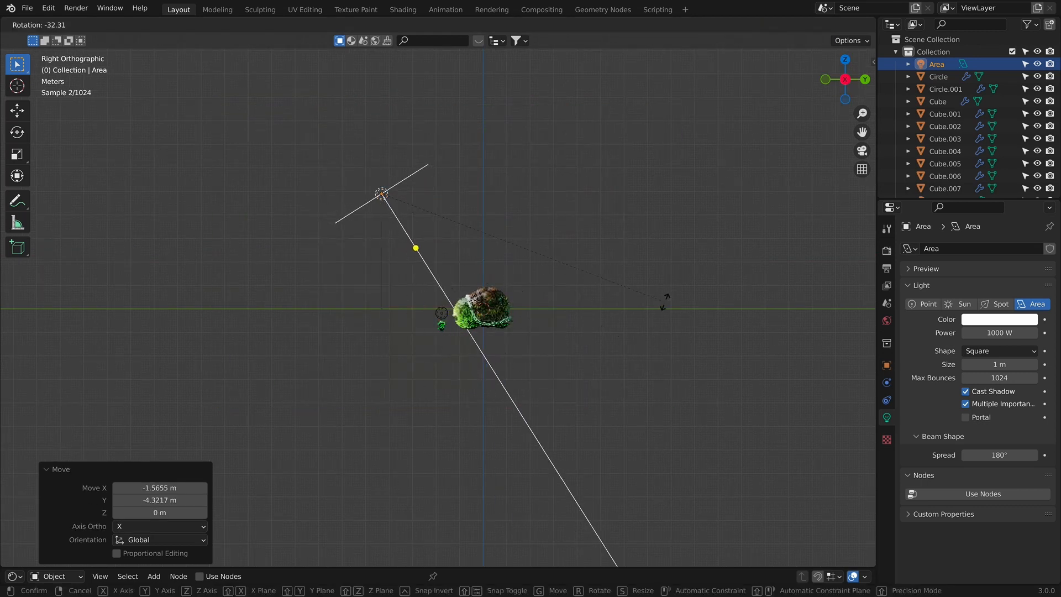
click(665, 301)
Step: Shift the area light about 0.4 m along X and rotate it about -7.8° in front view
key(KP_1)
key(g)
key(x)
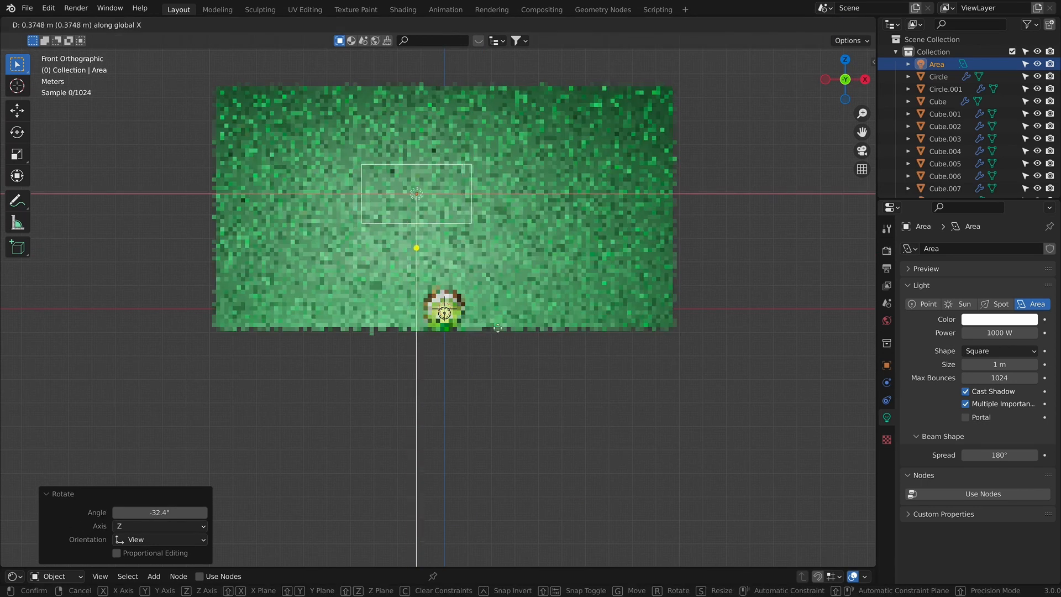
click(495, 326)
key(r)
click(718, 312)
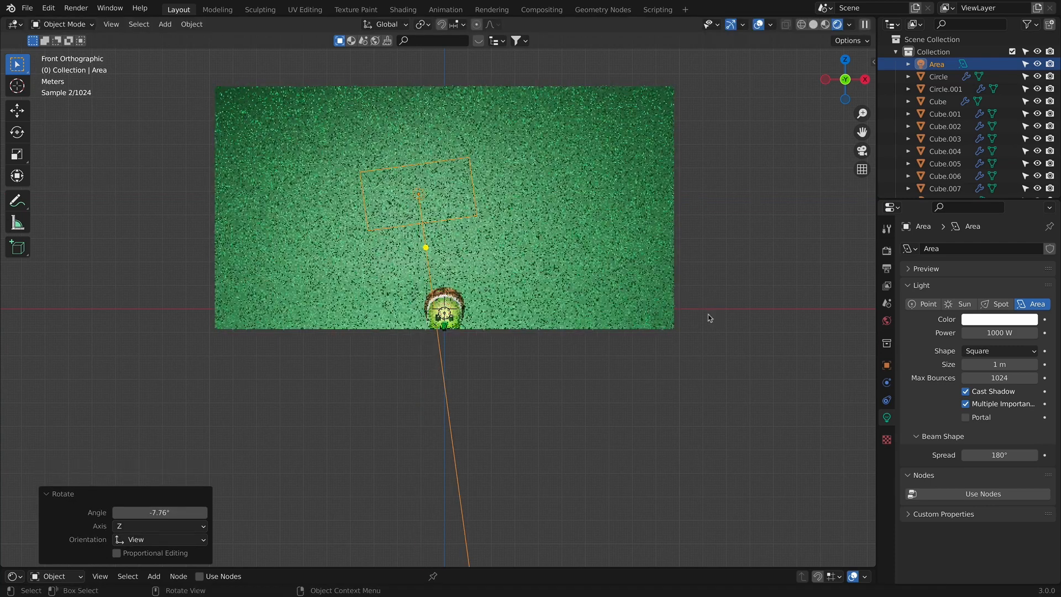
Step: Duplicate the area light about 3.73 m in X and 8.45 m in Y, and rotate the copy about -169° in top view
key(KP_3)
middle_drag(619, 349, 586, 386)
key(KP_7)
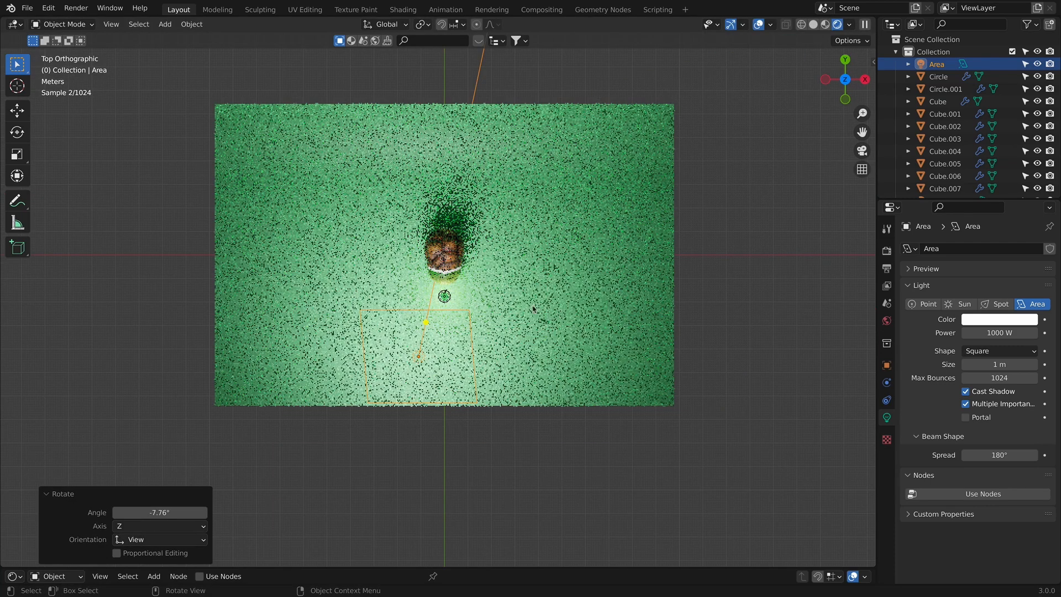
key(shift+d)
click(623, 114)
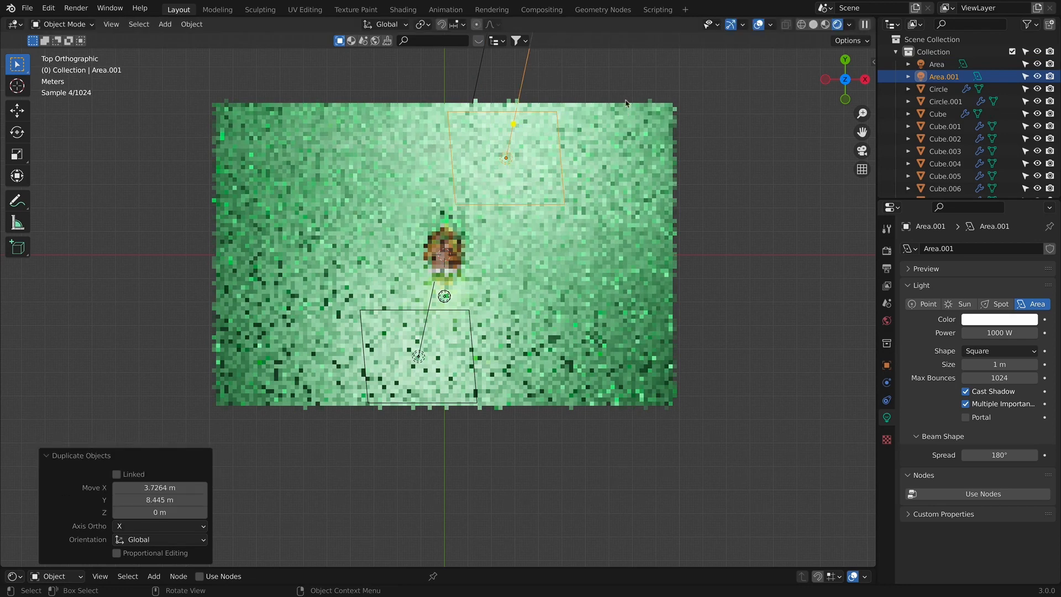
key(r)
click(417, 268)
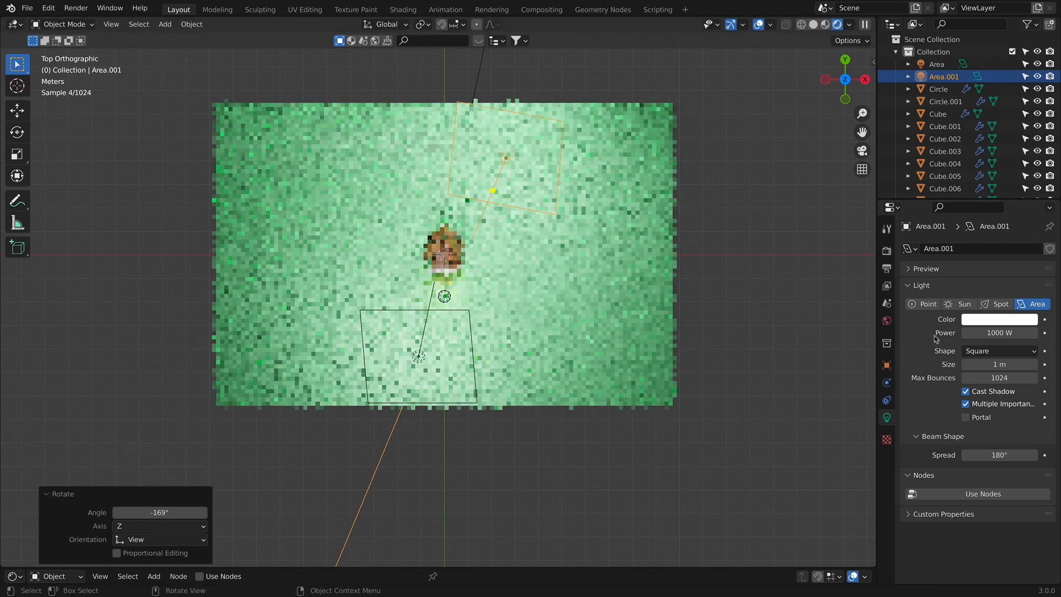
Step: Set the duplicated area light's power to 500 W
double_click(998, 332)
text(500)
key(Return)
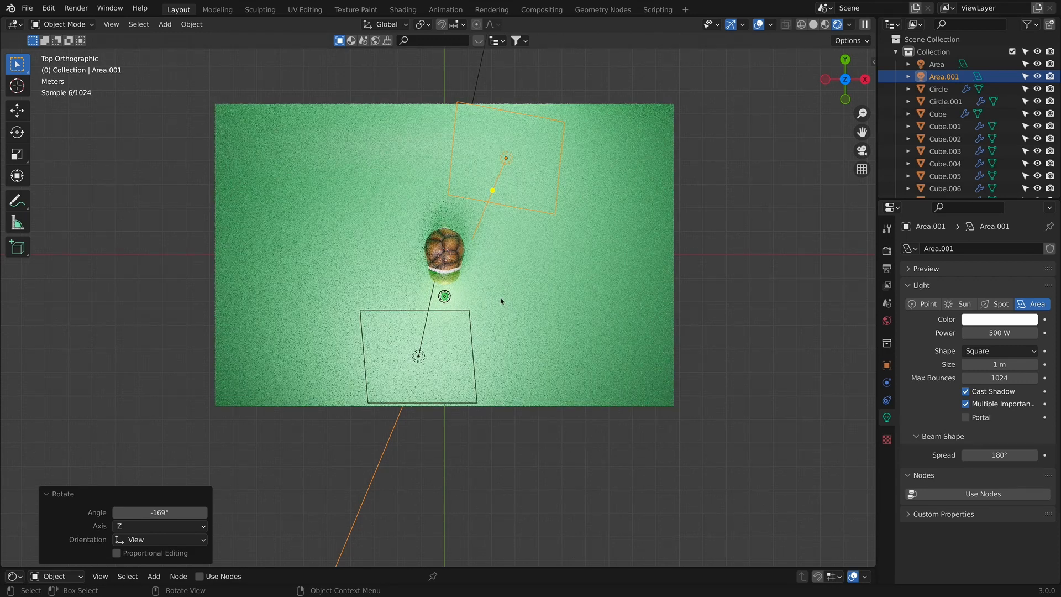
Step: Add a camera from the front view and move it about 3.83 m along Y
scroll(502, 301, up, 5)
key(KP_1)
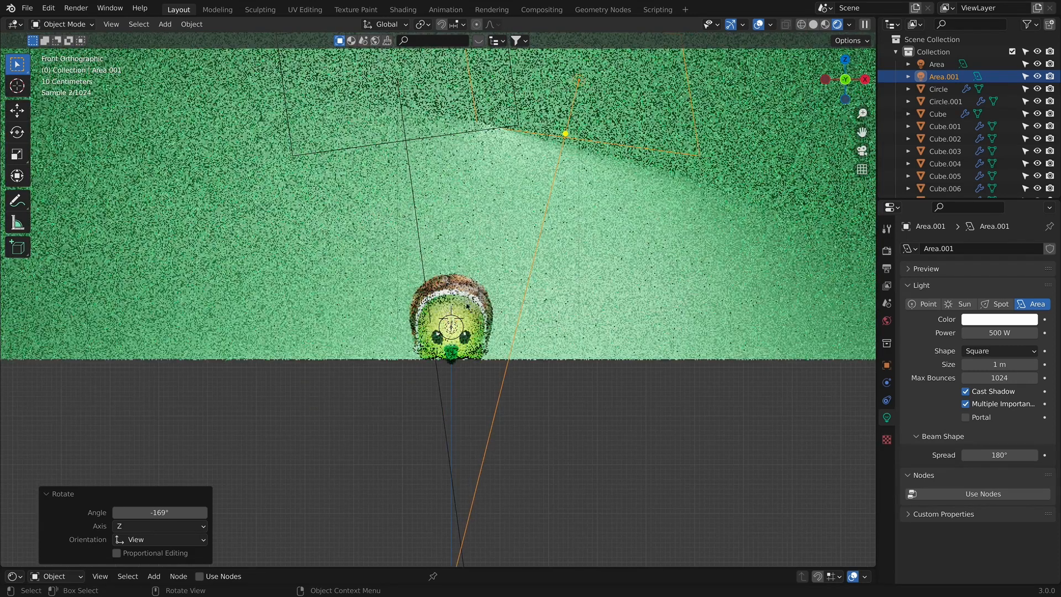
key(shift+a)
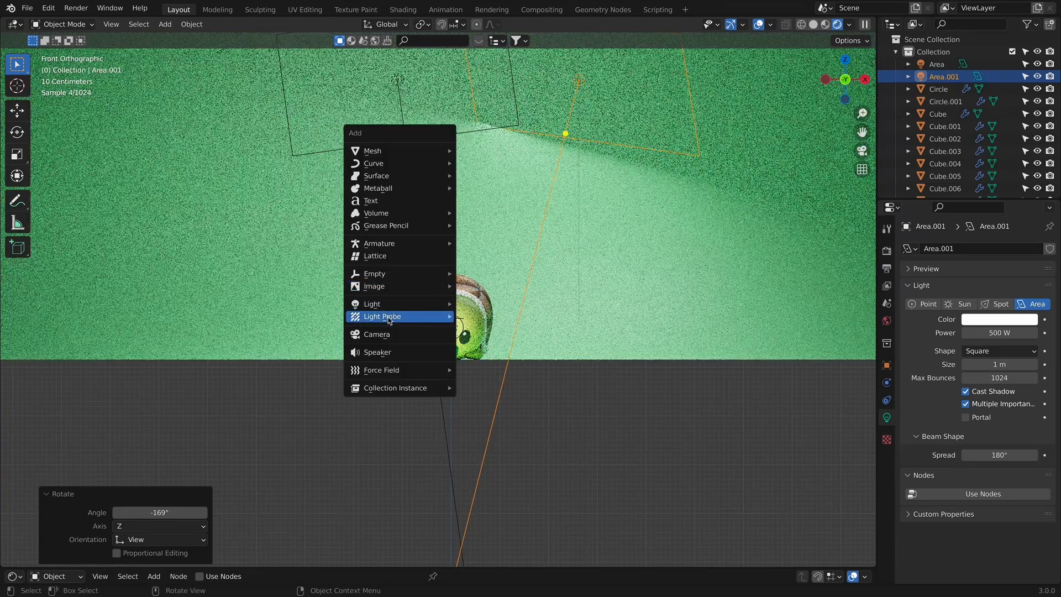
click(386, 336)
key(g)
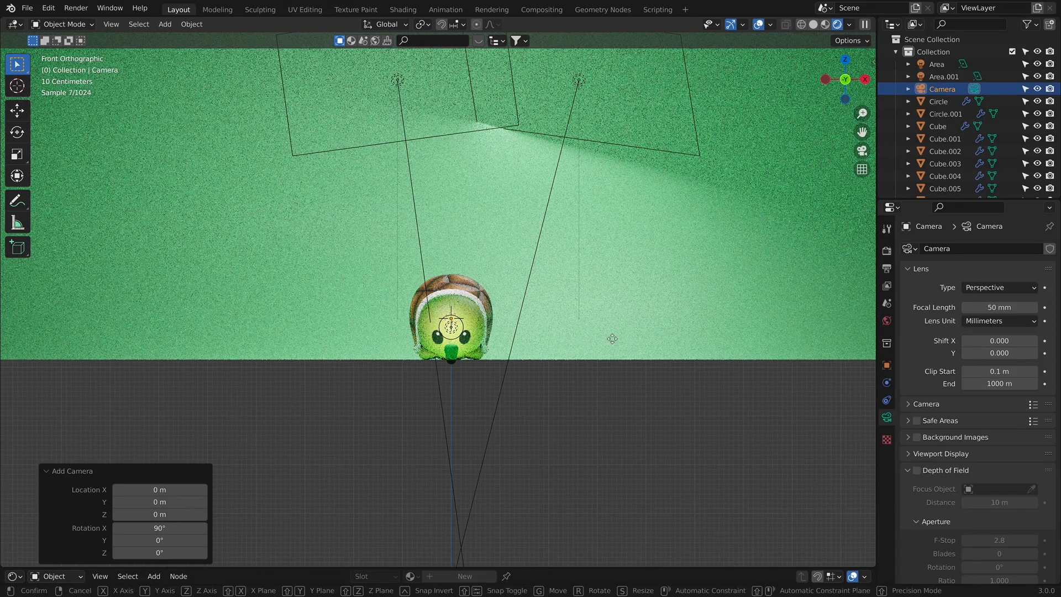
key(y)
click(538, 385)
Step: Move the camera about -9.61 m along Y in the side view, placing it in front of the turtle's face
key(KP_3)
key(g)
key(y)
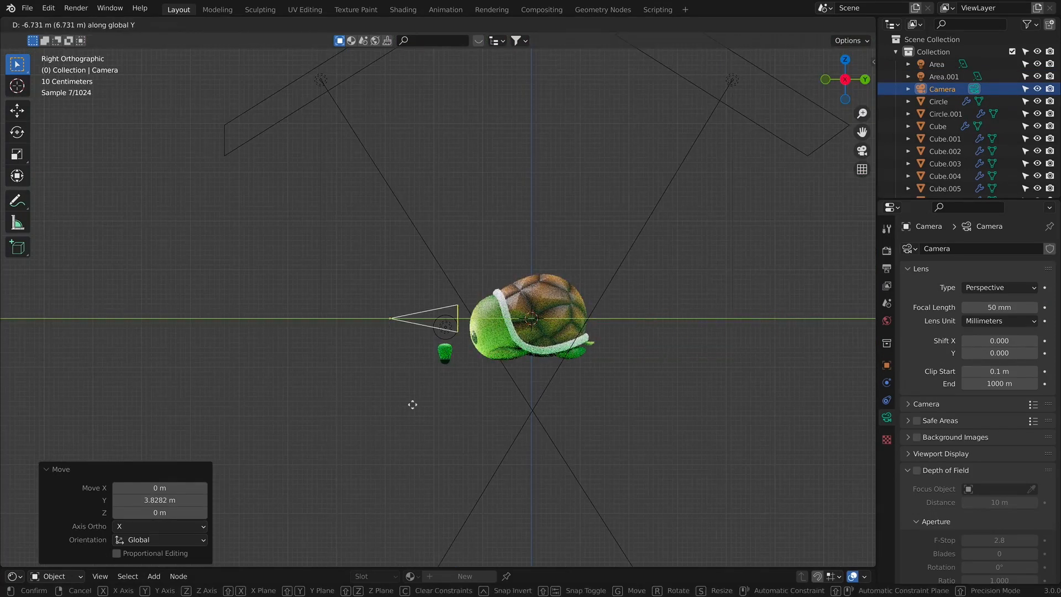
click(333, 396)
Step: Walk the camera sideways and back to frame the turtle from a three-quarter angle, and scale the backdrop plane by 1.693
key(KP_0)
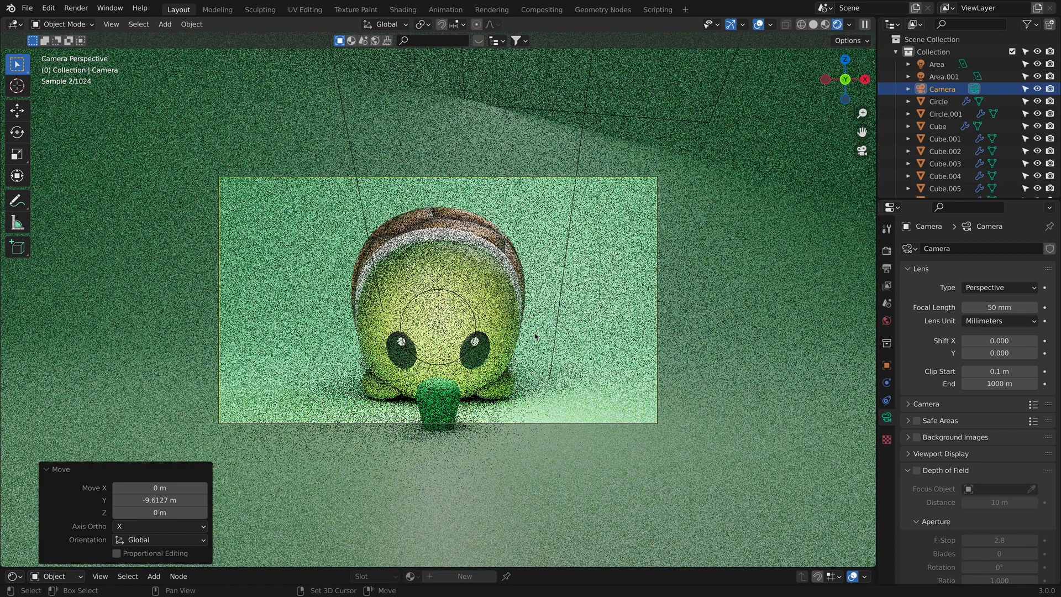
key(shift+grave)
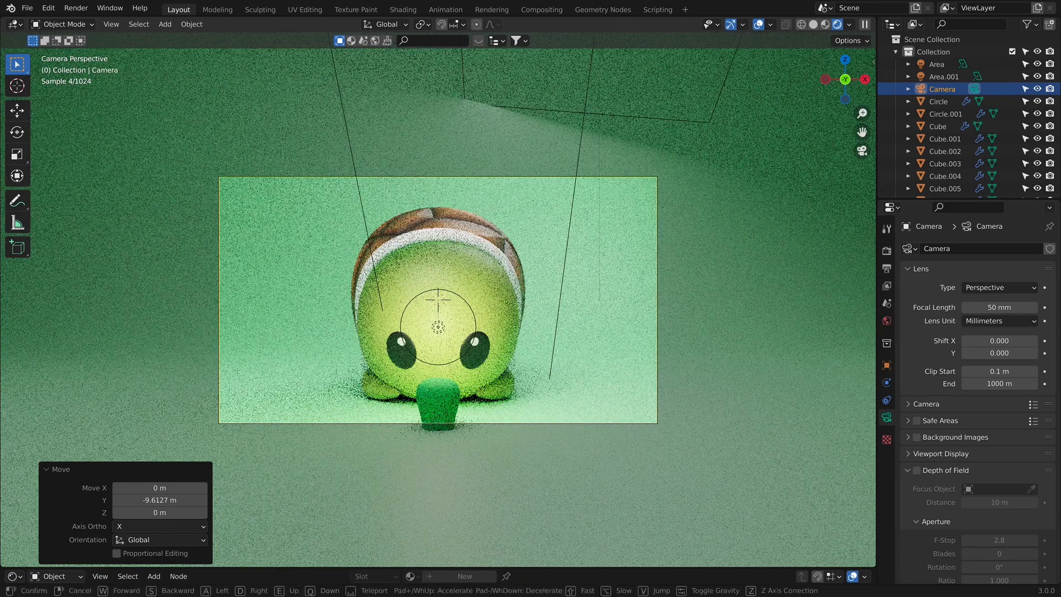
key(d)
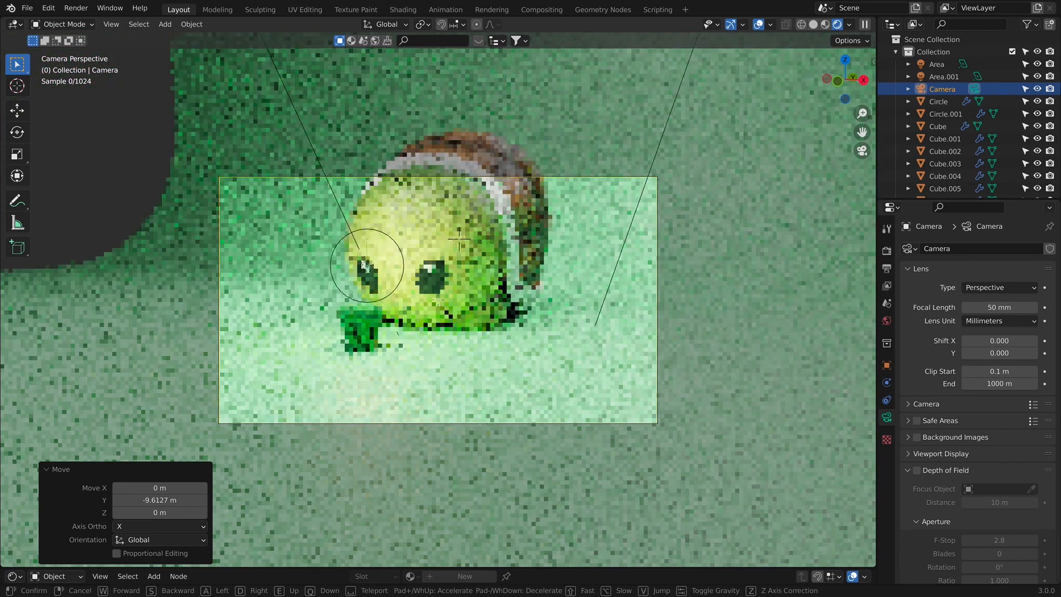
key(s)
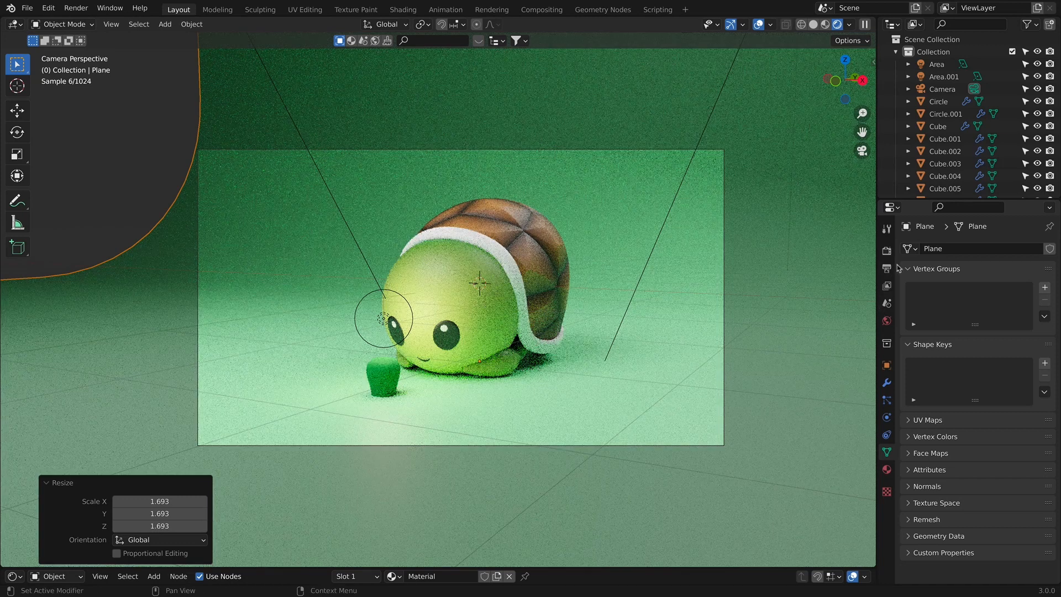
Step: Set the scene's color management look to High Contrast
click(887, 252)
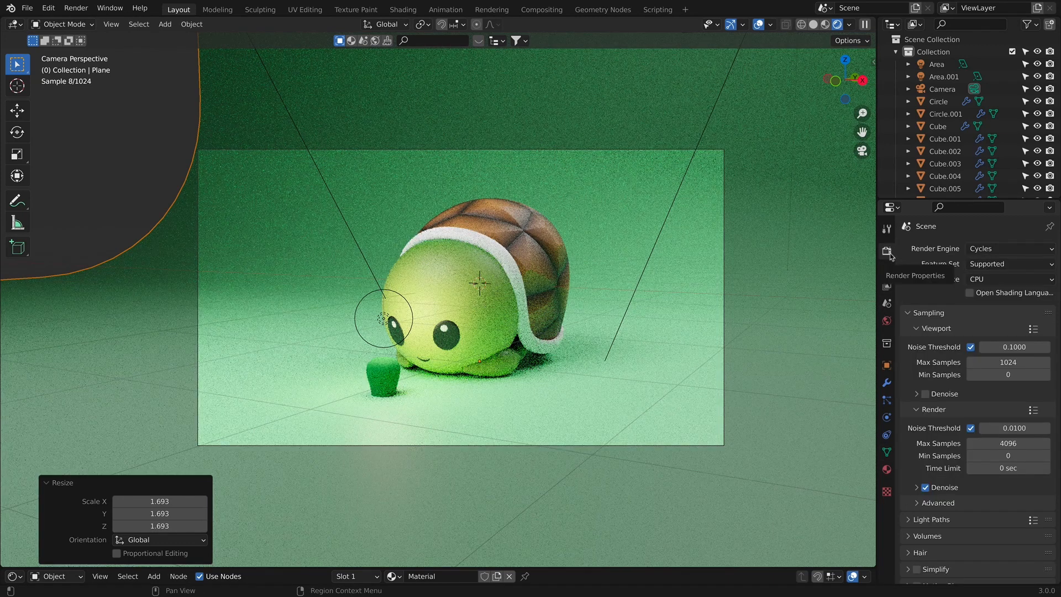
scroll(935, 516, down, 5)
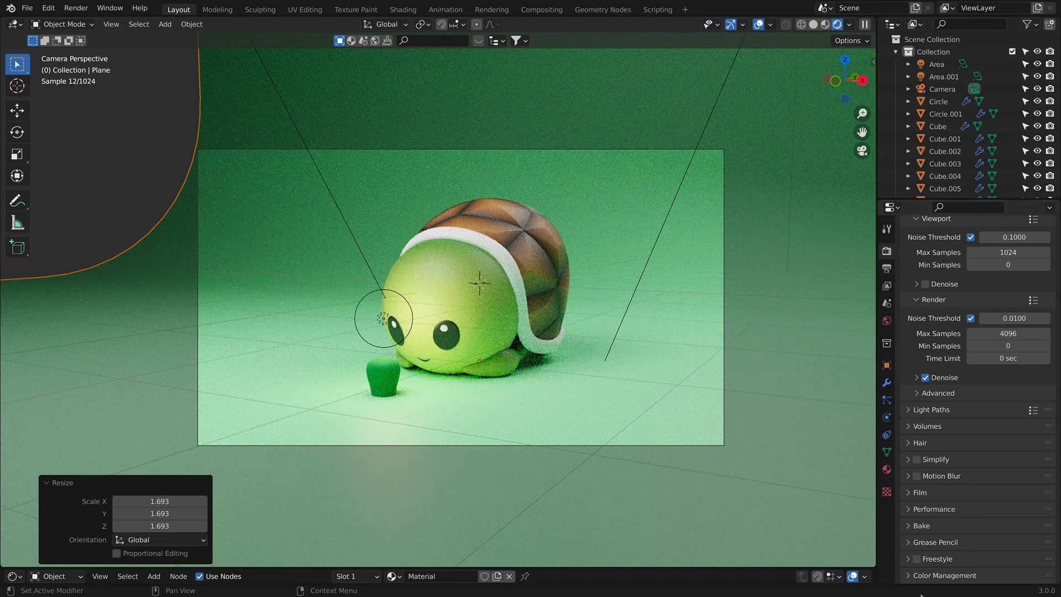
scroll(949, 520, down, 5)
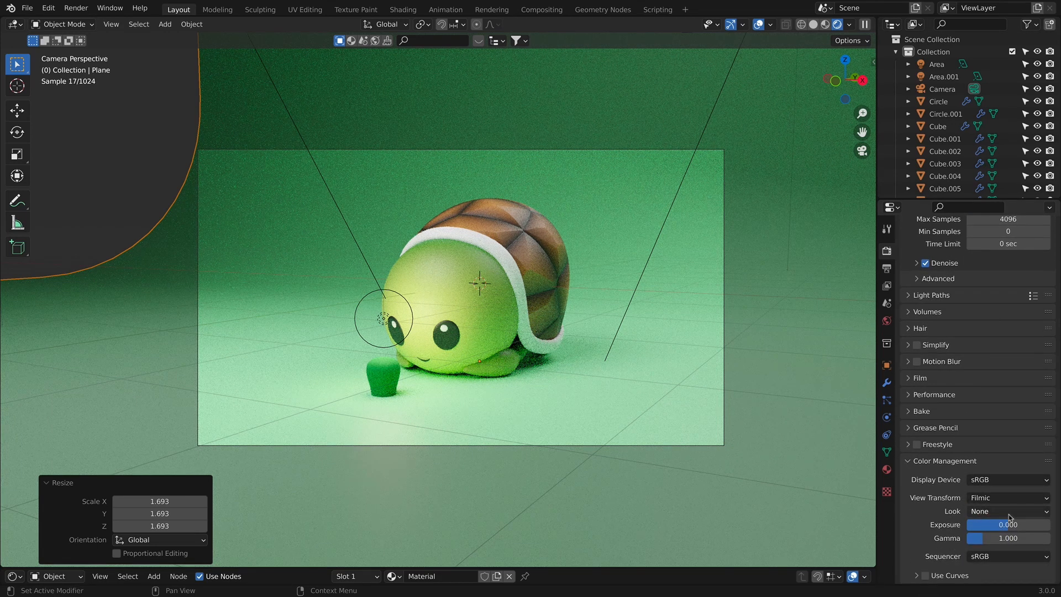
click(988, 512)
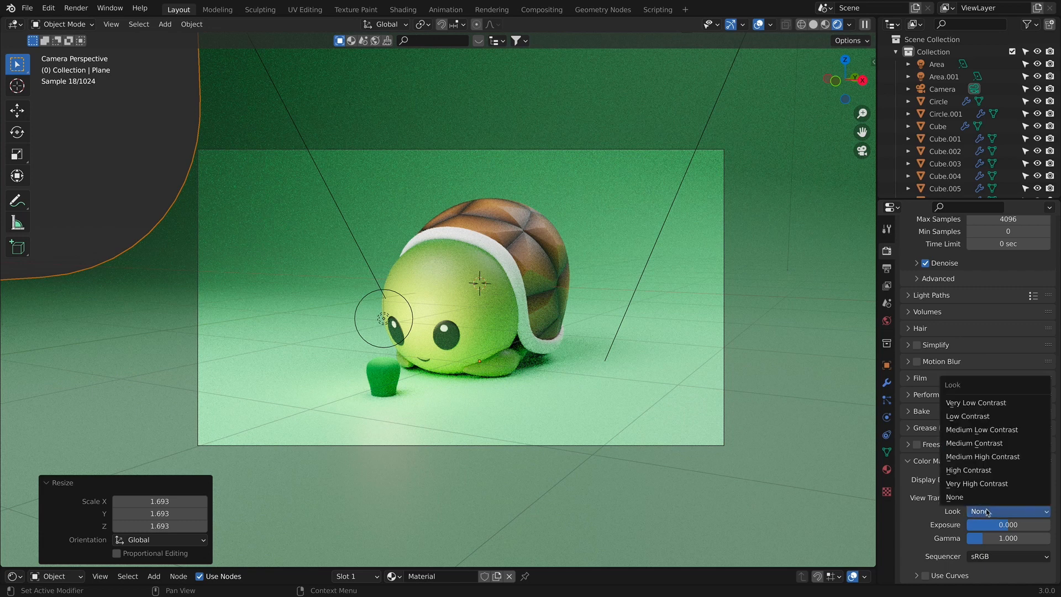
click(968, 468)
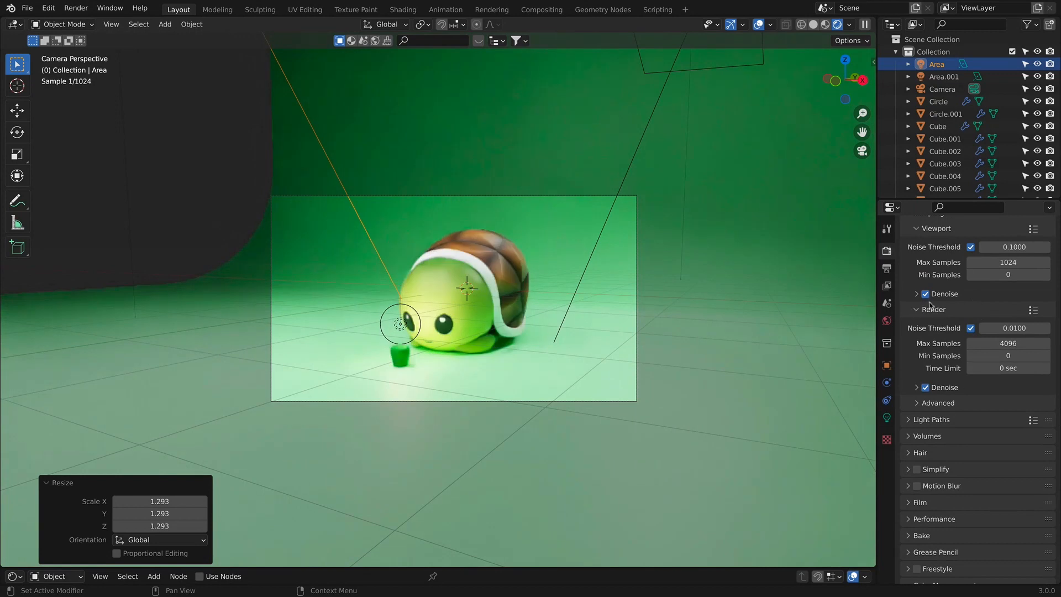
Step: Turn off viewport denoising and set the final render's max samples to 1024
click(925, 295)
scroll(934, 265, up, 5)
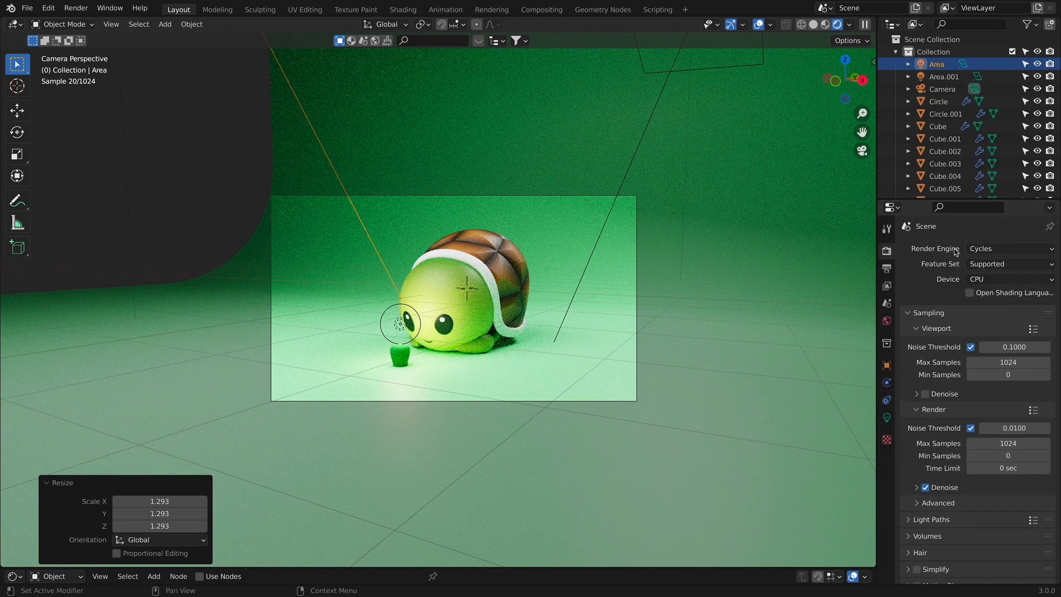
Step: Open the scene's output settings and examine the resolution, frame range and file format
click(887, 268)
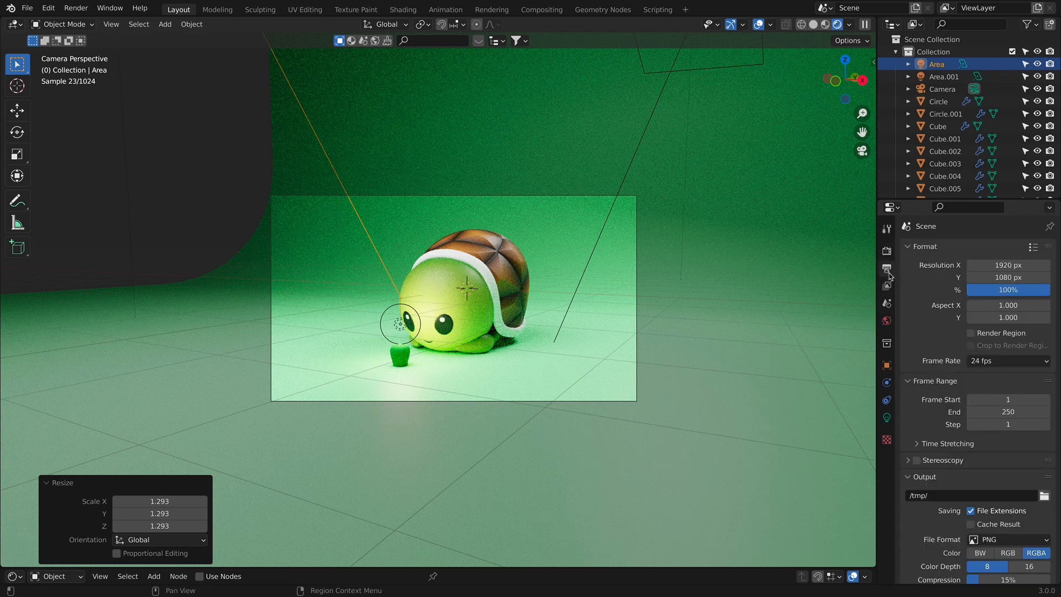
scroll(943, 359, down, 3)
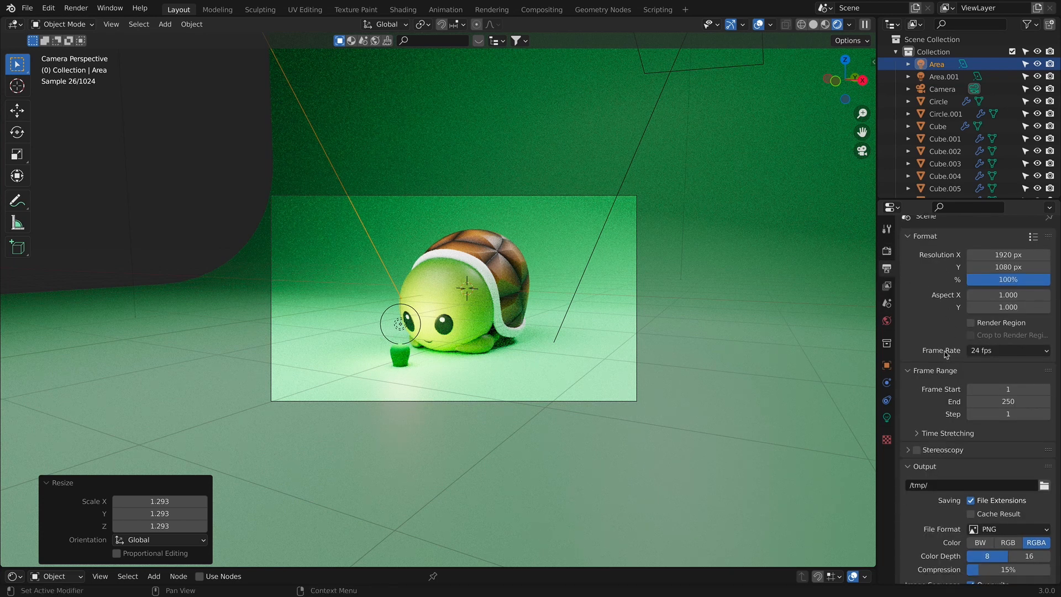